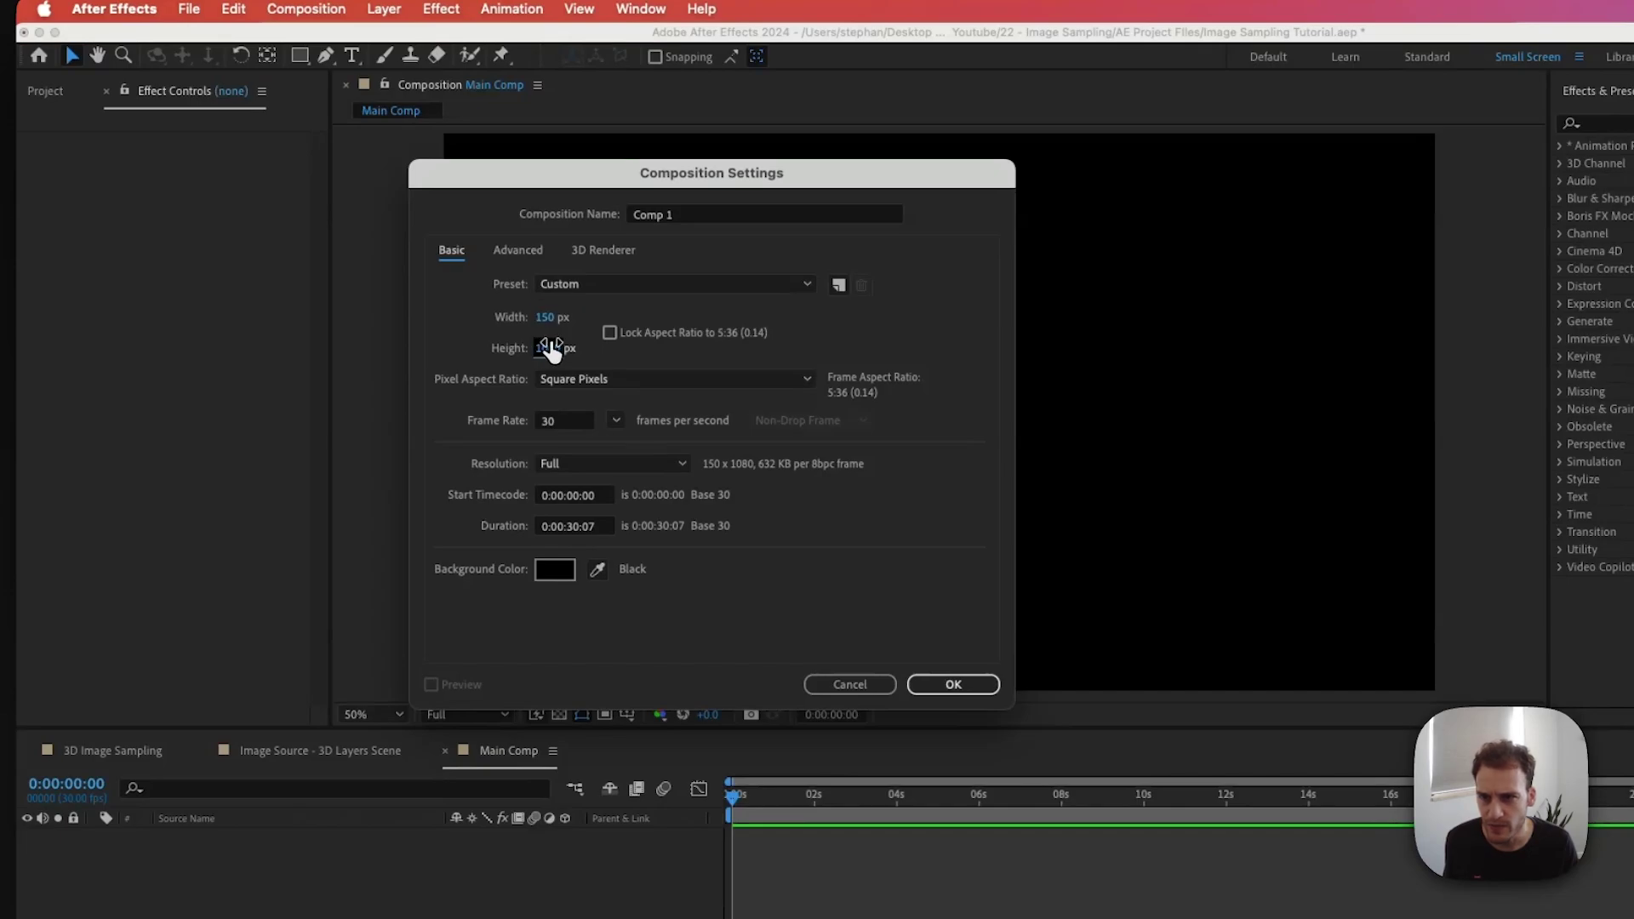
Set the new composition's height to 300 px, name it Animated Block and create it
type("300")
left_click(666, 214)
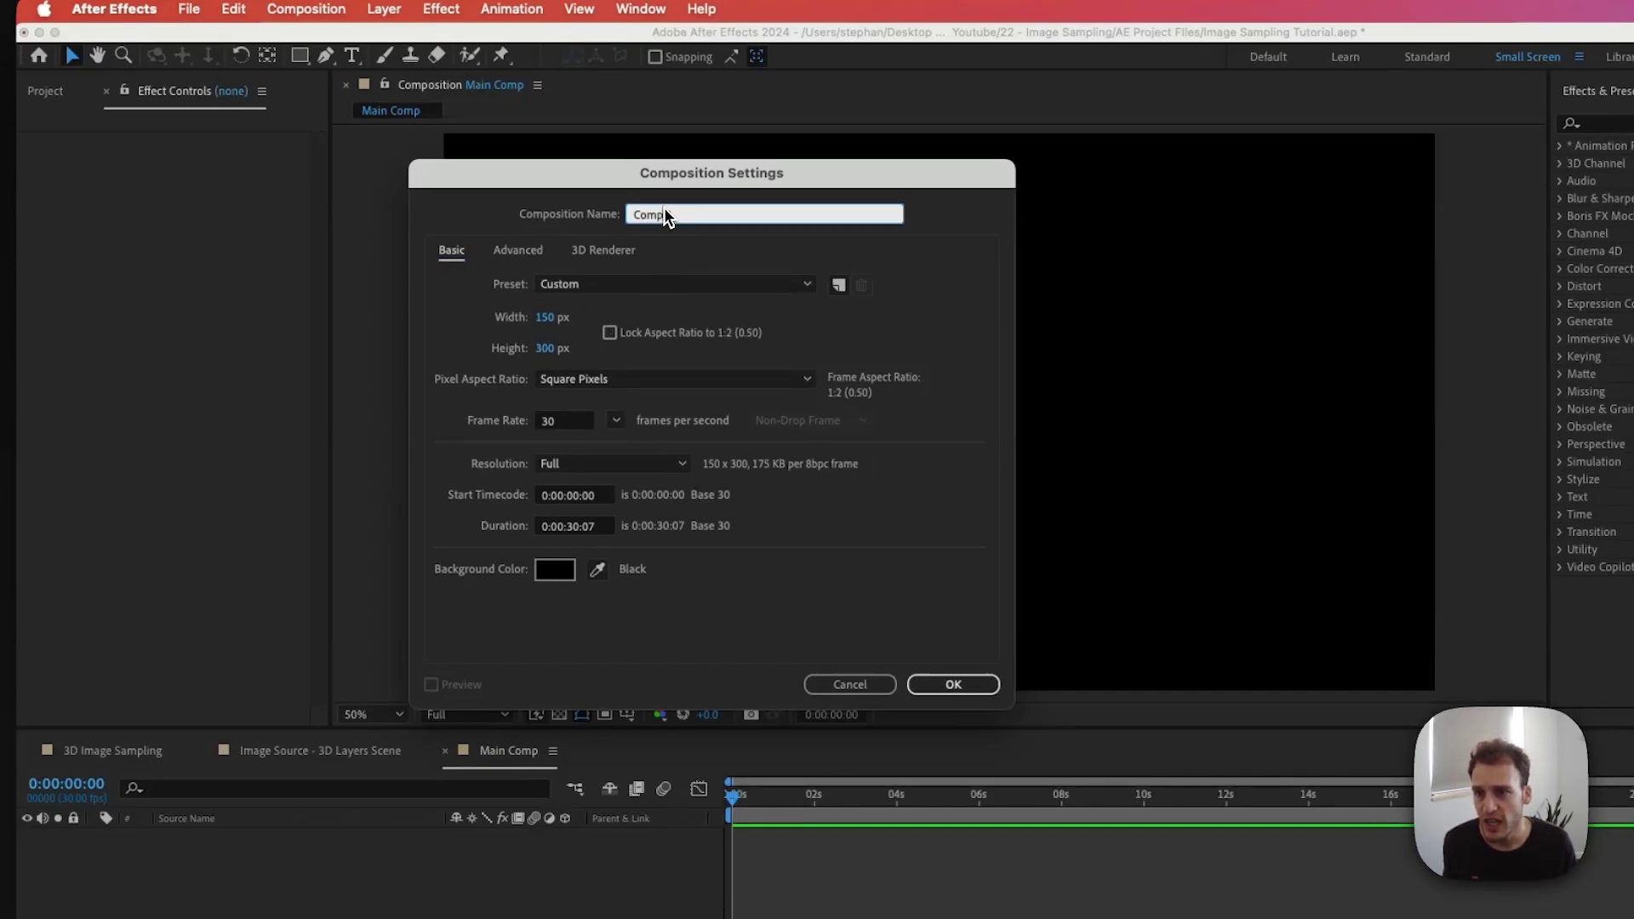
type("Animated Block")
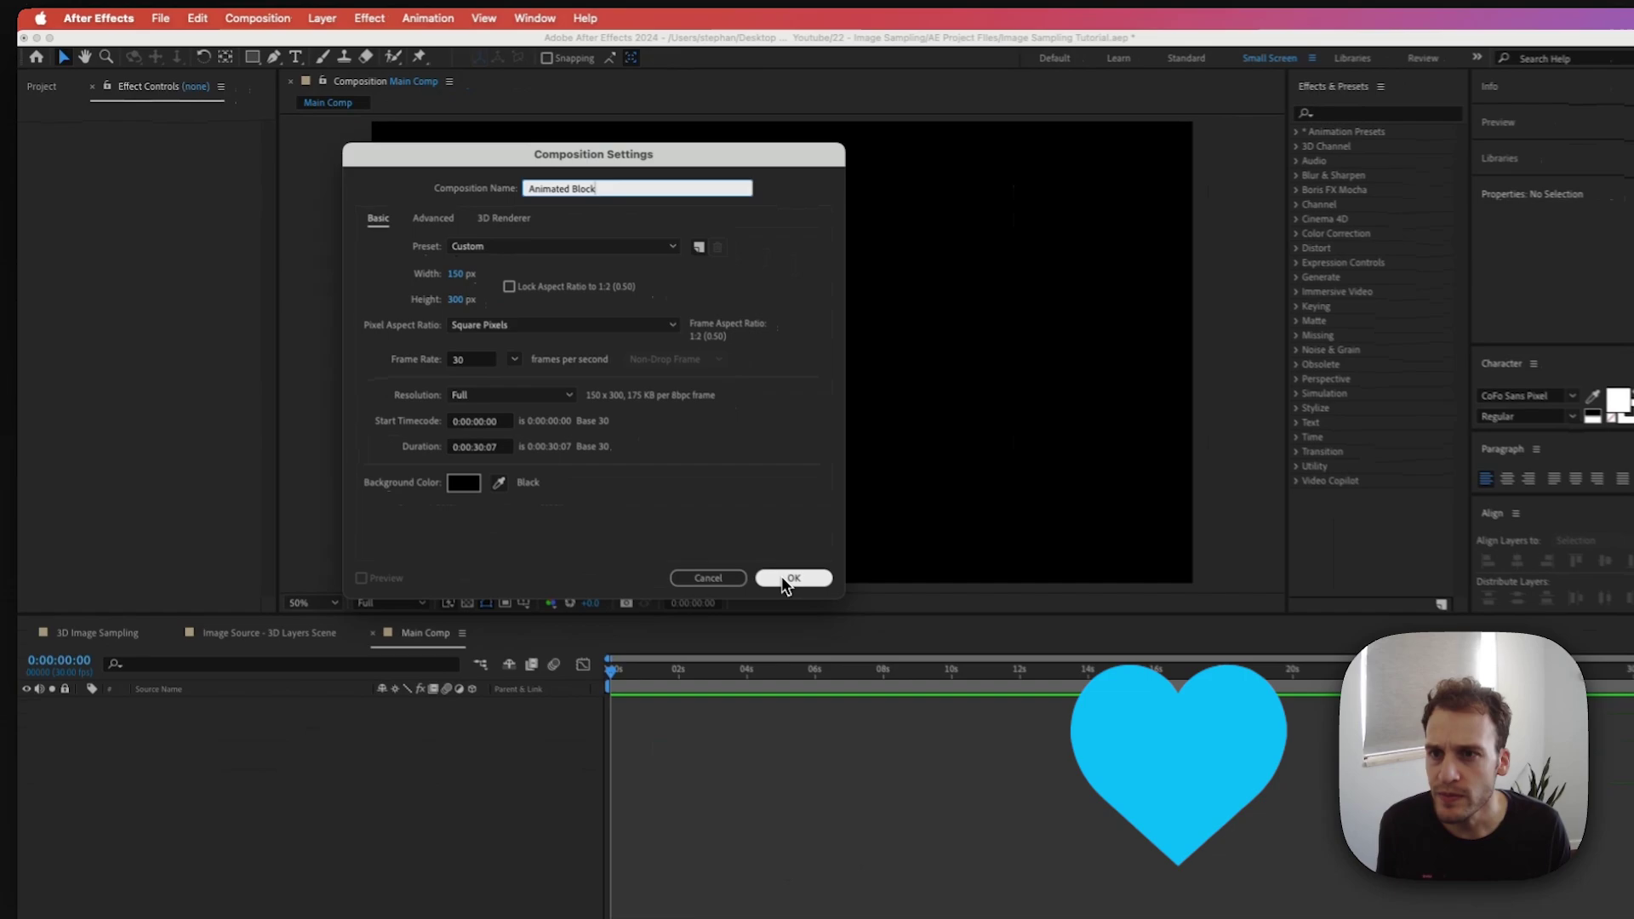
left_click(783, 578)
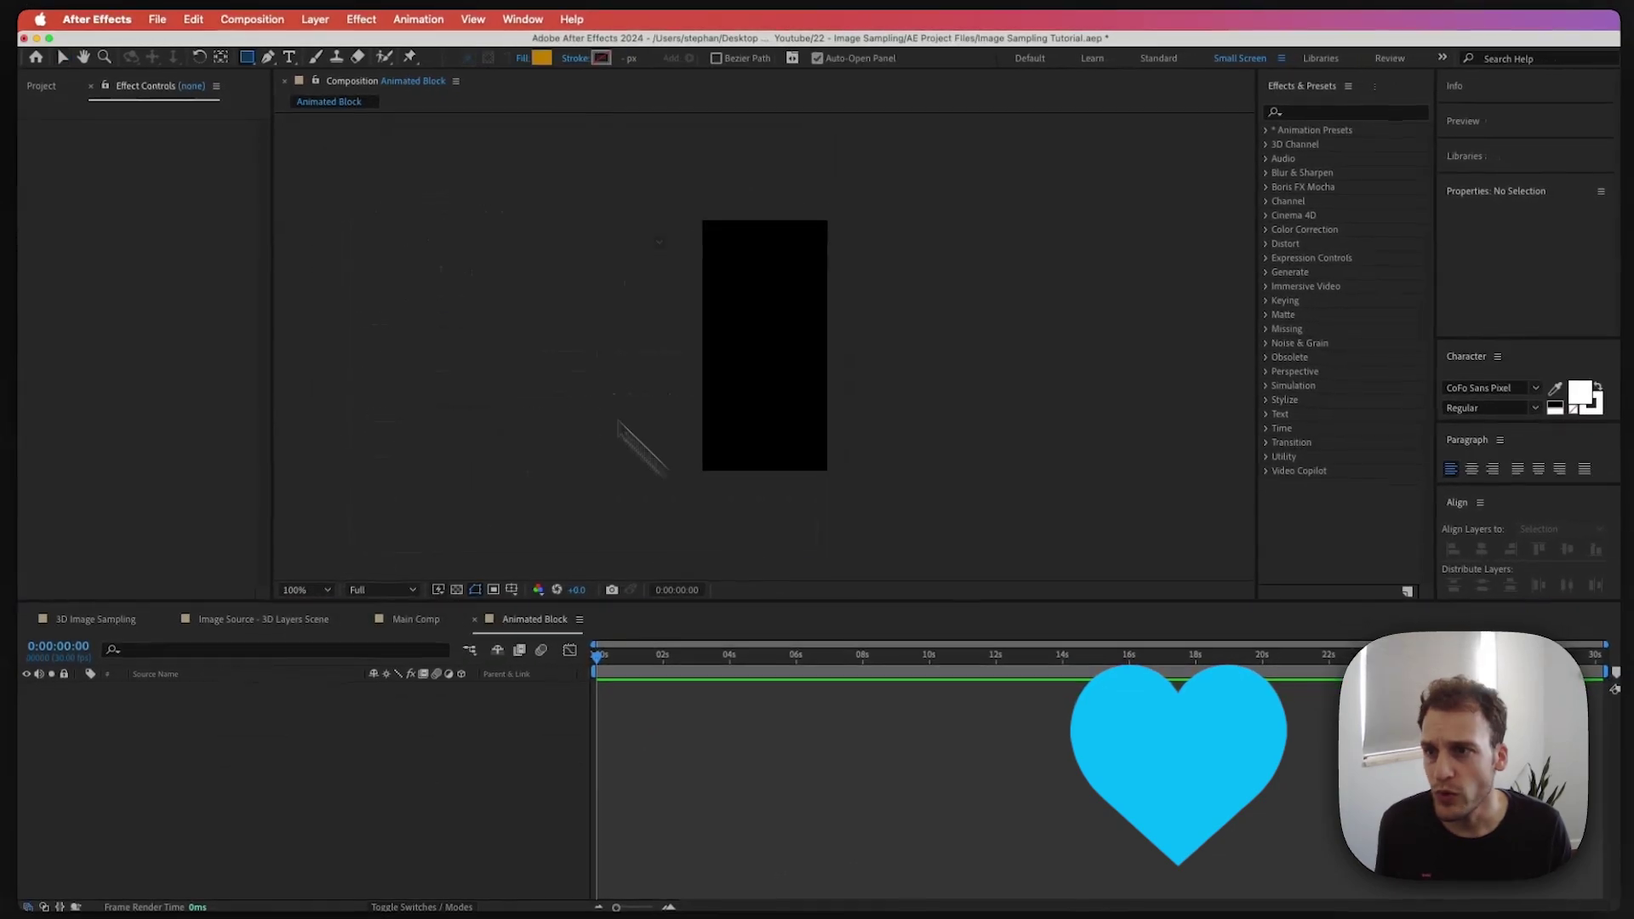
Draw a square shape in the composition and set its rectangle path size to 100 by 100
left_click(252, 57)
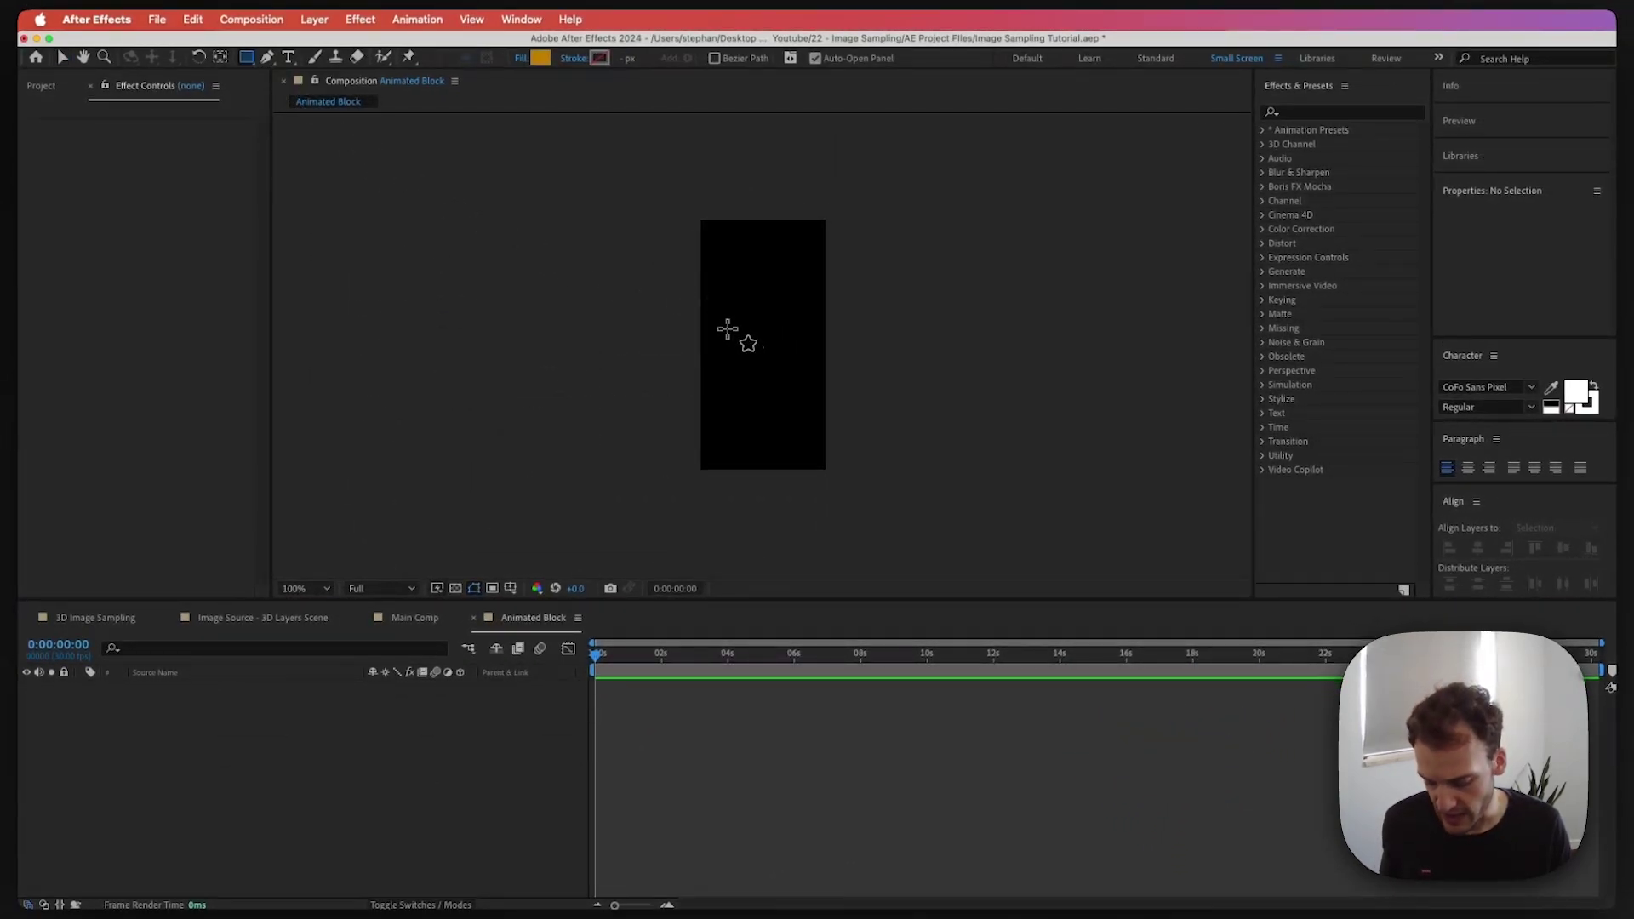
left_click_drag(721, 322, 800, 399)
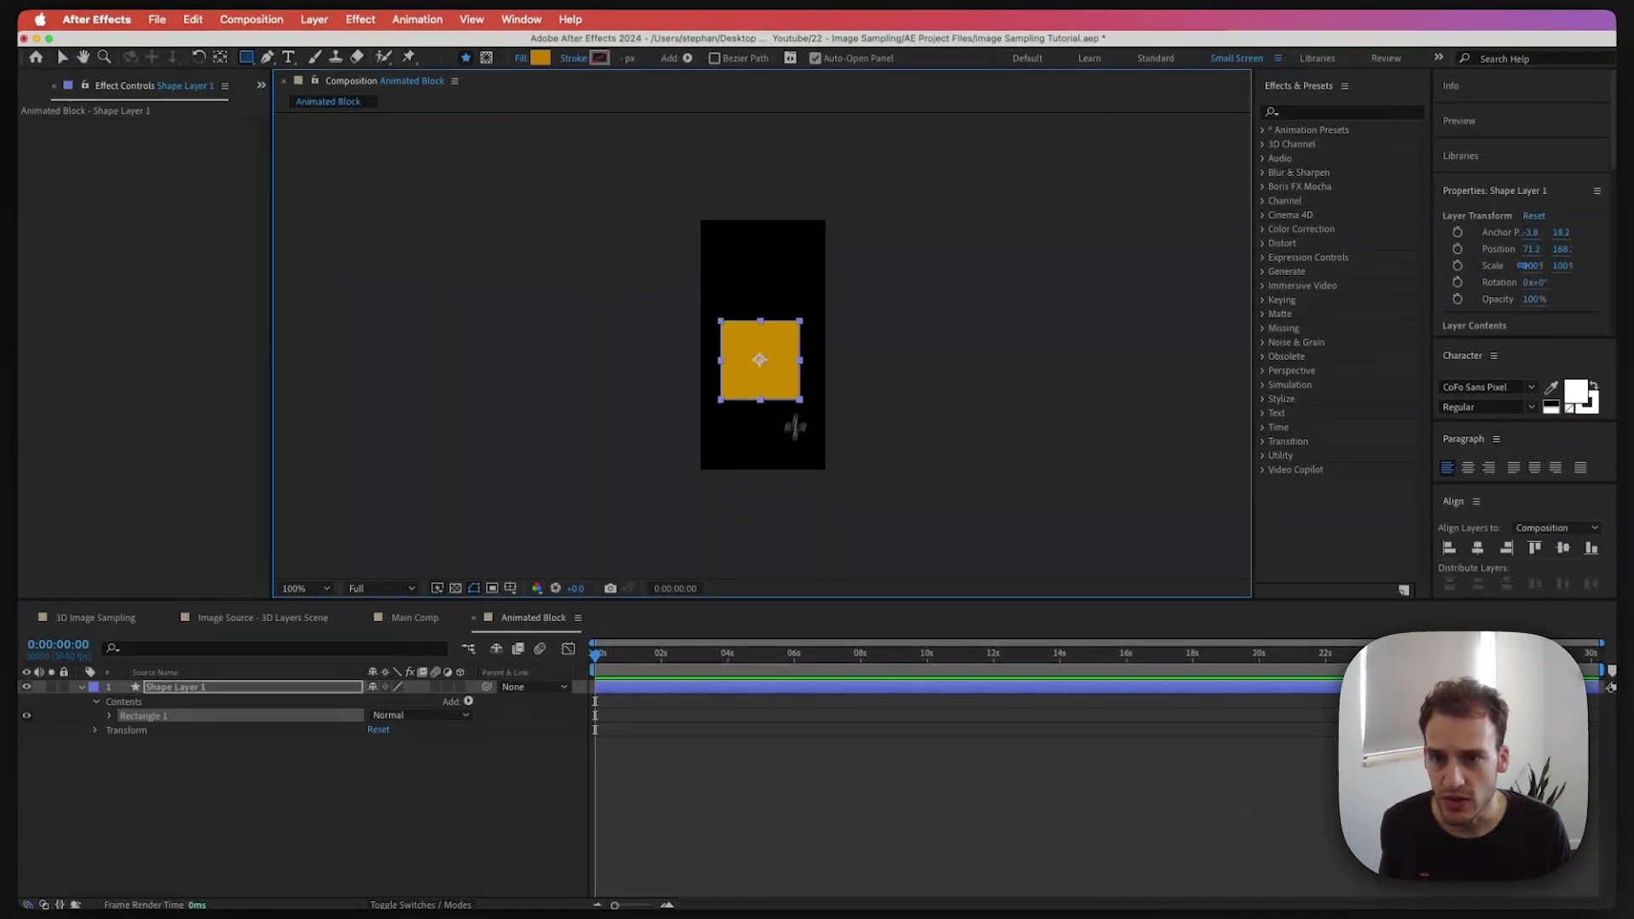
left_click(109, 715)
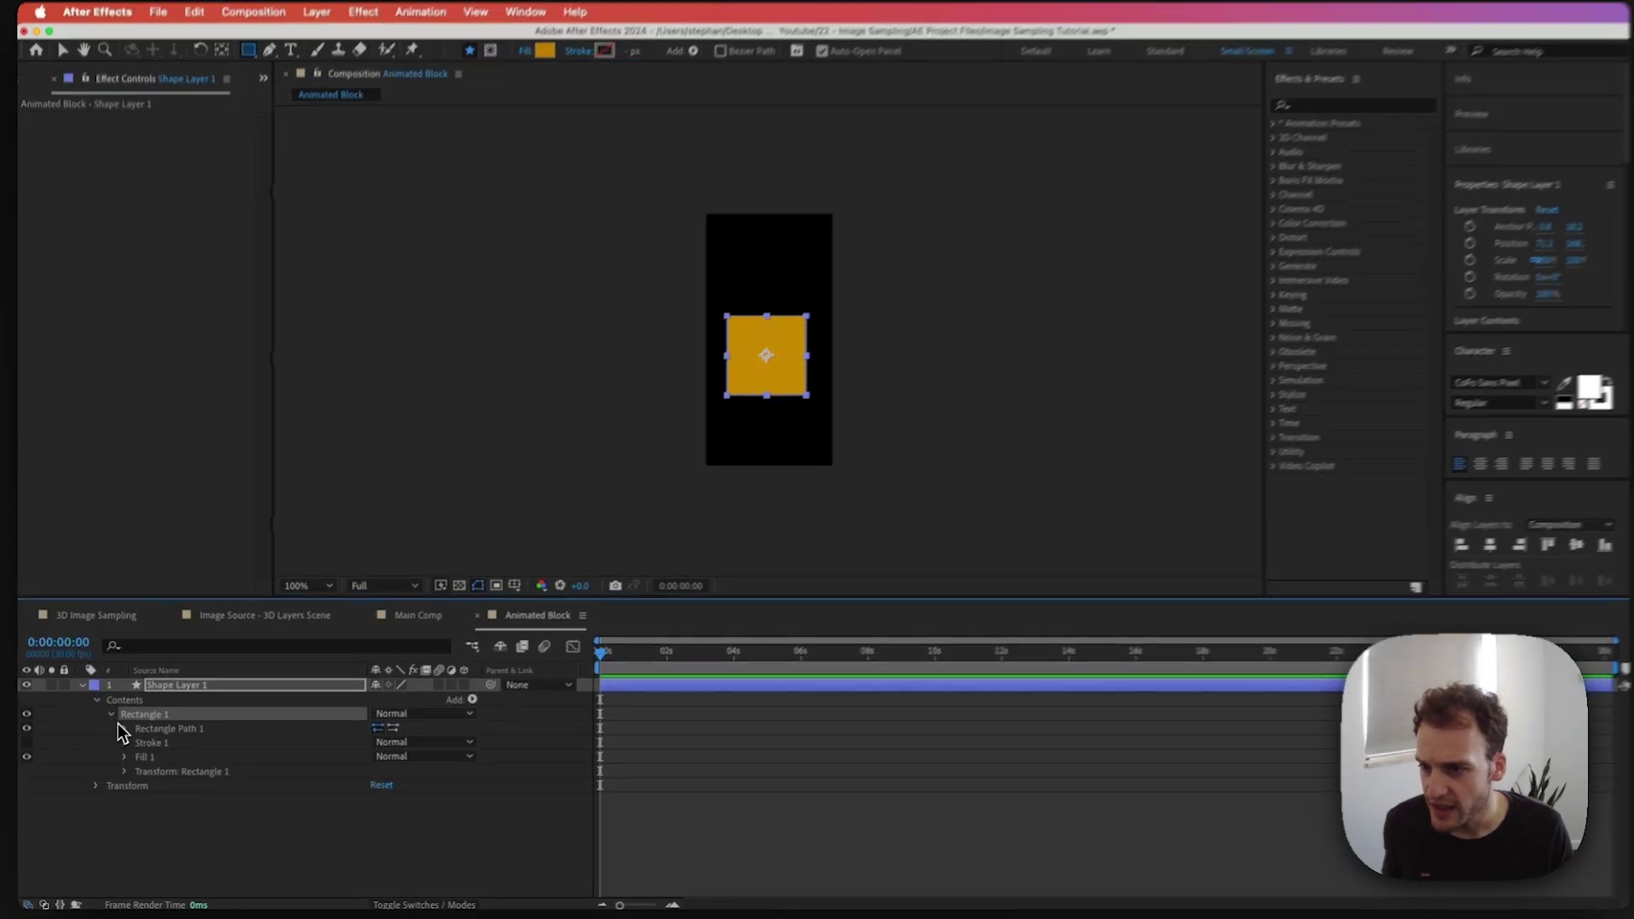
left_click(124, 729)
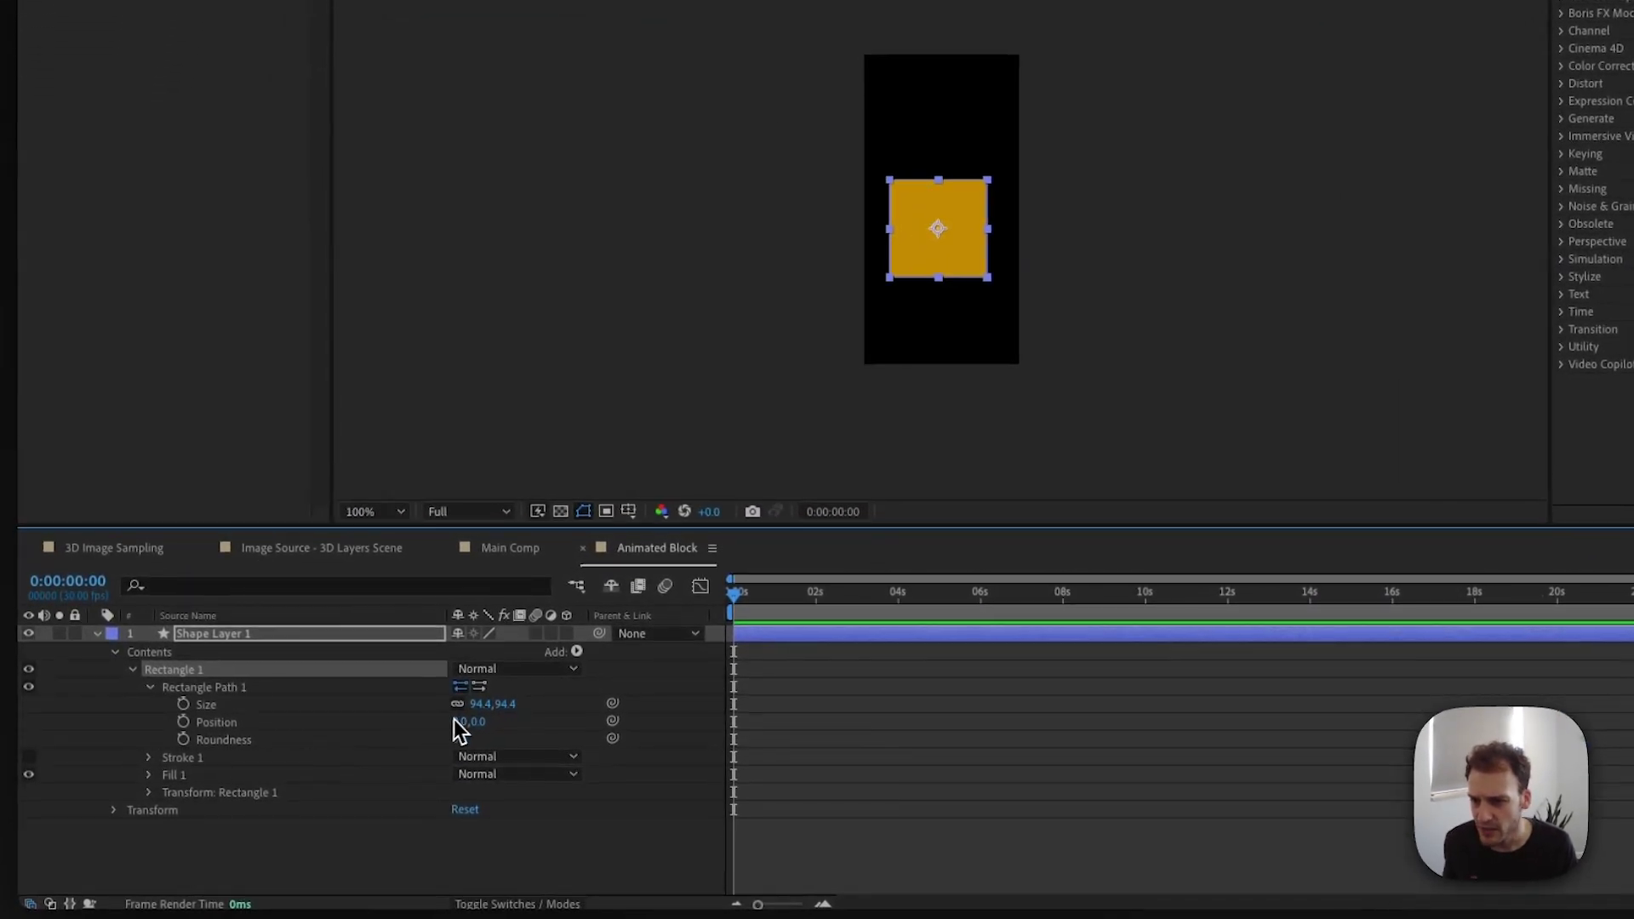
left_click(481, 705)
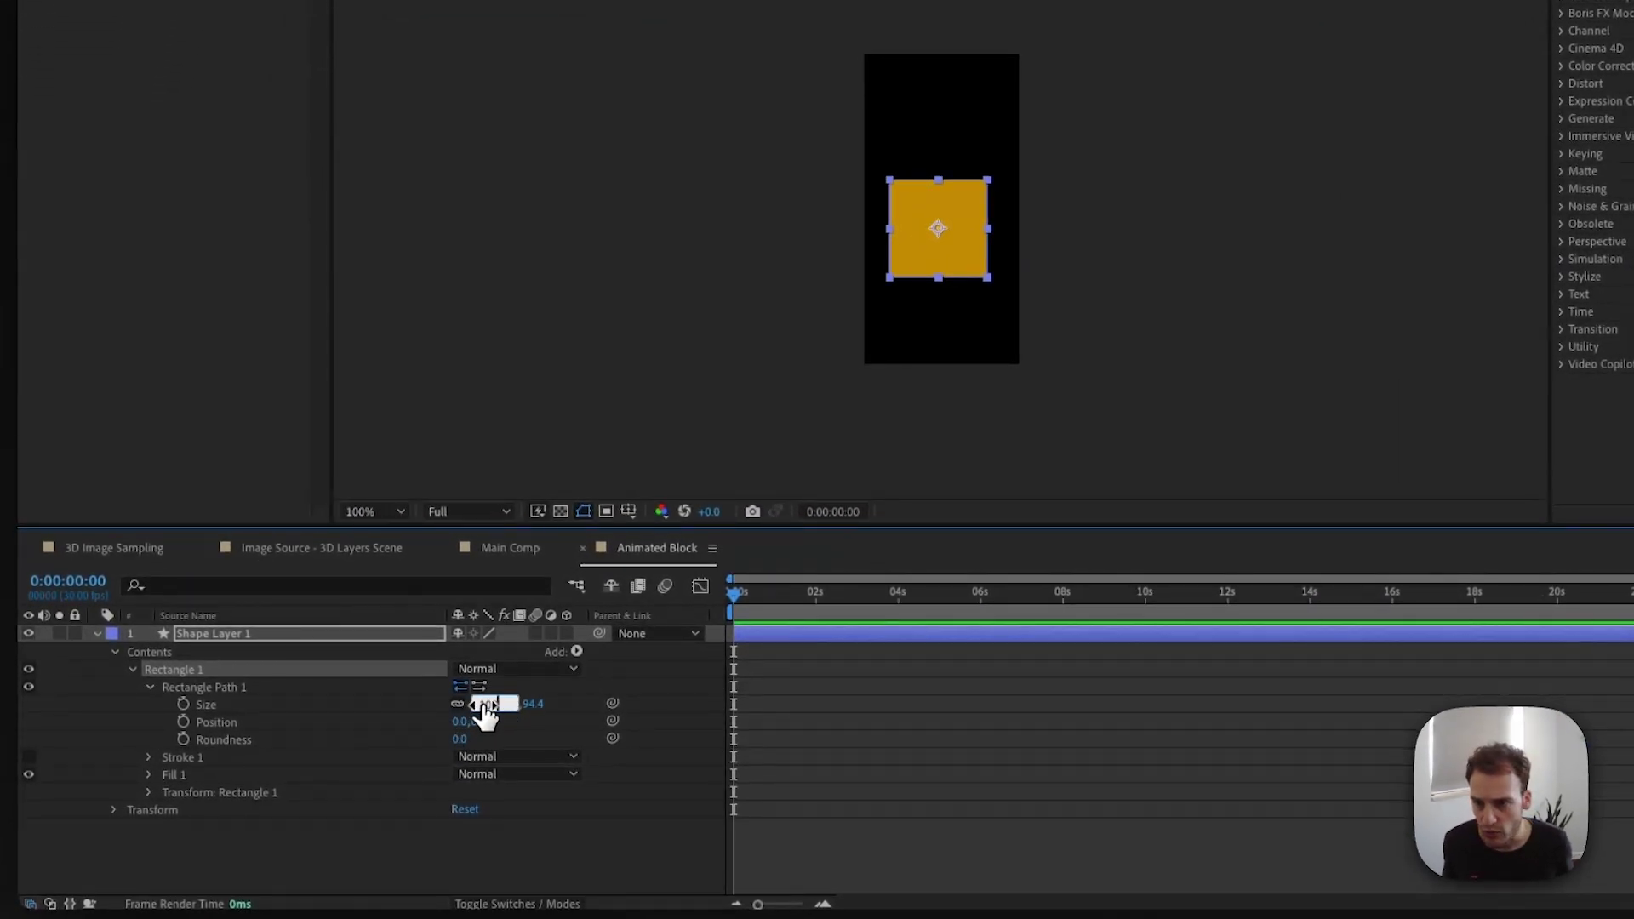
type("100")
key("Return")
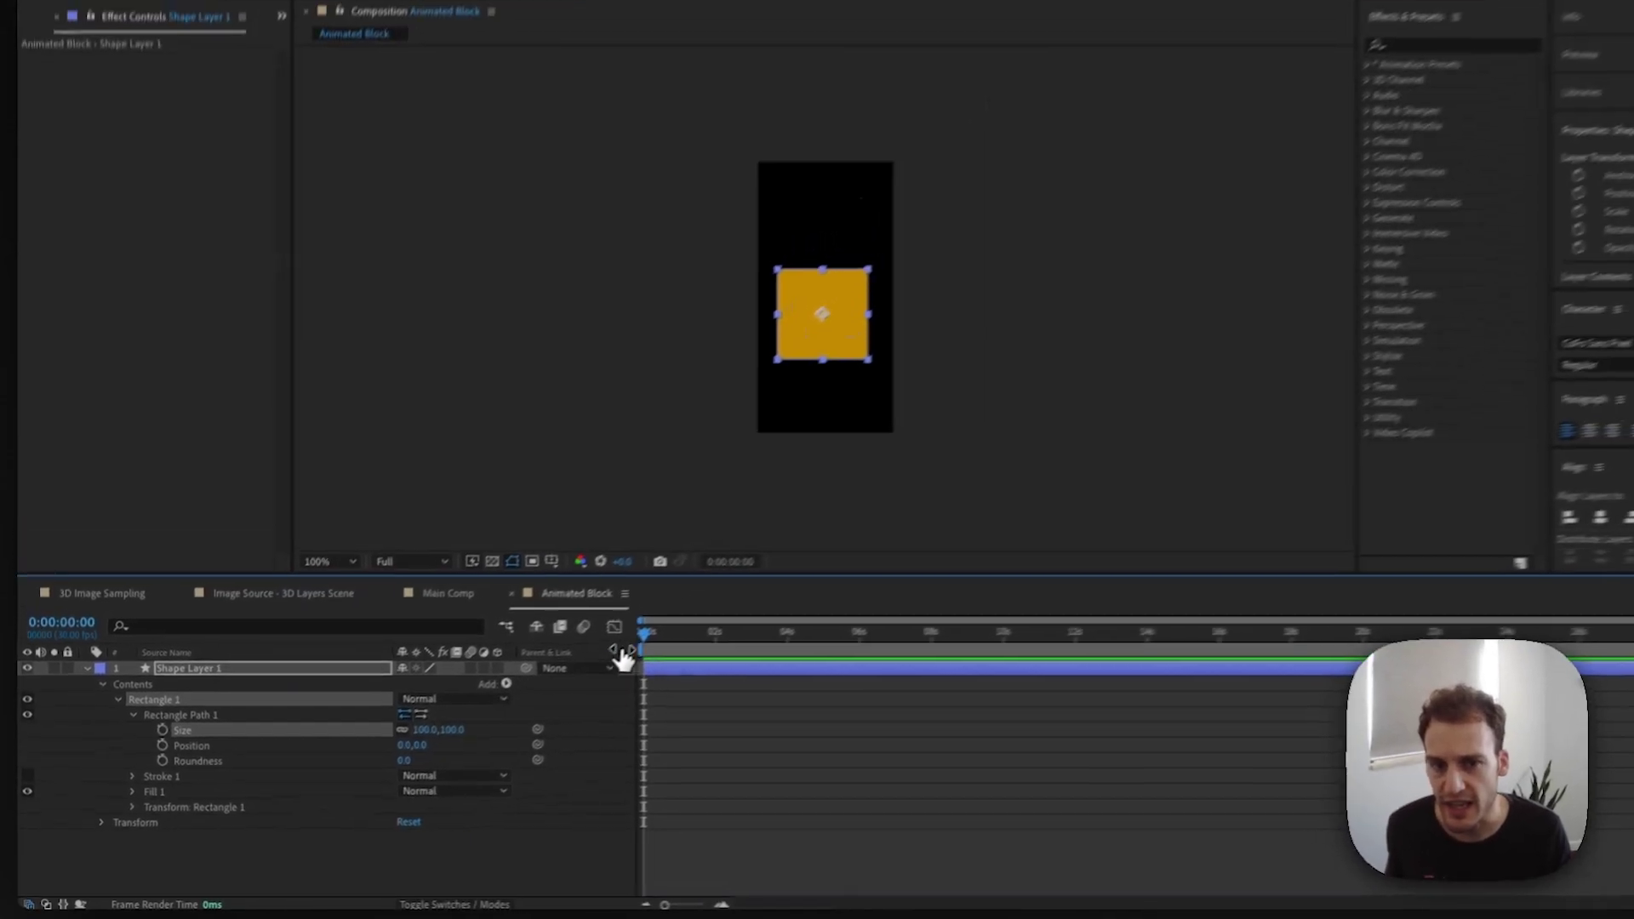
Centre the square horizontally and vertically in the composition, and shift it straight down to a Y position of about 224
left_click(1490, 545)
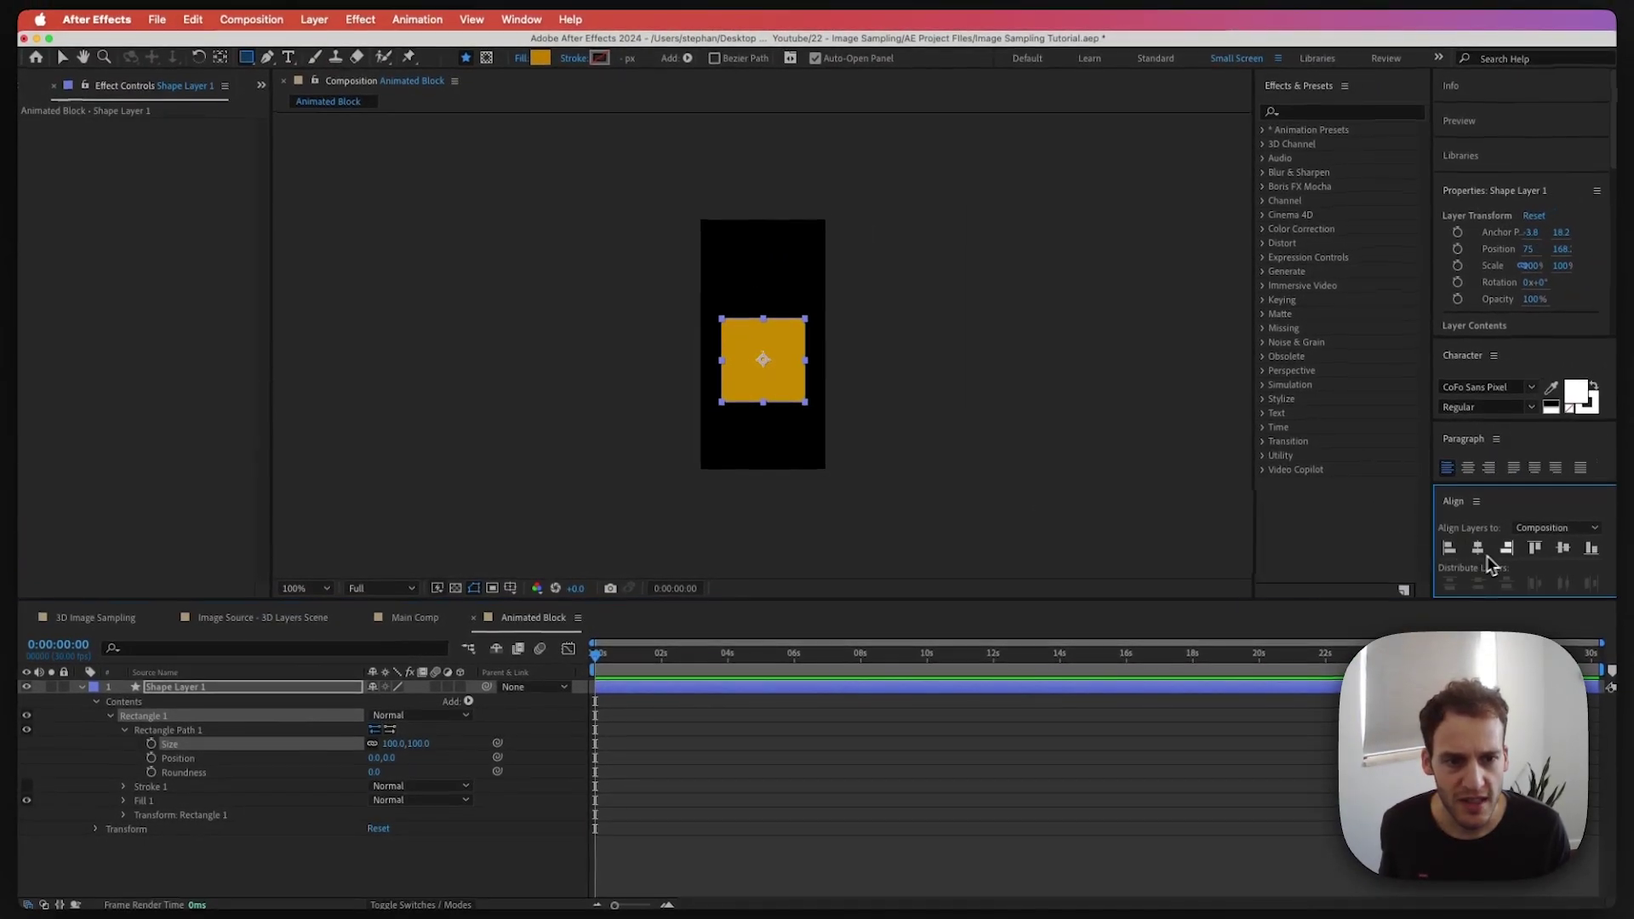
left_click(1576, 545)
key("v")
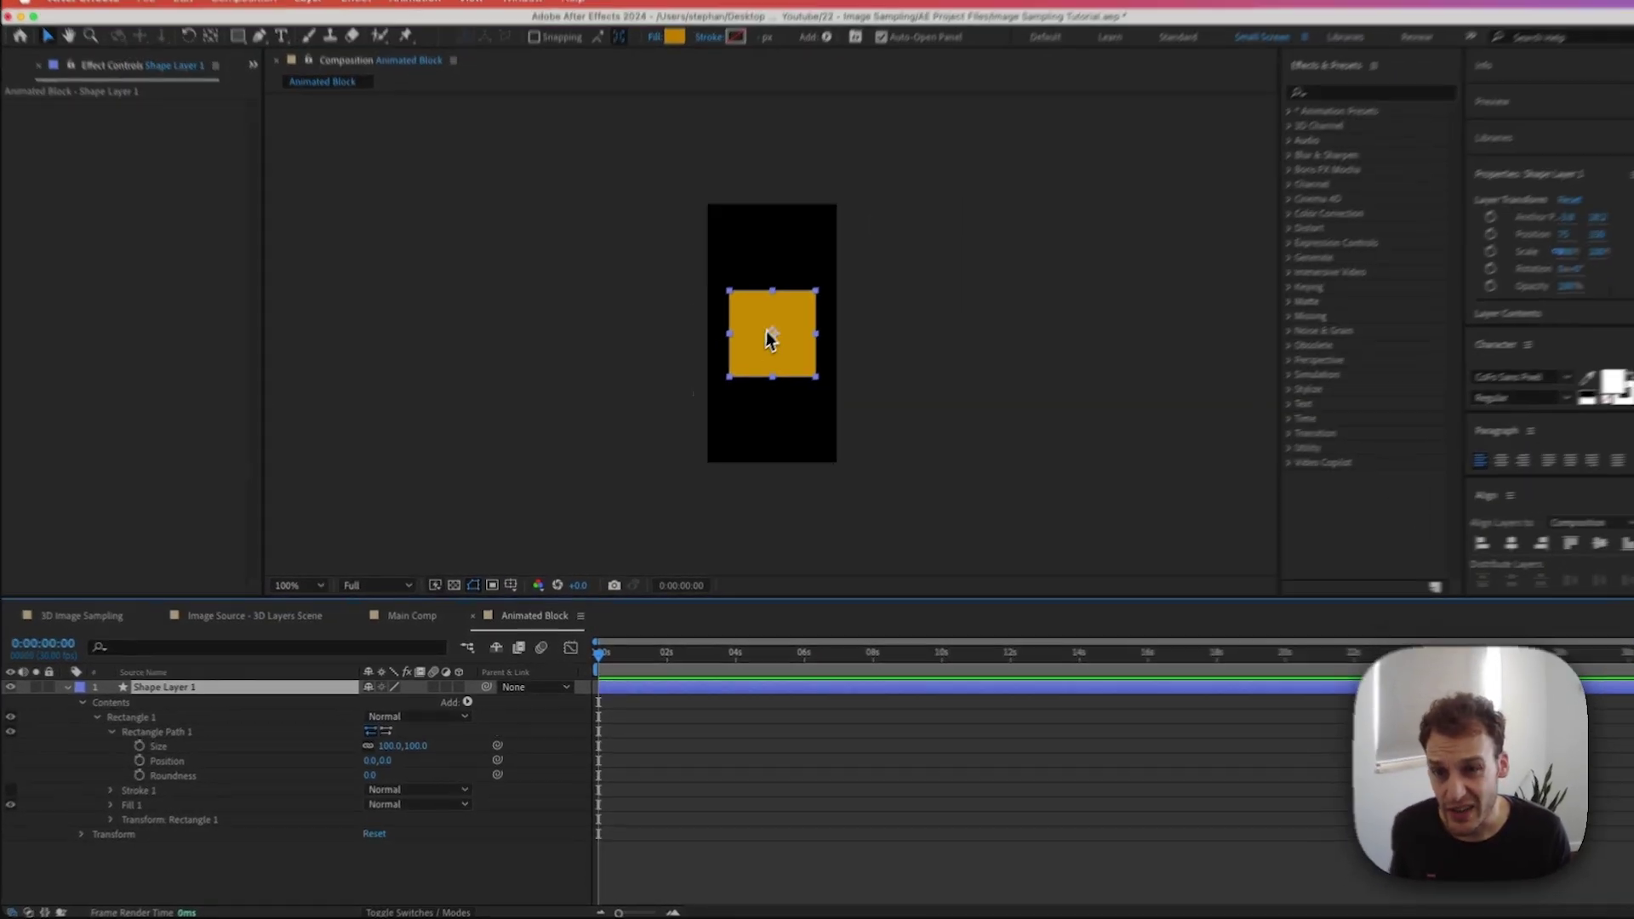
left_click_drag(769, 344, 775, 379)
left_click_drag(836, 314, 838, 324)
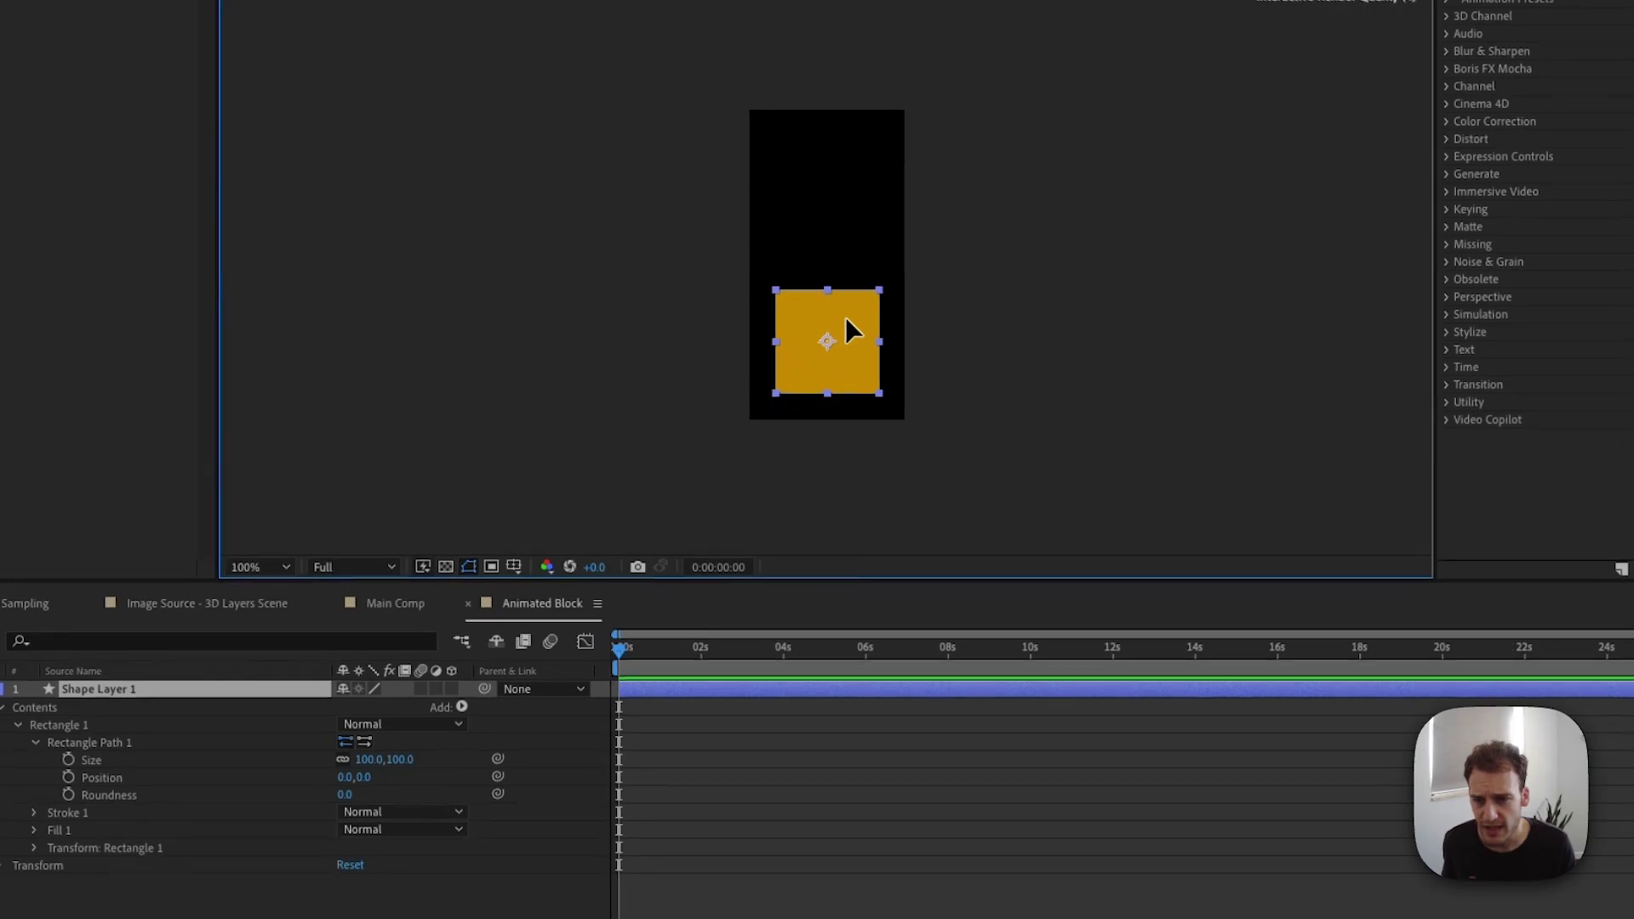
Make the square's shape layer a 3D layer and rename it Block
key("alt+p")
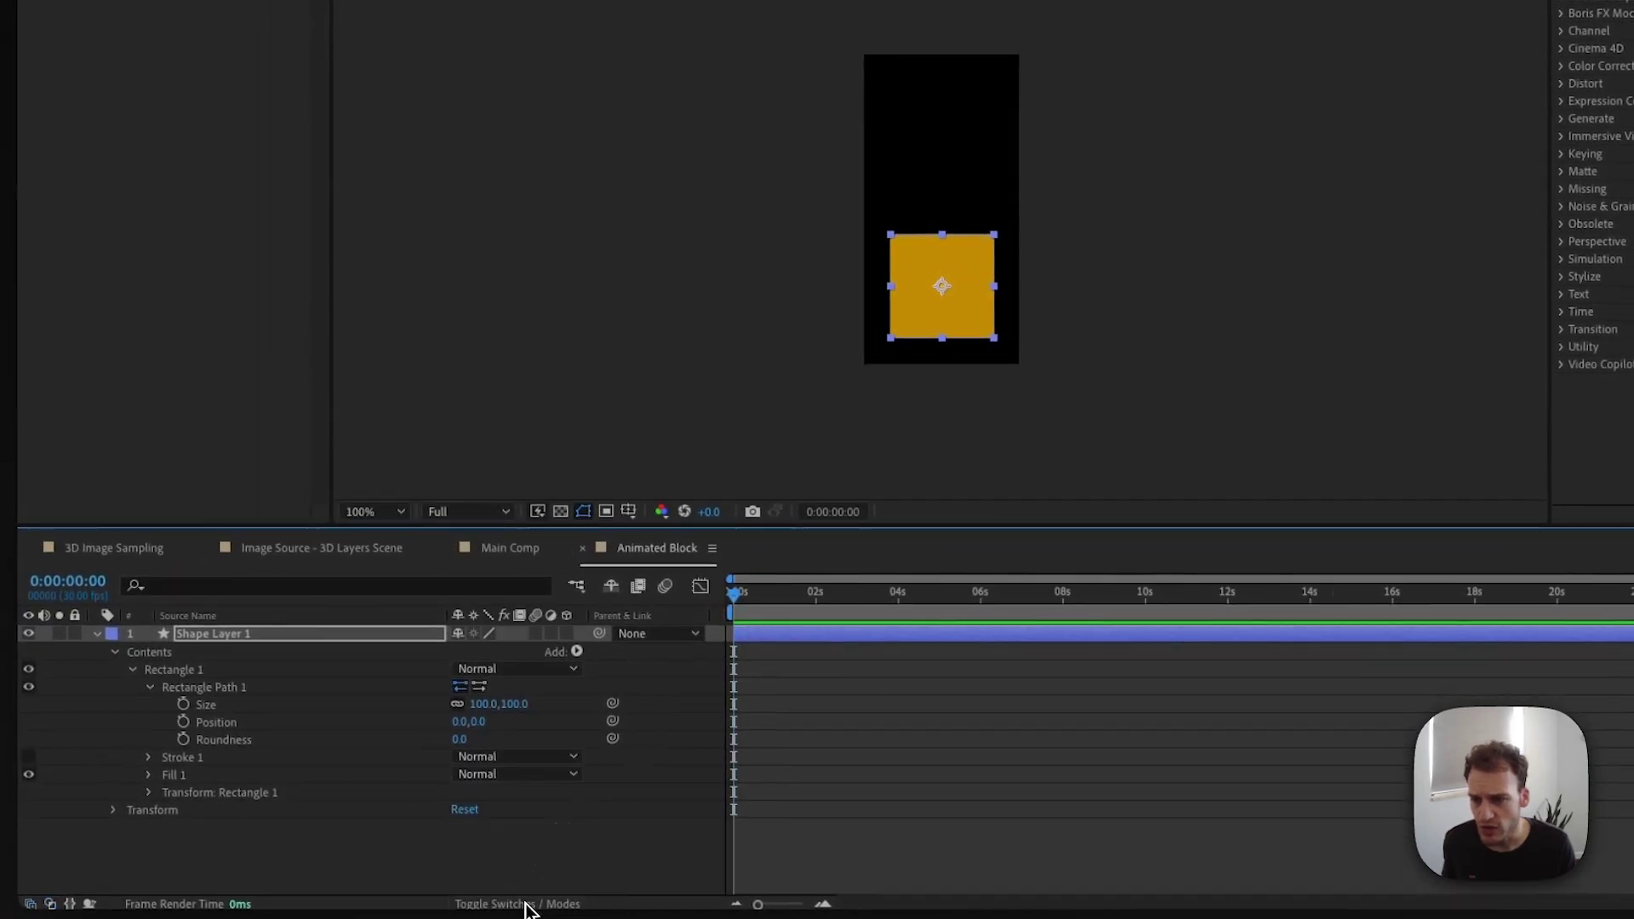
left_click(566, 633)
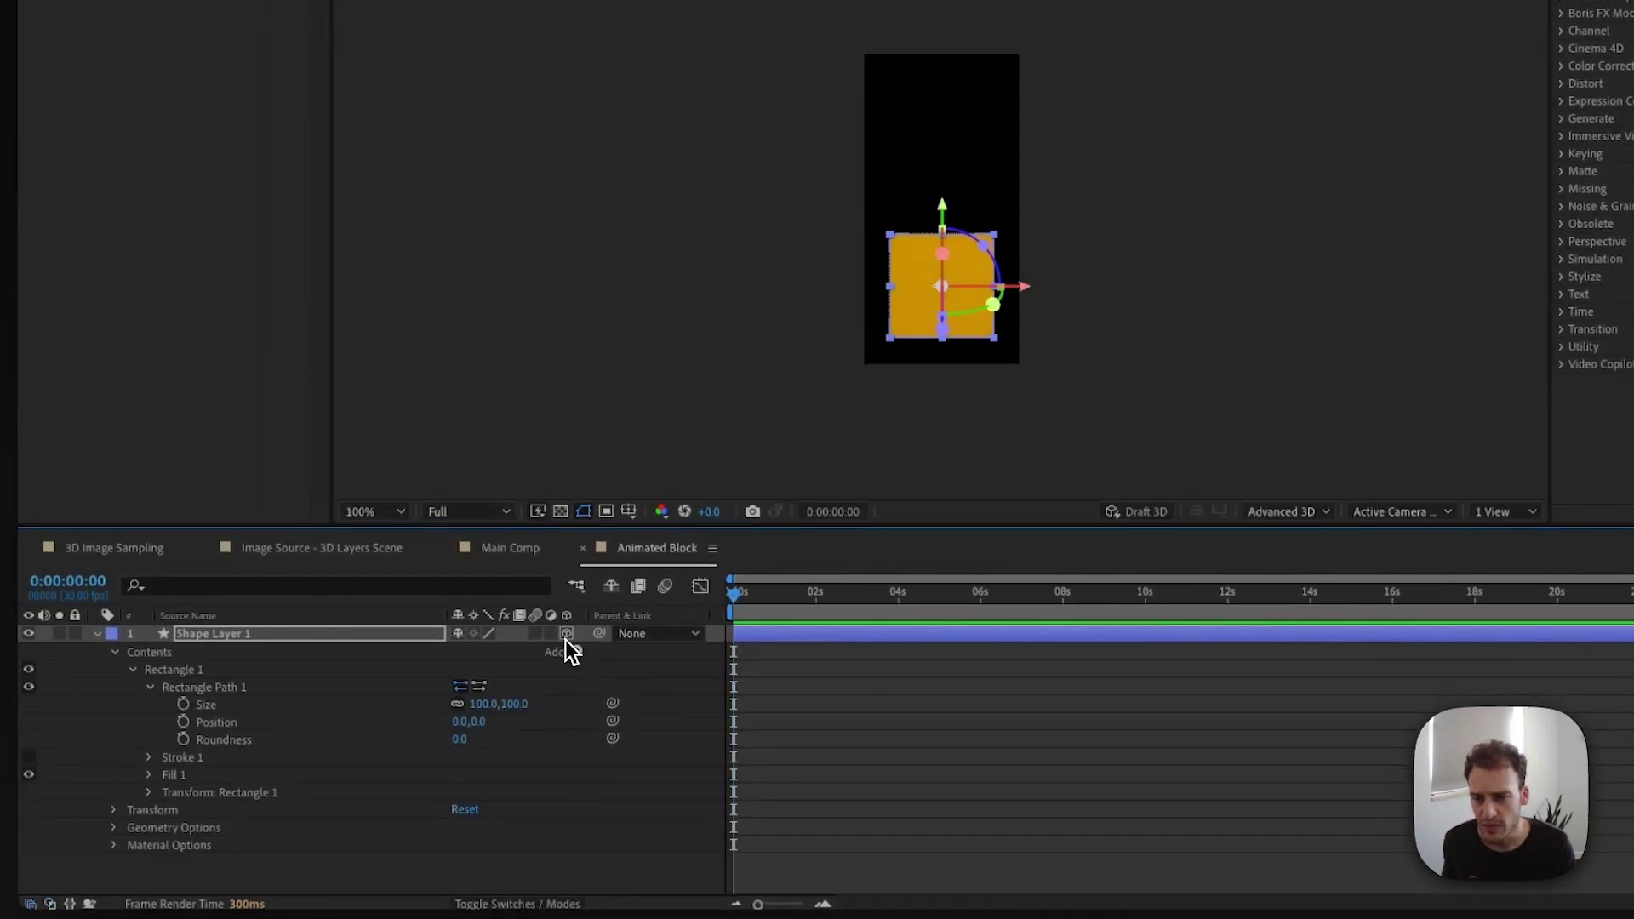
left_click(255, 639)
key("Return")
type("Block")
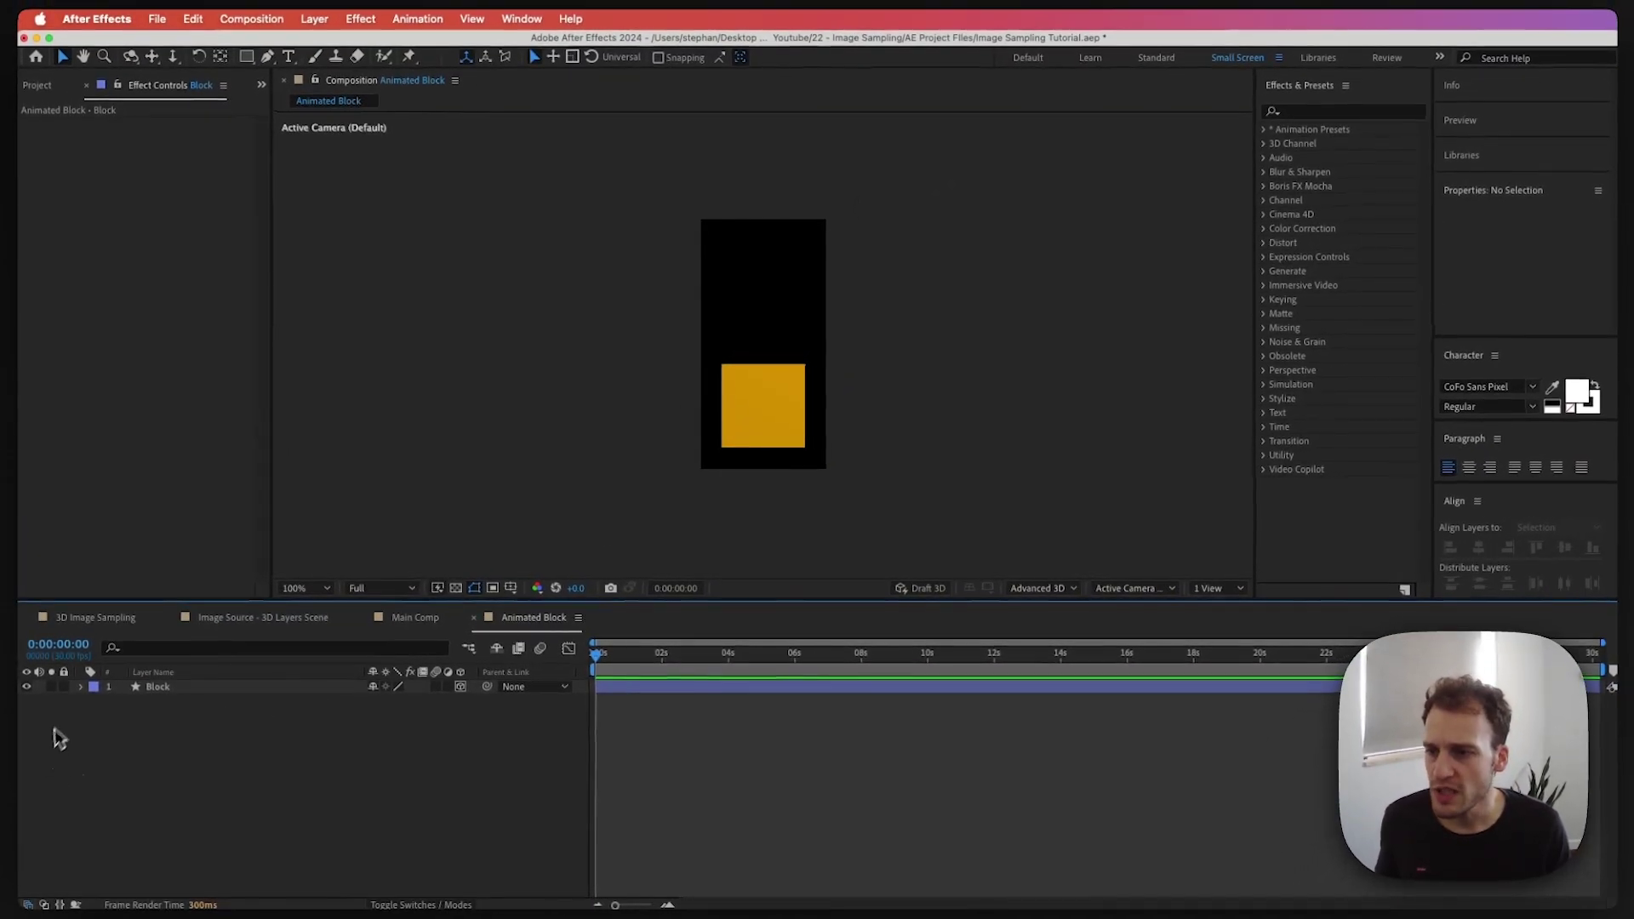
Set the roundness of the Block layer's rectangle path to 10
left_click(80, 686)
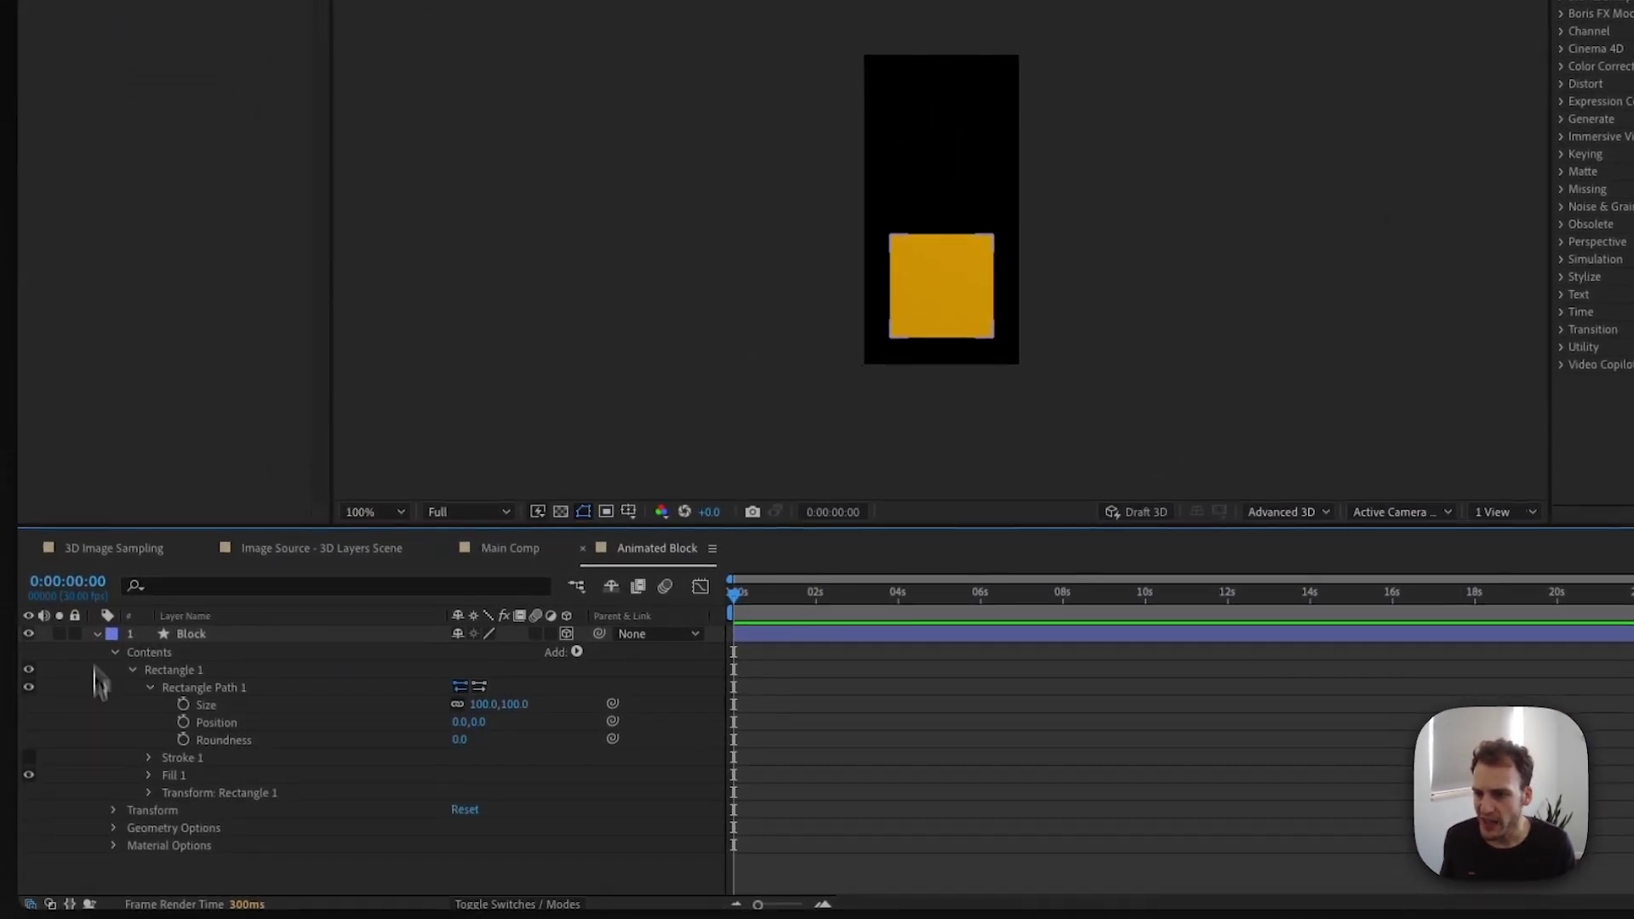
left_click(461, 740)
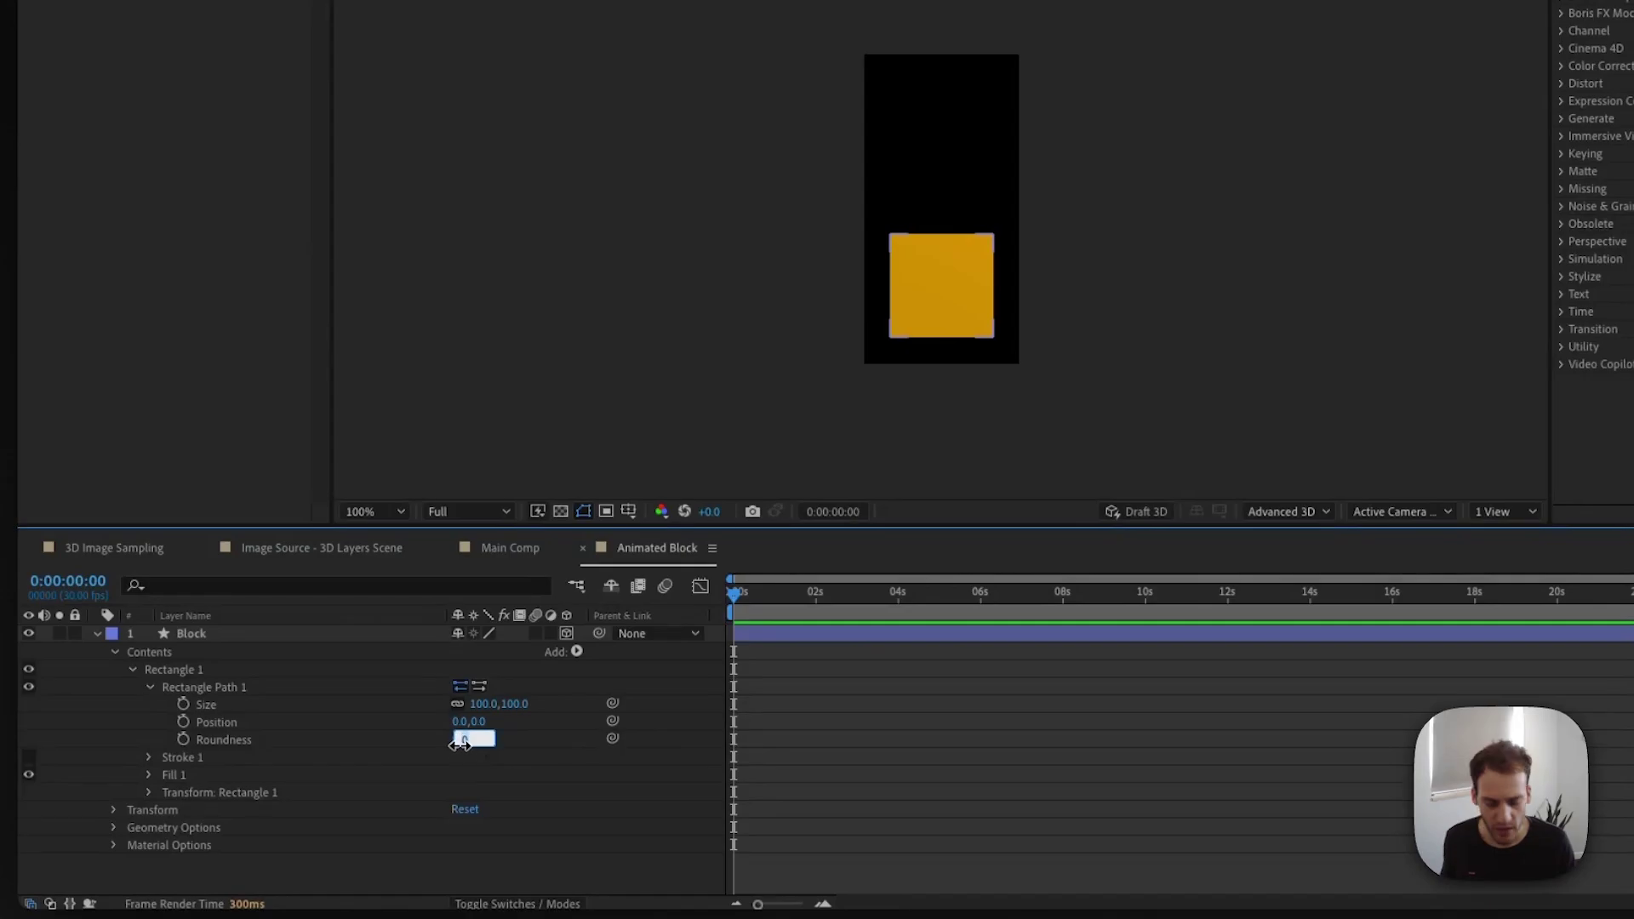
type("10")
key("Return")
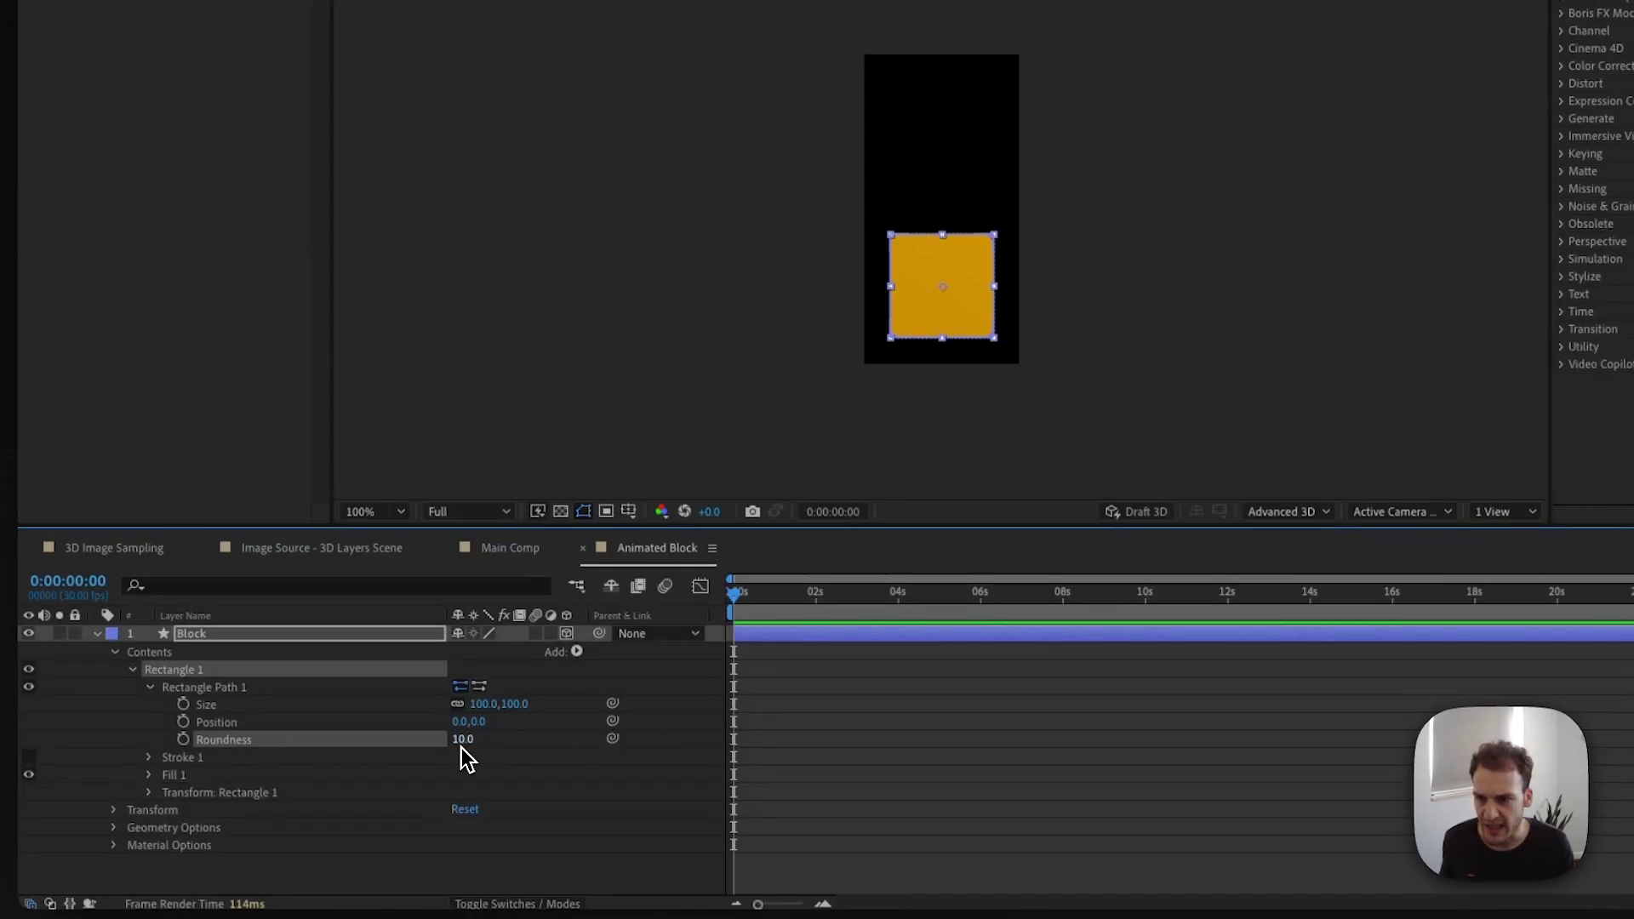
Duplicate the Block layer and rename the copy Top
left_click(223, 634)
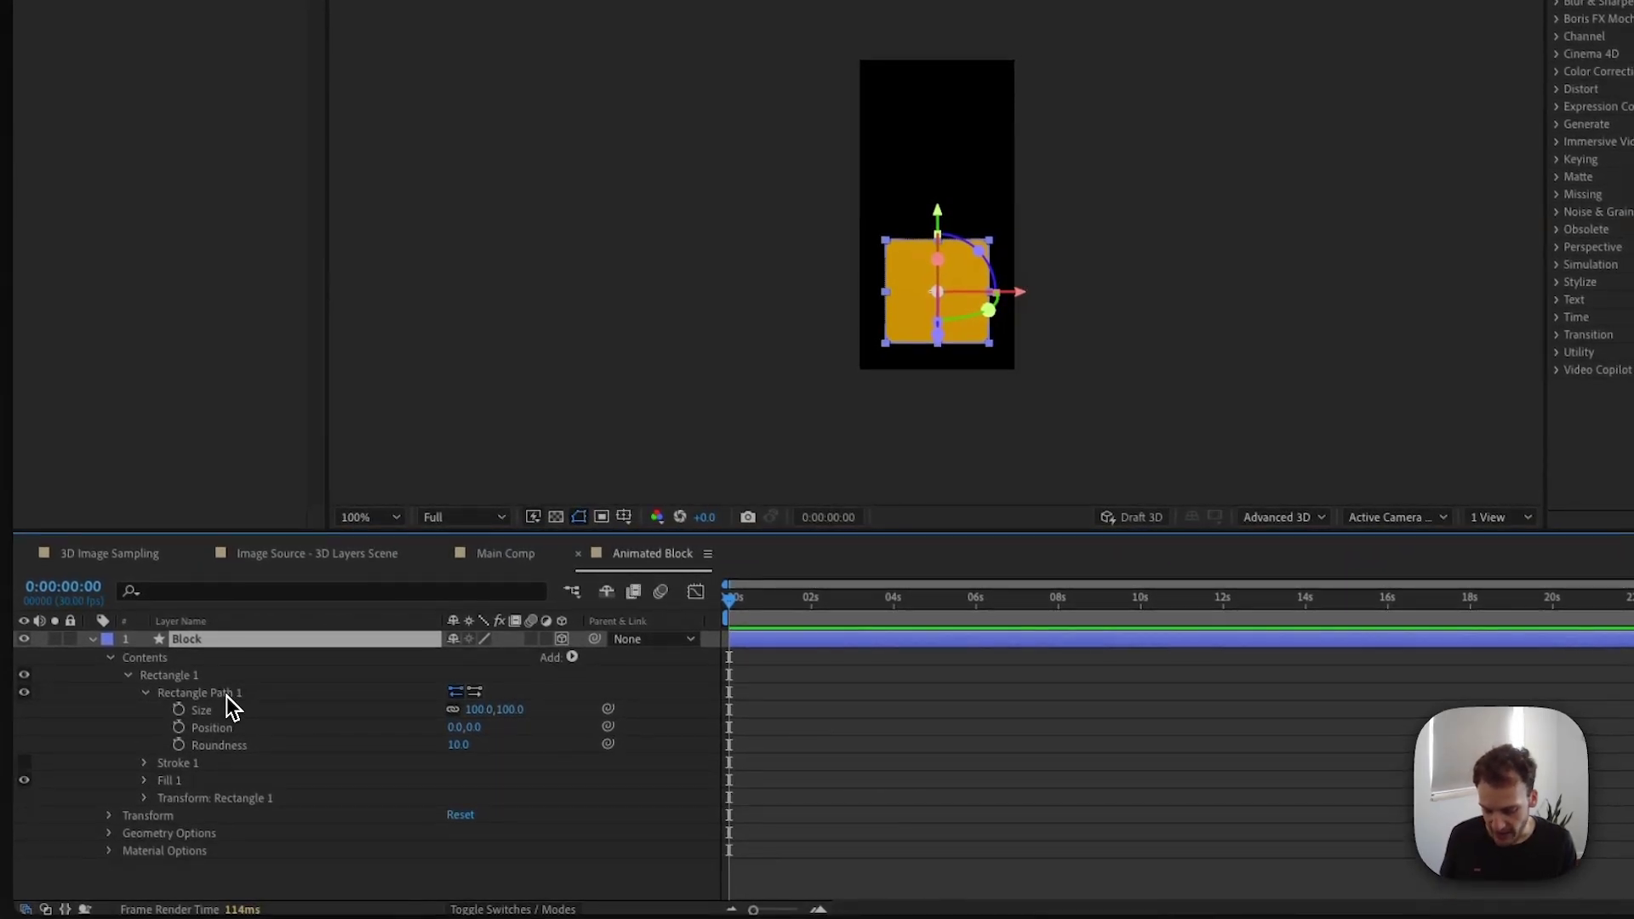
key("super+d")
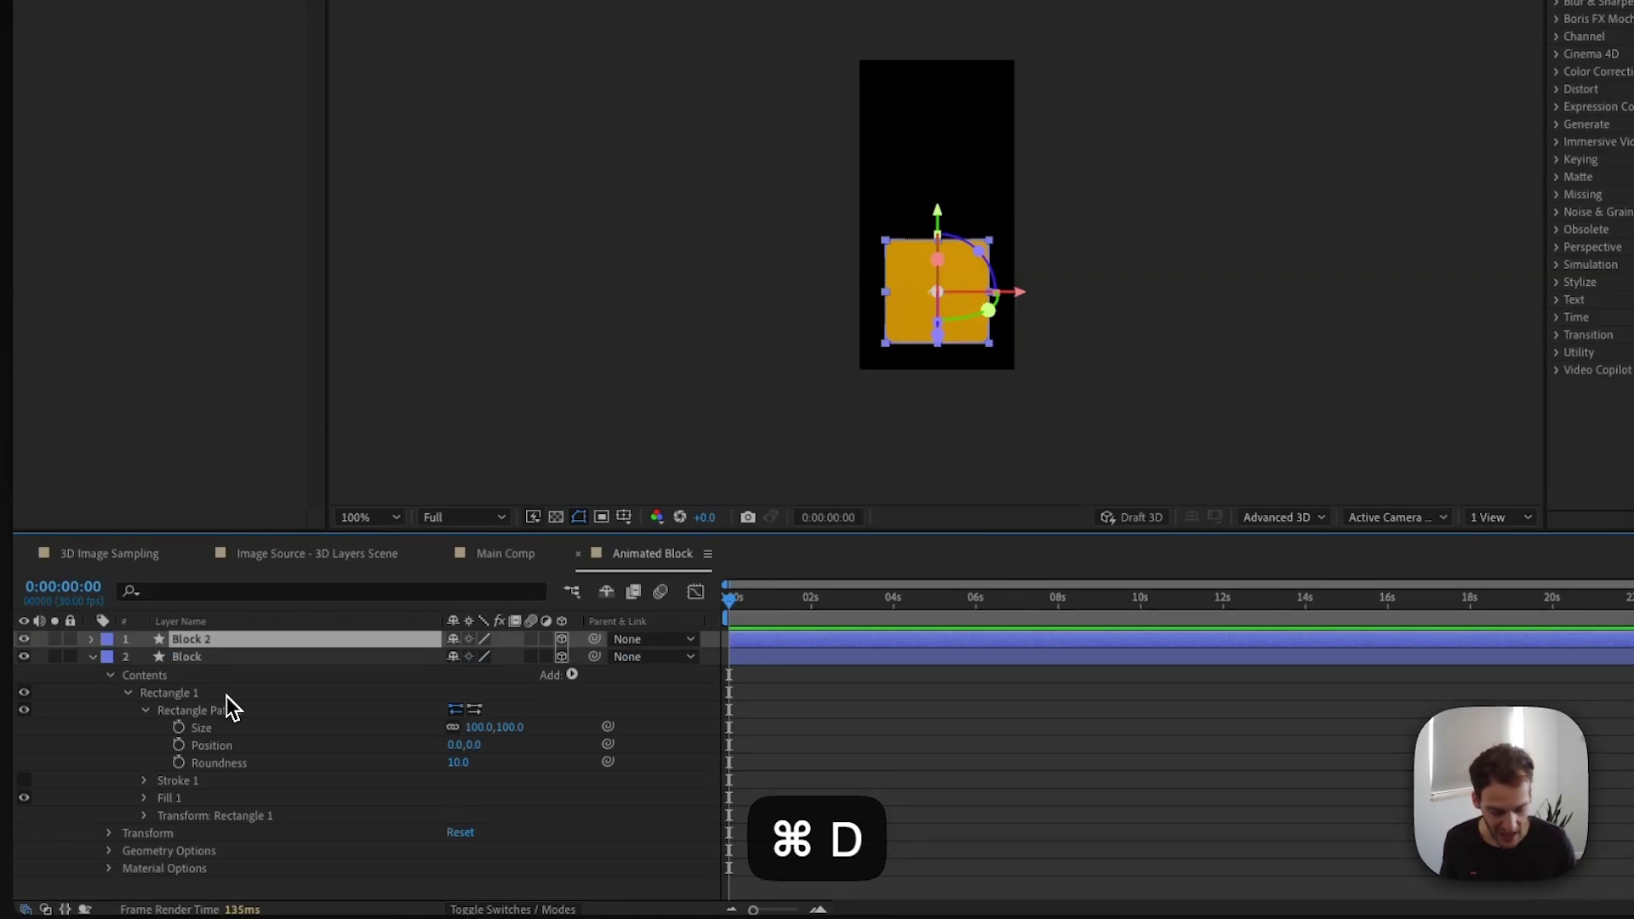
key("Return")
type("Top")
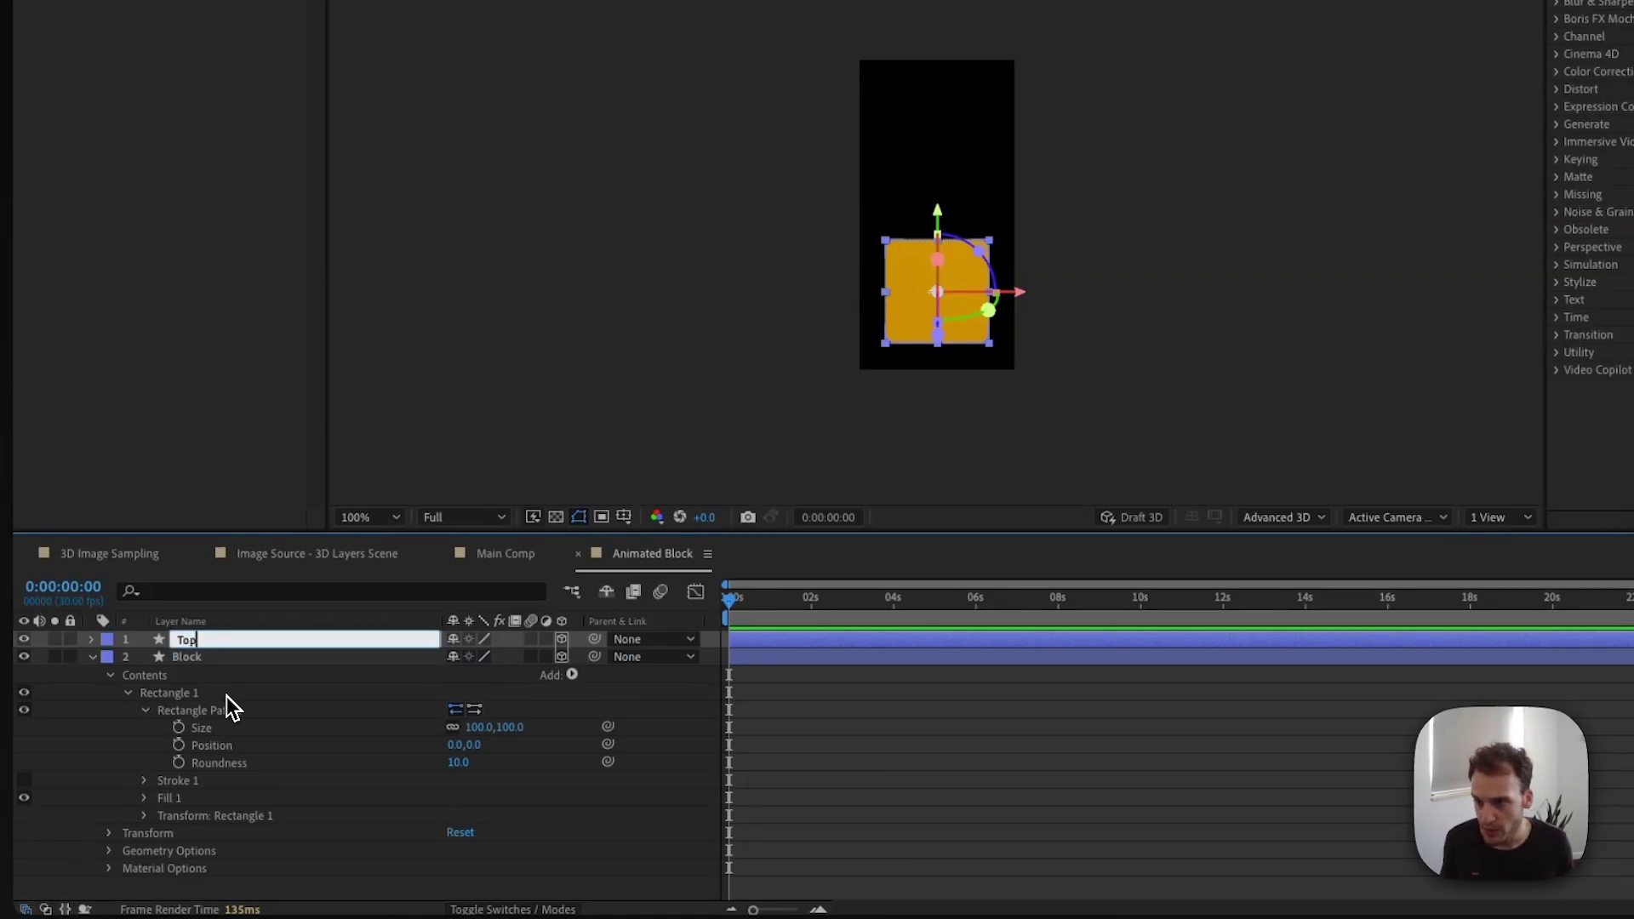
key("Return")
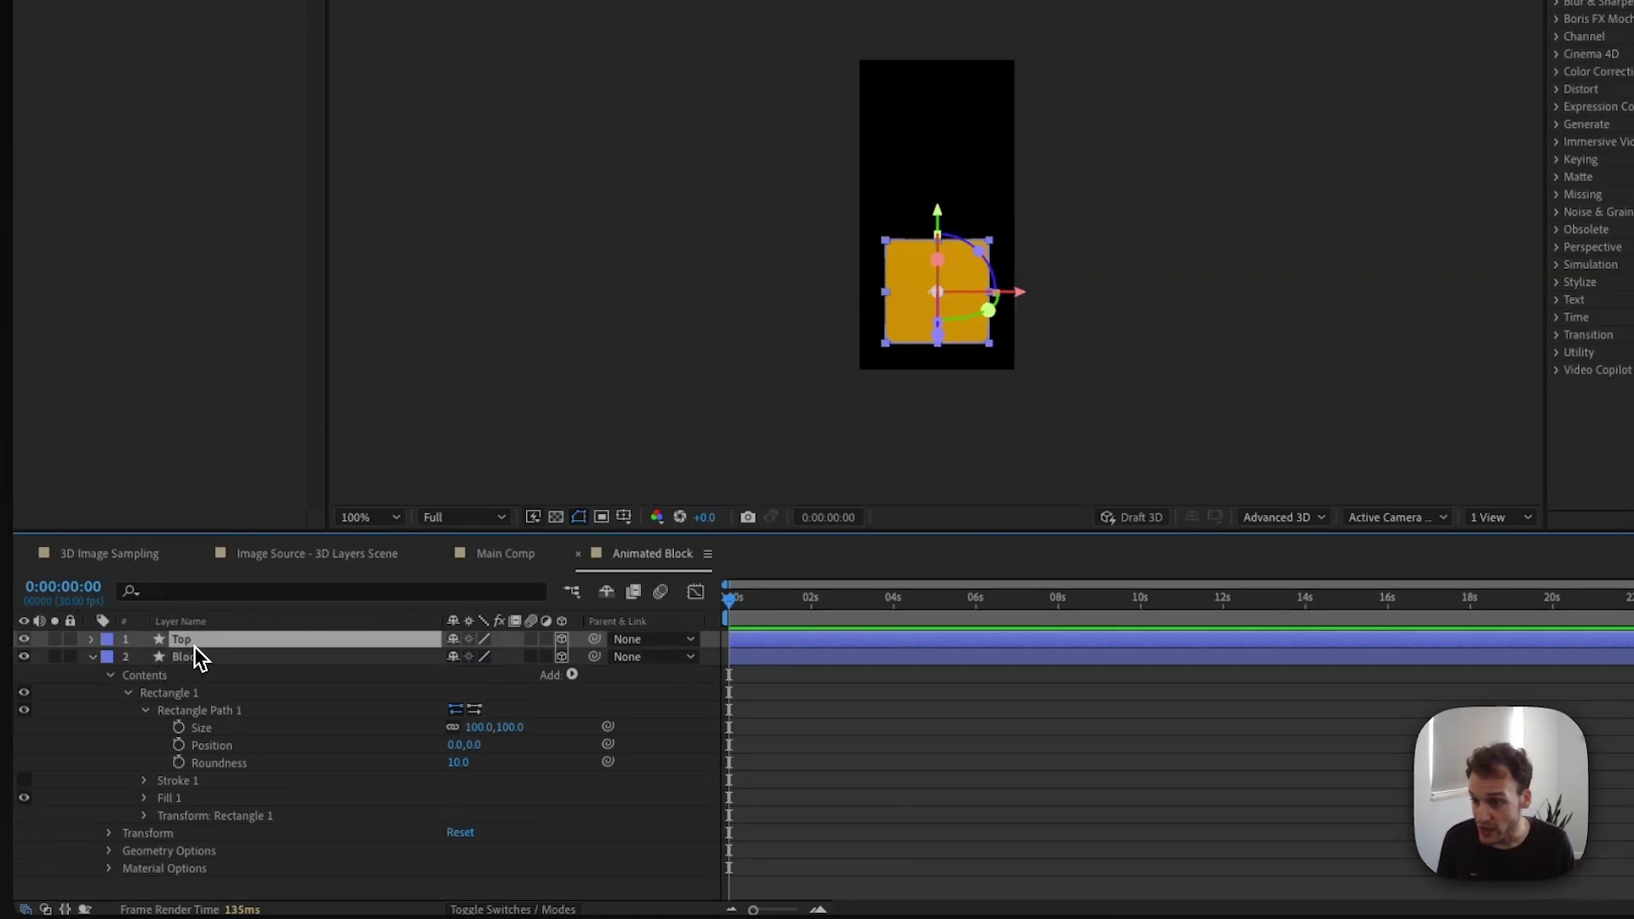
Set the roundness of the Top layer's rectangle path to 100 to turn it into a circle
key("u")
key("u")
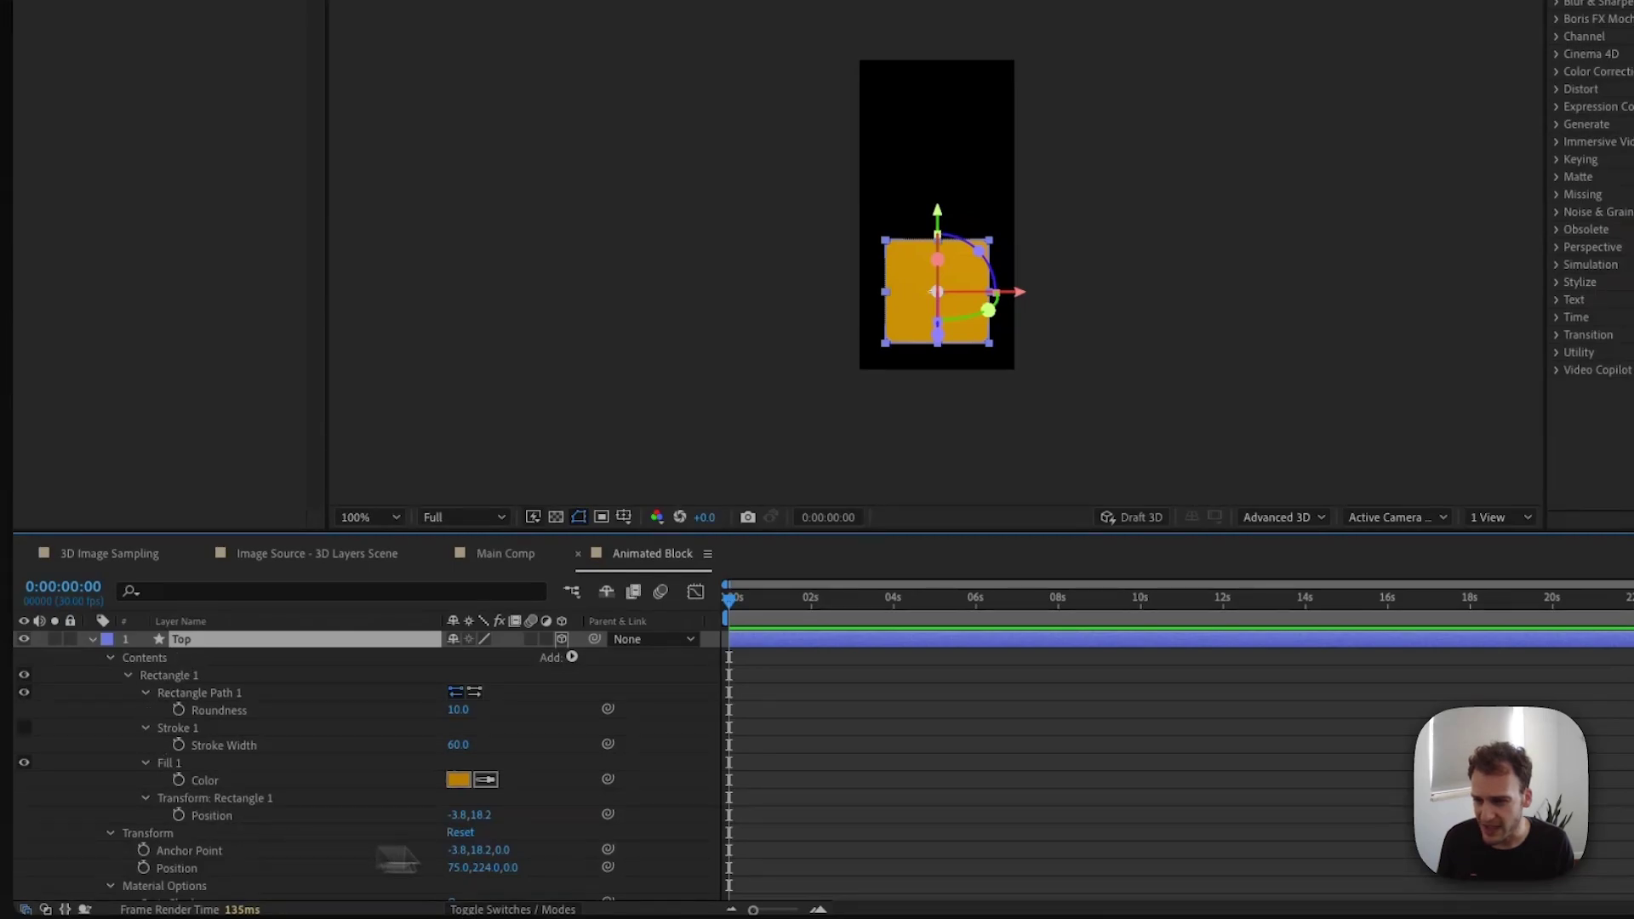
left_click(458, 711)
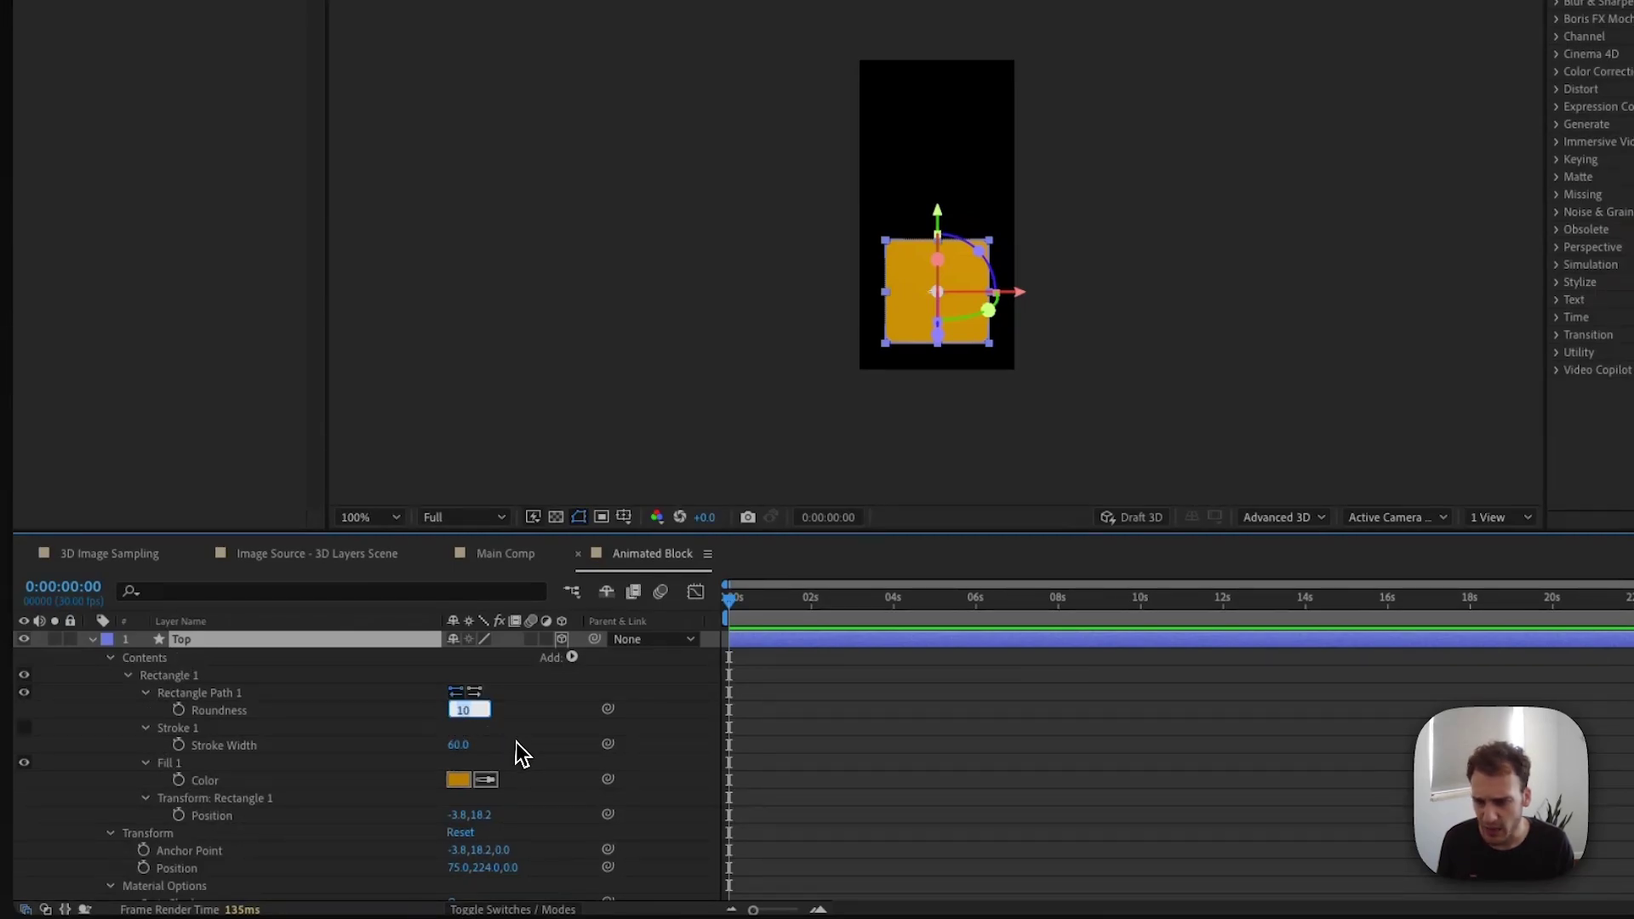
type("10")
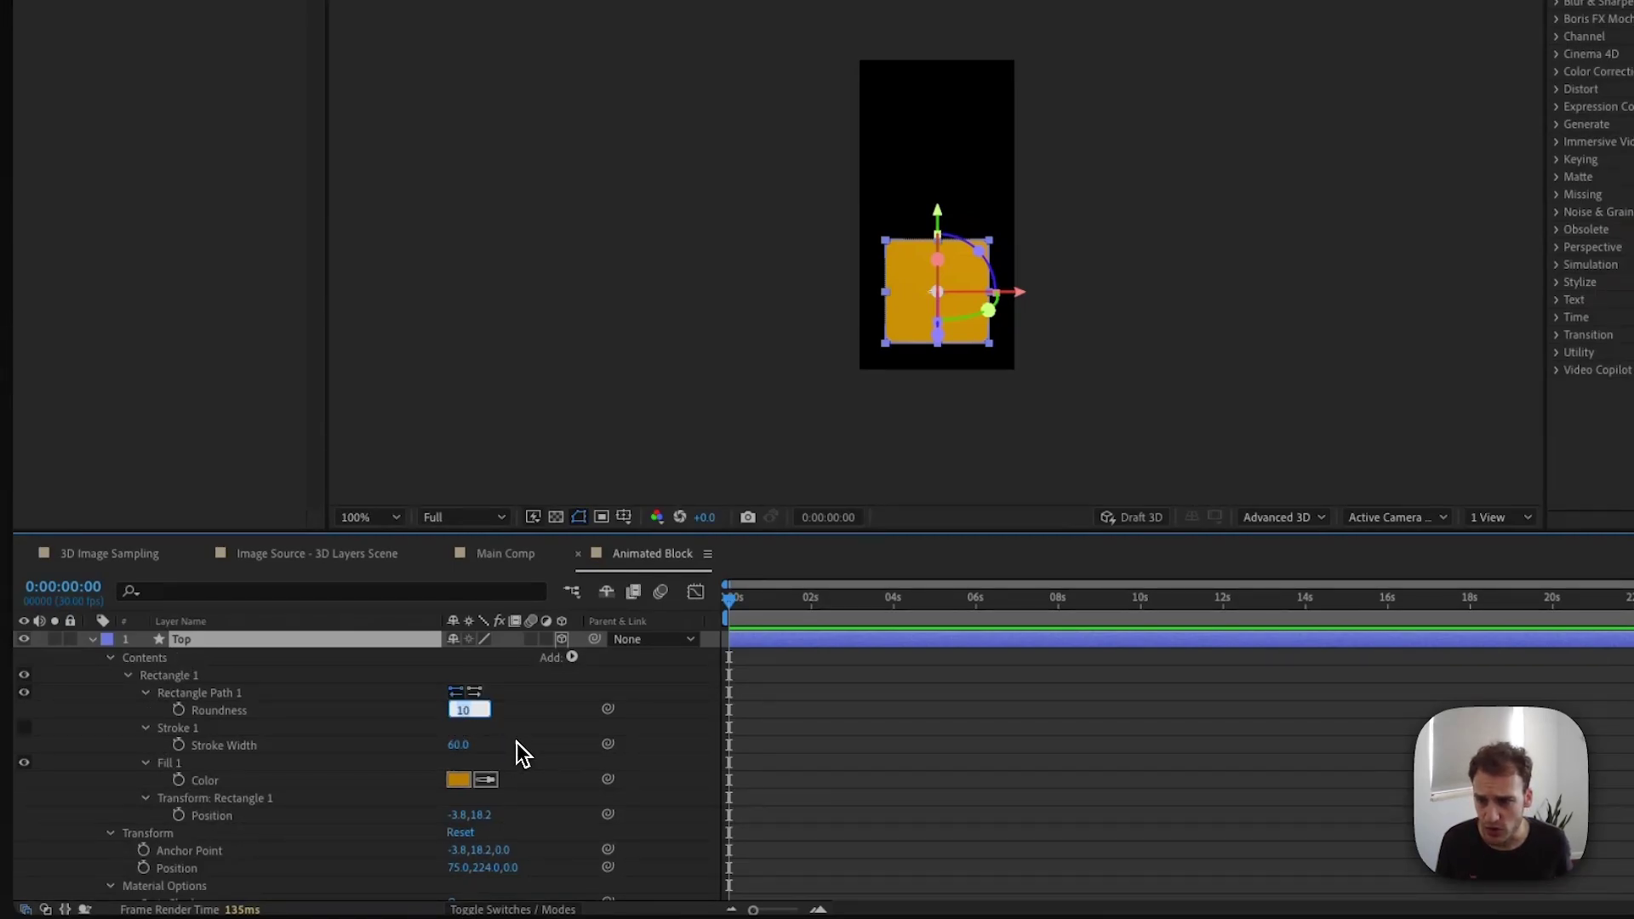
type("0")
key("Return")
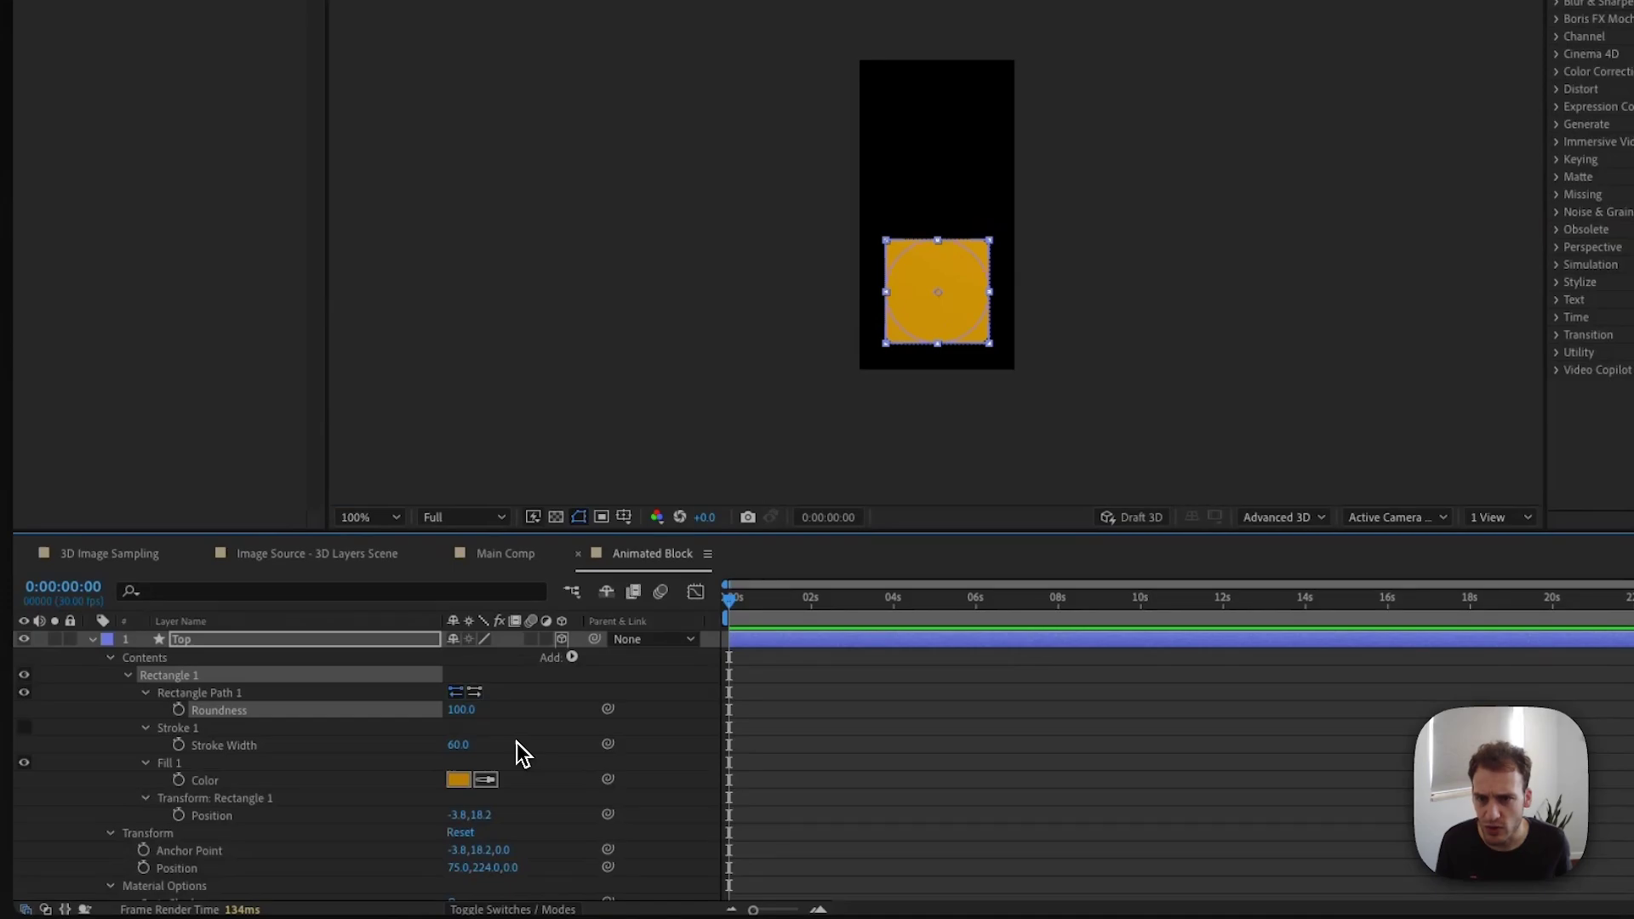
Shrink the Top layer's circle path to a little over half the block's width and parent the Top layer to Block
scroll(851, 391, "up", 1)
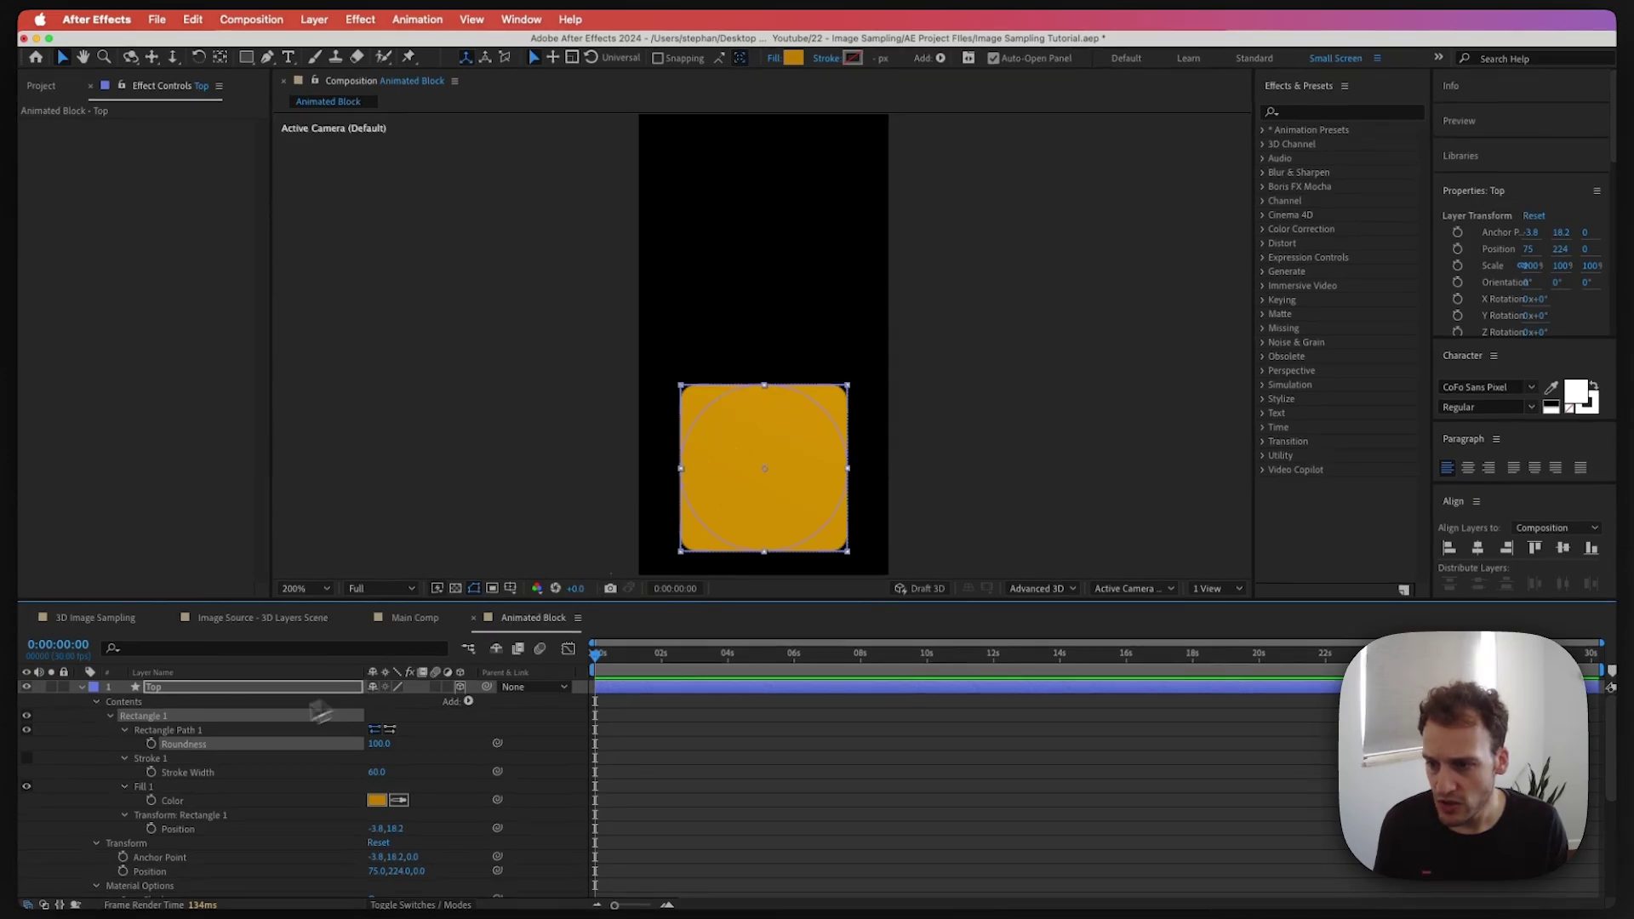
left_click(226, 683)
left_click(127, 728)
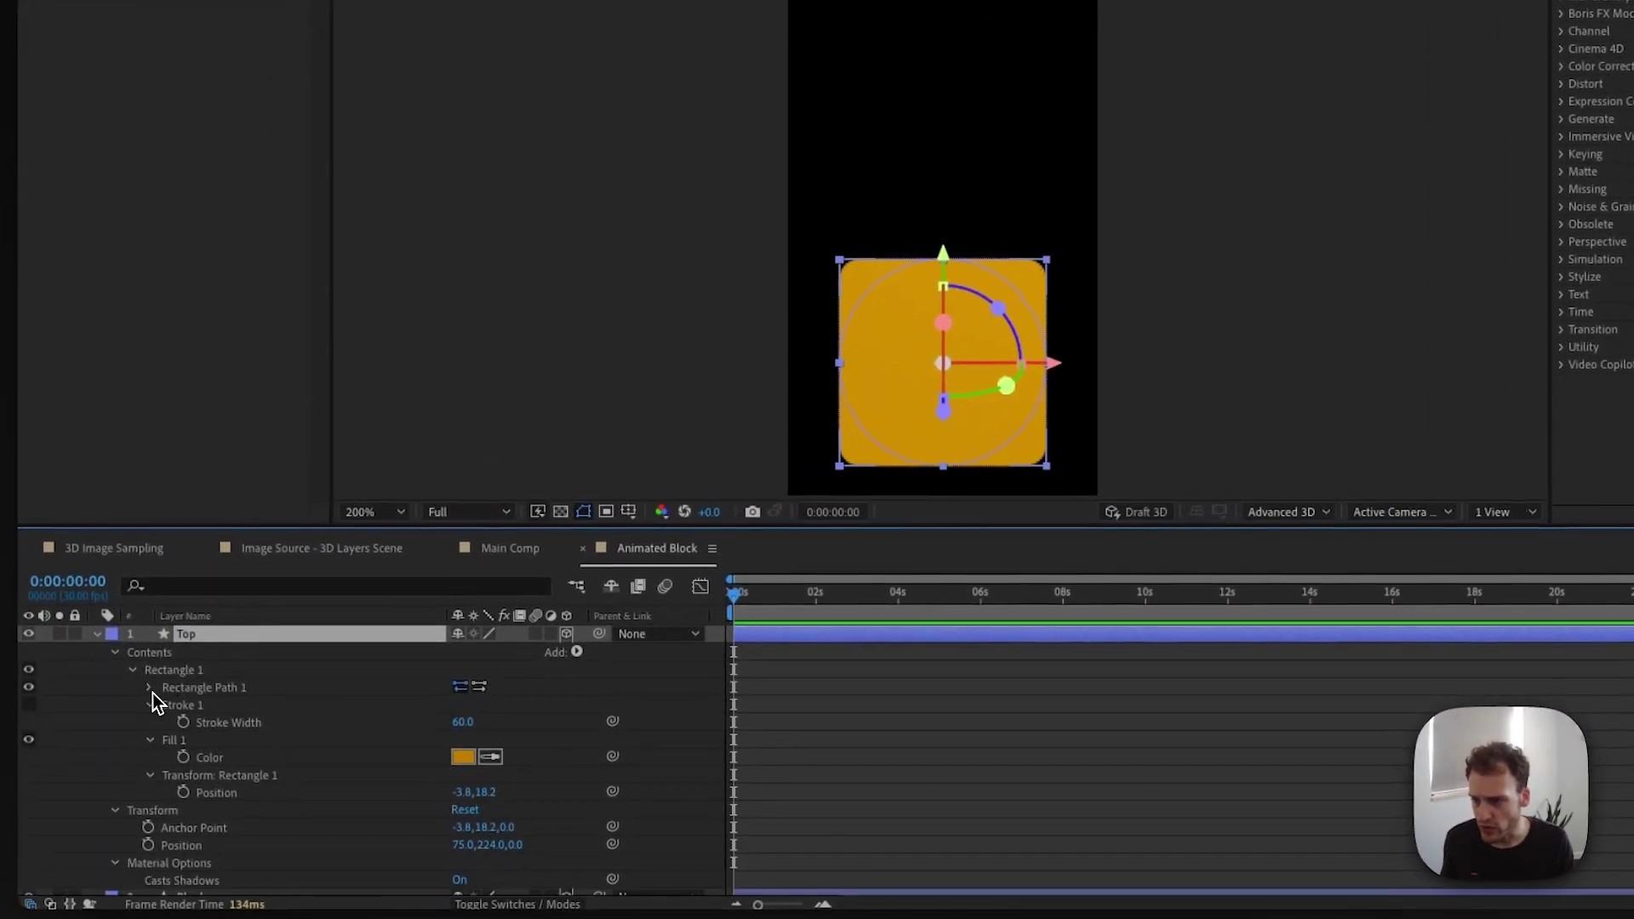
left_click(127, 728)
left_click_drag(488, 705, 451, 708)
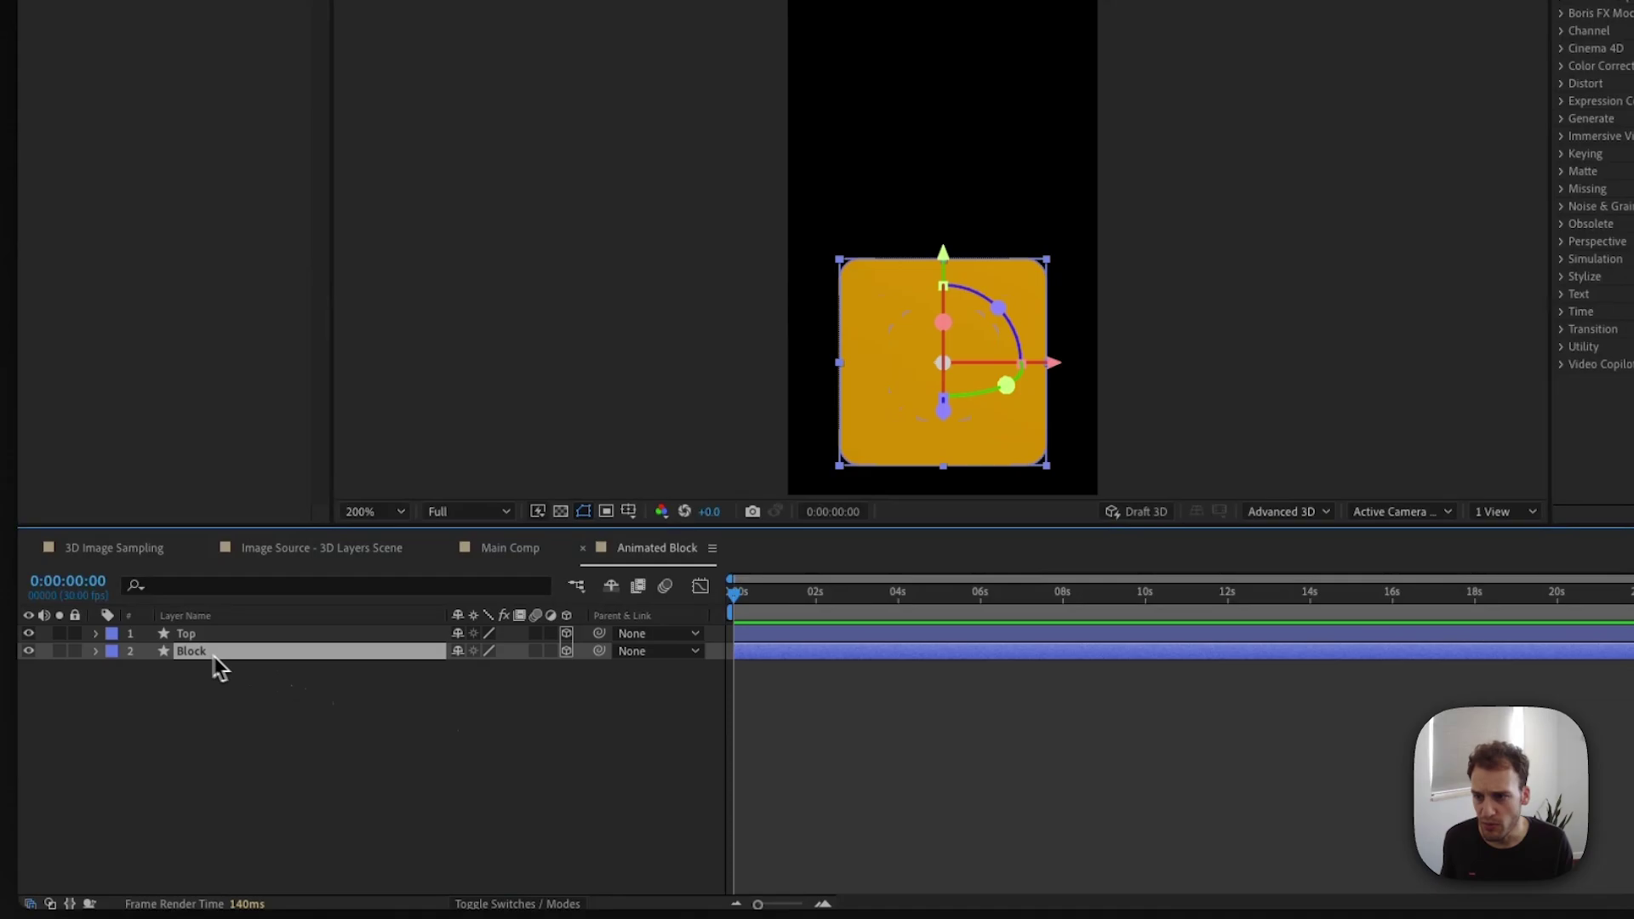
left_click(196, 638)
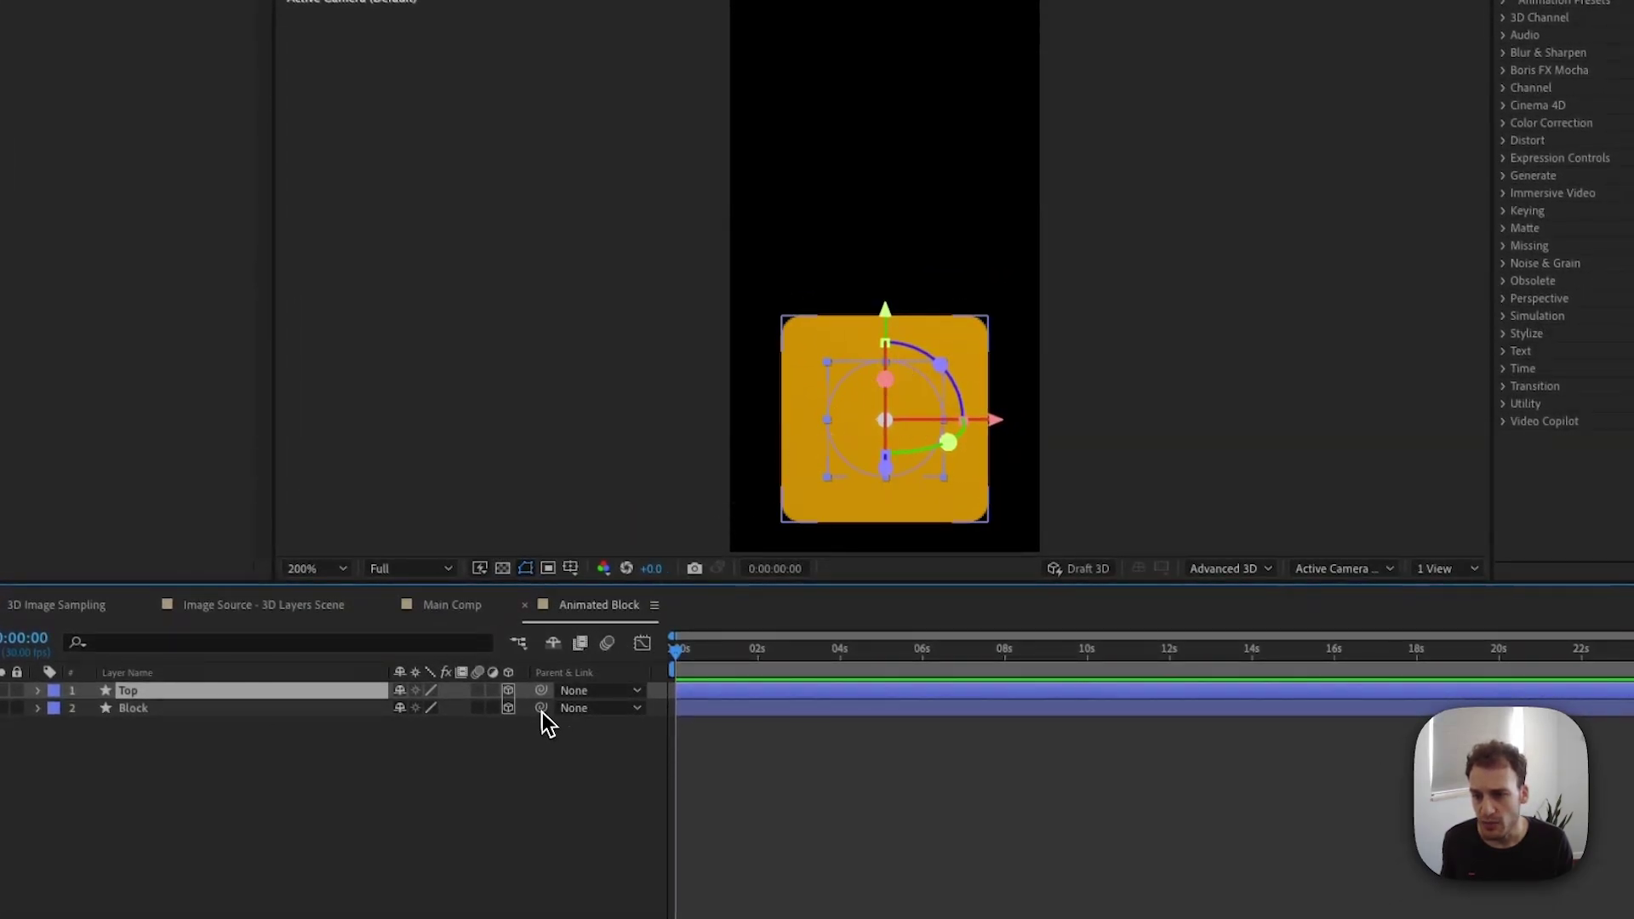
left_click_drag(541, 689, 263, 708)
Set the Block layer's X Rotation to -55° and its Z Rotation to -45°
left_click(154, 710)
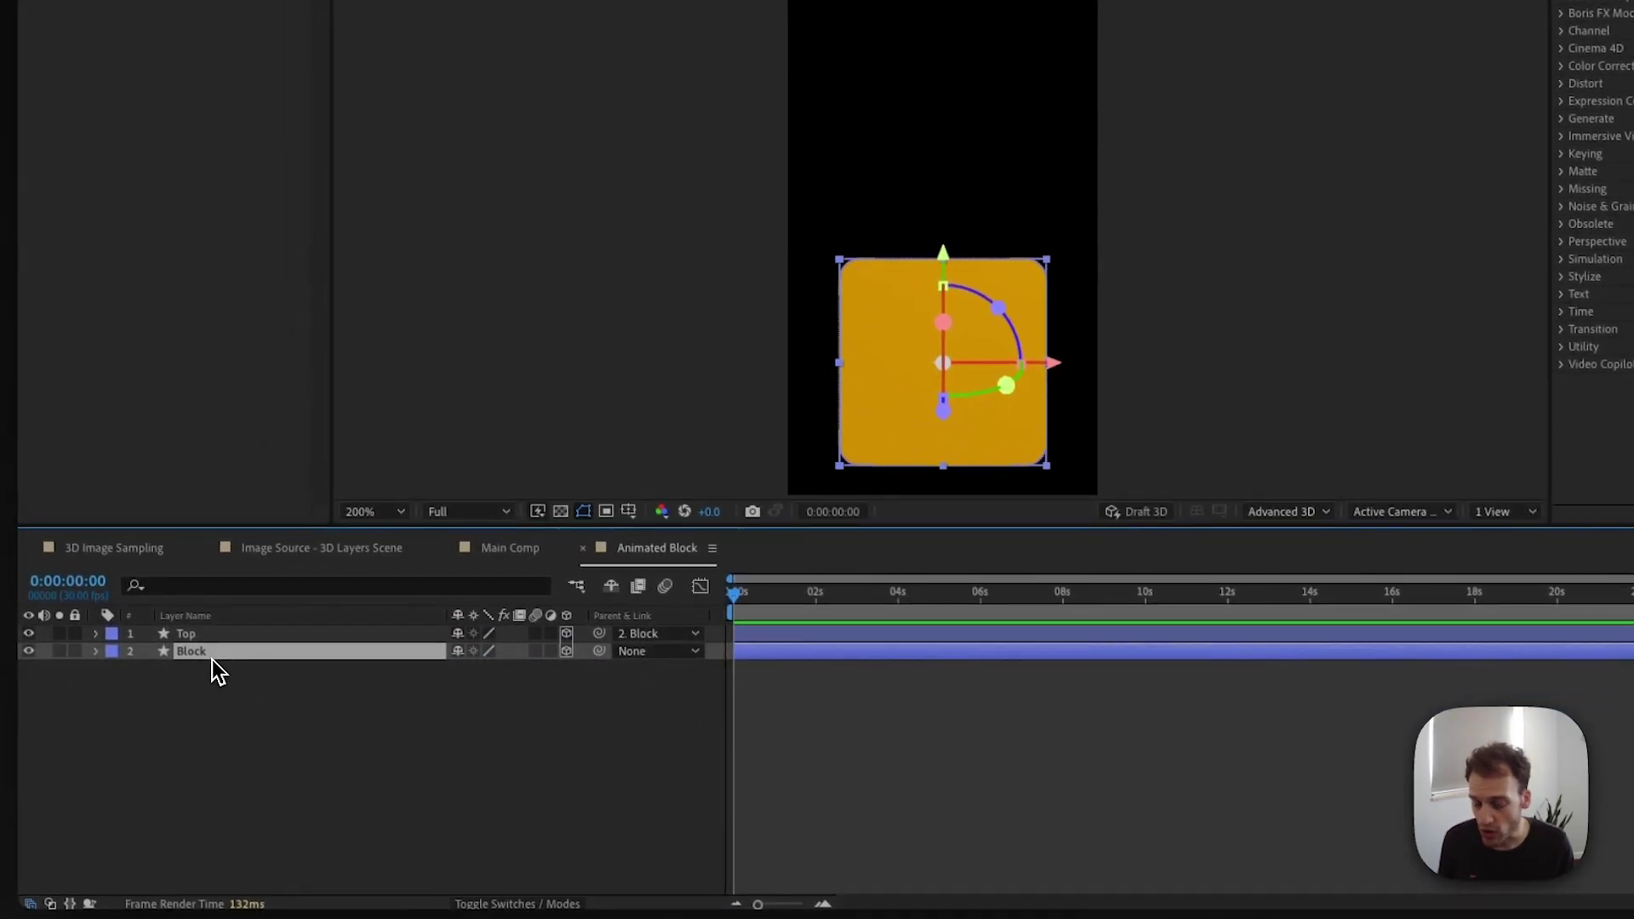
key("r")
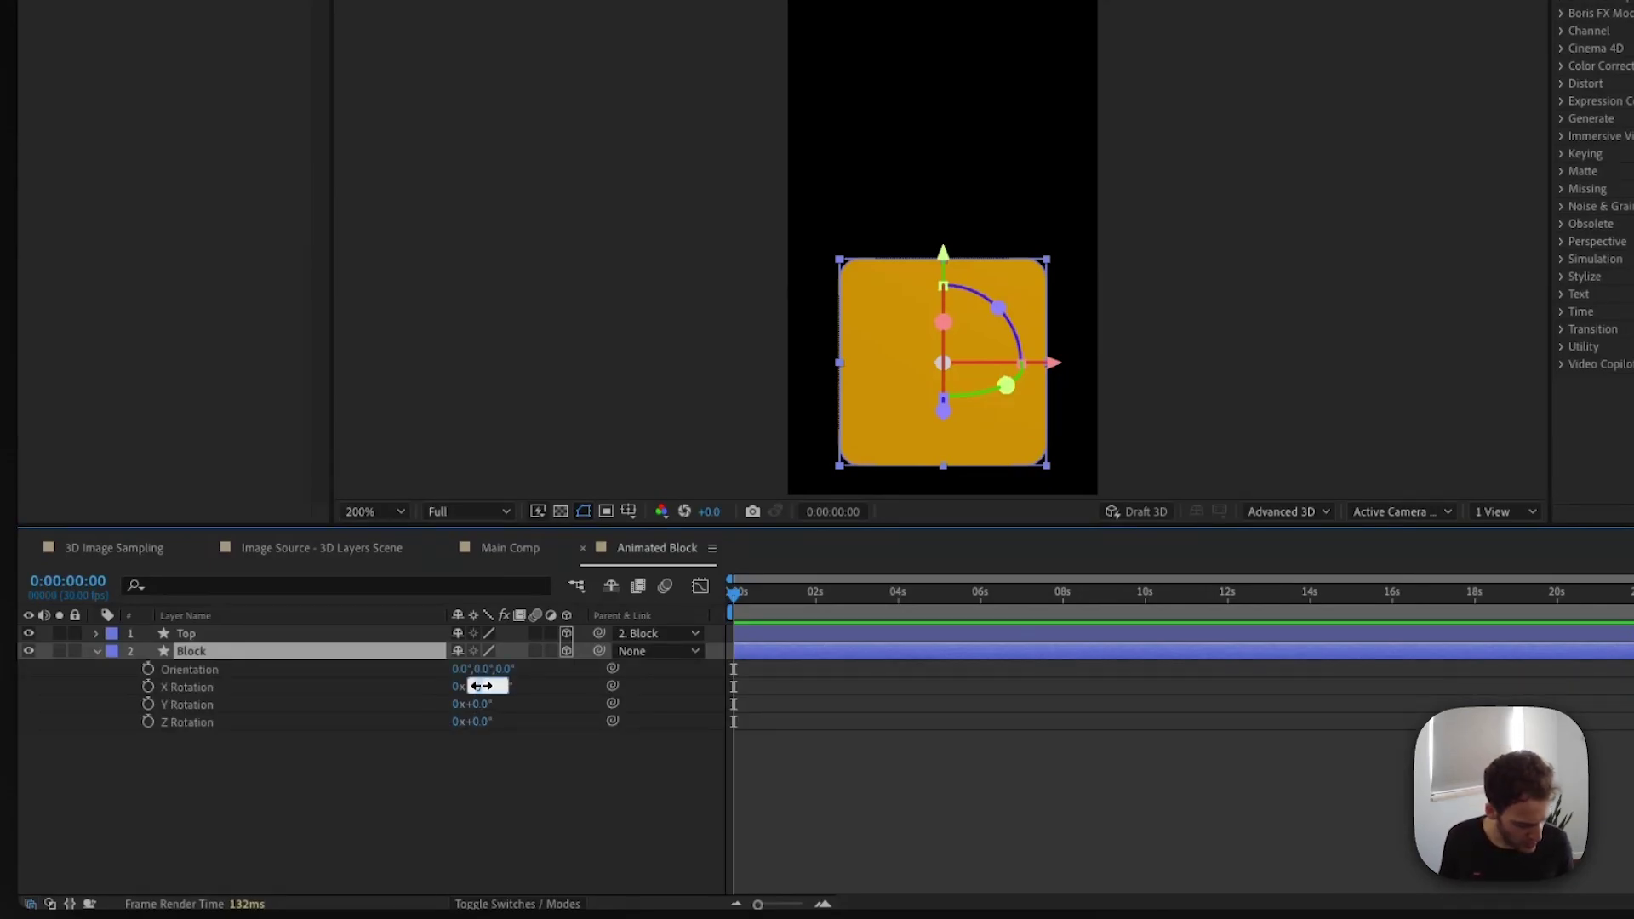
key("Return")
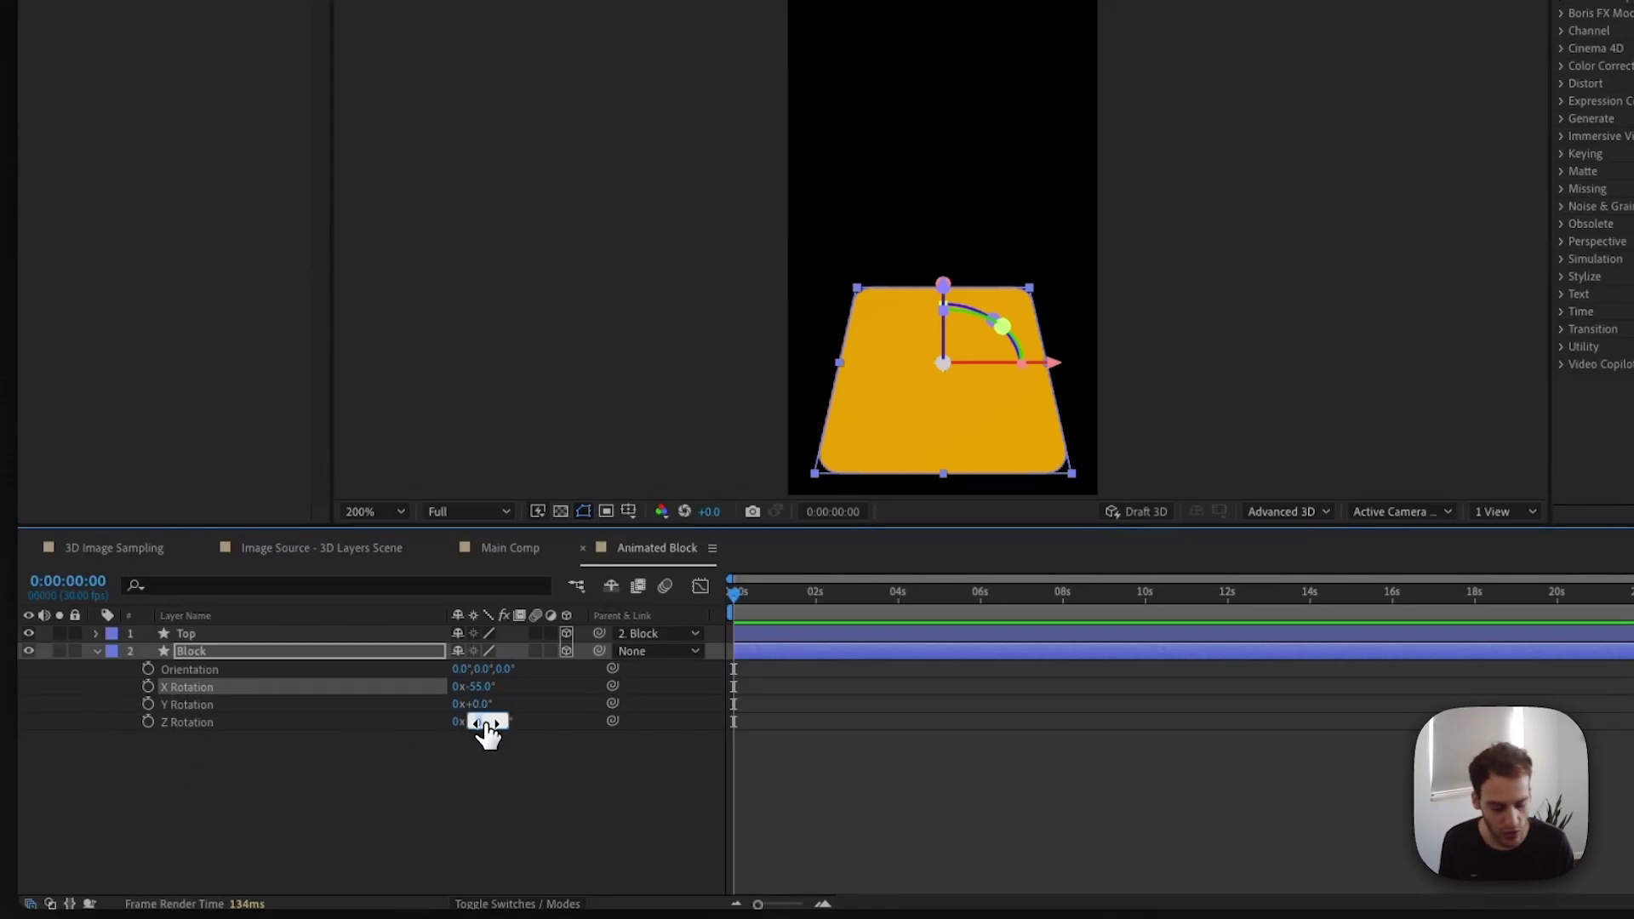
left_click_drag(487, 730, 478, 729)
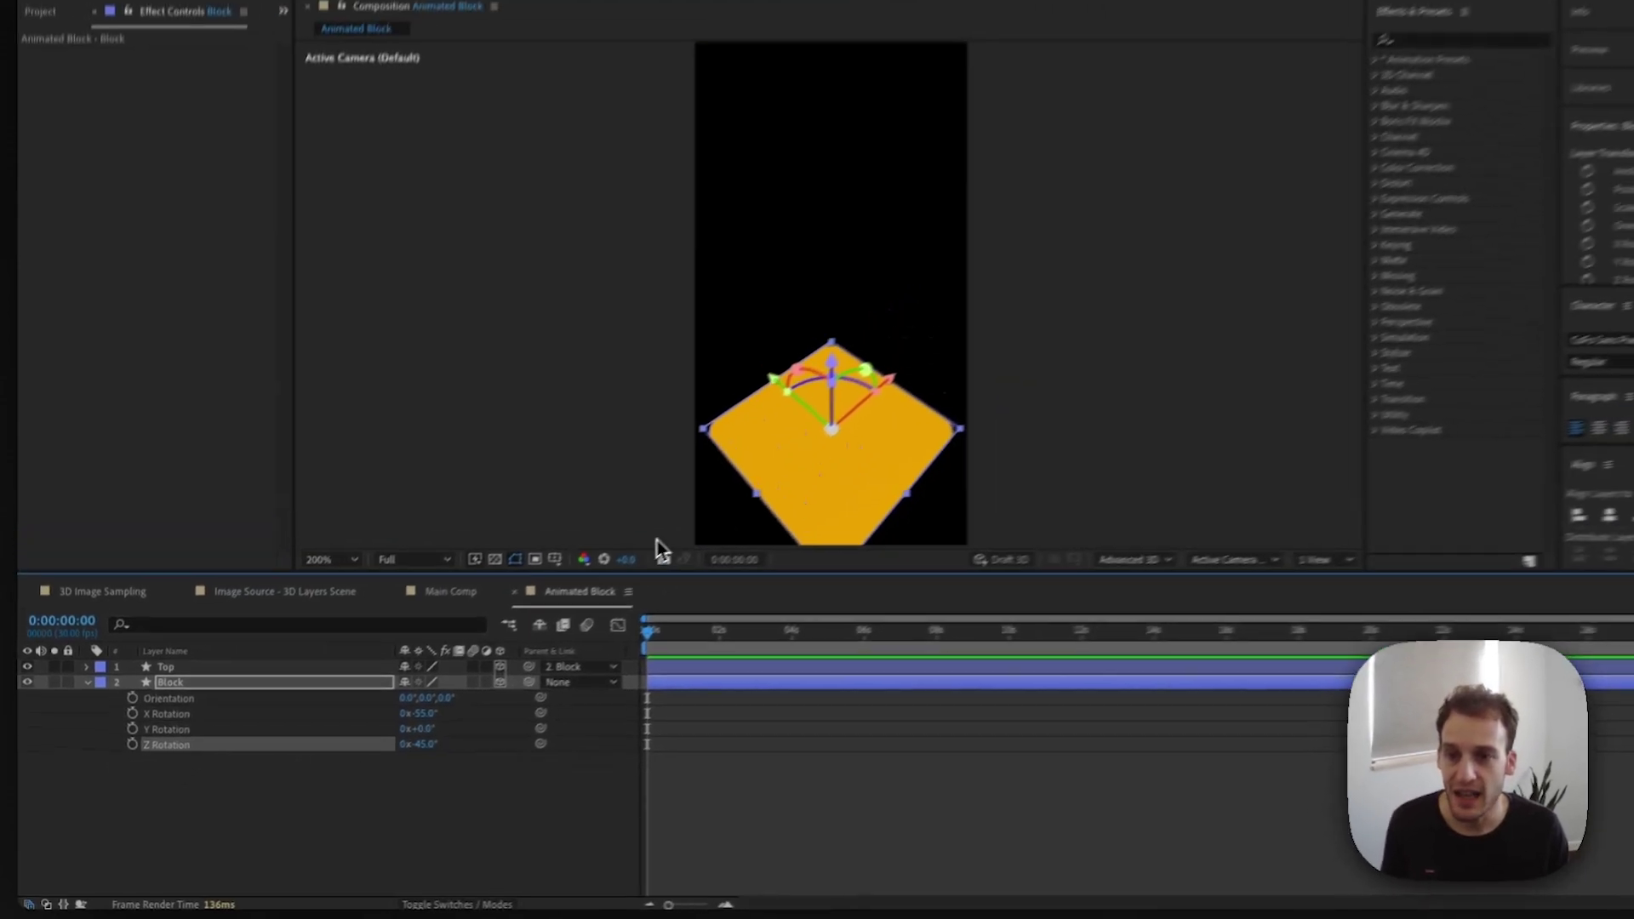
key("v")
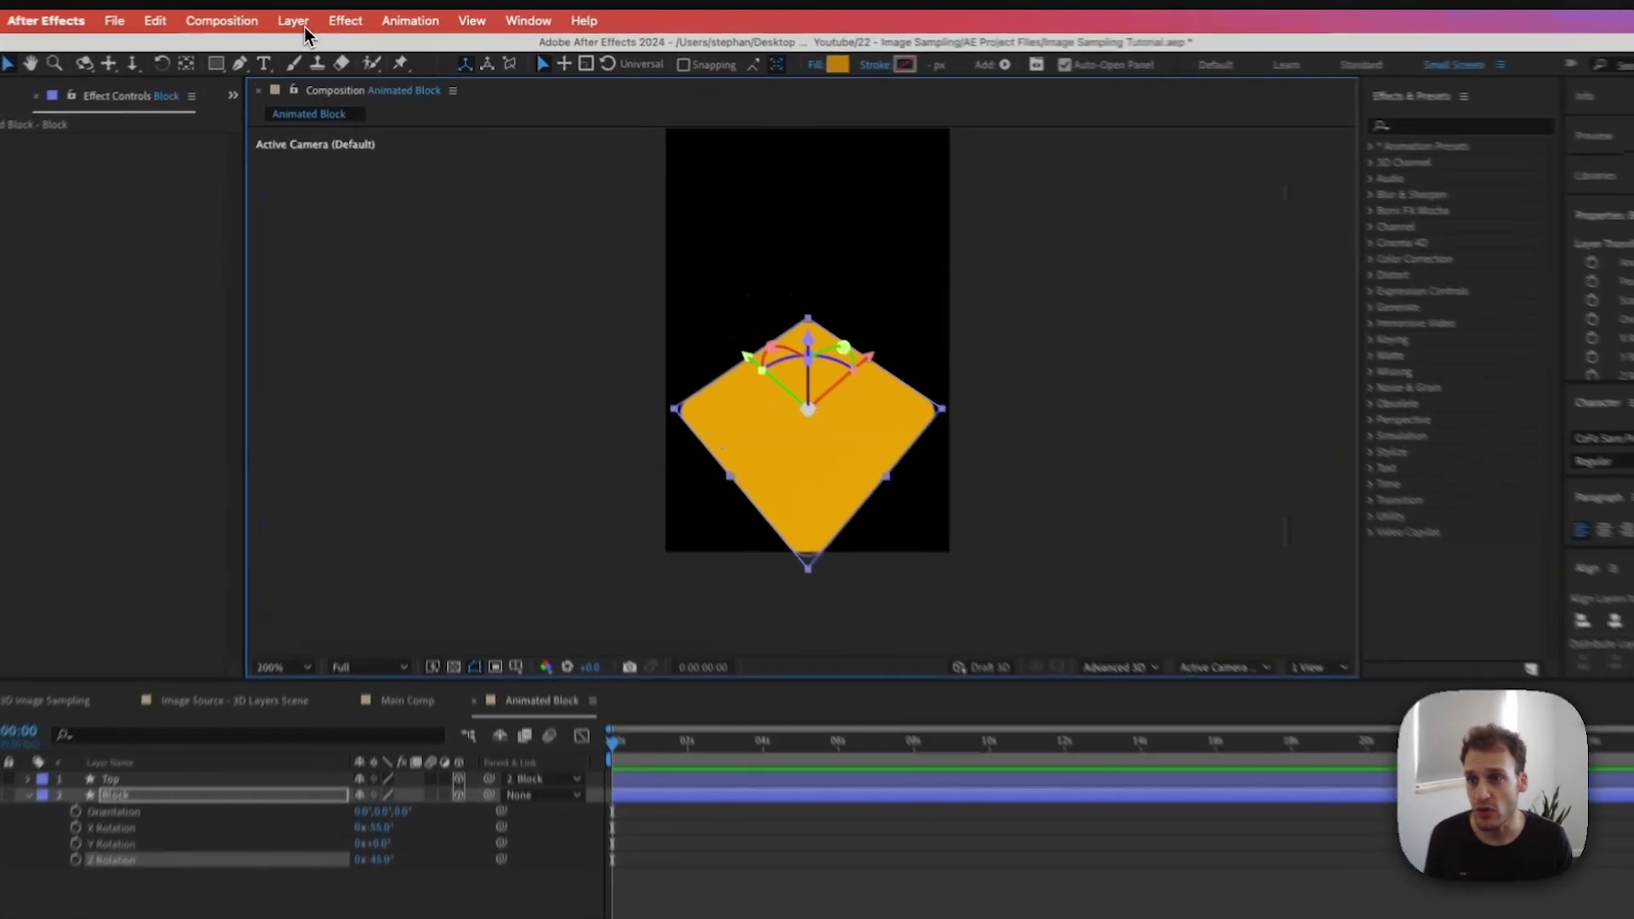
Add a two-node camera with a focal length of 5000 mm to the composition
left_click(314, 21)
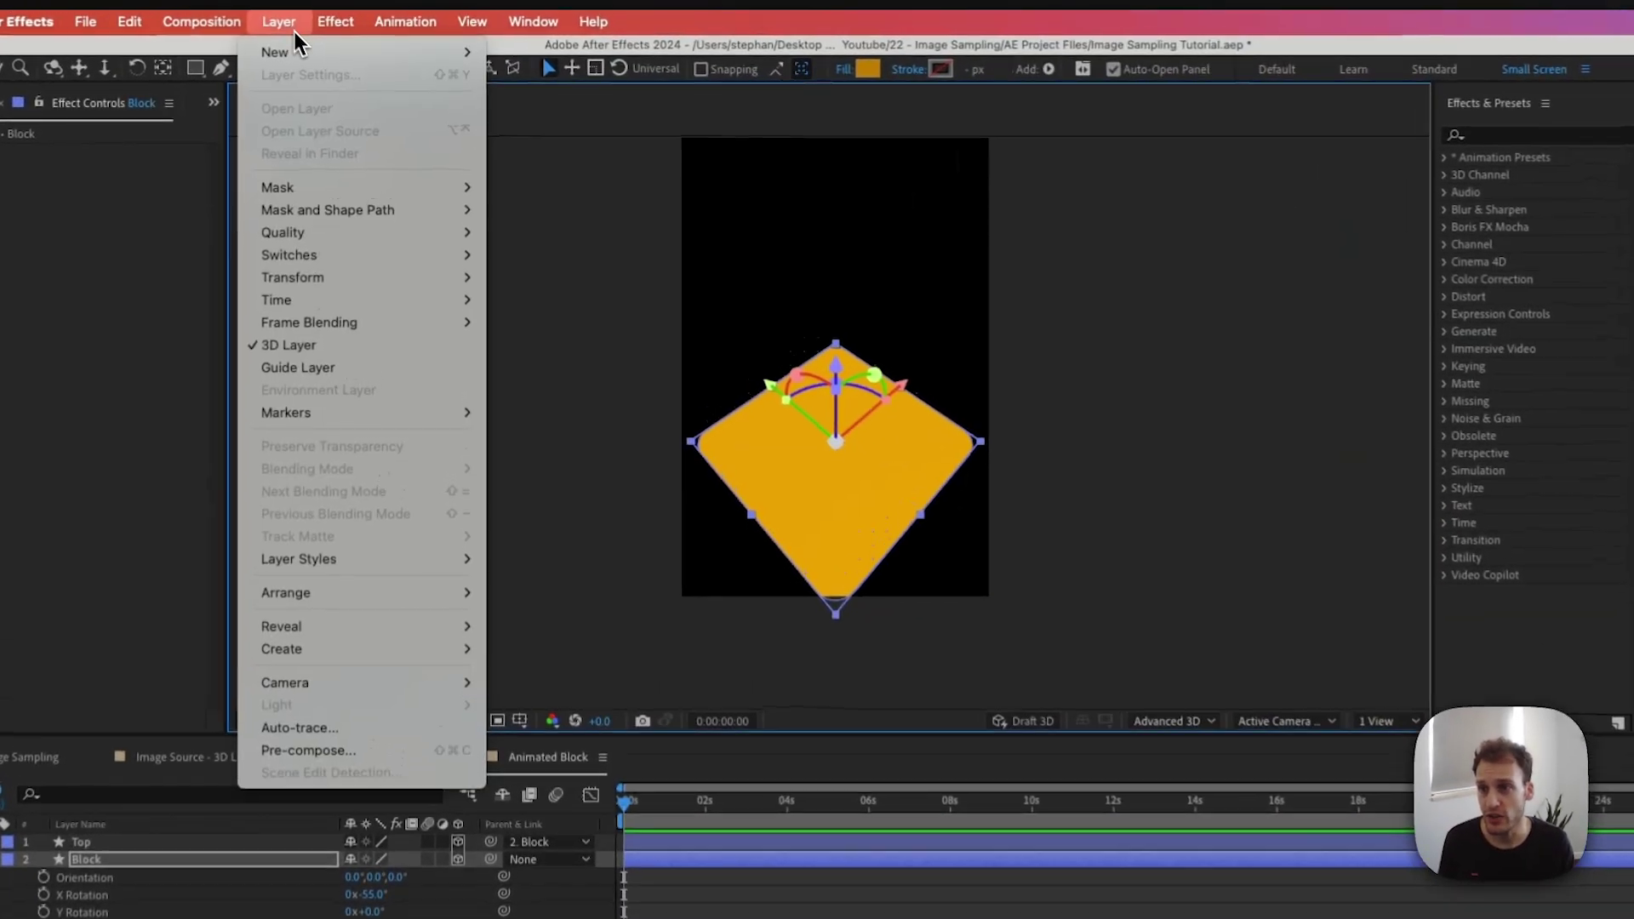
mouse_move(304, 45)
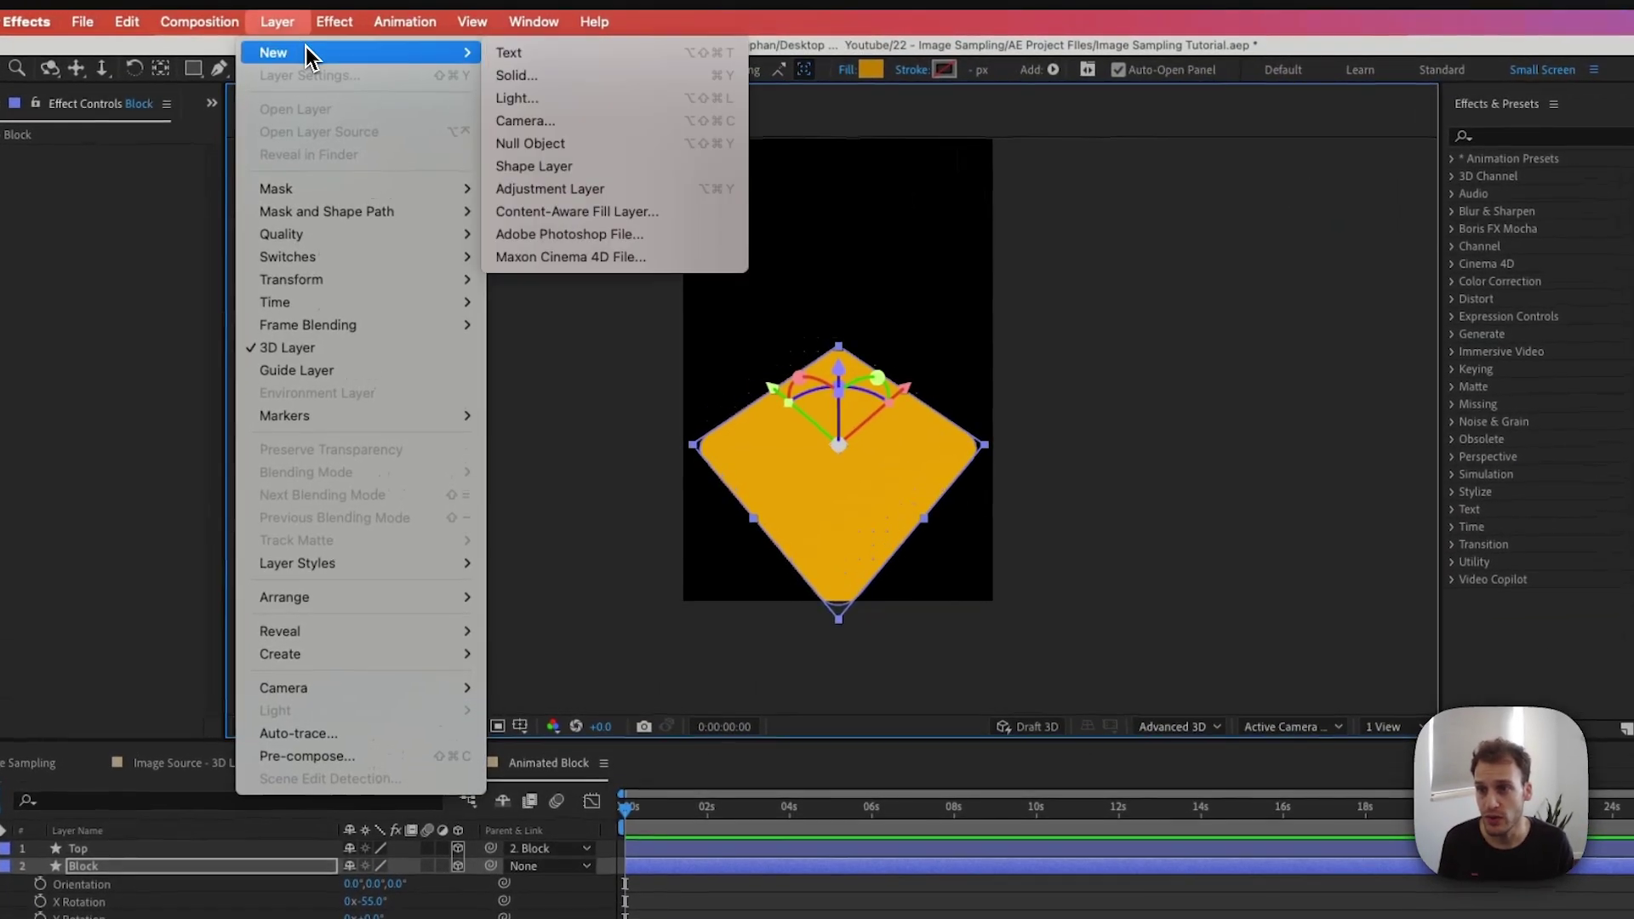
left_click(533, 121)
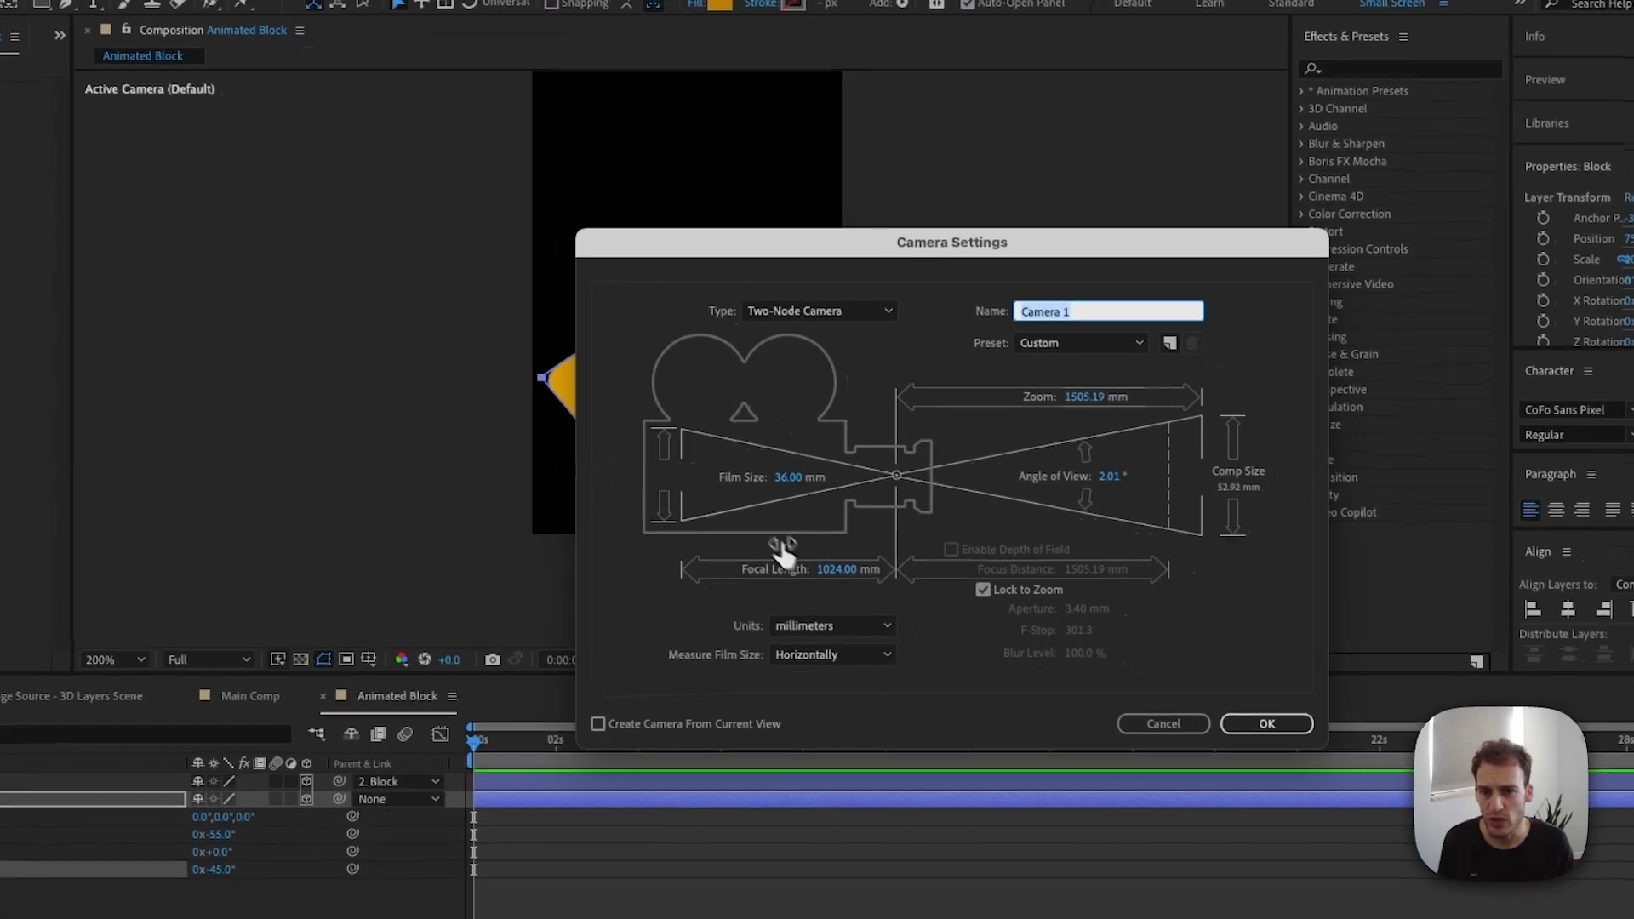
left_click(989, 640)
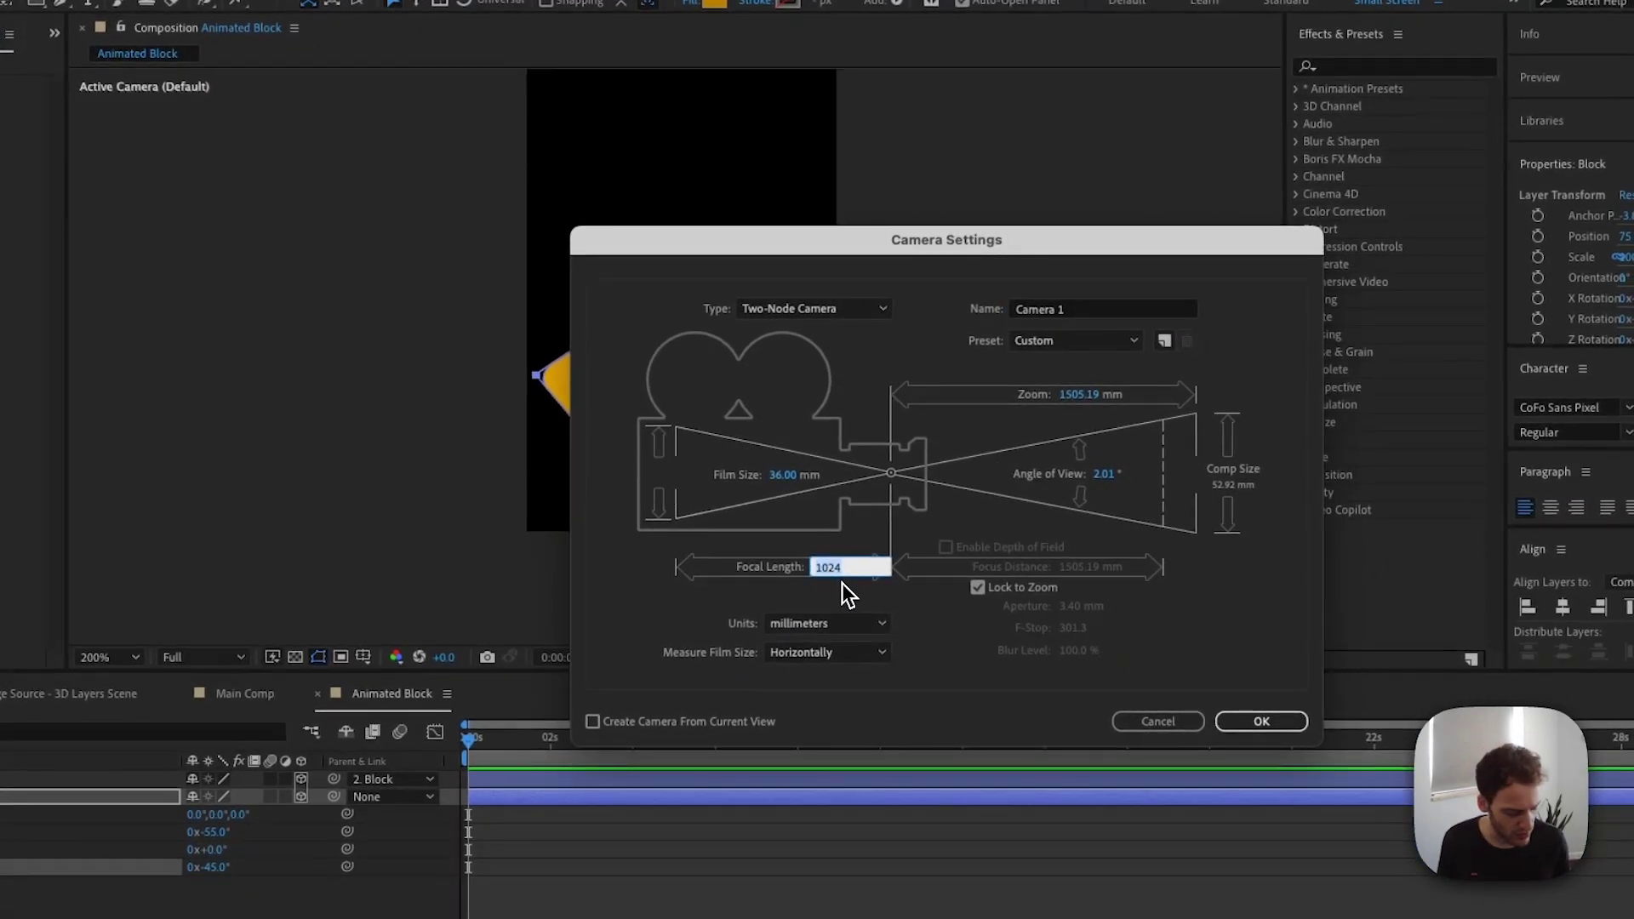
type("5000")
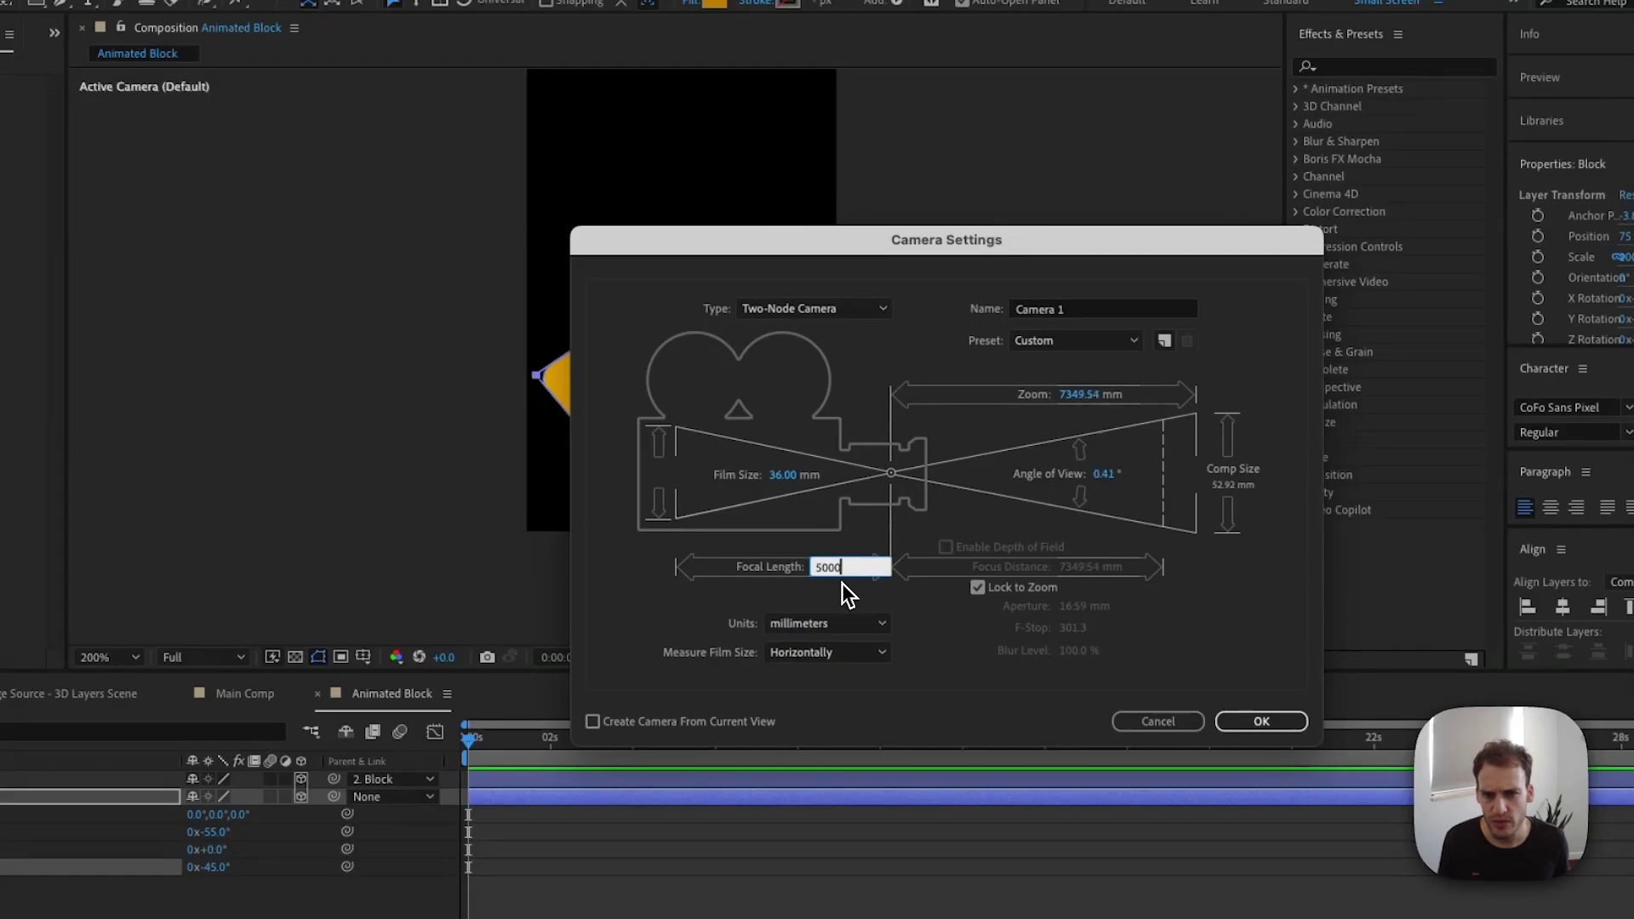
key("Return")
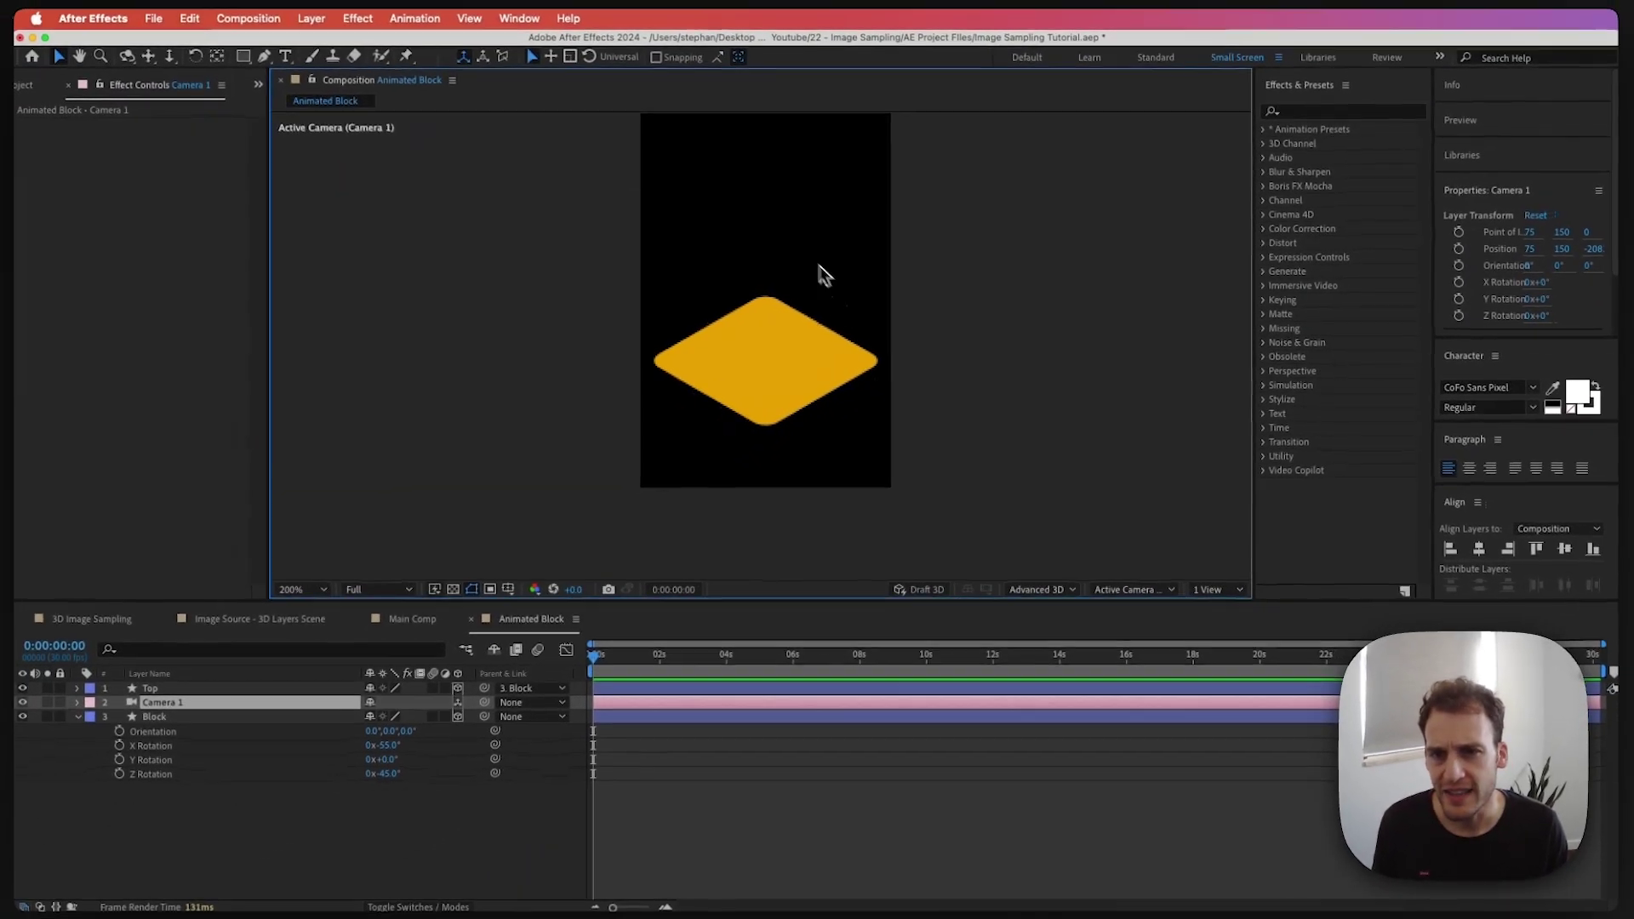
Move the Camera 1 layer below the Block layer in the layer stack
left_click(759, 325)
left_click(241, 836)
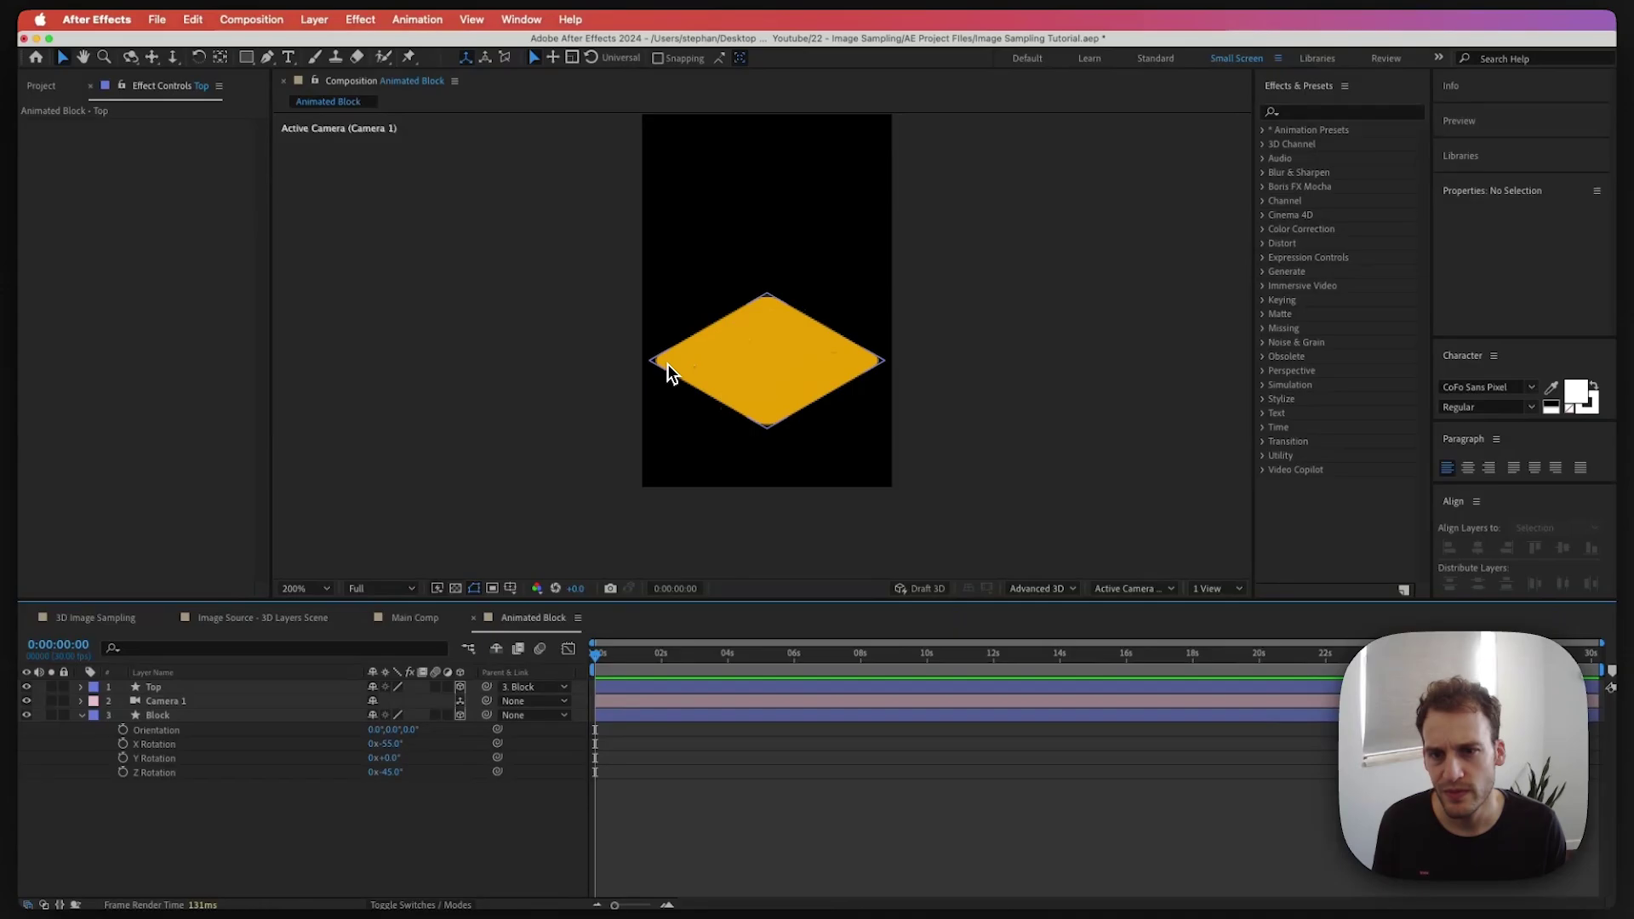
left_click_drag(170, 701, 186, 771)
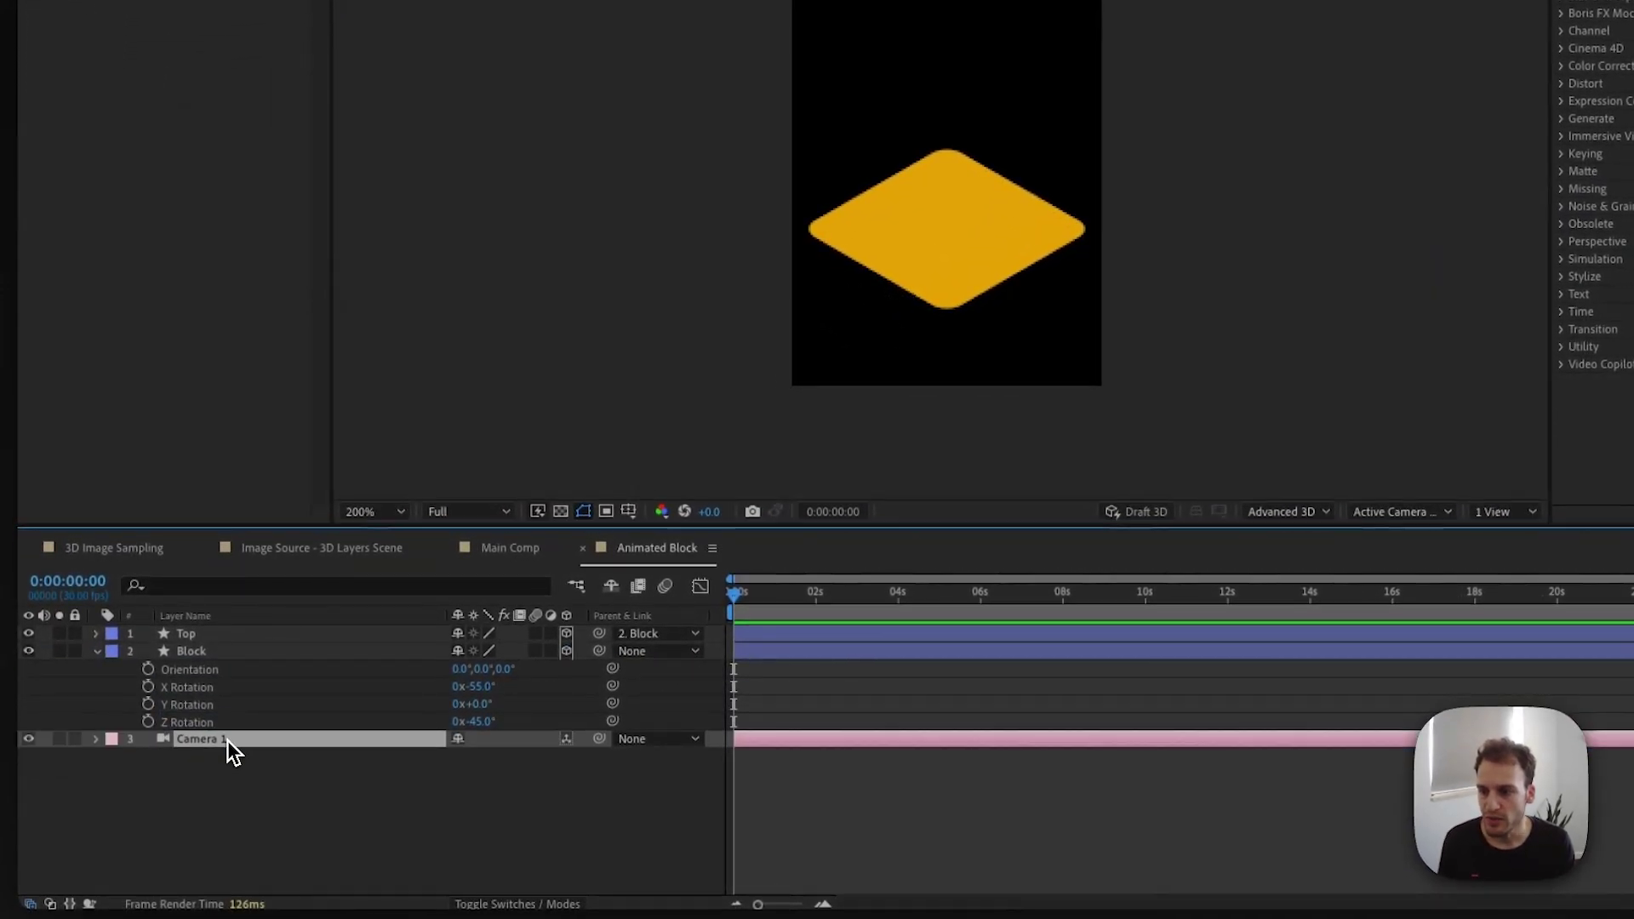
Reveal all of the Block layer's properties and choose Advanced 3D as the composition's renderer
left_click(184, 655)
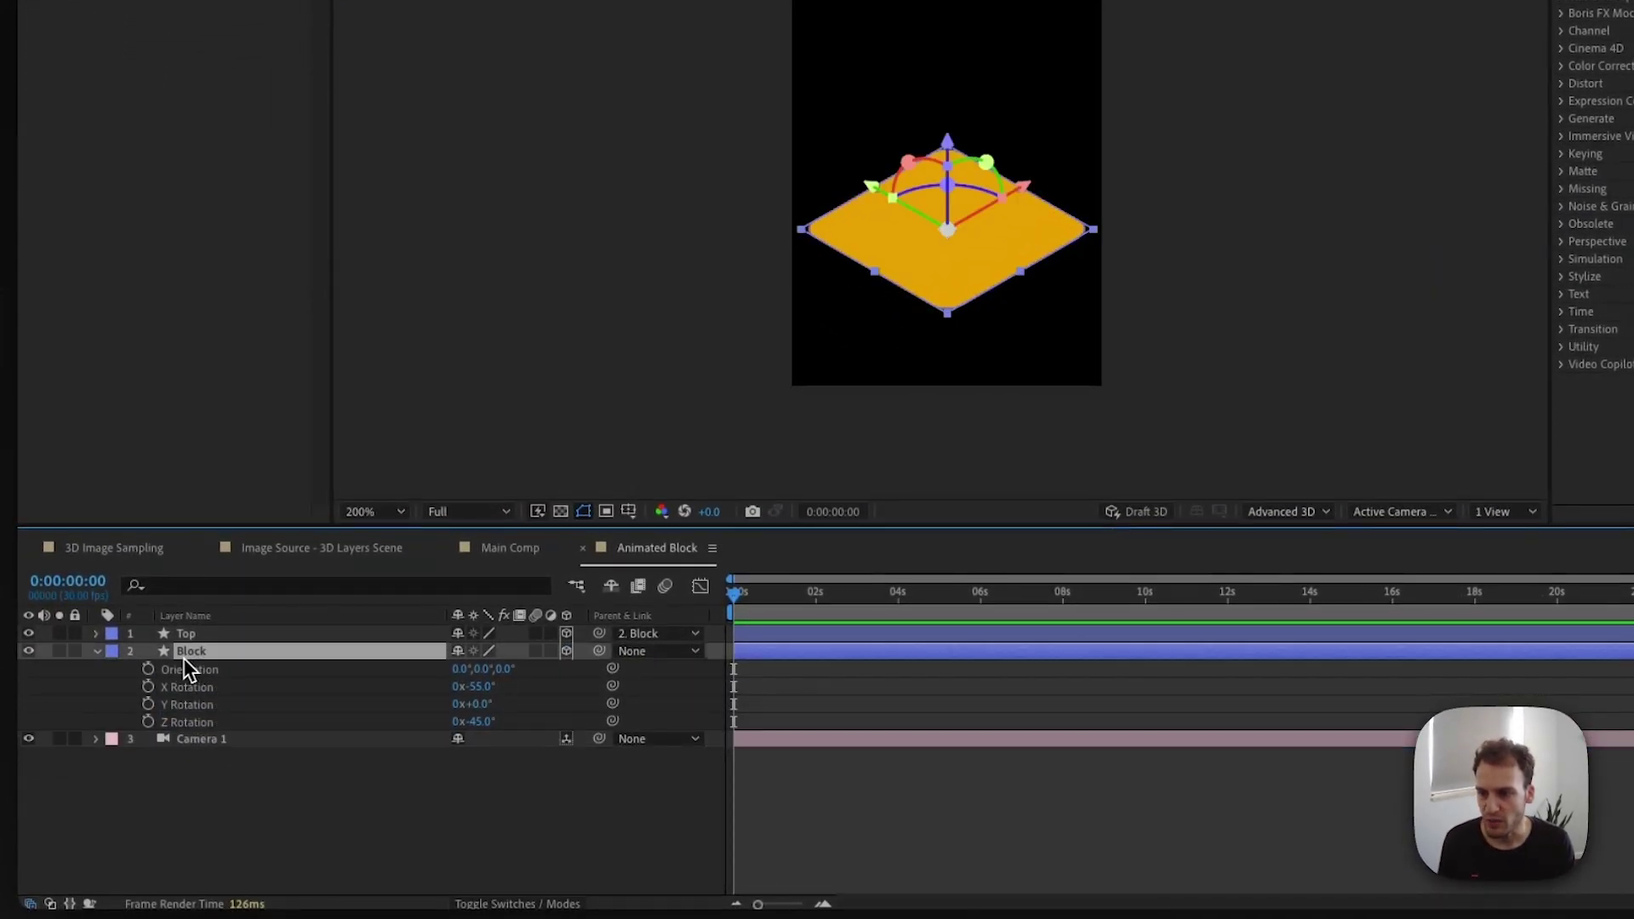
left_click(97, 652)
left_click(97, 652)
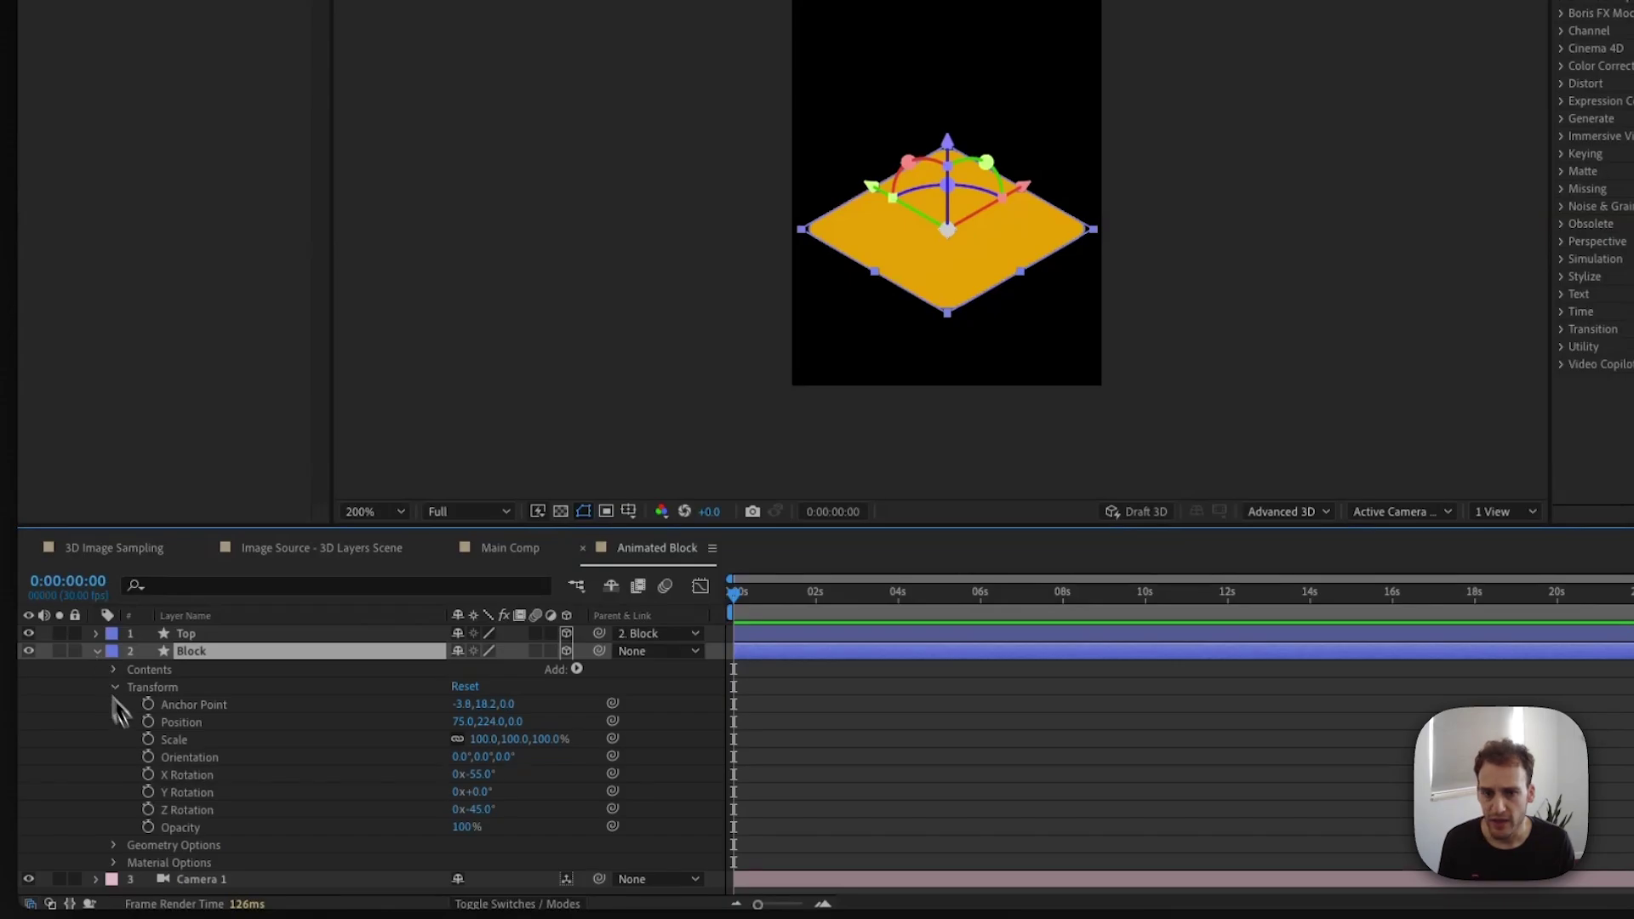
left_click(1138, 513)
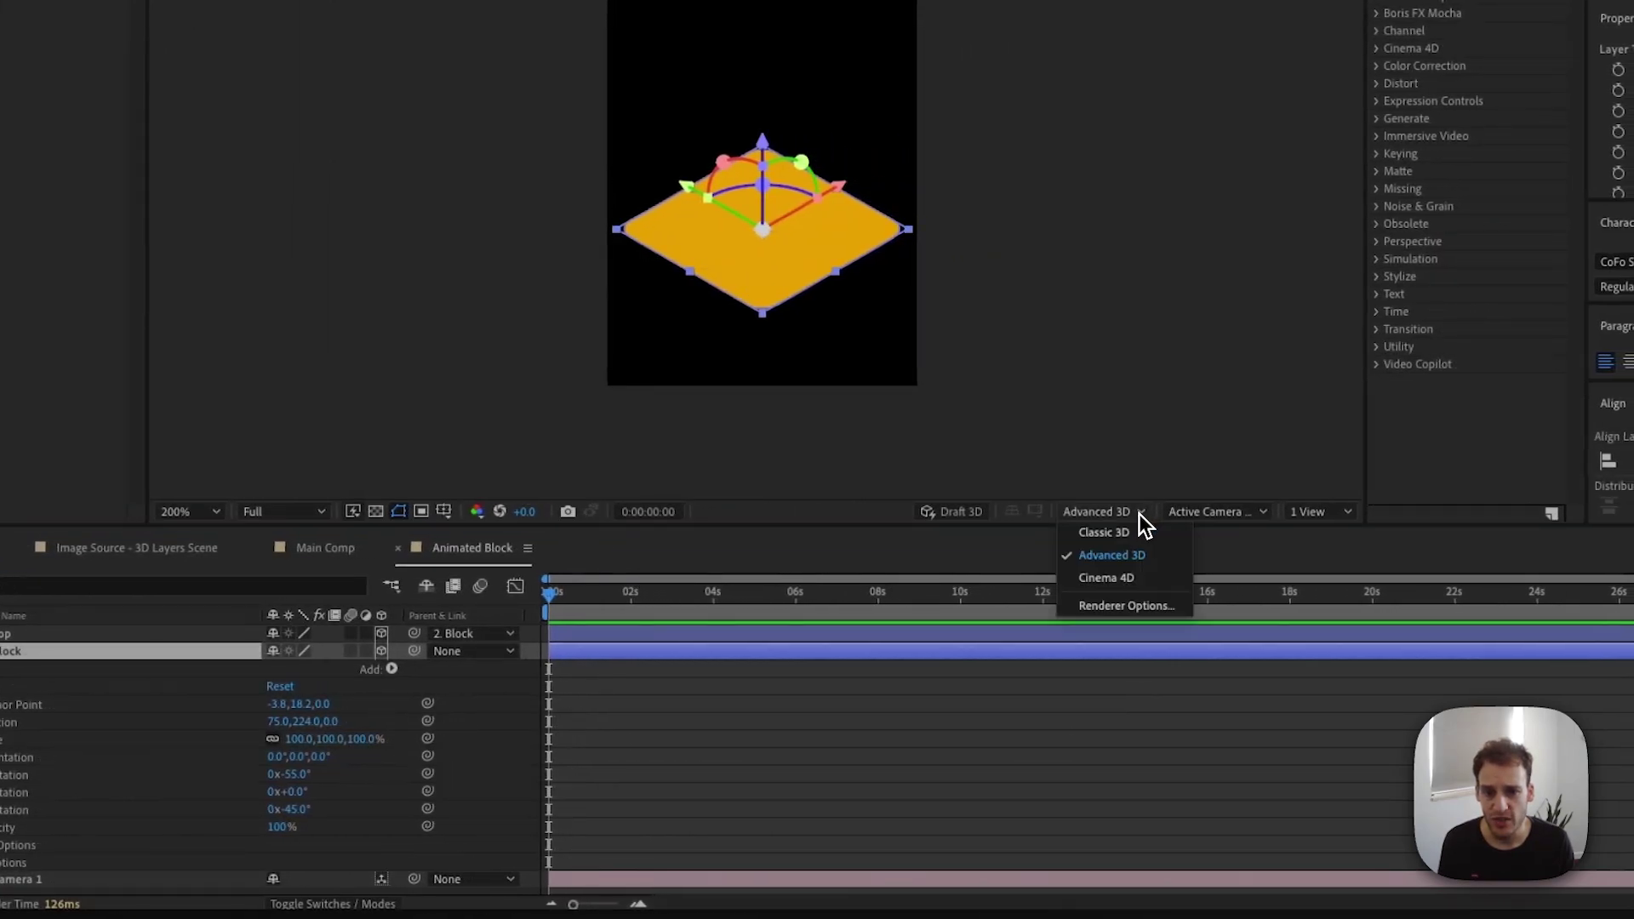
left_click(1109, 516)
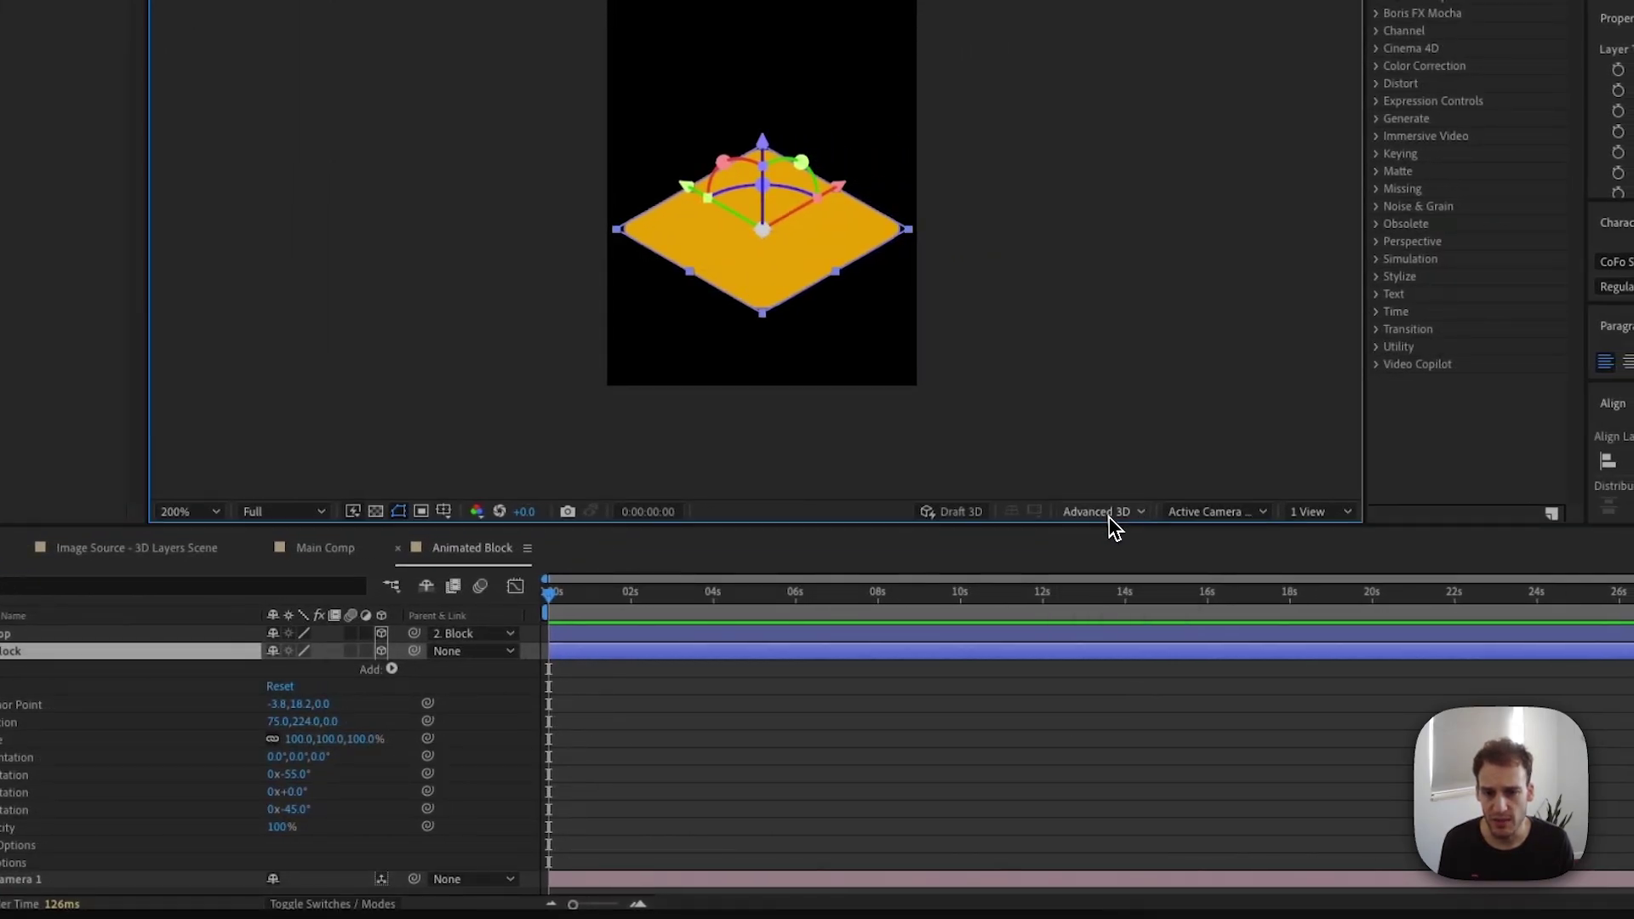
left_click(1110, 513)
left_click(1115, 554)
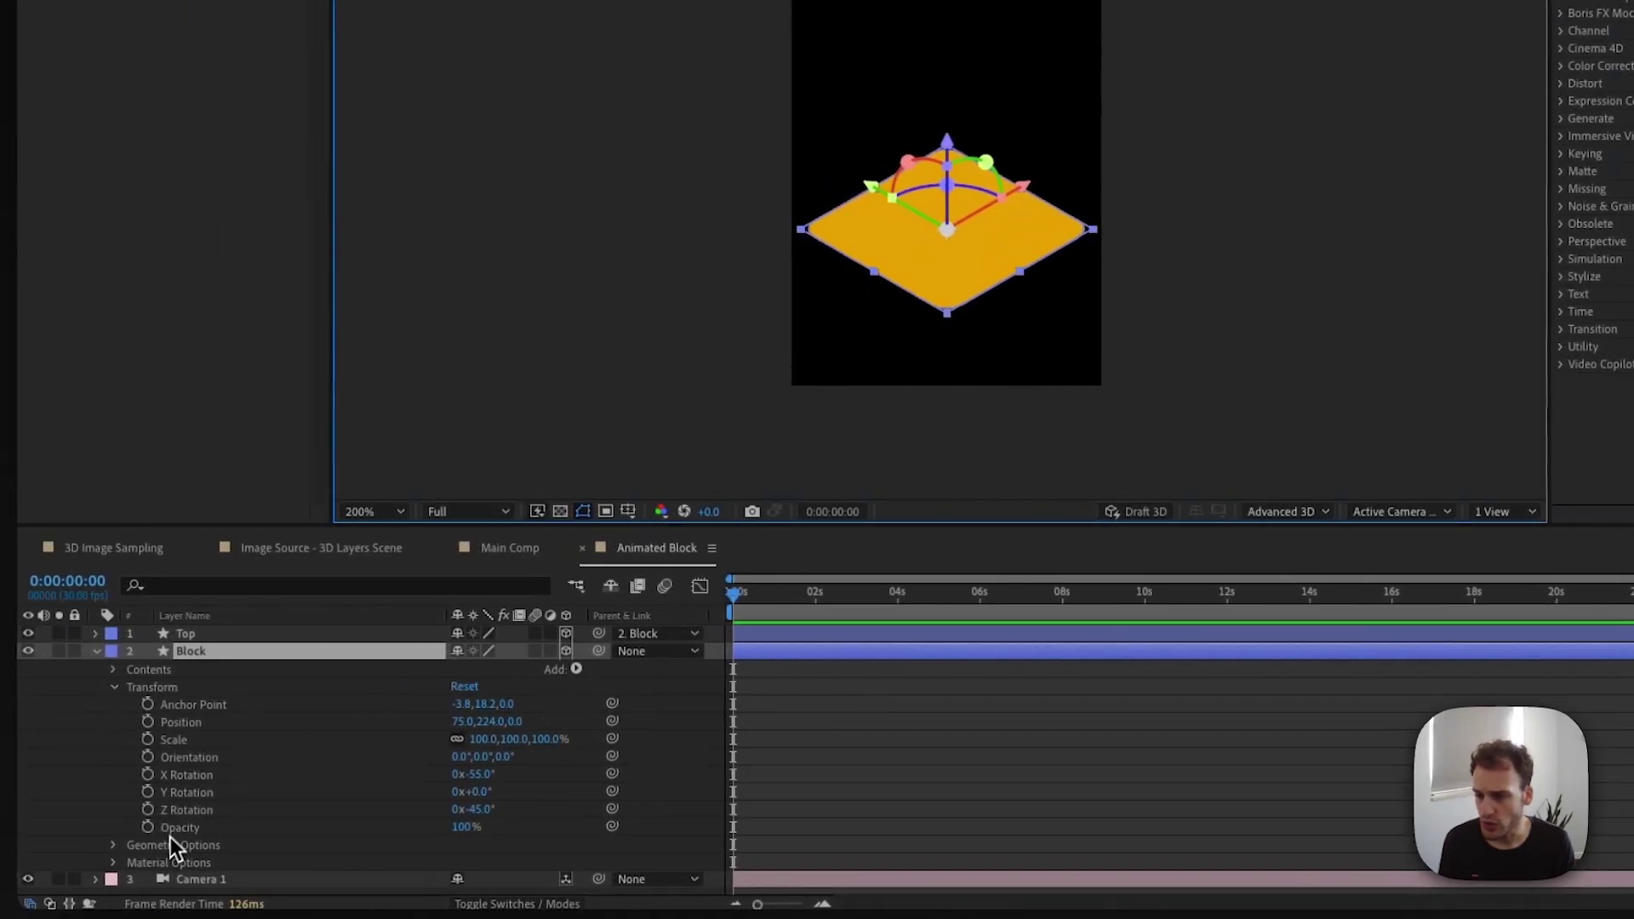
Extrude the Block layer to a depth of 60 with a Convex bevel and raise it to about 75, 202, -15.4
left_click(114, 847)
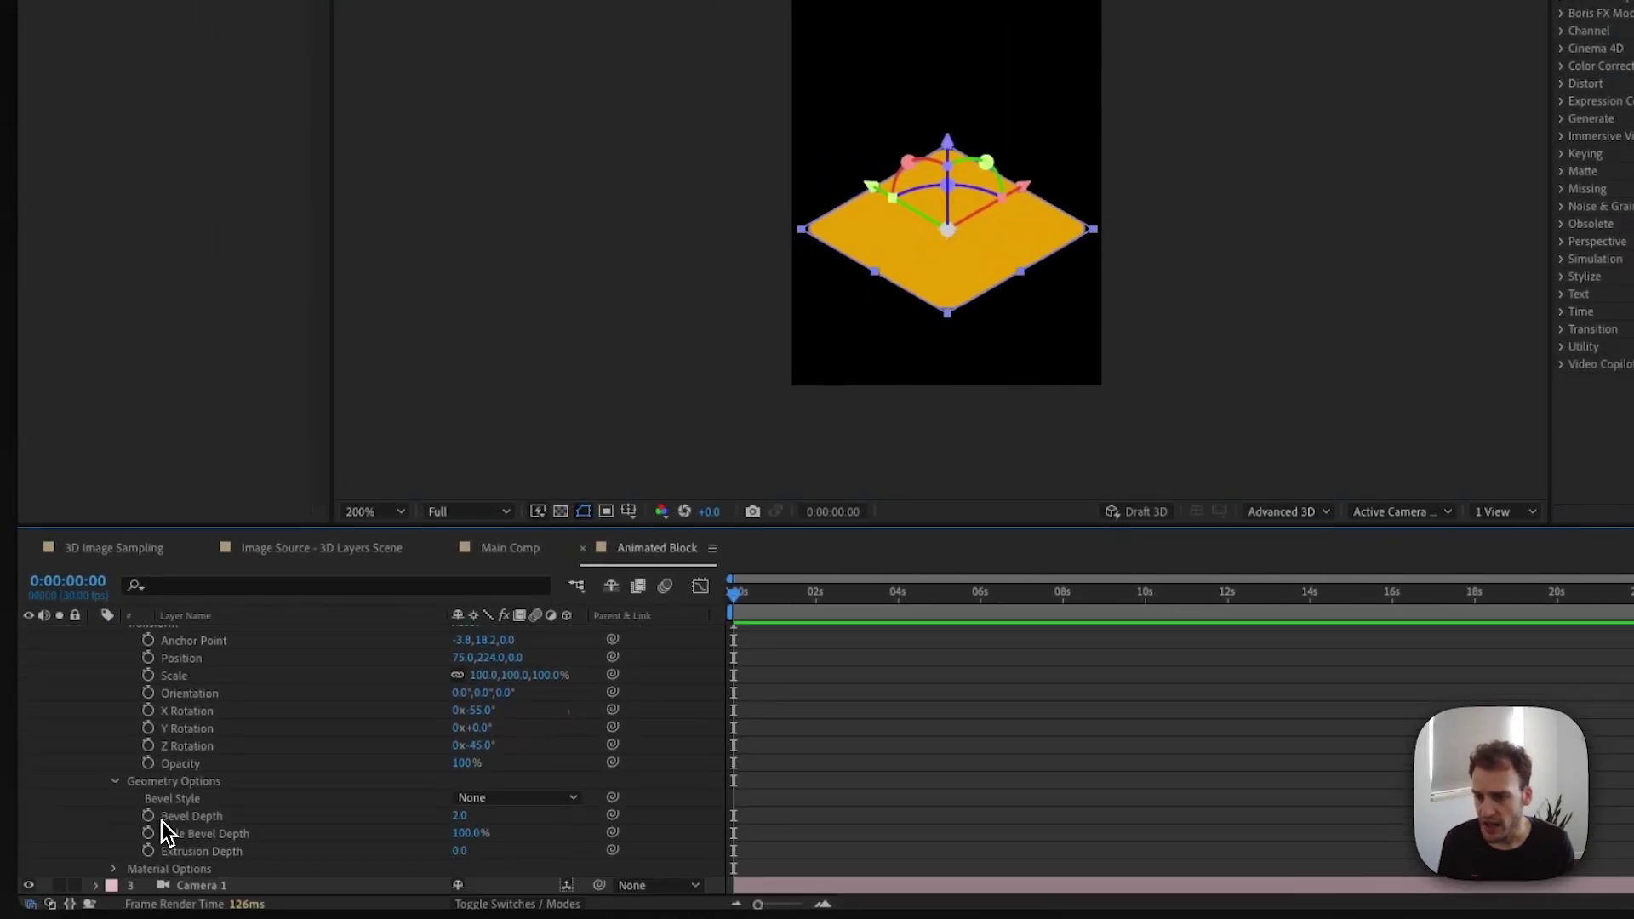
left_click(493, 800)
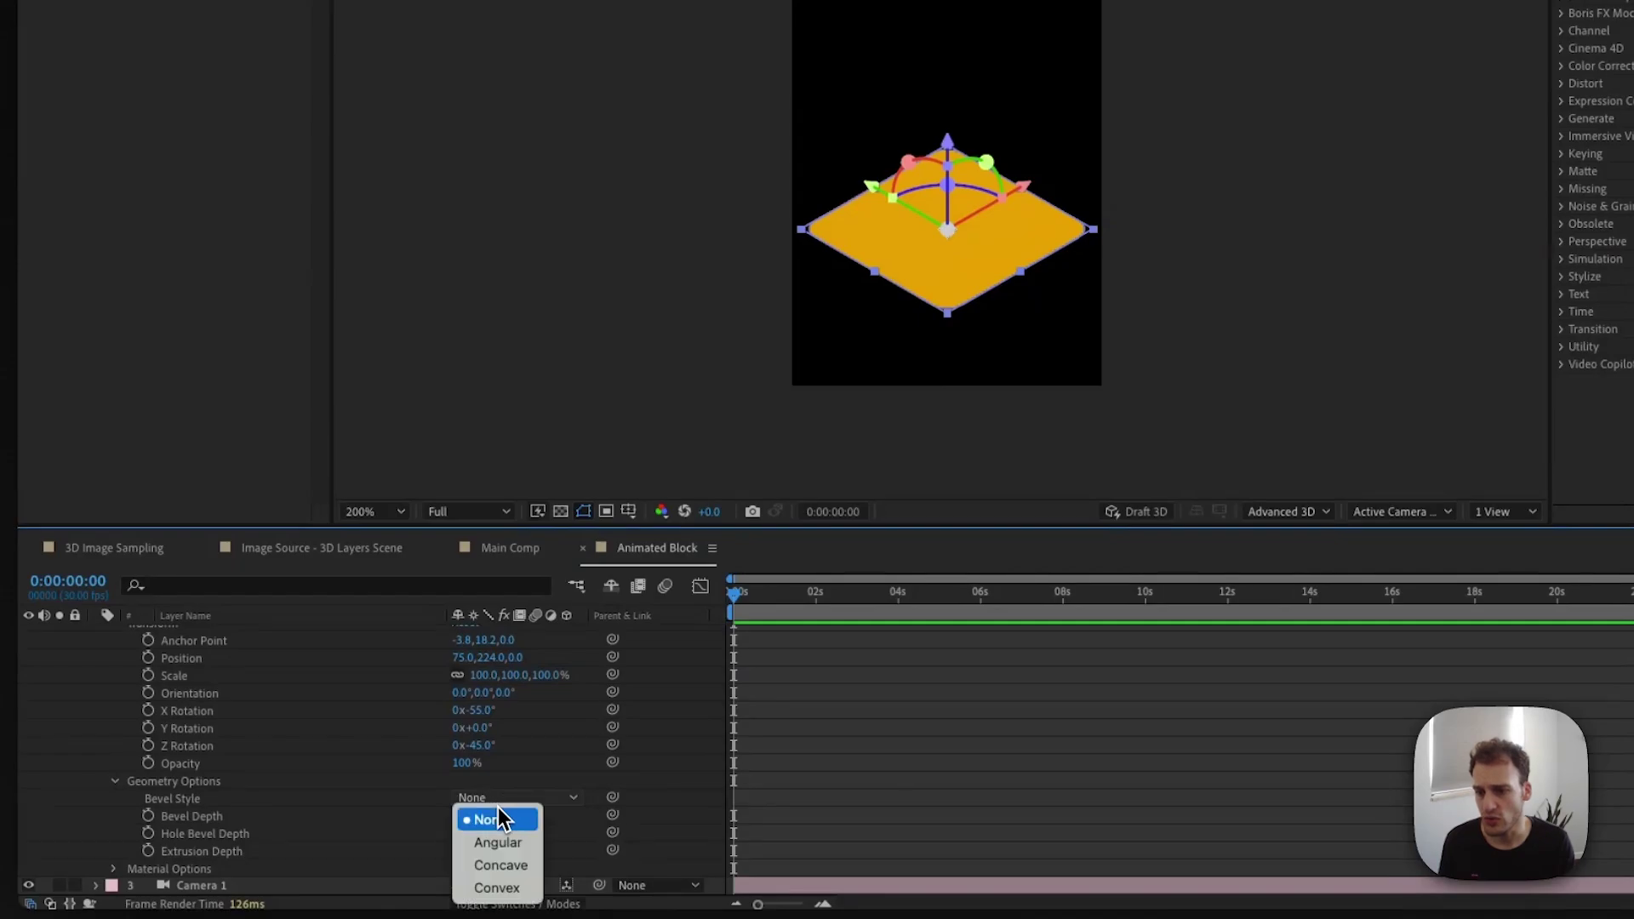
left_click(497, 888)
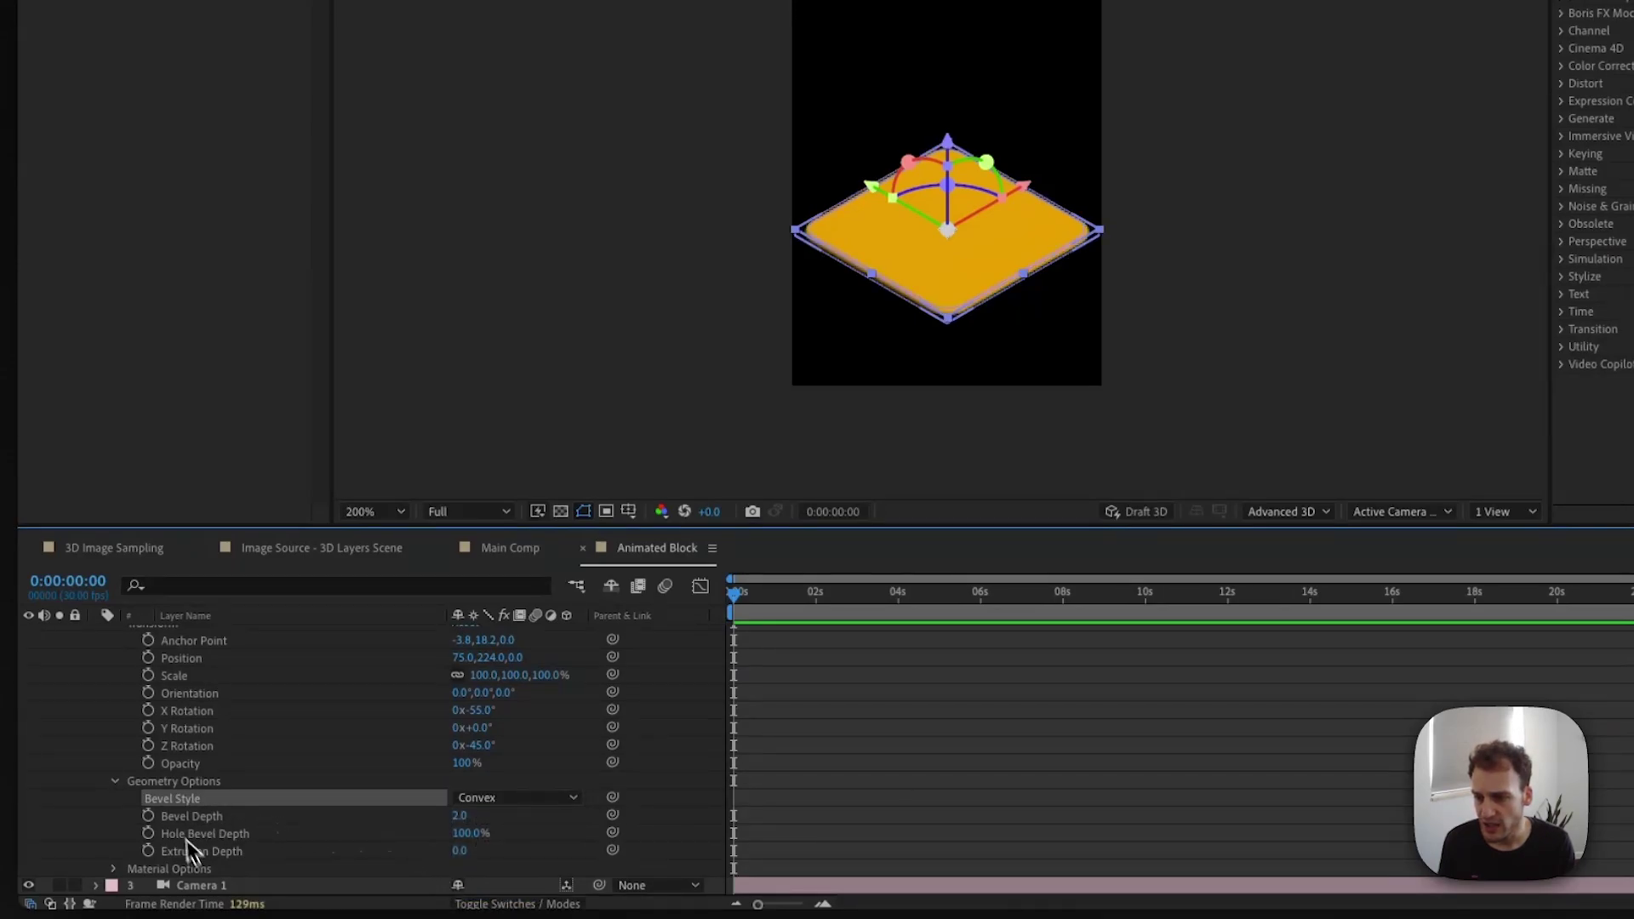
left_click_drag(459, 850, 521, 848)
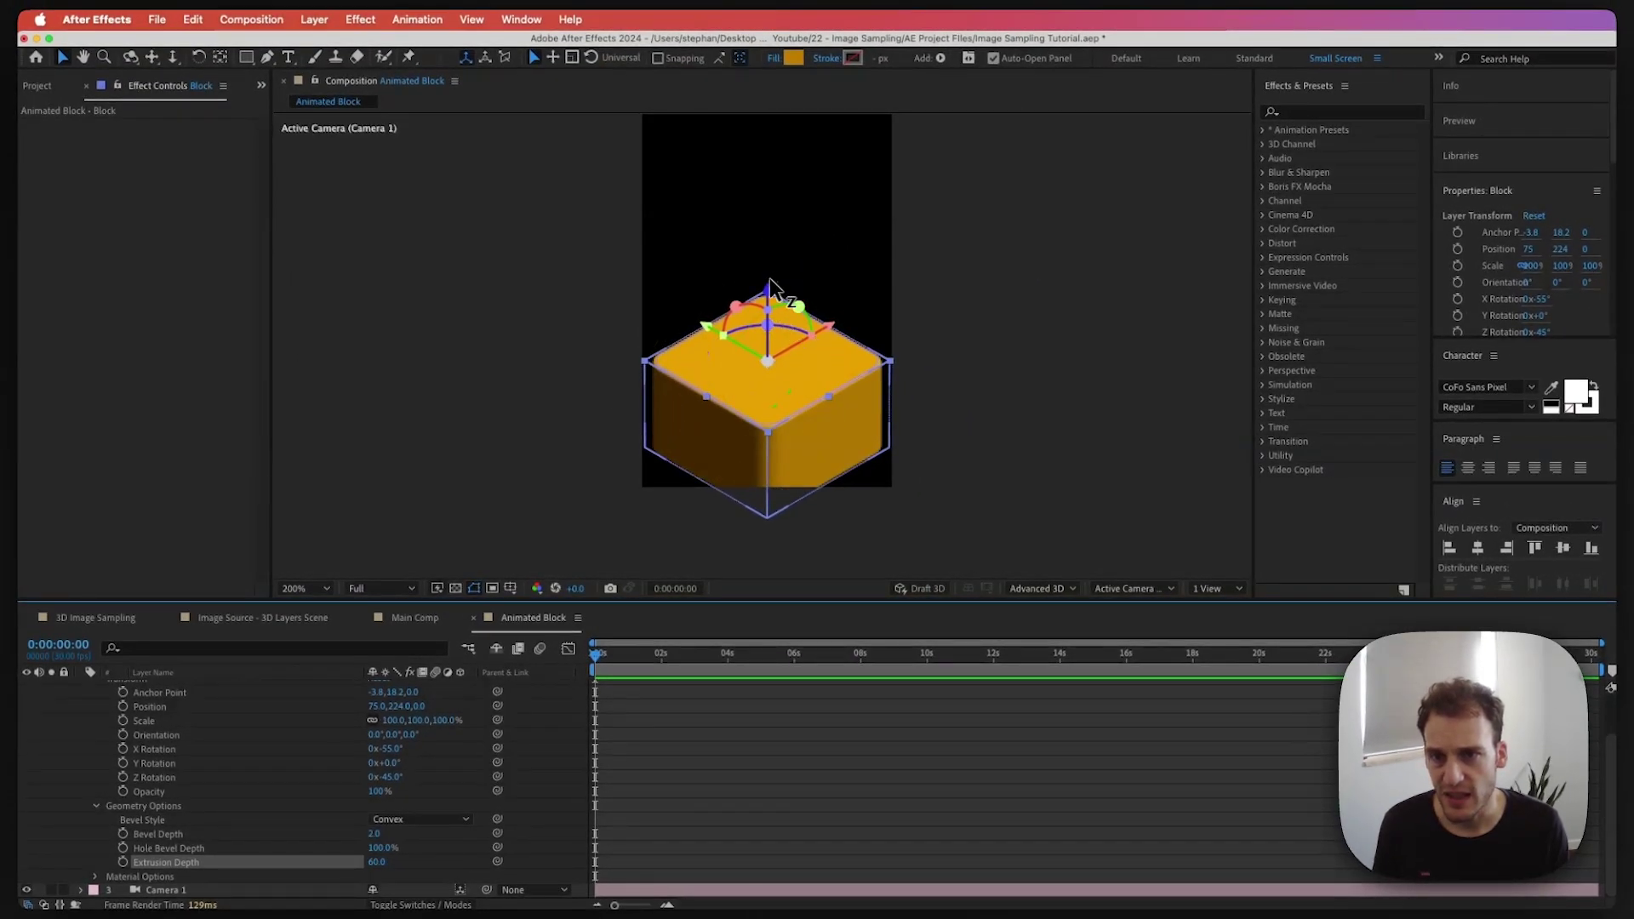
left_click_drag(769, 298, 765, 264)
left_click(805, 481)
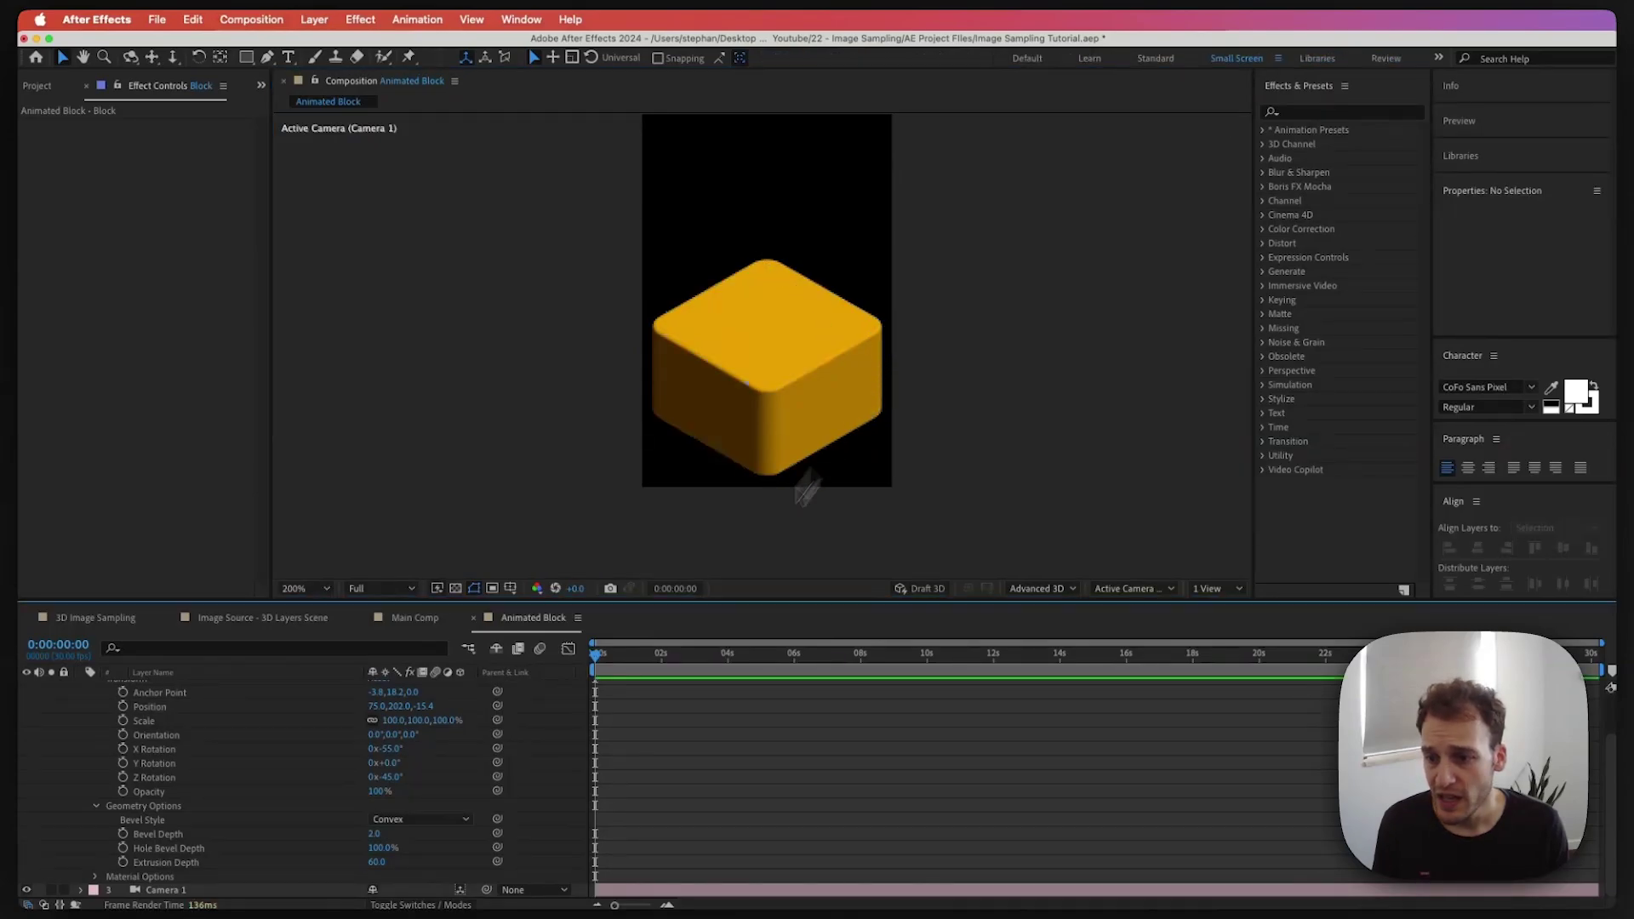
Set the Block layer's Specular Intensity to 100% and its Specular Shininess to 60%
left_click(97, 878)
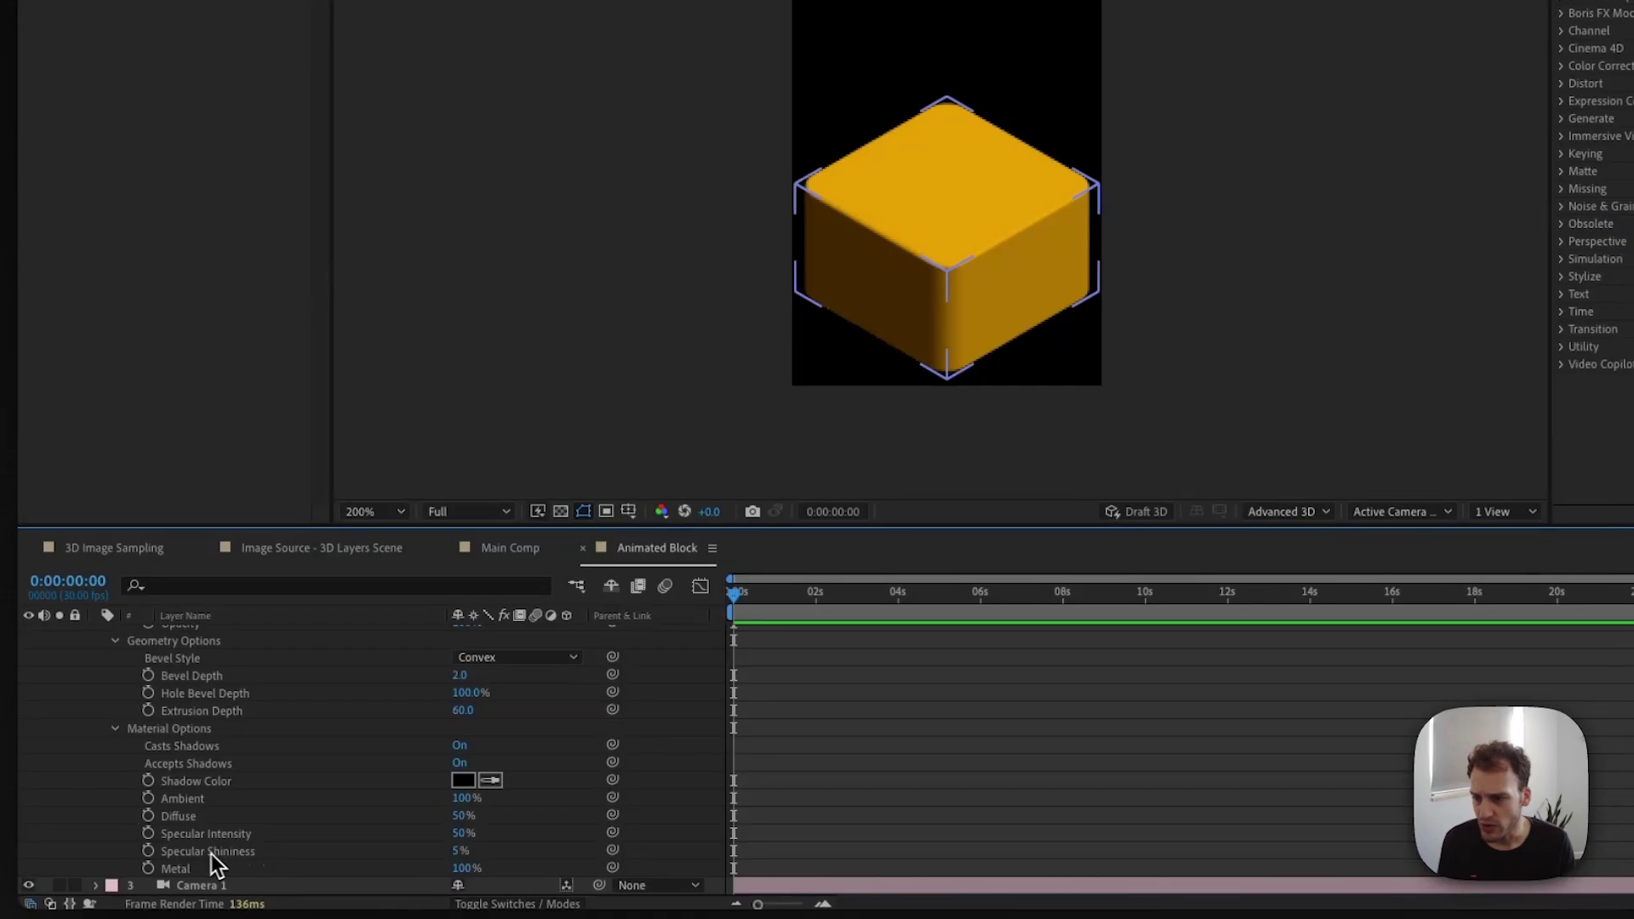
left_click(460, 833)
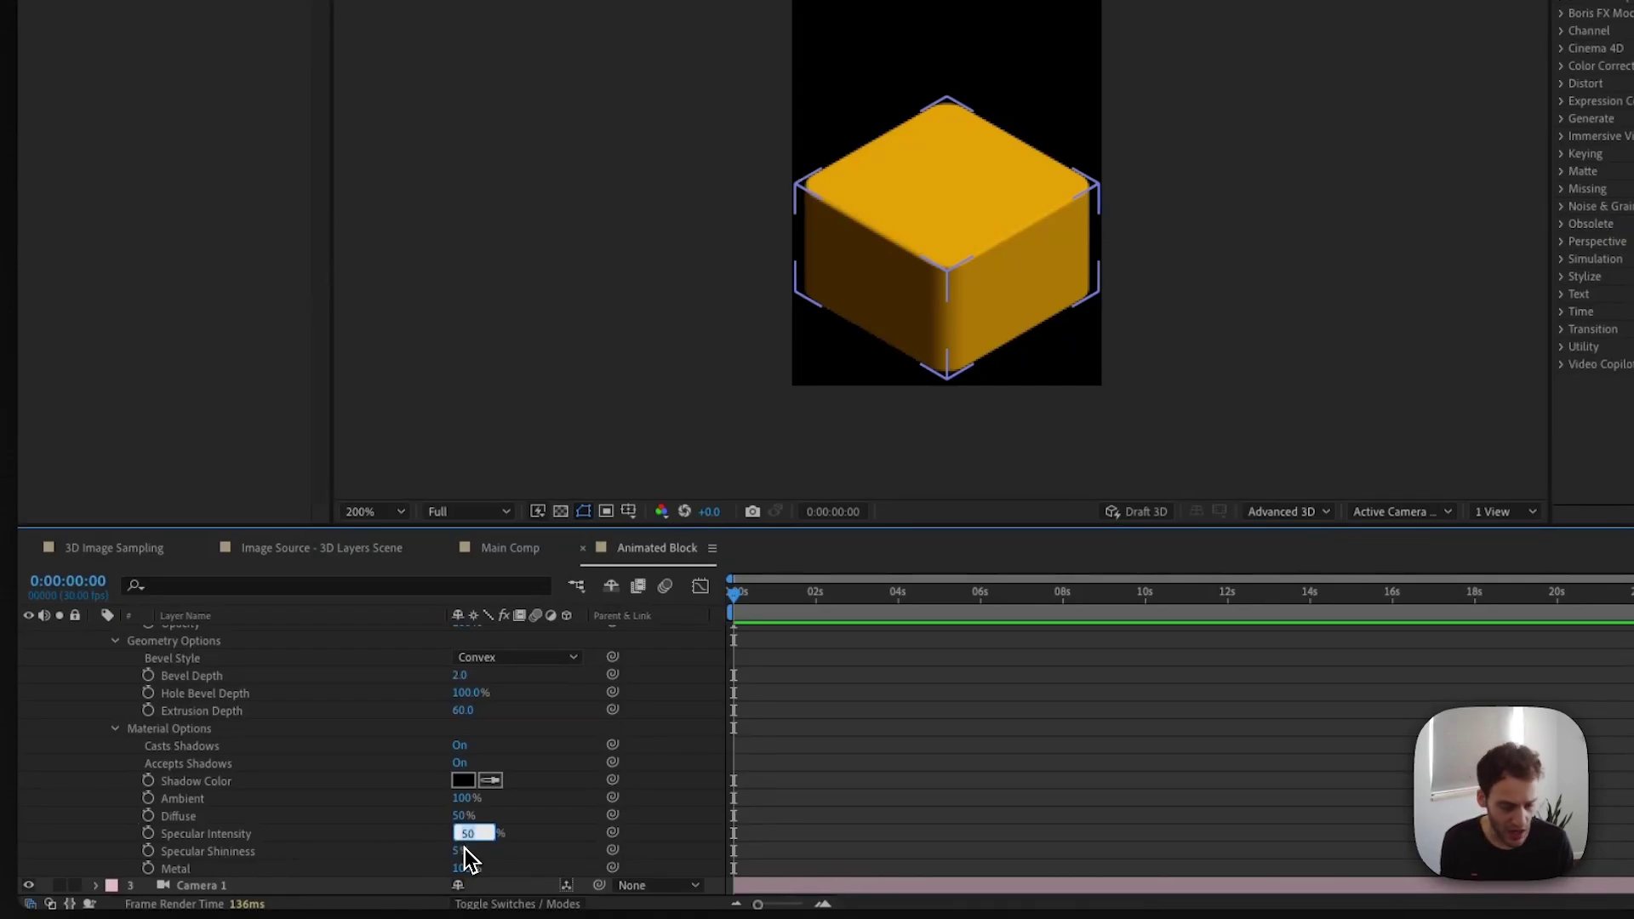
key("Return")
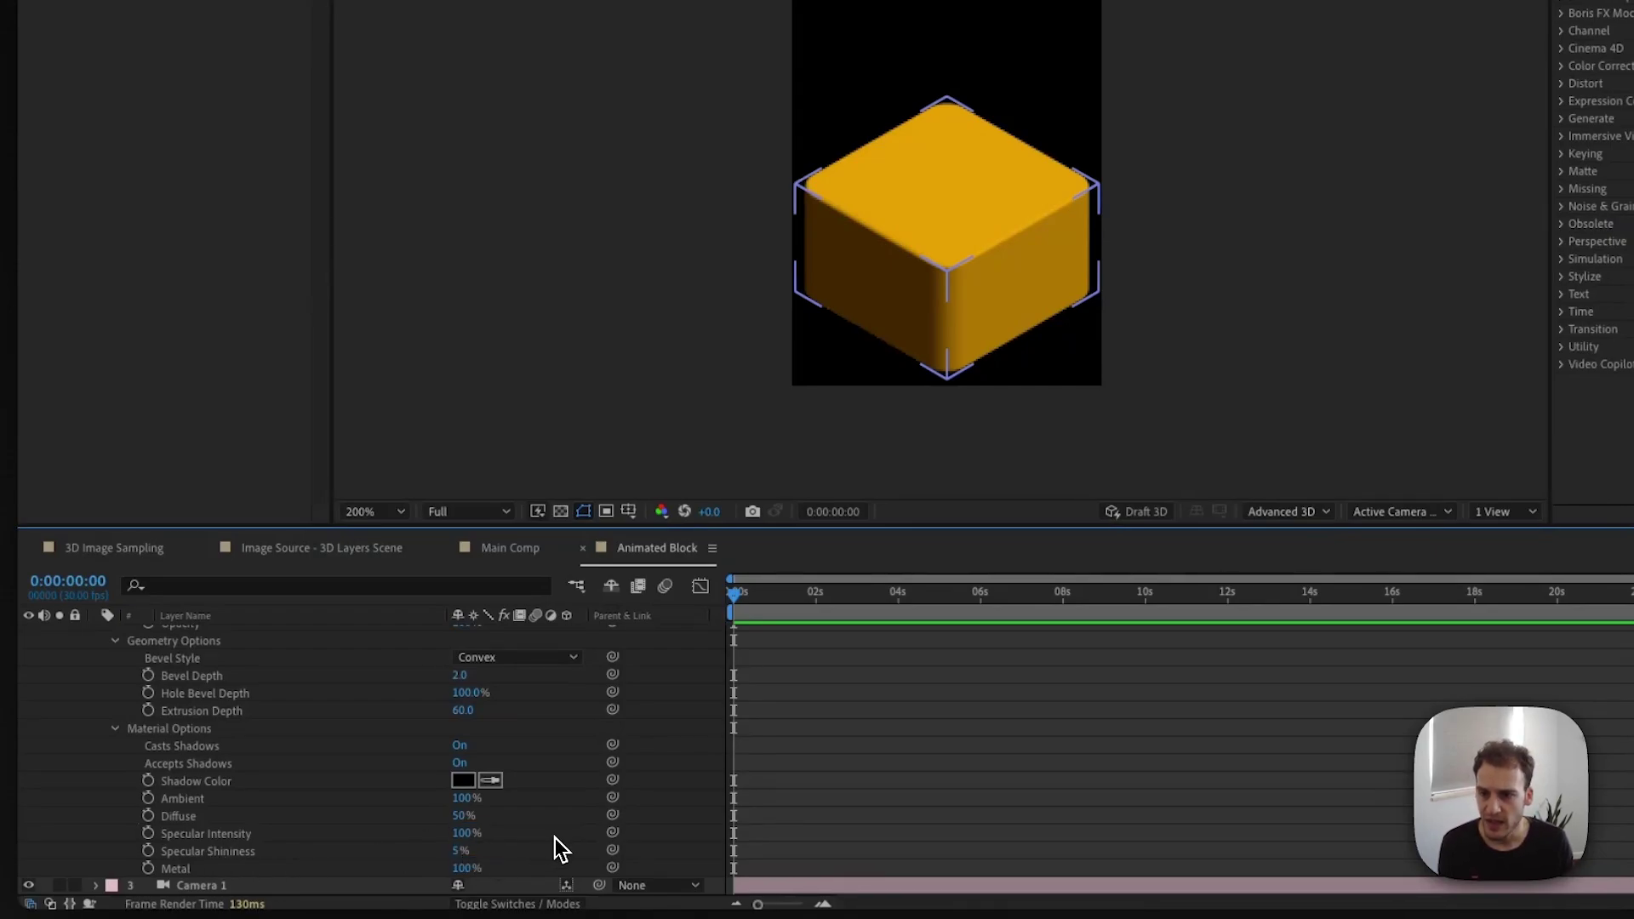
left_click(457, 854)
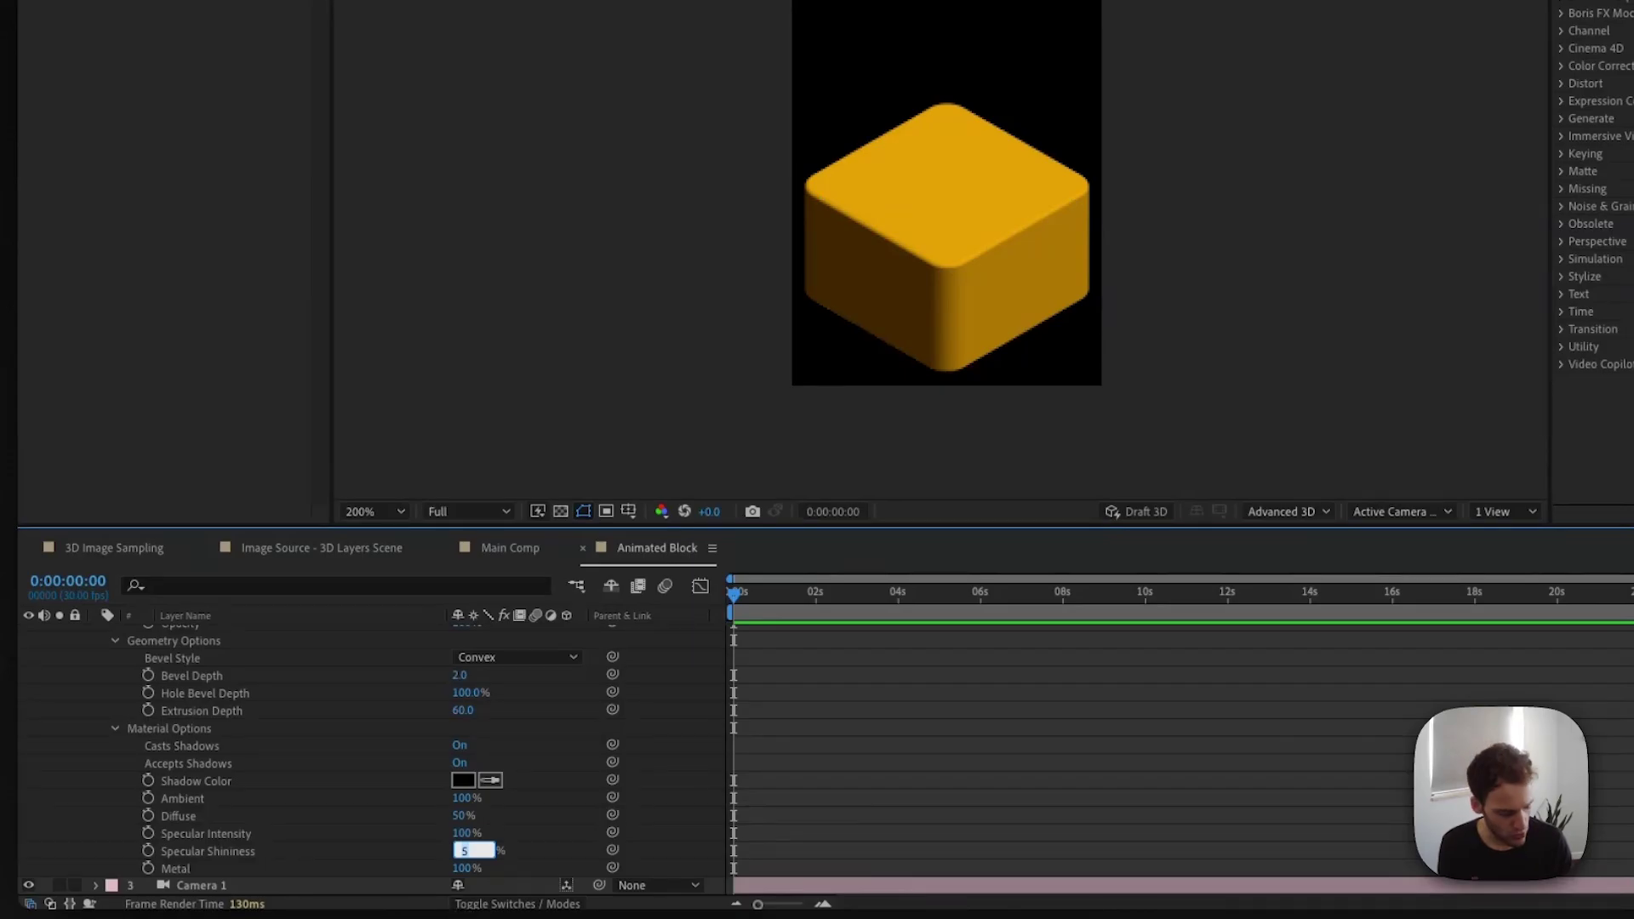
type("60")
key("Return")
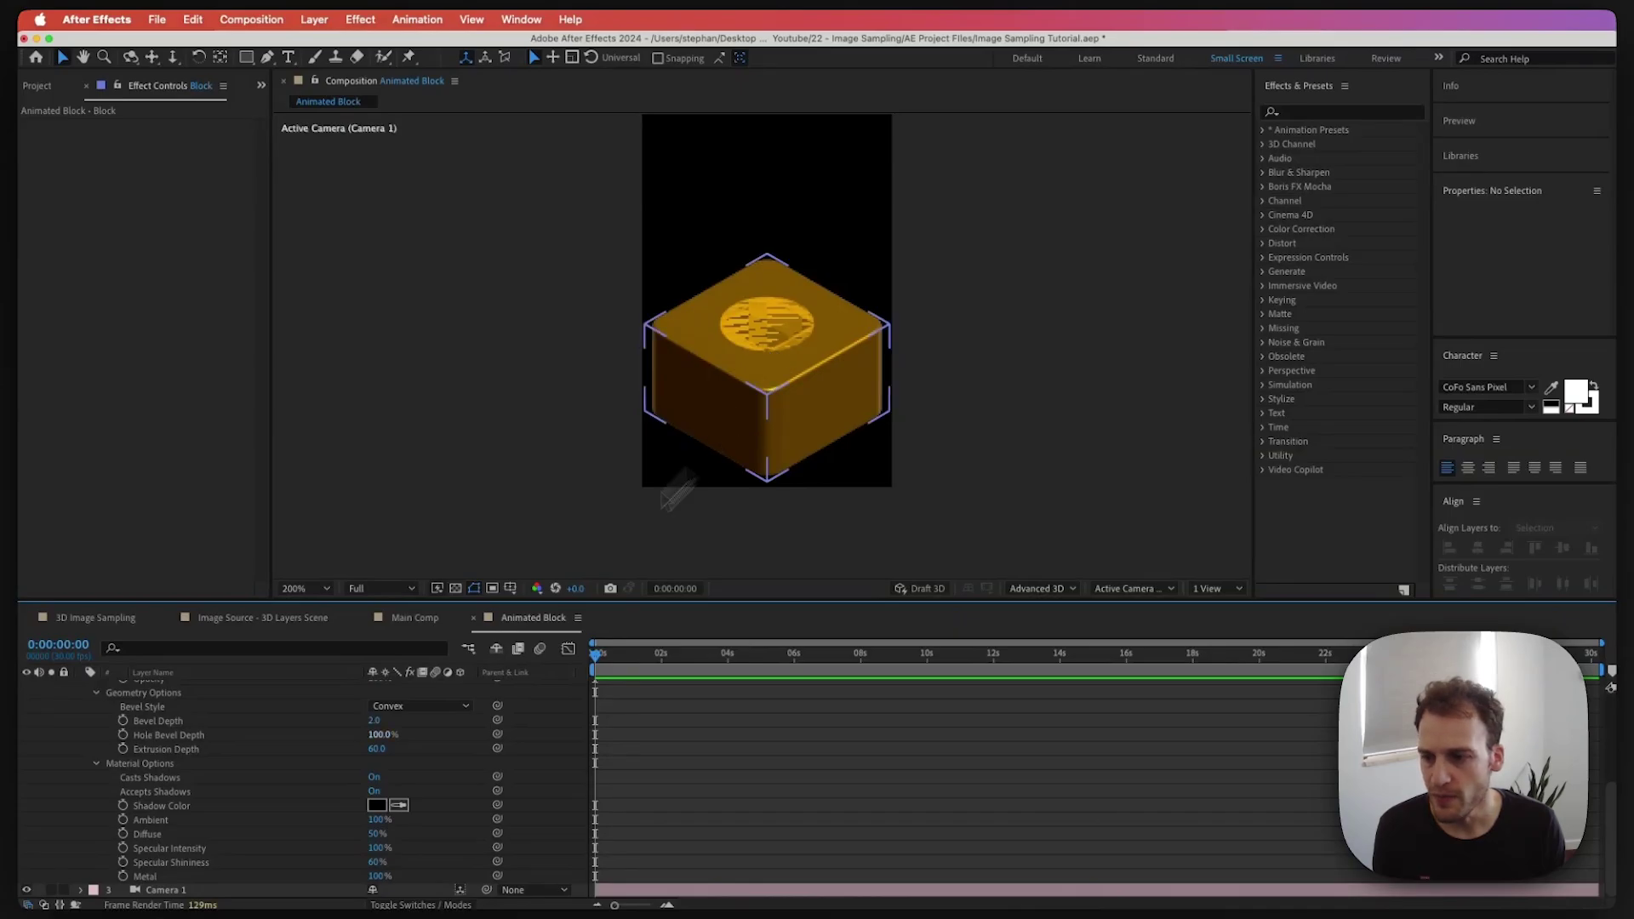
Set the Top layer's Specular Intensity to 100% and its Specular Shininess to 60%
scroll(183, 834, "up", 5)
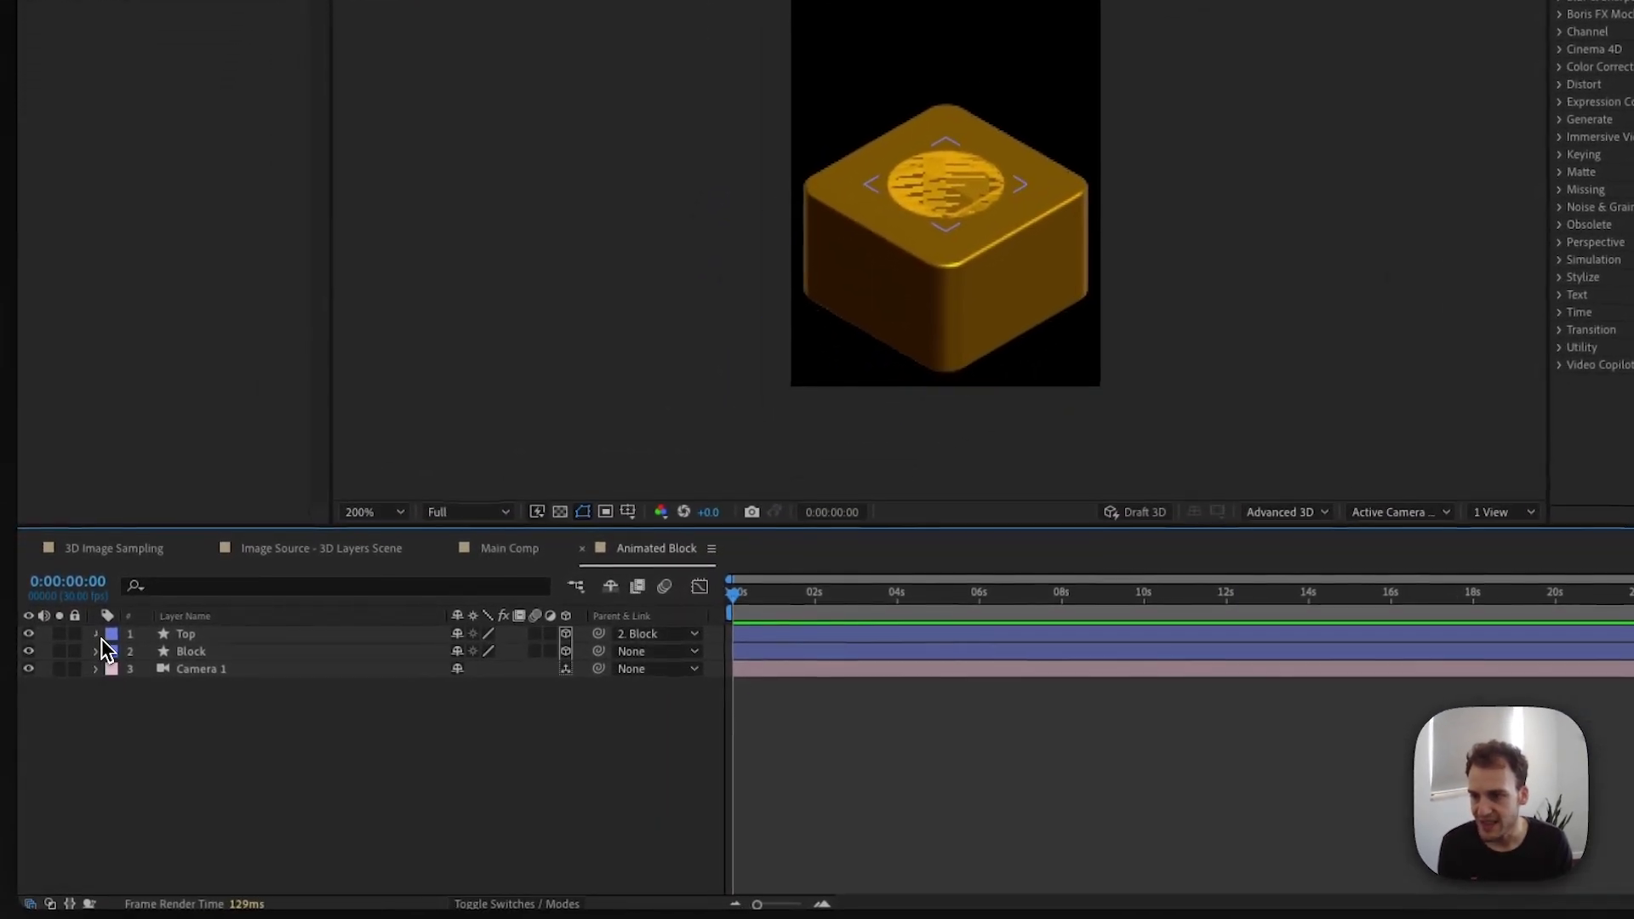
left_click(98, 637)
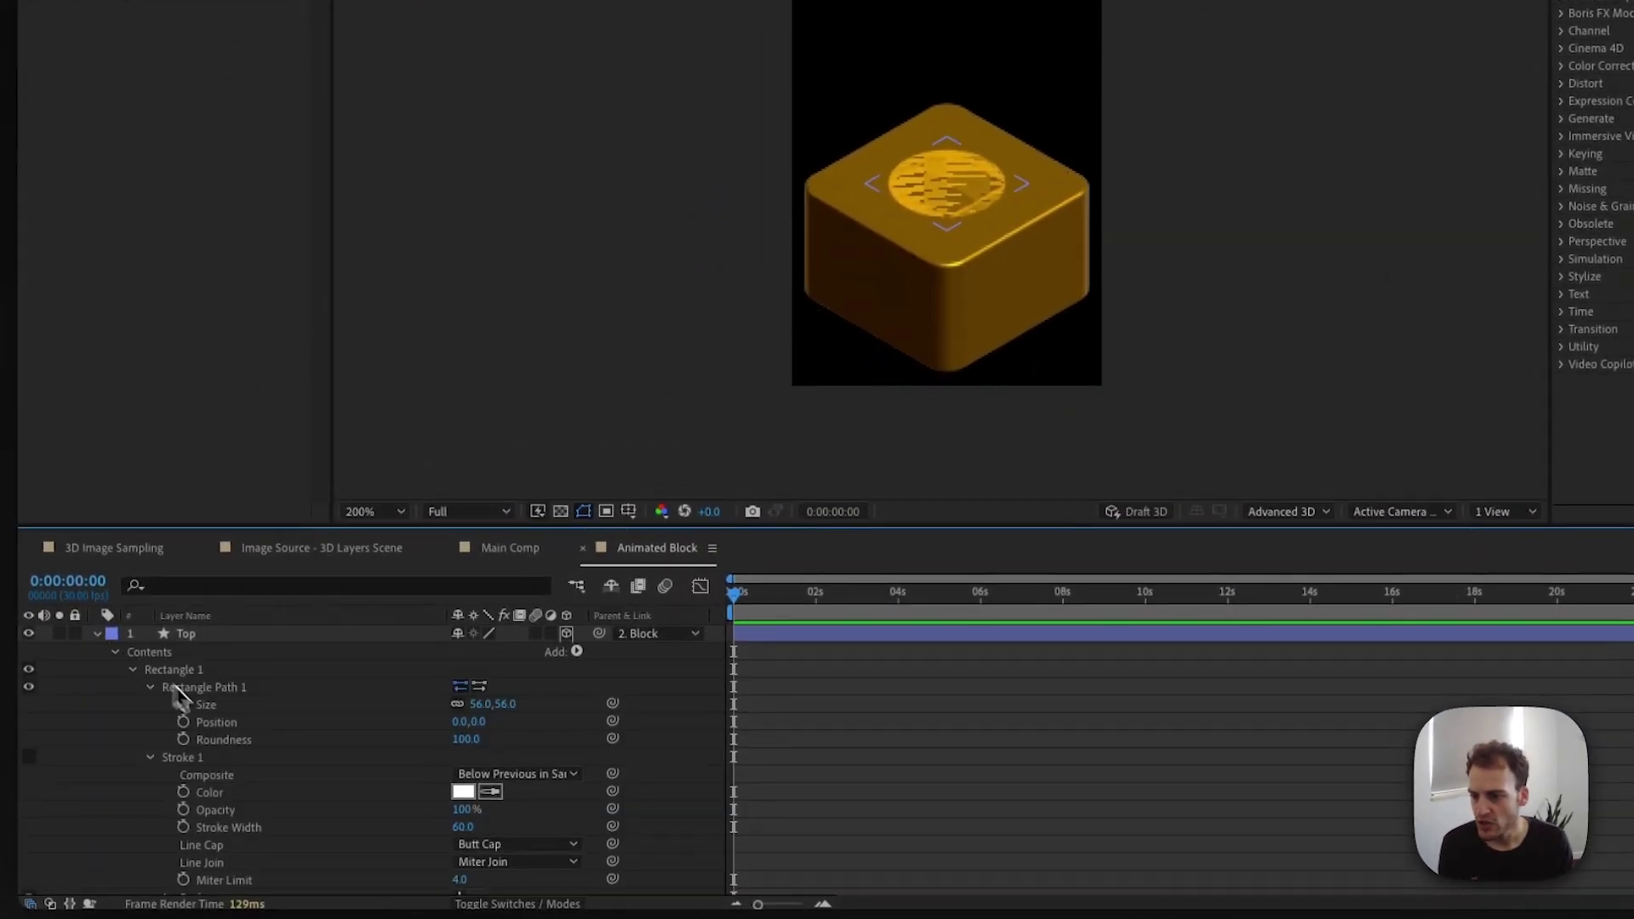
scroll(223, 717, "down", 10)
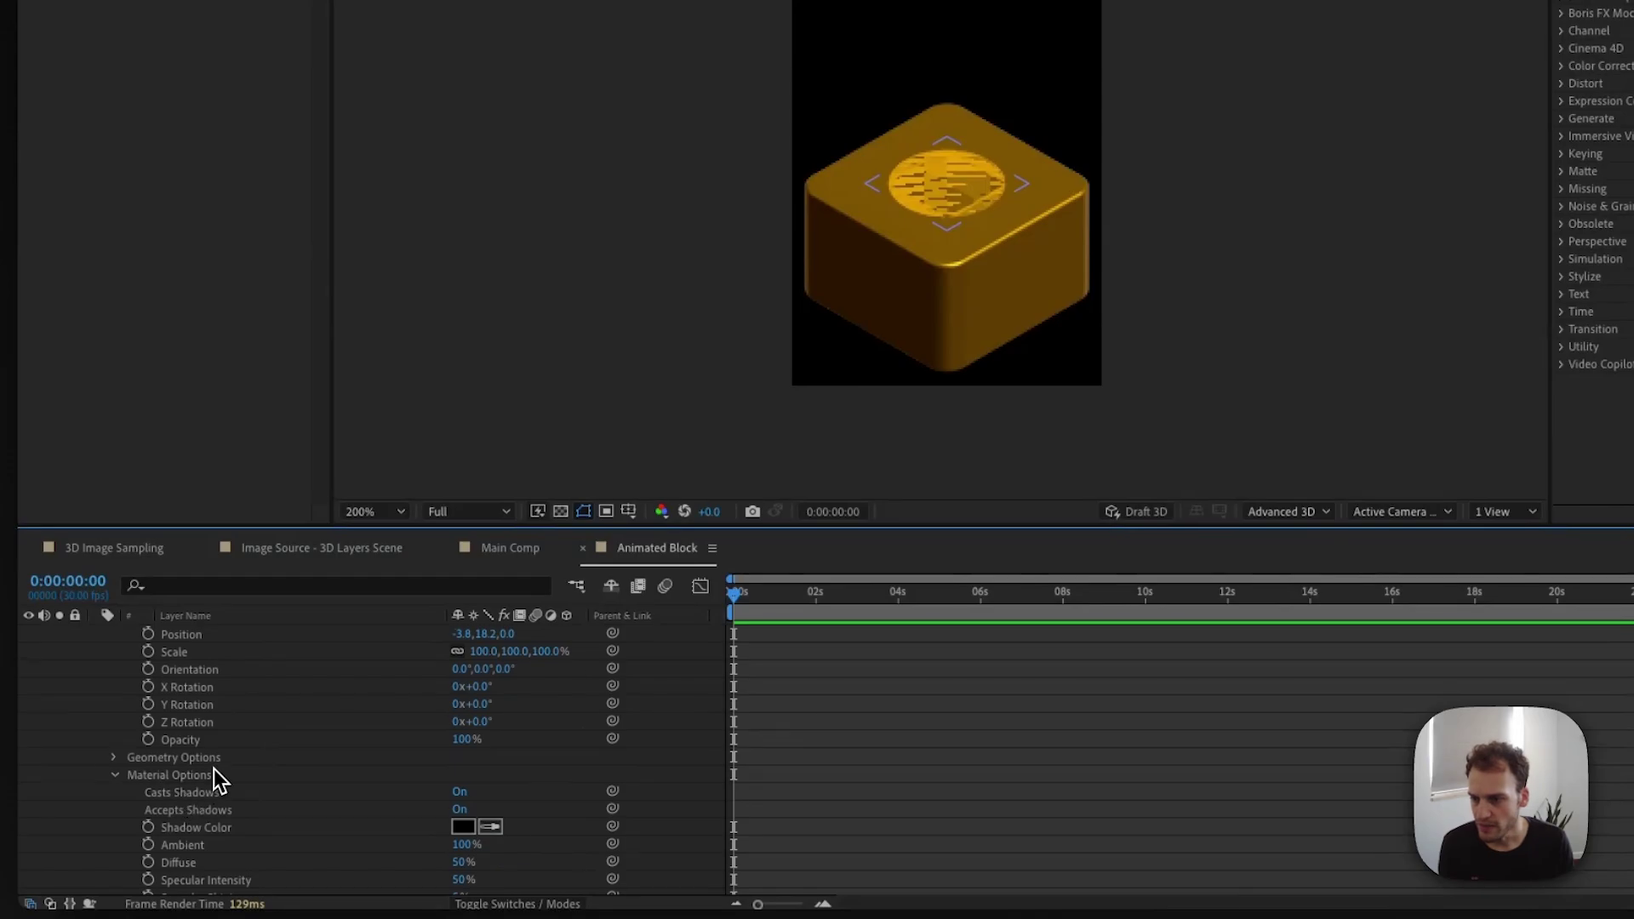
scroll(213, 768, "down", 3)
left_click(464, 826)
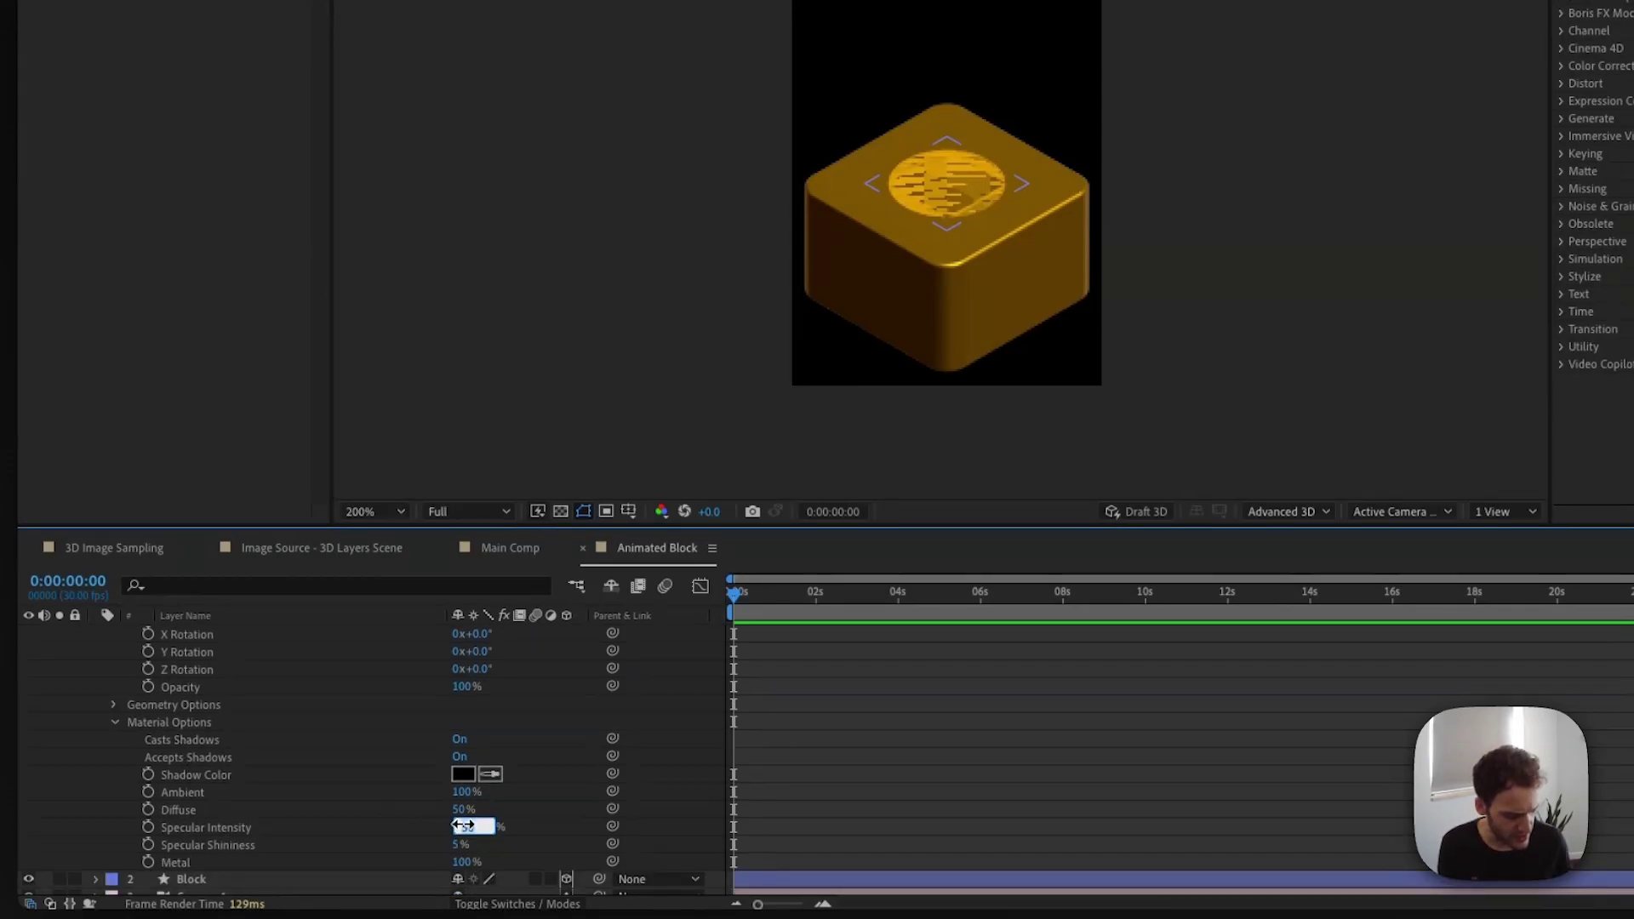
type("100")
key("Return")
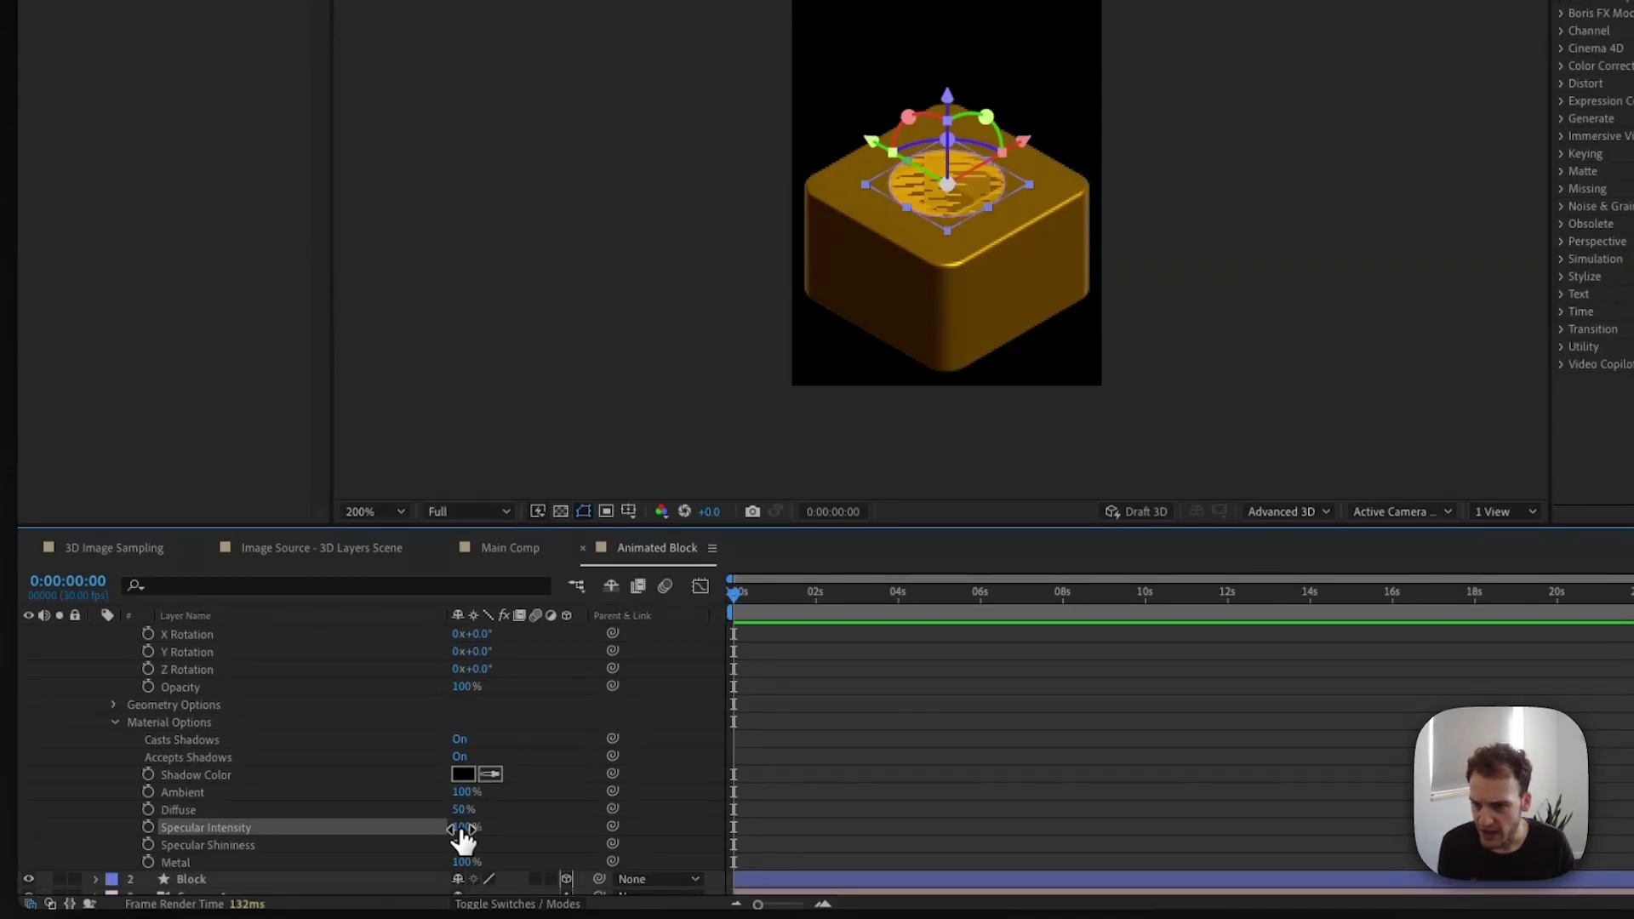
left_click(464, 845)
type("60")
key("Return")
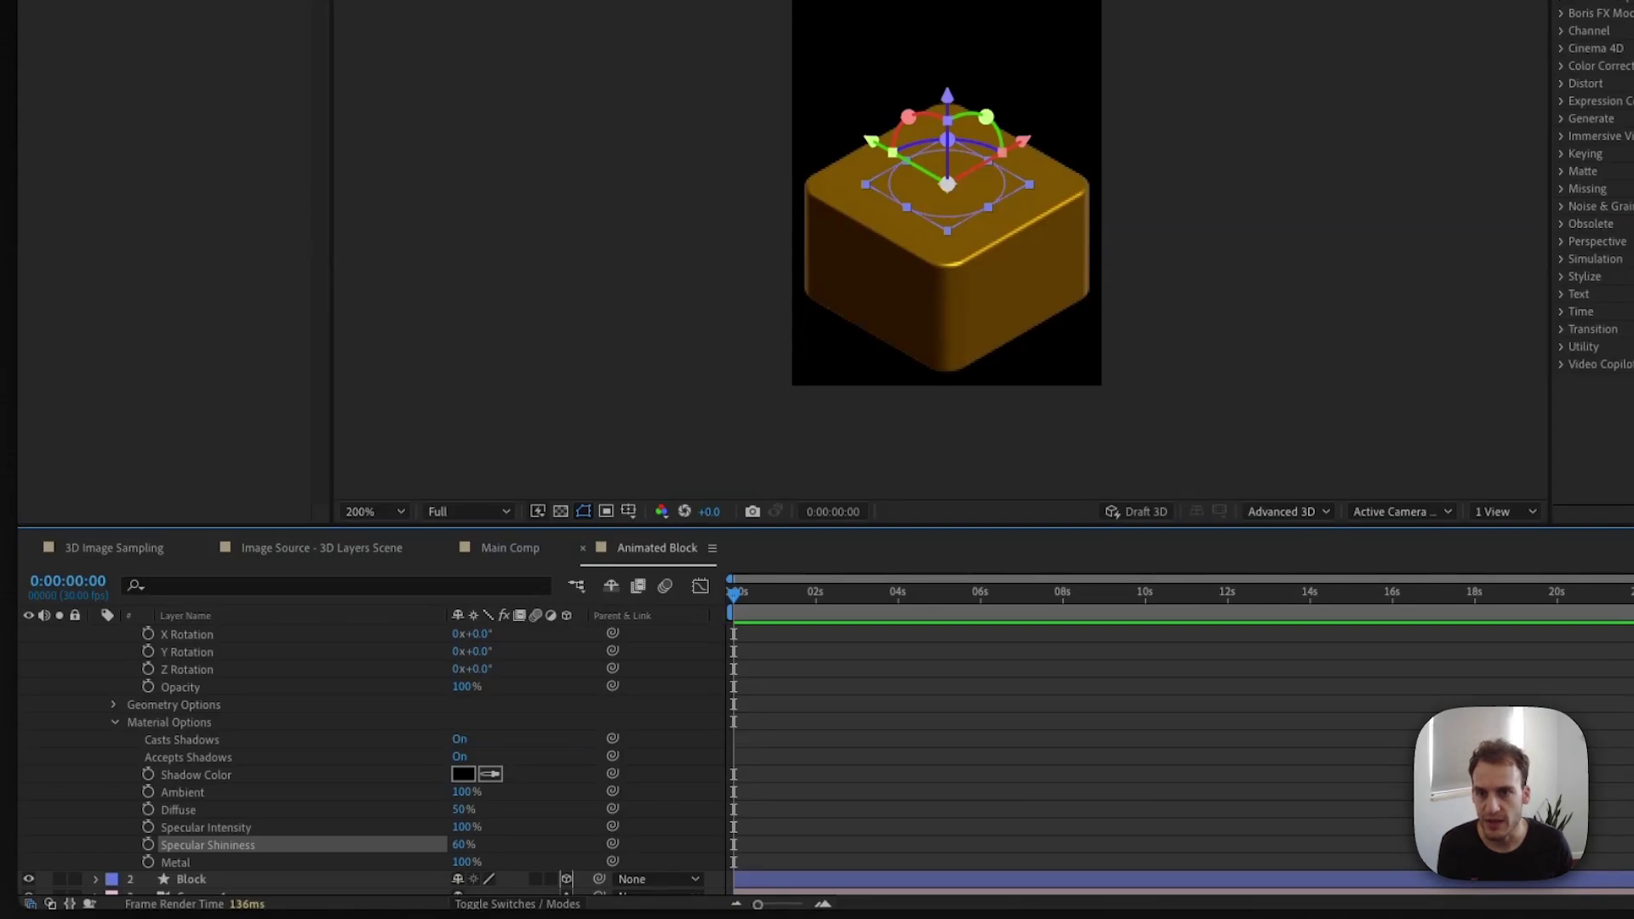
Raise the Top layer above the block along its Z axis to a Z position of about -14.6
scroll(496, 747, "up", 3)
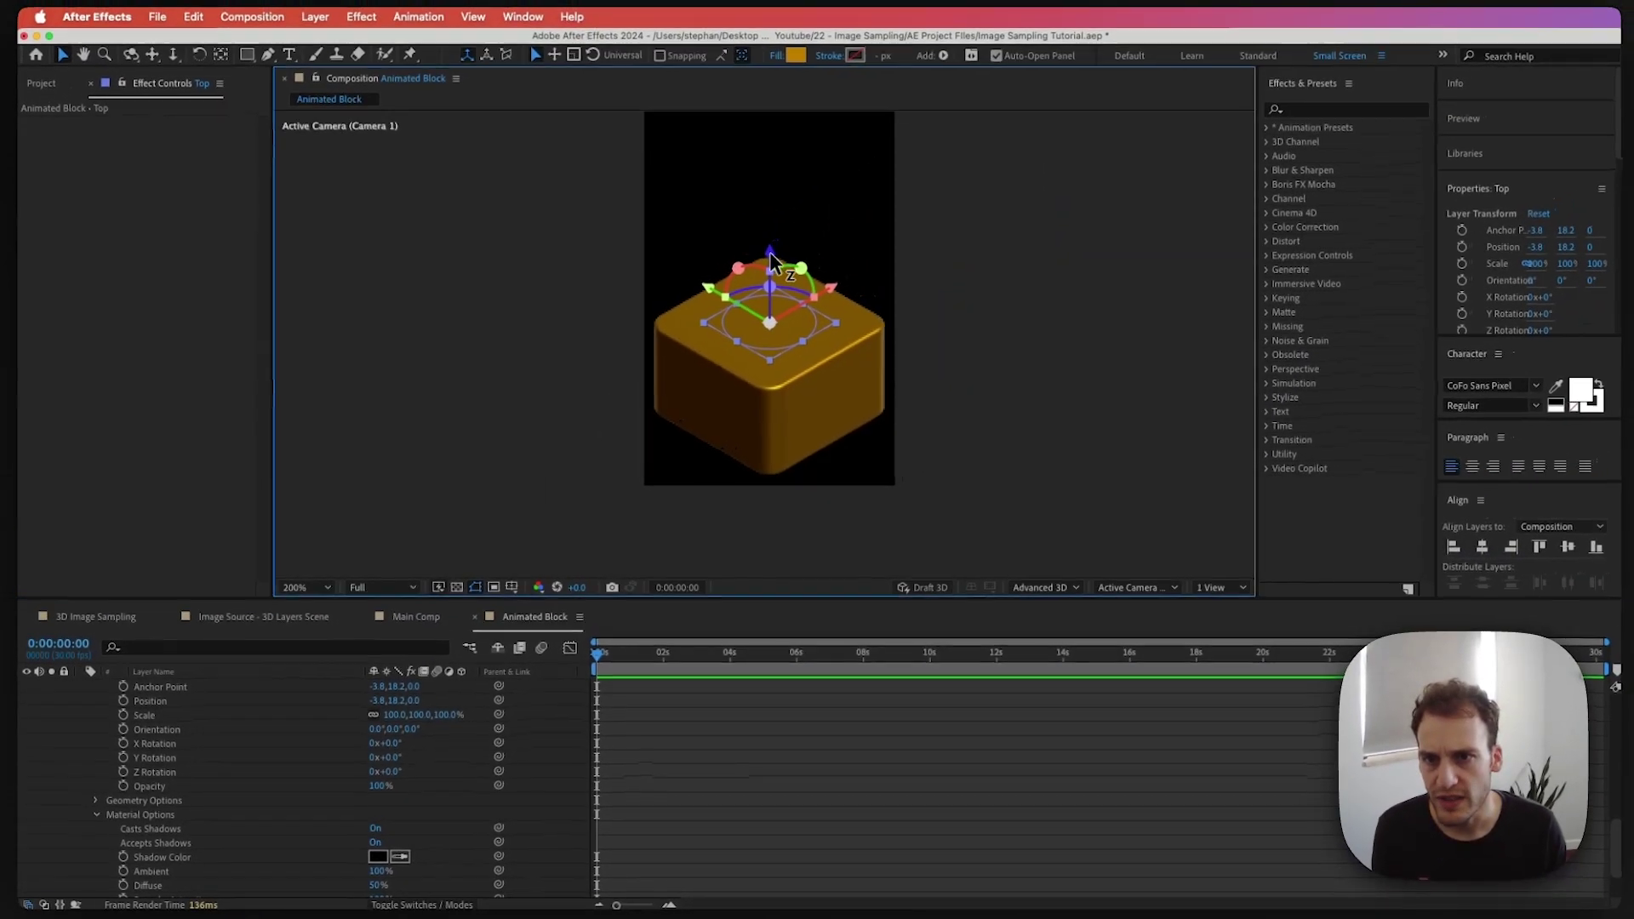
left_click_drag(947, 97, 946, 83)
left_click_drag(767, 247, 768, 238)
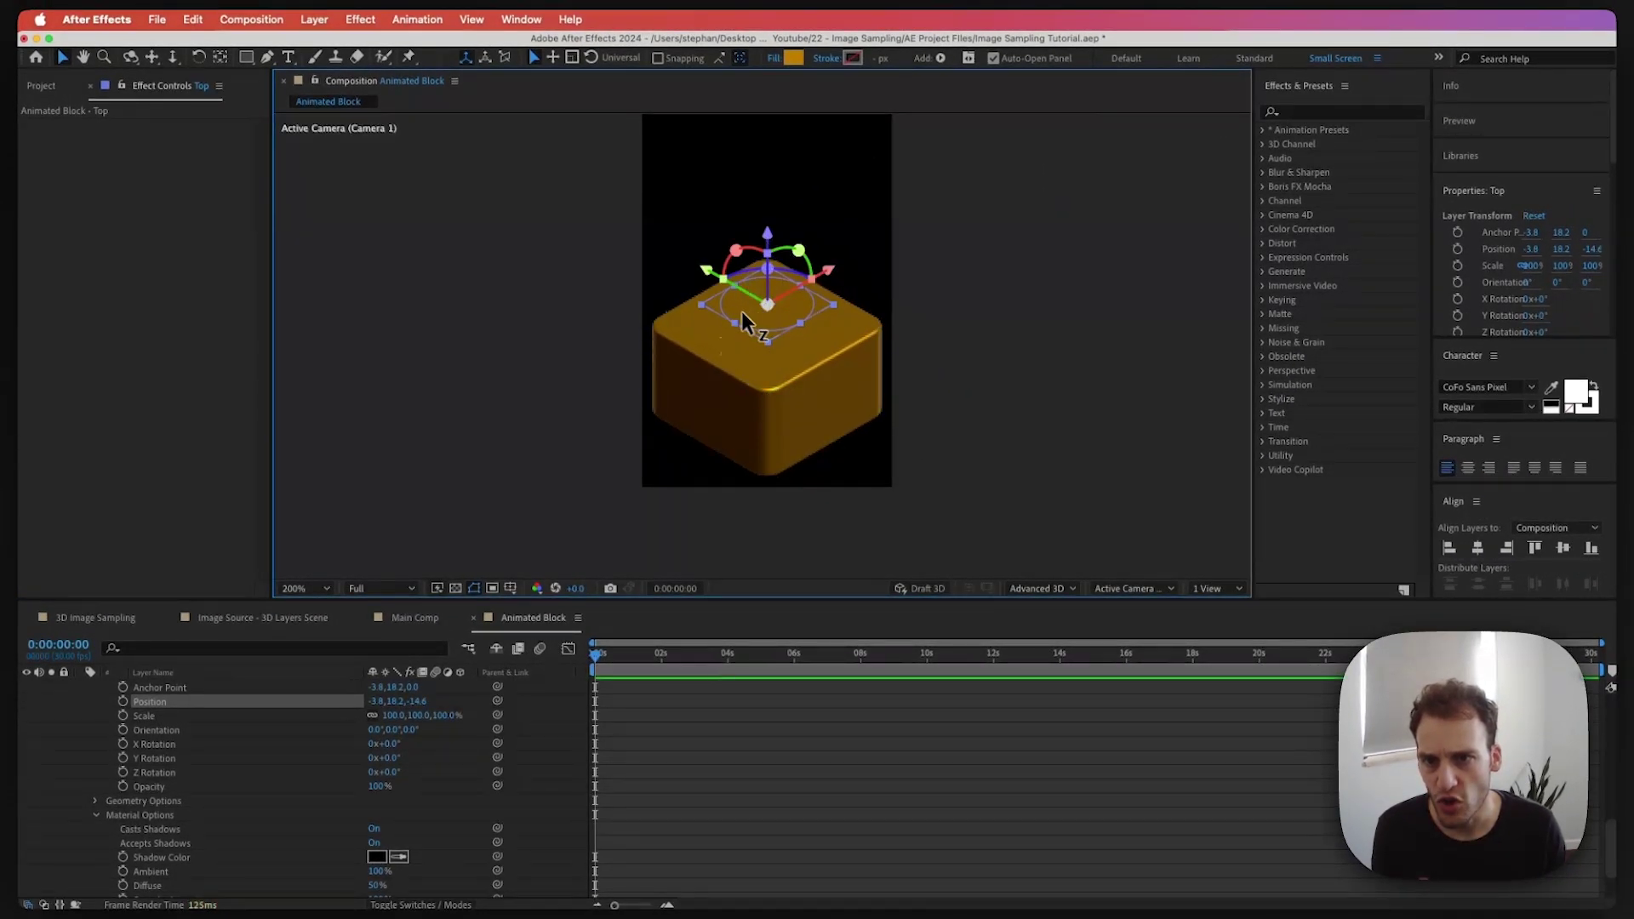
Give the Top layer a Convex bevel style and extrude it to a depth of about 16 to form the stud
scroll(196, 792, "up", 5)
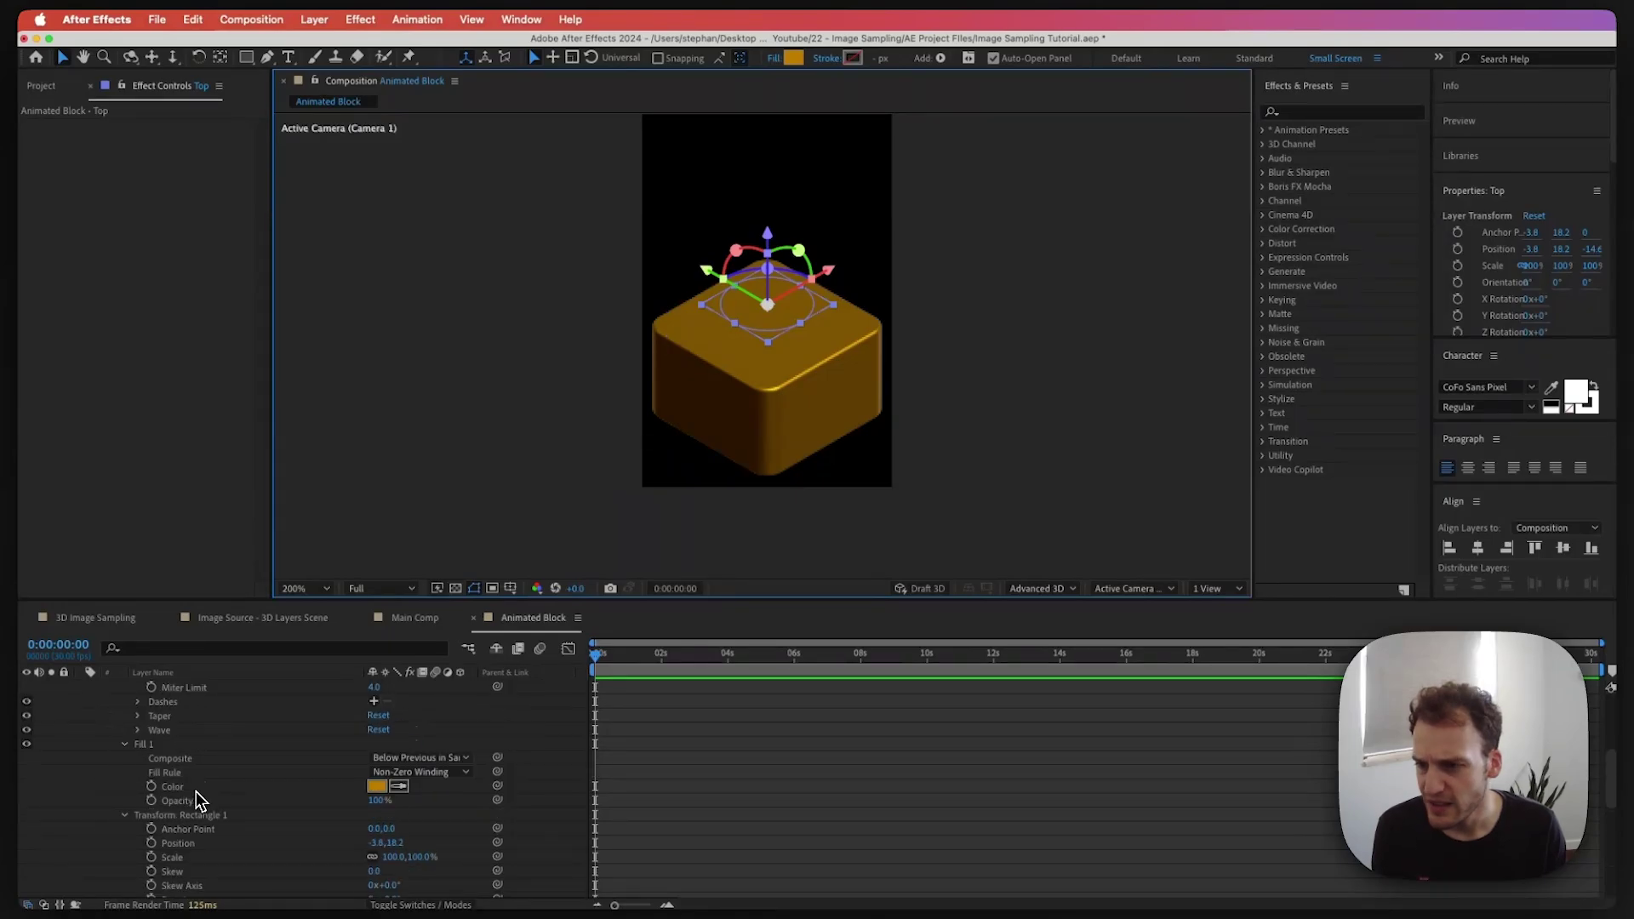
scroll(253, 713, "down", 5)
scroll(240, 757, "down", 3)
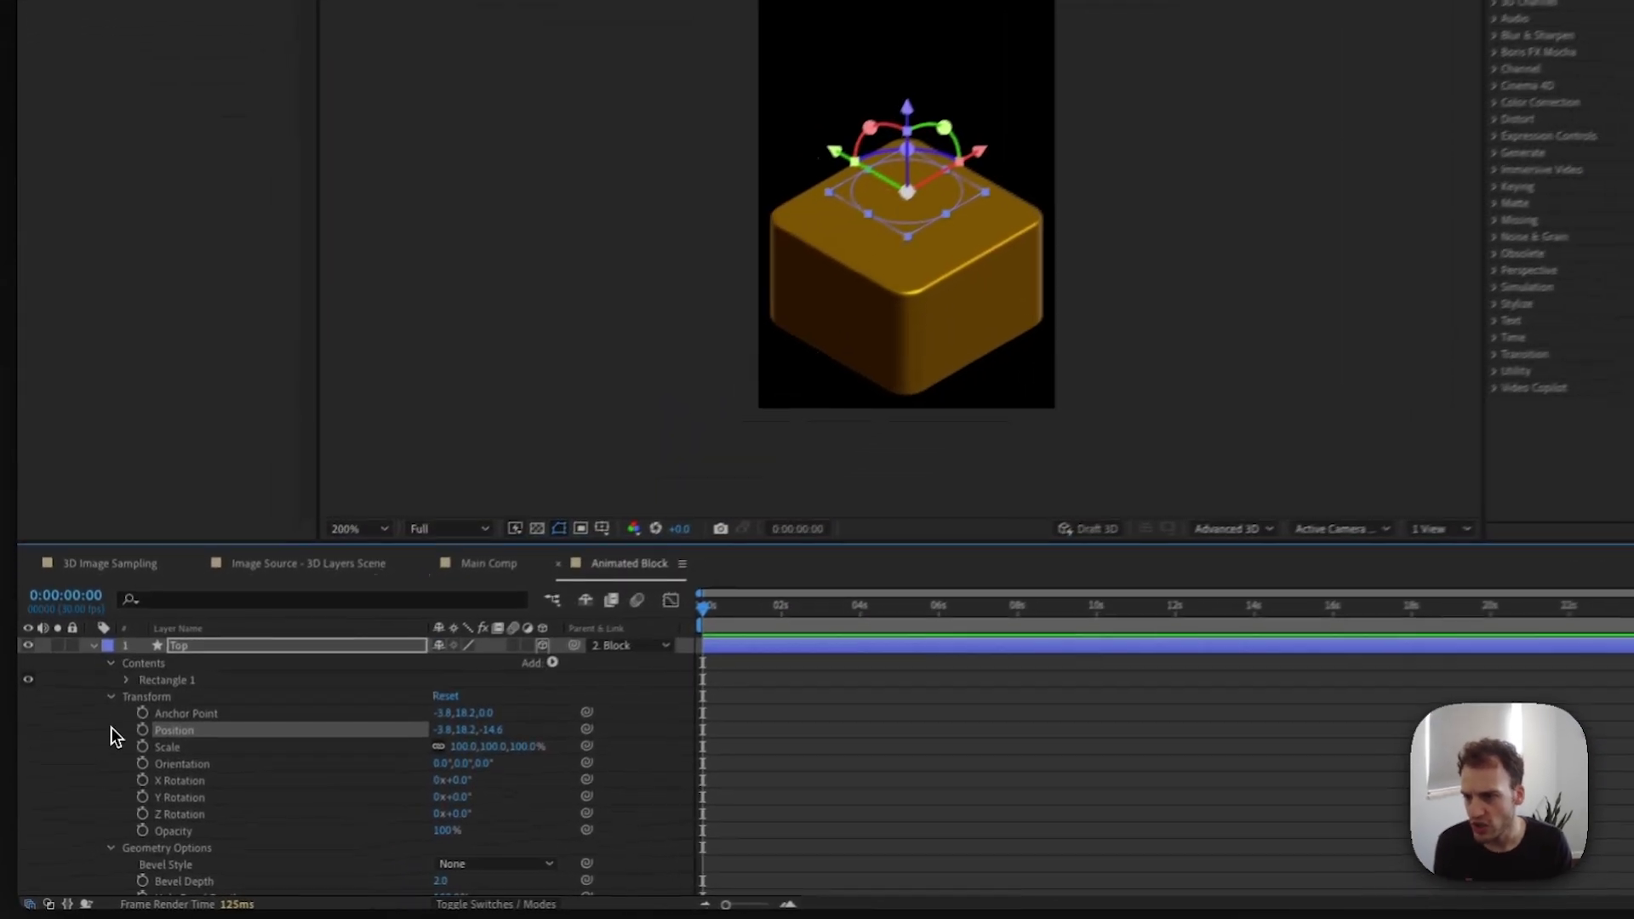
left_click(95, 729)
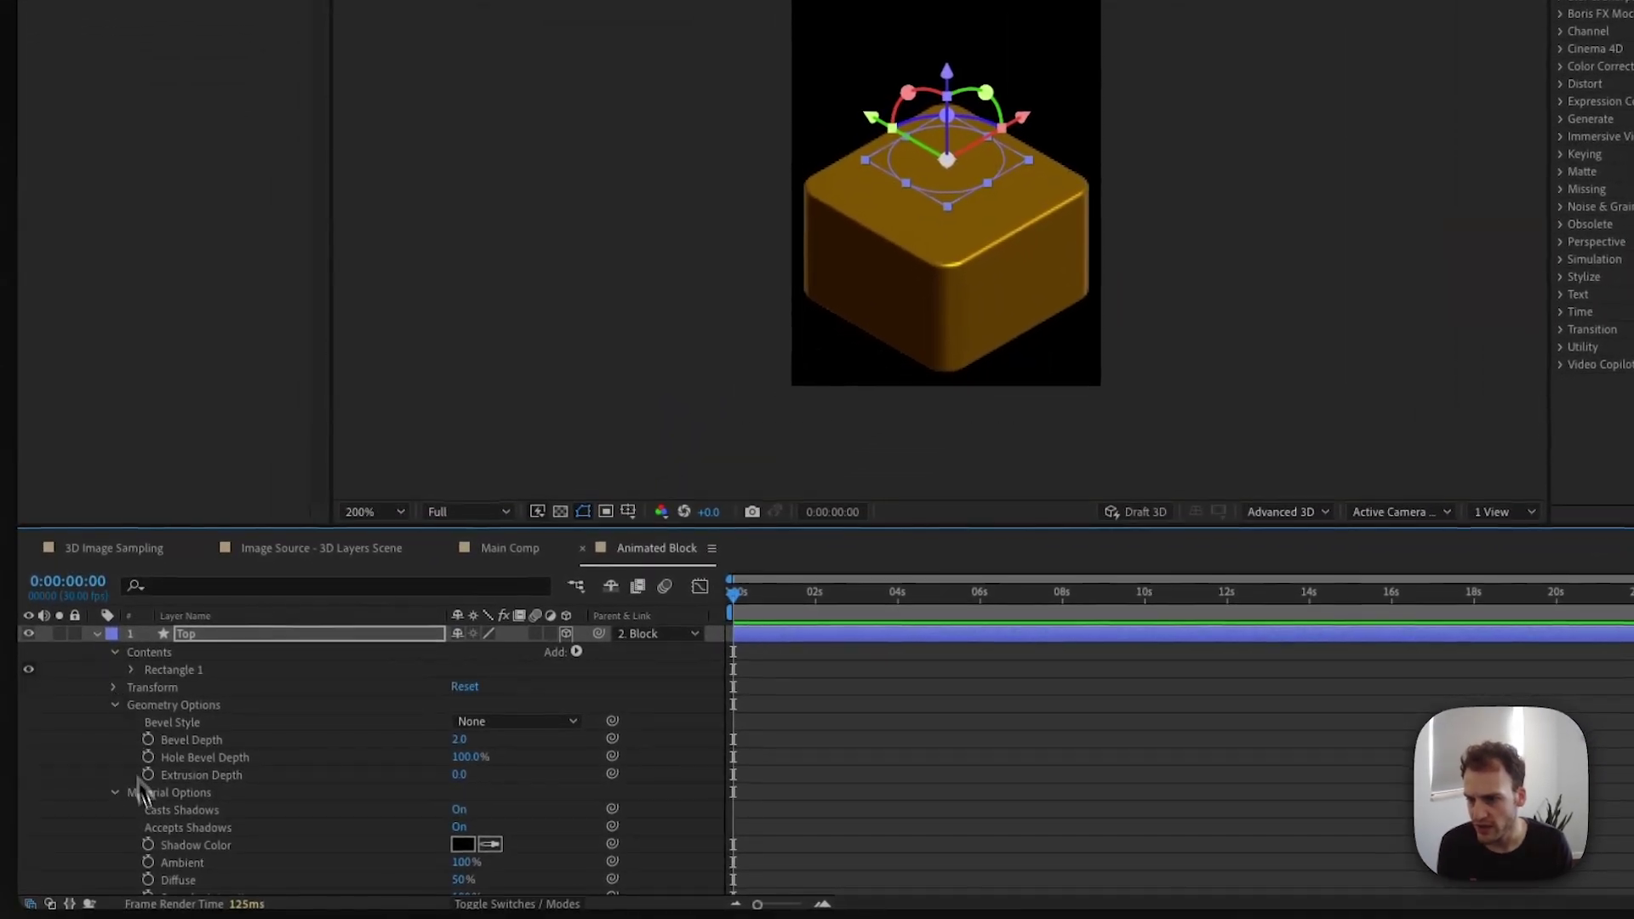
left_click(514, 723)
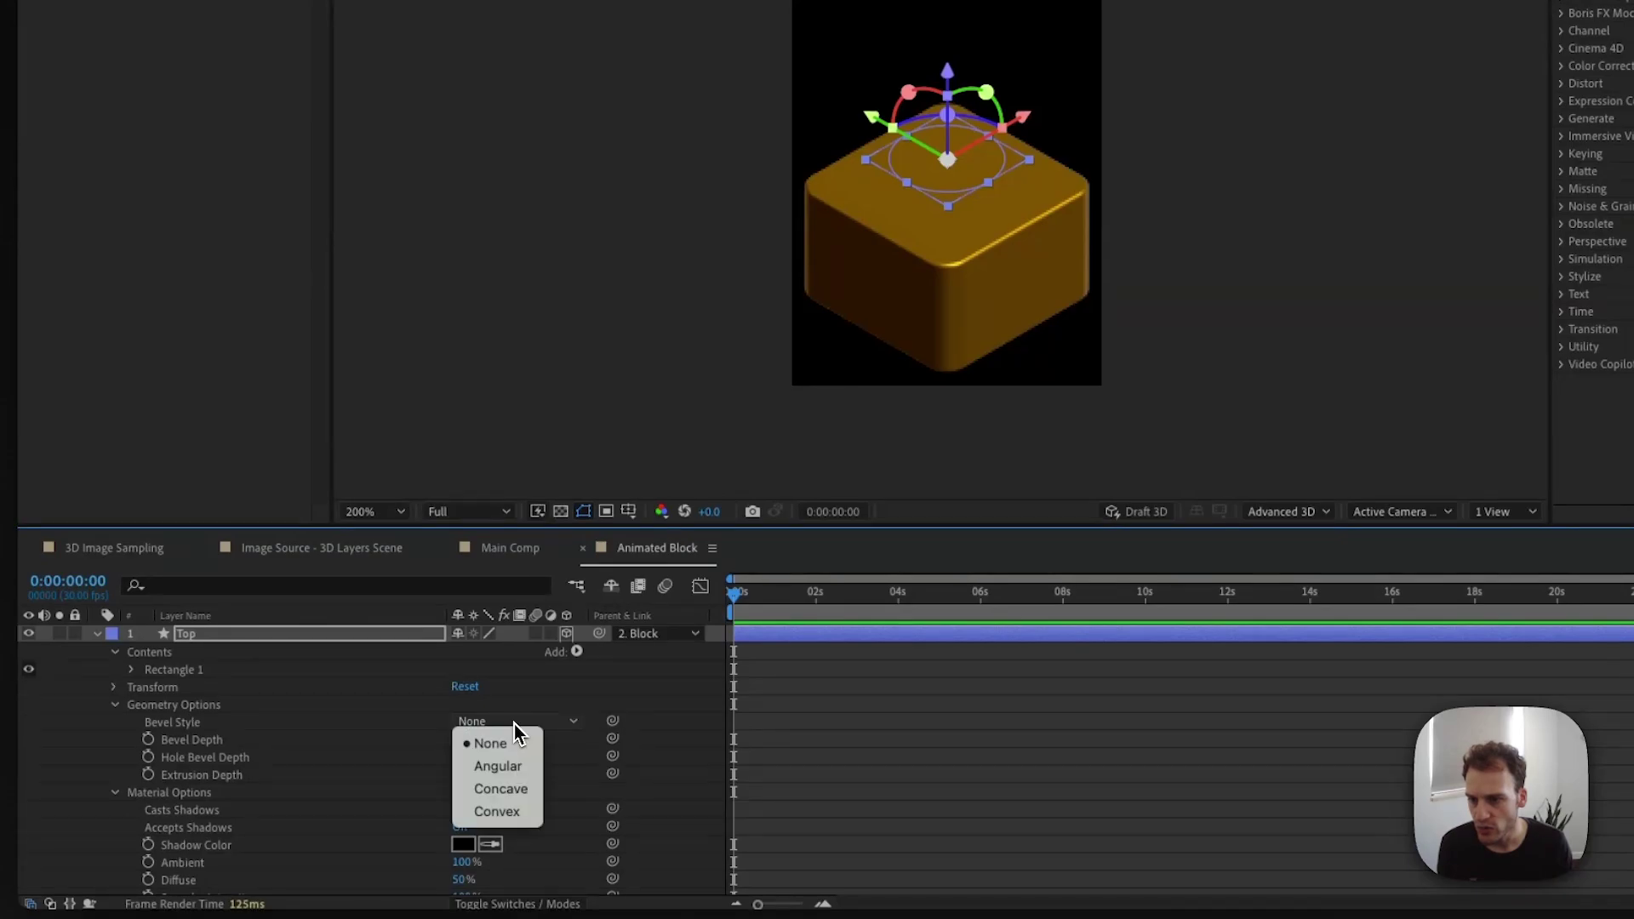
left_click(502, 812)
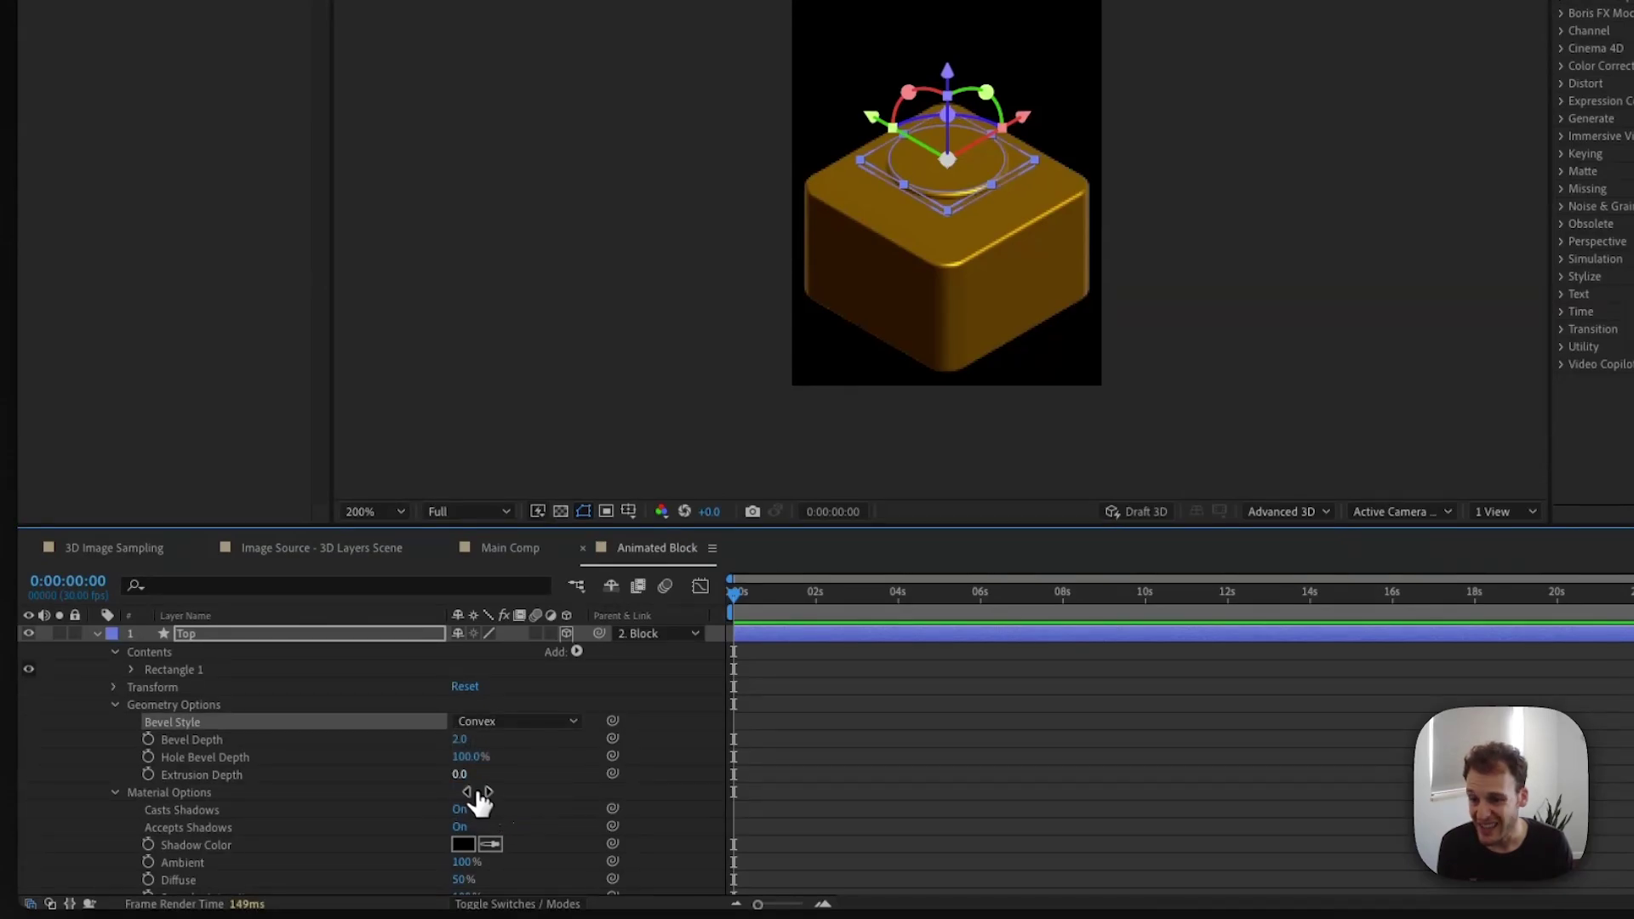
left_click_drag(460, 781, 477, 777)
left_click(638, 766)
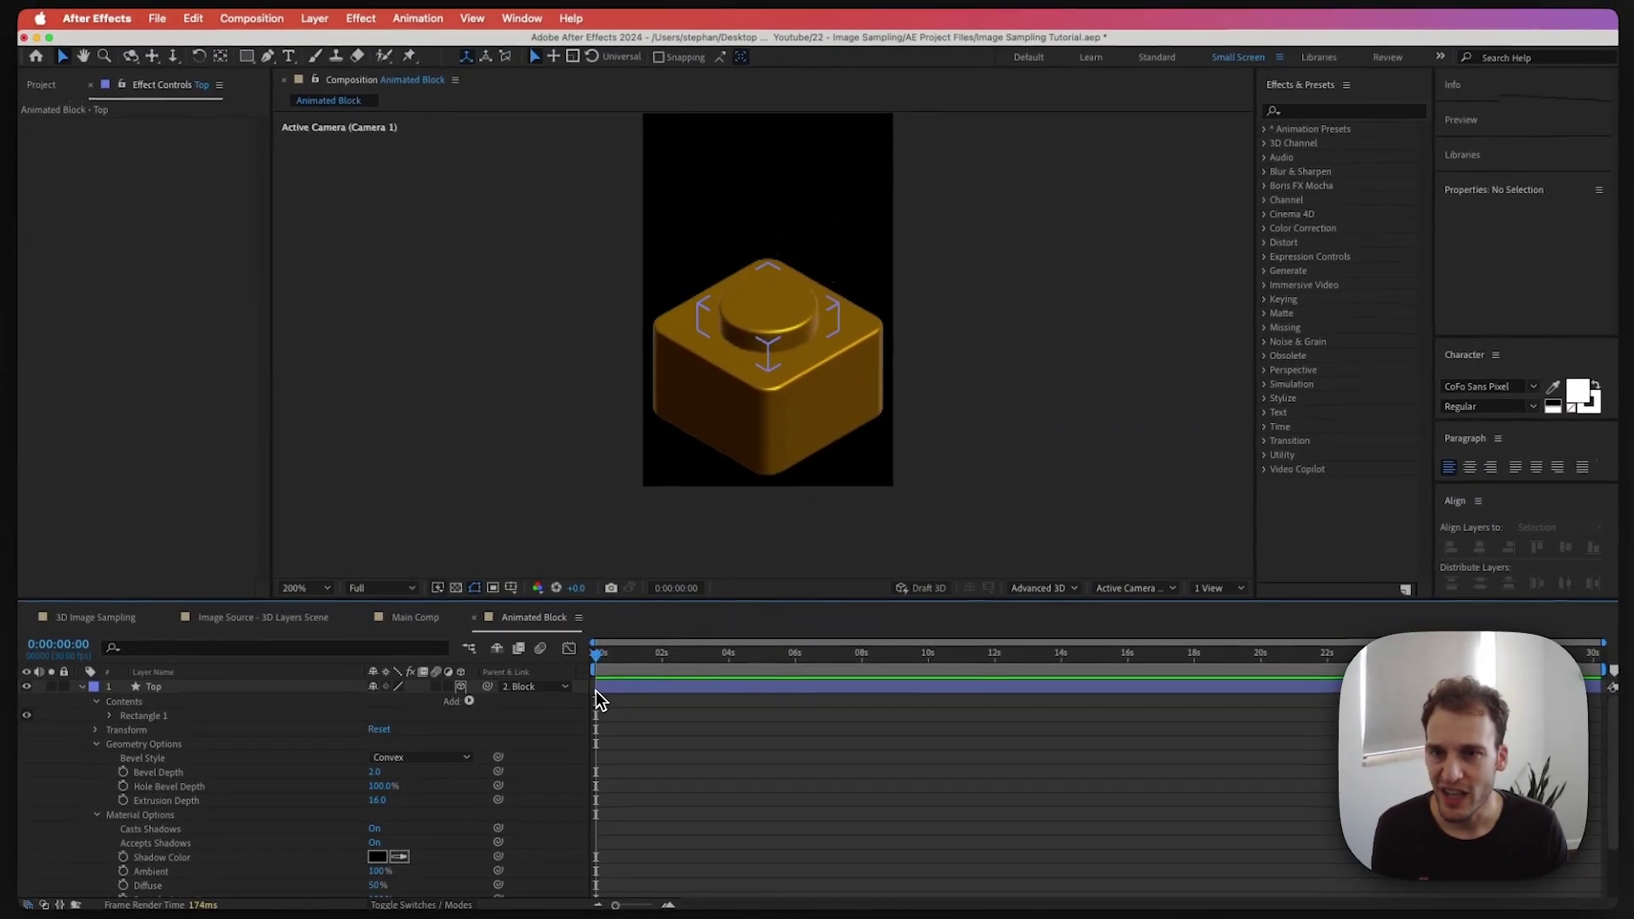
left_click(82, 687)
Add a white Point light with 100% intensity, Smooth falloff, and a radius and falloff distance of 500
left_click(314, 19)
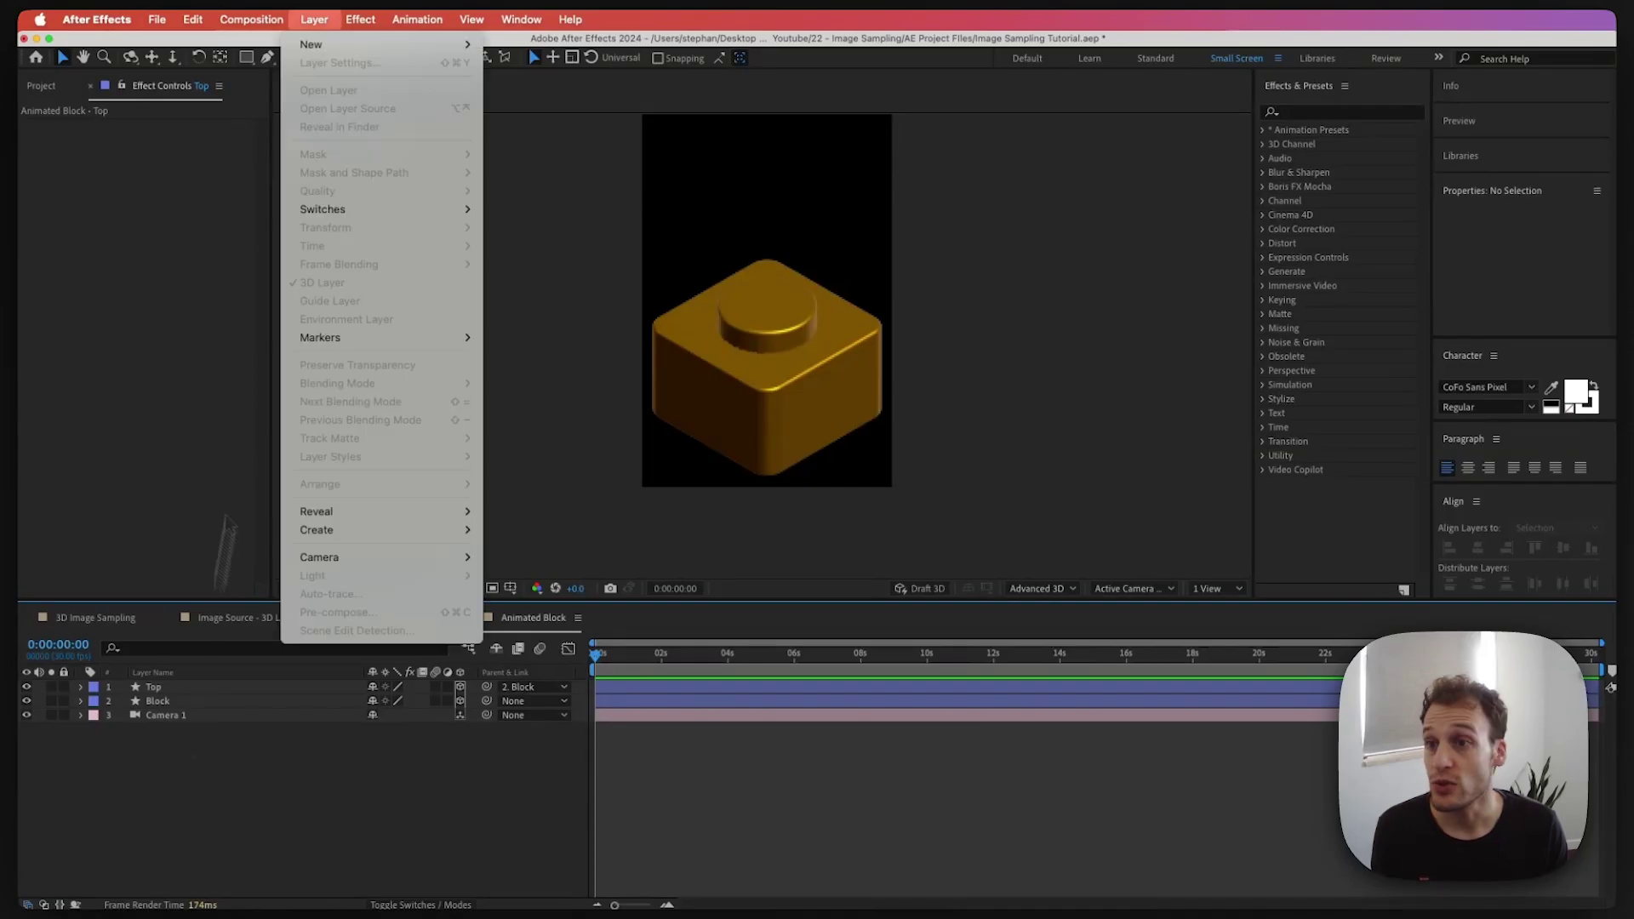
mouse_move(324, 51)
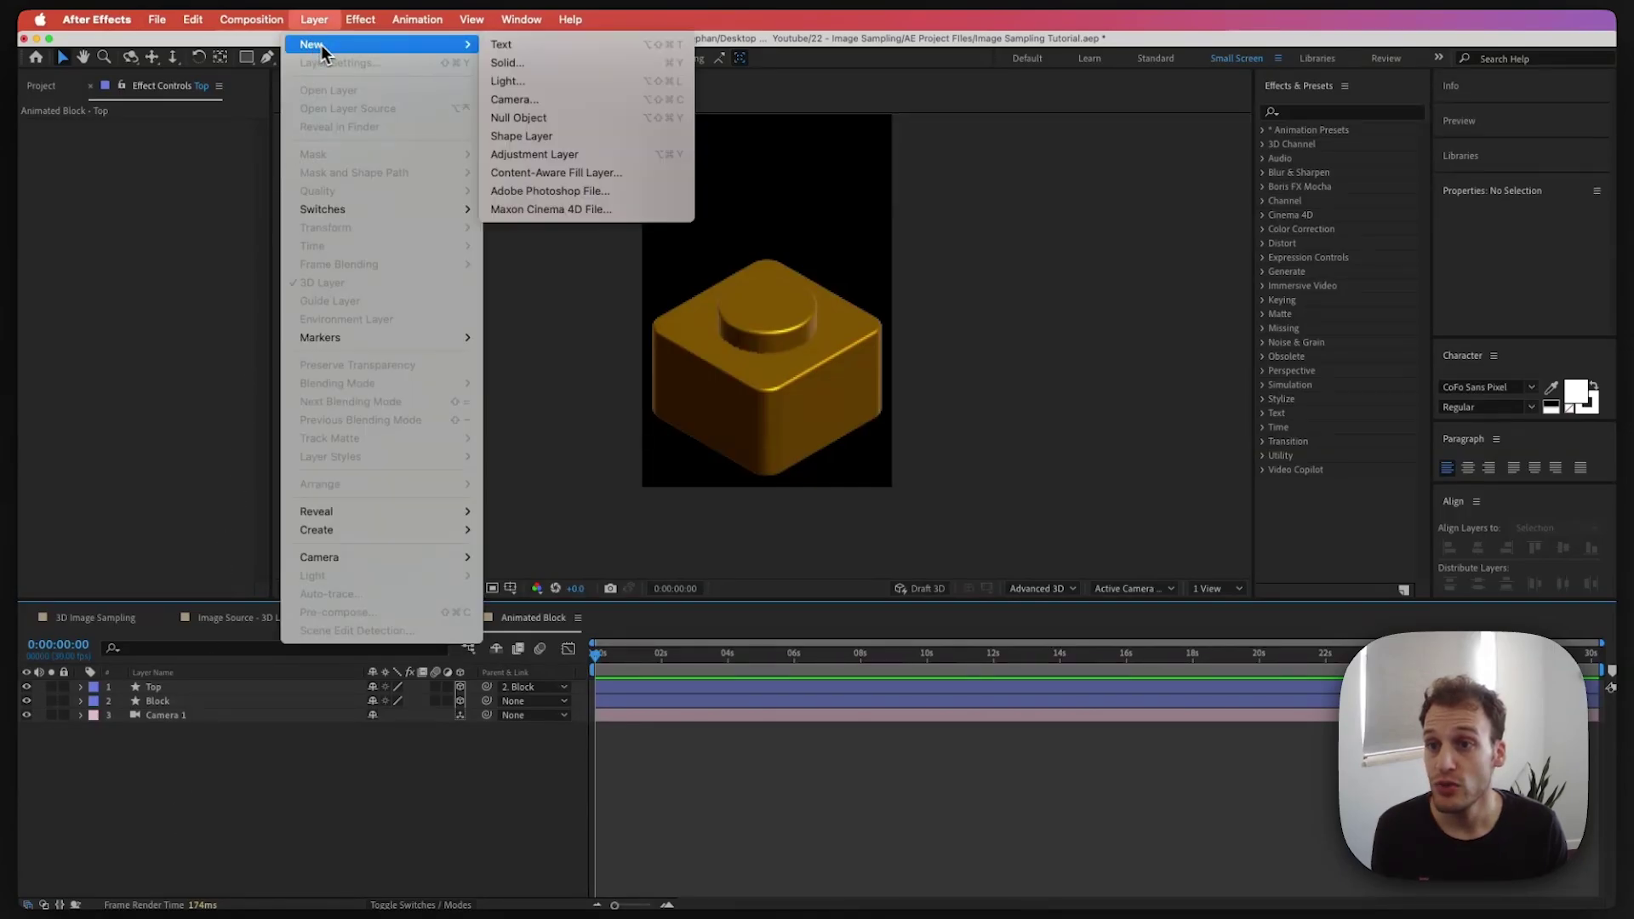
left_click(502, 82)
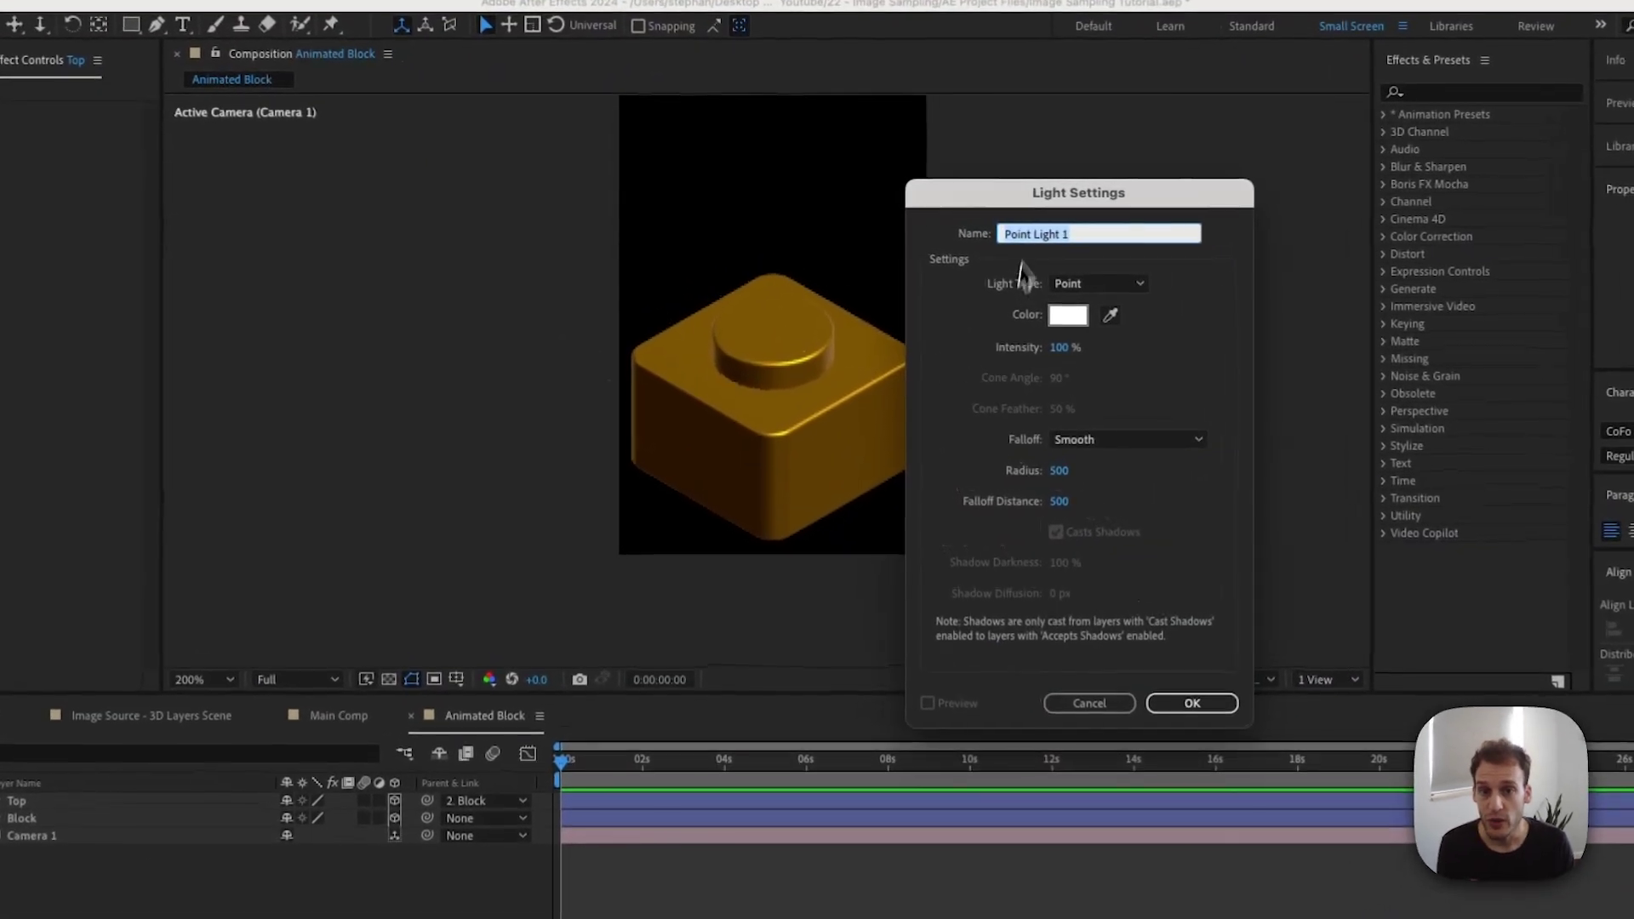
left_click(1079, 285)
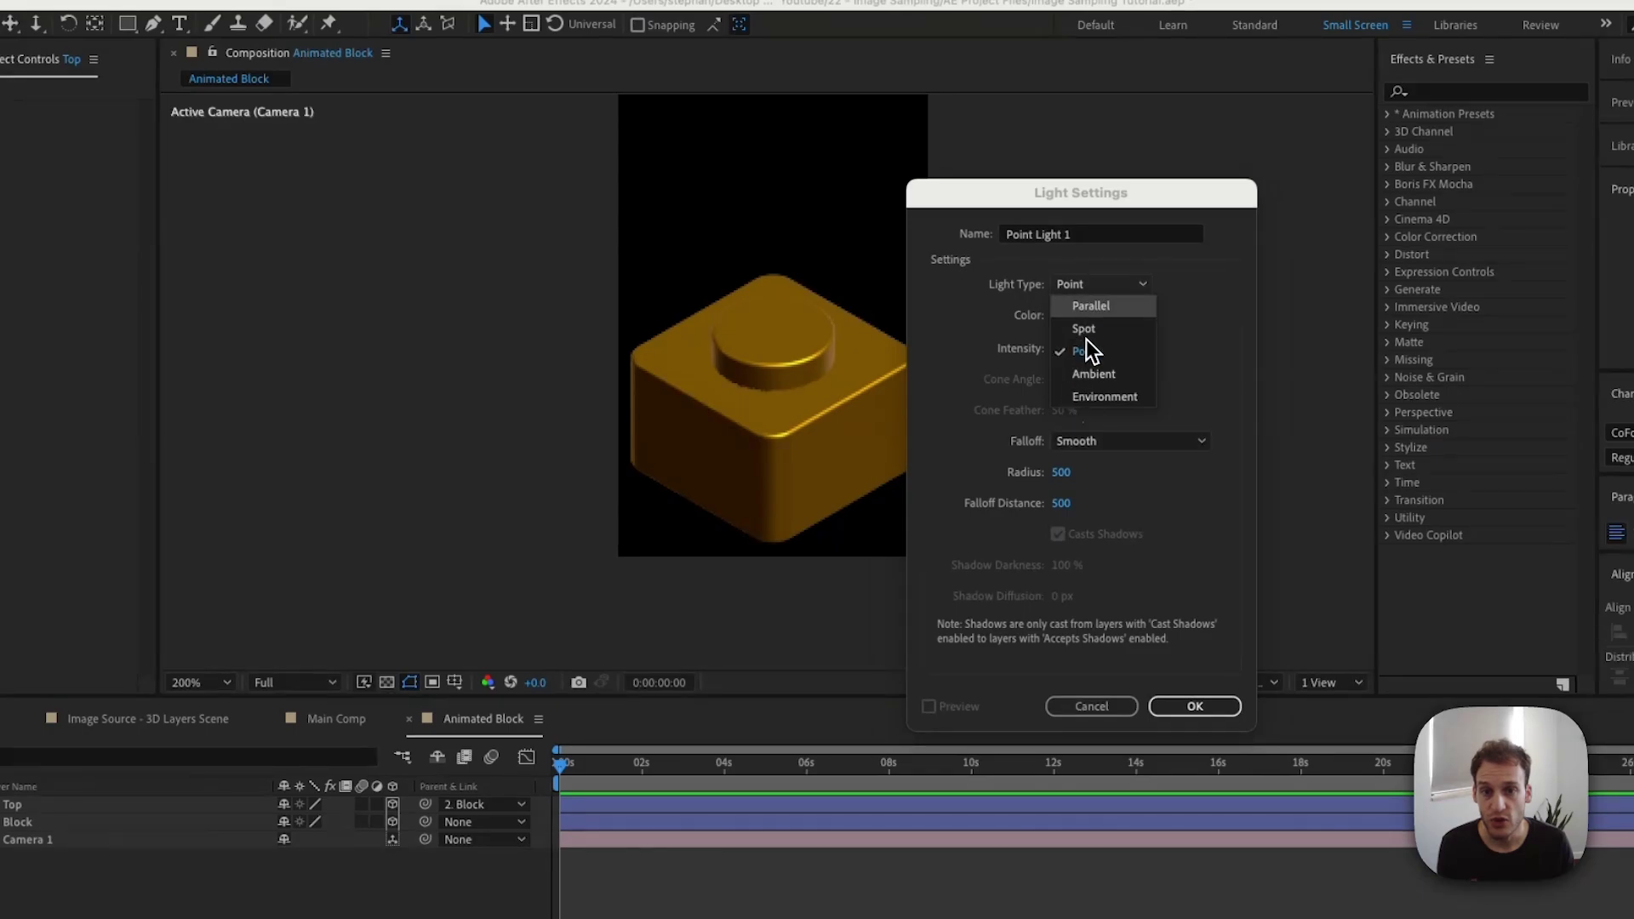
left_click(1103, 284)
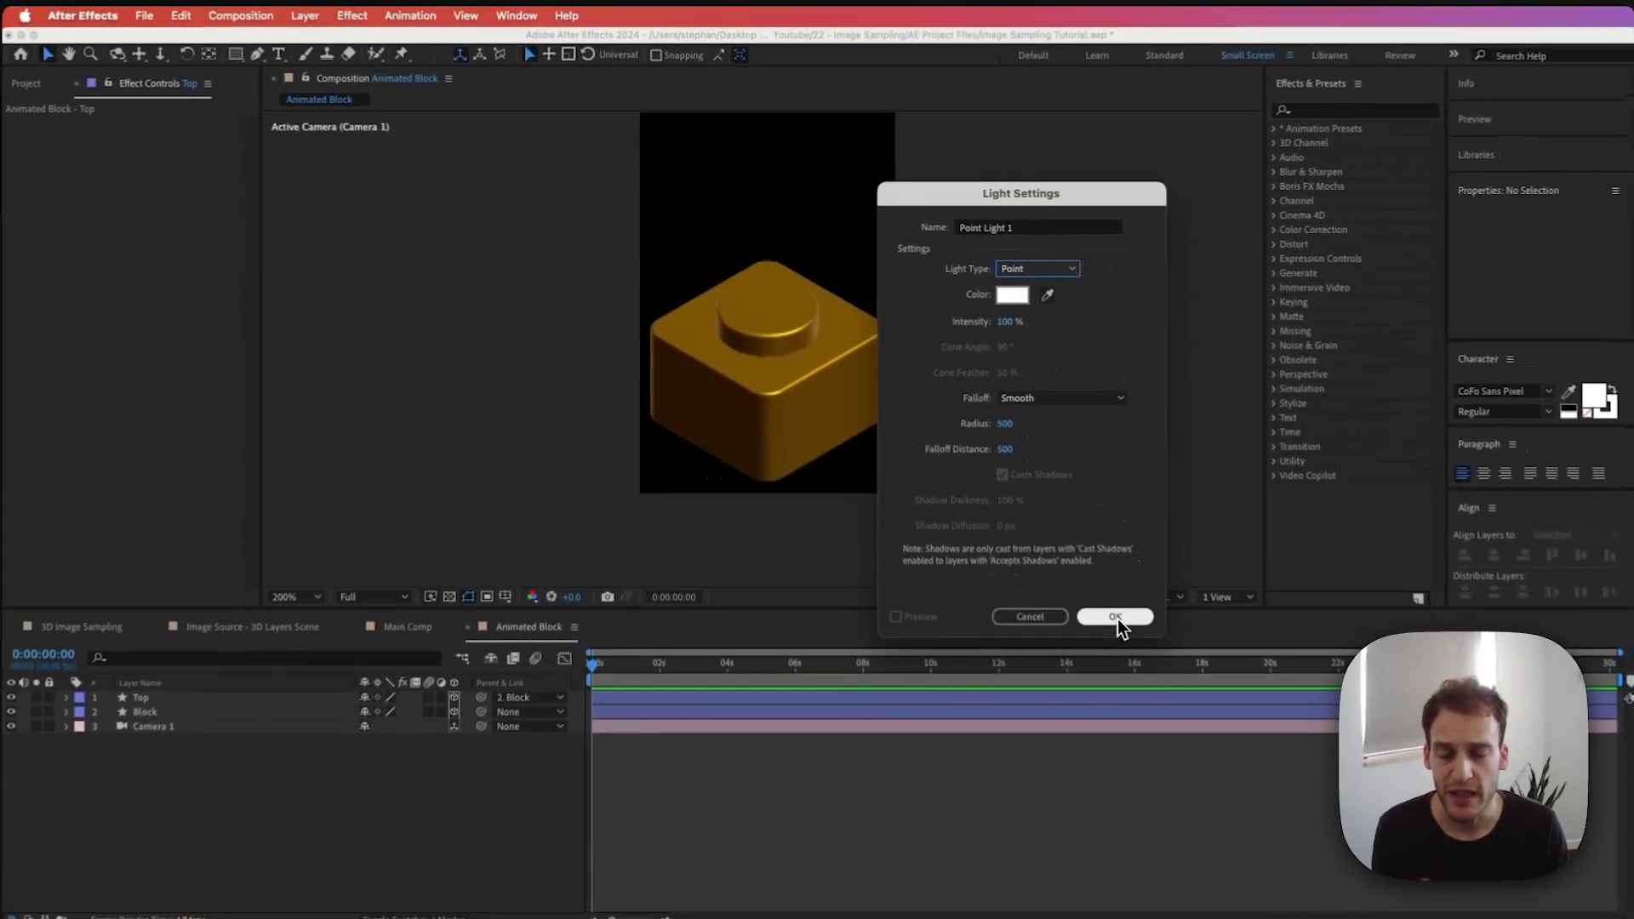
left_click(1115, 617)
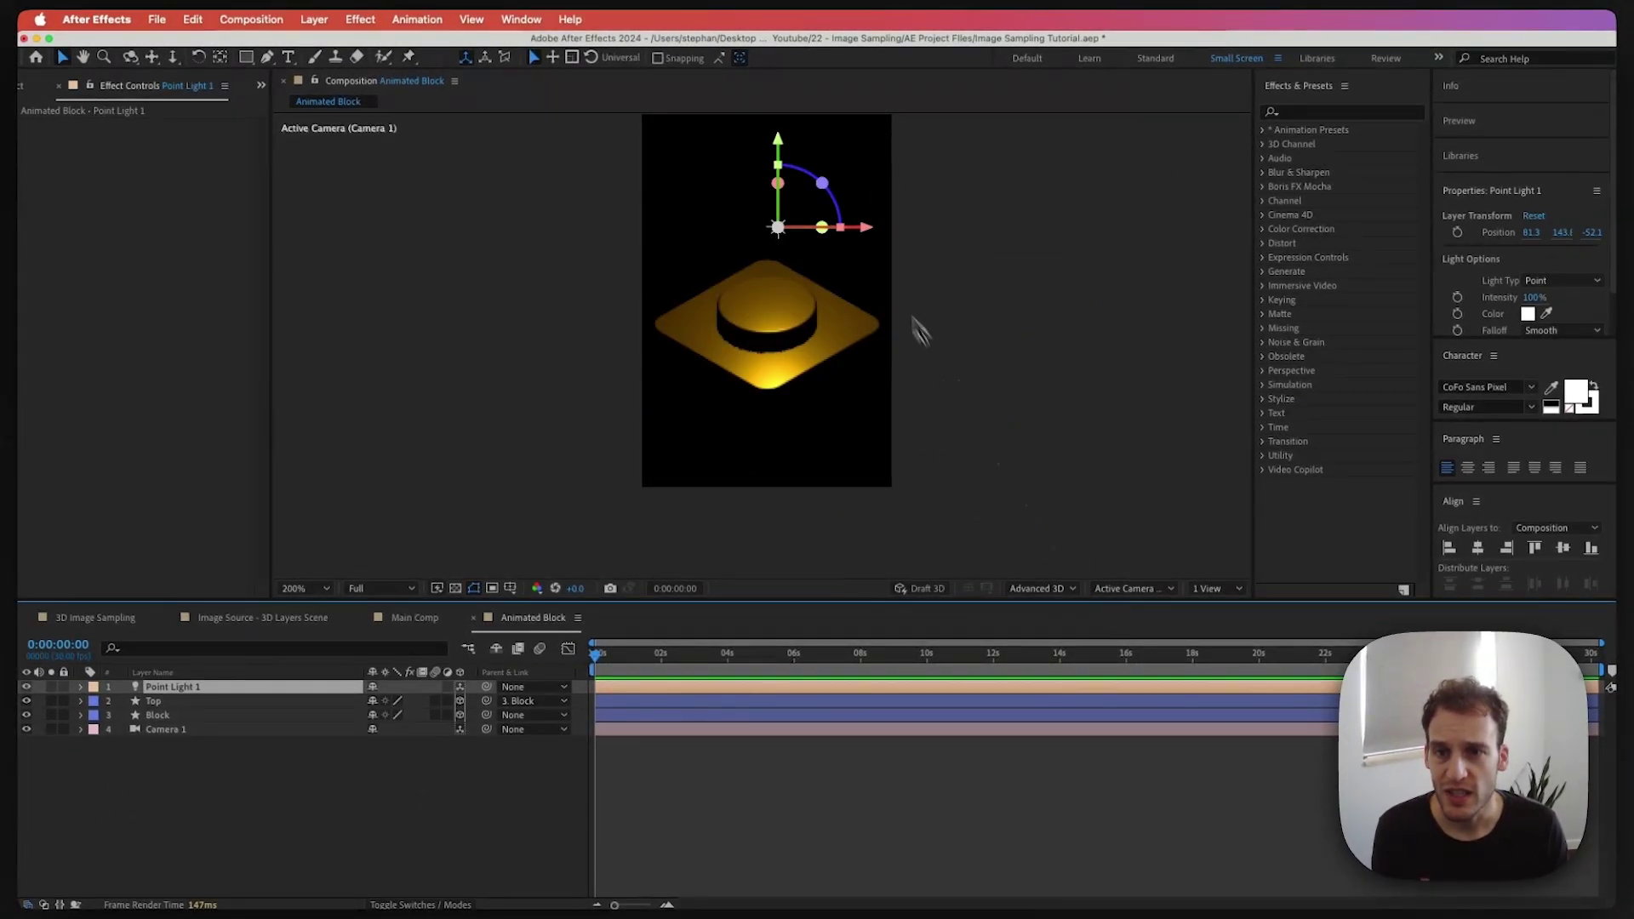
Move the point light up beside the block and toward the camera, to about 148.1, 116.8, -208.1
left_click_drag(861, 235, 921, 107)
left_click_drag(1018, 180, 978, 187)
key("p")
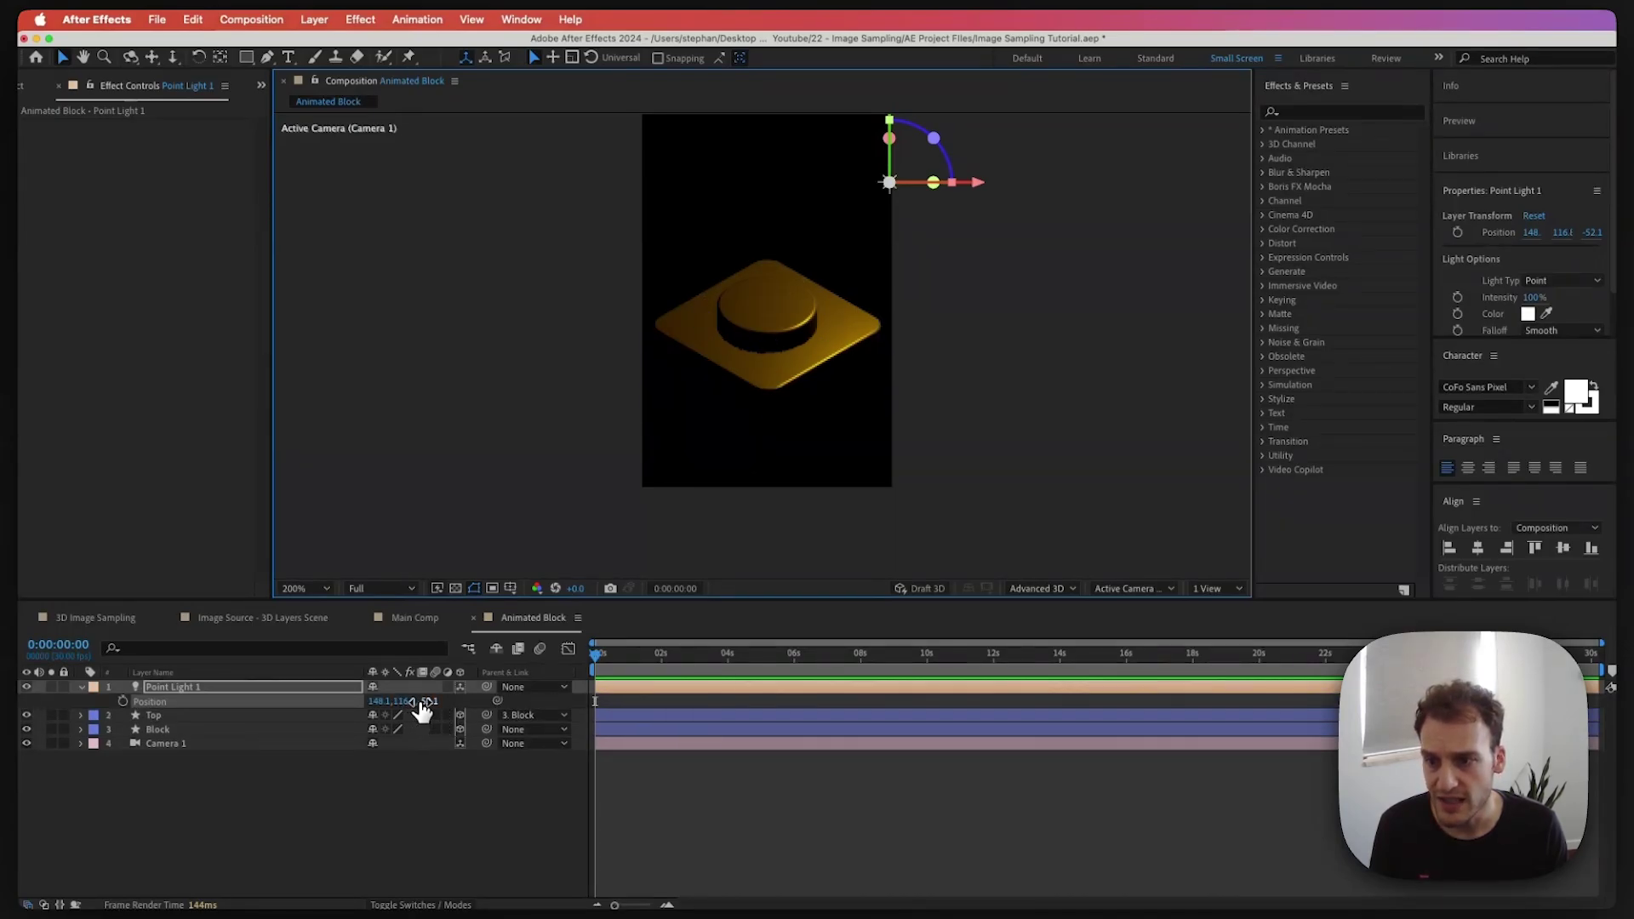
left_click_drag(423, 711, 677, 665)
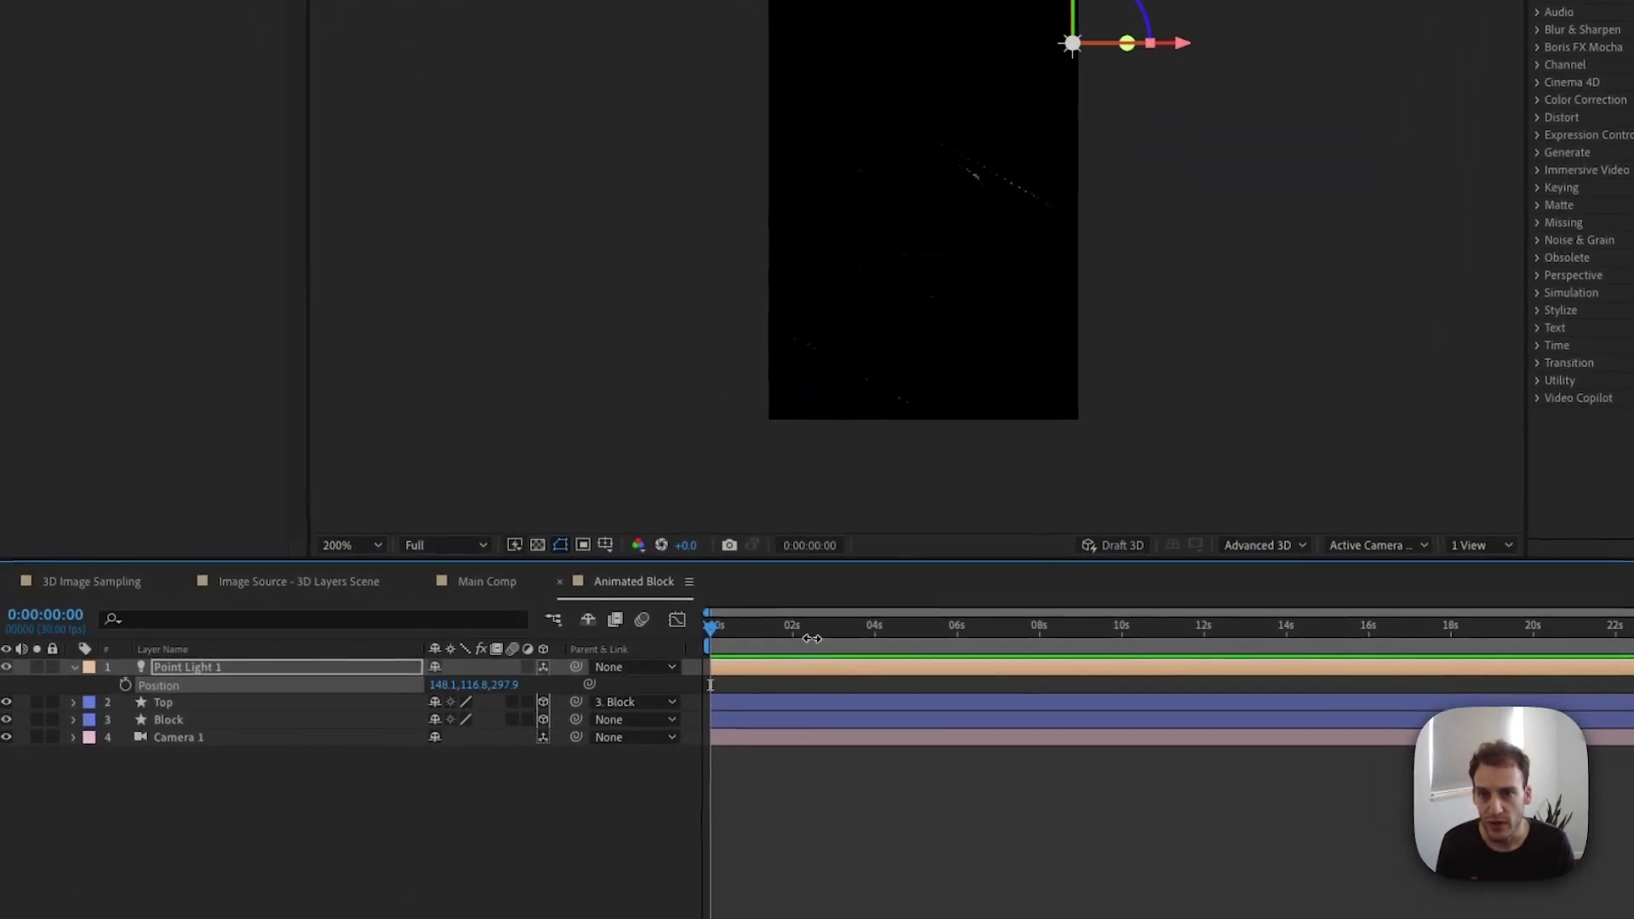
left_click_drag(812, 639, 341, 663)
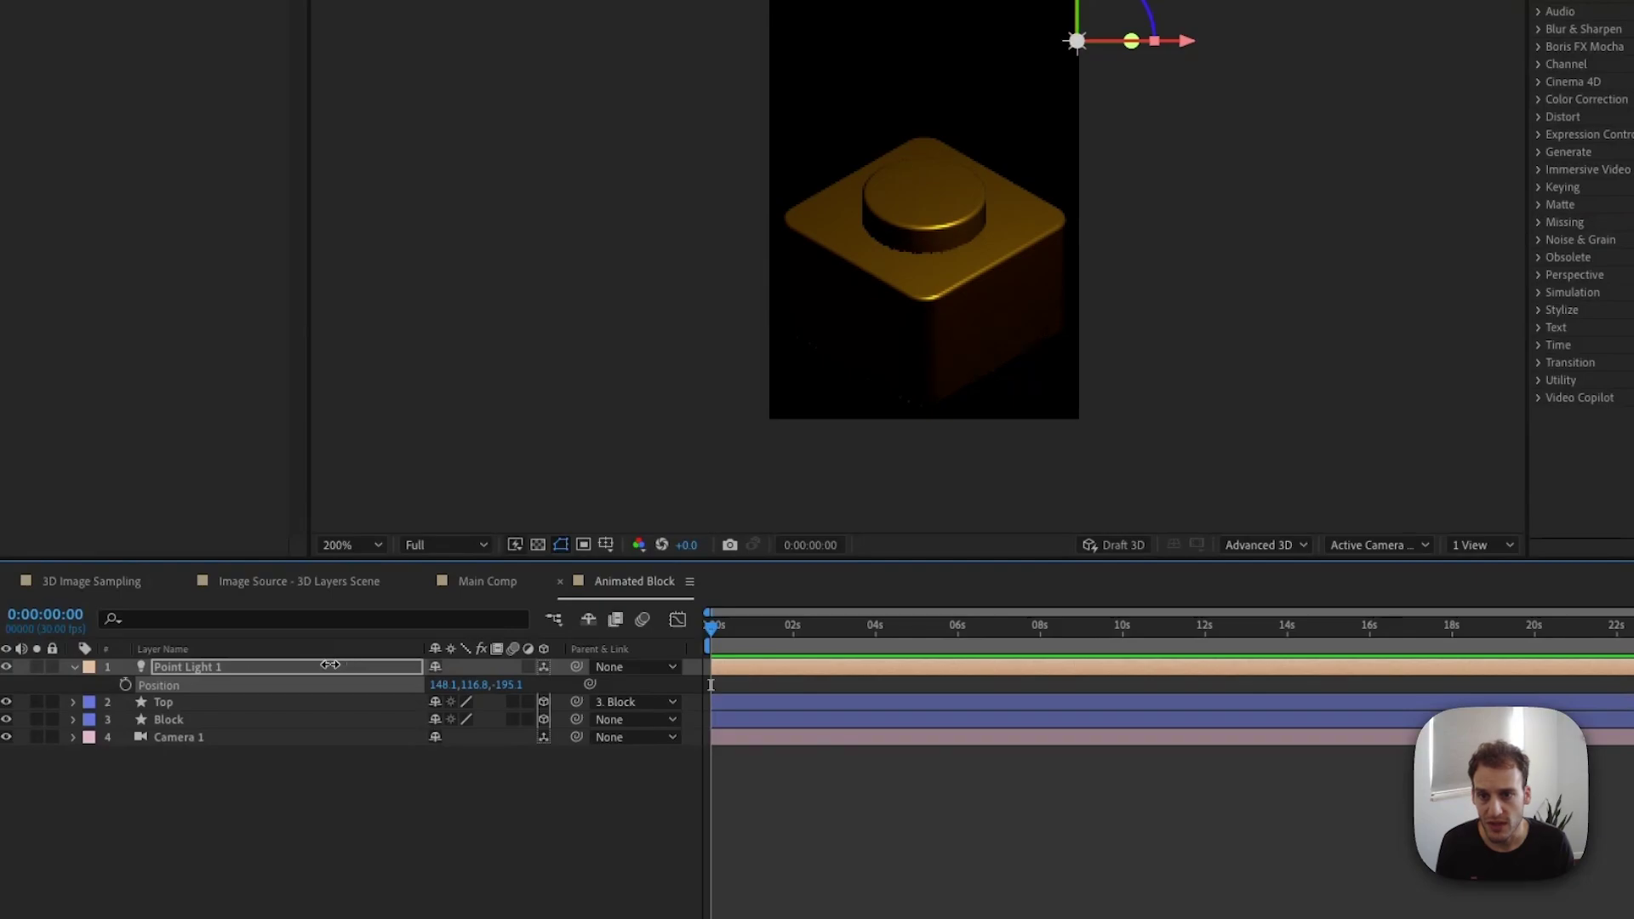
Duplicate the point light to the block's opposite side at an X position of about -90.5 and raise the copy's intensity
left_click(319, 666)
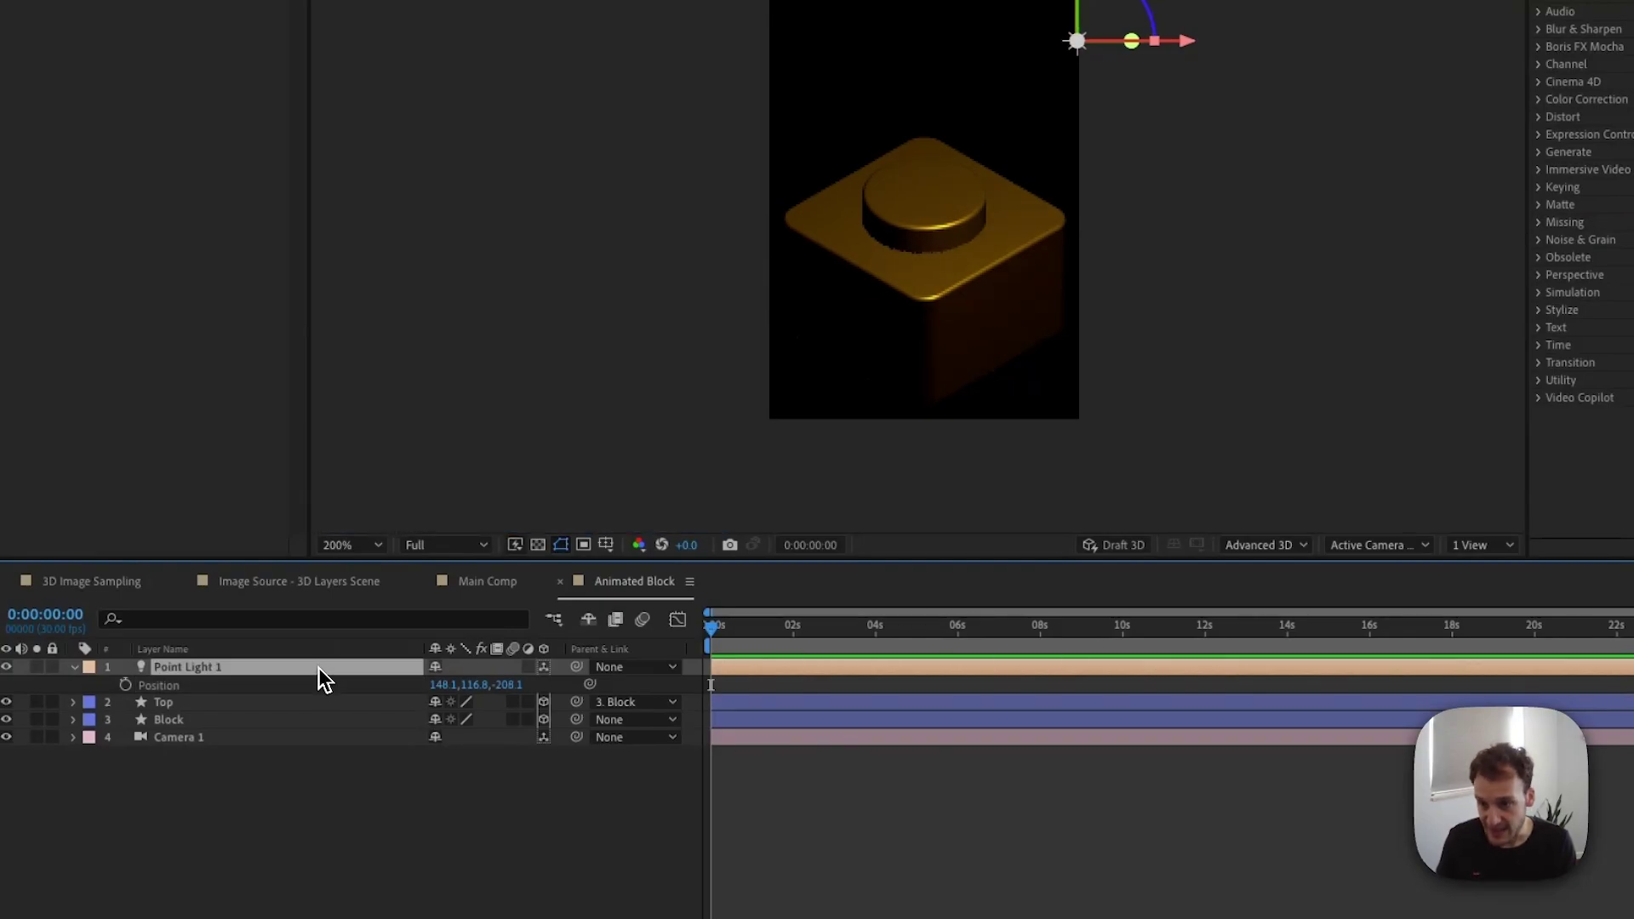
key("super+d")
left_click_drag(1188, 40, 729, 42)
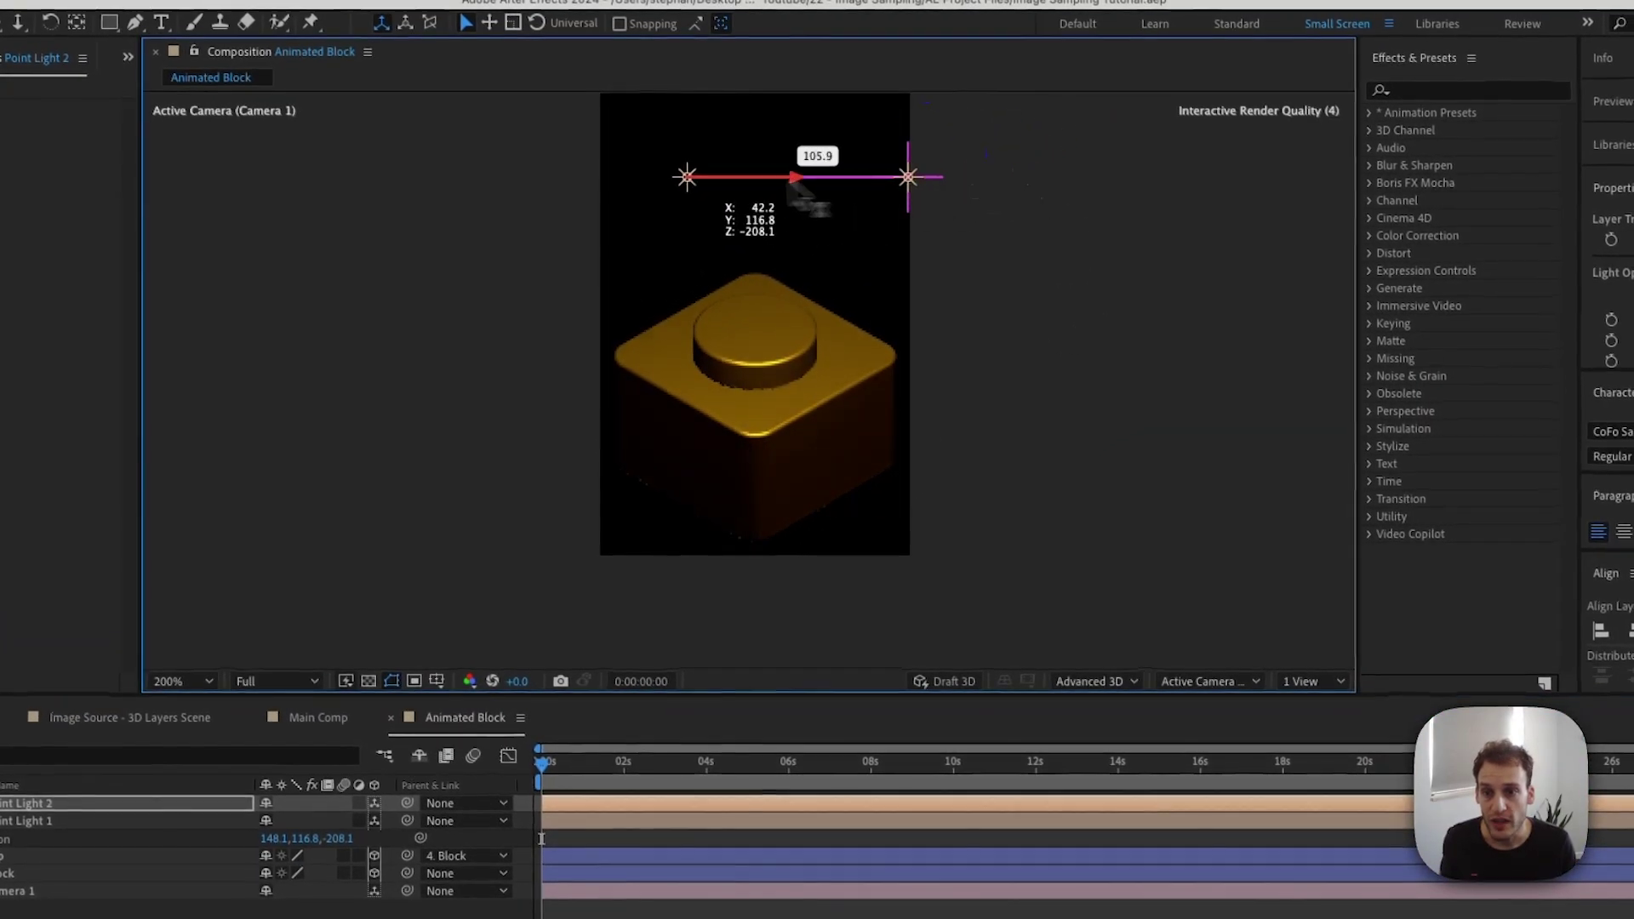
left_click_drag(560, 179, 518, 179)
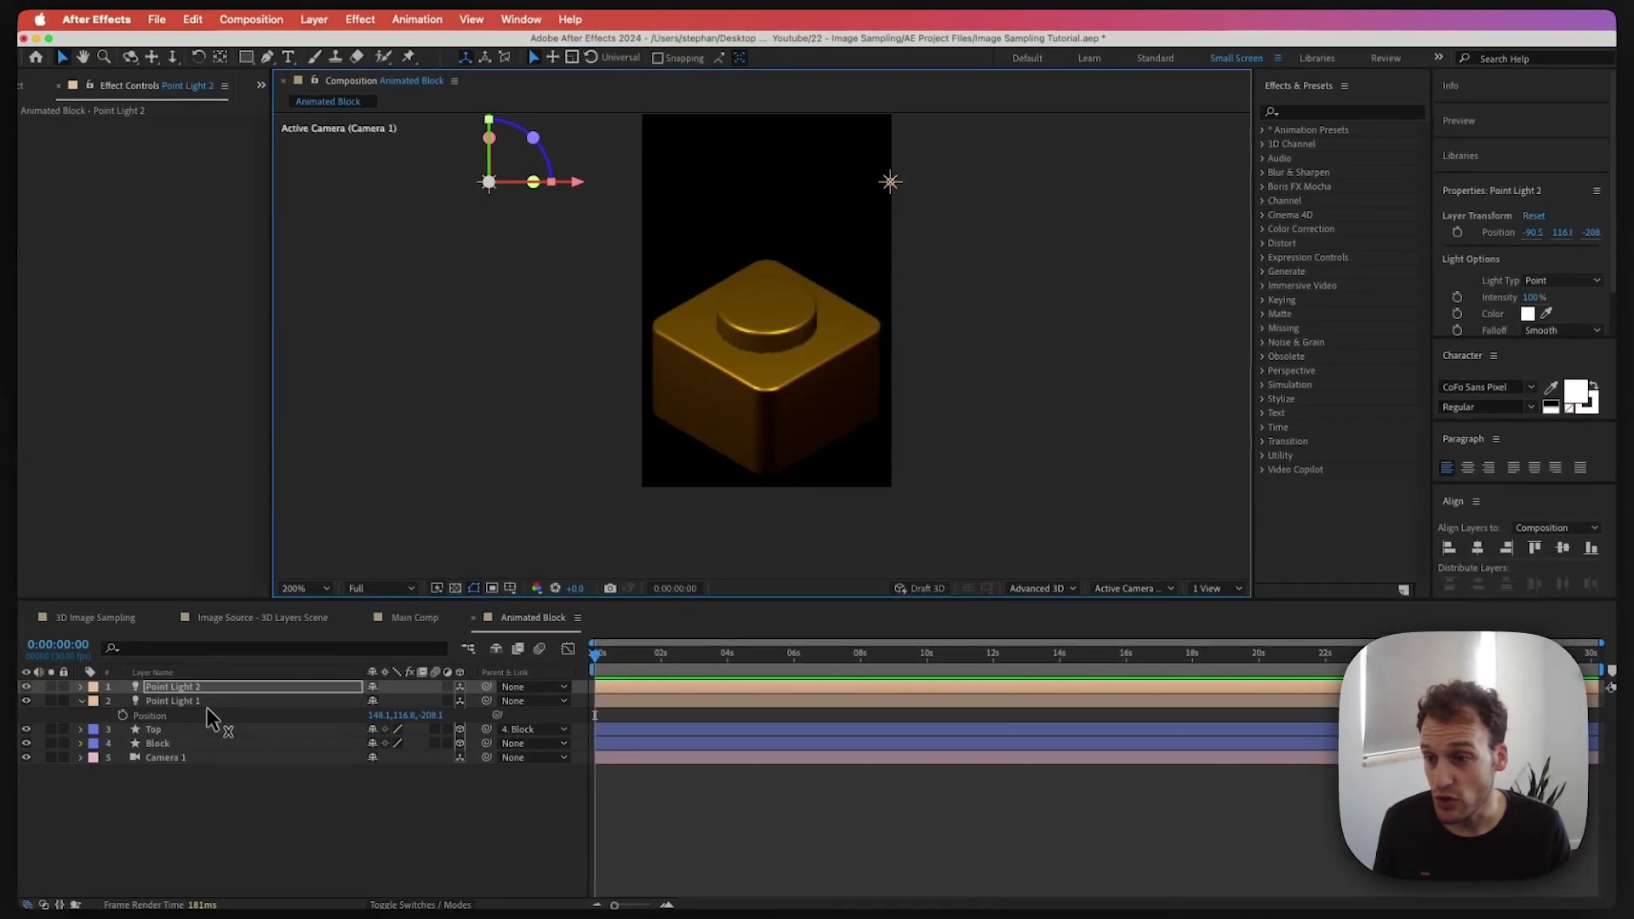
key("t")
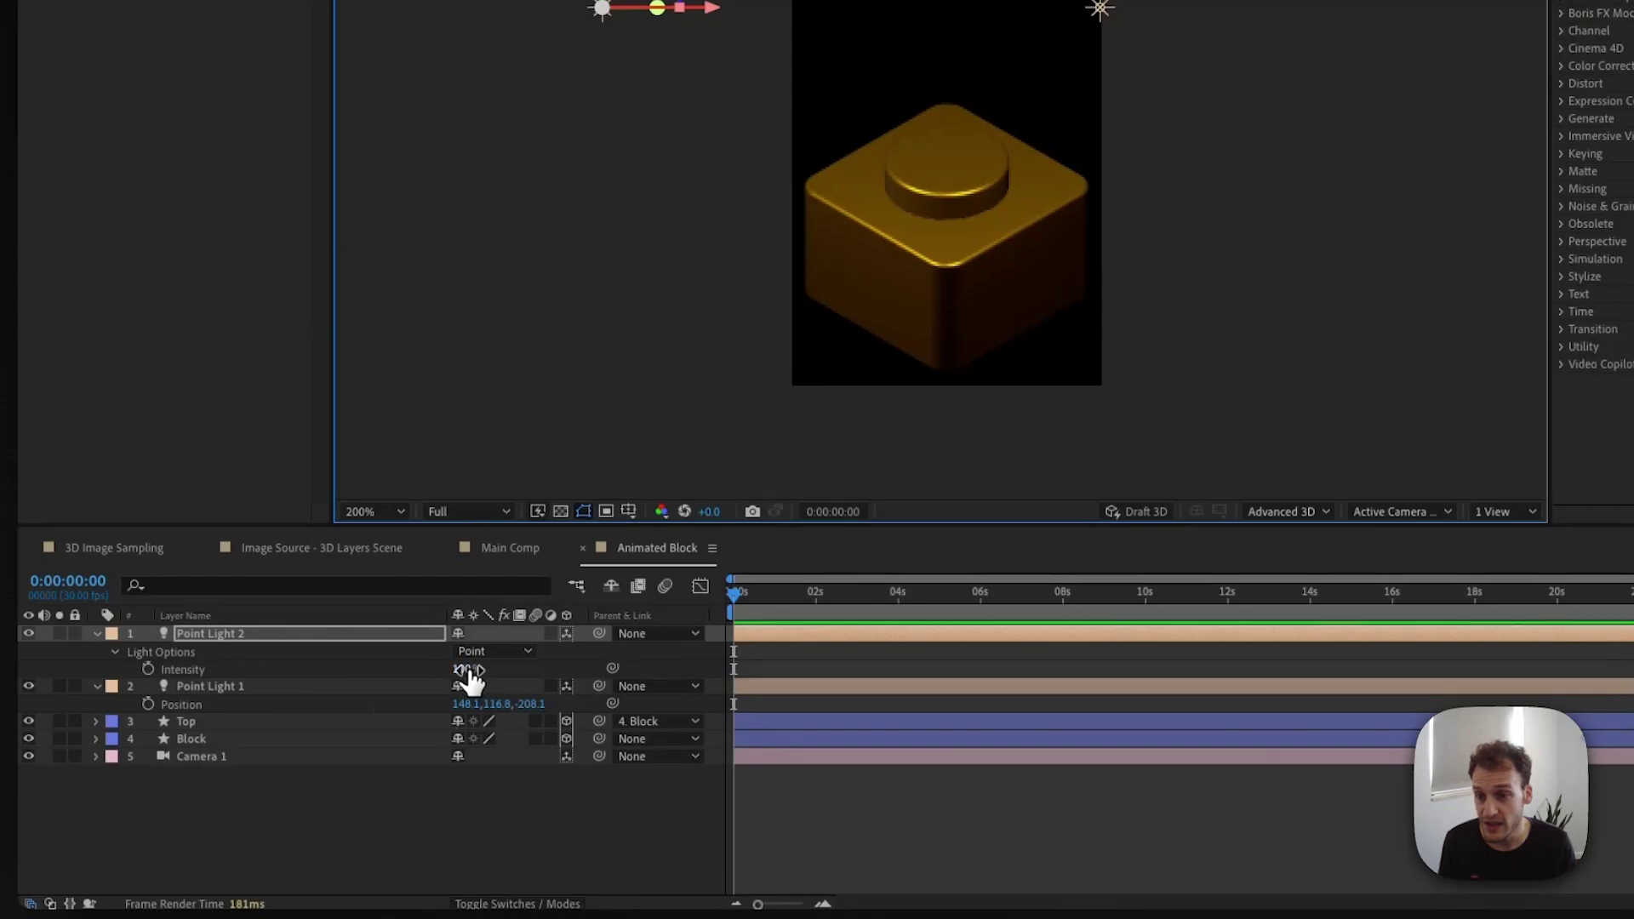
left_click_drag(467, 669, 521, 673)
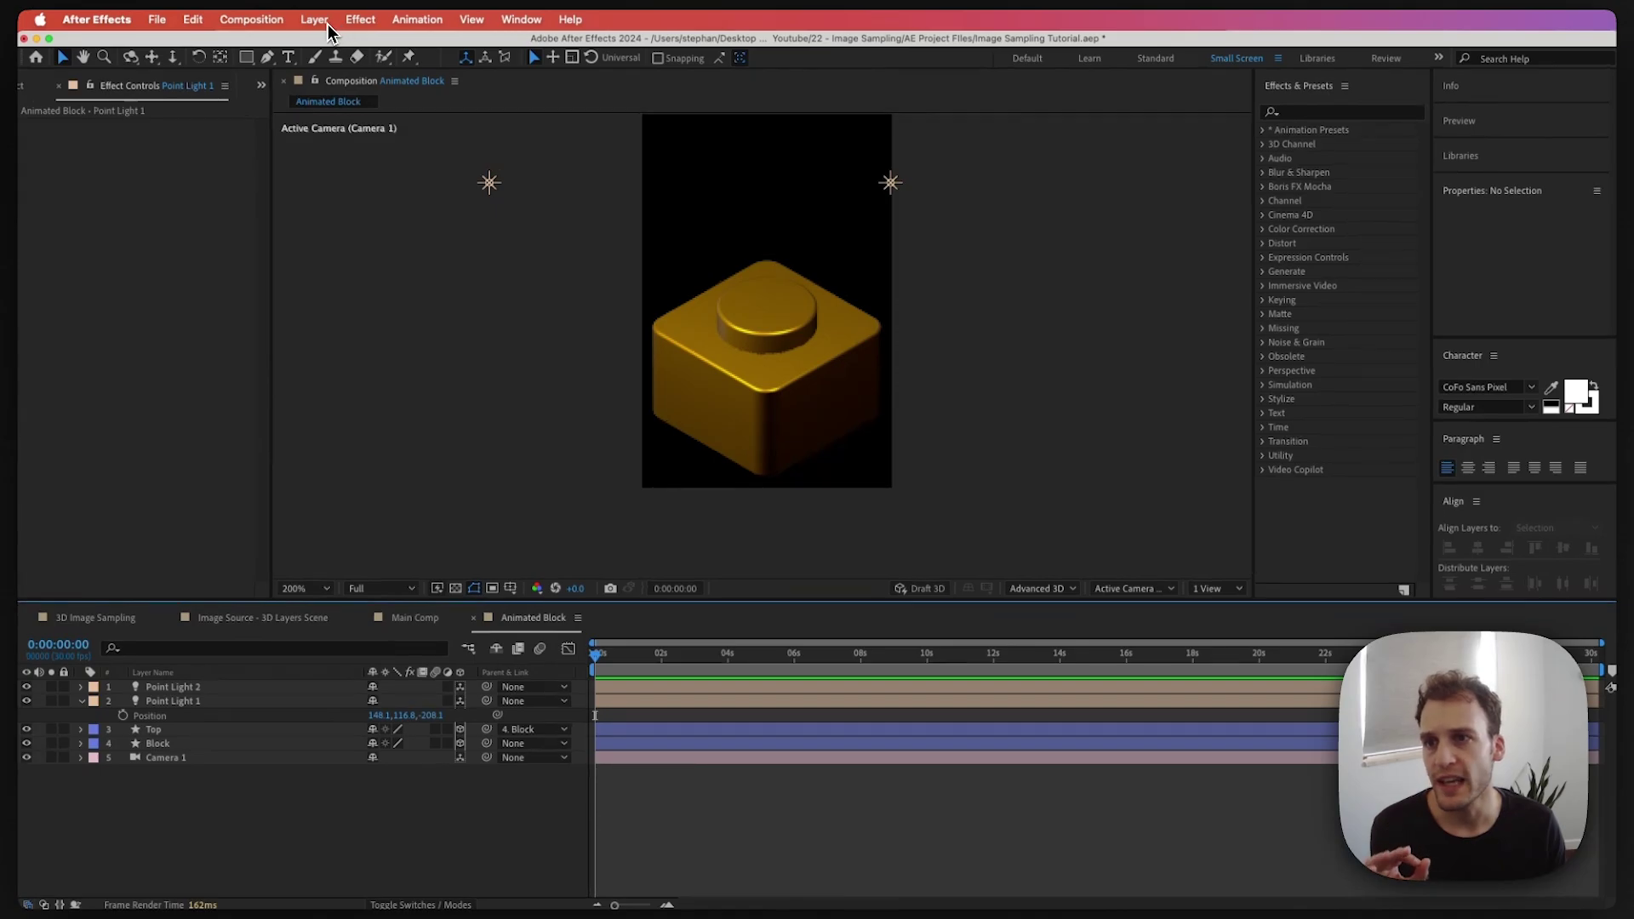
Add an Environment light with 100% intensity and cast shadows, and rotate it to about 34° on X and -29° on Y
left_click(323, 19)
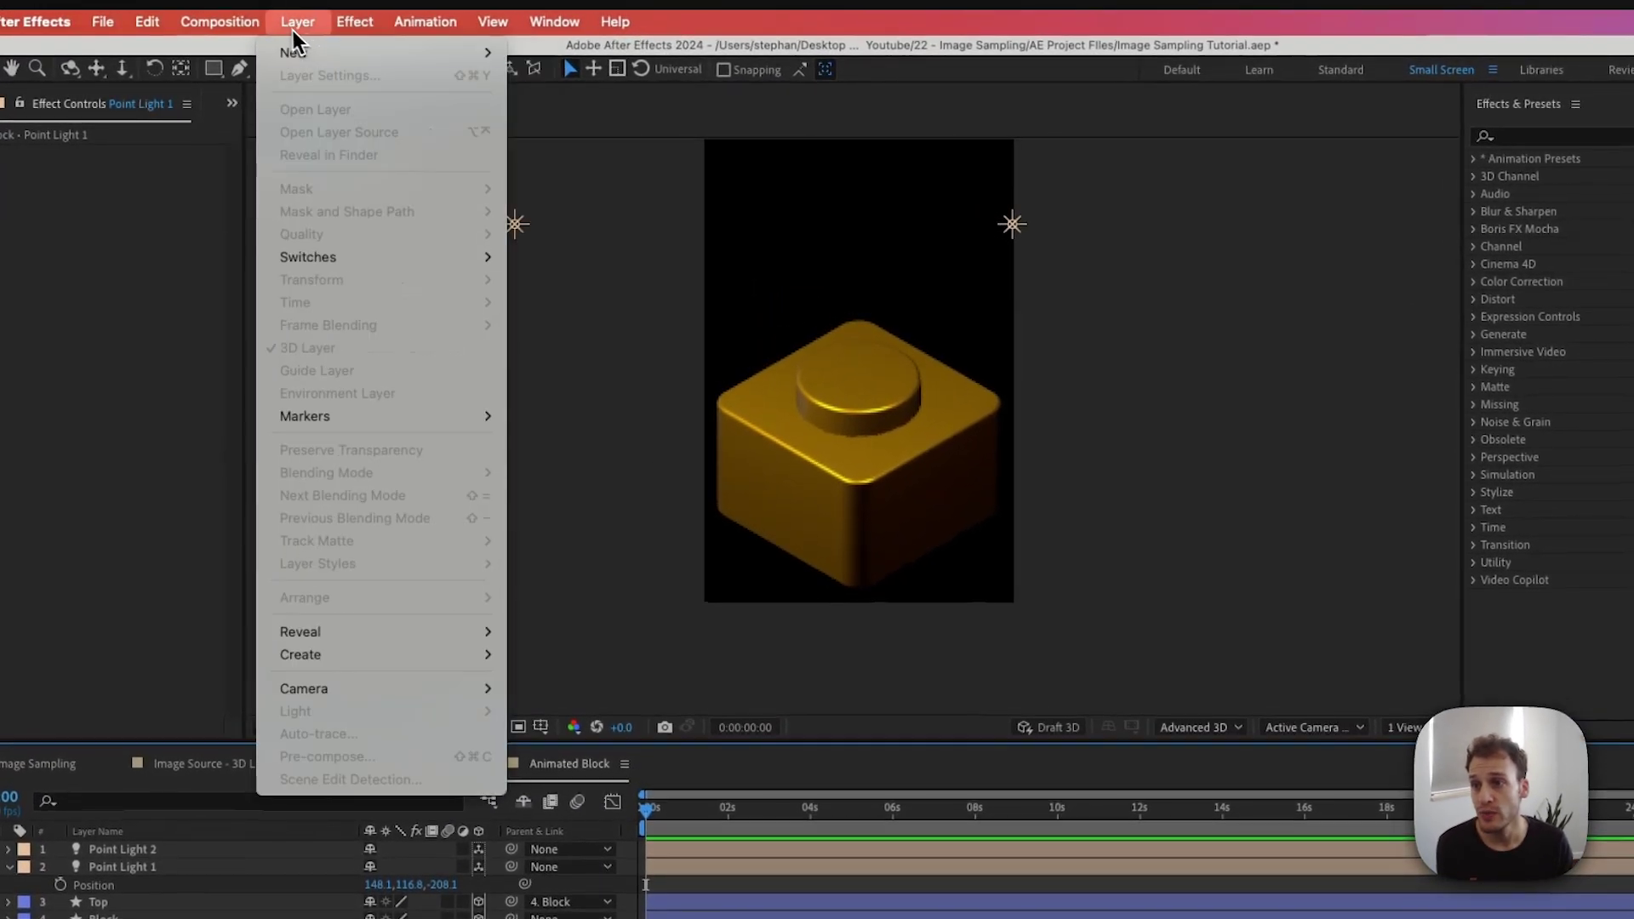
left_click(532, 94)
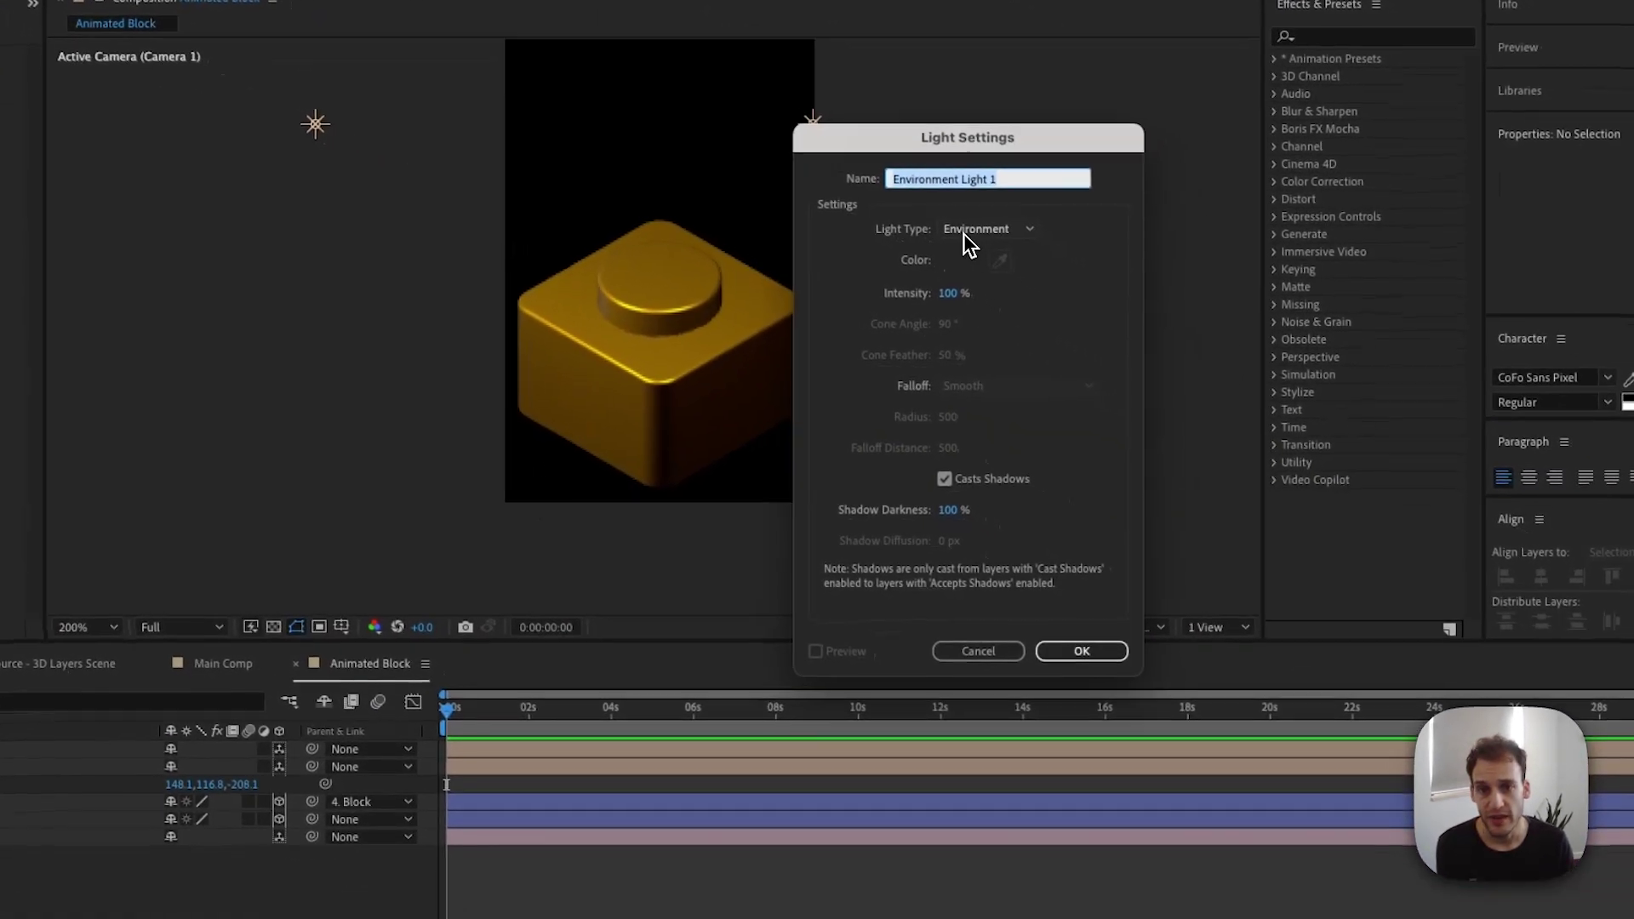
left_click(1187, 329)
left_click(987, 338)
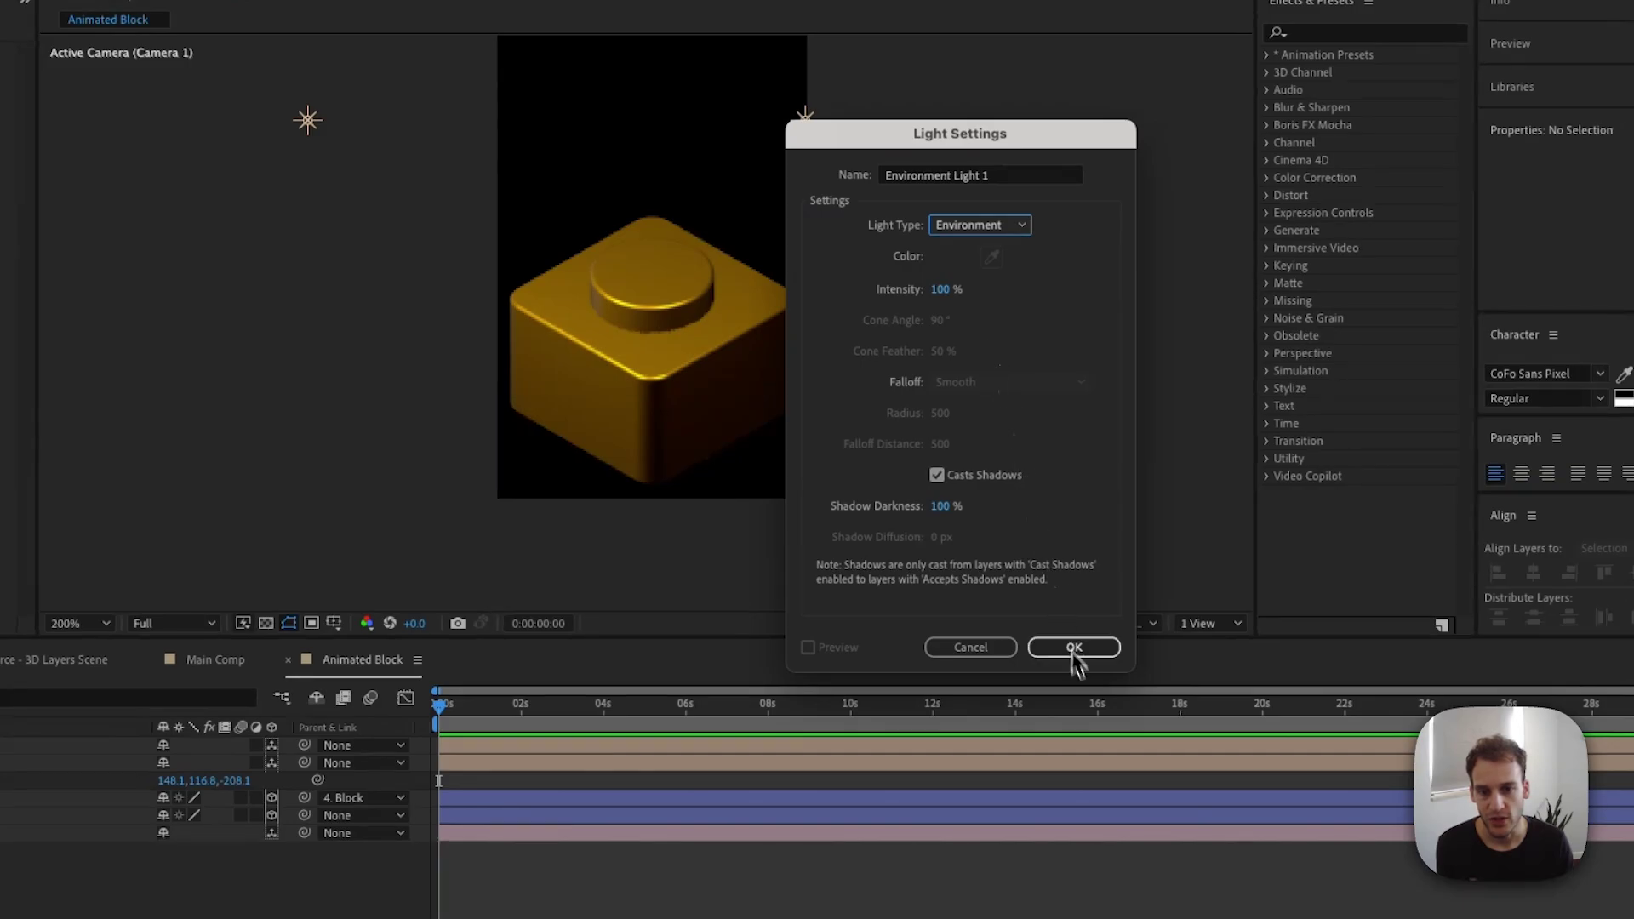
left_click(1074, 649)
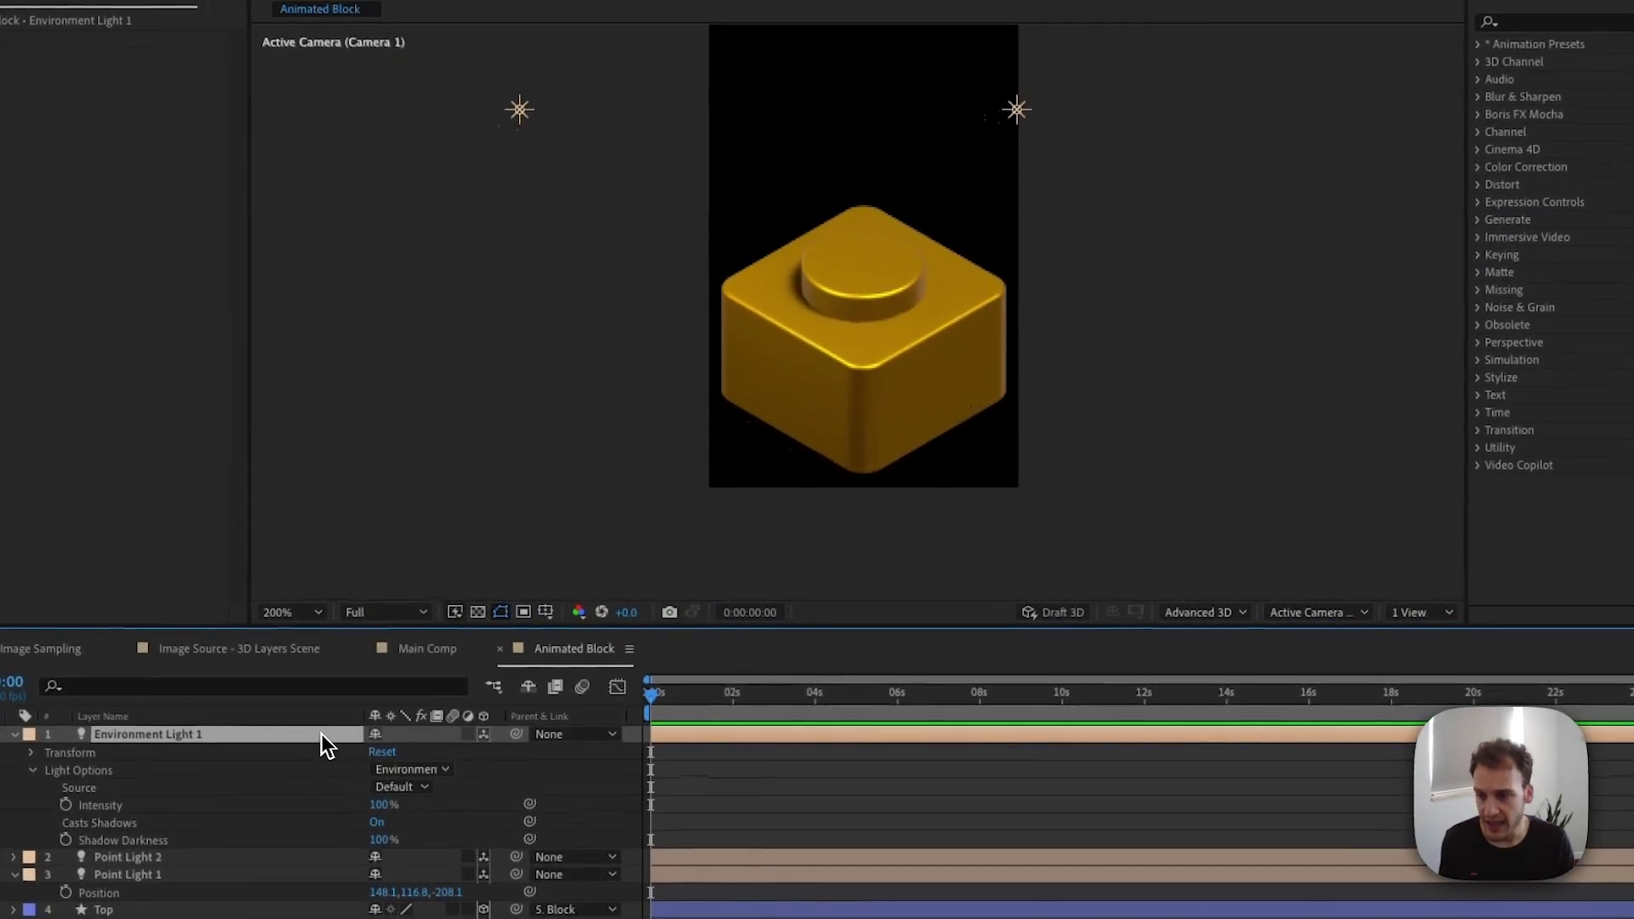
key("r")
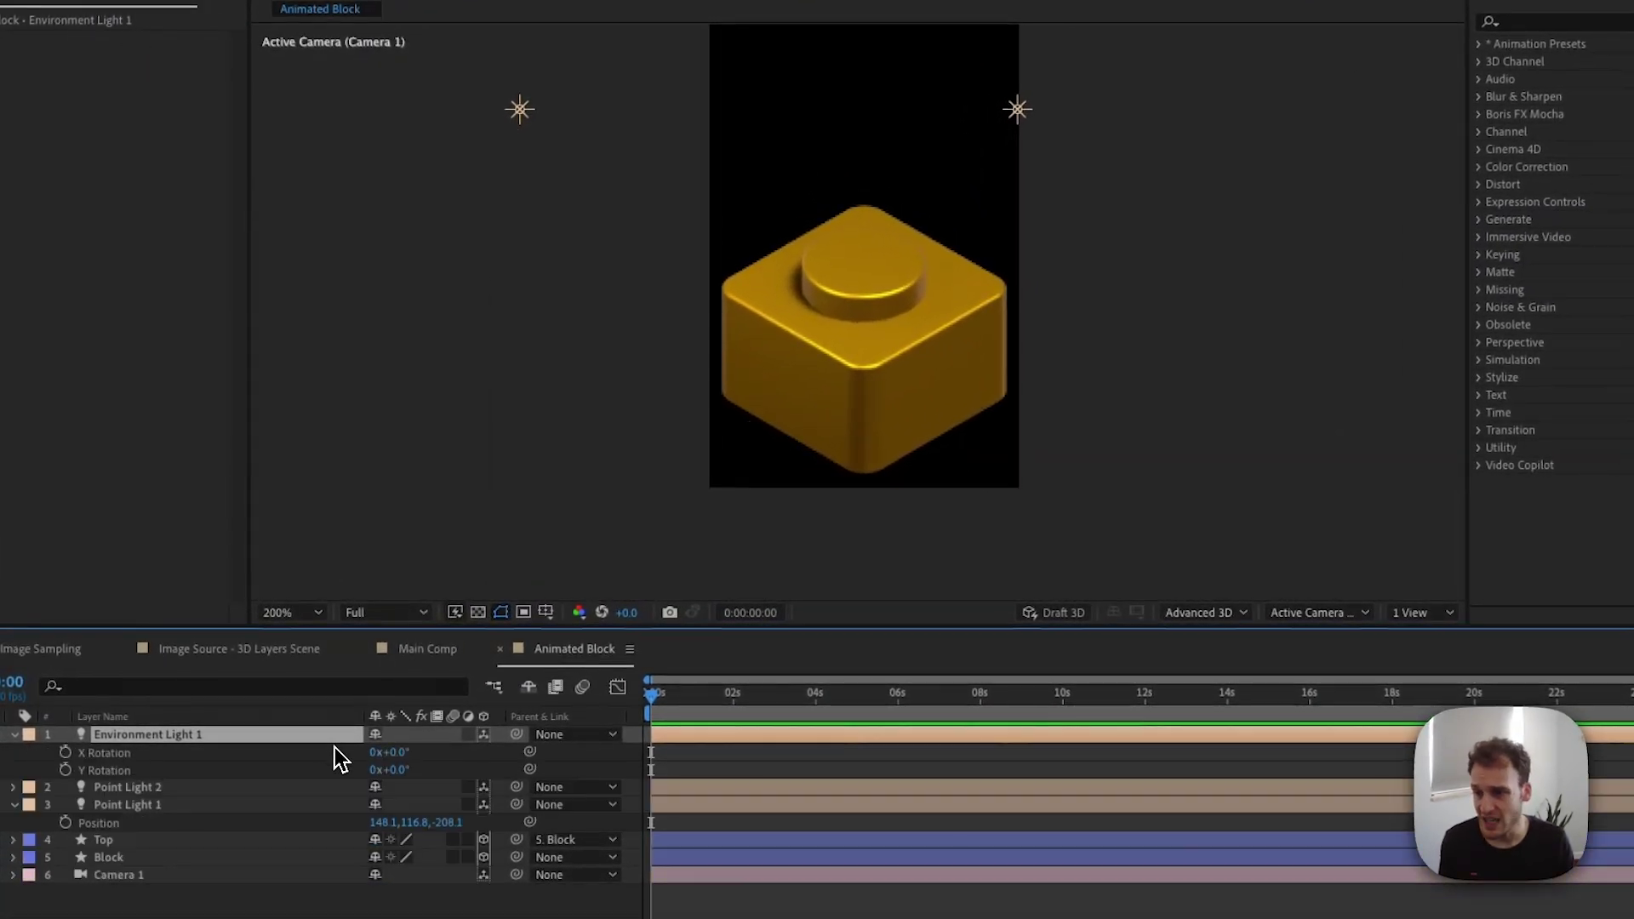
left_click_drag(398, 754, 321, 754)
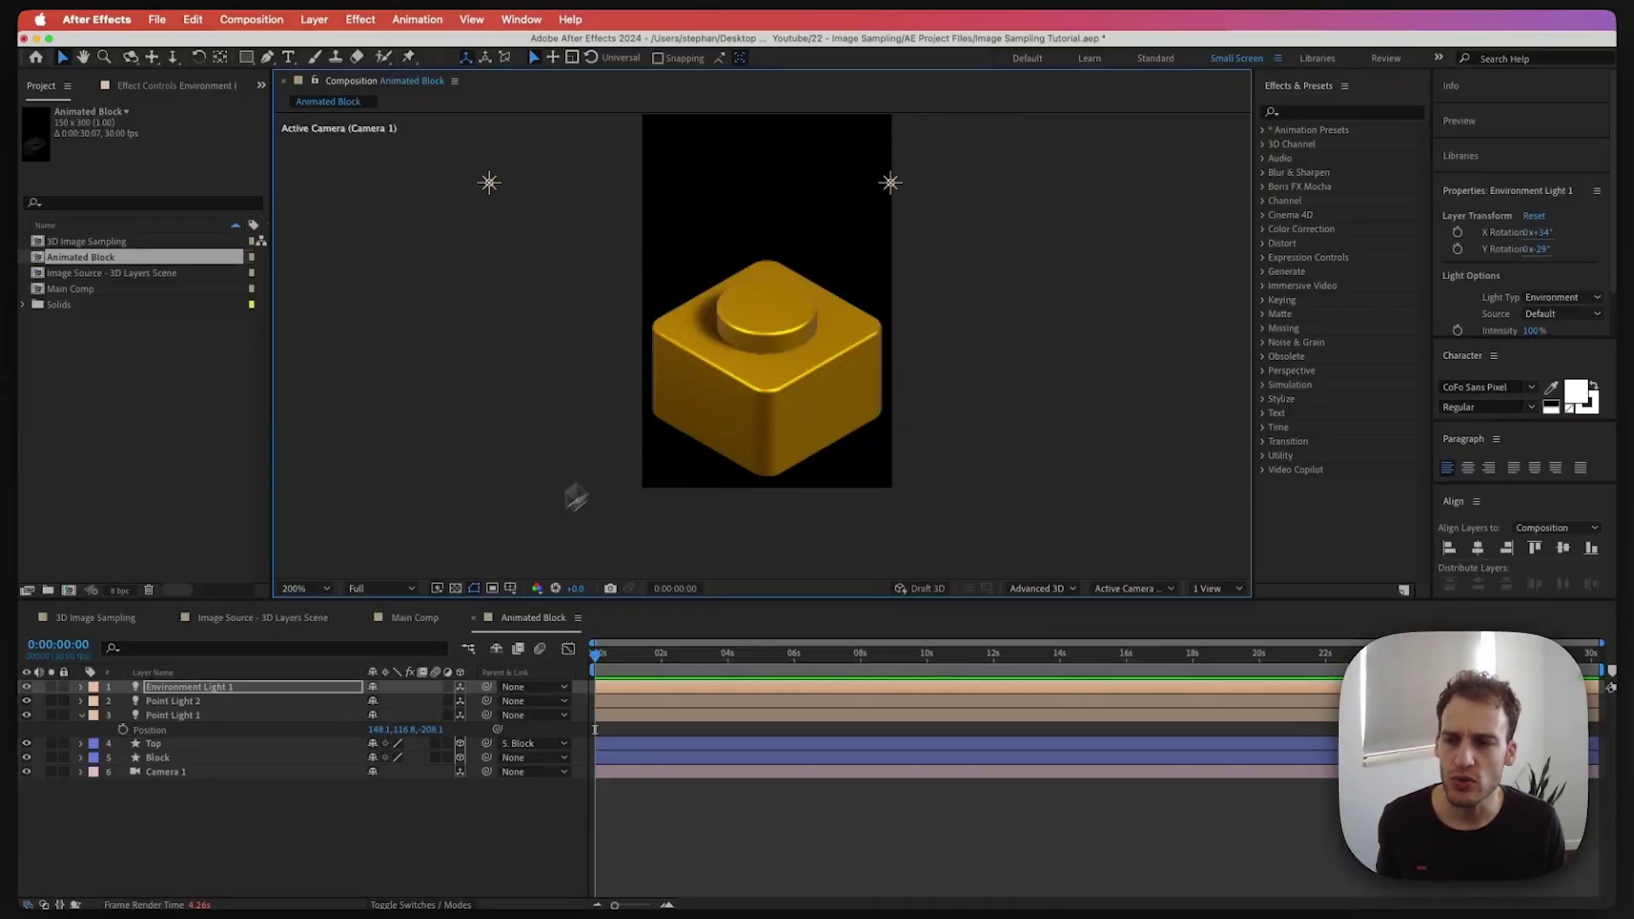
Switch to Main Comp and review its composition settings for size, frame rate and duration
left_click(439, 618)
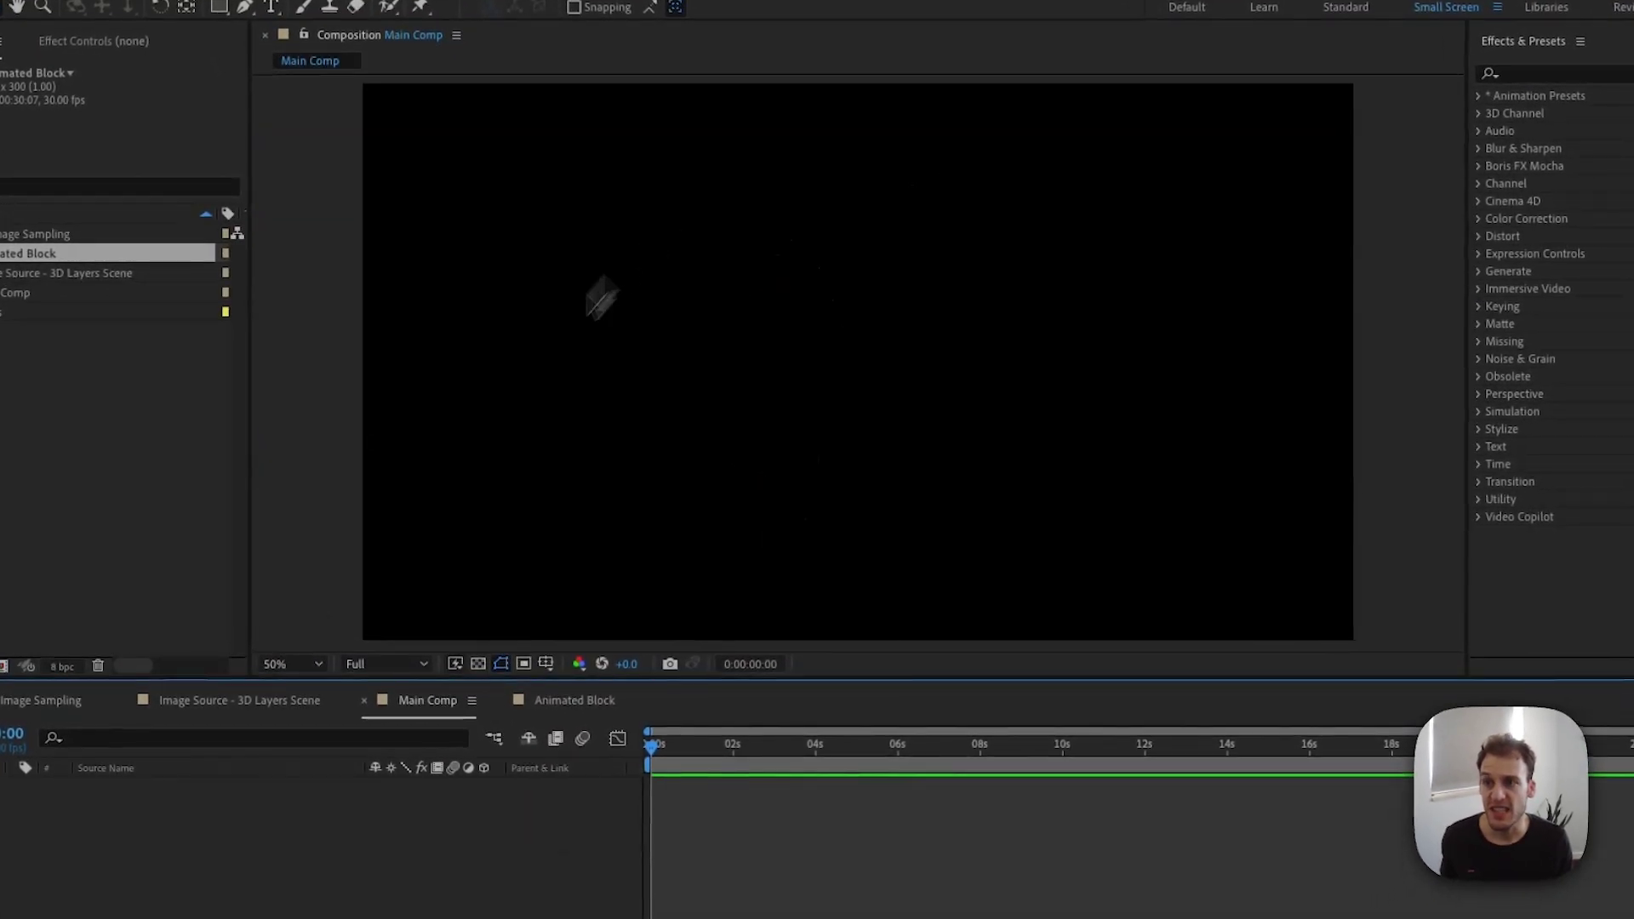
left_click(280, 7)
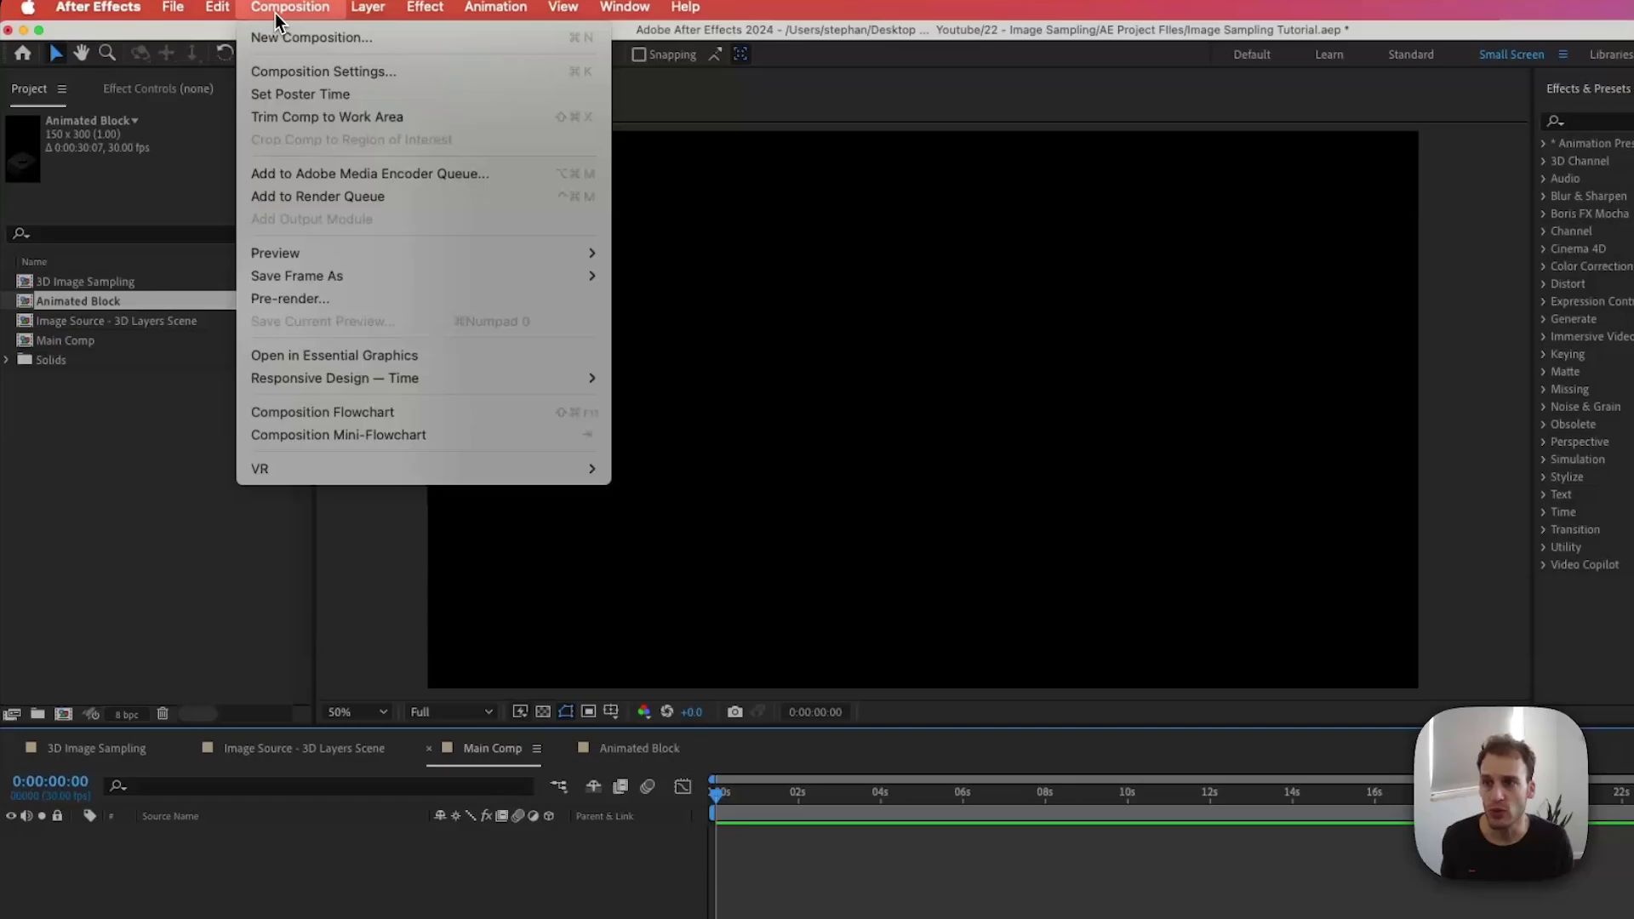
left_click(307, 71)
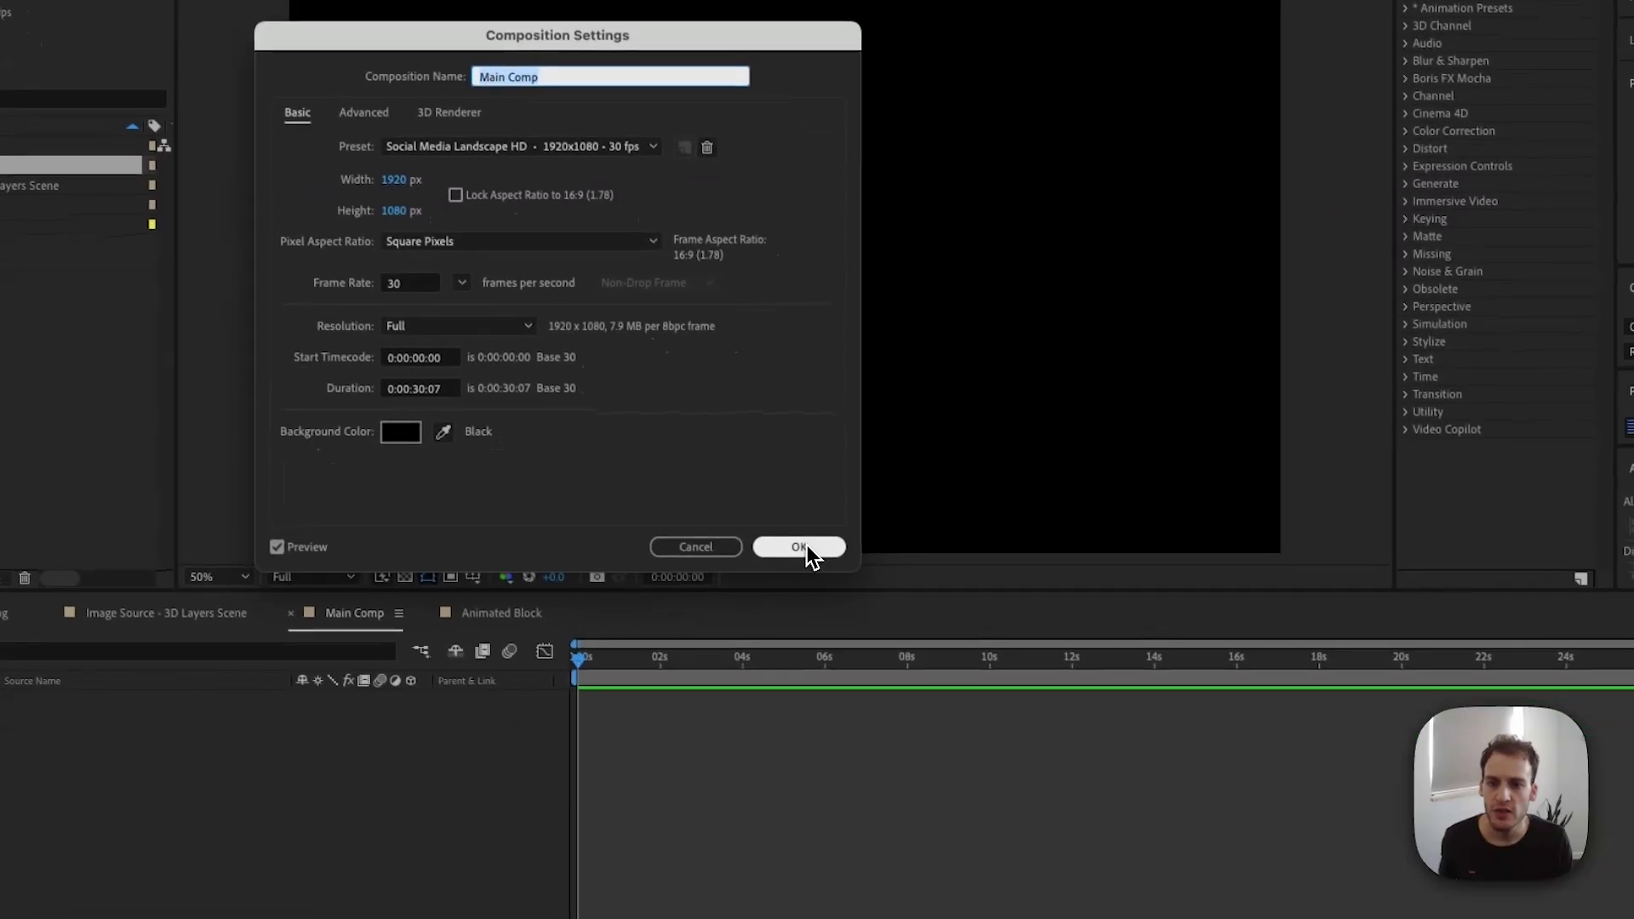
left_click(943, 684)
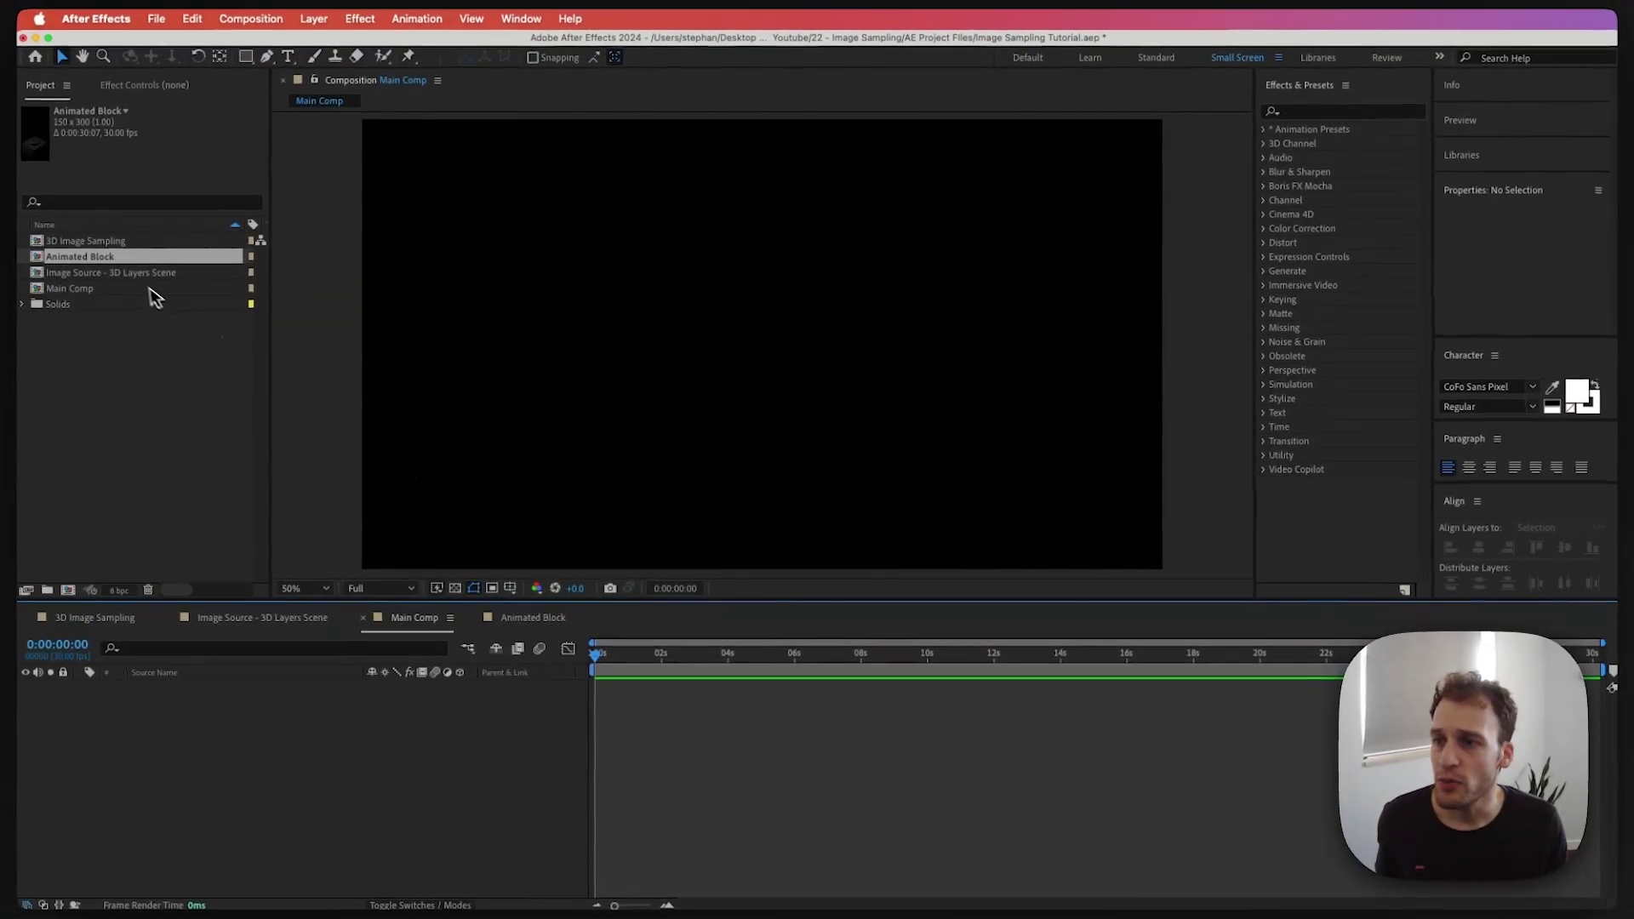
Place the Animated Block composition in Main Comp as a layer and set its scale to 80%
left_click_drag(106, 259, 402, 739)
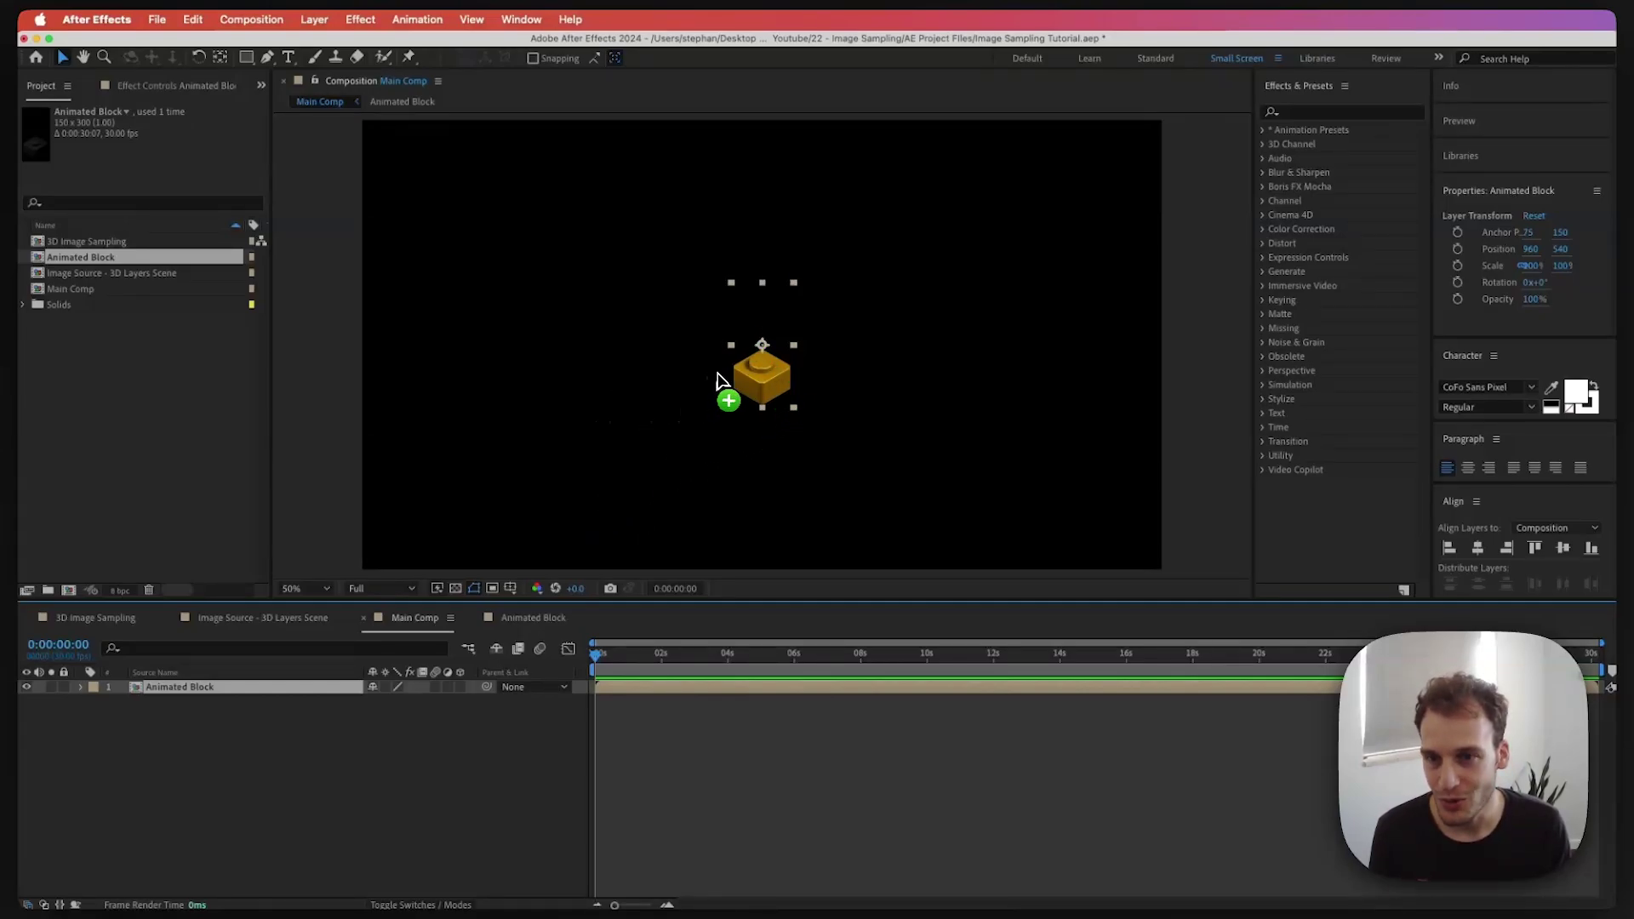
key("s")
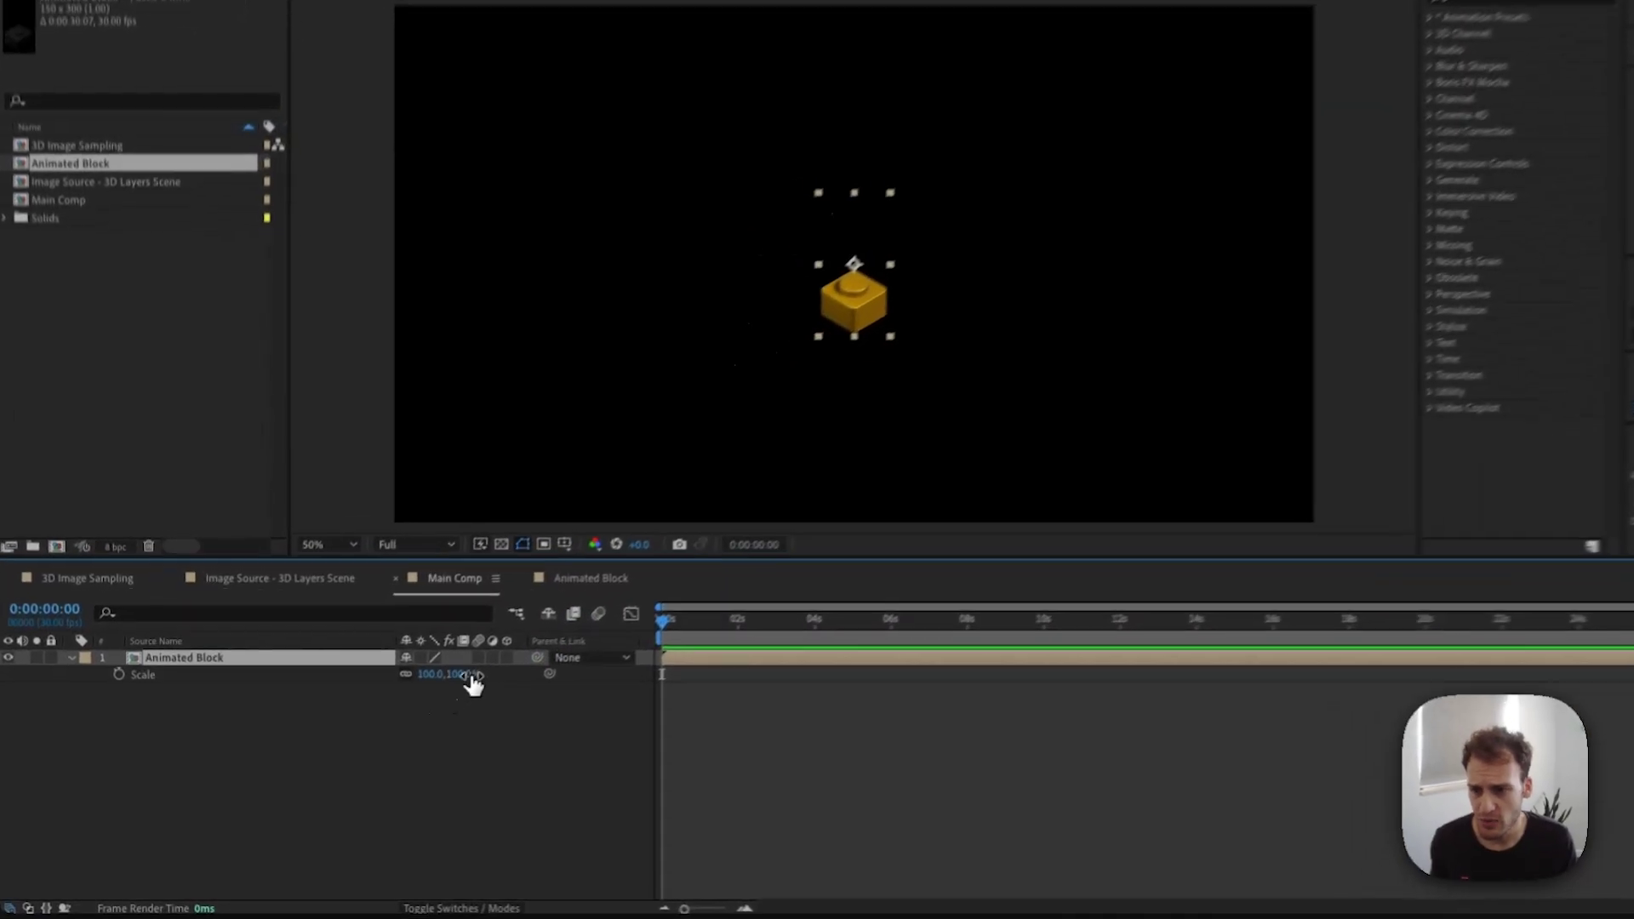
left_click(426, 702)
type("80")
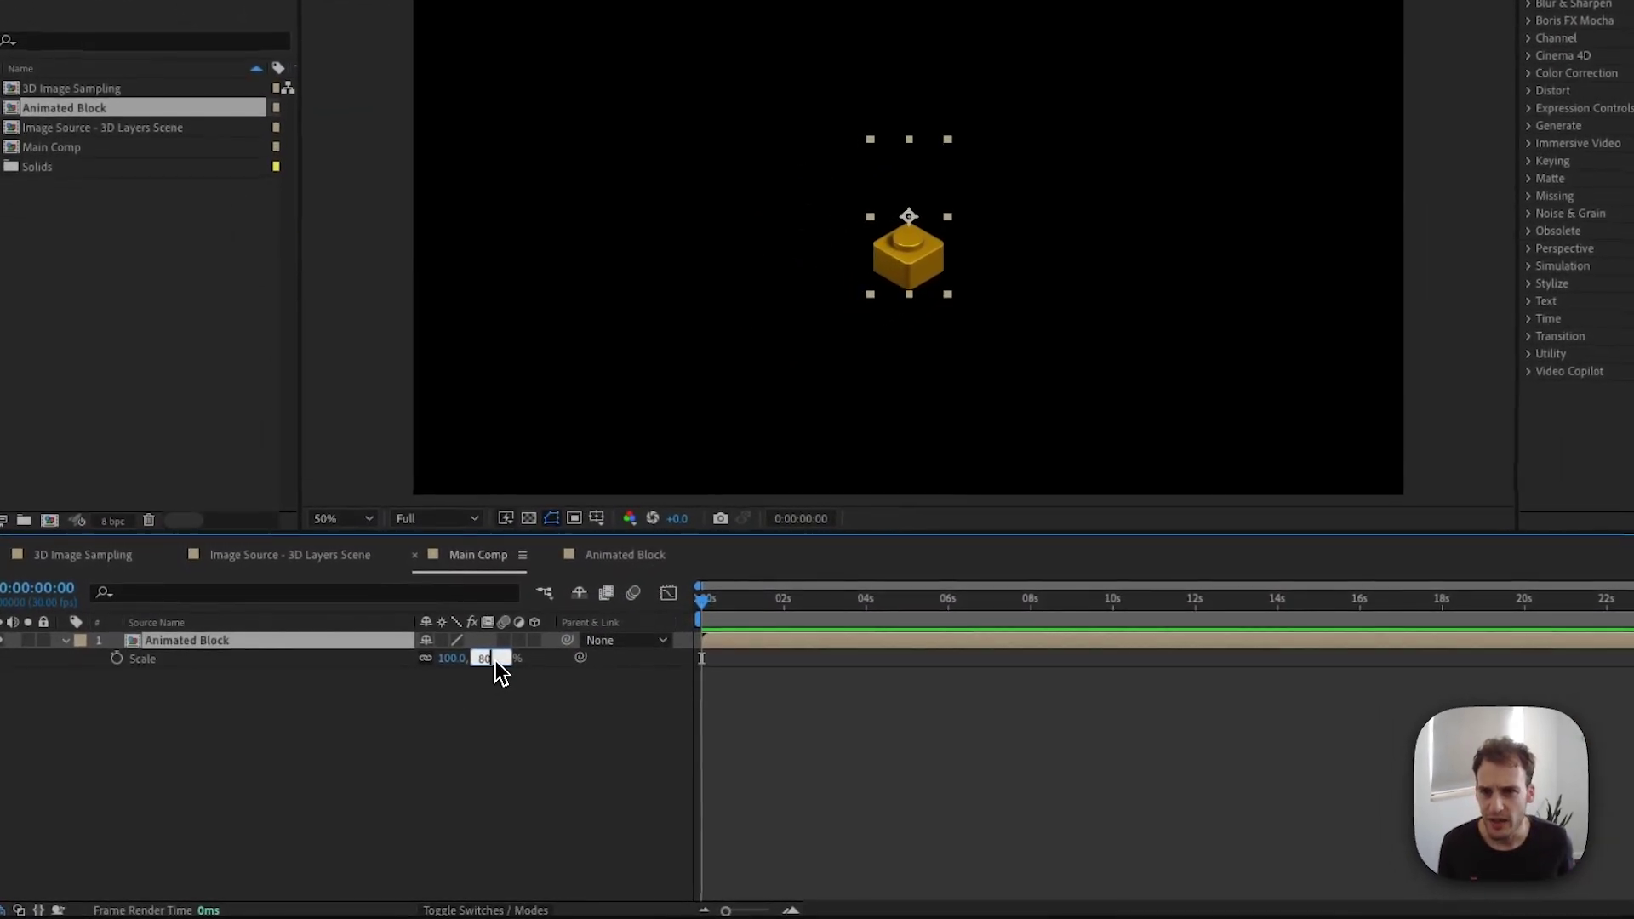
key("Return")
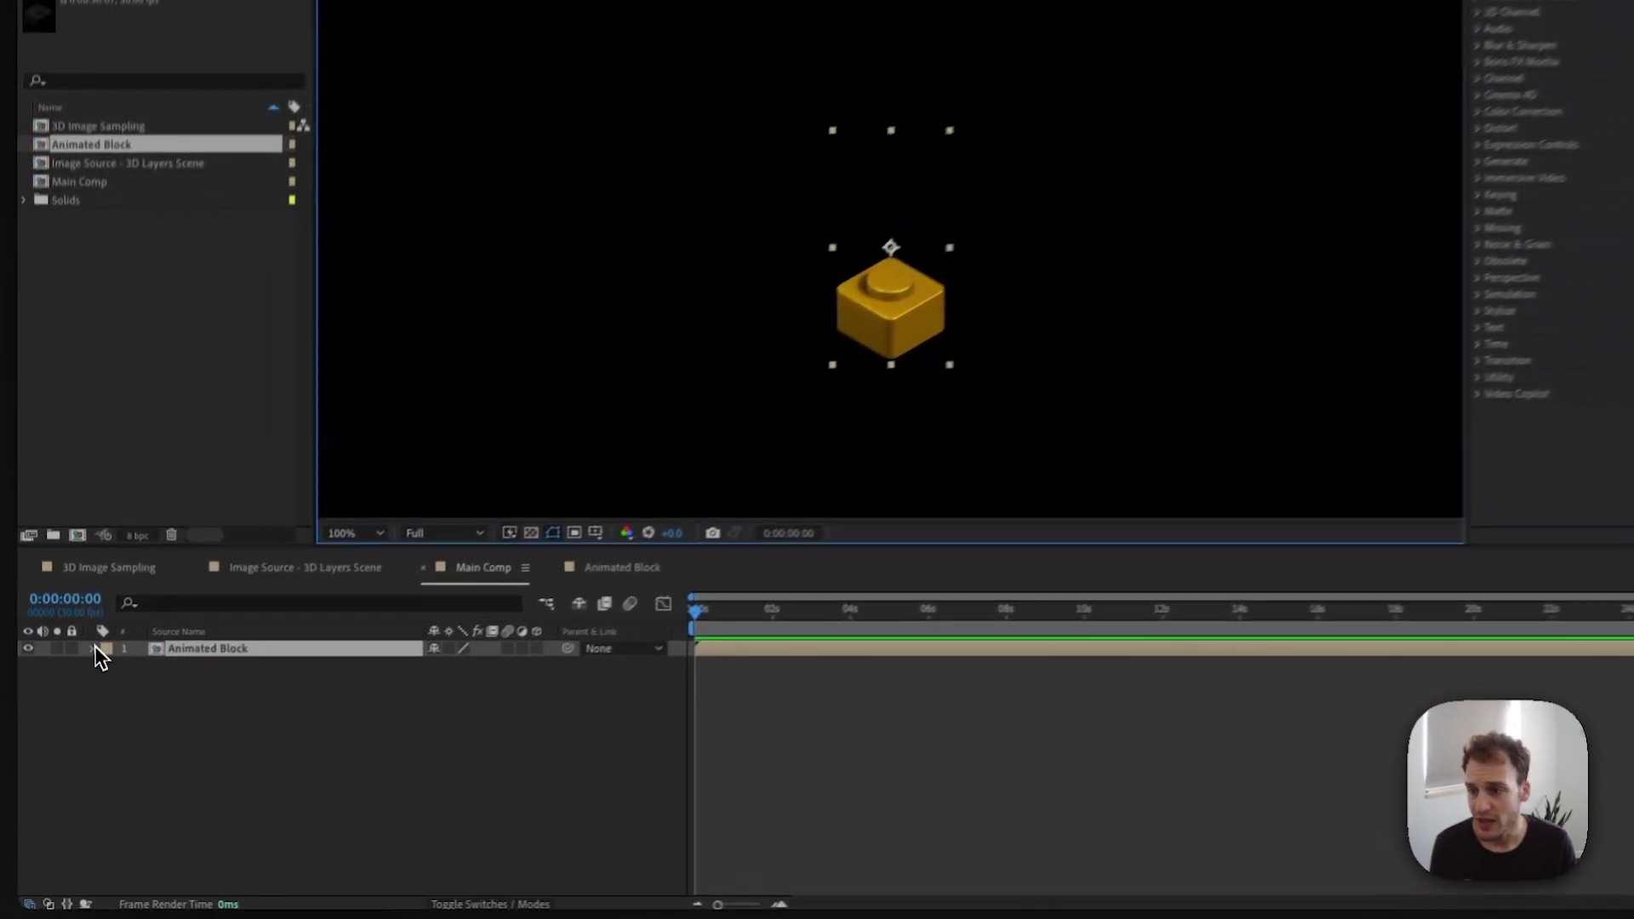
Lower the Animated Block layer's anchor point onto the block, to 75, 202
left_click(92, 650)
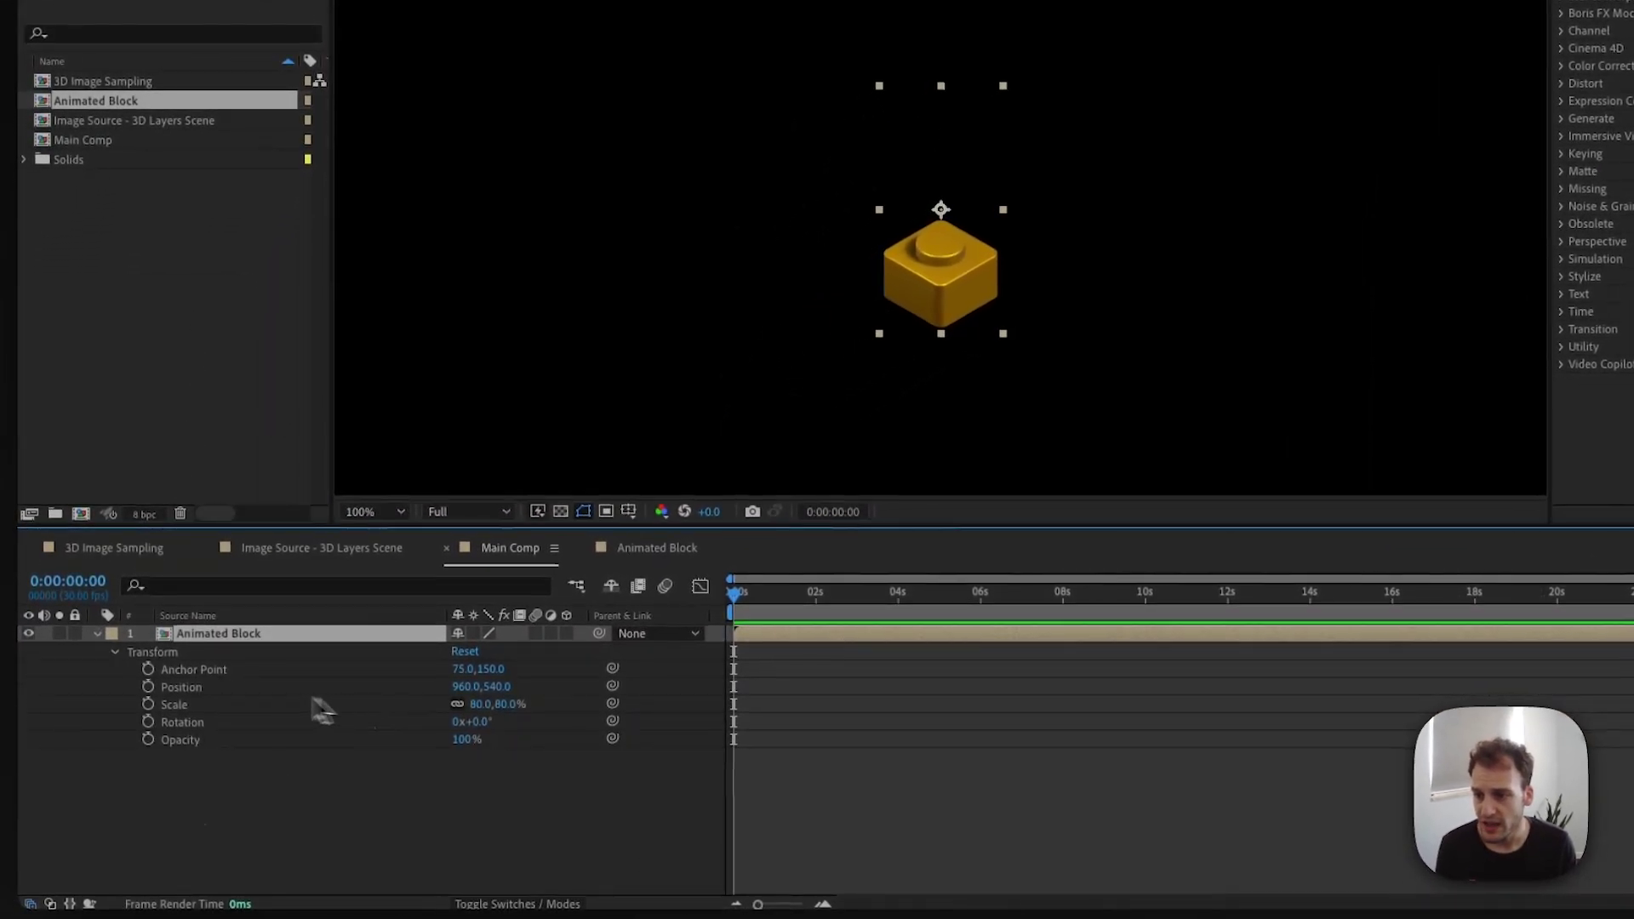
left_click_drag(489, 669, 550, 665)
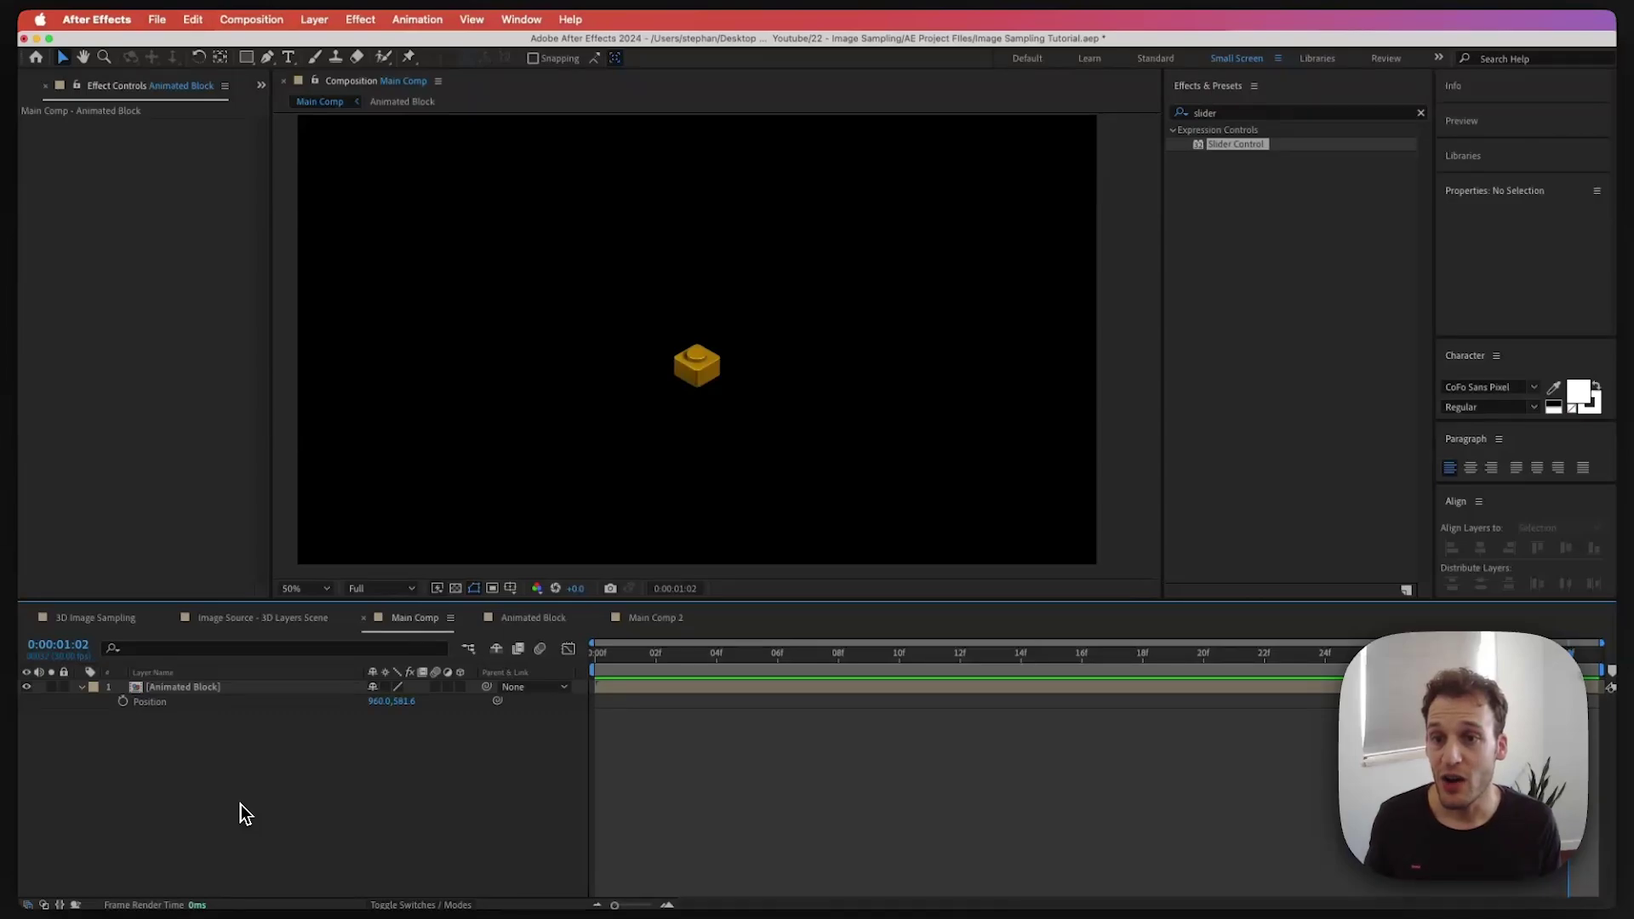
Try out a manually placed duplicate of the block layered behind the original, and delete that duplicate
left_click(710, 370)
key("super+d")
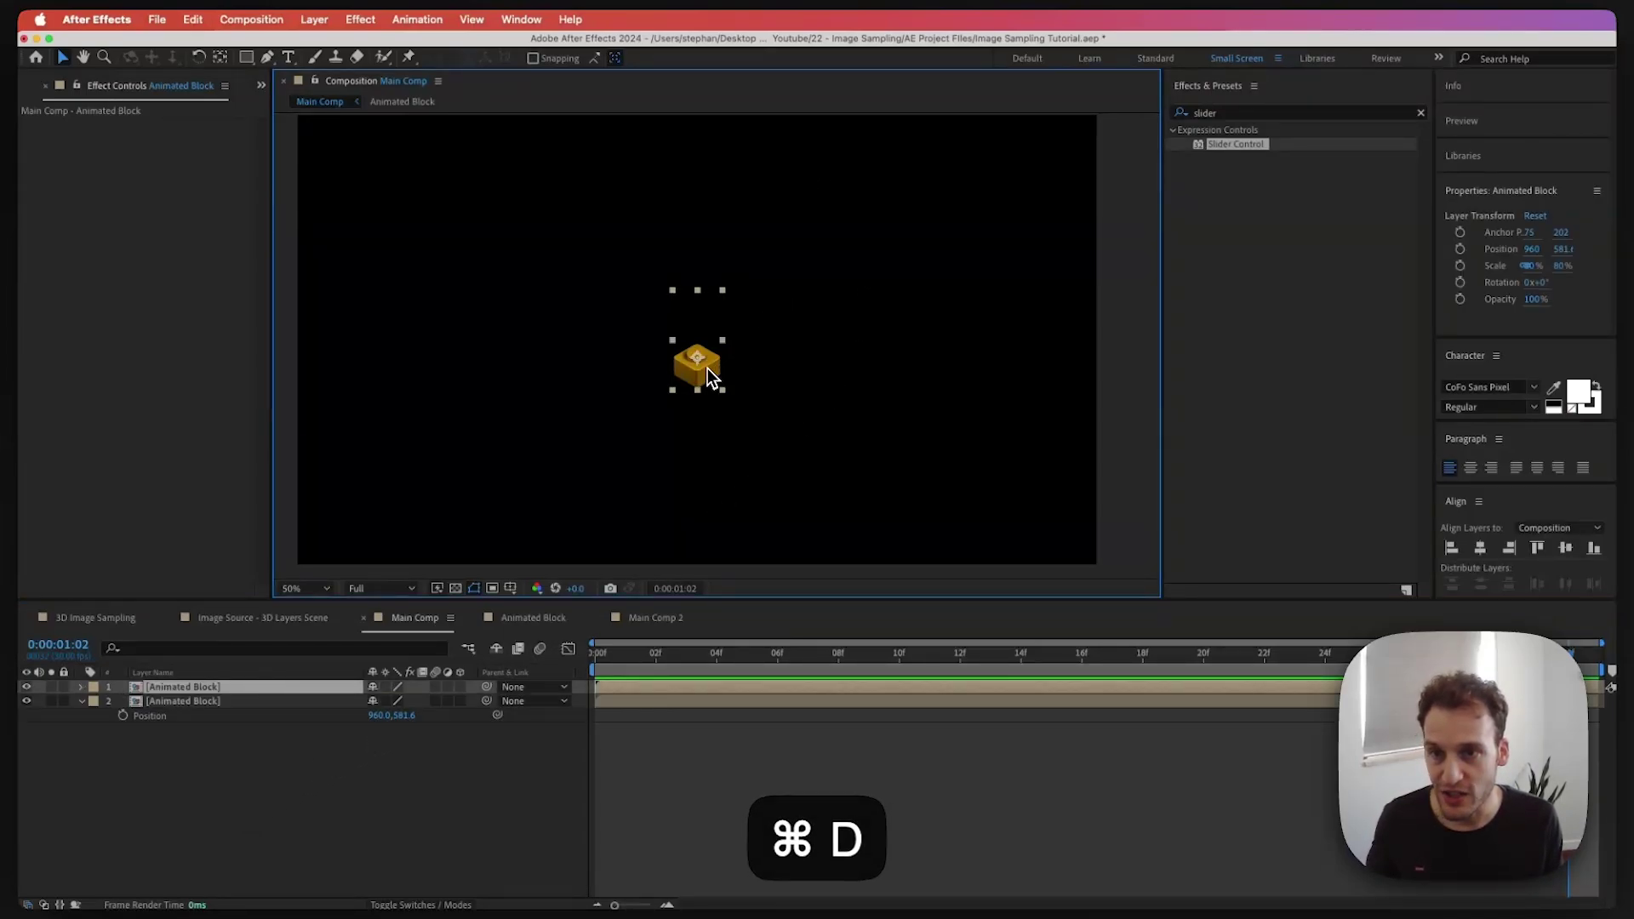
left_click_drag(703, 366, 680, 339)
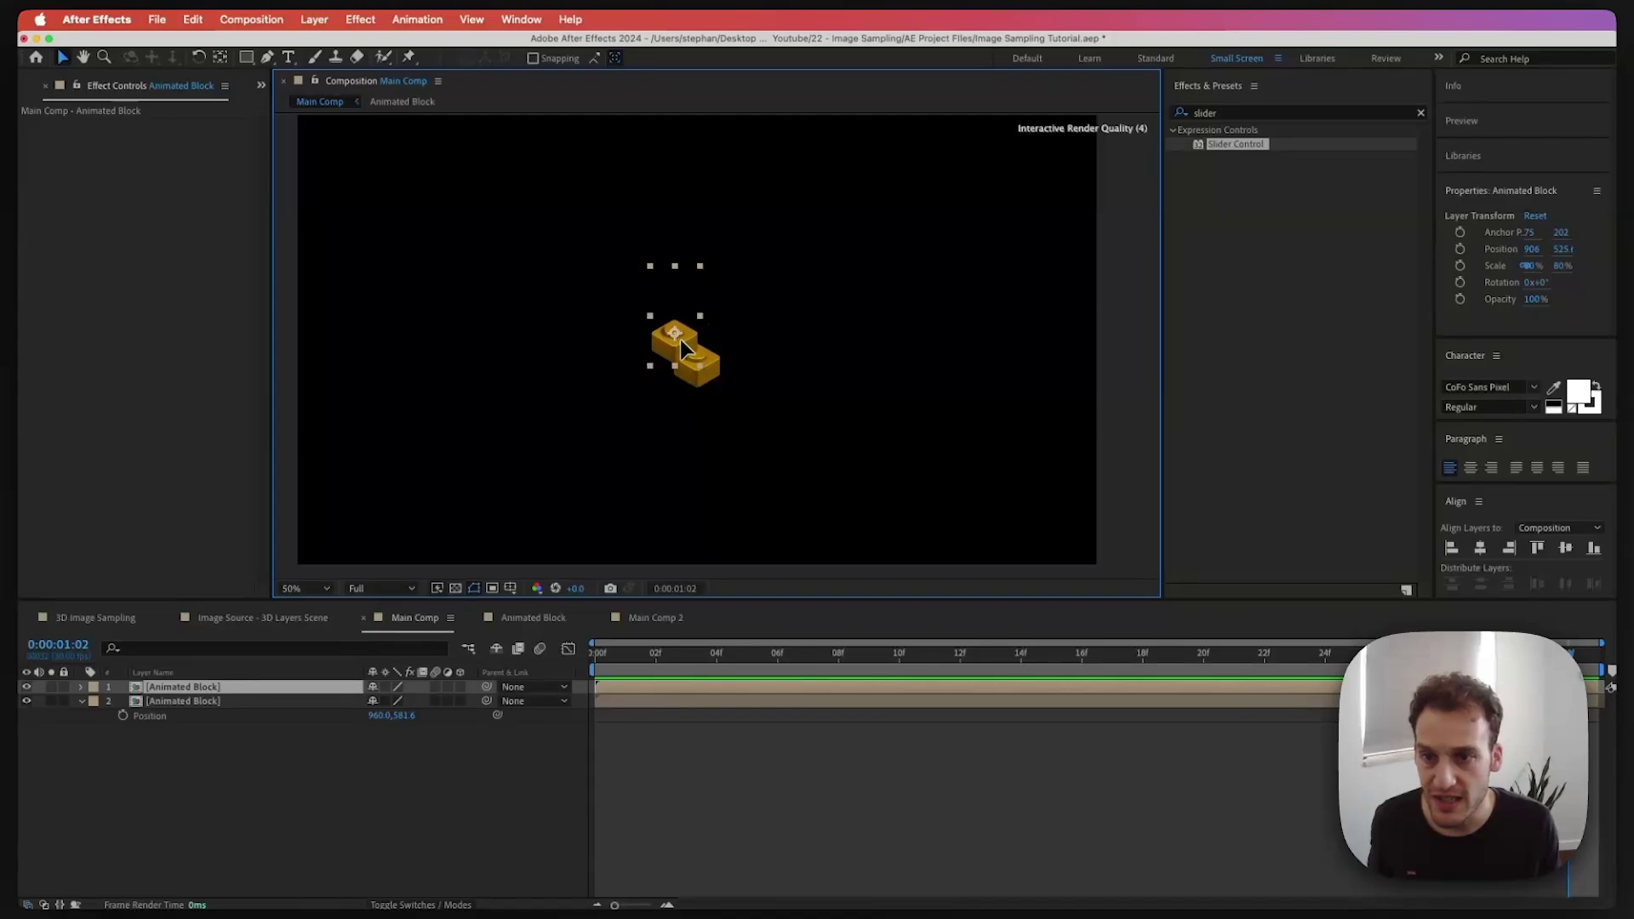
left_click_drag(244, 687, 235, 734)
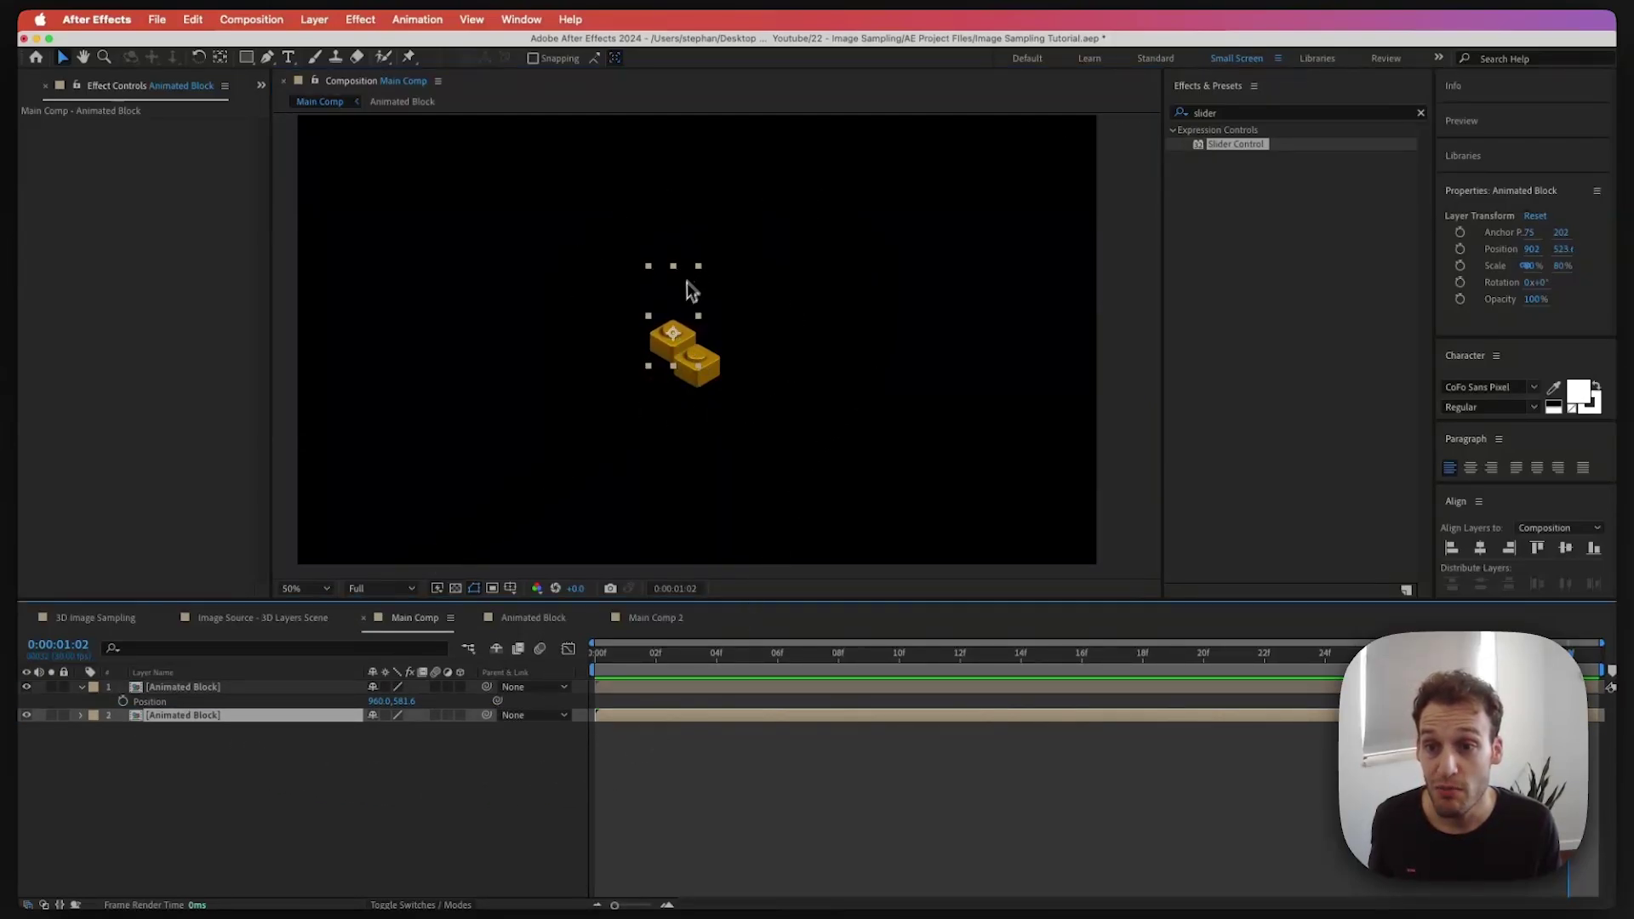
left_click_drag(686, 284, 686, 291)
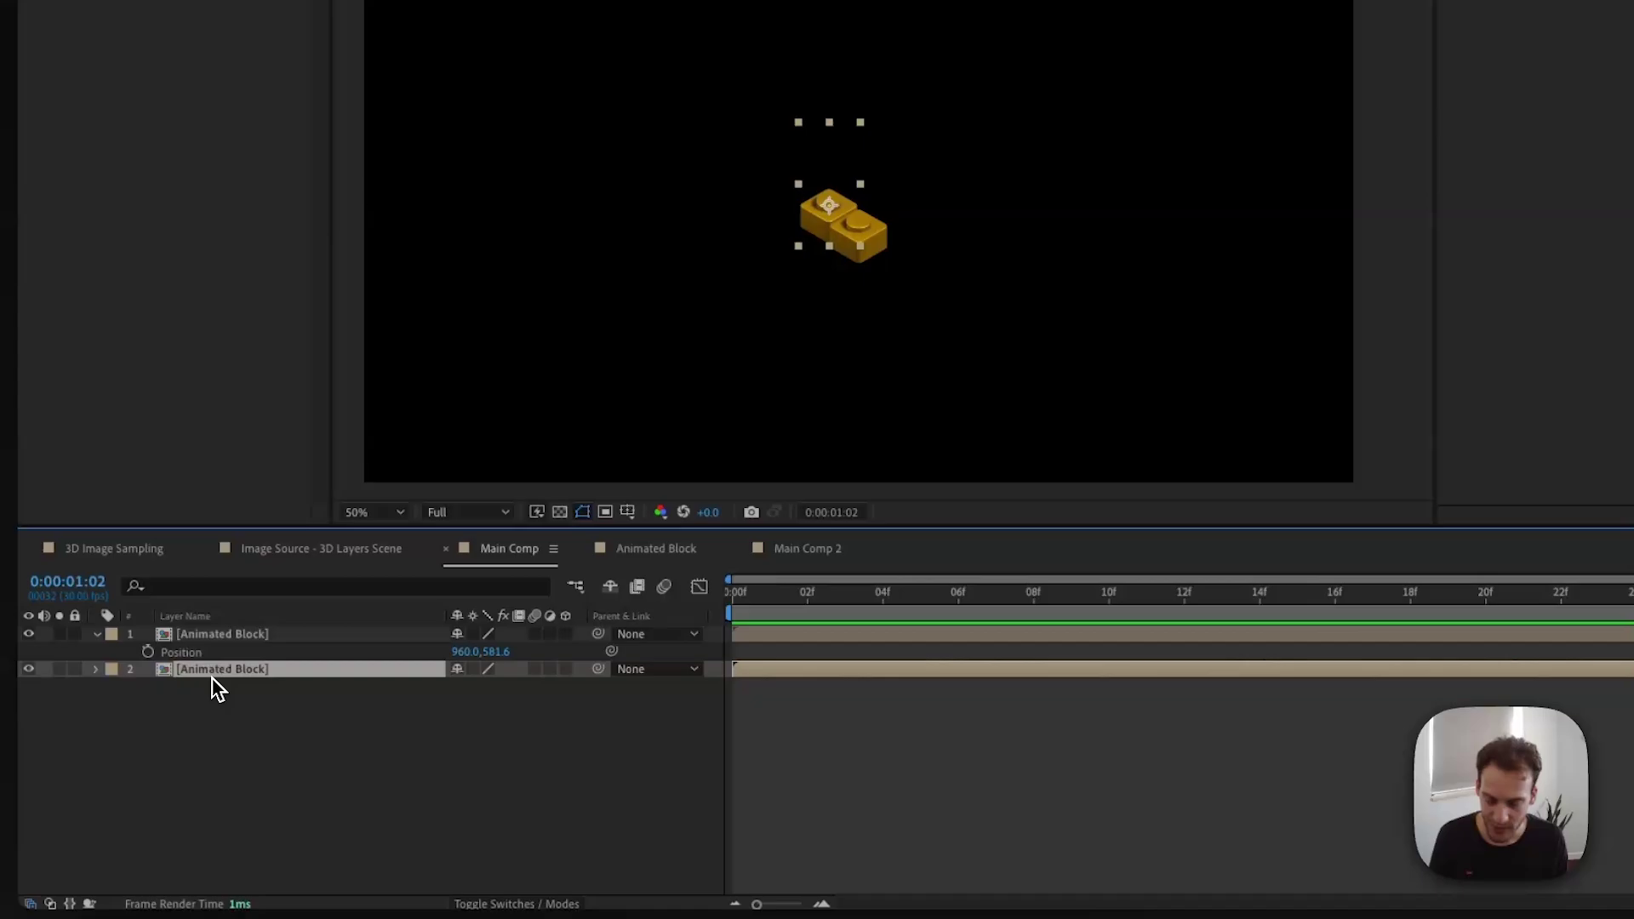
key("BackSpace")
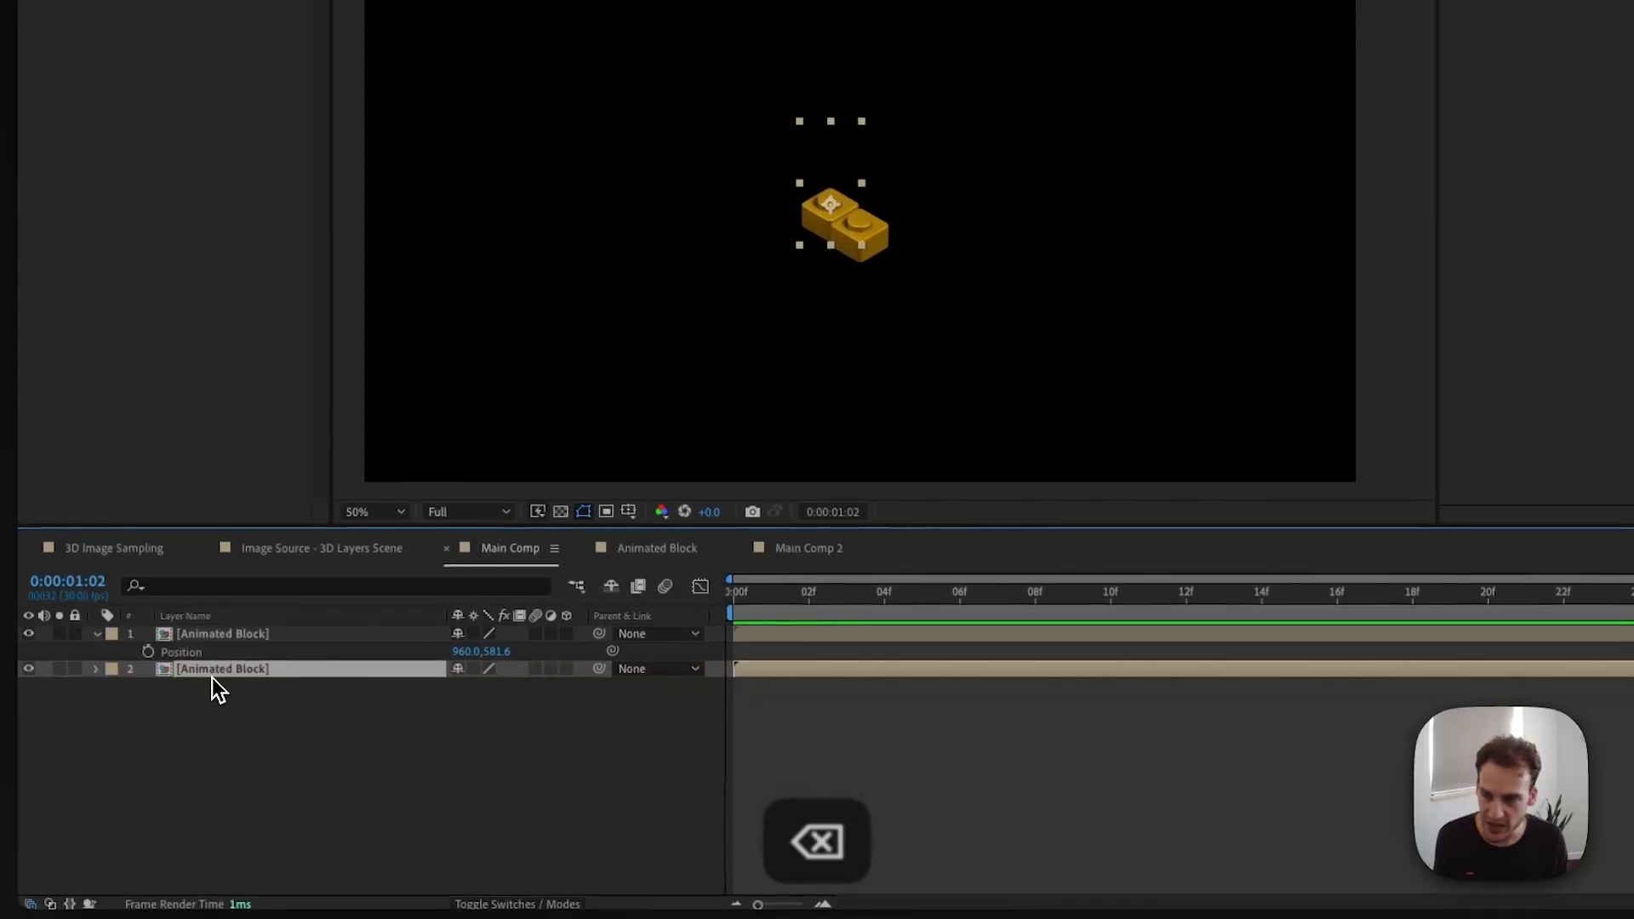
Add a null object to Main Comp and name it Effector
right_click(384, 690)
mouse_move(421, 704)
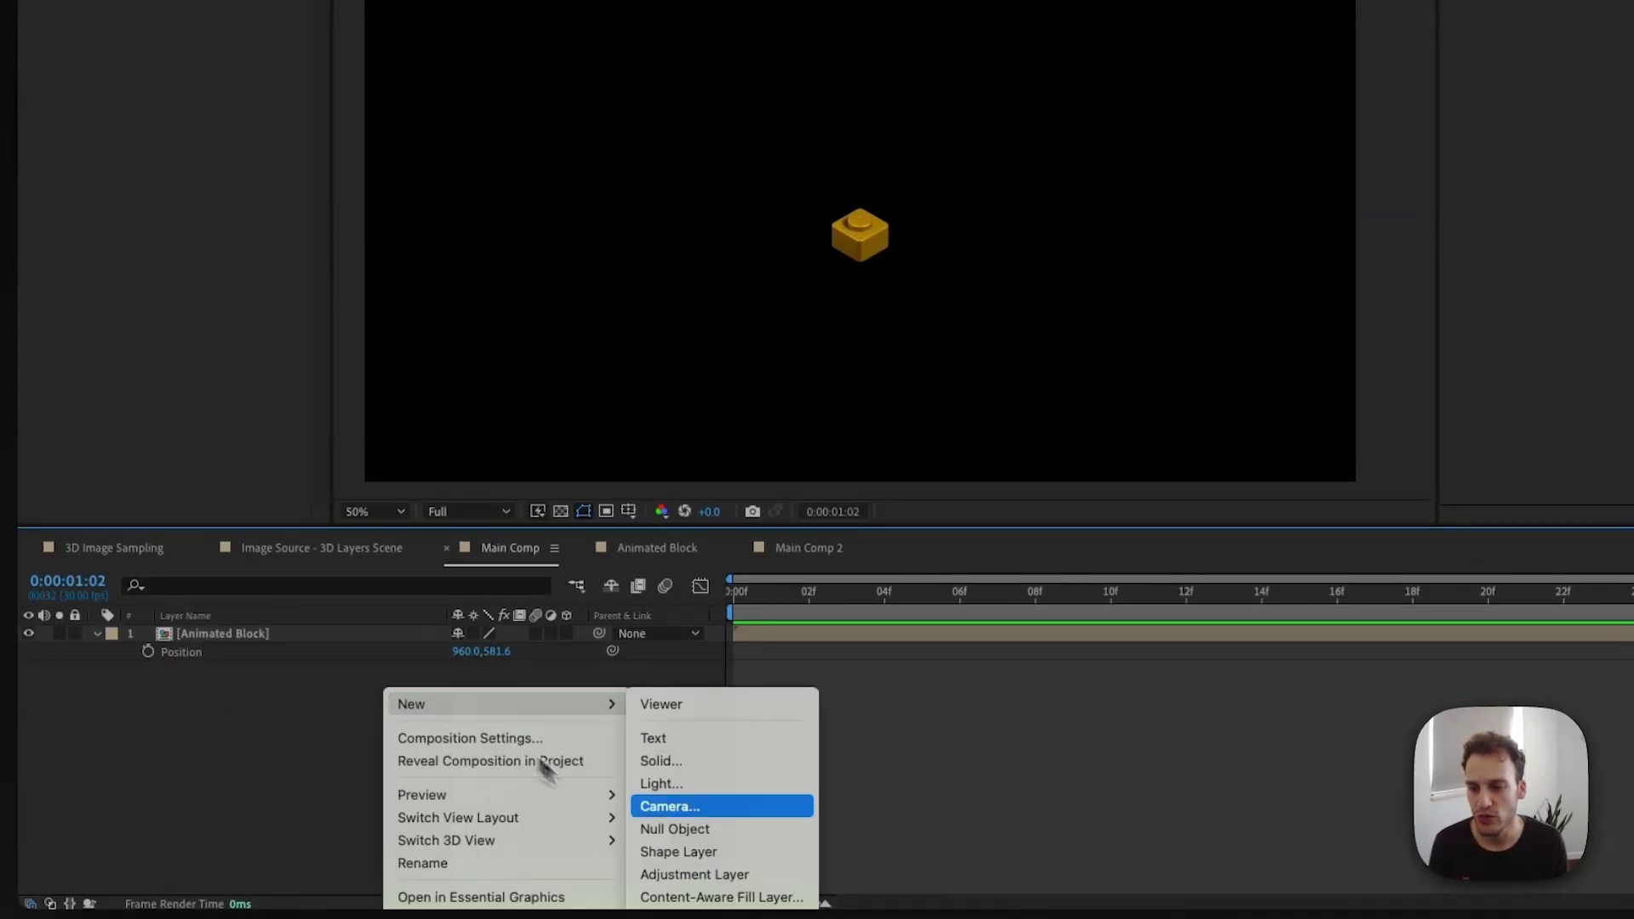
left_click(651, 829)
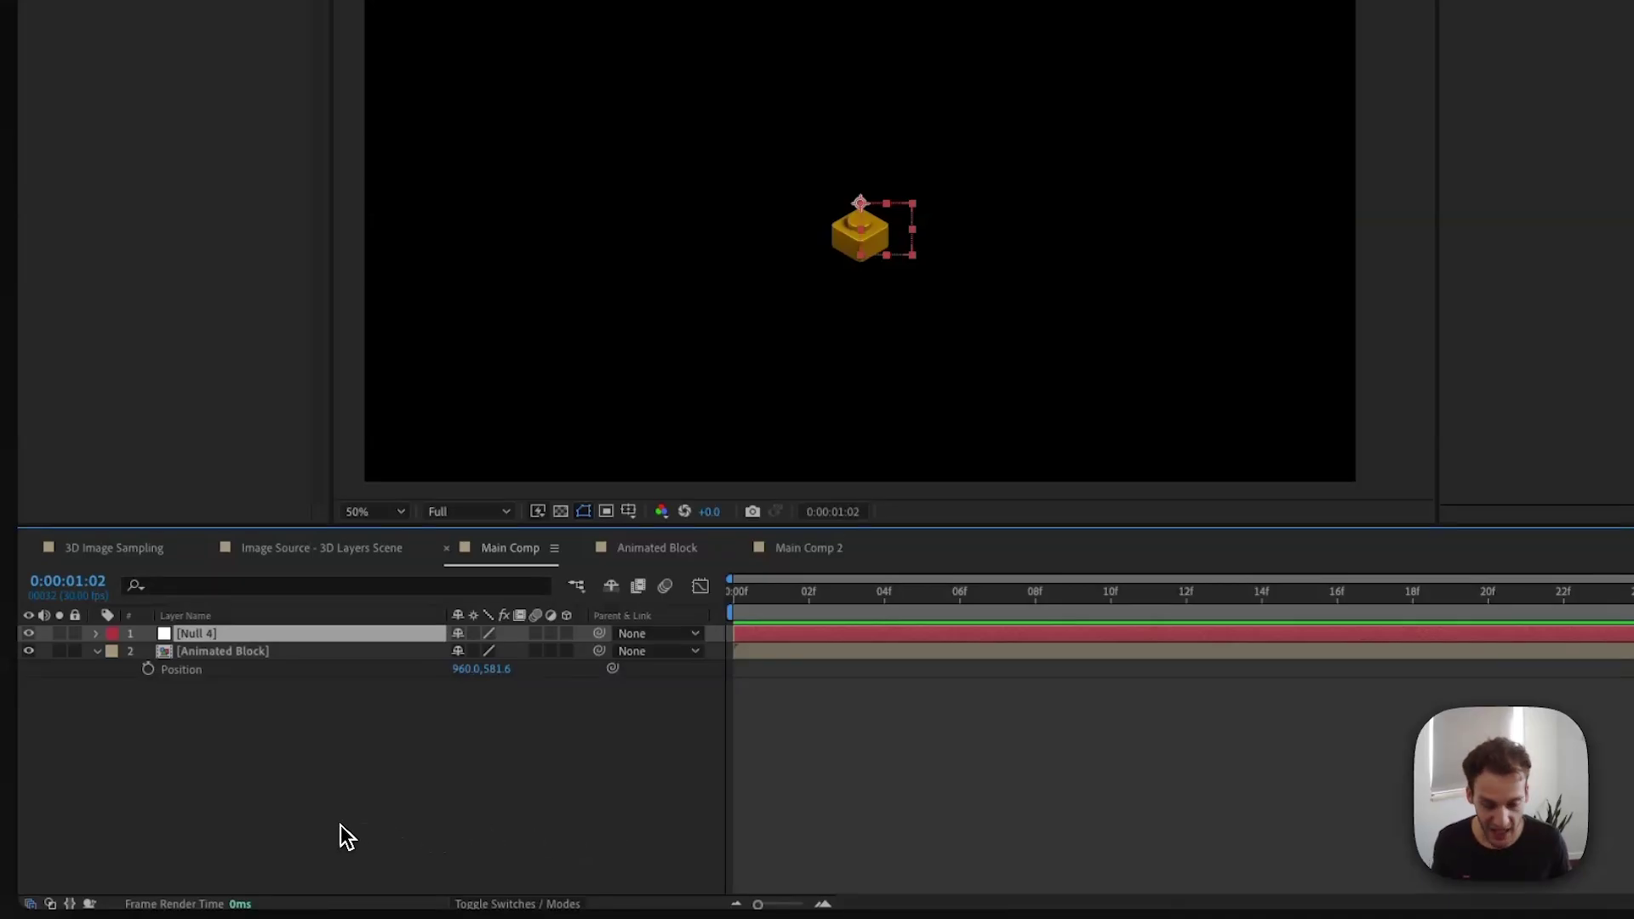
key("Return")
type("Effector")
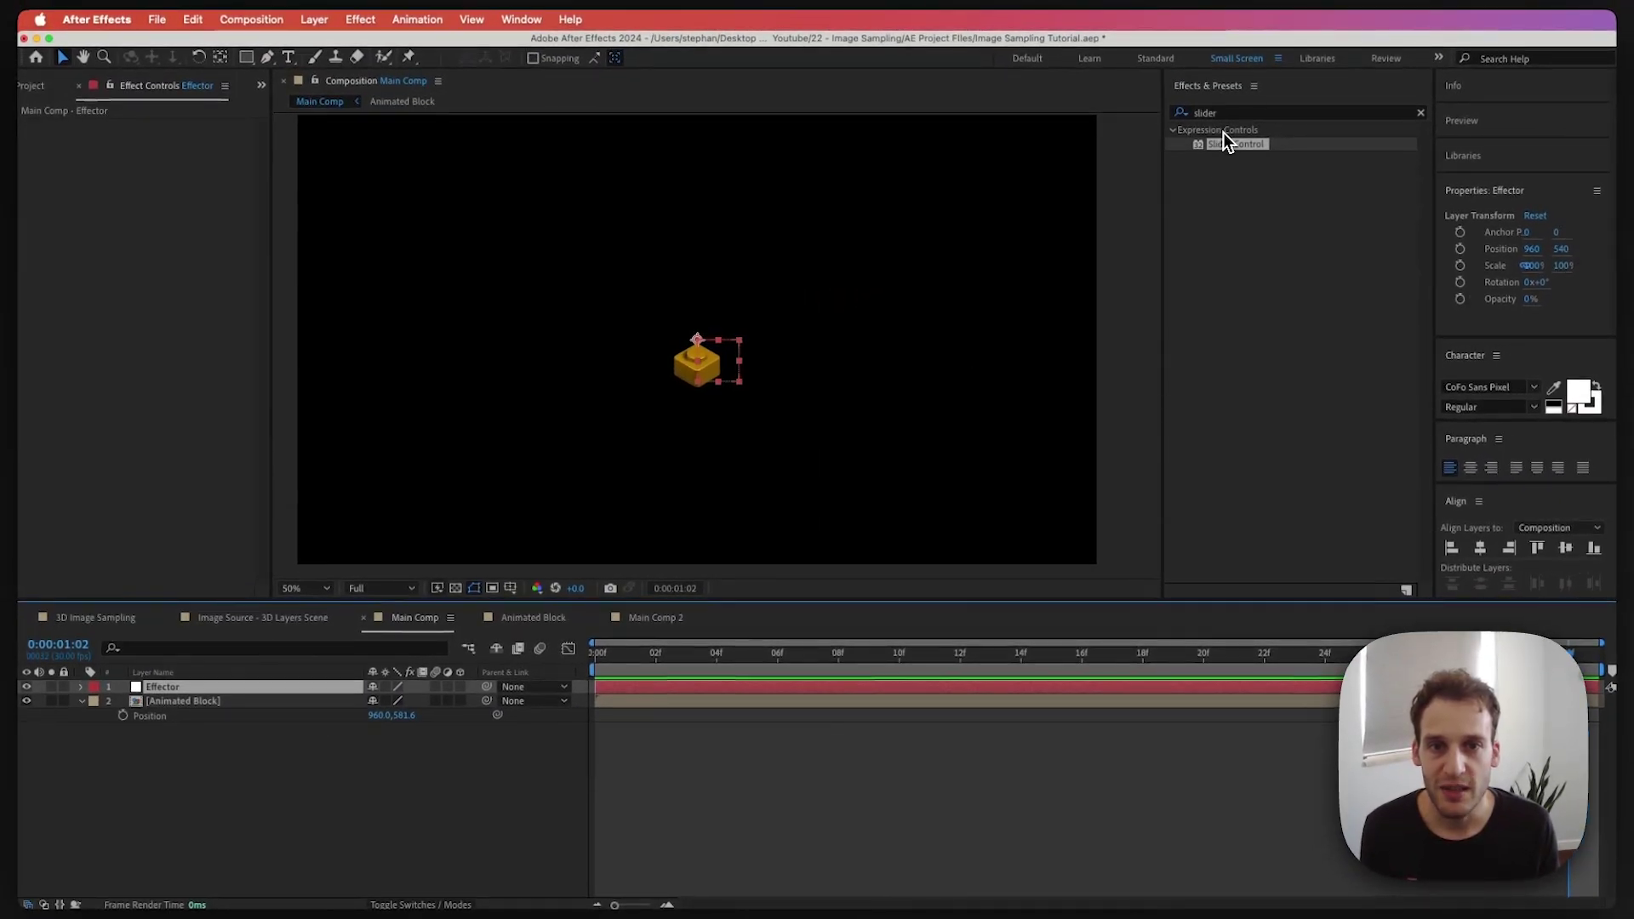
Apply a Slider Control to the Effector null, name it Layers Per Line and set its value to 10
left_click_drag(1229, 141, 236, 694)
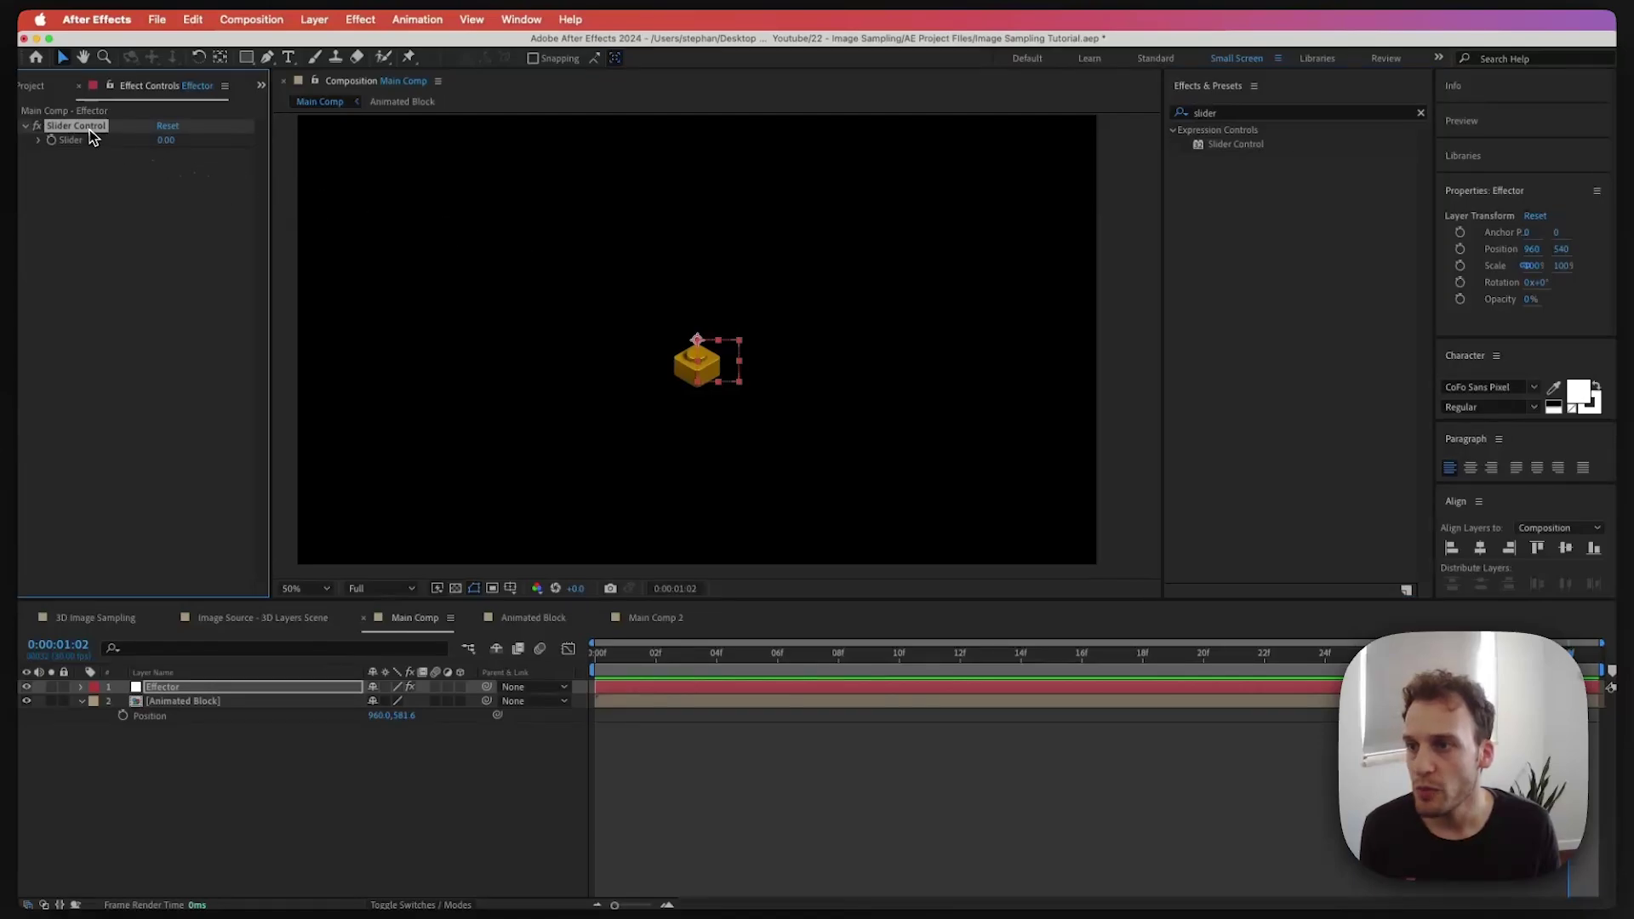
key("Return")
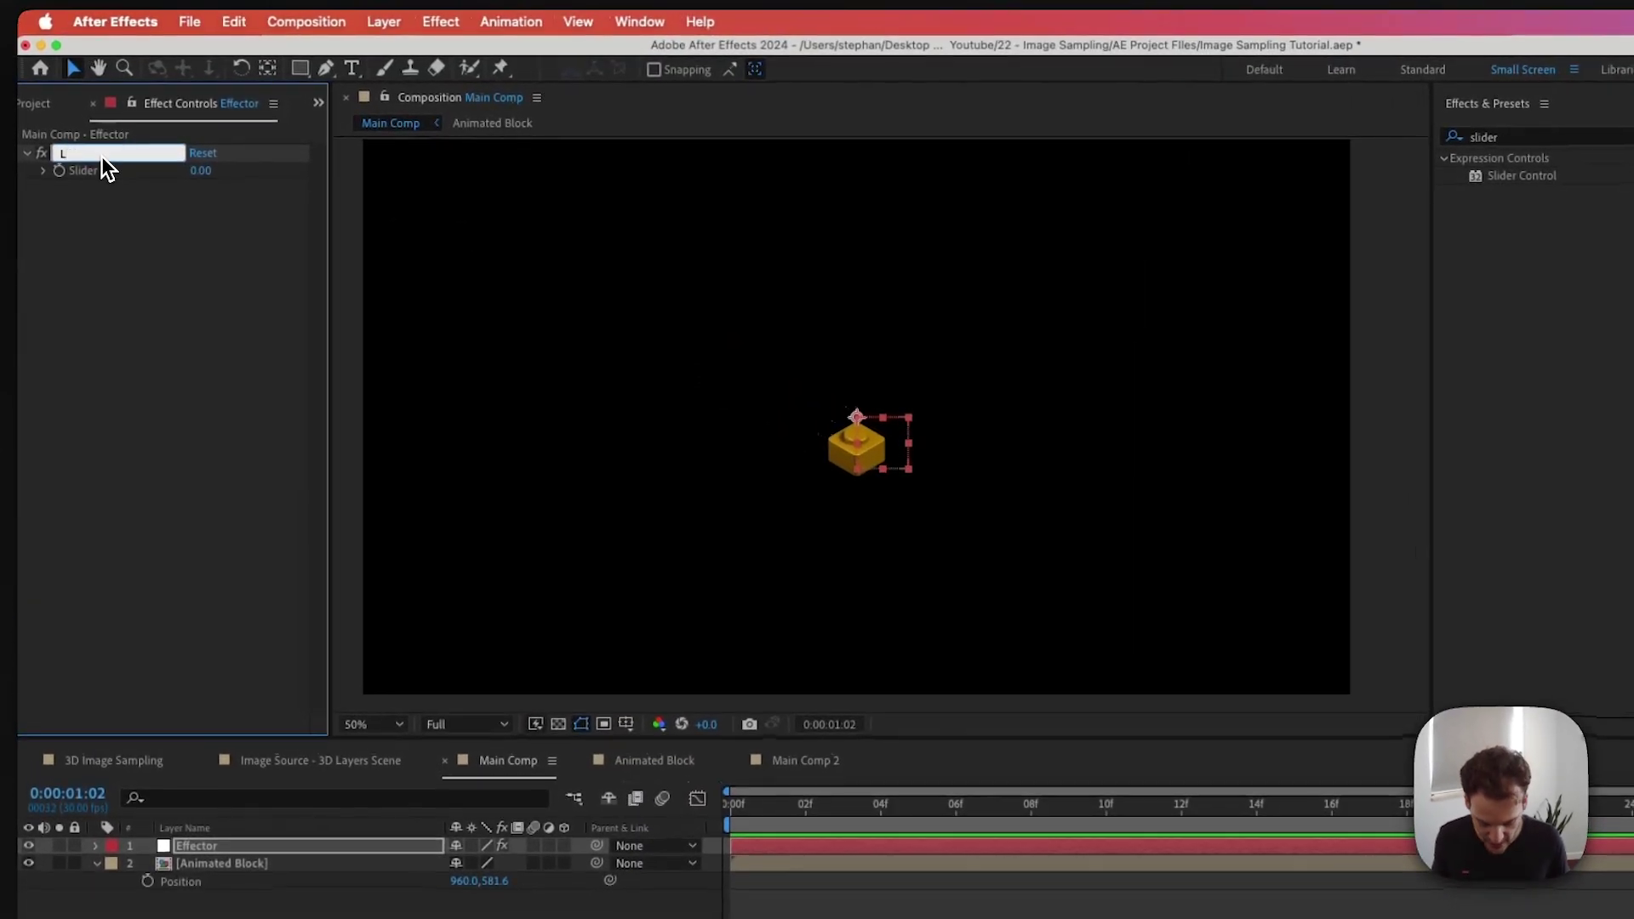
type("Layers Per Line")
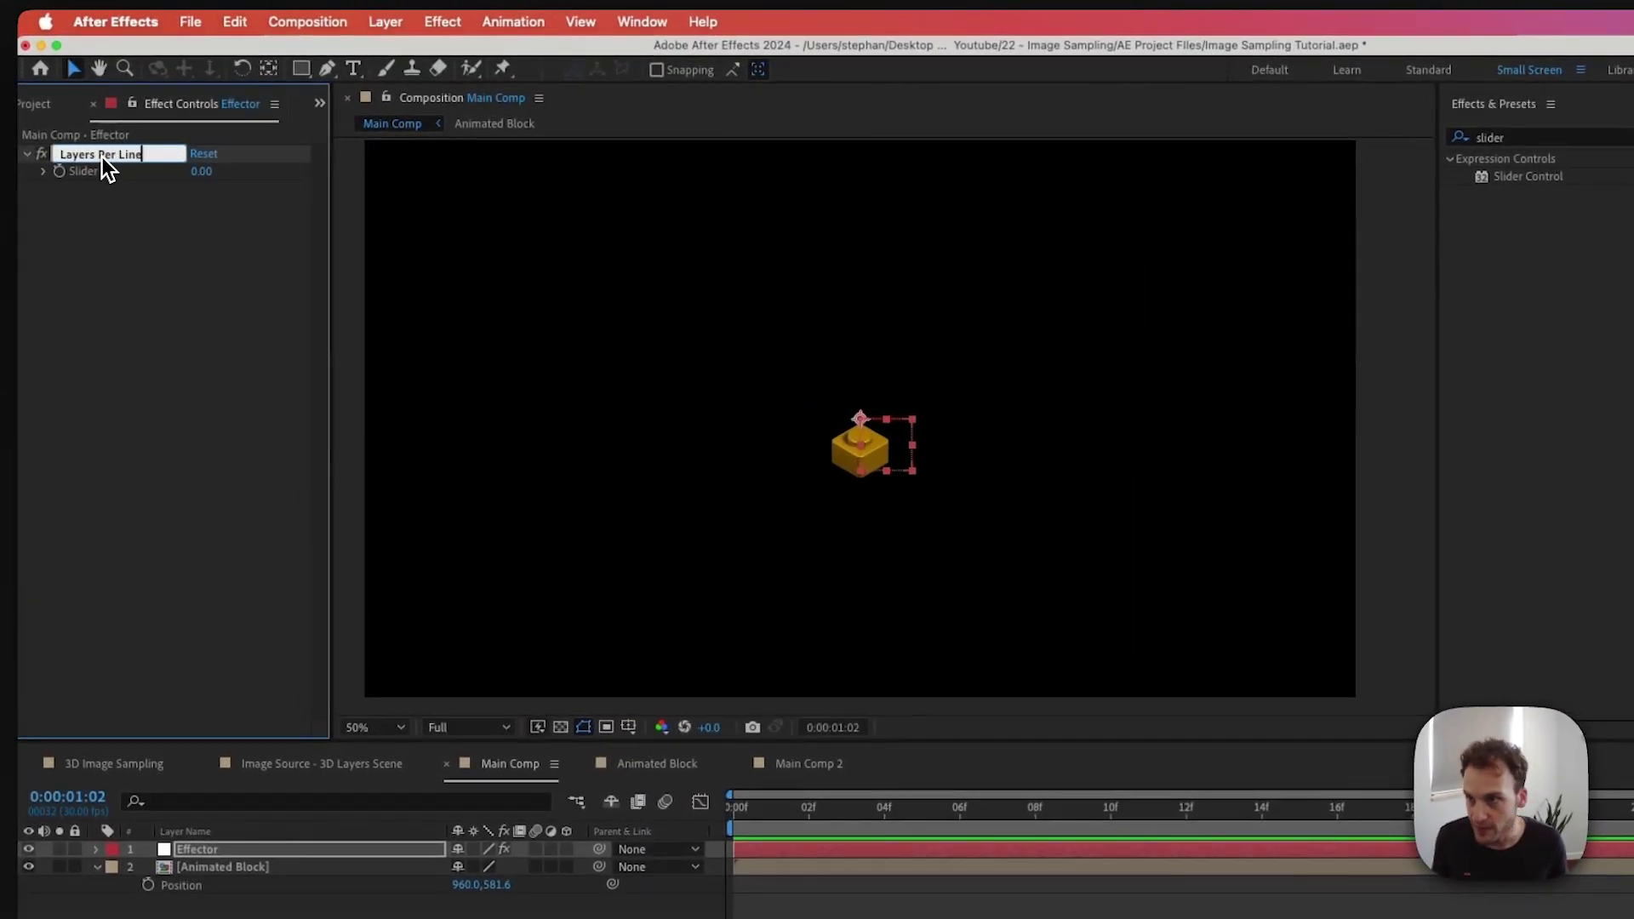
key("Return")
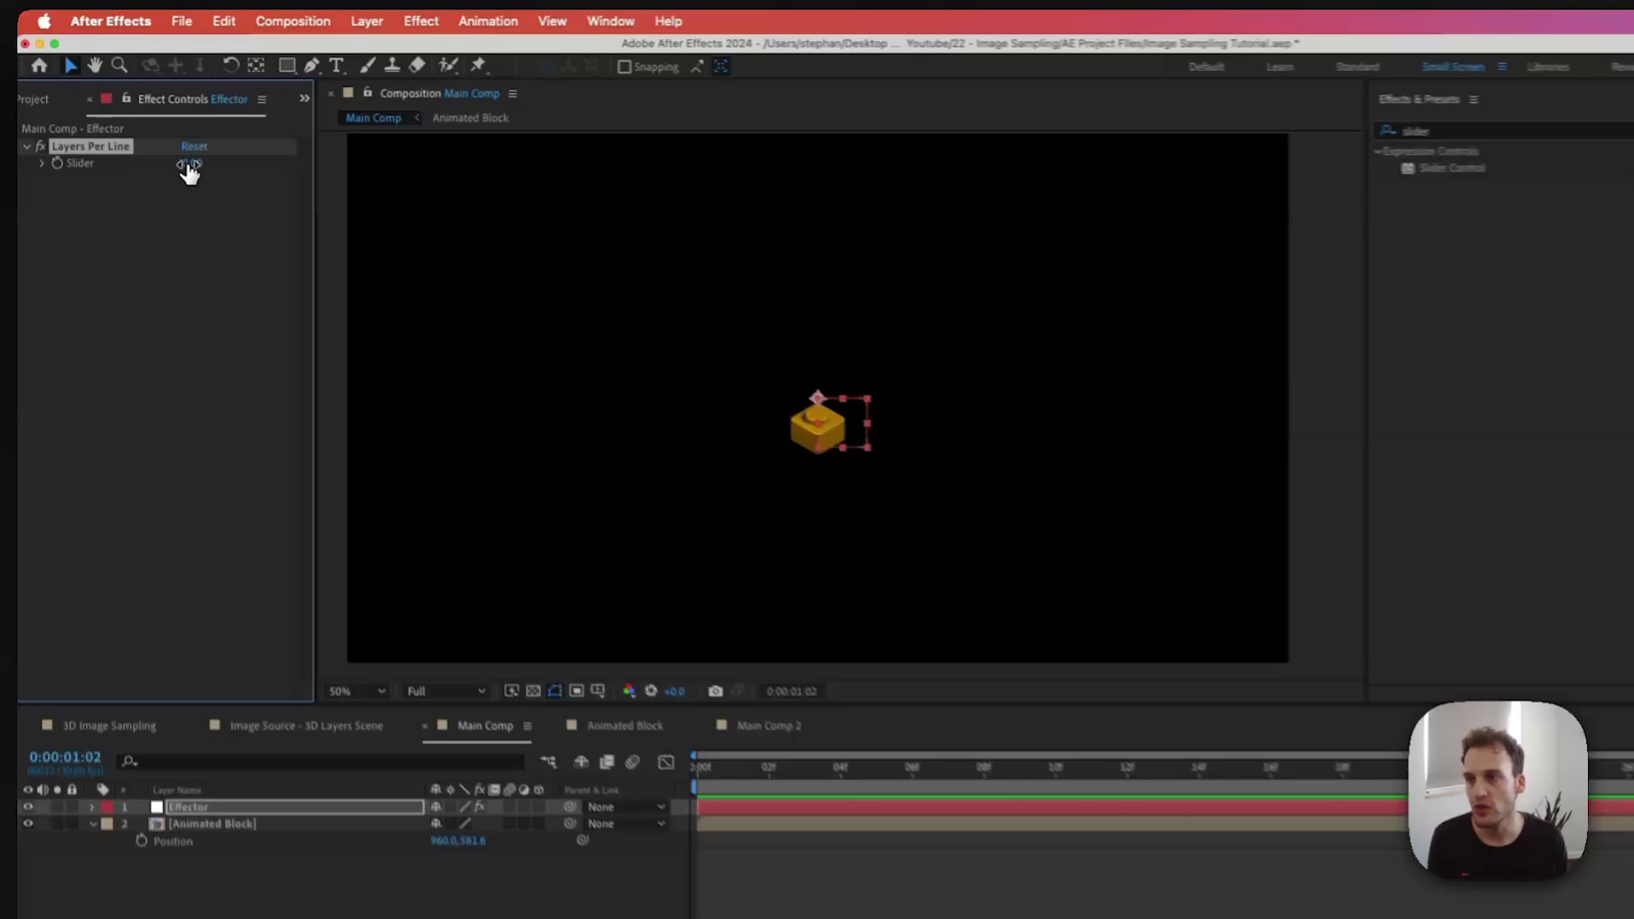
left_click(162, 140)
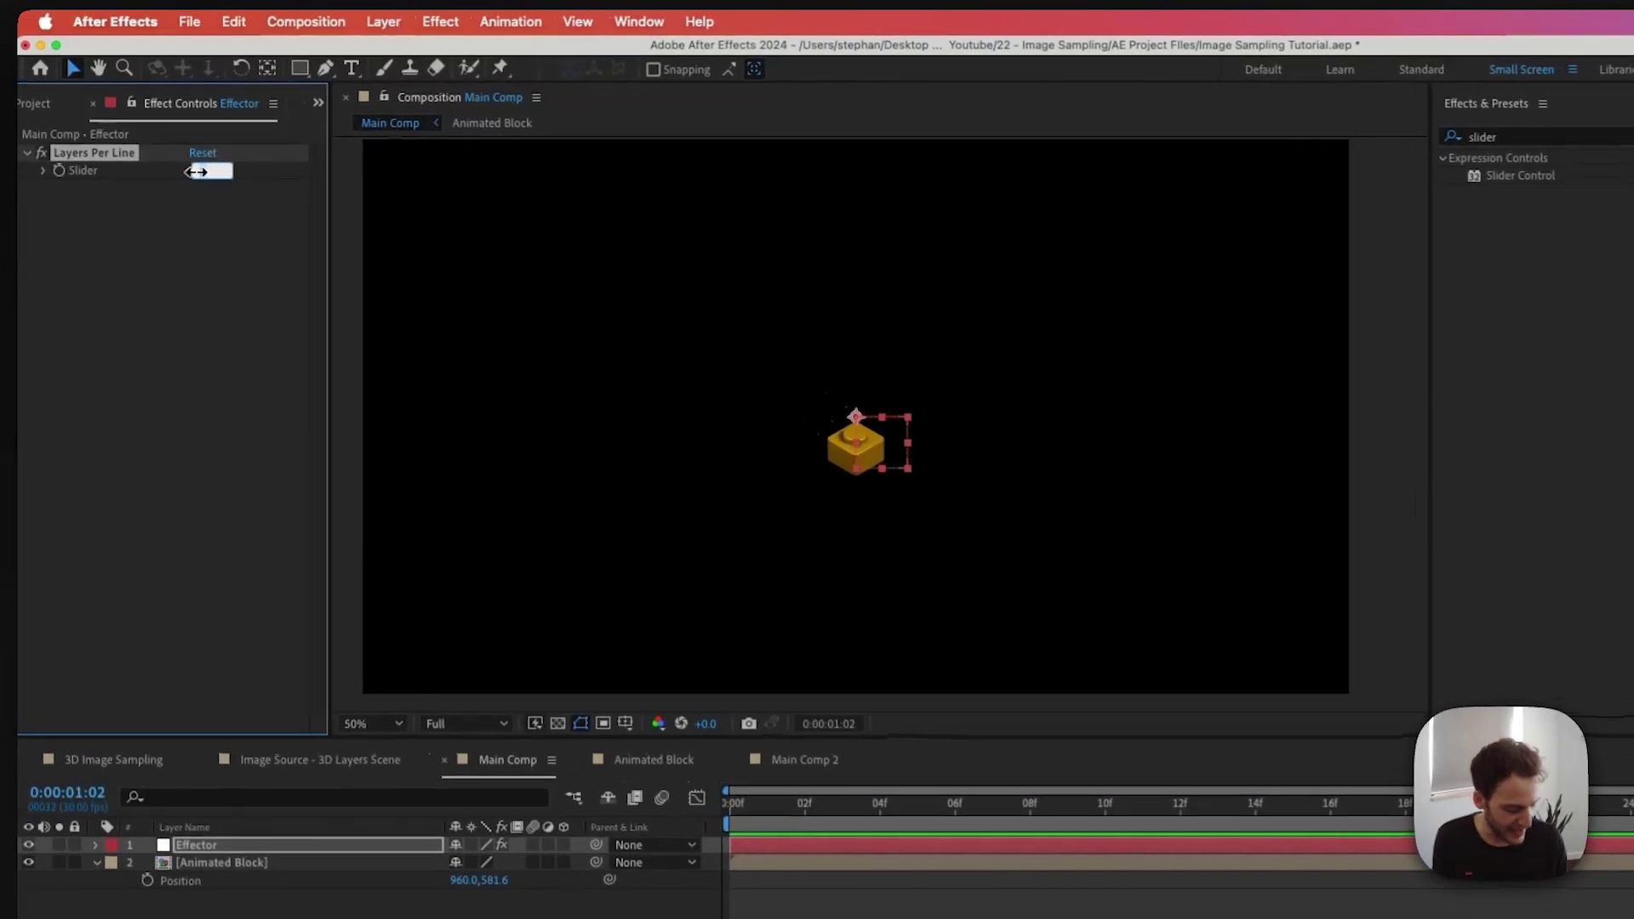
type("10")
key("Return")
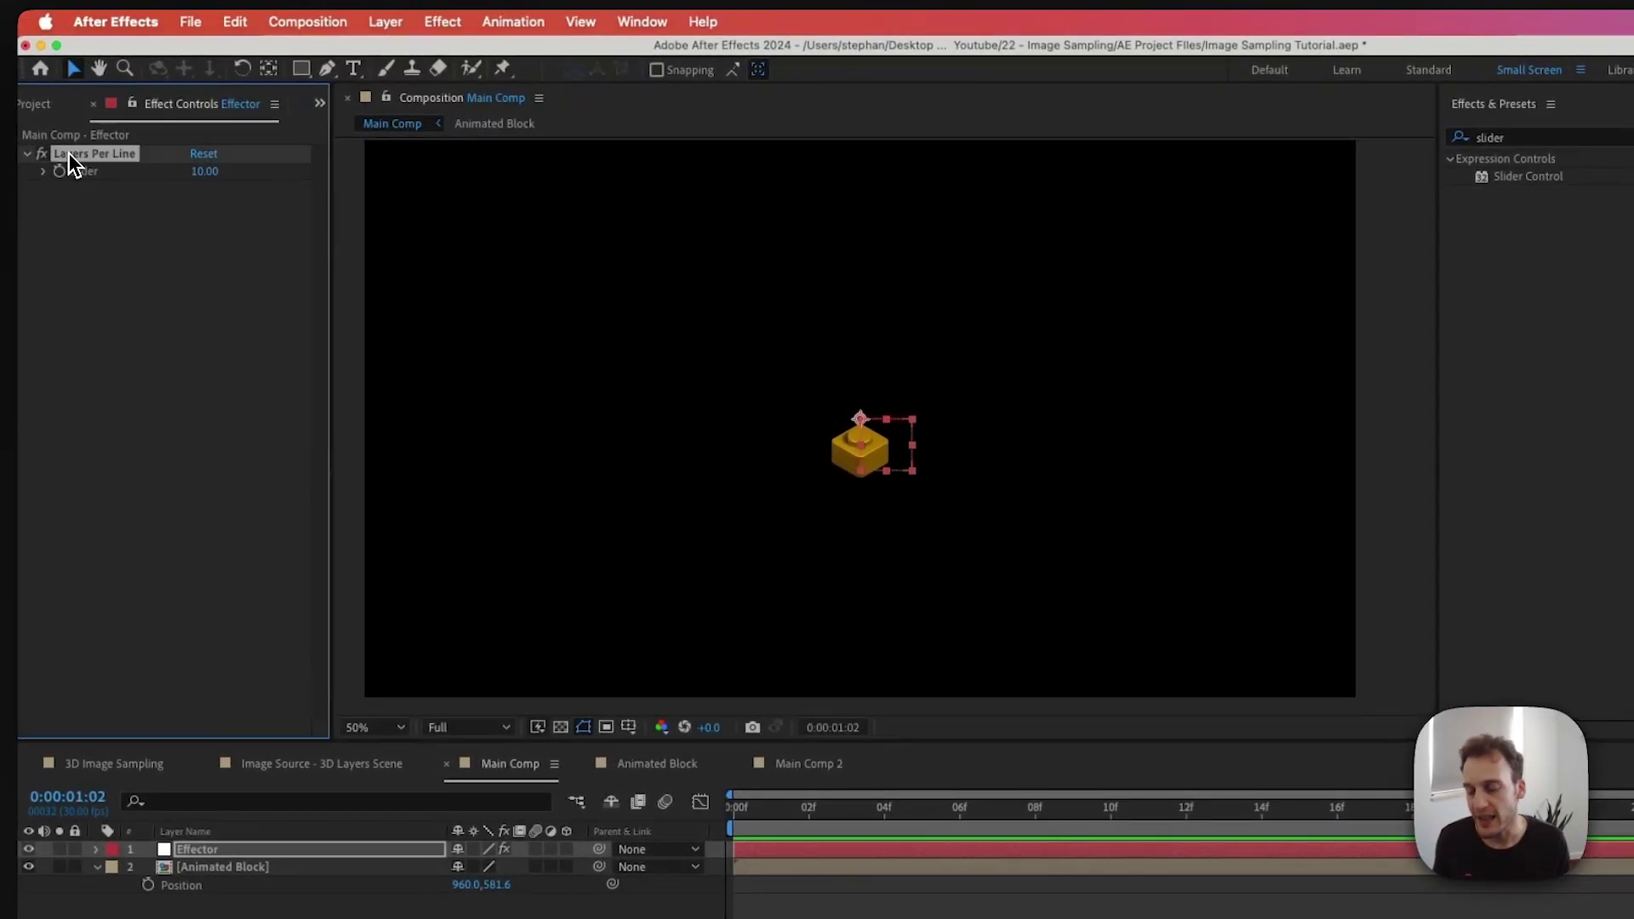
Make two more sliders on Effector by duplicating Layers Per Line, and name them Grid X and Grid Y
key("super+d")
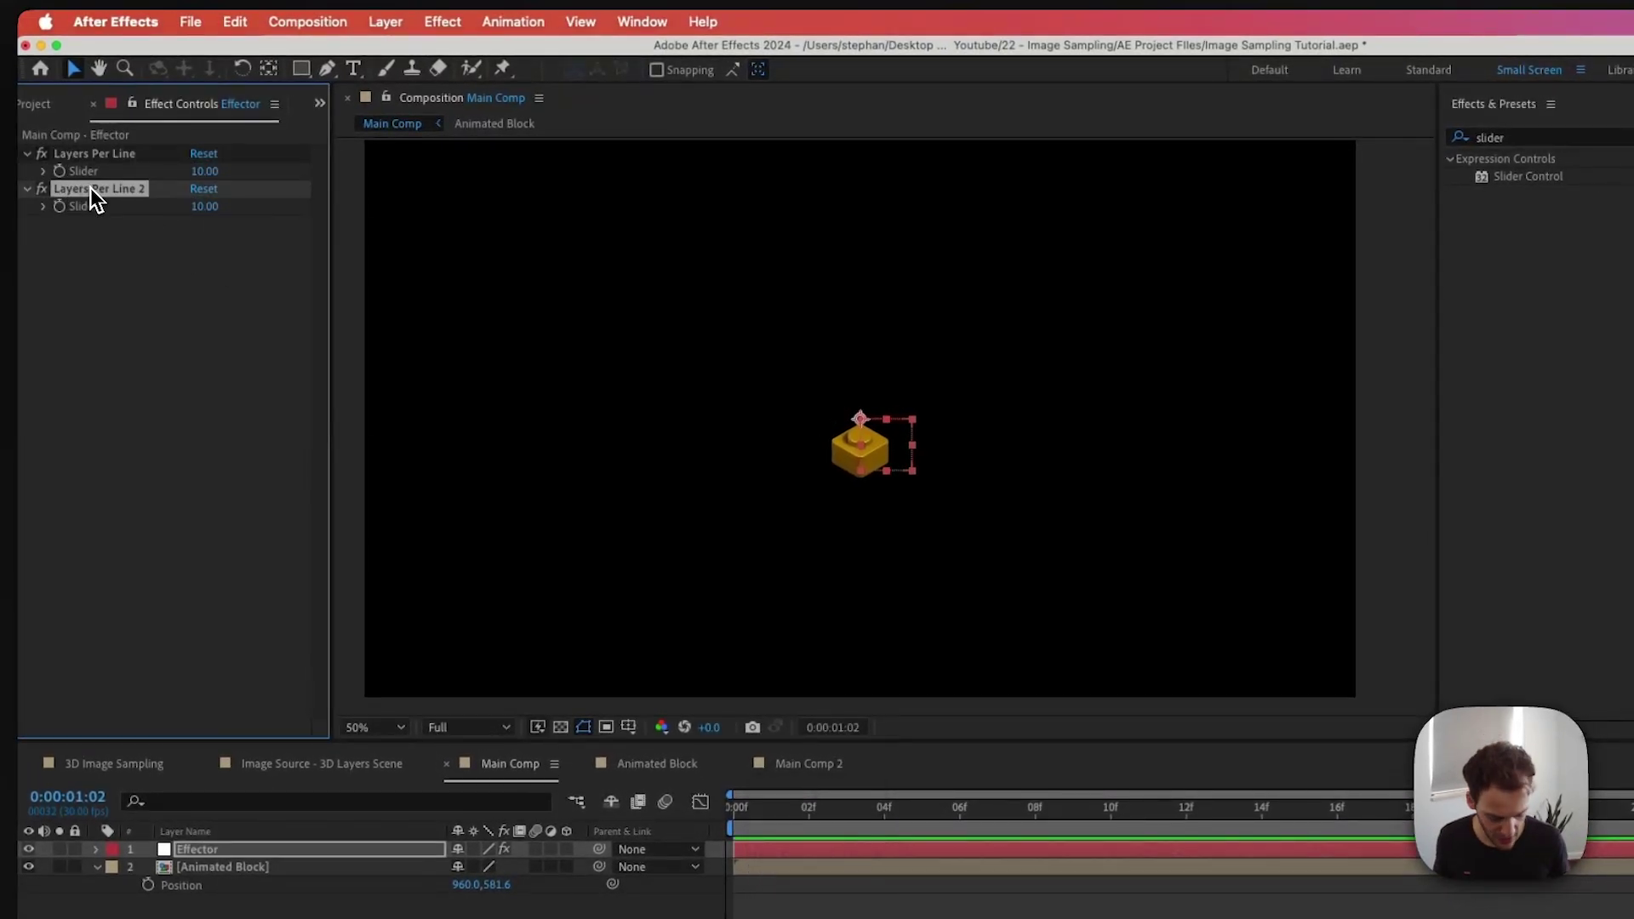
key("Return")
type("Grid X")
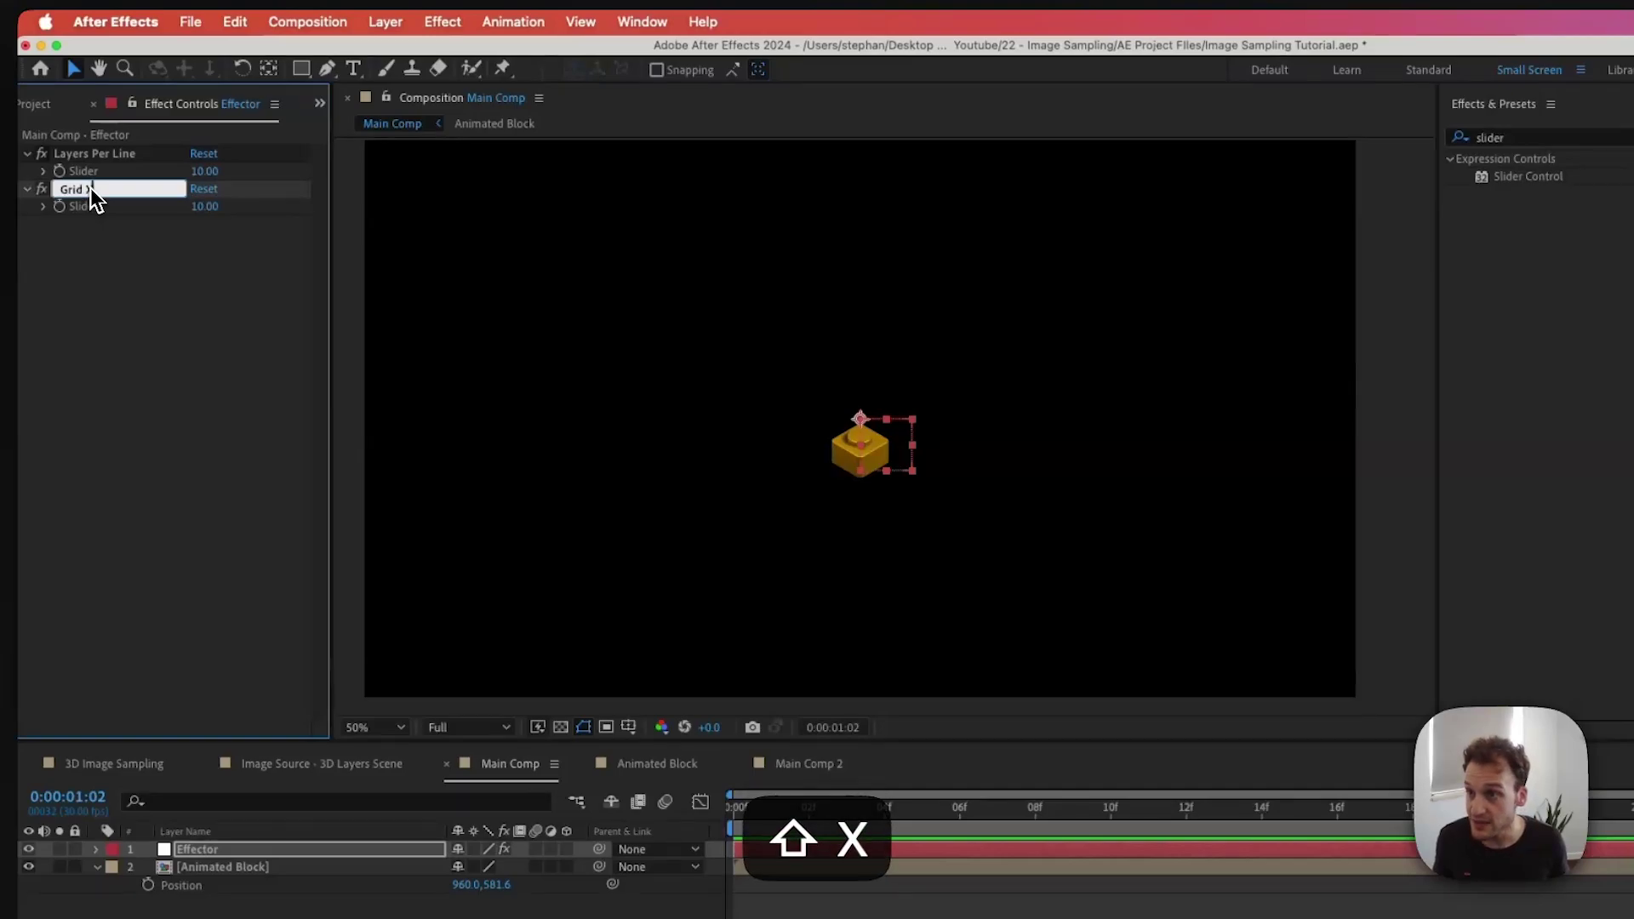
key("Return")
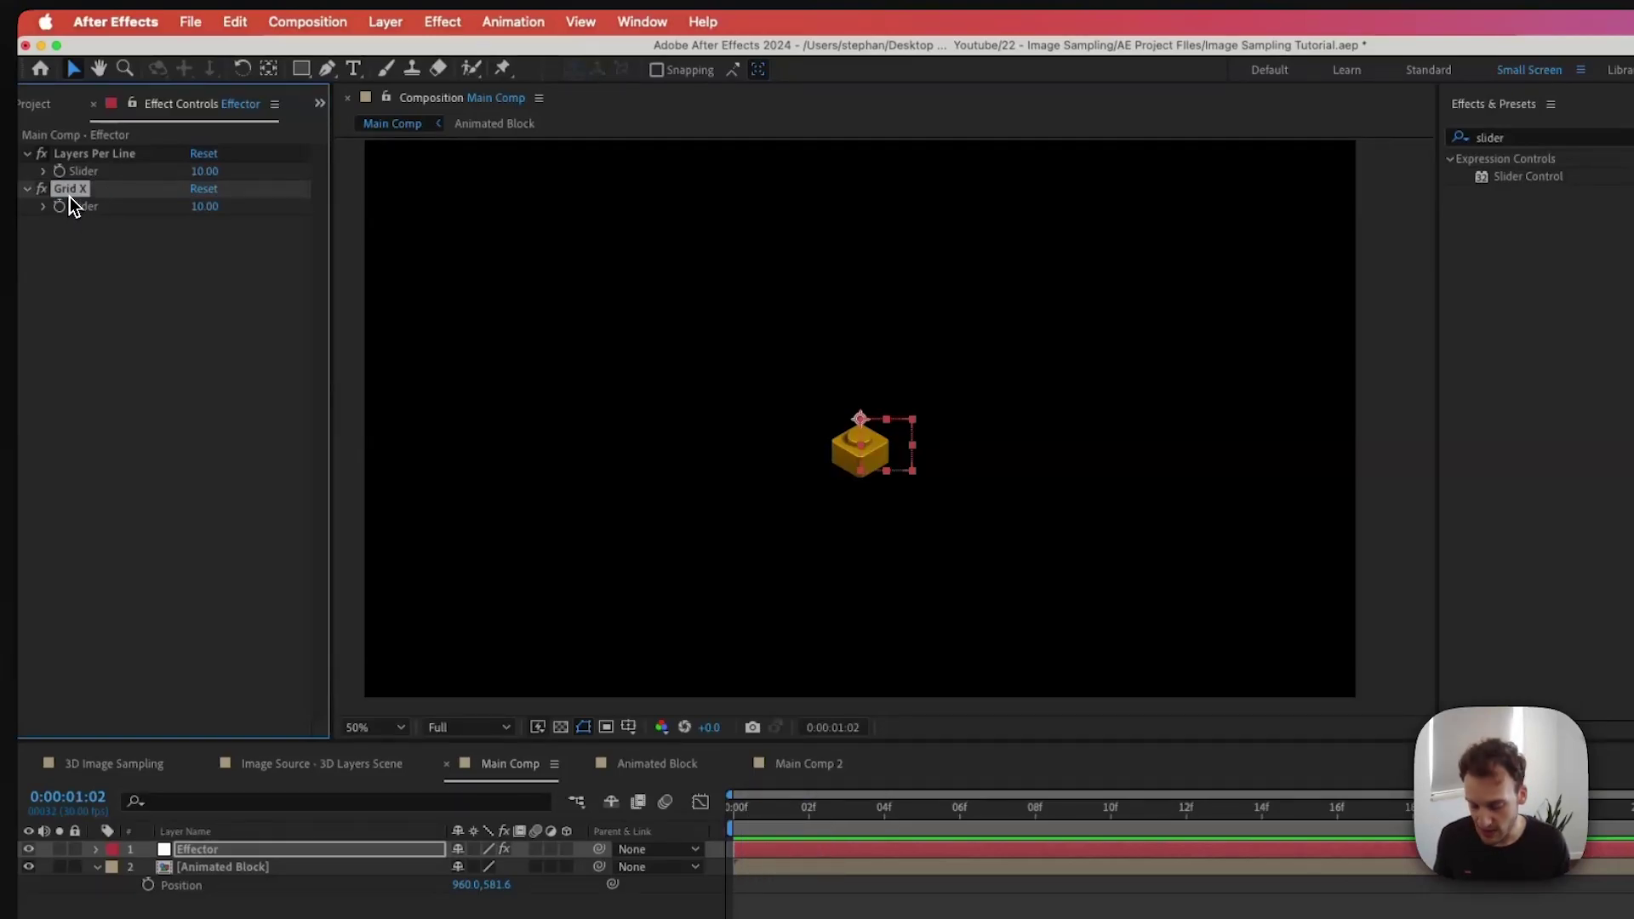
key("super+d")
key("Return")
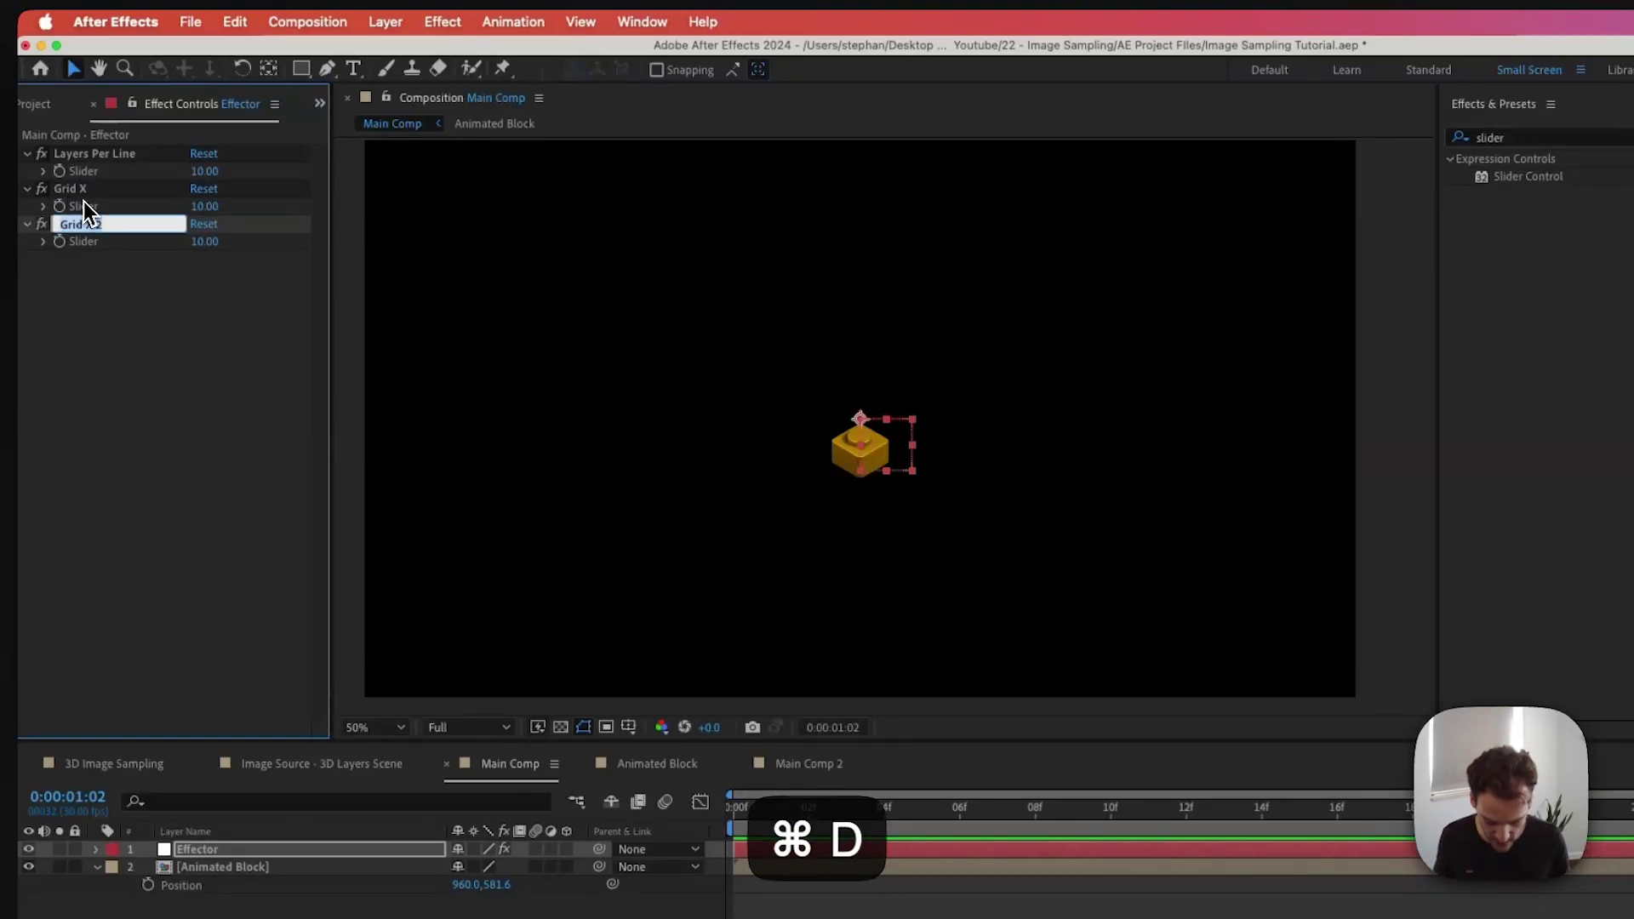
key("BackSpace")
key("BackSpace")
key("BackSpace")
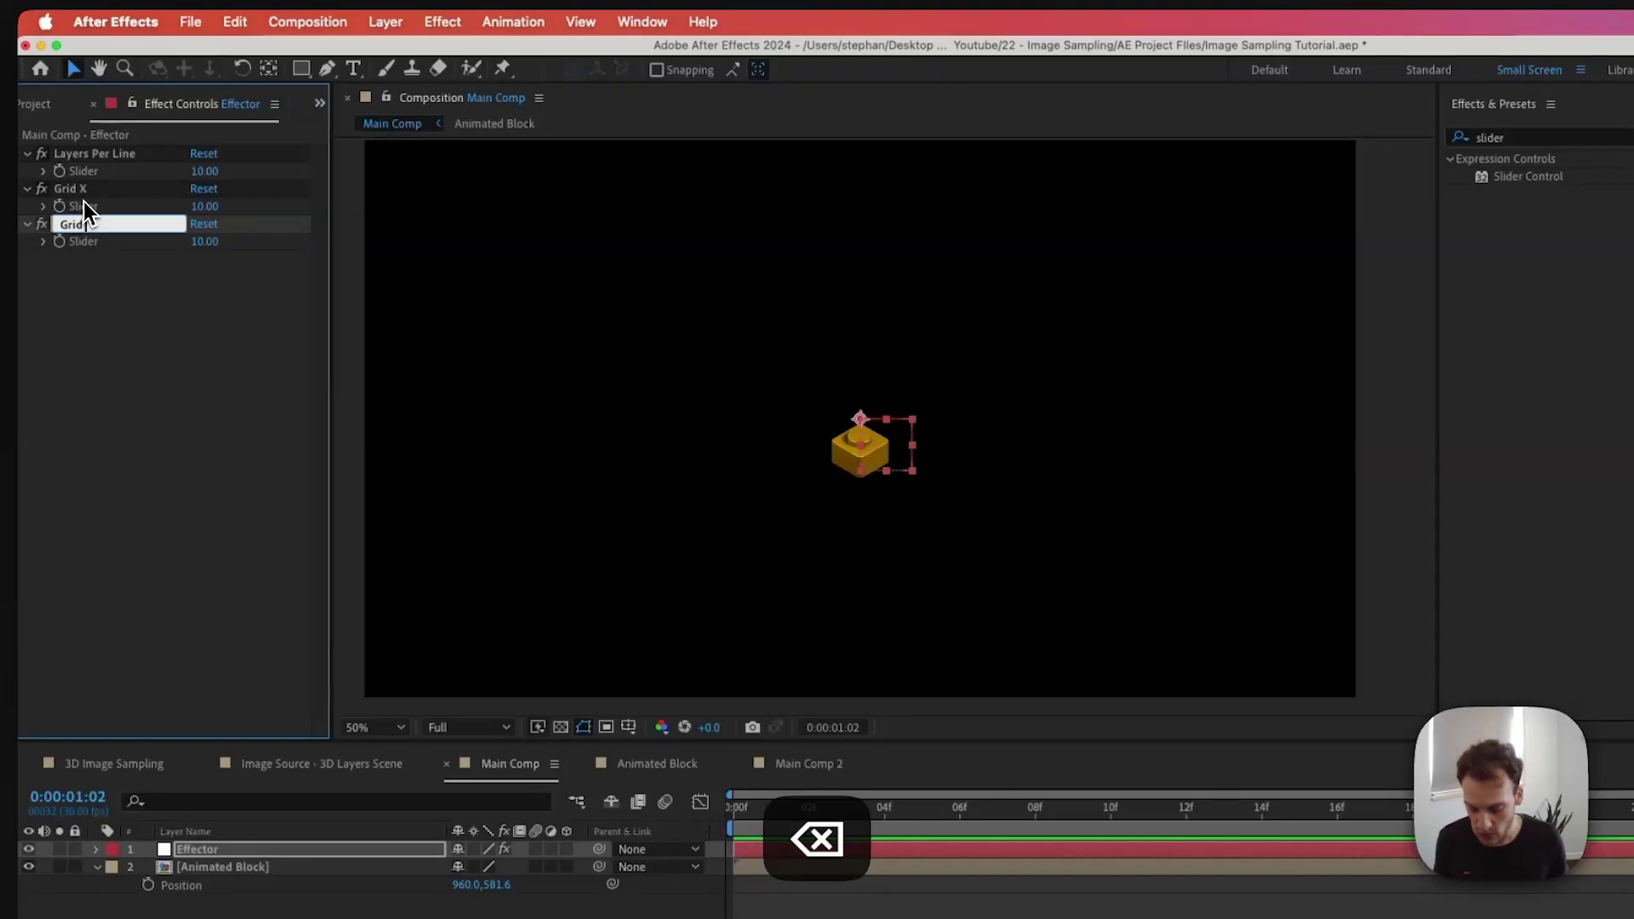
type("Y")
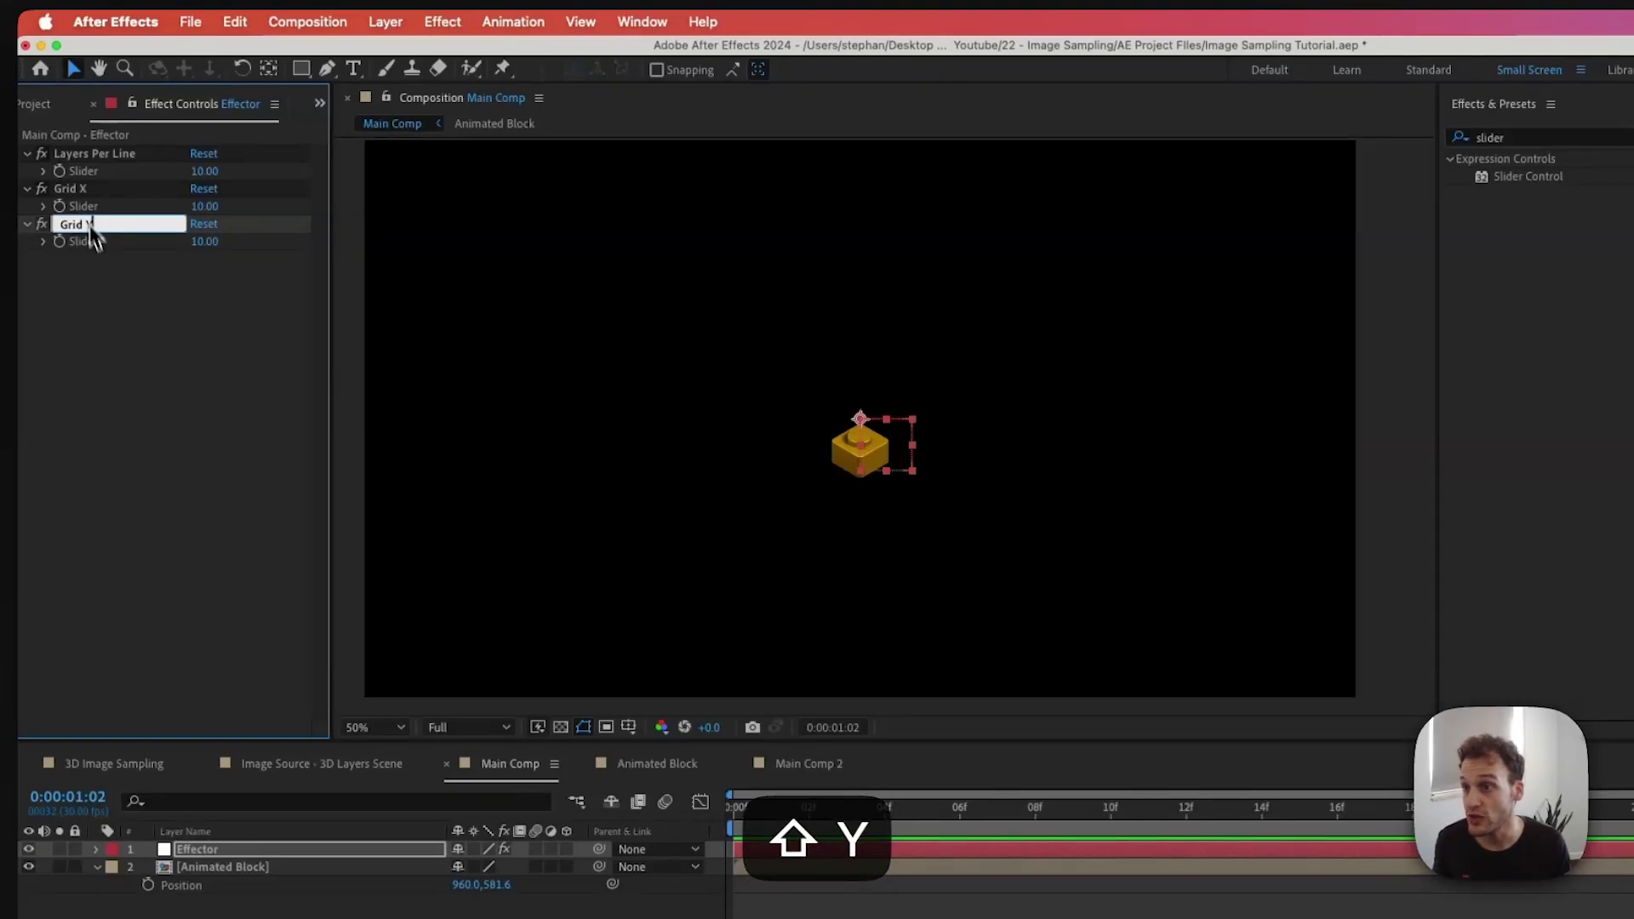
key("Return")
Duplicate the Grid Y slider to make two further sliders named X Line Spacing and Y Line Spacing
left_click(81, 227)
key("super+d")
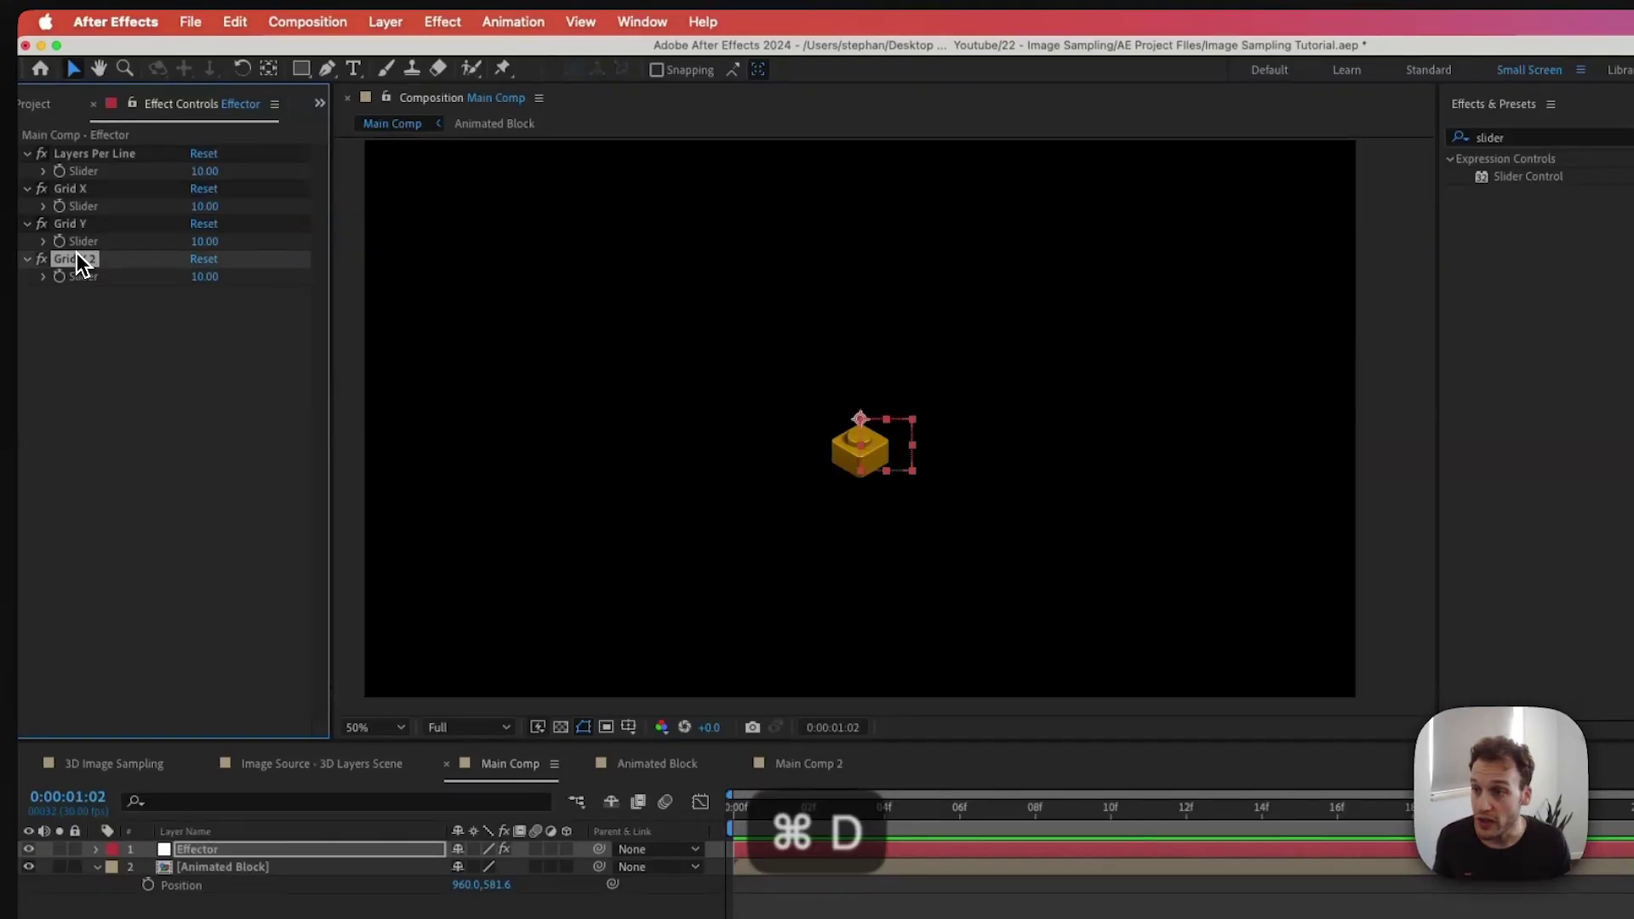
key("Return")
type("X Line SPac")
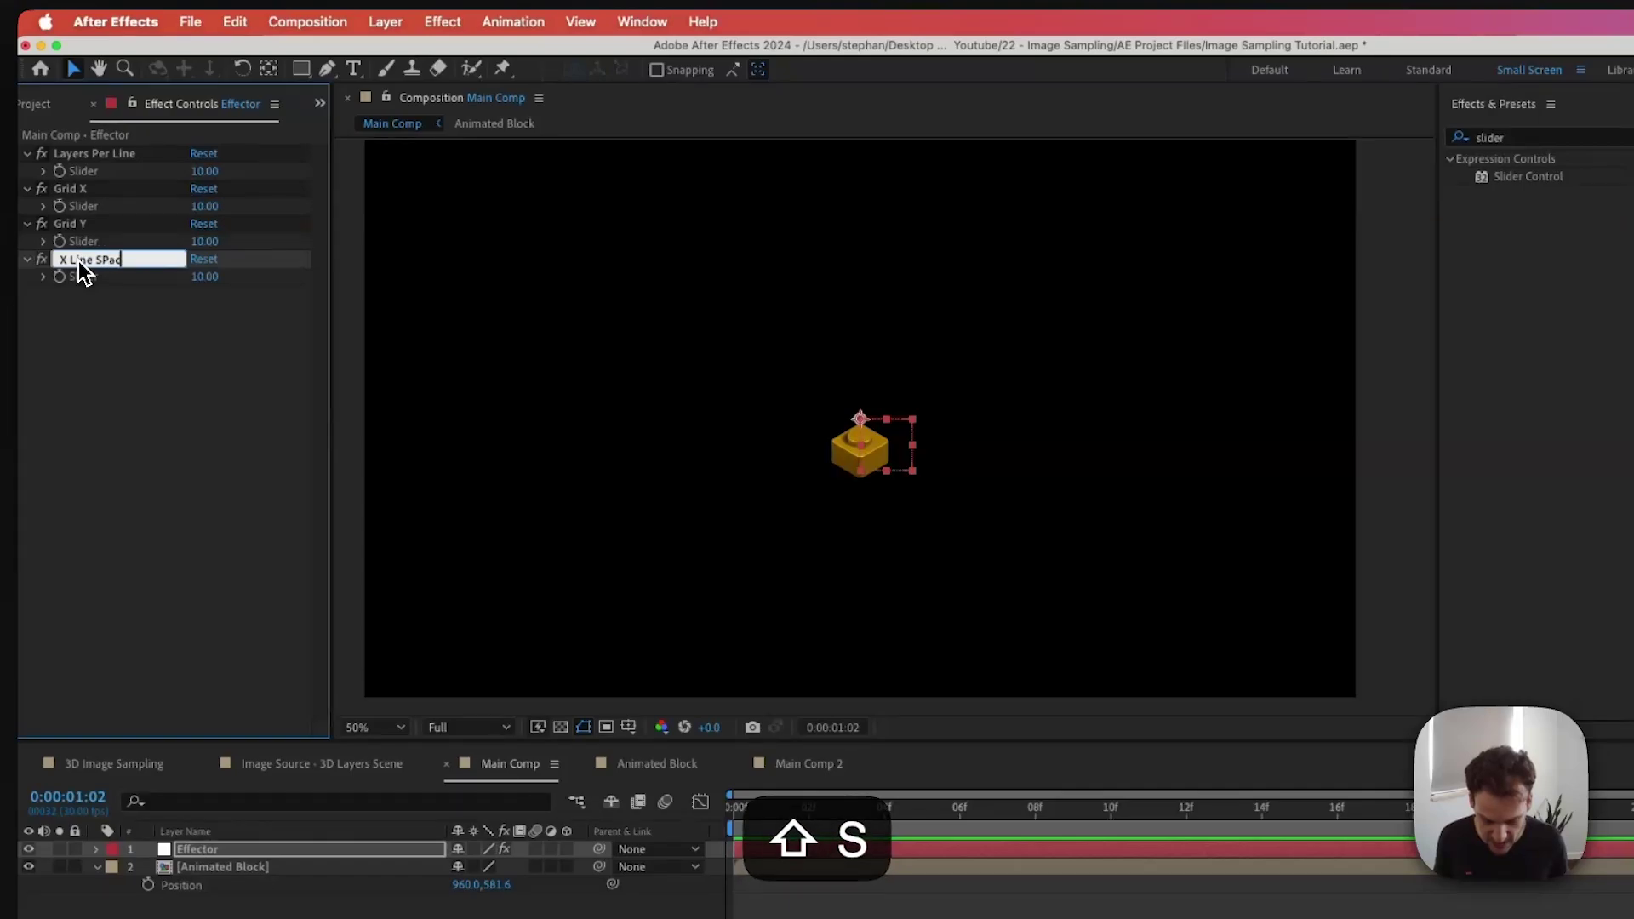
type("ing")
key("Return")
key("super+d")
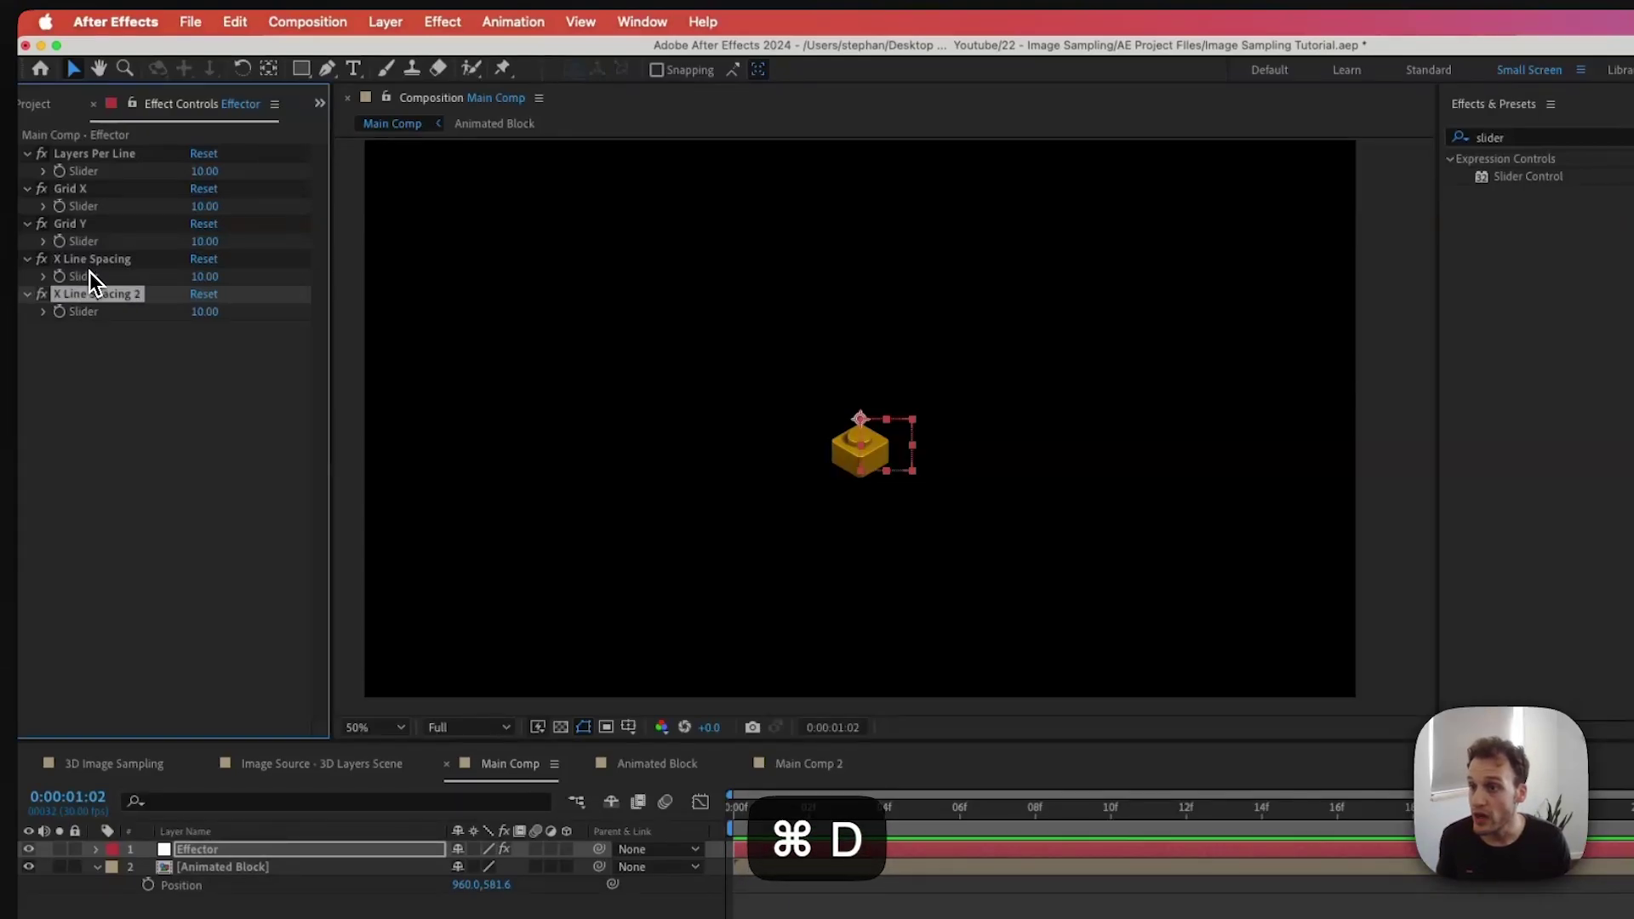
key("Return")
type("Y Line Spacing")
key("Return")
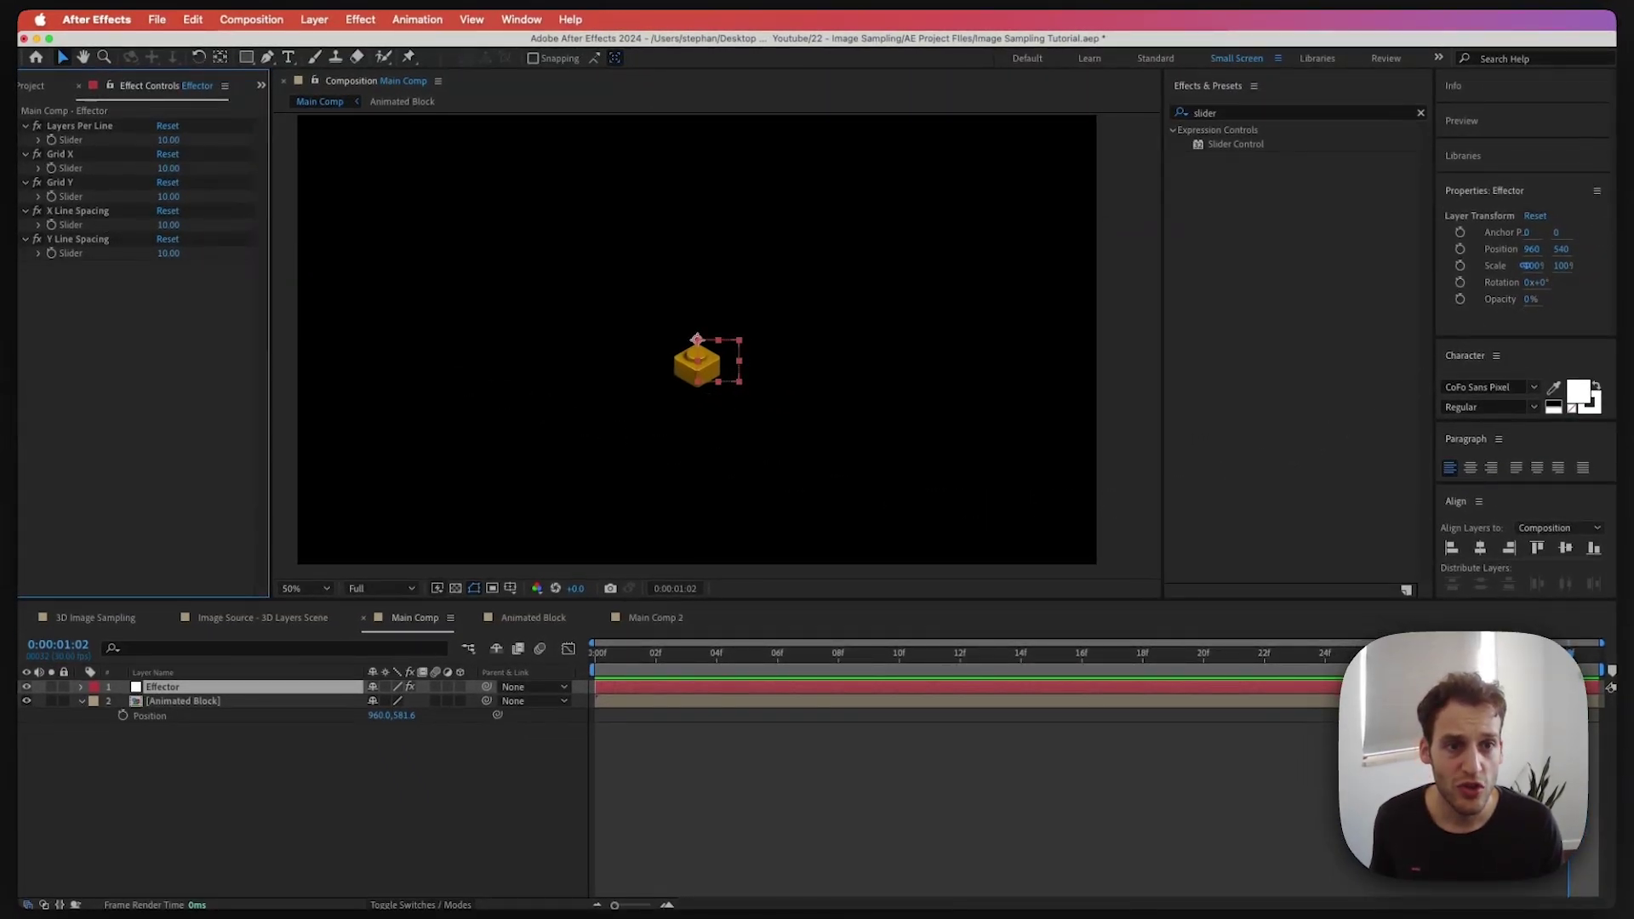
Bring up the notes window and copy the Isometric Grid position expression, from layerIndex = index - 1 through [xPos, yPos]
left_click_drag(1617, 130, 926, 129)
left_click_drag(923, 624, 772, 391)
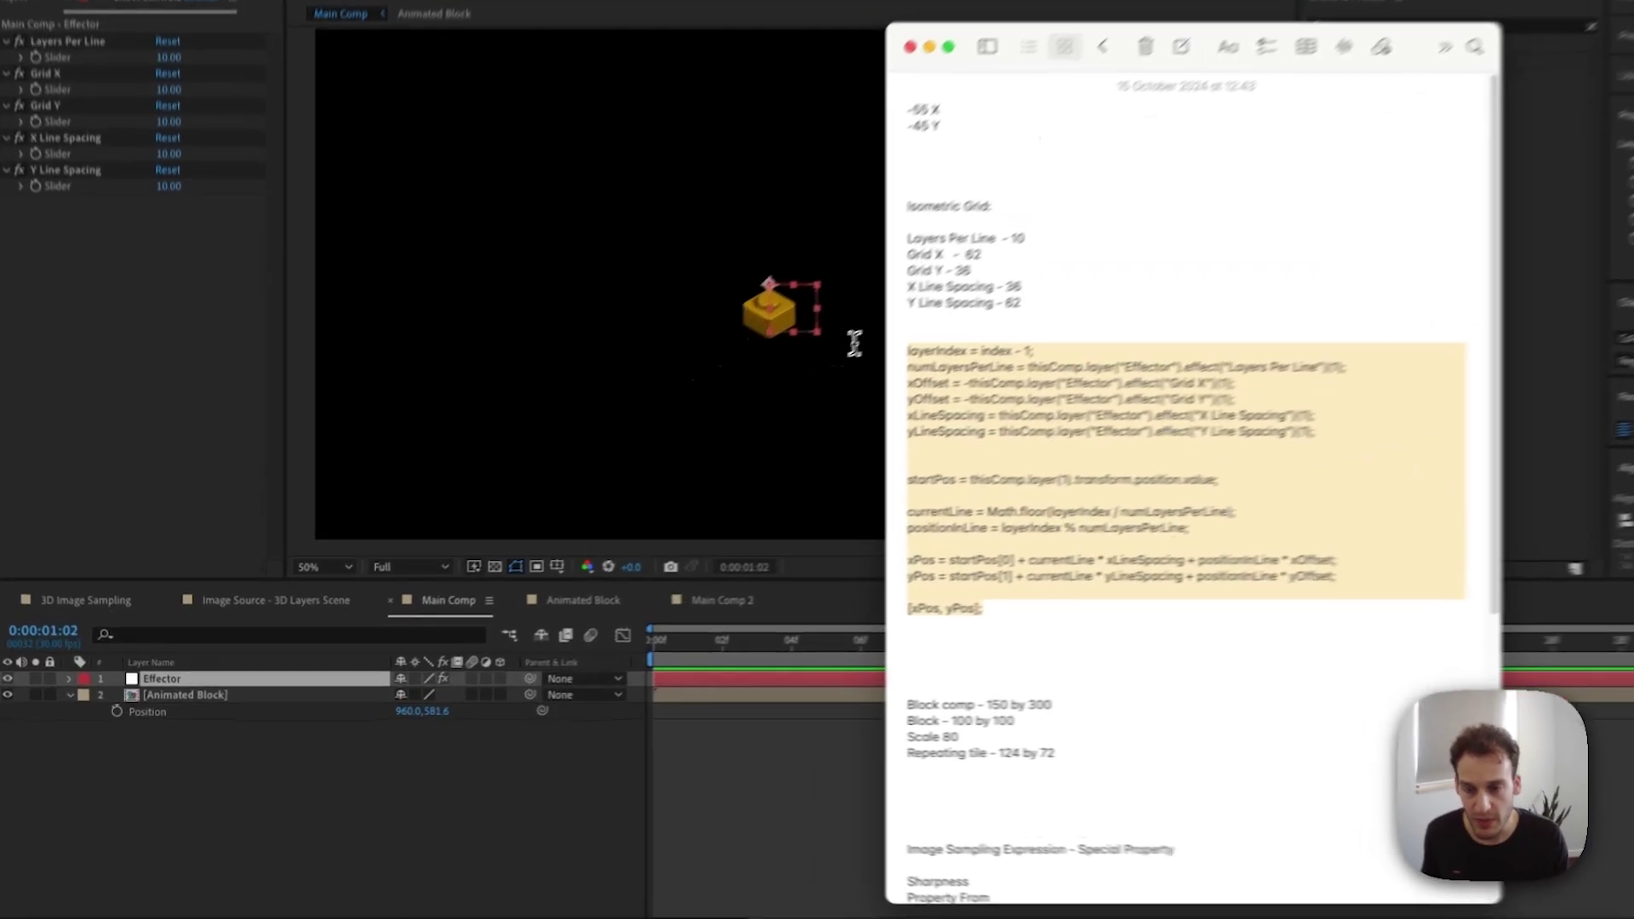
key("super+c")
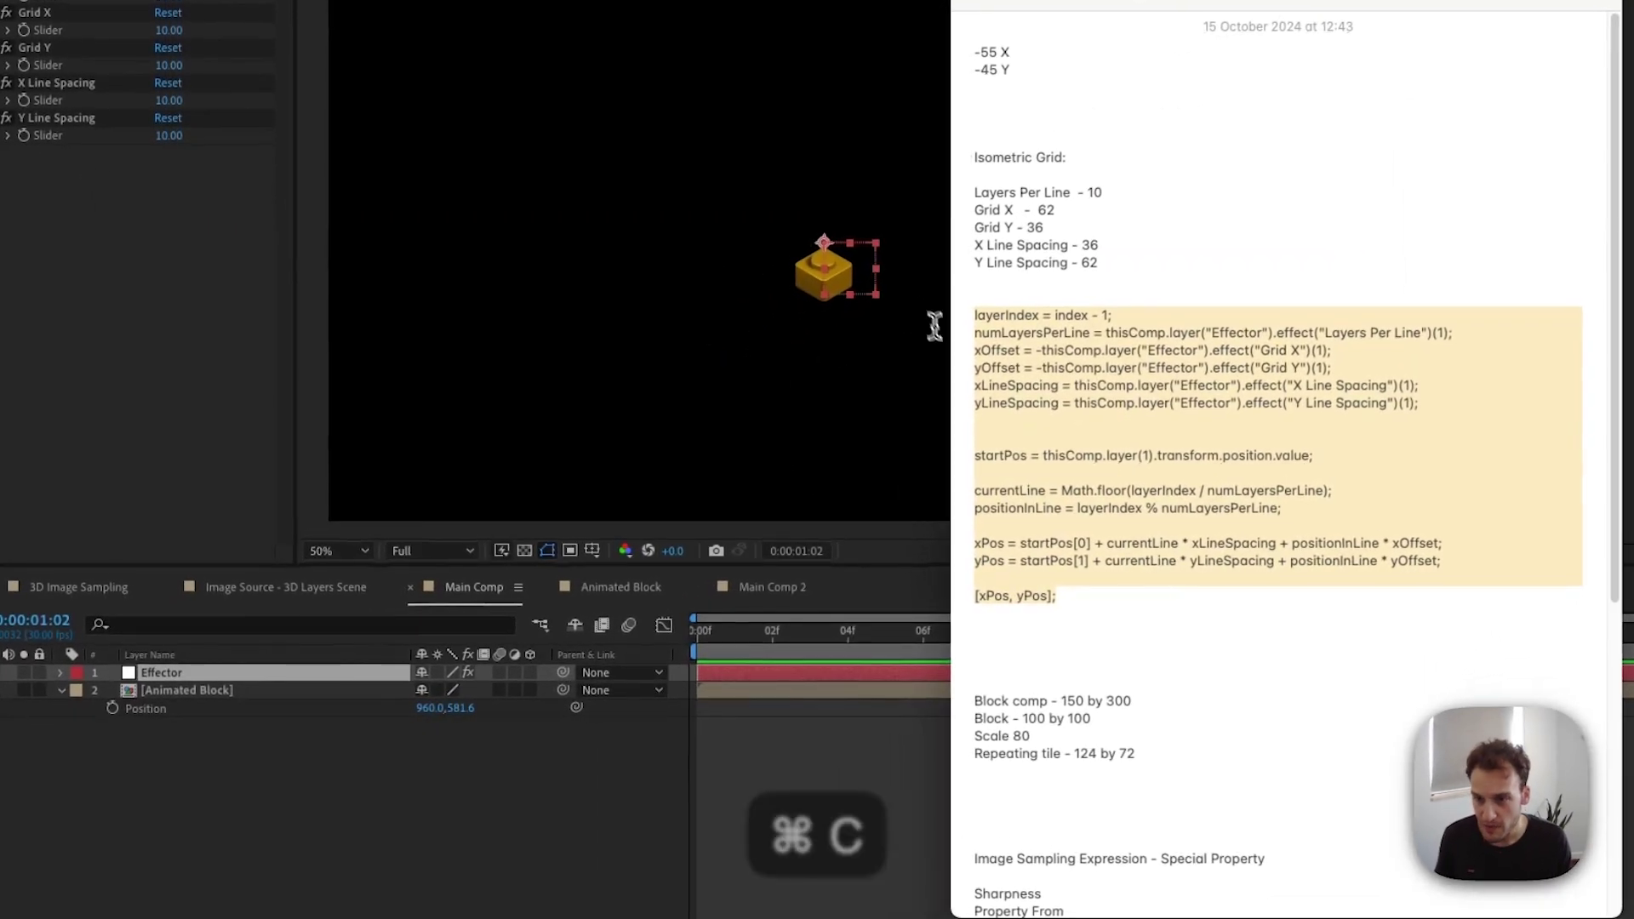
Add an expression to the Animated Block layer's Position and paste the copied isometric grid code into it
left_click(179, 696)
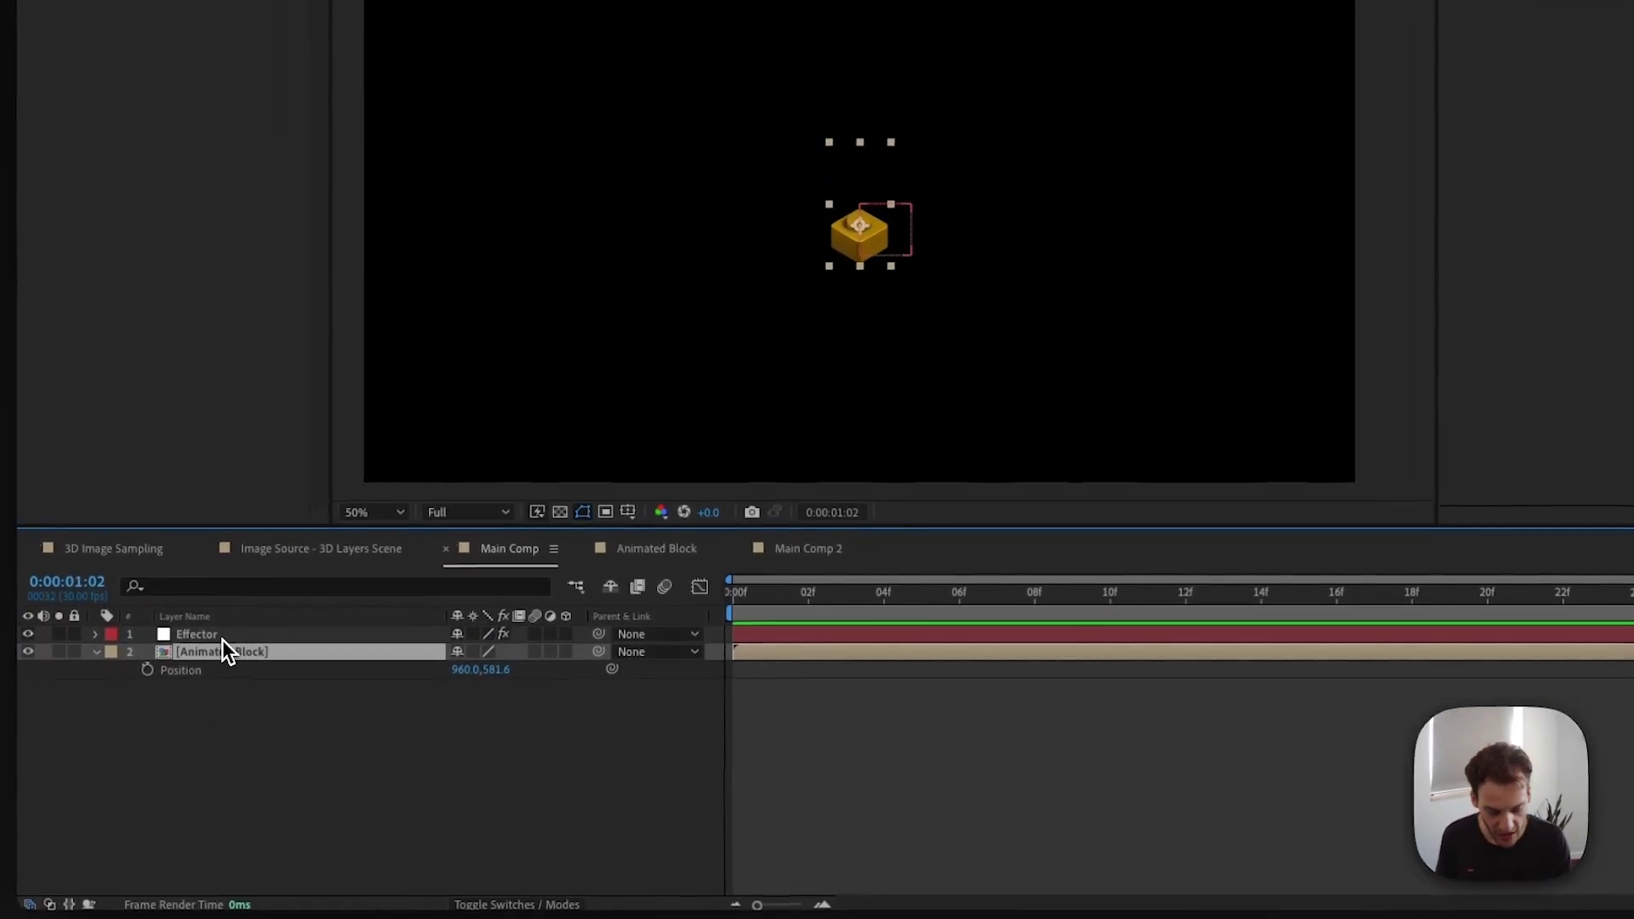
key("p")
key("p")
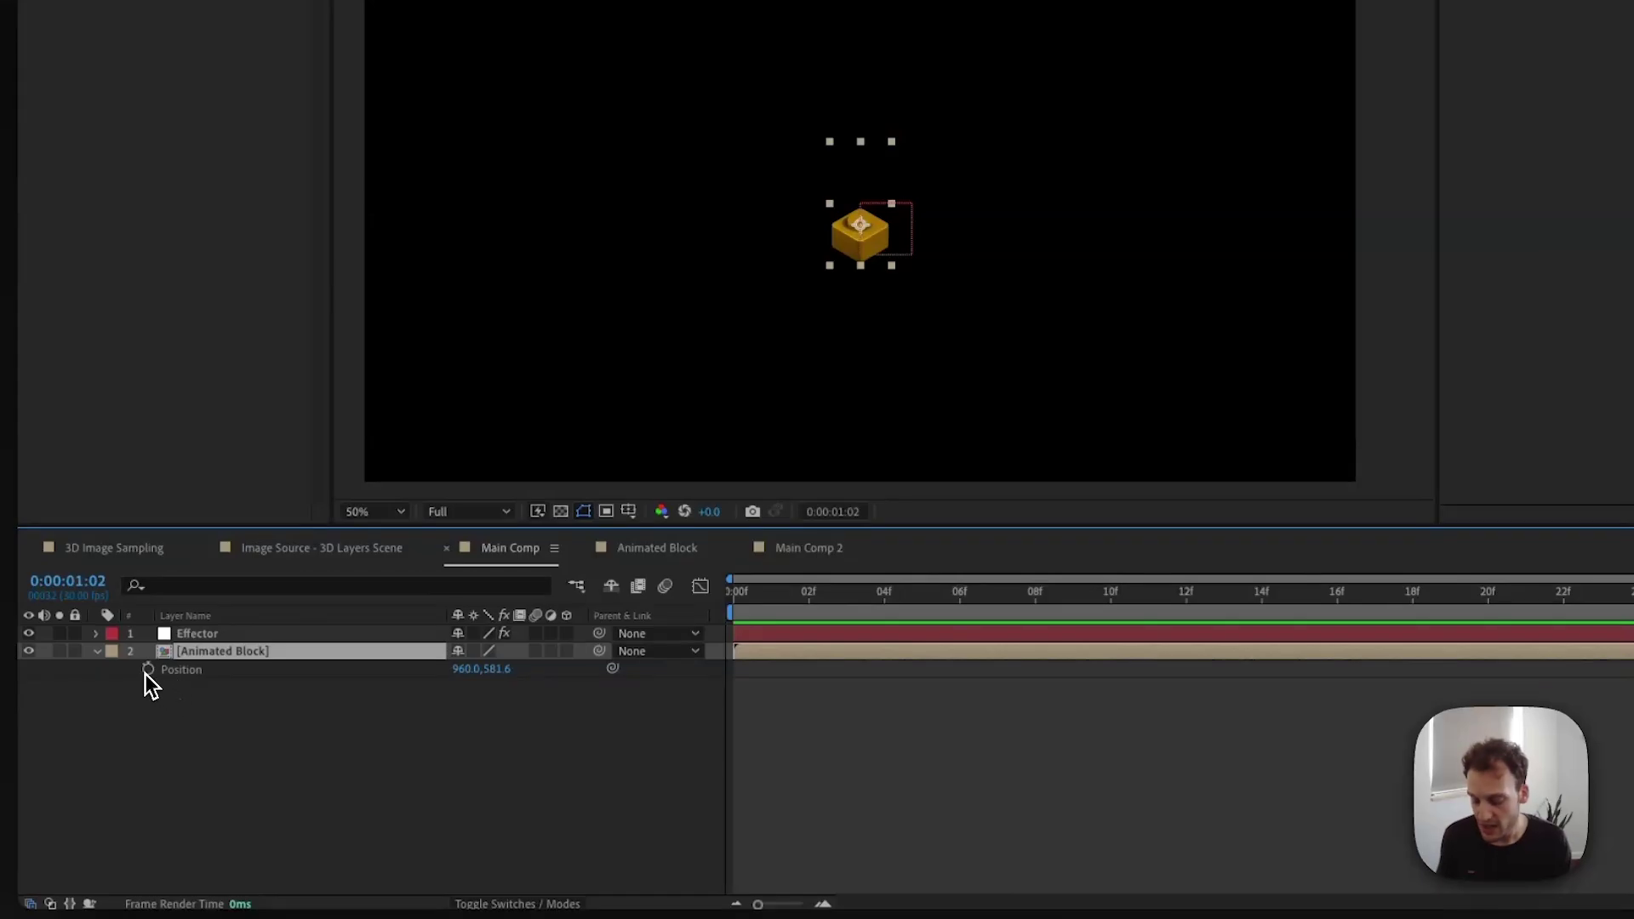
left_click(148, 670, "alt")
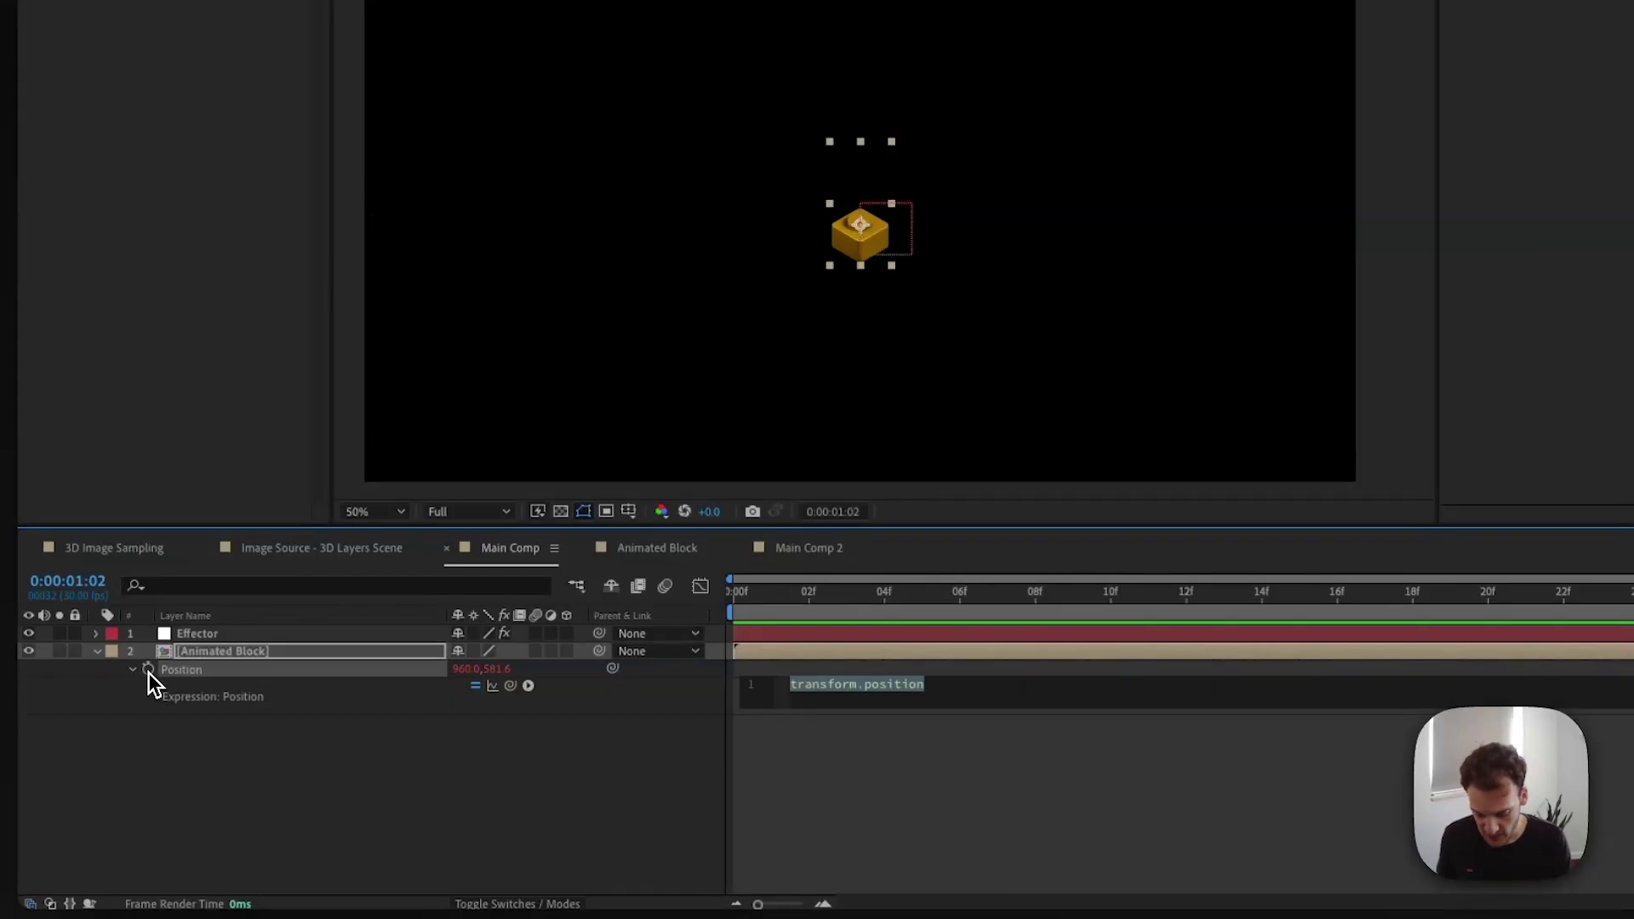
key("super+v")
left_click(247, 728)
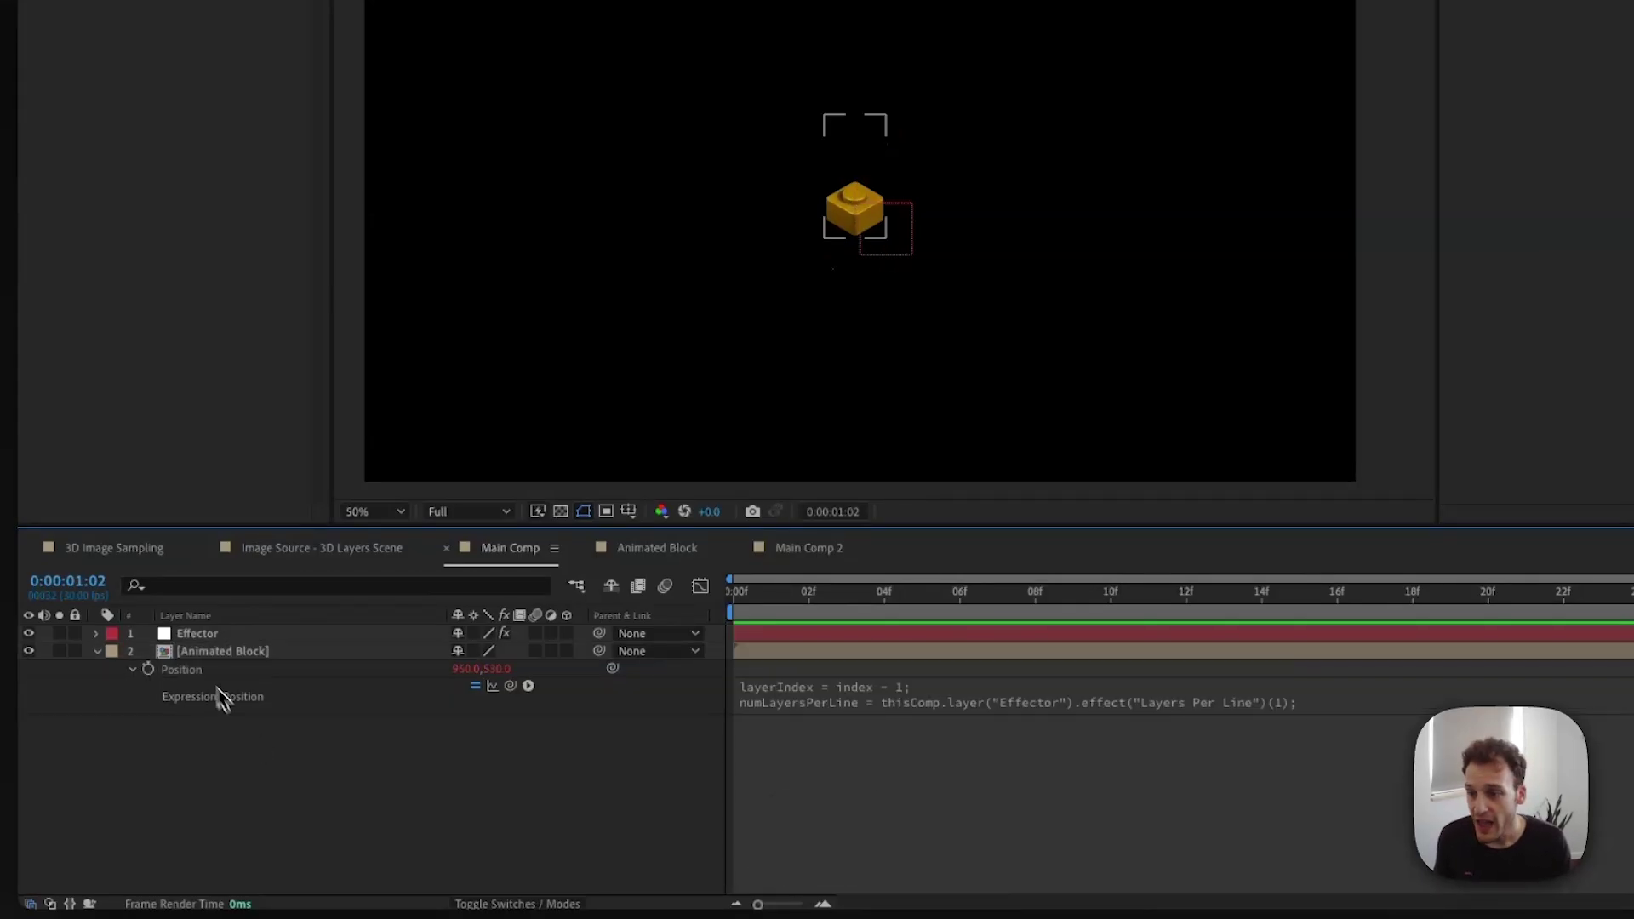
Move the Animated Block layer above Effector and duplicate it repeatedly to build a stack of at least 15 block layers
left_click_drag(213, 652, 191, 631)
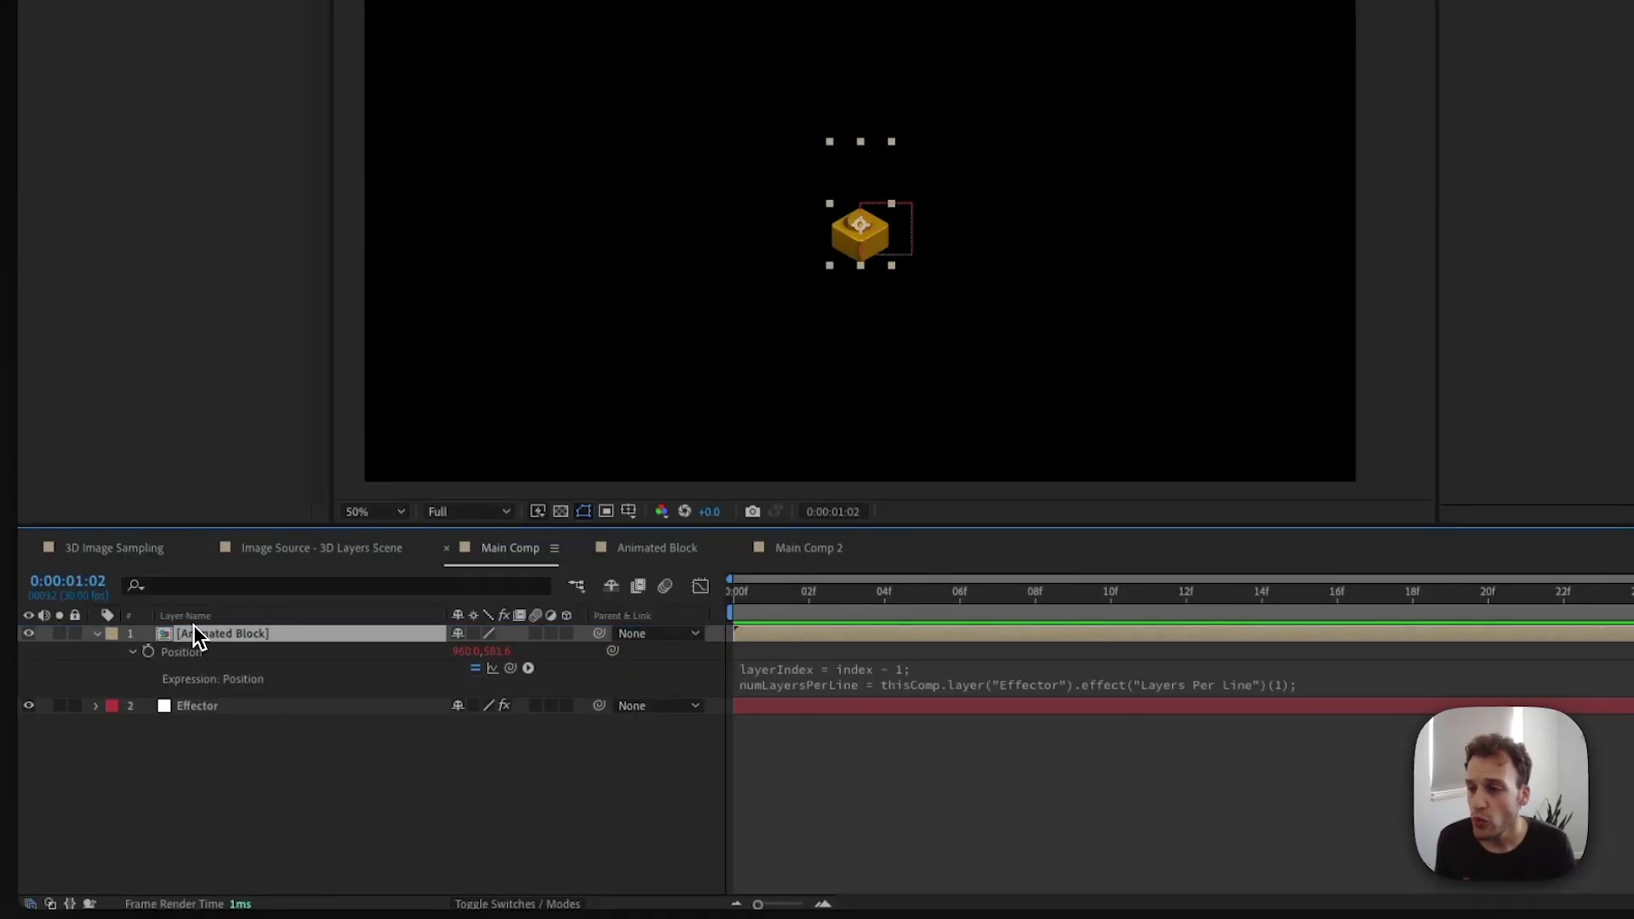
key("super+d")
key("super+d")
key("super+d")
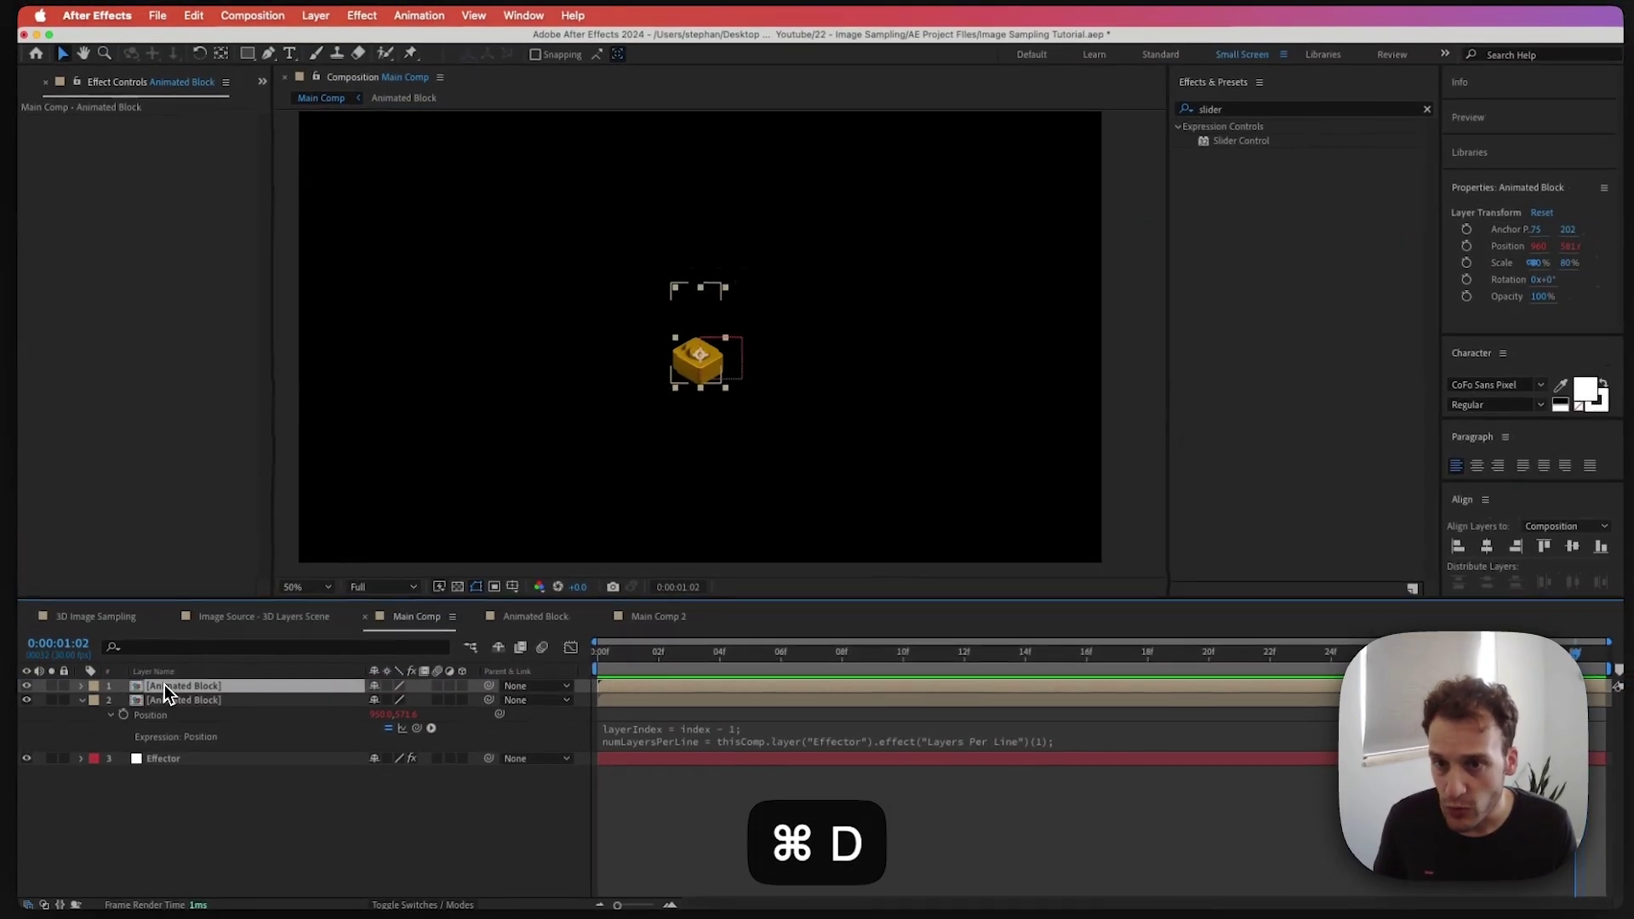
key("super+d")
key("super+d")
key("super+d")
key("super+d")
key("super+d")
key("super+d")
key("super+d")
key("super+d")
key("super+d")
key("super+d")
key("super+d")
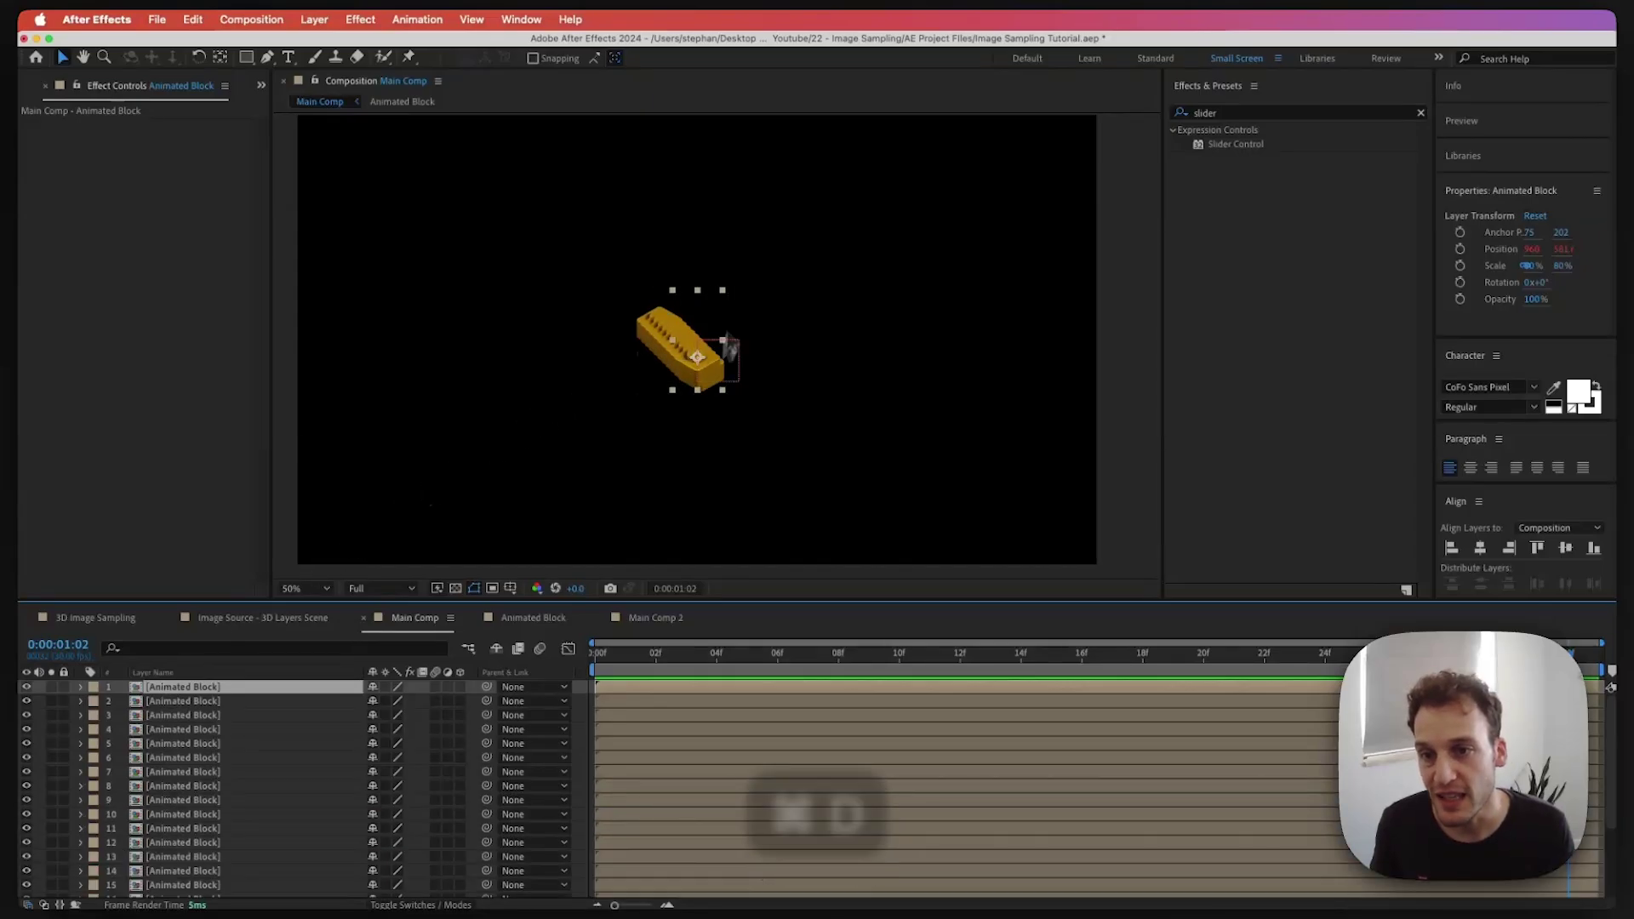
Set the Effector layer's Grid X slider to 62 and its Grid Y slider to 36
left_click(645, 320)
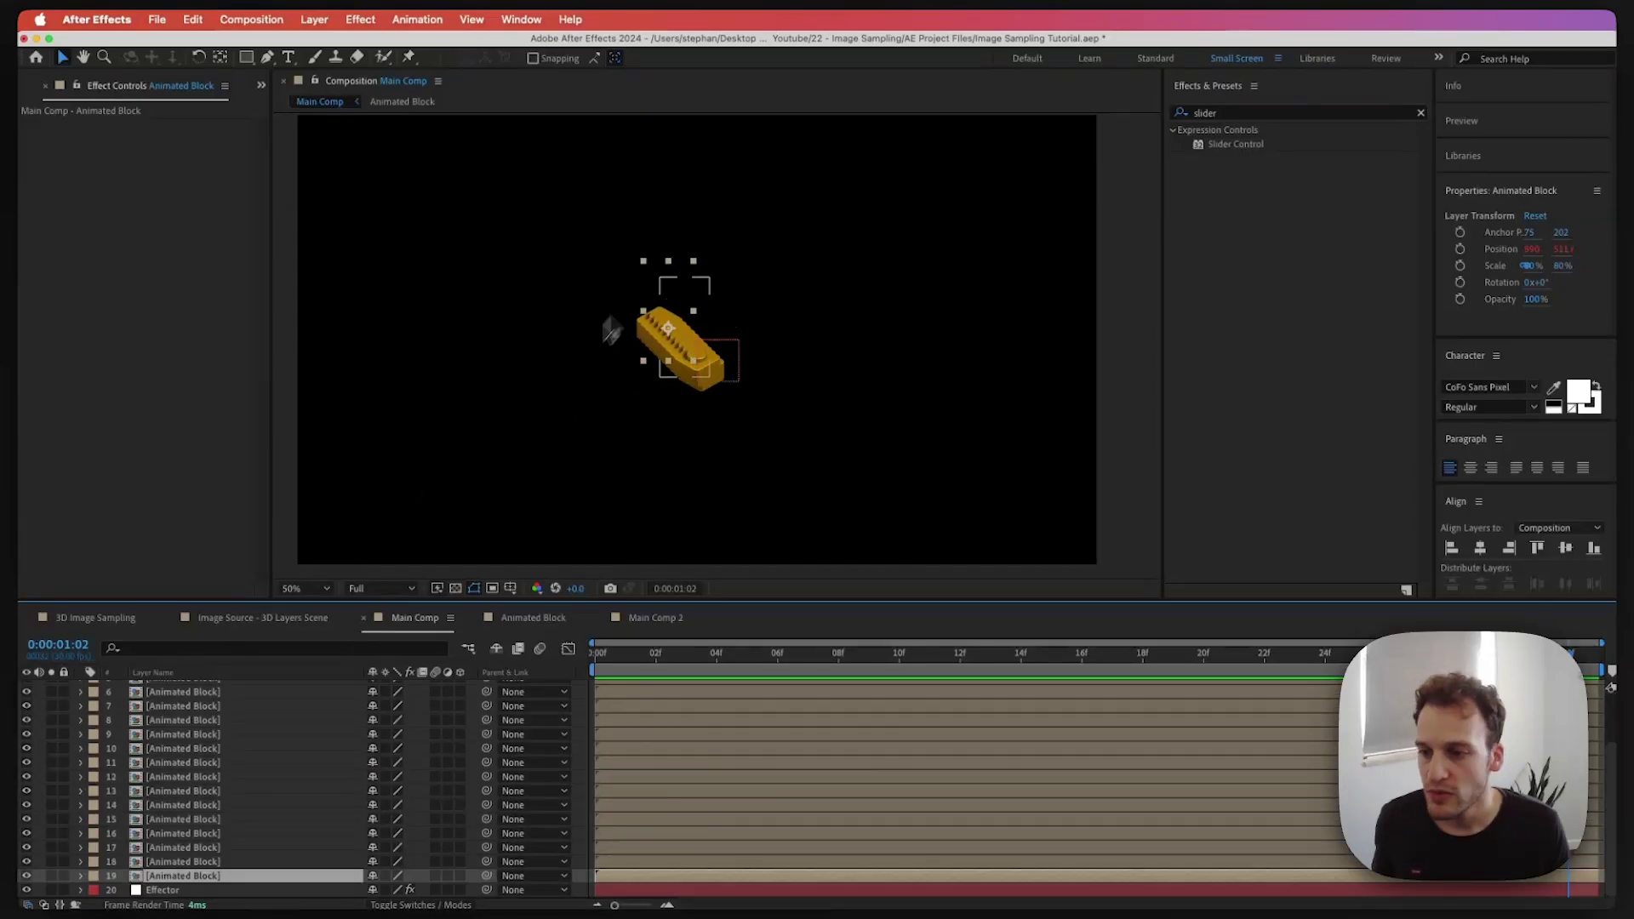
left_click(164, 890)
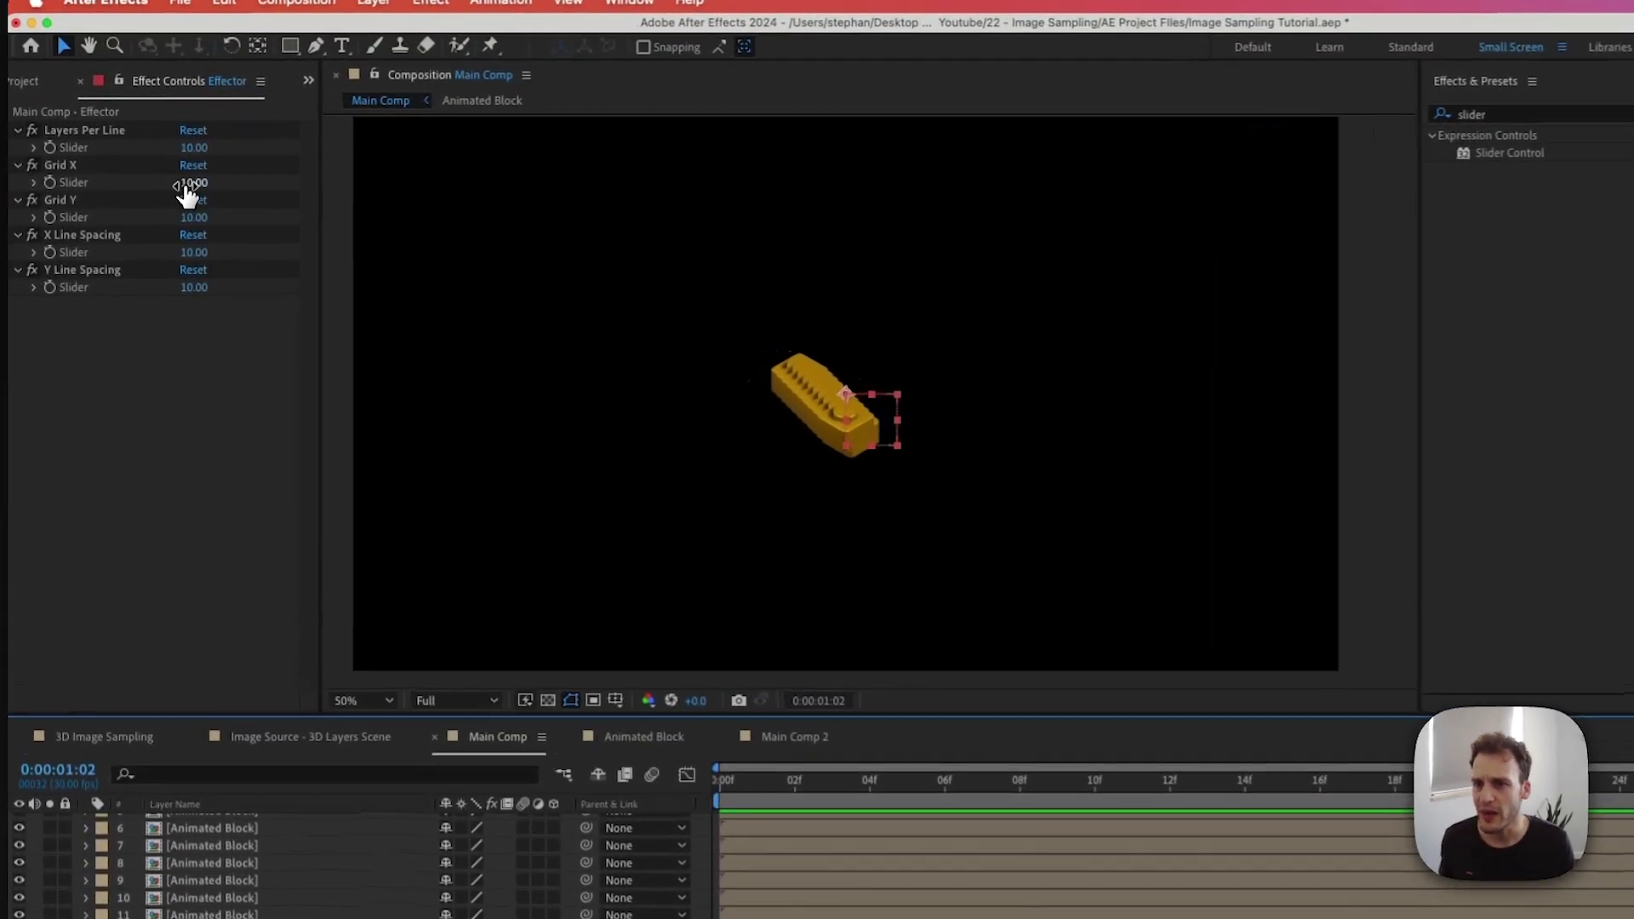
left_click_drag(187, 185, 207, 219)
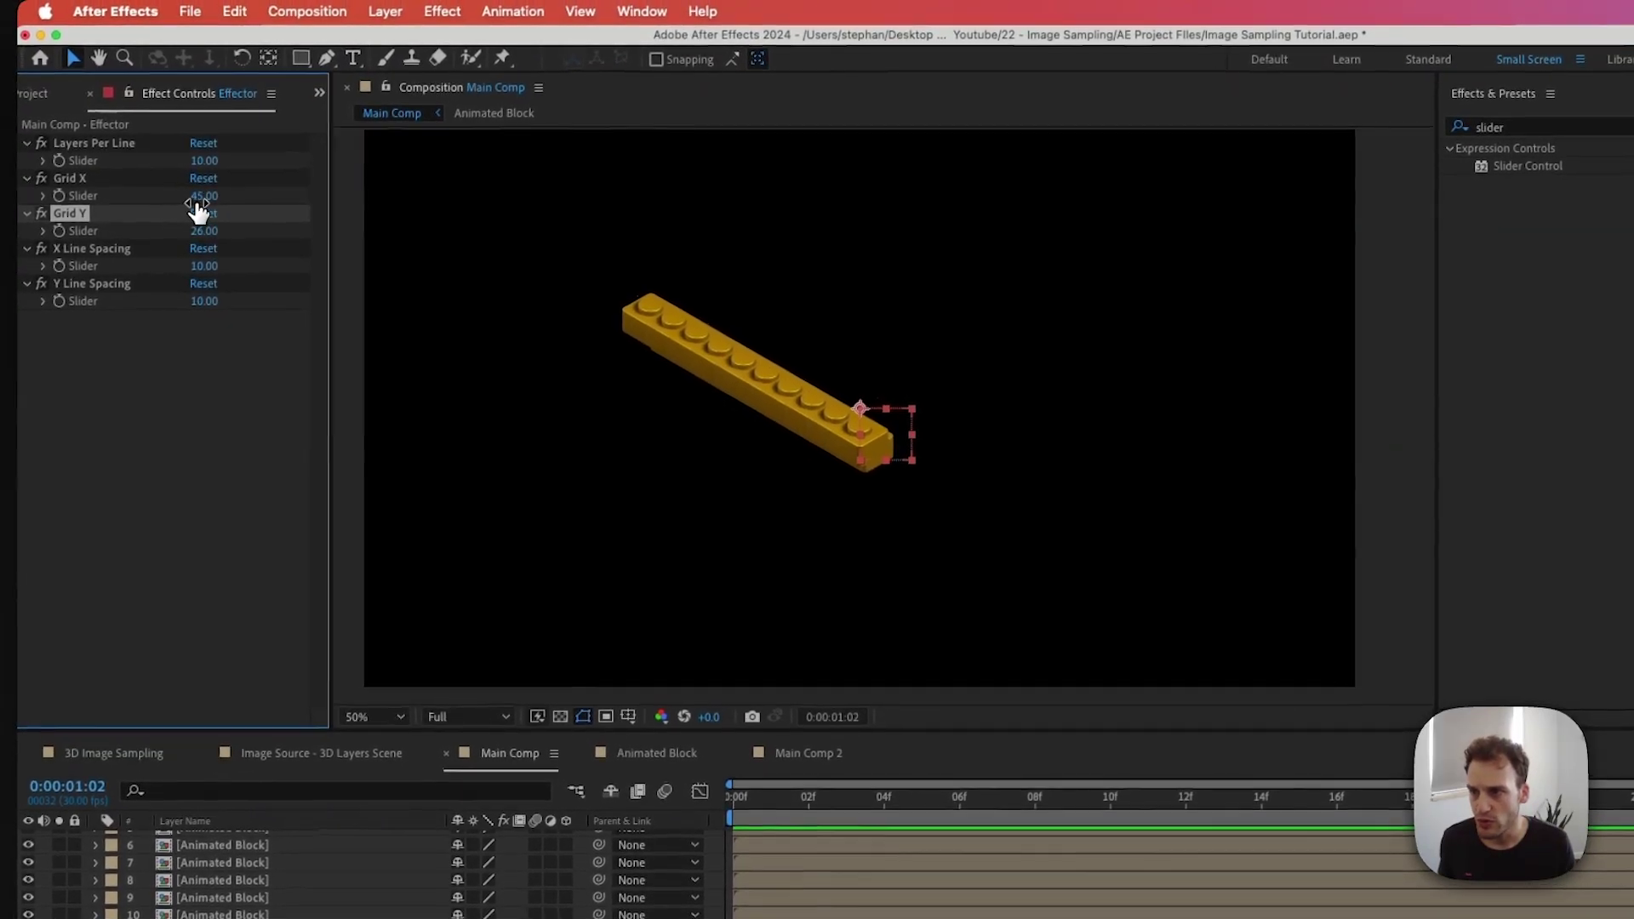
left_click(188, 186)
type("62")
key("Return")
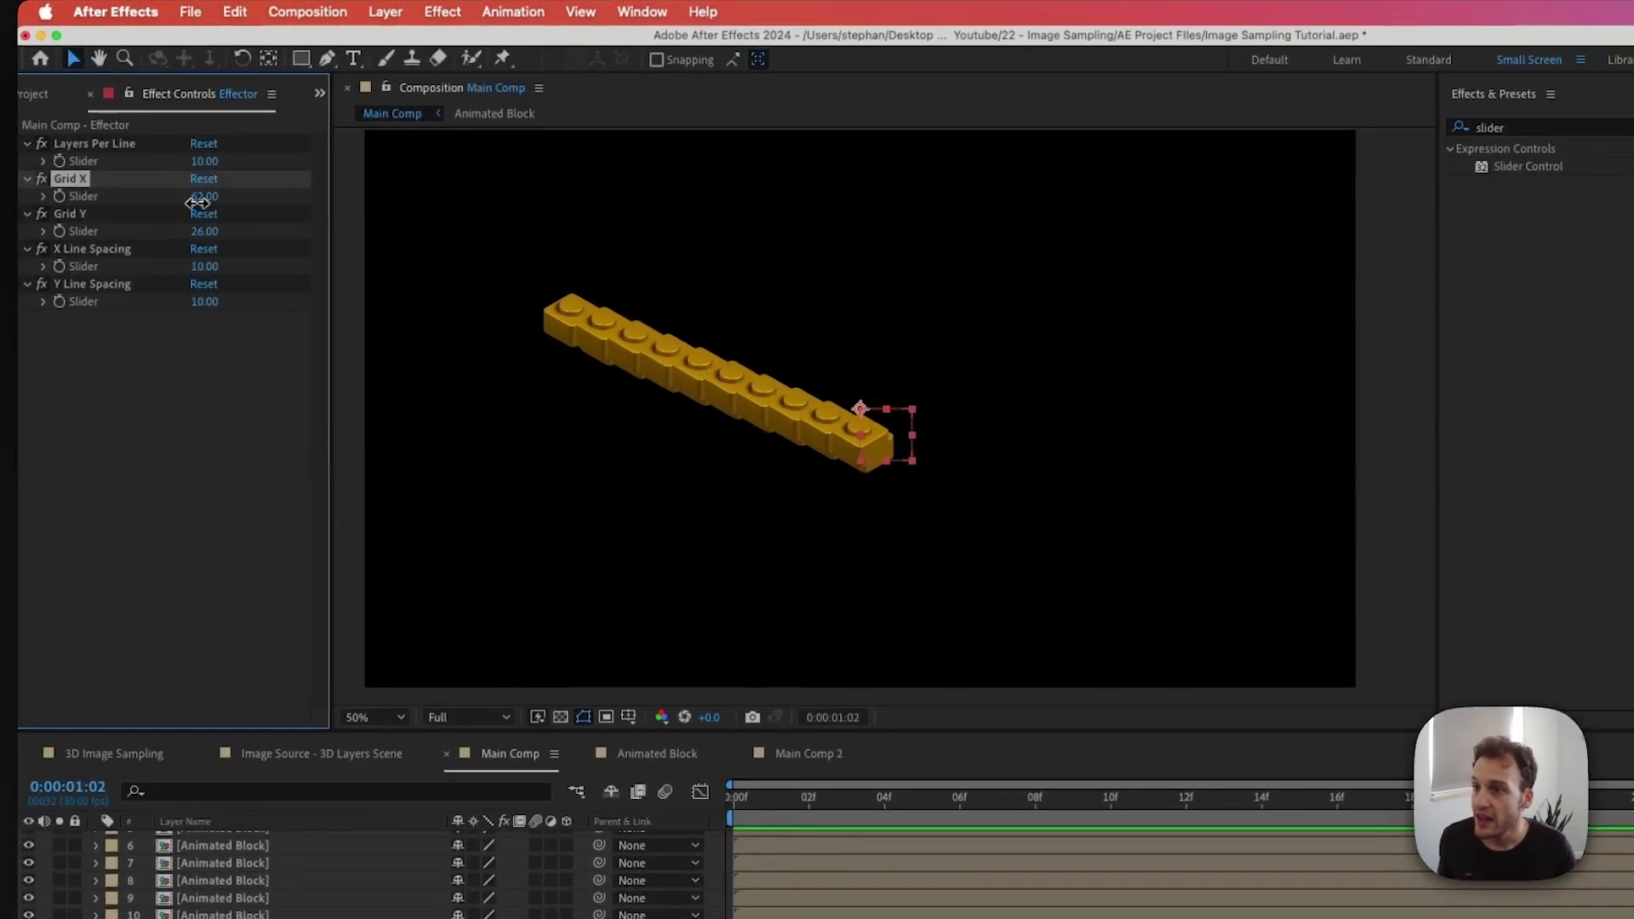
left_click(211, 234)
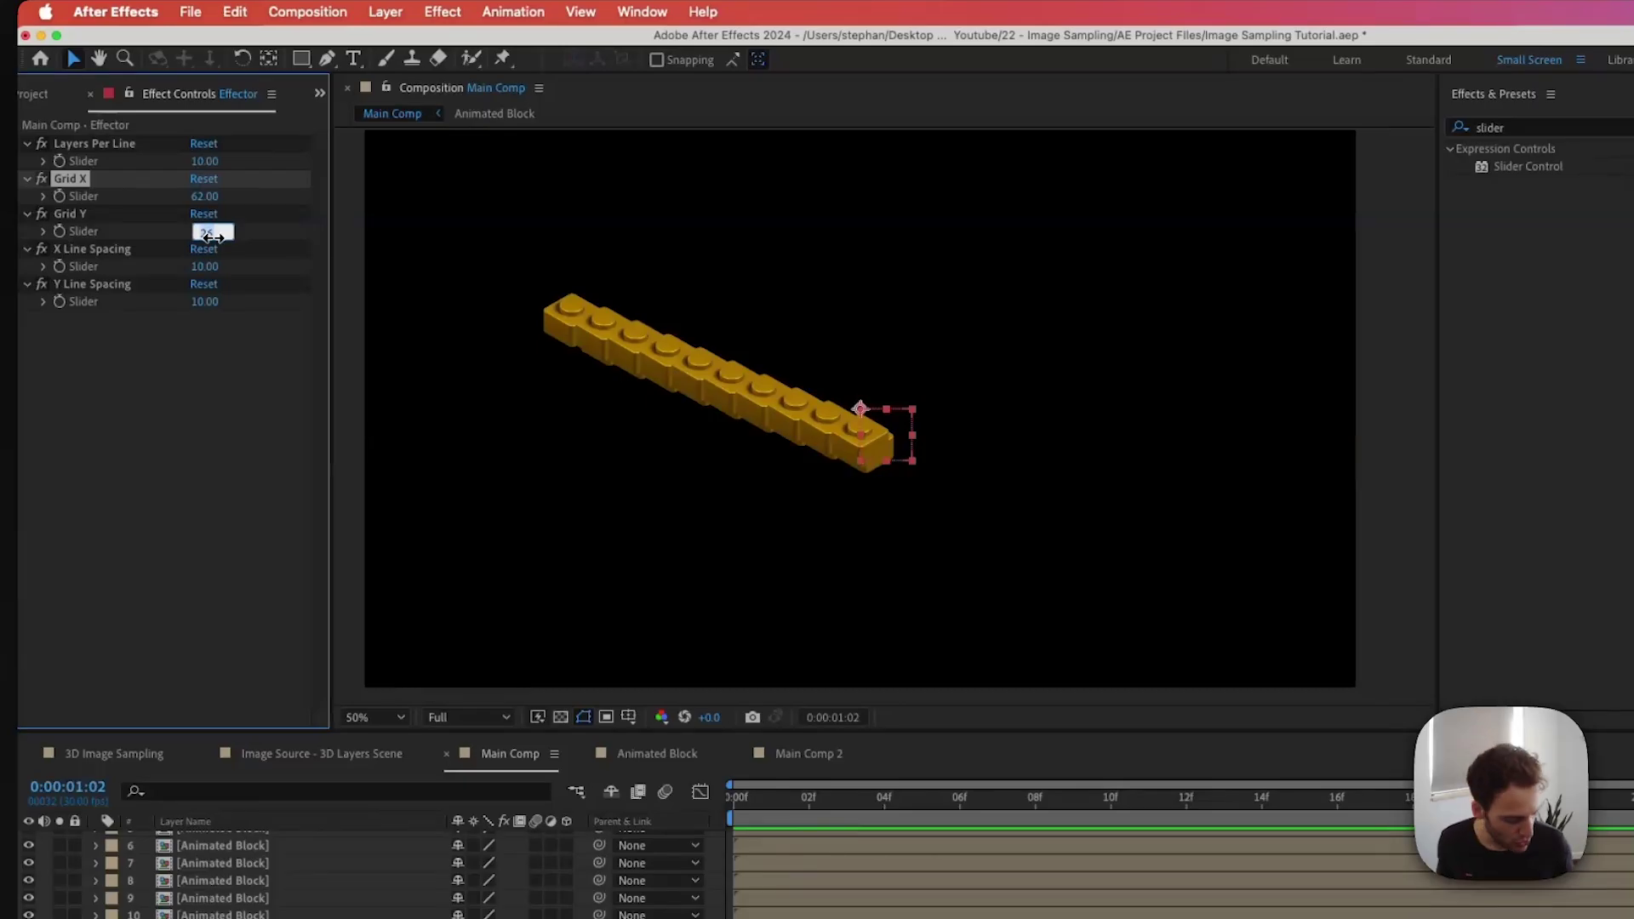
type("36")
key("Return")
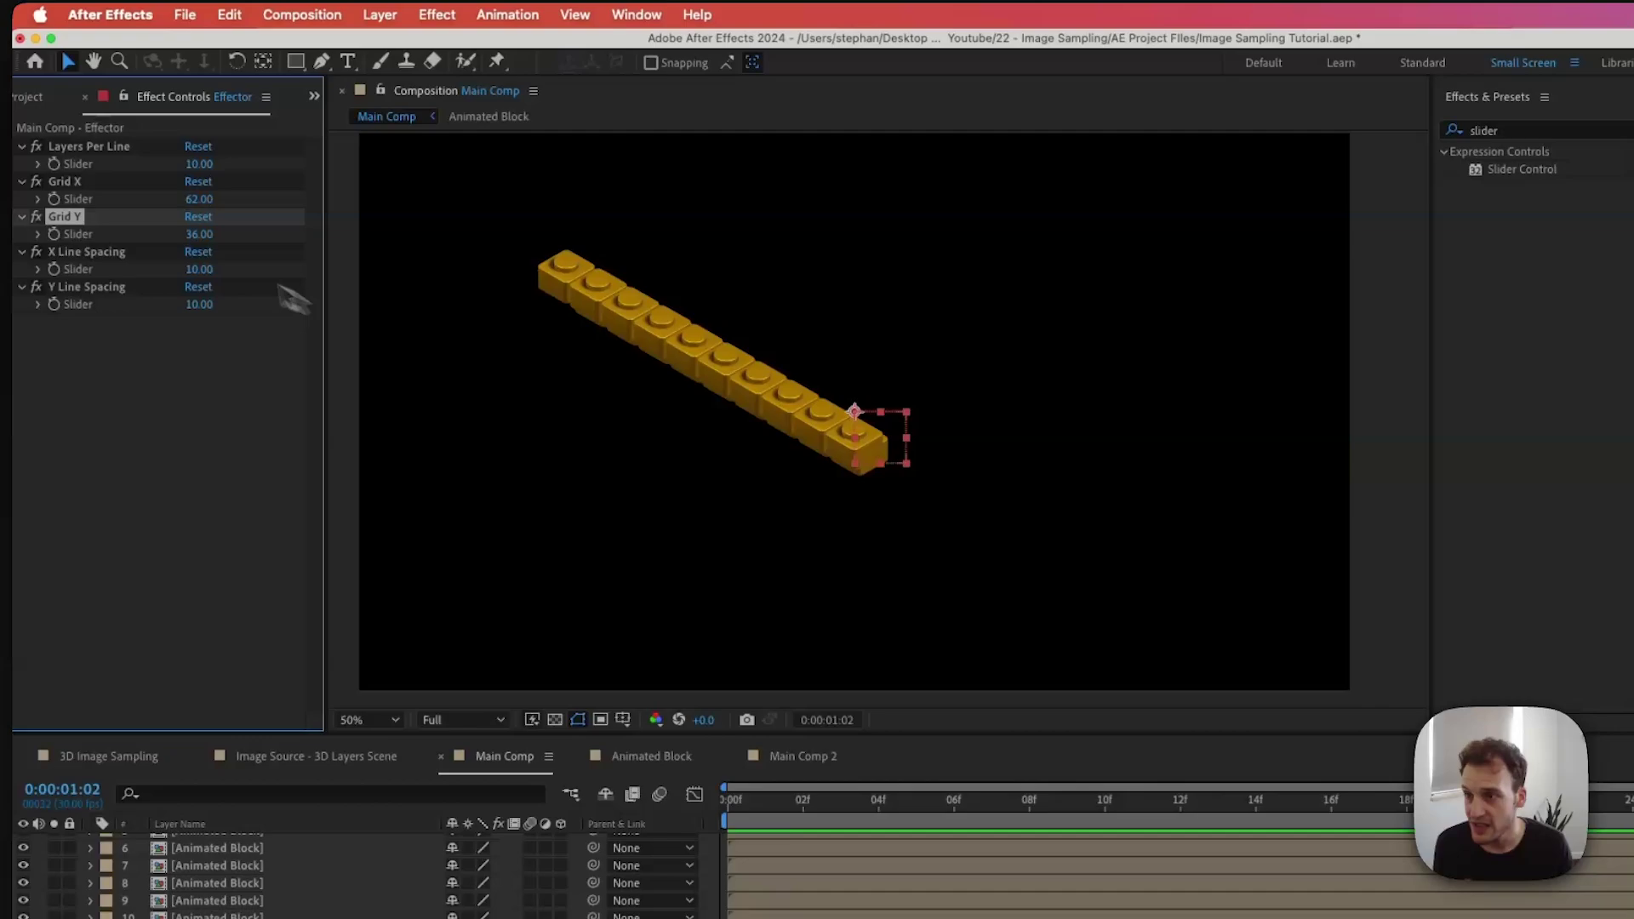
Set the Effector's X Line Spacing slider to 62 and its Y Line Spacing slider to -36
left_click_drag(199, 269, 301, 263)
left_click(202, 269)
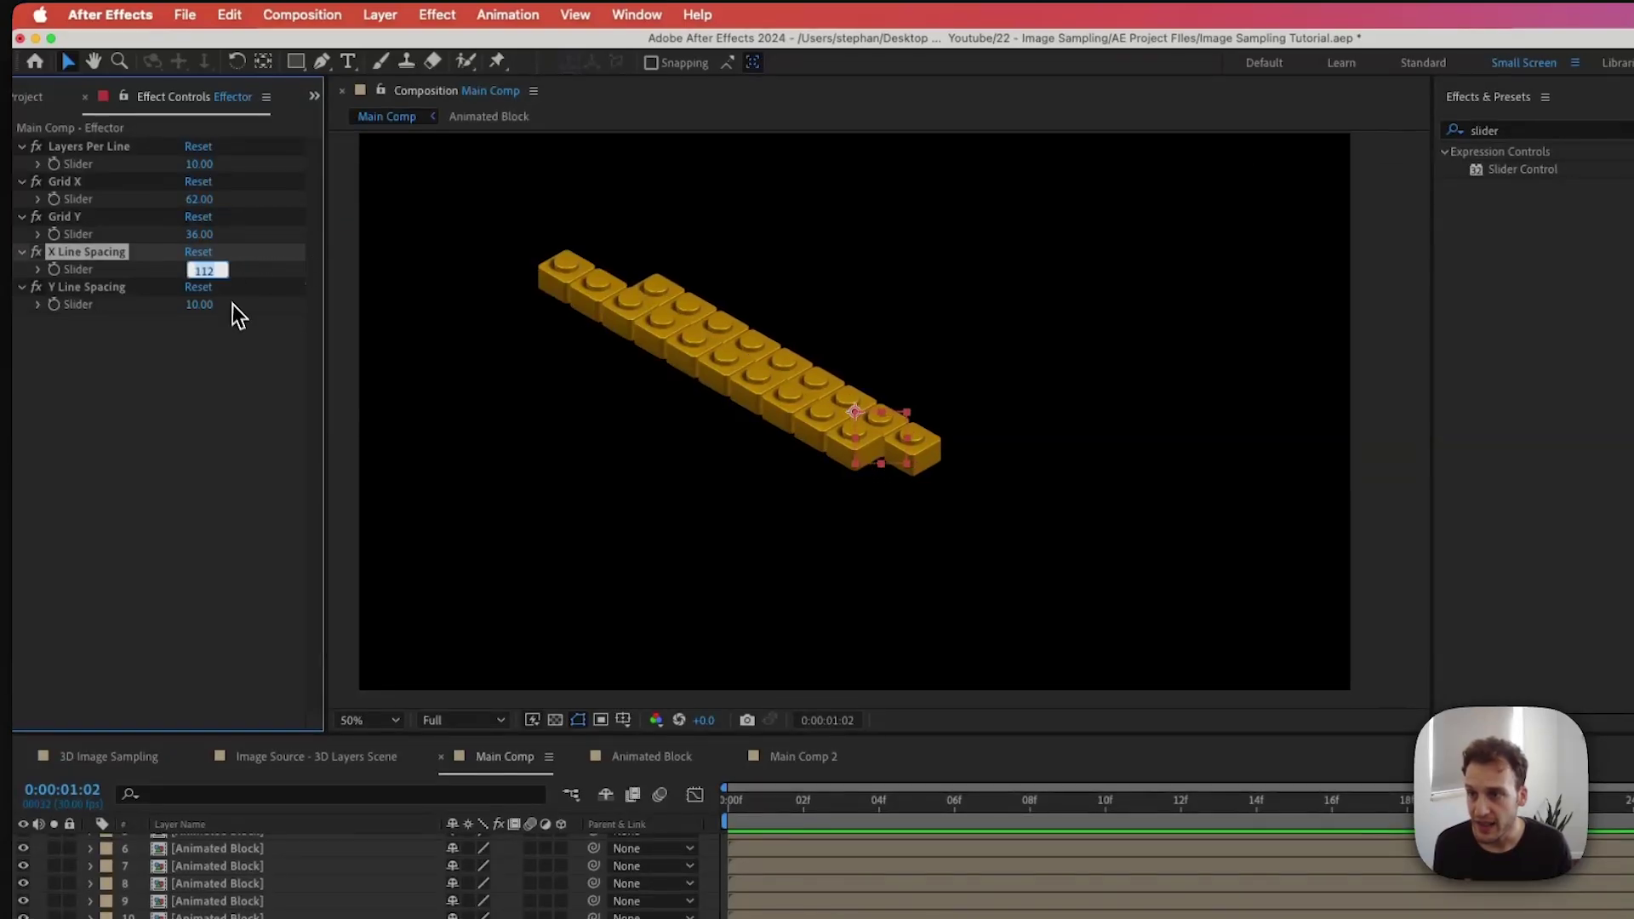
type("62")
key("Return")
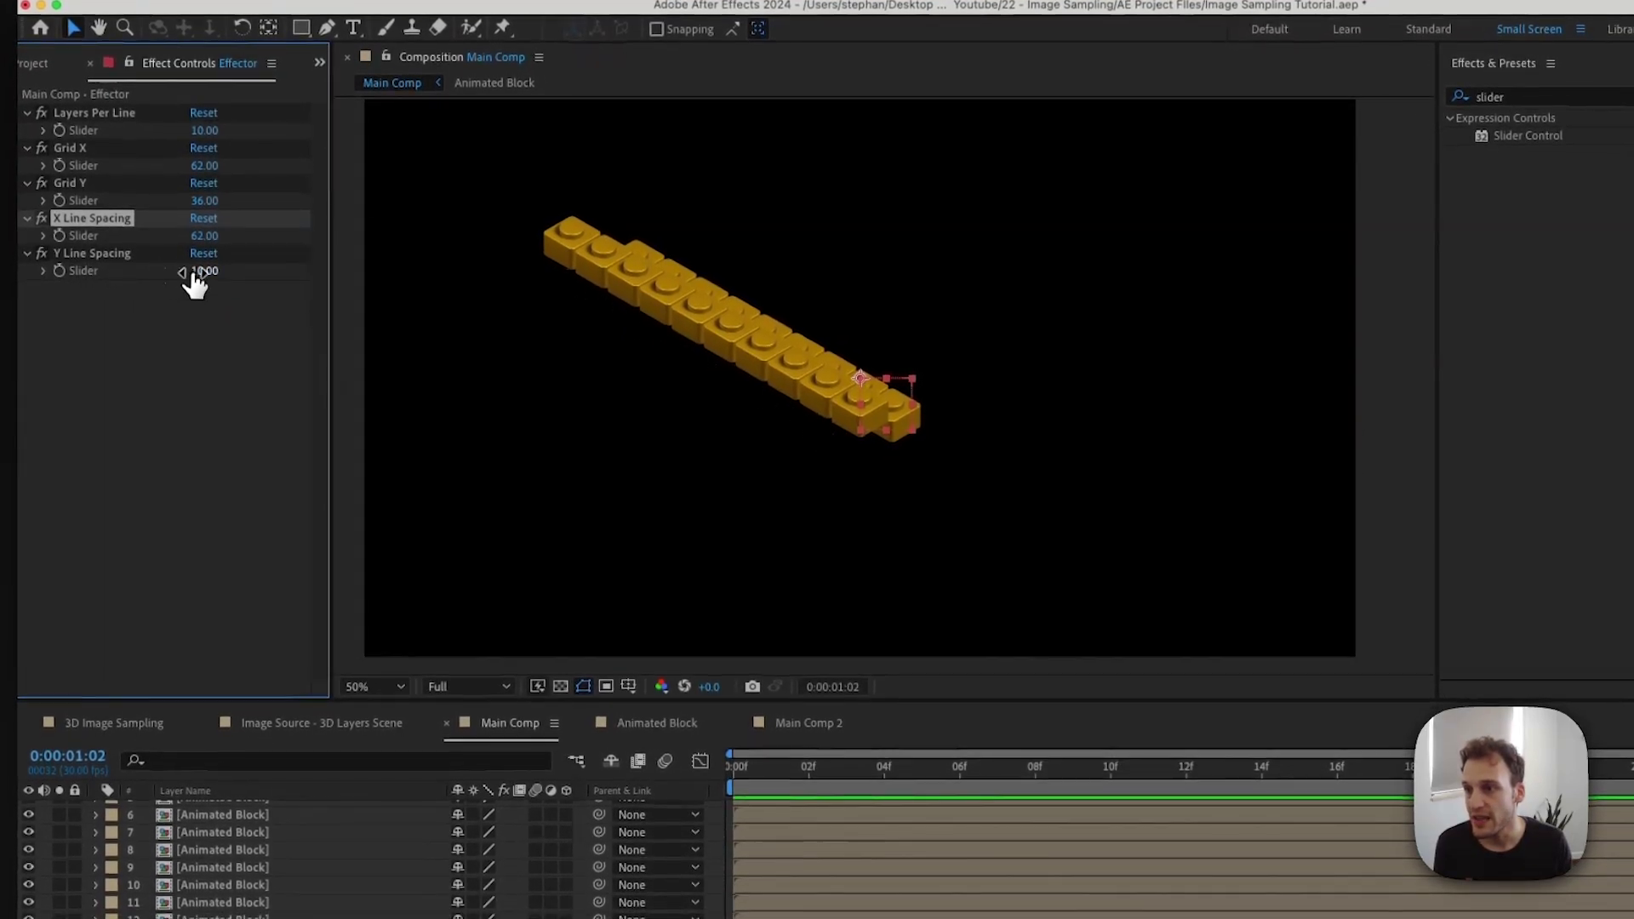
left_click(199, 303)
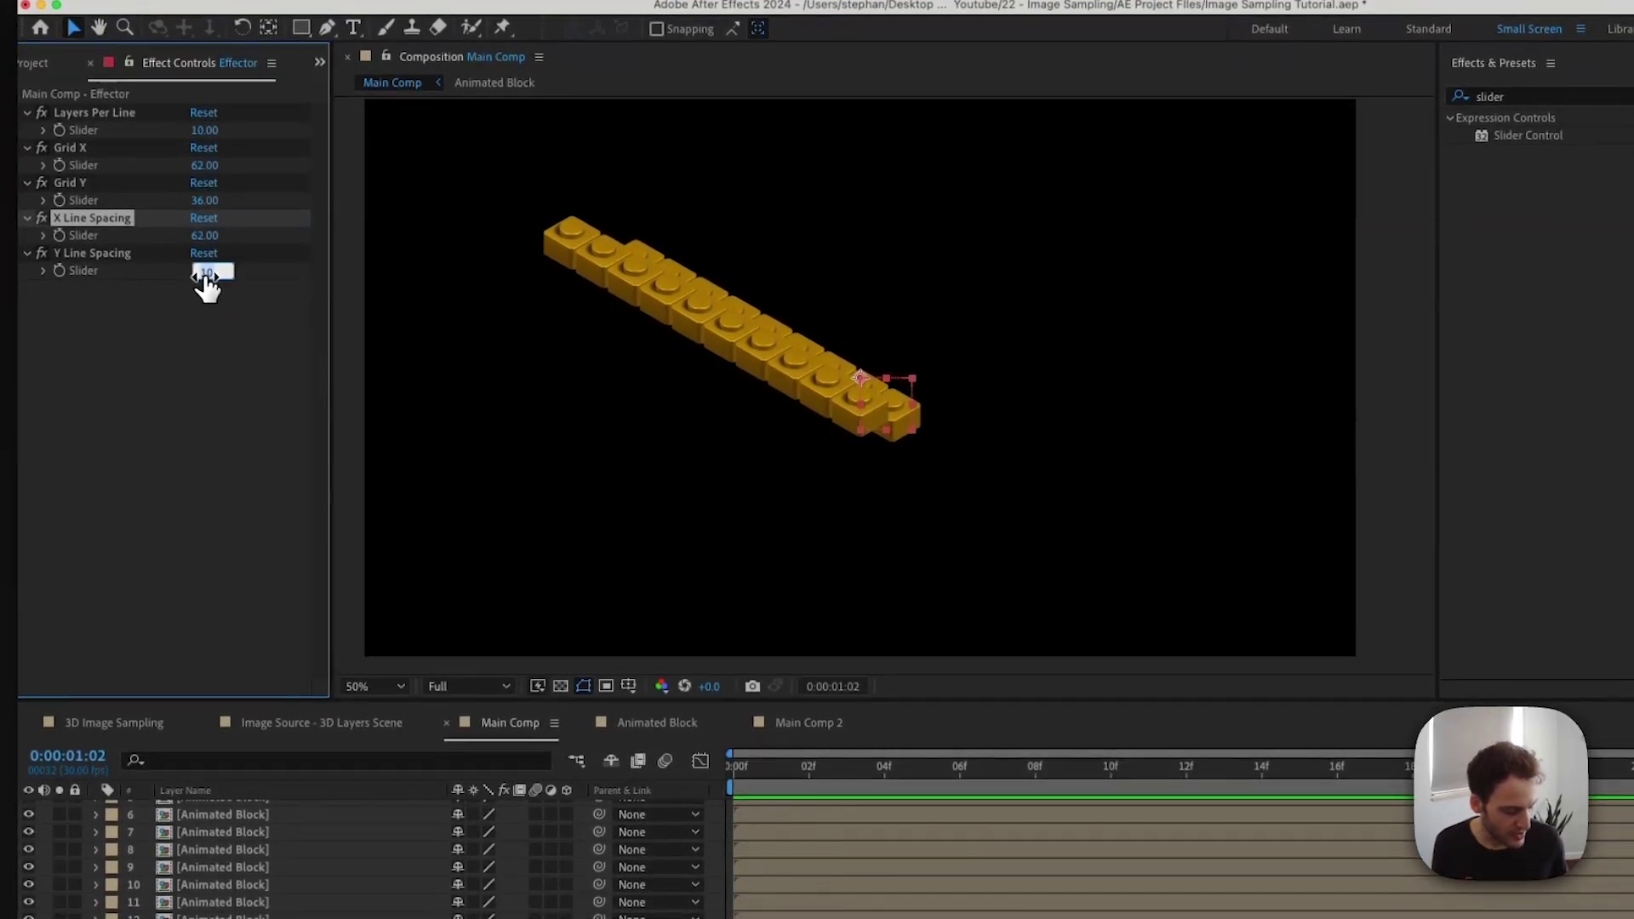
key("Return")
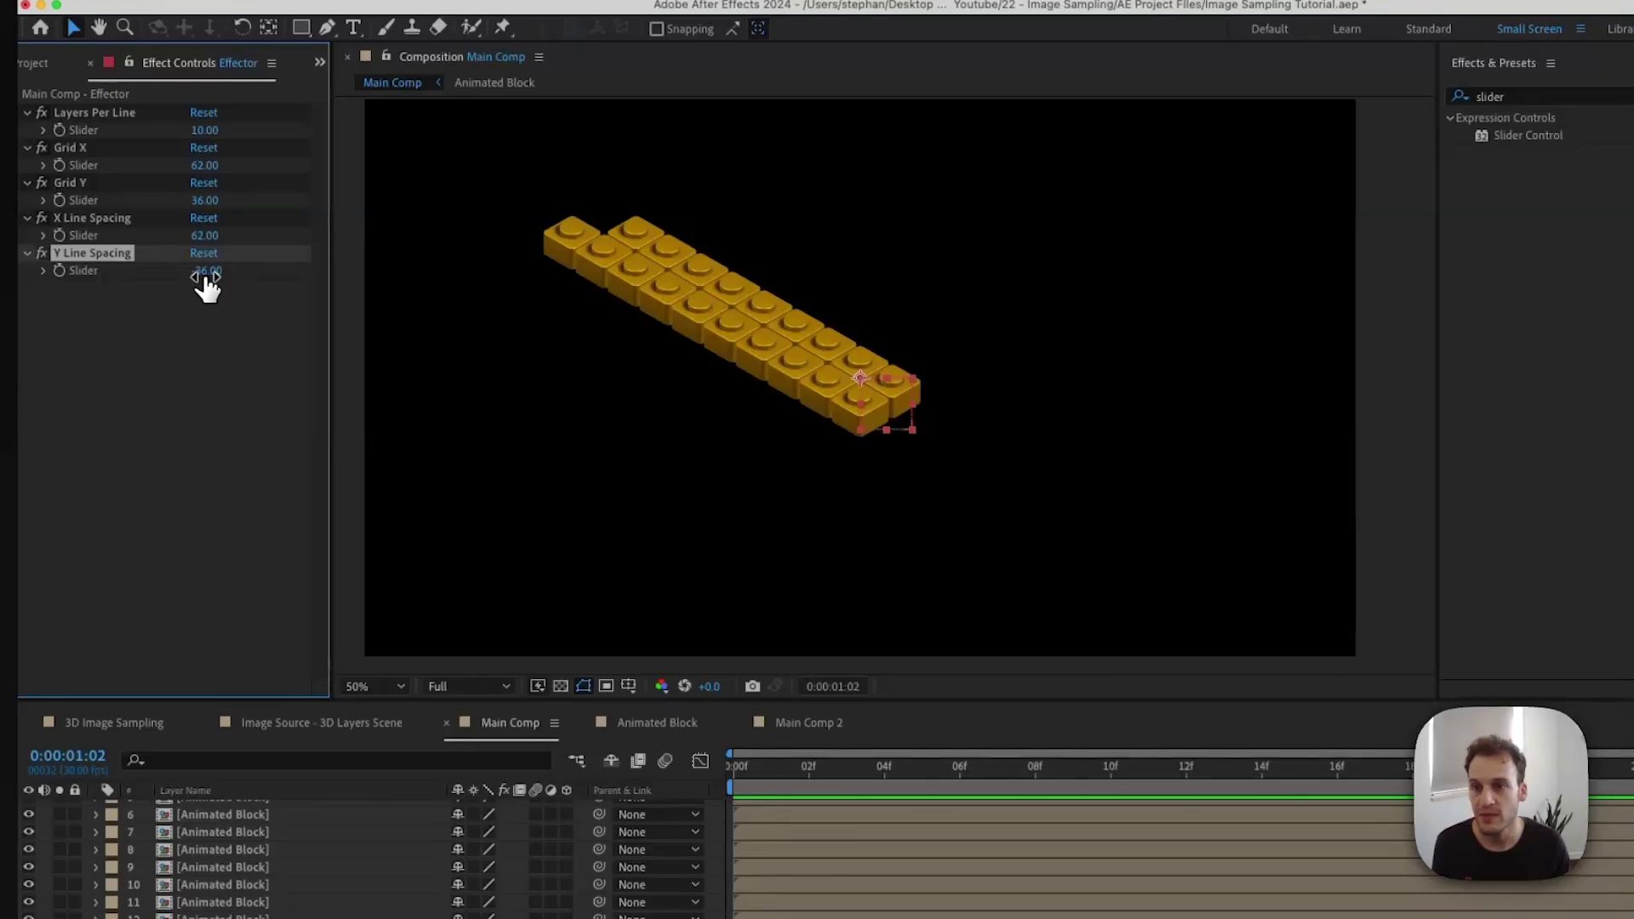
Duplicate the lowest Animated Block layer, just above Effector, repeatedly to extend the isometric grid by several more lines of ten blocks
left_click(159, 902)
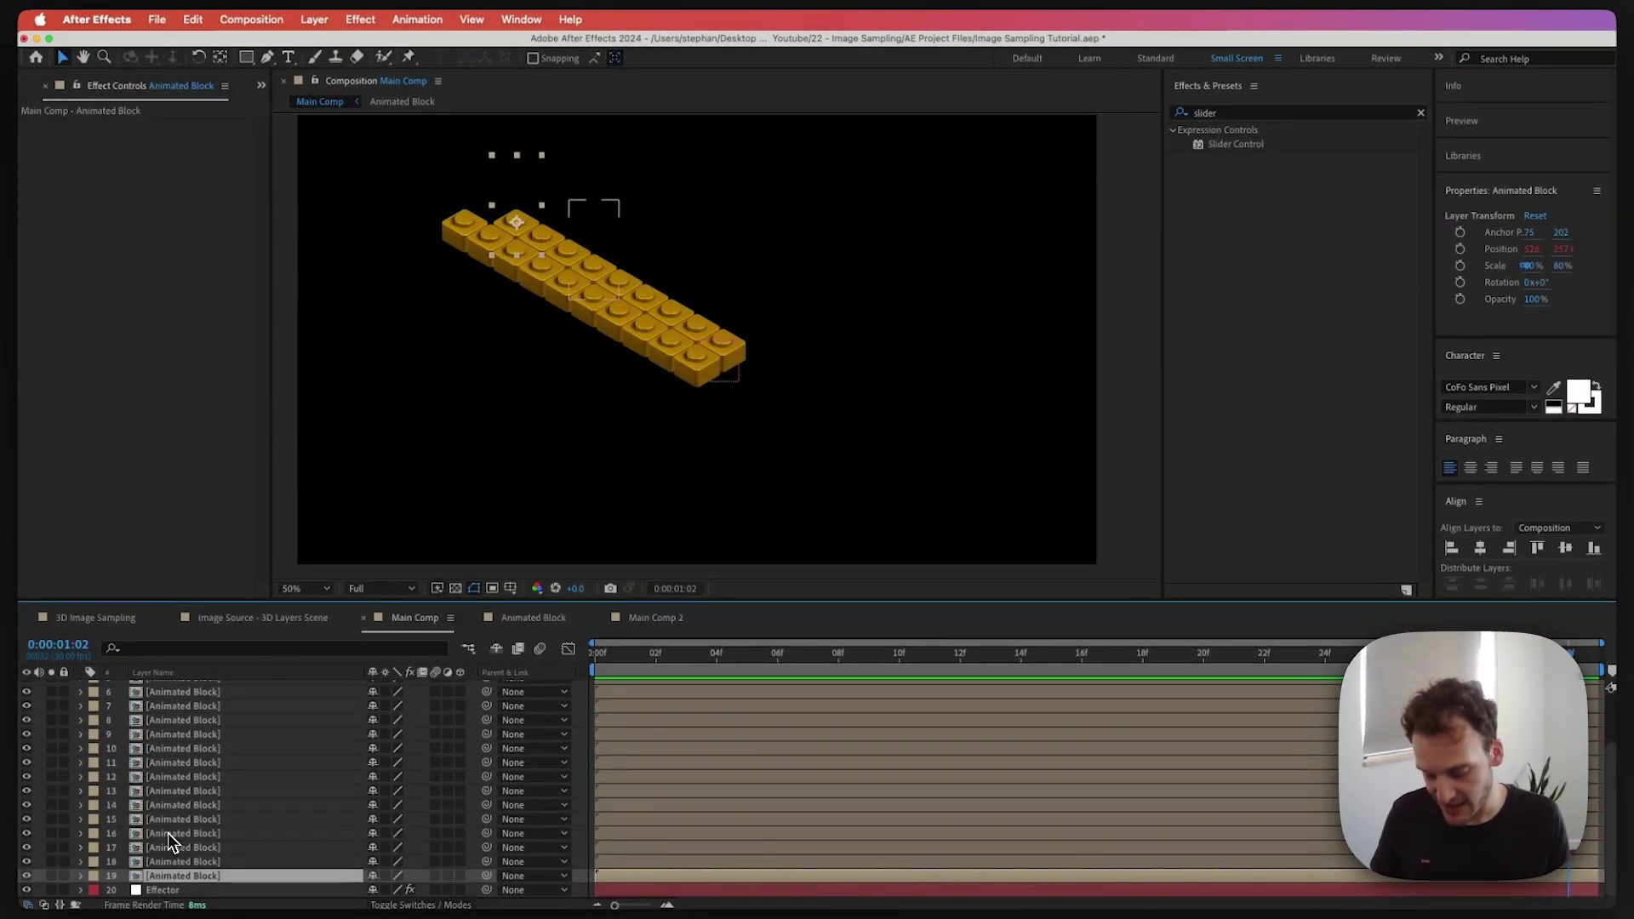
key("super+d")
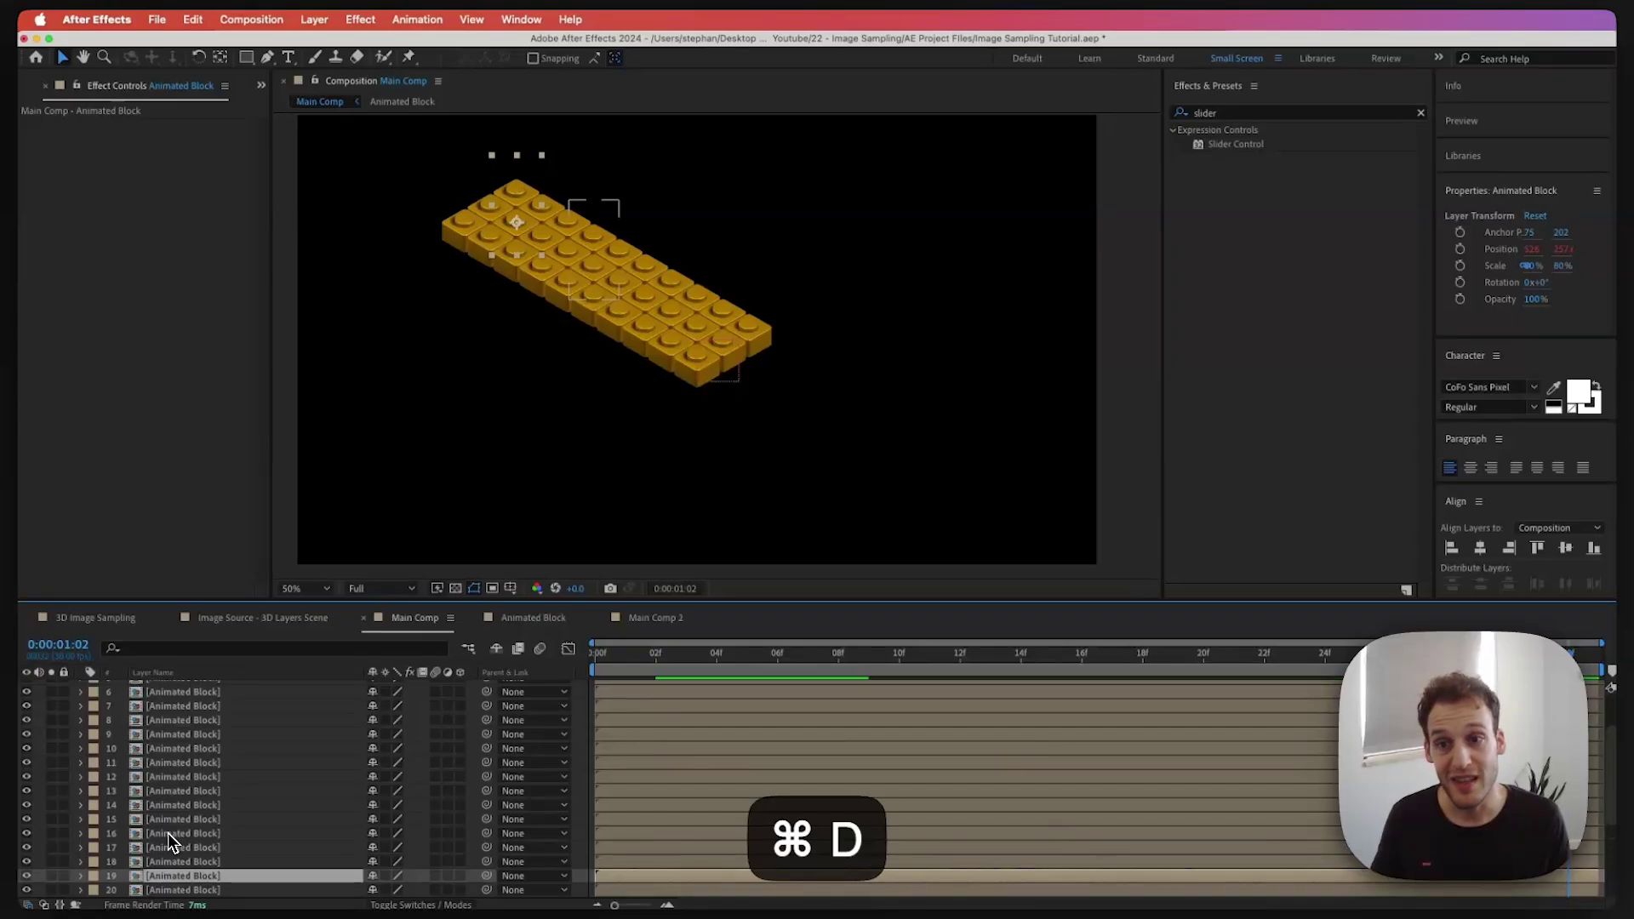
key("super+d")
key("super+d")
key("super+d")
key("super+d")
key("super+d")
key("super+d")
key("super+d")
key("super+d")
key("super+d")
key("super+d")
key("super+d")
key("super+d")
key("super+d")
key("super+d")
key("super+d")
key("super+d")
key("super+d")
key("super+d")
key("super+d")
key("super+d")
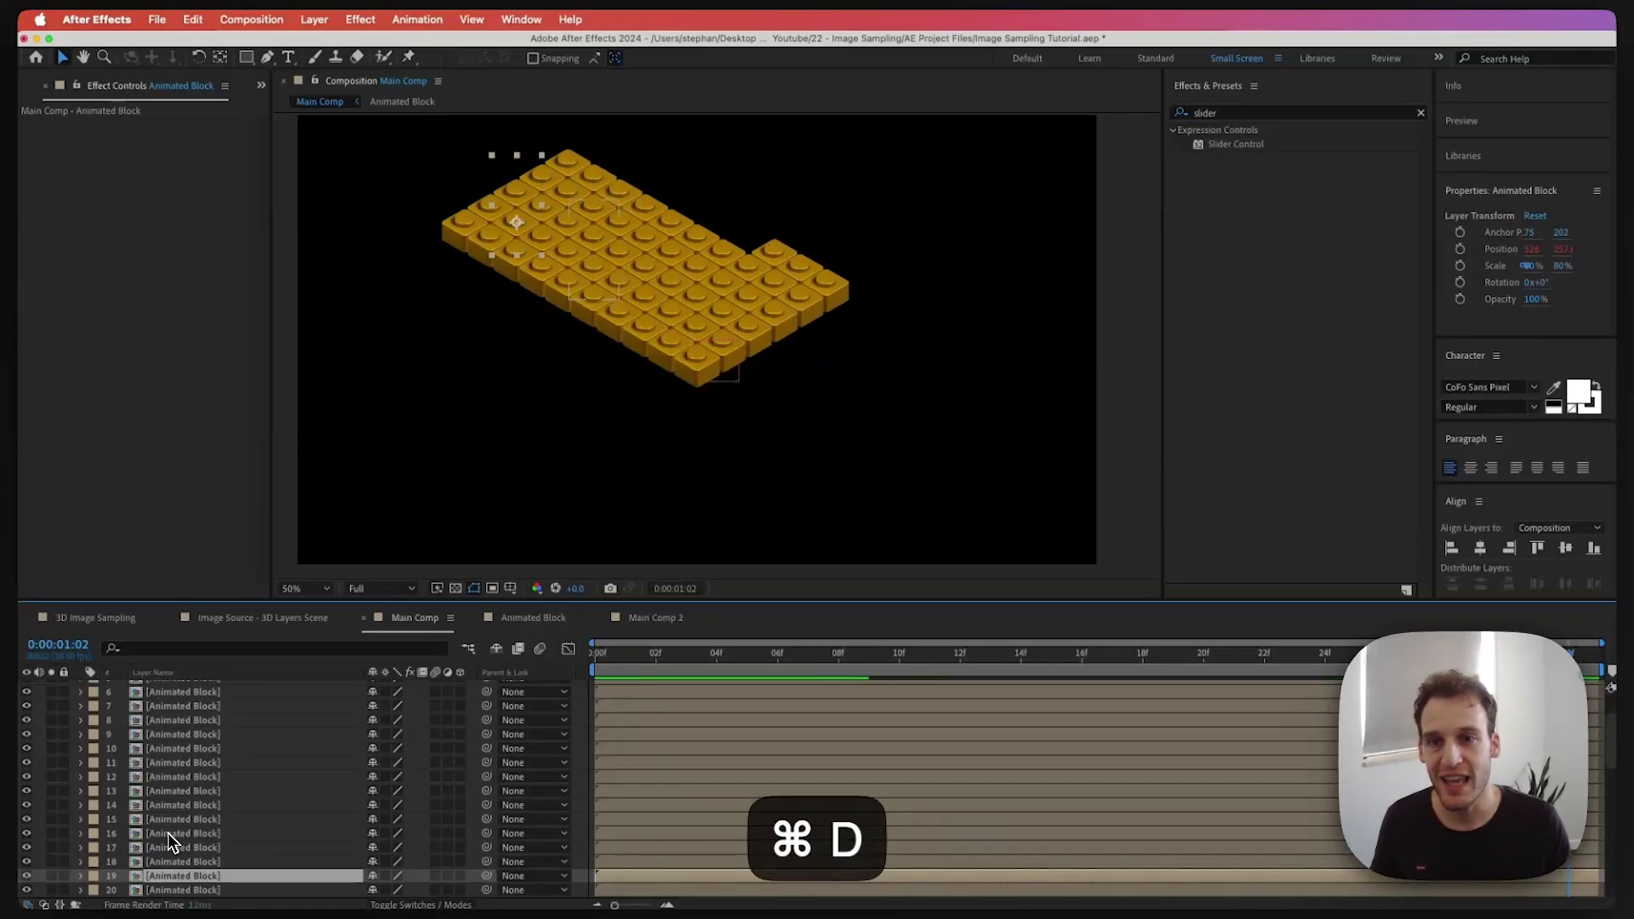
key("super+d")
key("super+d")
key("super+d")
key("super+d")
key("super+d")
key("super+d")
key("super+d")
key("super+d")
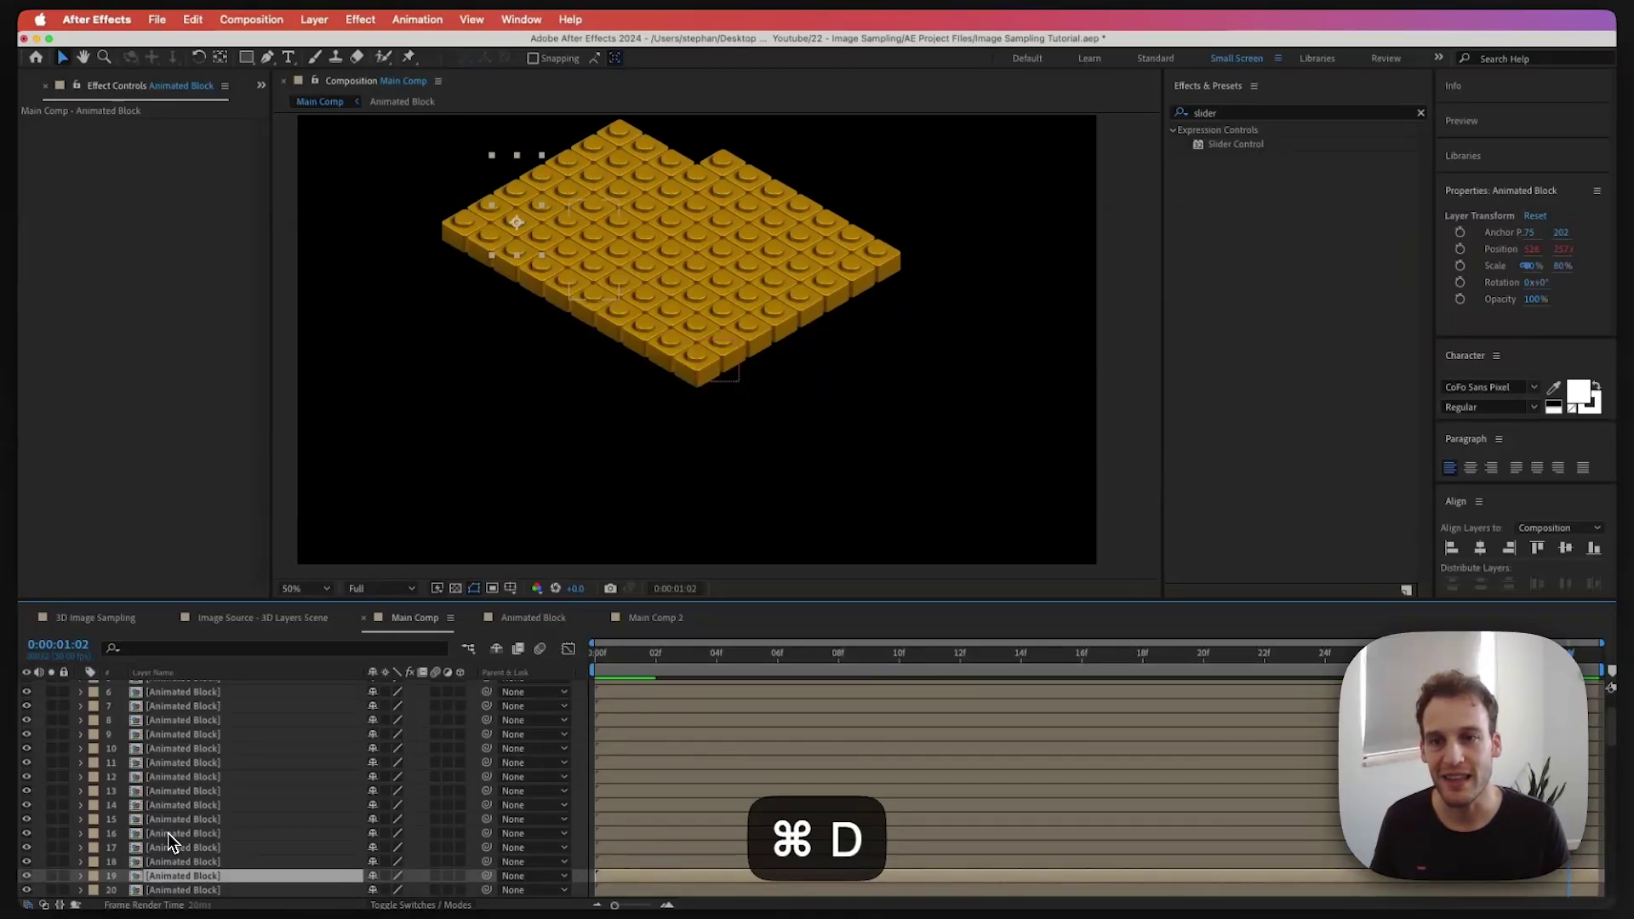
key("super+d")
key("super+d")
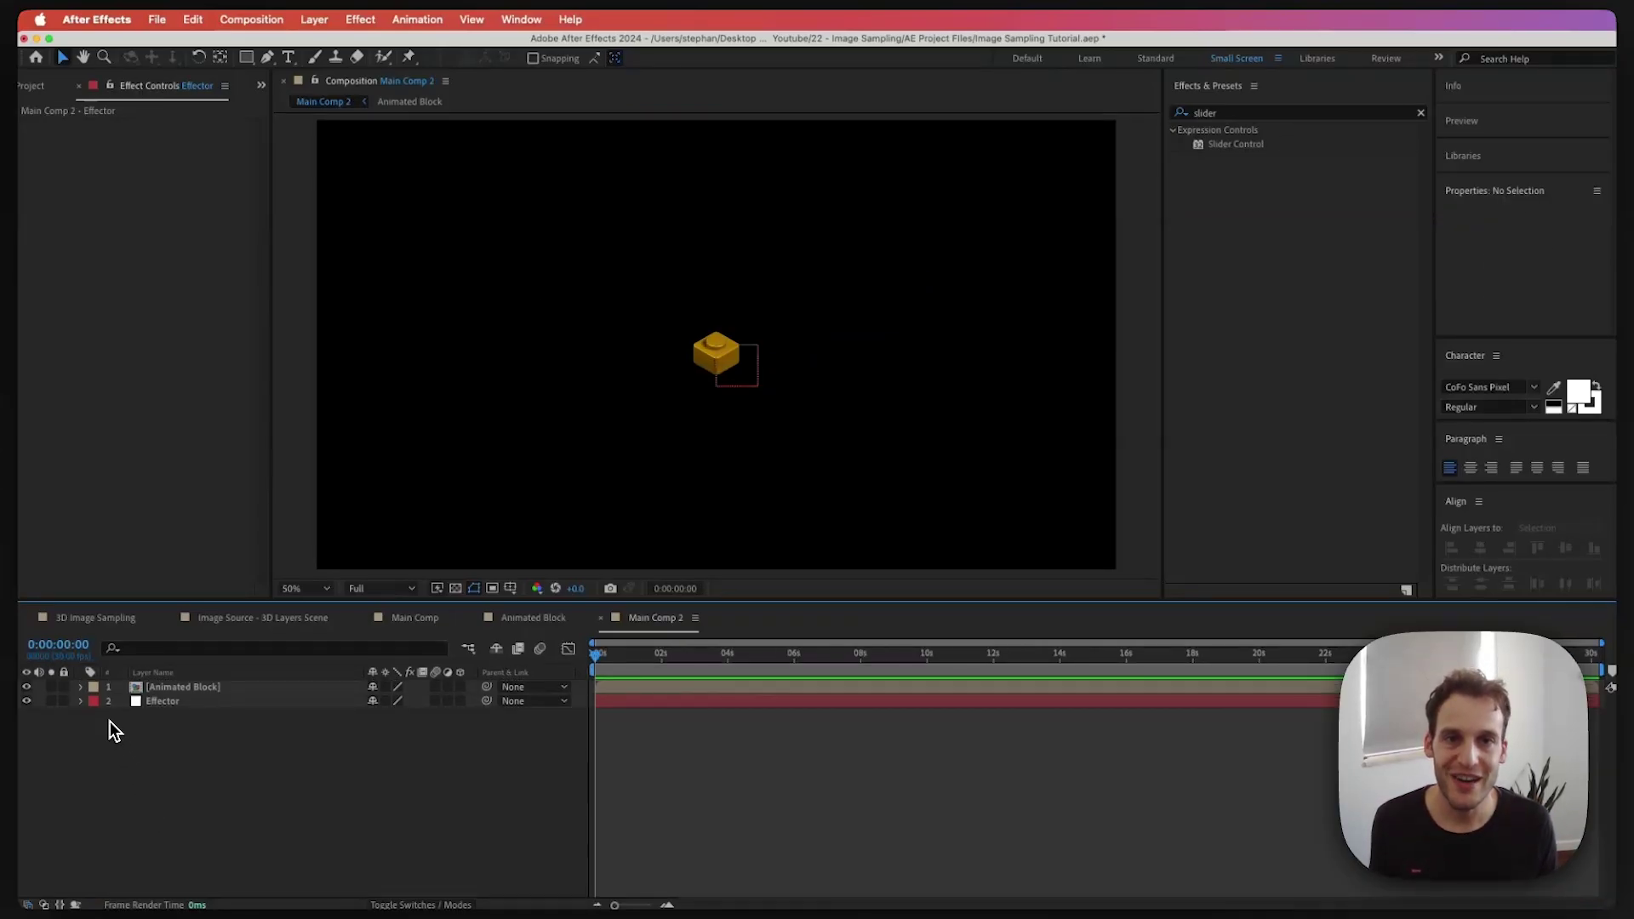
In Main Comp 2, apply the Isometric Grid Maker Effector preset to Effector and the Isometric Grid Maker - Position preset to Animated Block
left_click(1207, 111)
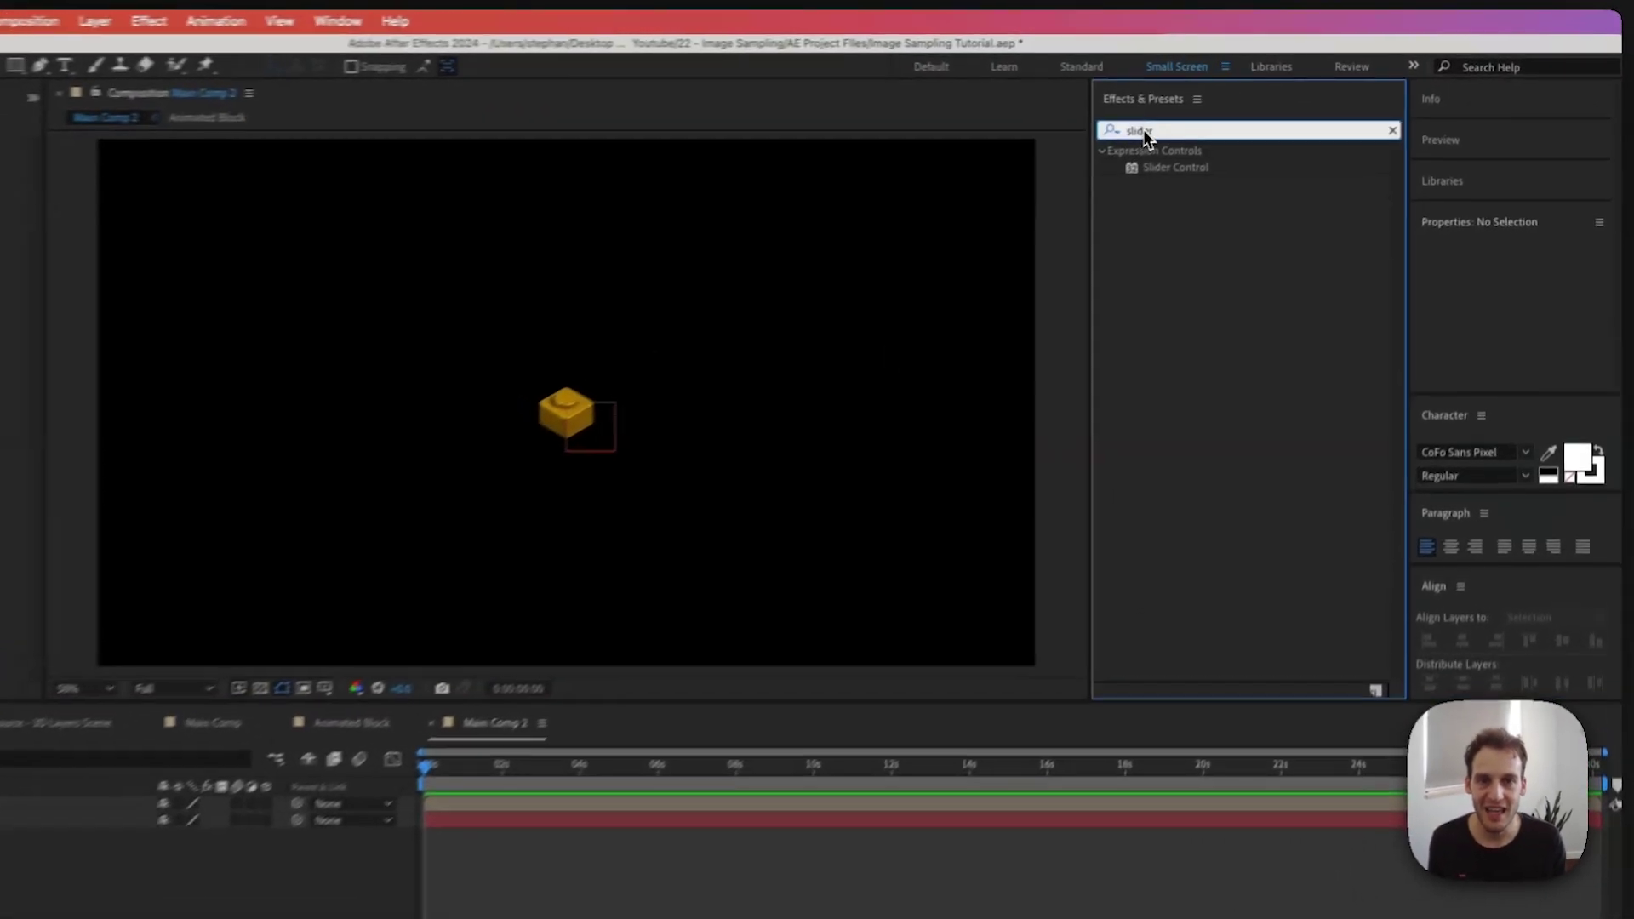
double_click(1142, 130)
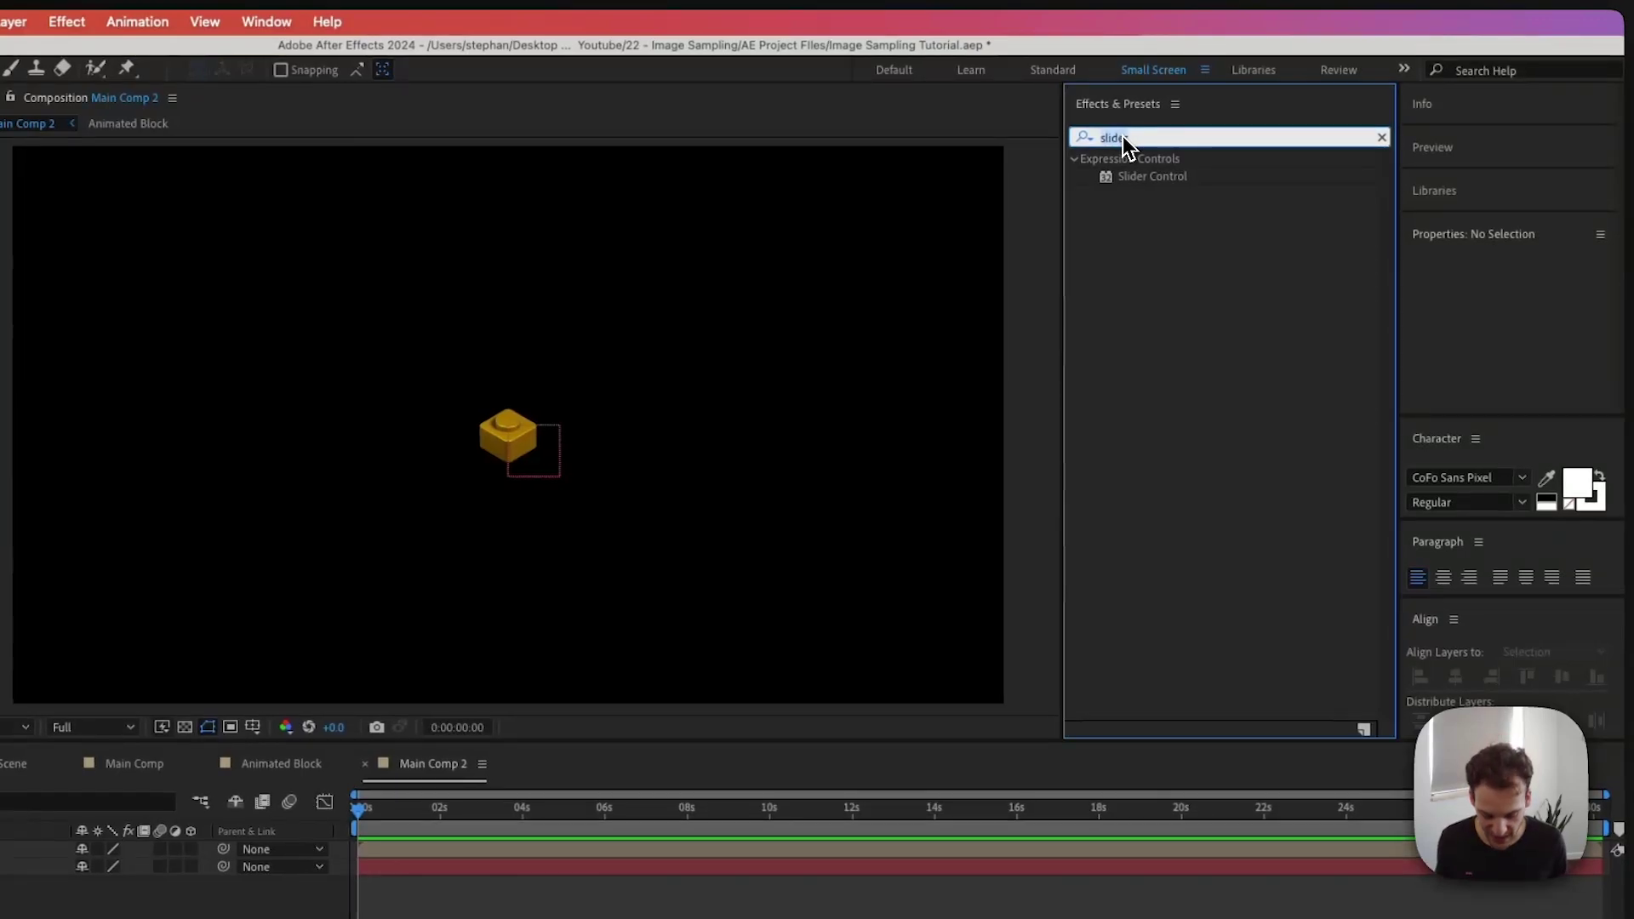
type("isome")
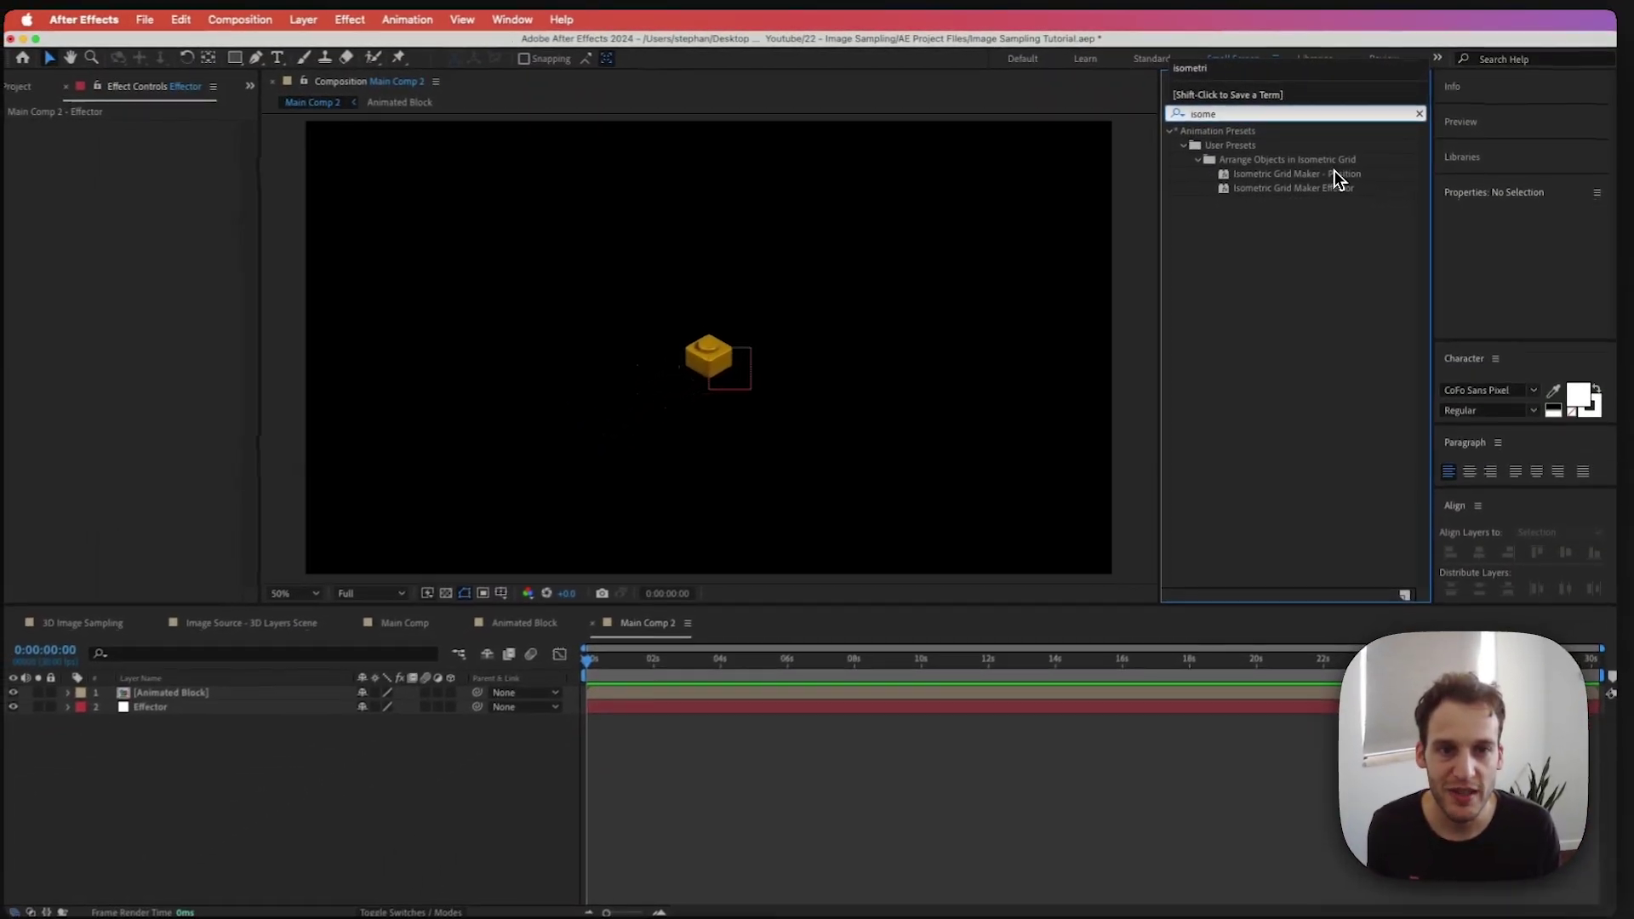
left_click(189, 703)
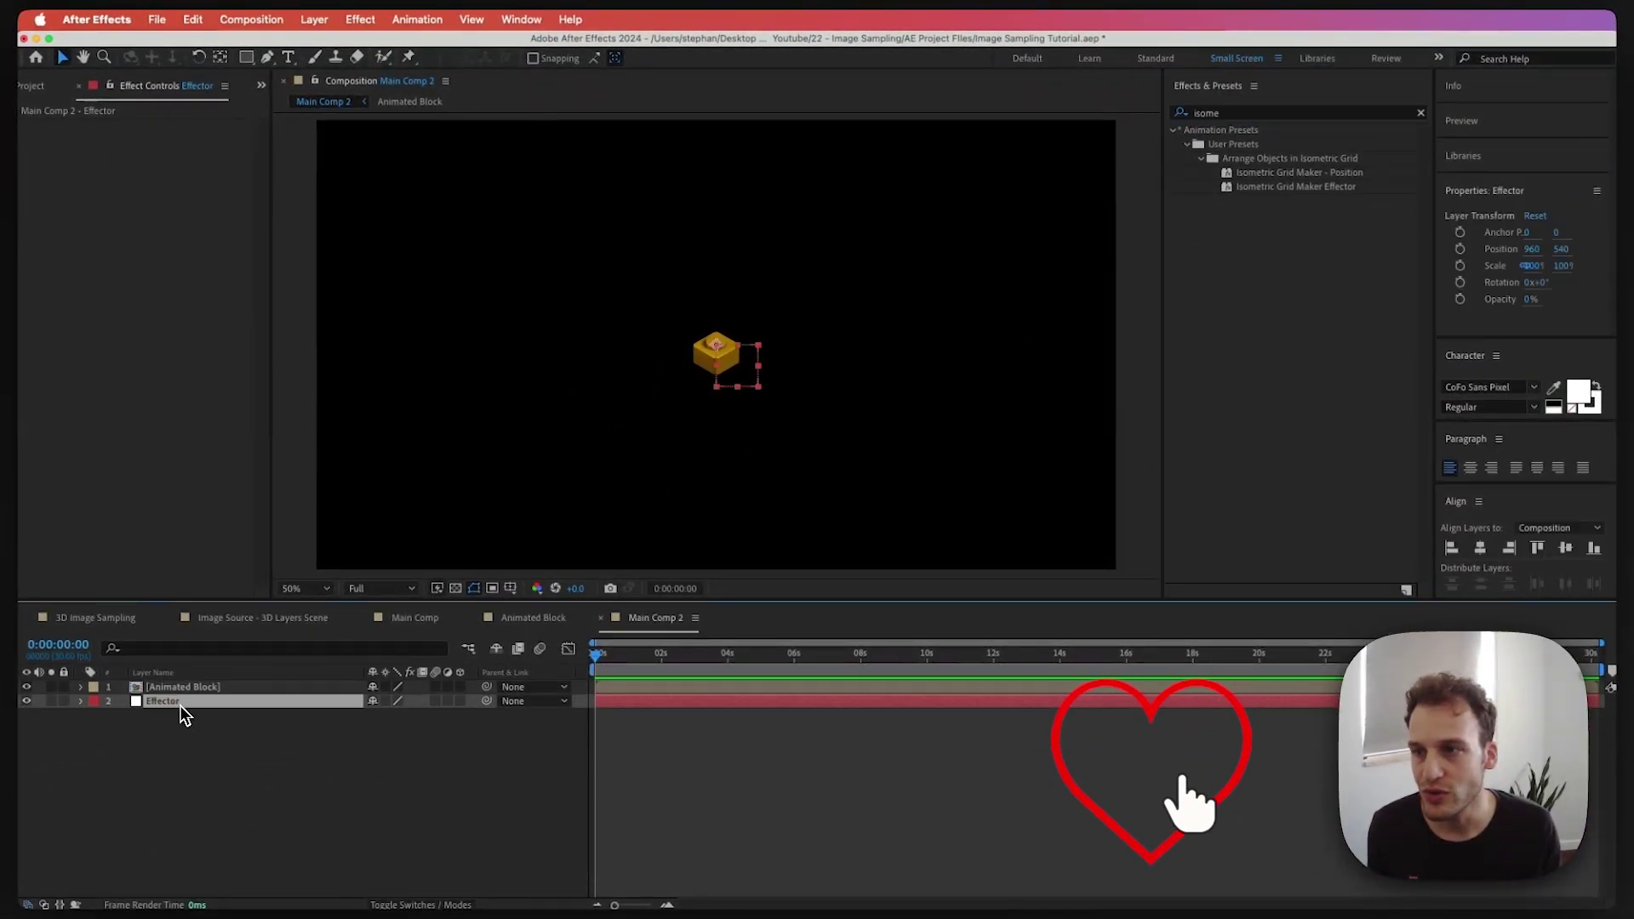
double_click(1279, 188)
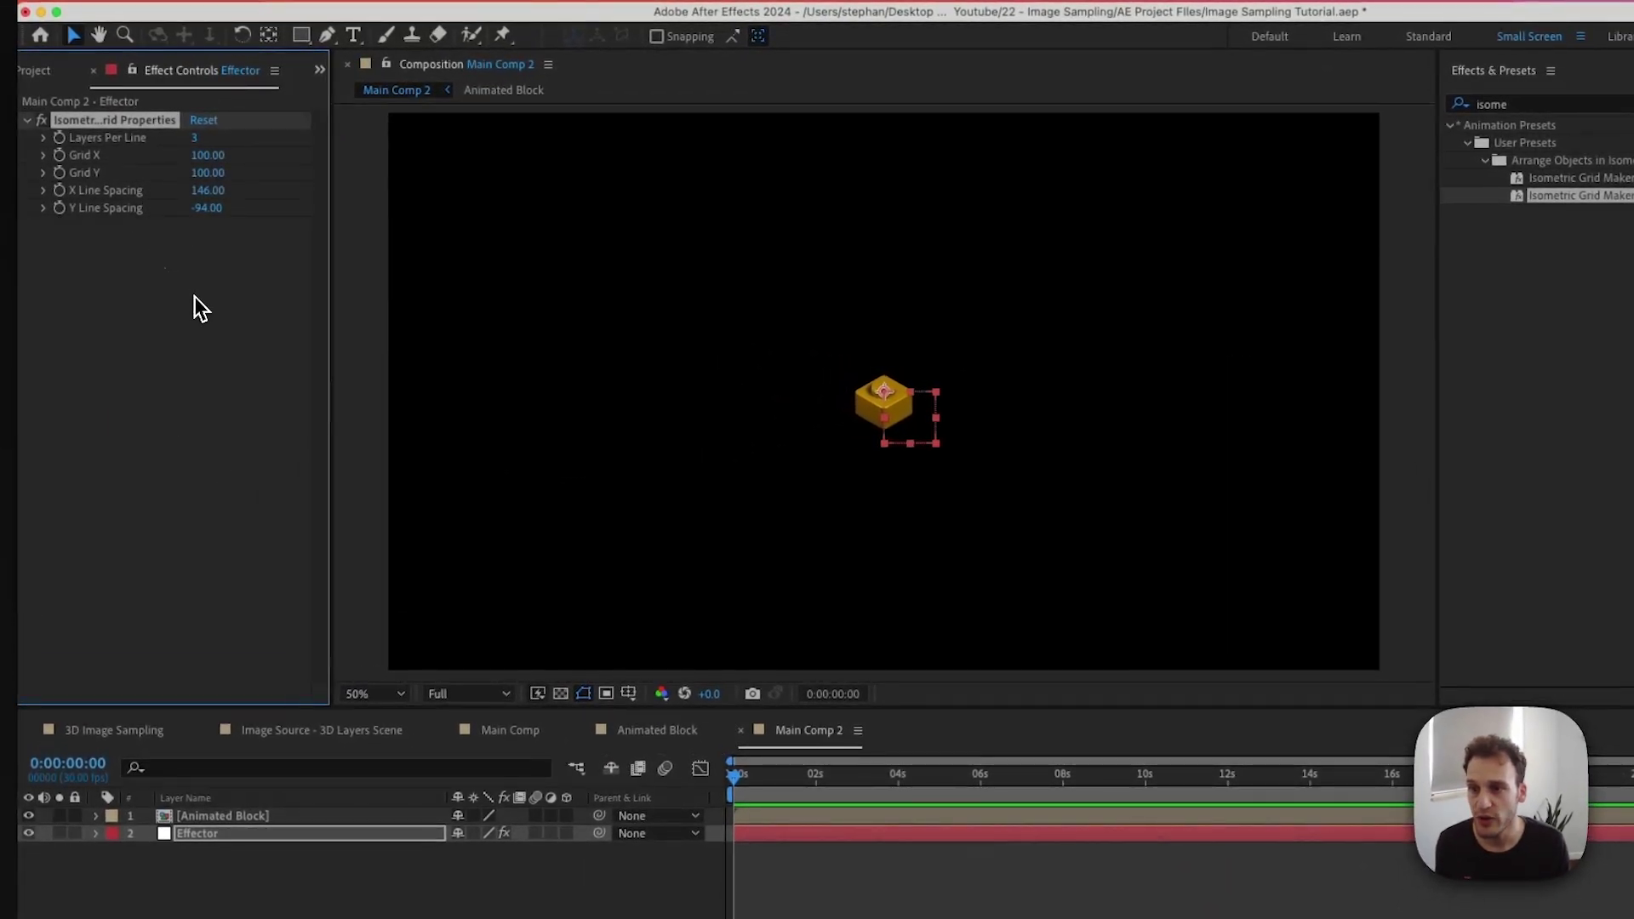
left_click(226, 817)
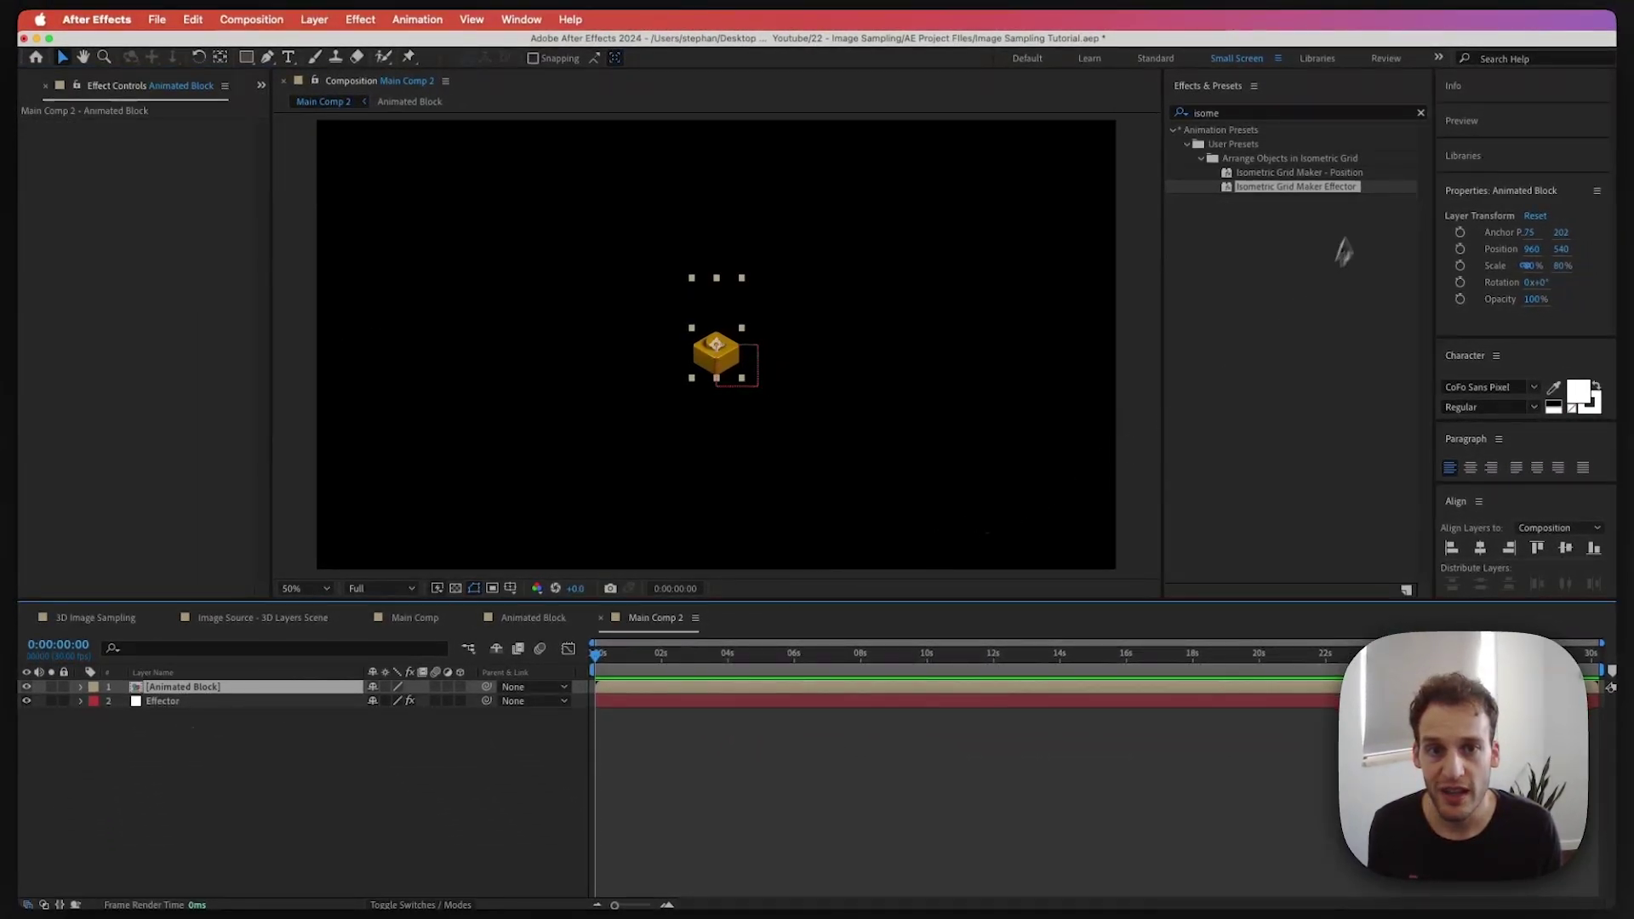
double_click(1313, 173)
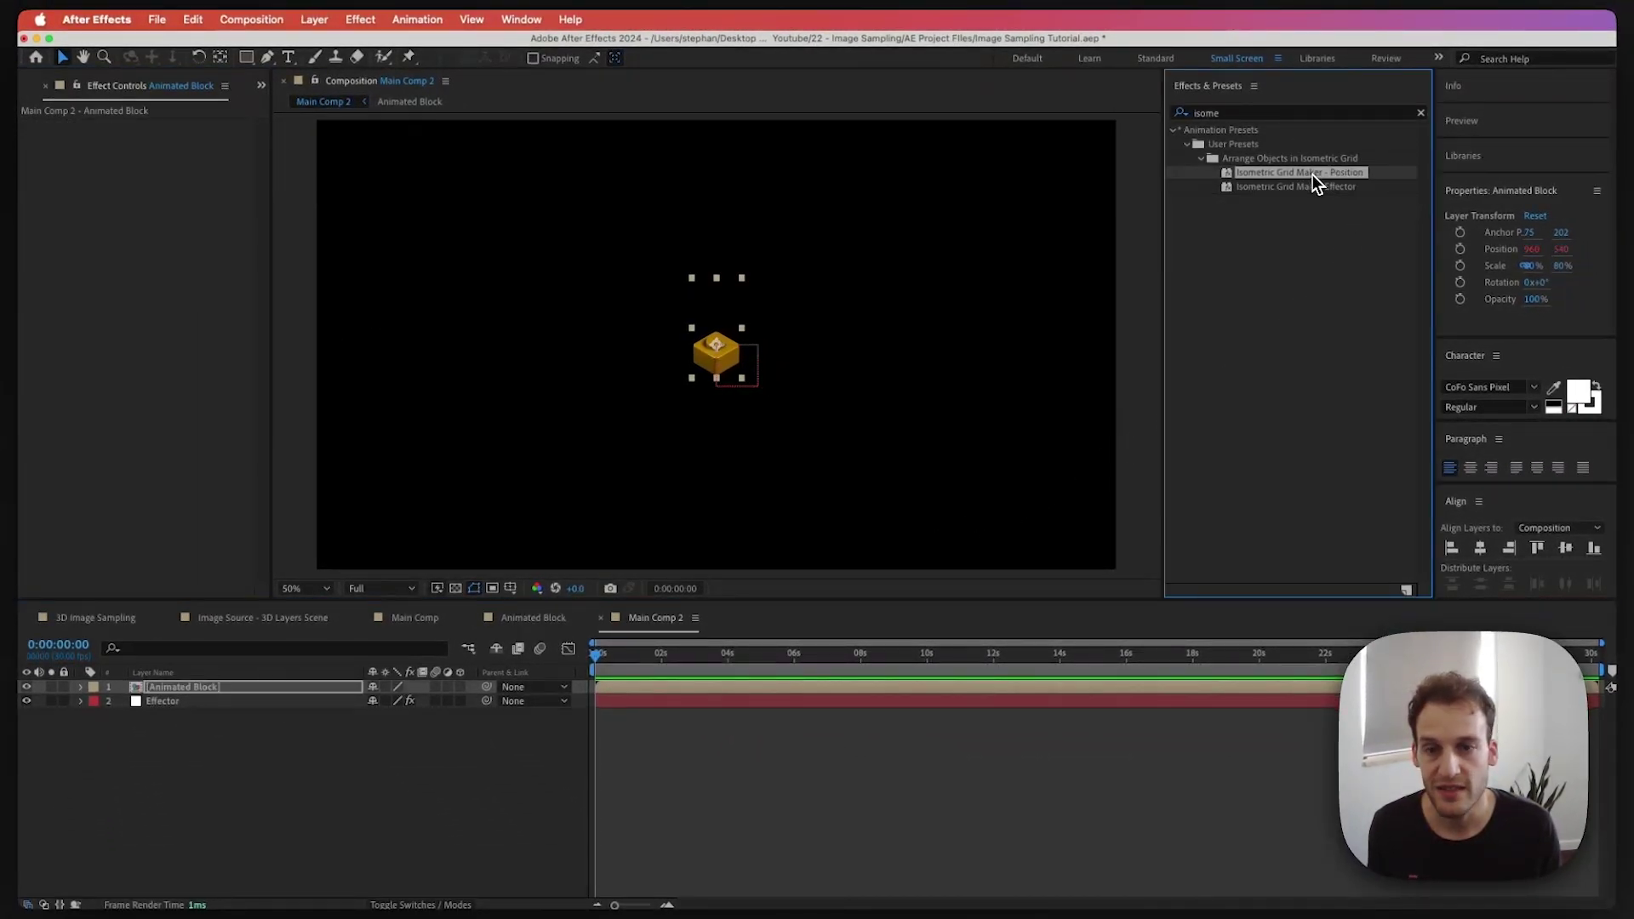
Duplicate the Animated Block layer in Main Comp 2 eight times to make a grid of nine blocks
left_click(283, 687)
key("super+d")
key("super+d")
key("super+d")
key("super+d")
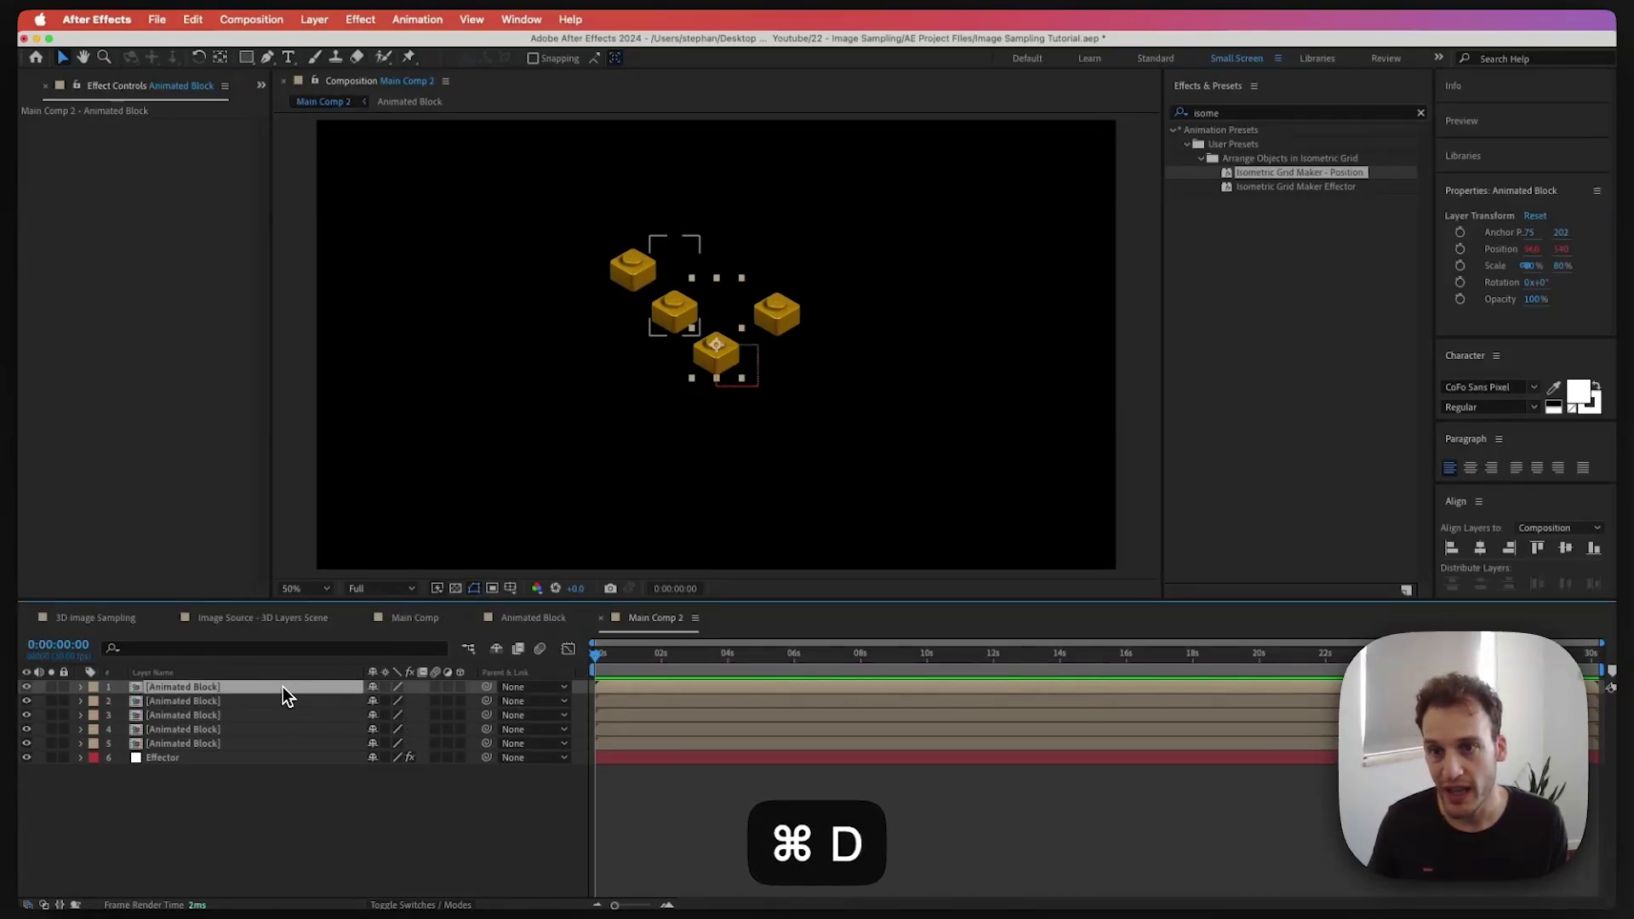
key("super+d")
key("super+d")
key("super+d")
key("super+d")
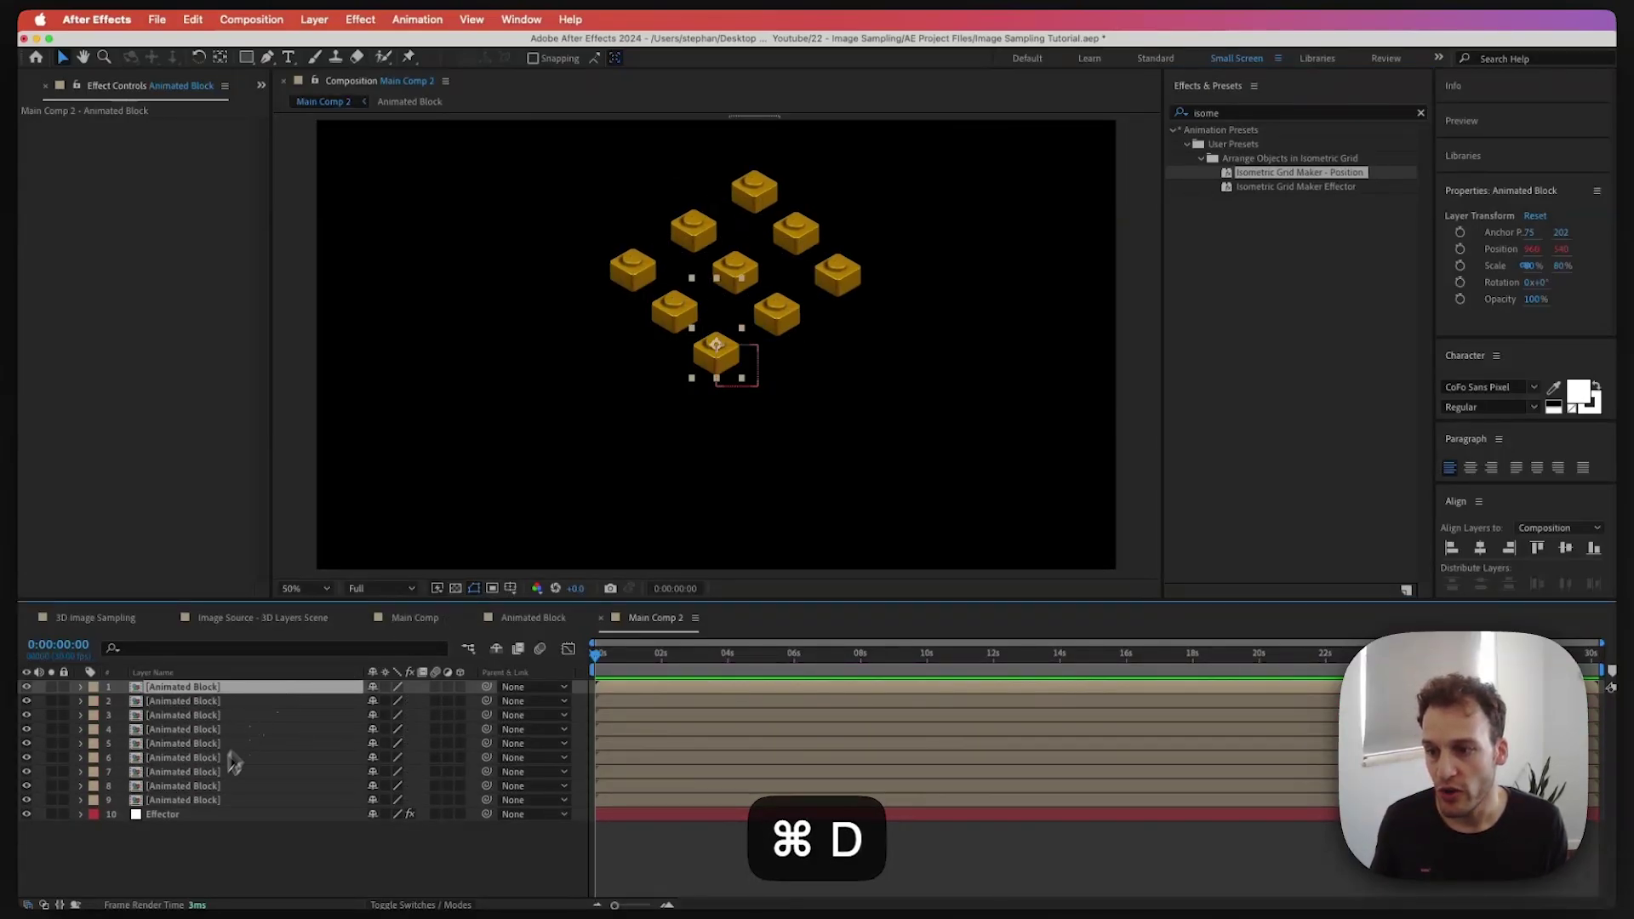
Set the Effector's isometric grid properties to Grid X 62, Grid Y 36, X Line Spacing 62, Y Line Spacing -36 and Layers Per Line 10
left_click(180, 814)
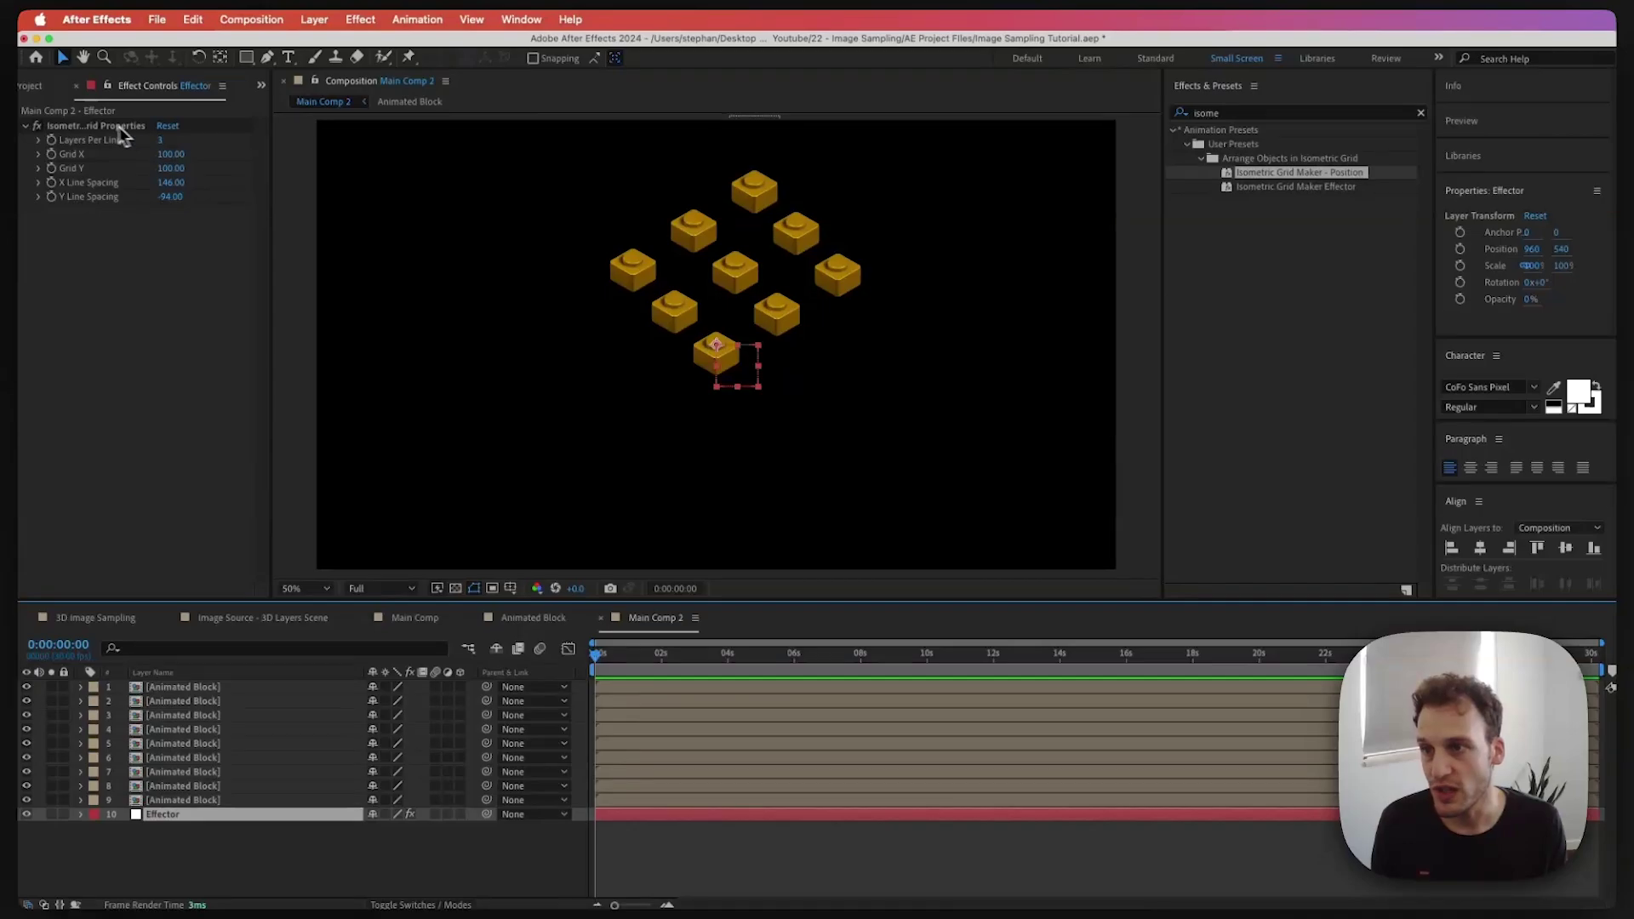
left_click(172, 154)
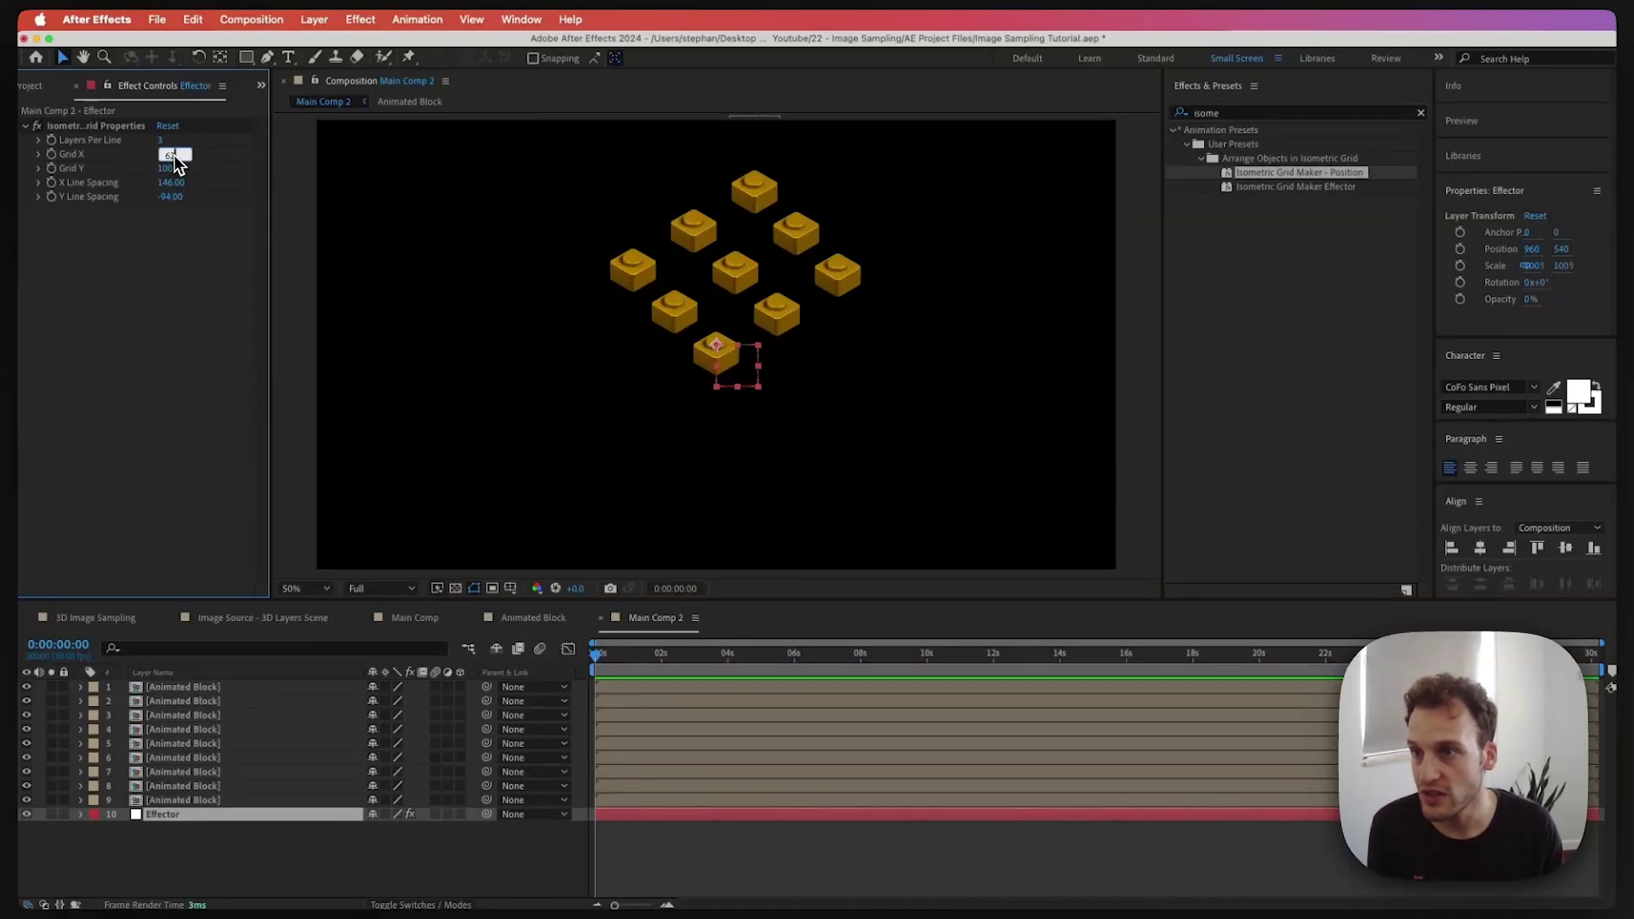
type("62")
key("Tab")
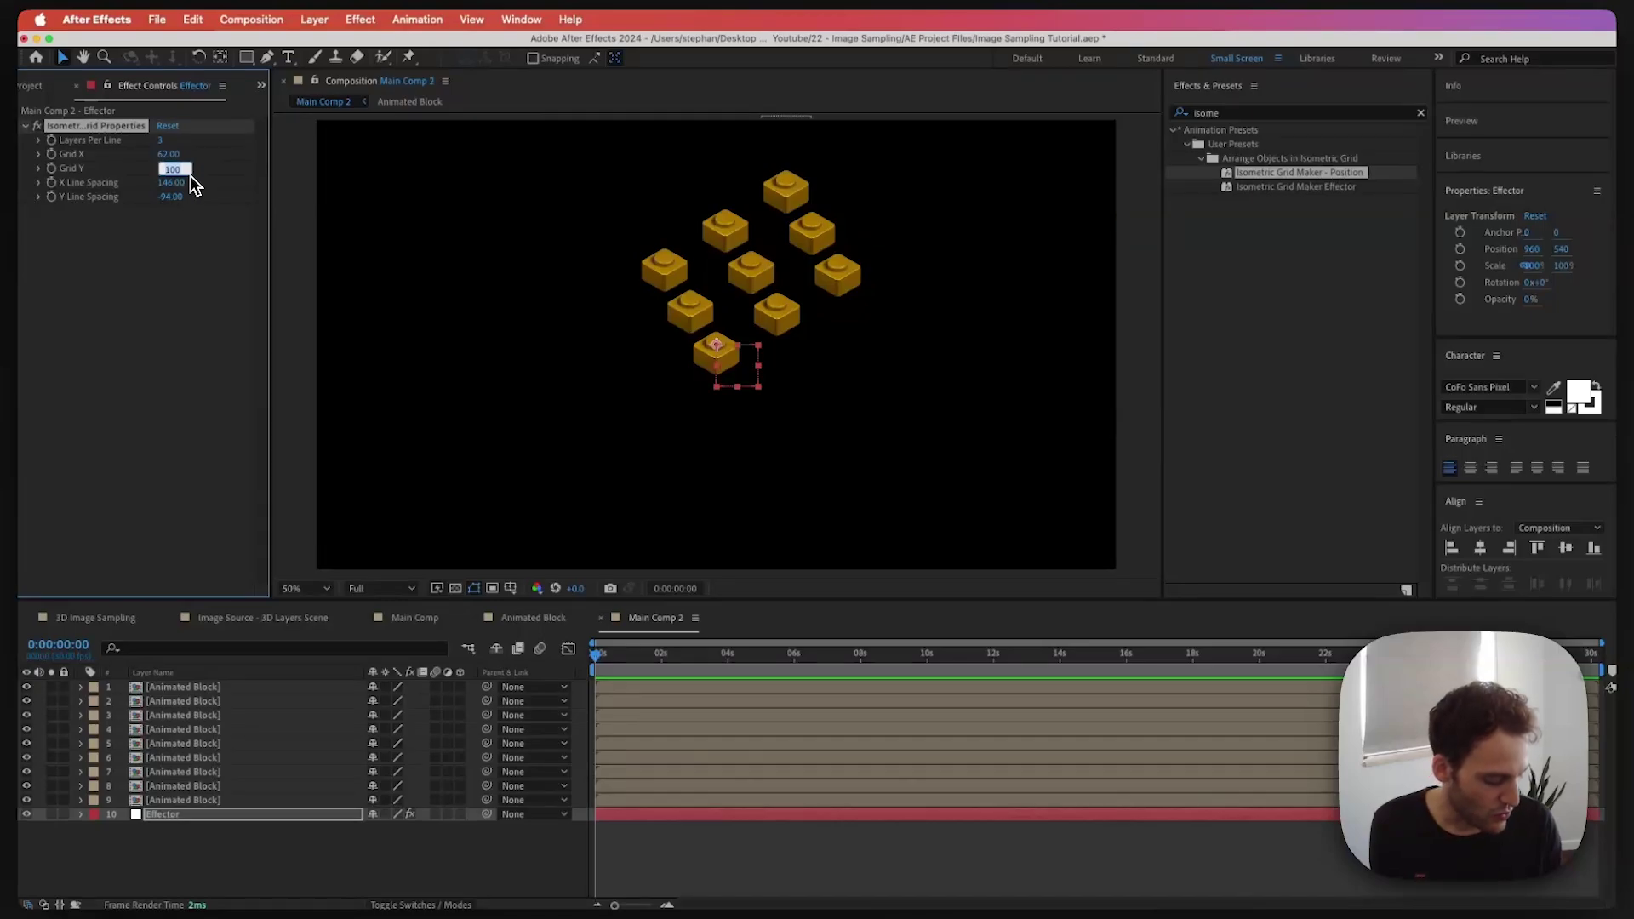
left_click(174, 185)
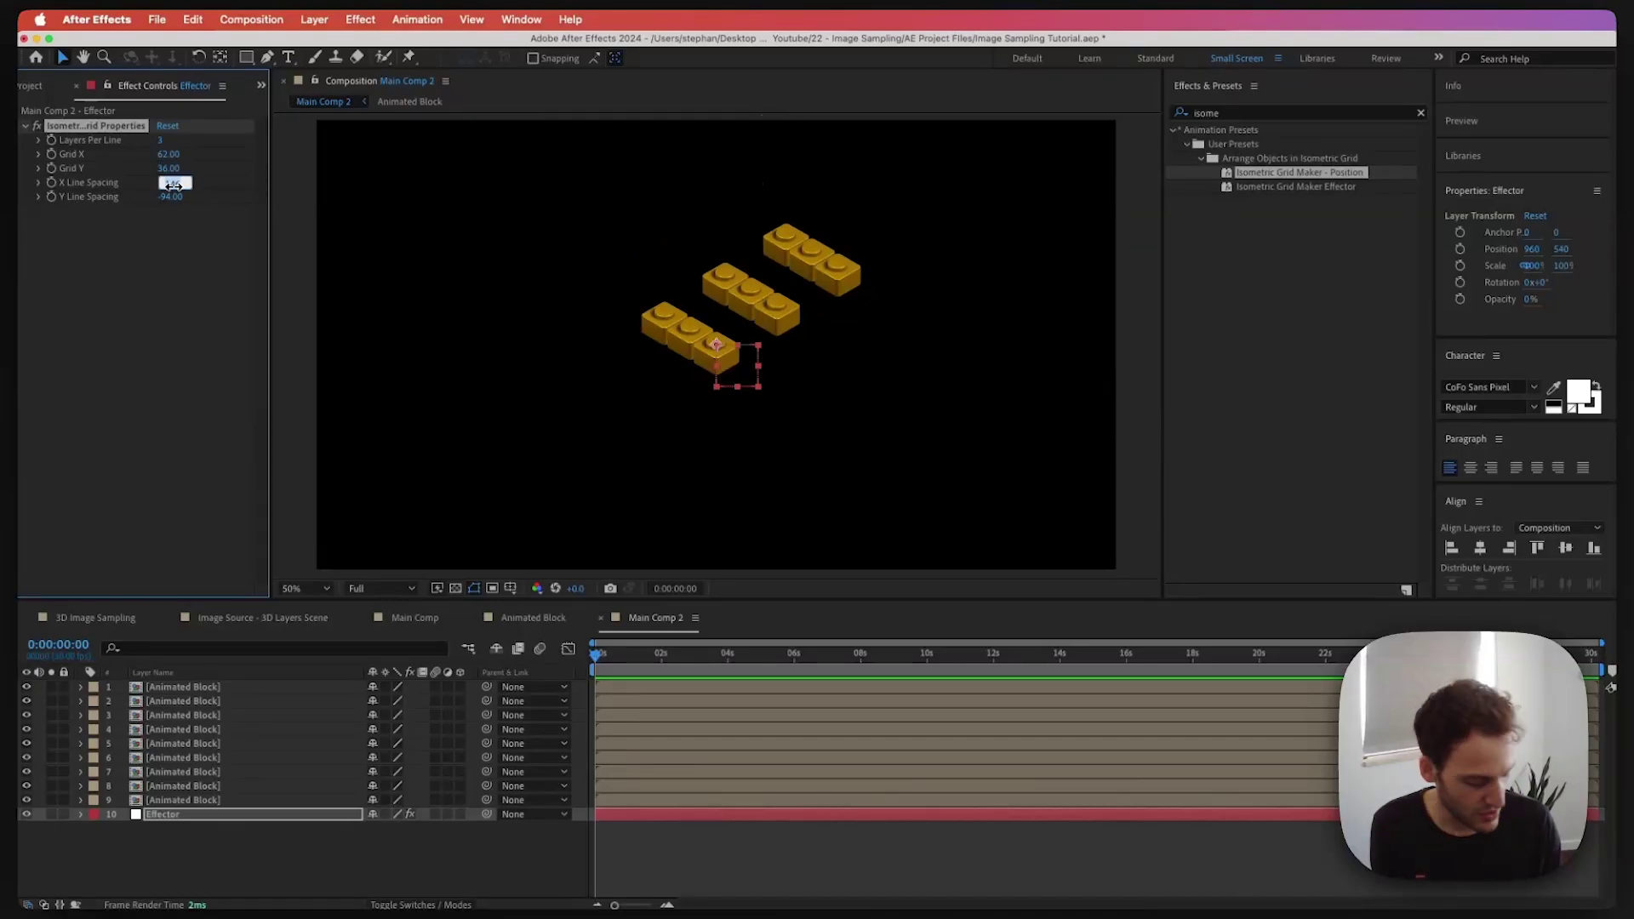
type("62")
key("Tab")
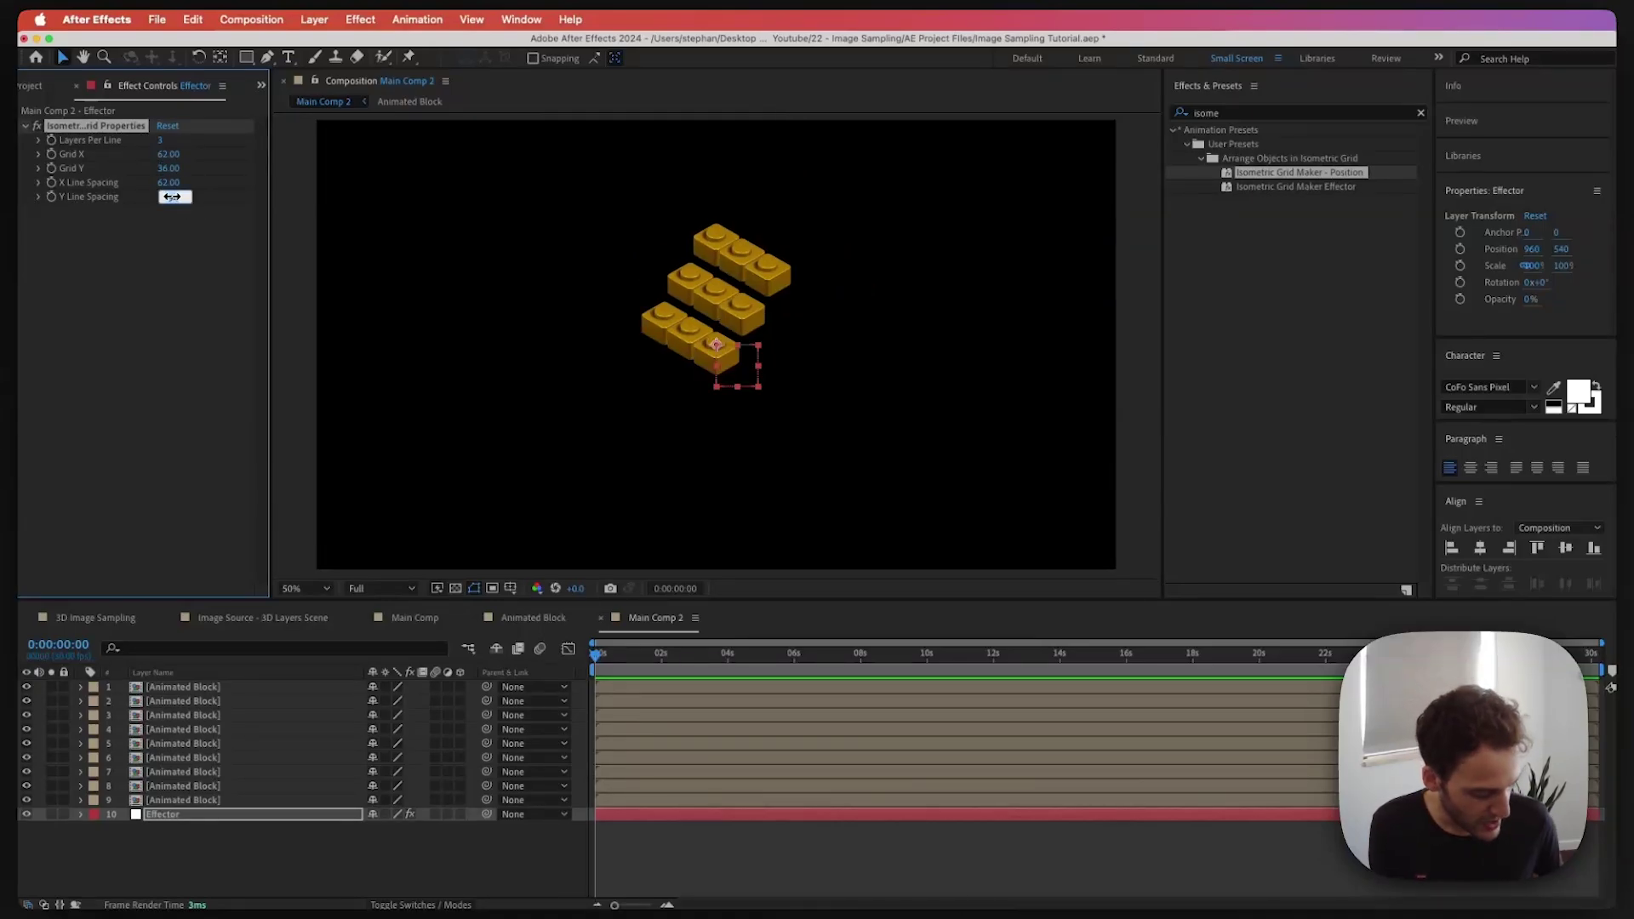
key("Return")
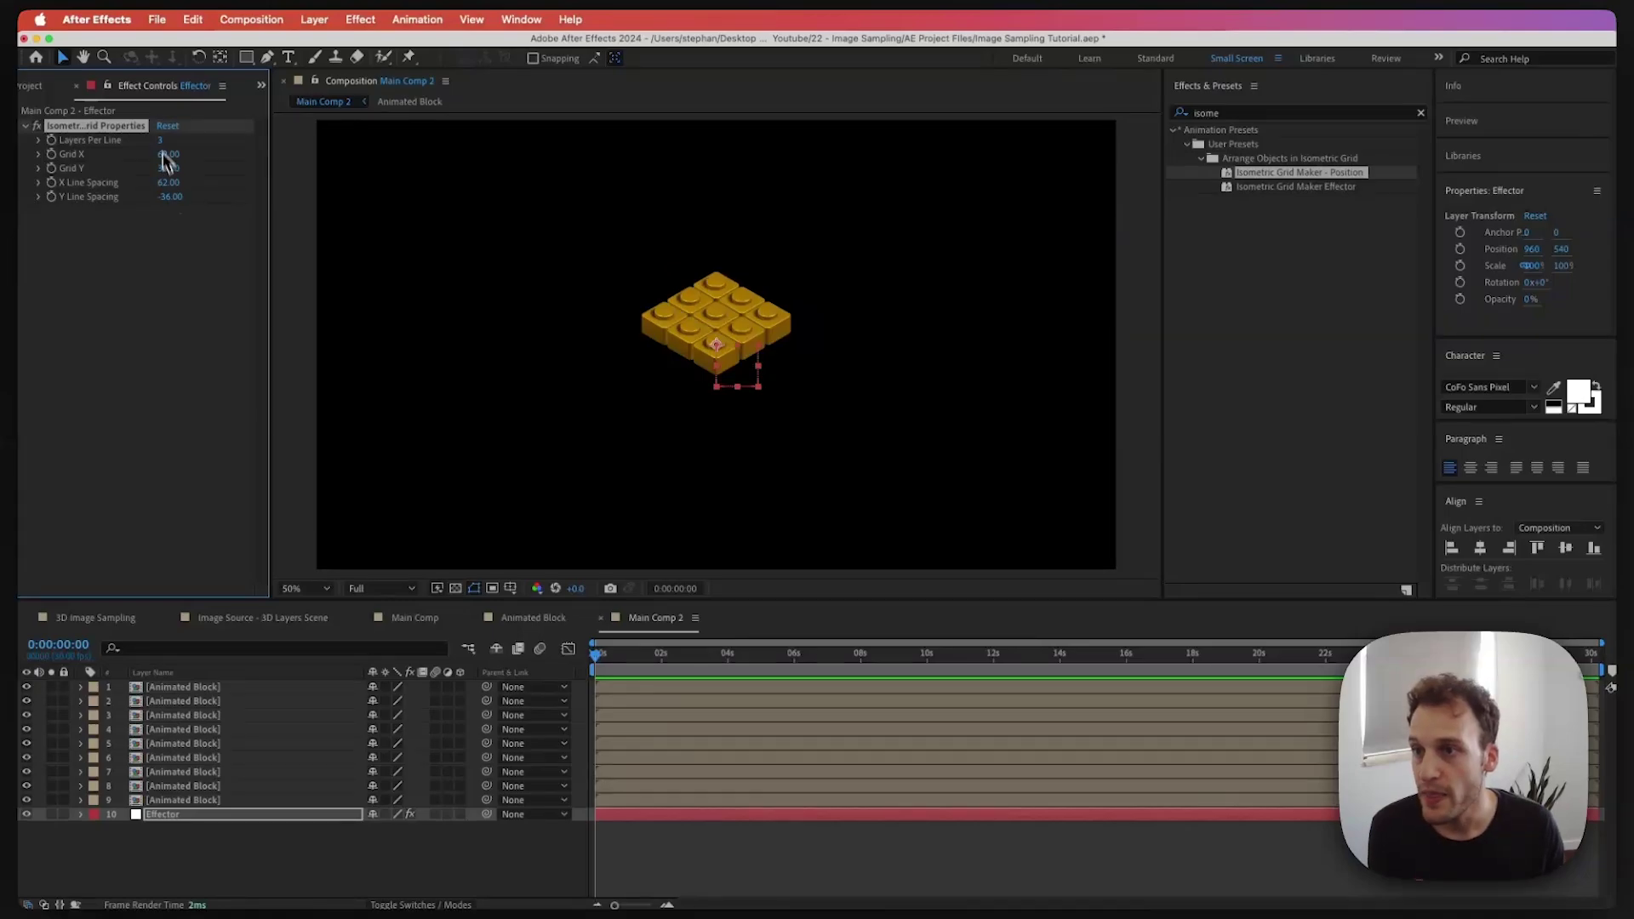
type("10")
key("Return")
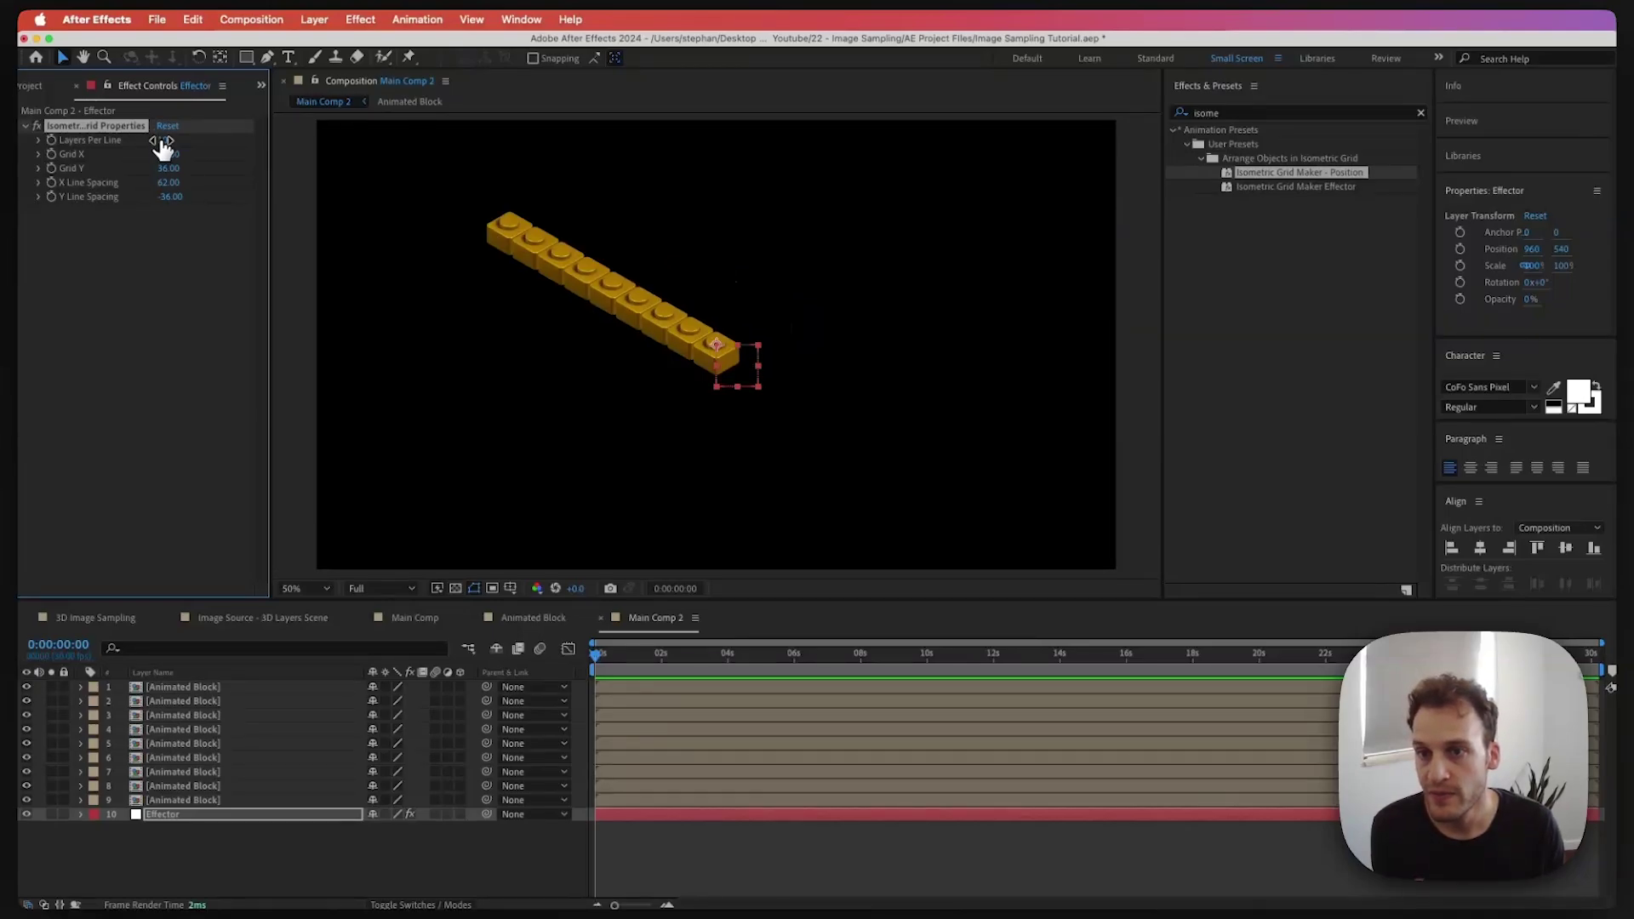
Duplicate the lowest Animated Block layer in Main Comp 2 nine times to start a second line of blocks
left_click(211, 798)
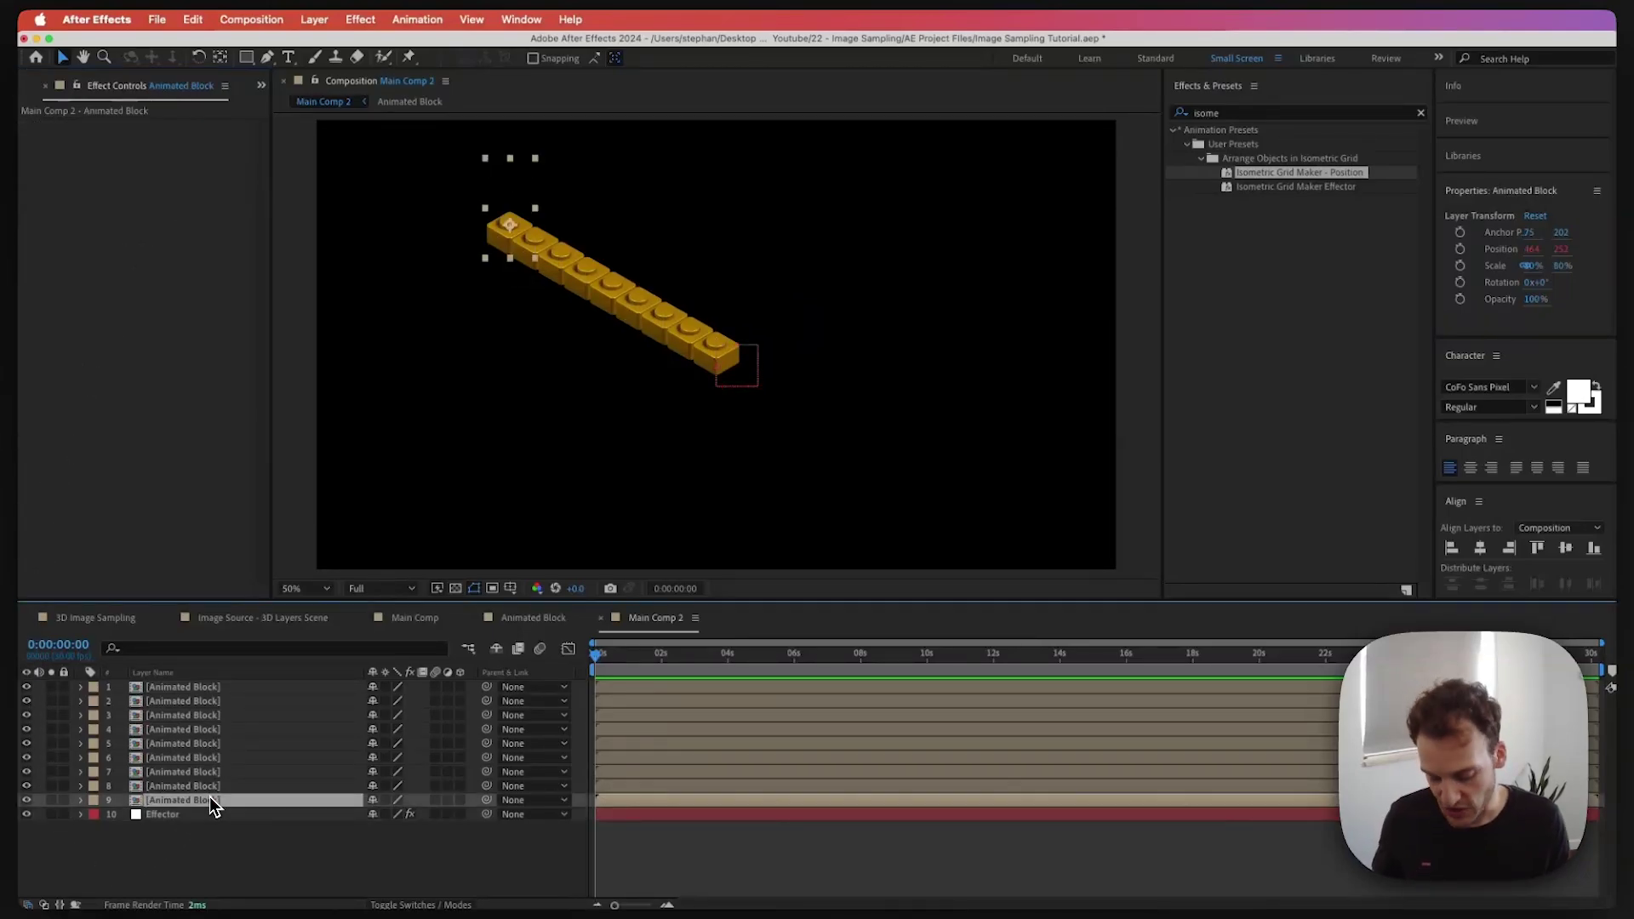
key("super+d")
key("super+d")
key("super+d")
key("super+d")
key("super+d")
key("super+d")
key("super+d")
key("super+d")
key("super+d")
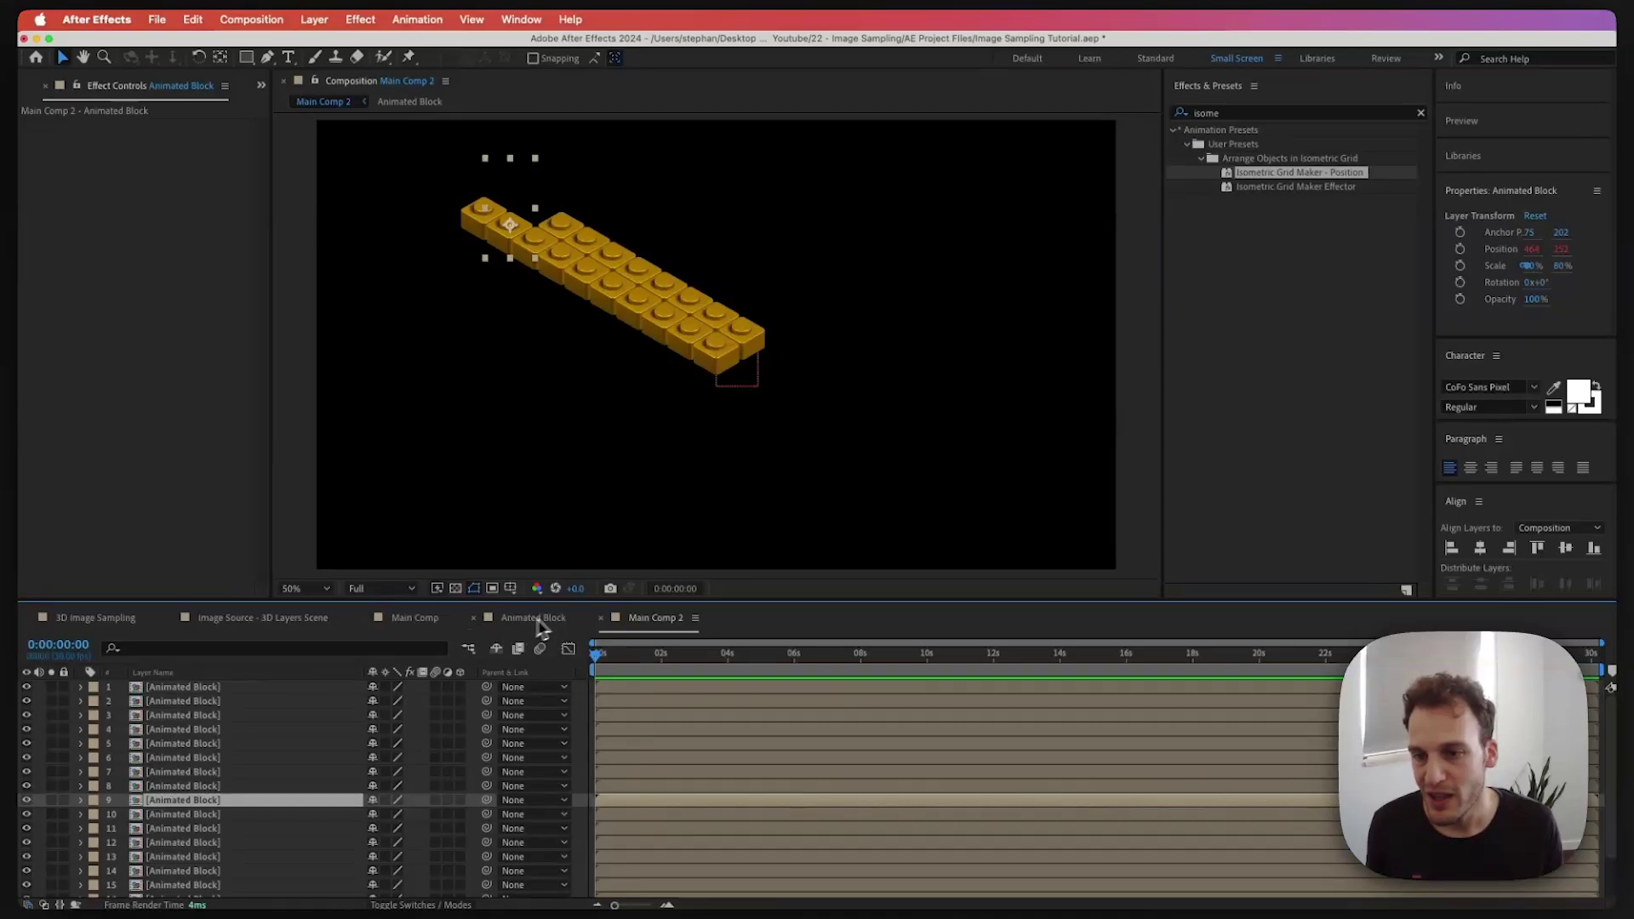
Close Main Comp 2 and return to the block layers in Main Comp
left_click(602, 620)
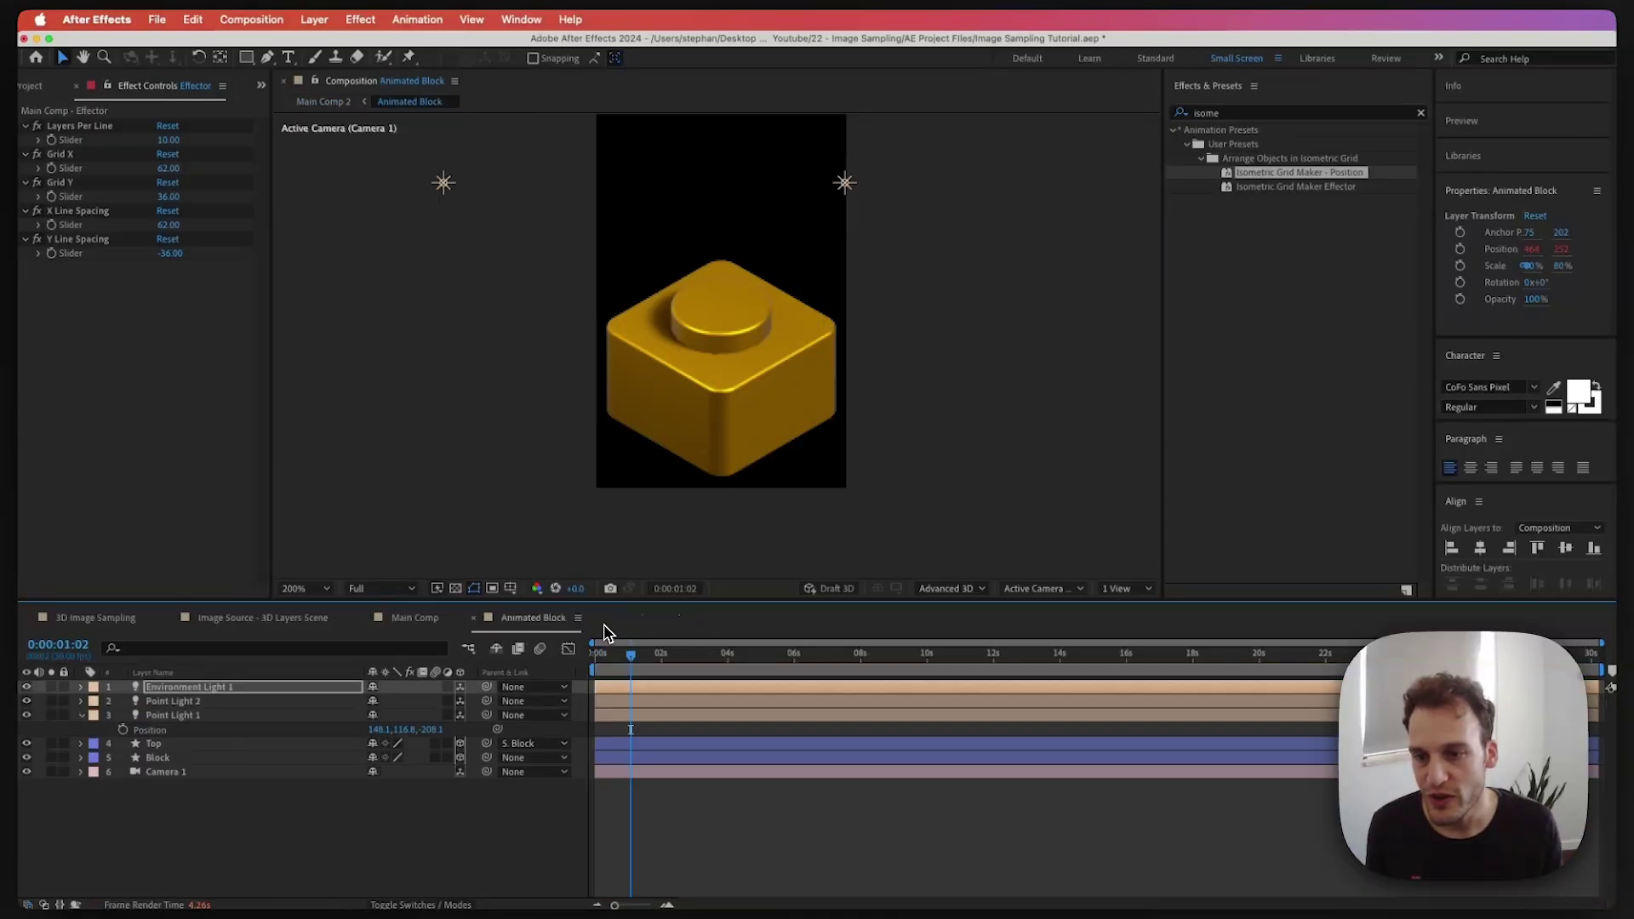
left_click(410, 620)
scroll(273, 791, "down", 10)
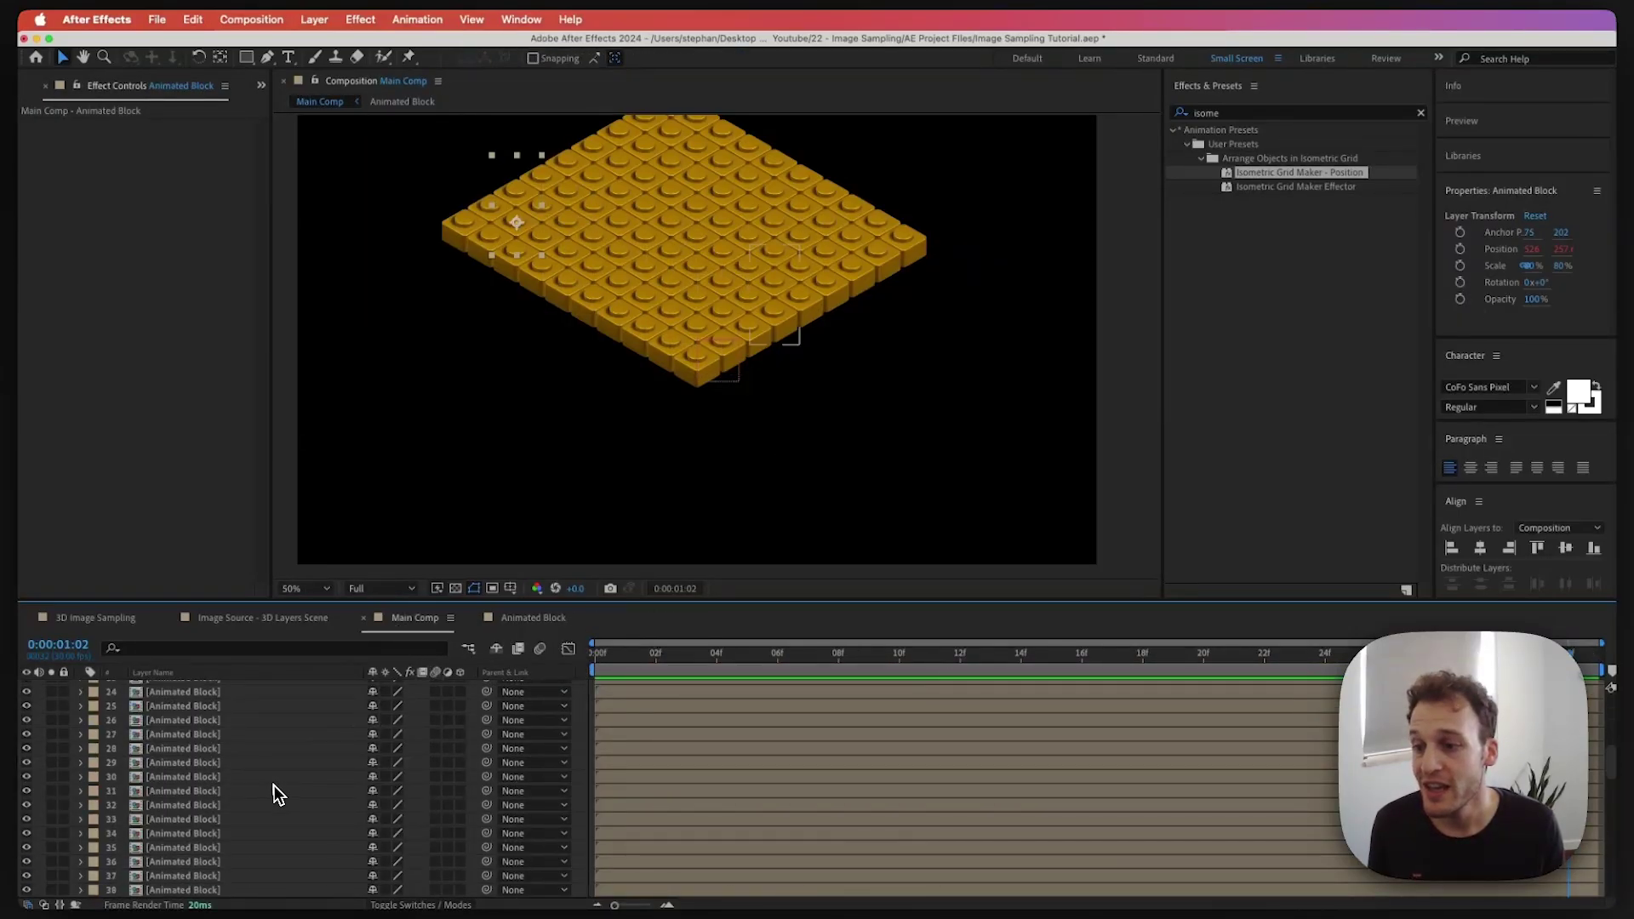
Move the whole grid of stud blocks to the lower-left corner of the Main Comp frame
scroll(310, 749, "down", 8)
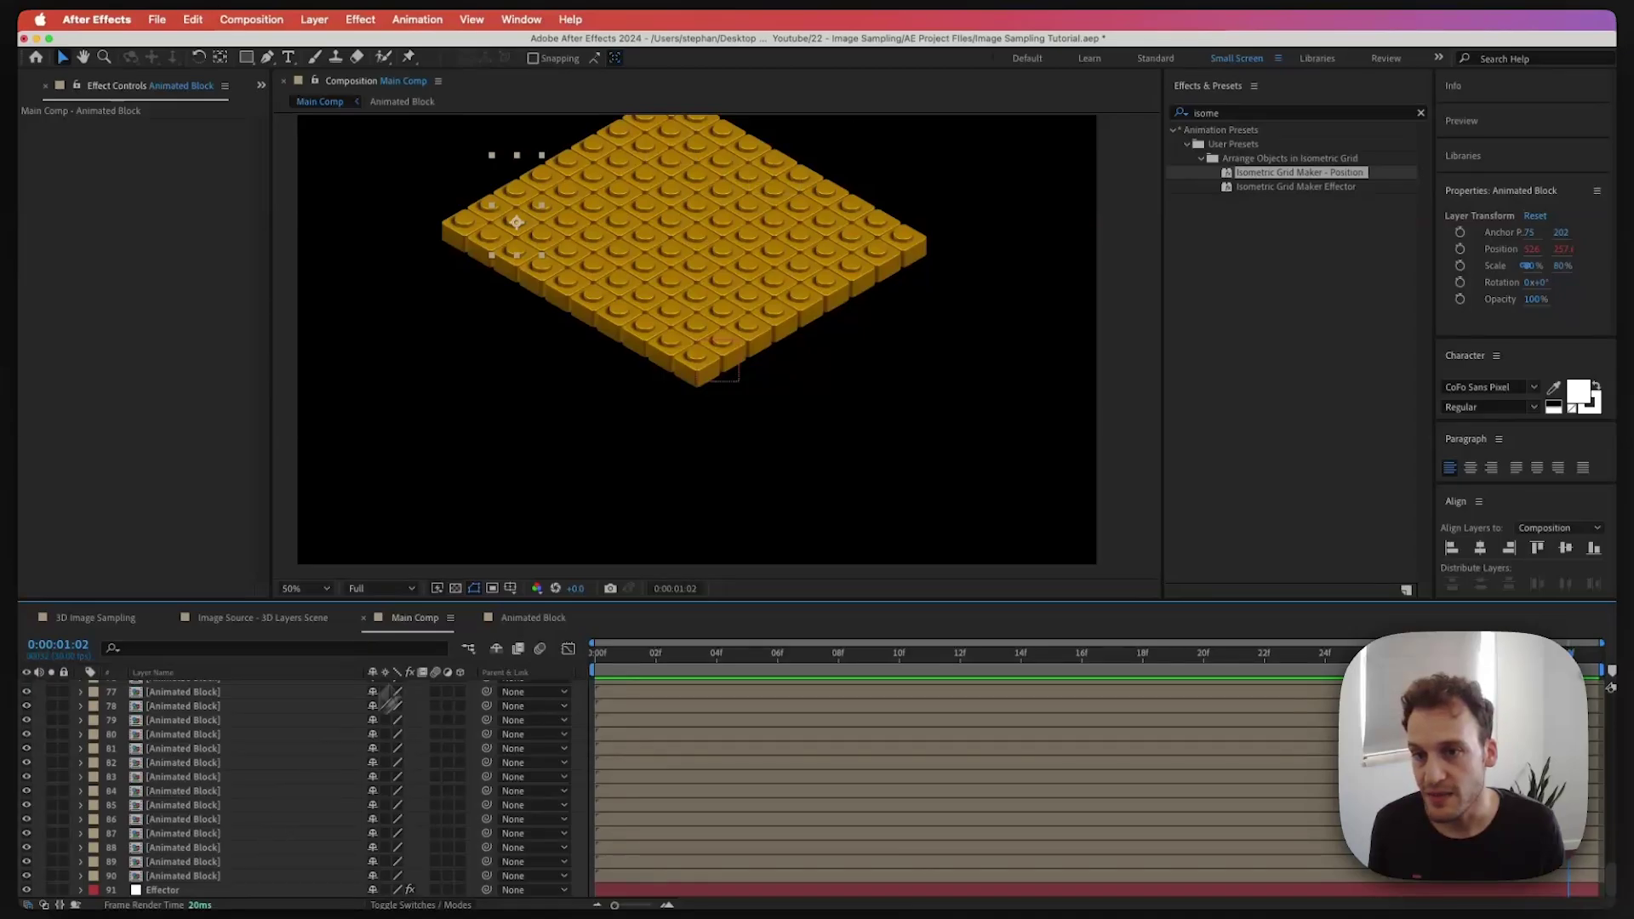
left_click(689, 366)
left_click_drag(687, 364, 401, 620)
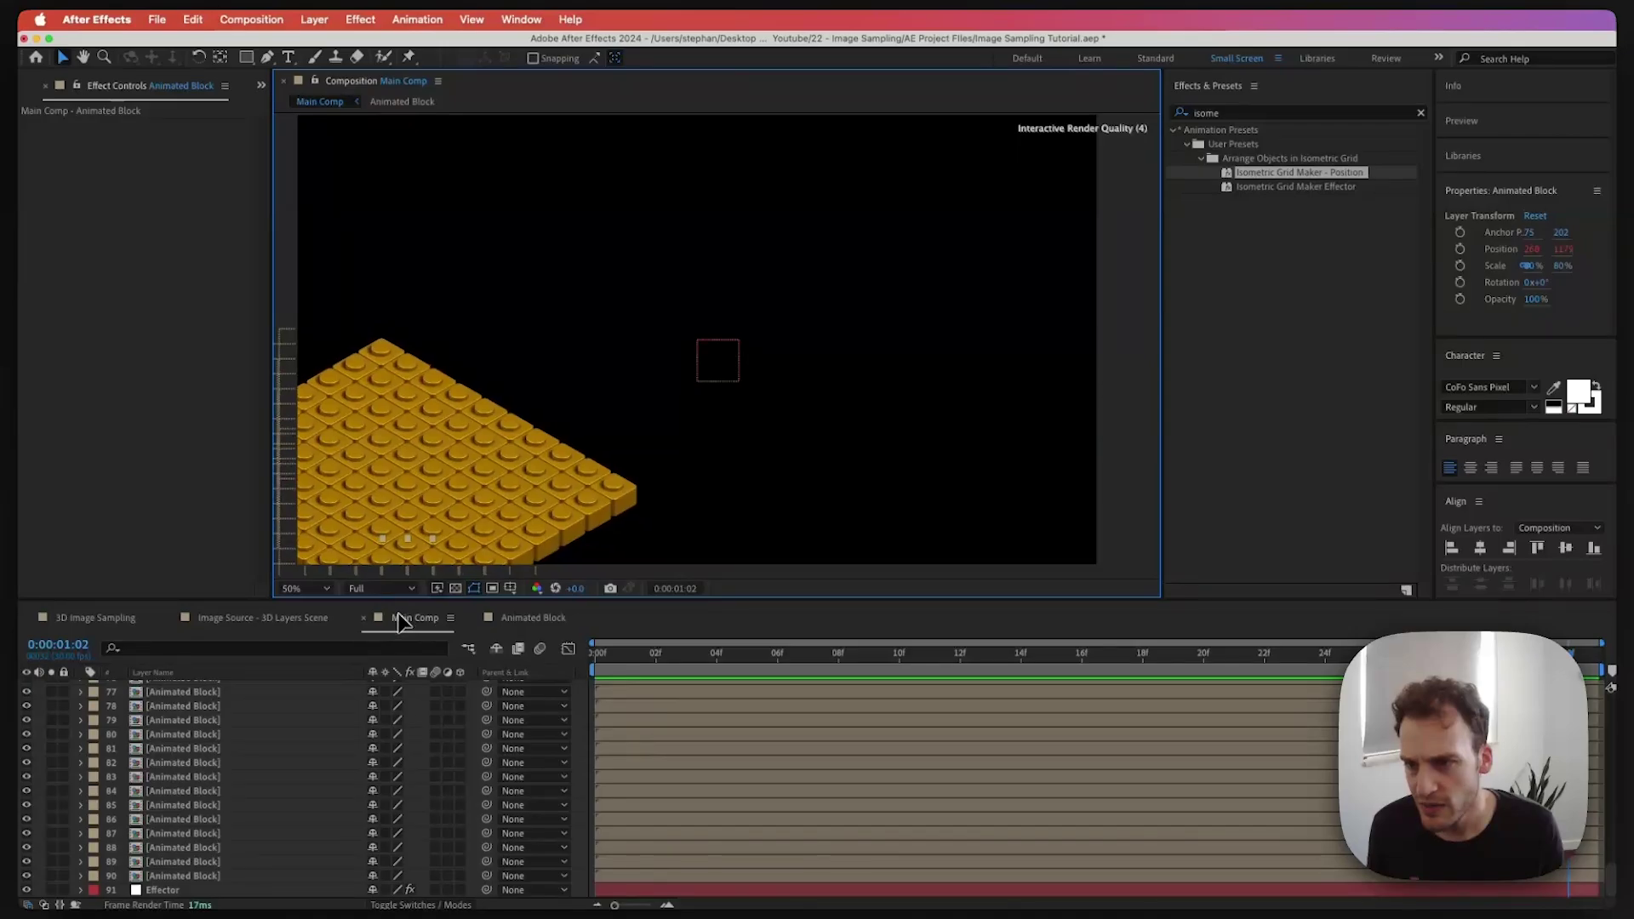
scroll(689, 387, "down", 2)
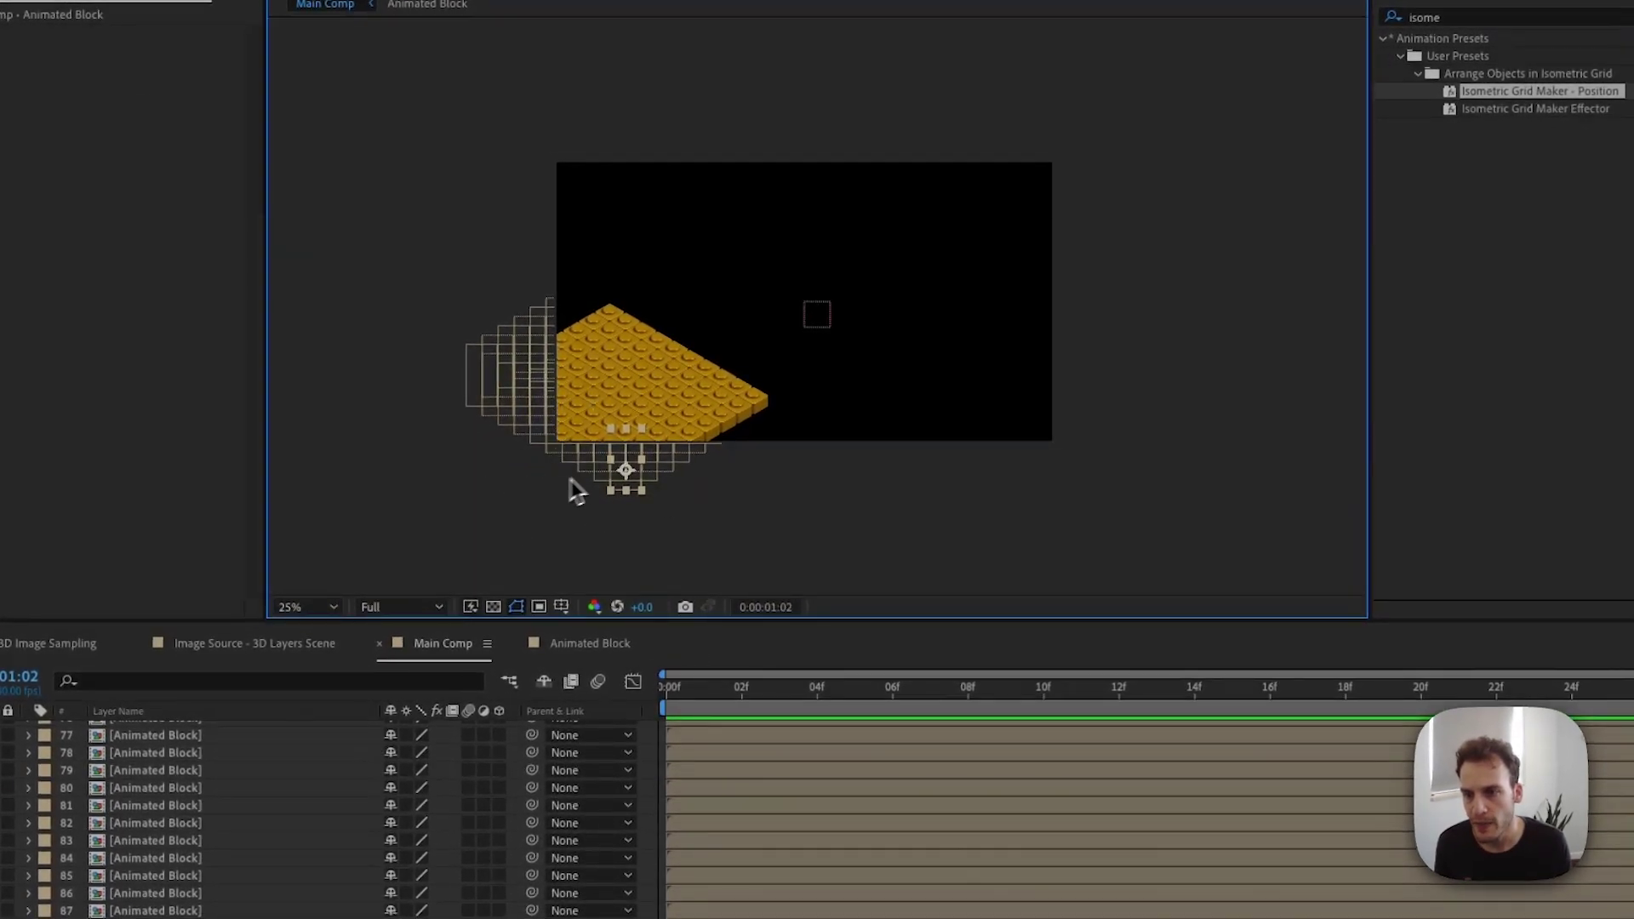
Duplicate the lowest Animated Block layer in Main Comp repeatedly until there are 309 blocks running diagonally across the frame
left_click(202, 874)
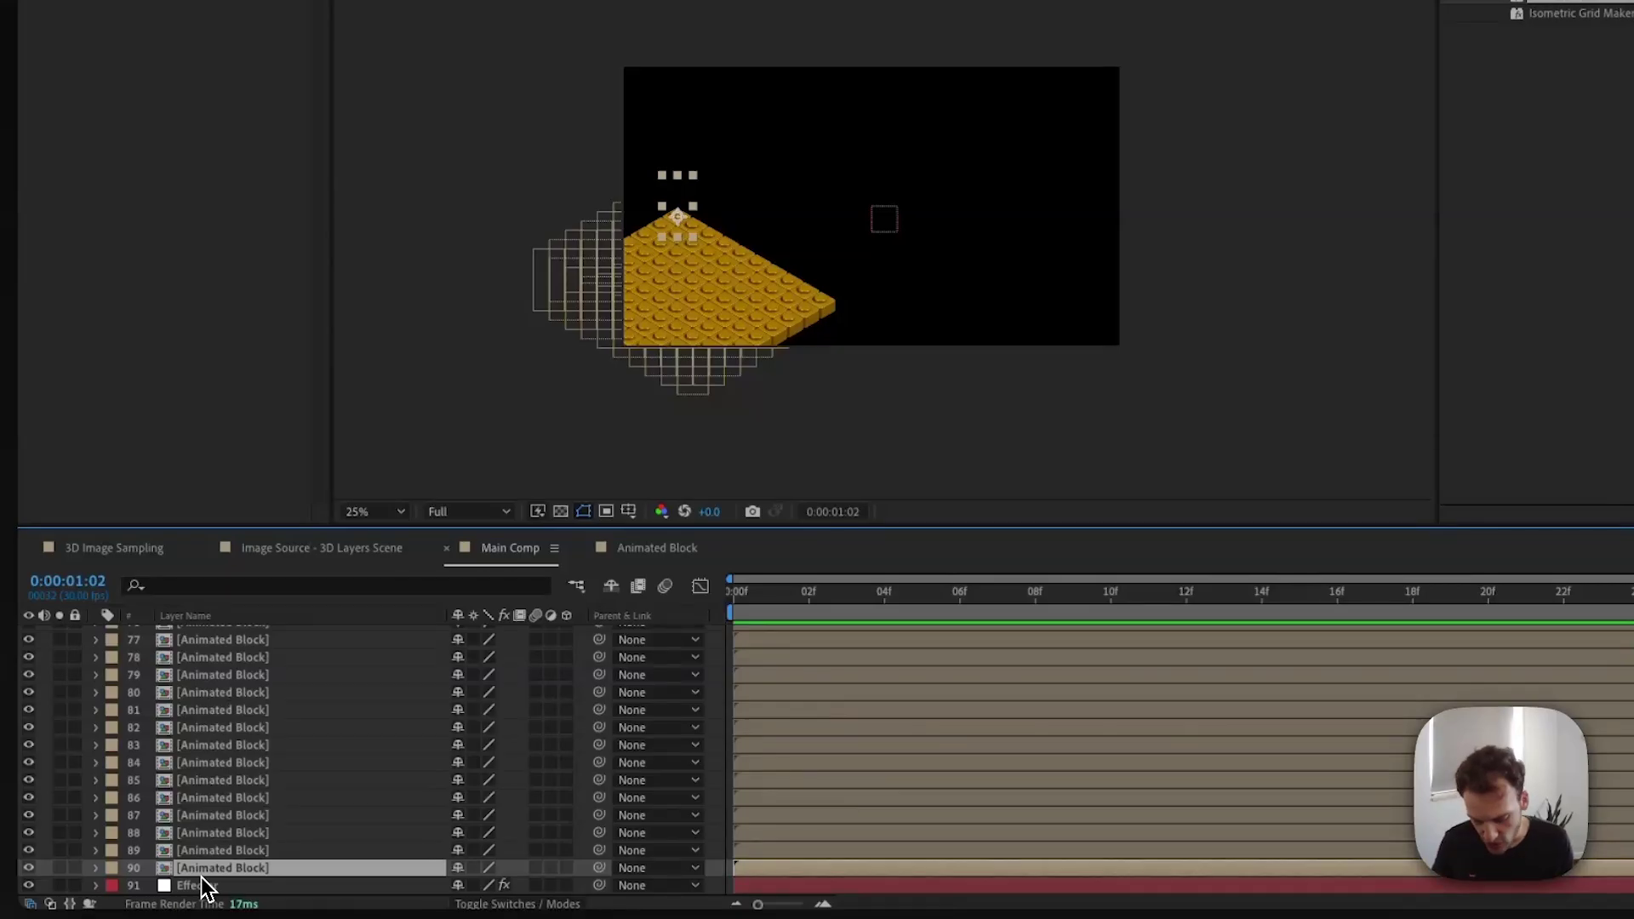
key("super+d")
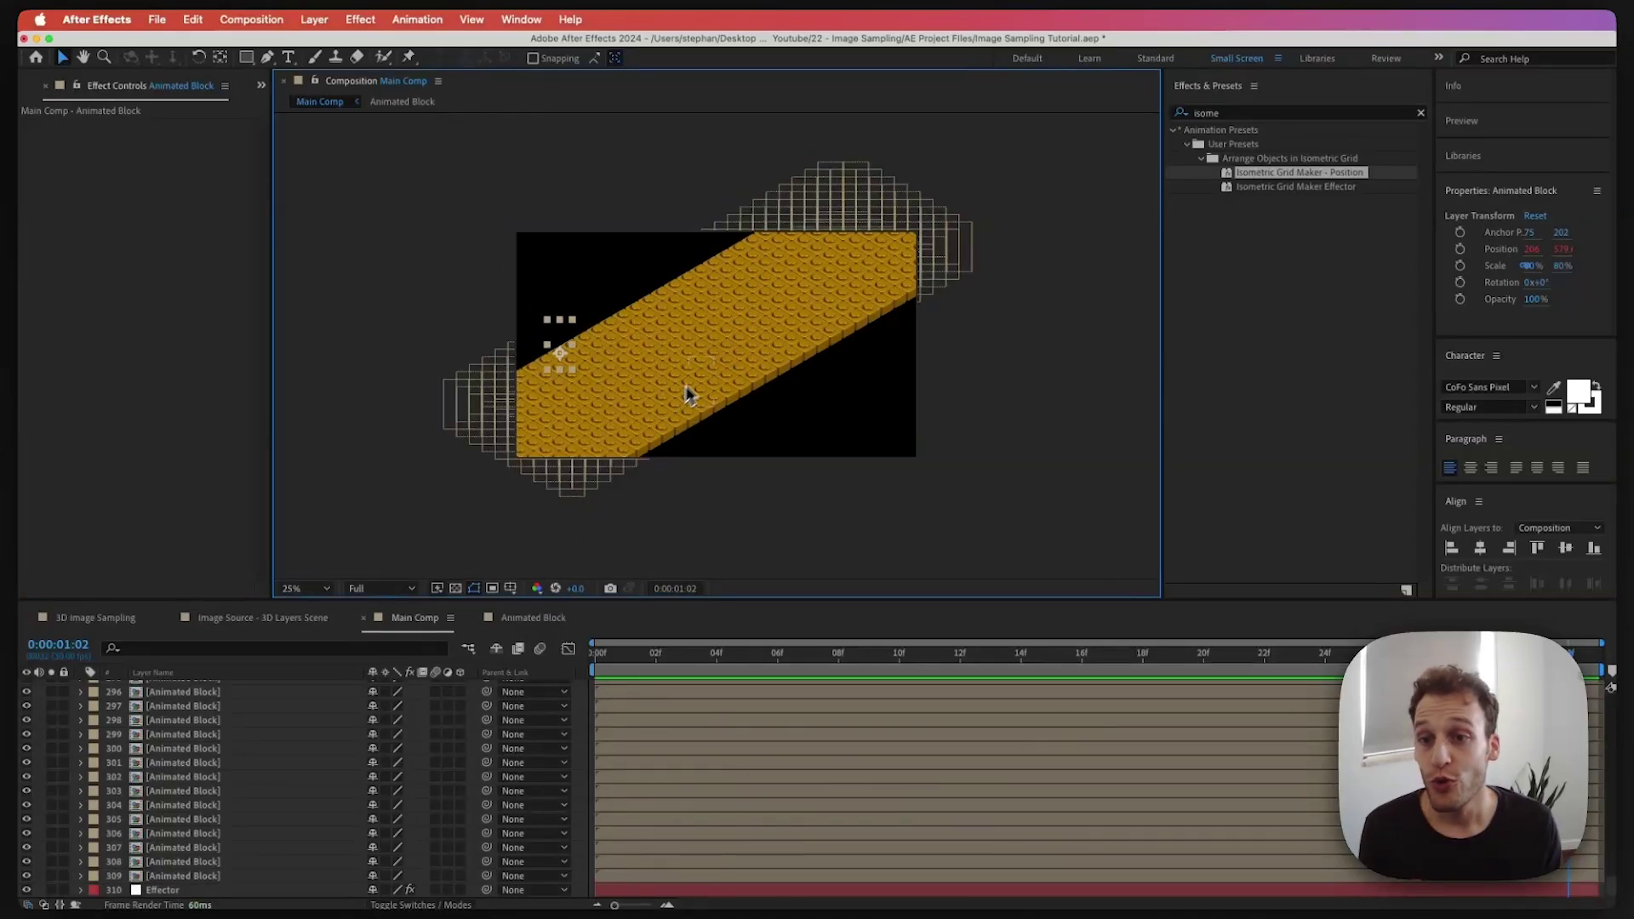
left_click_drag(600, 356, 664, 368)
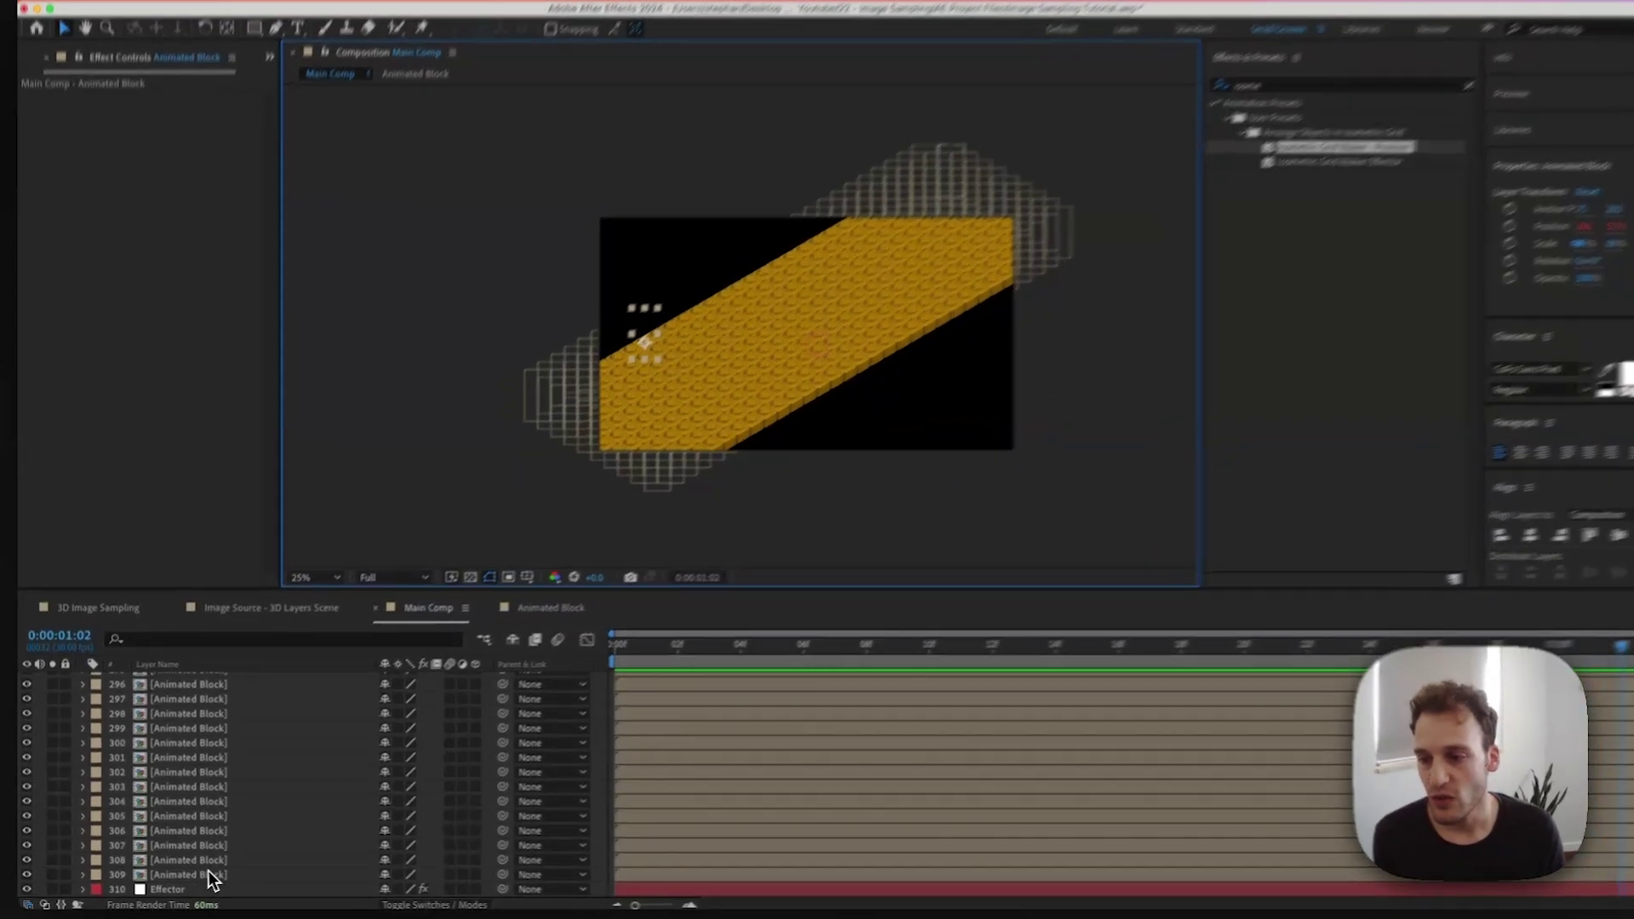
Select all Animated Block layers in Main Comp, leaving out the Effector layer
left_click(204, 876)
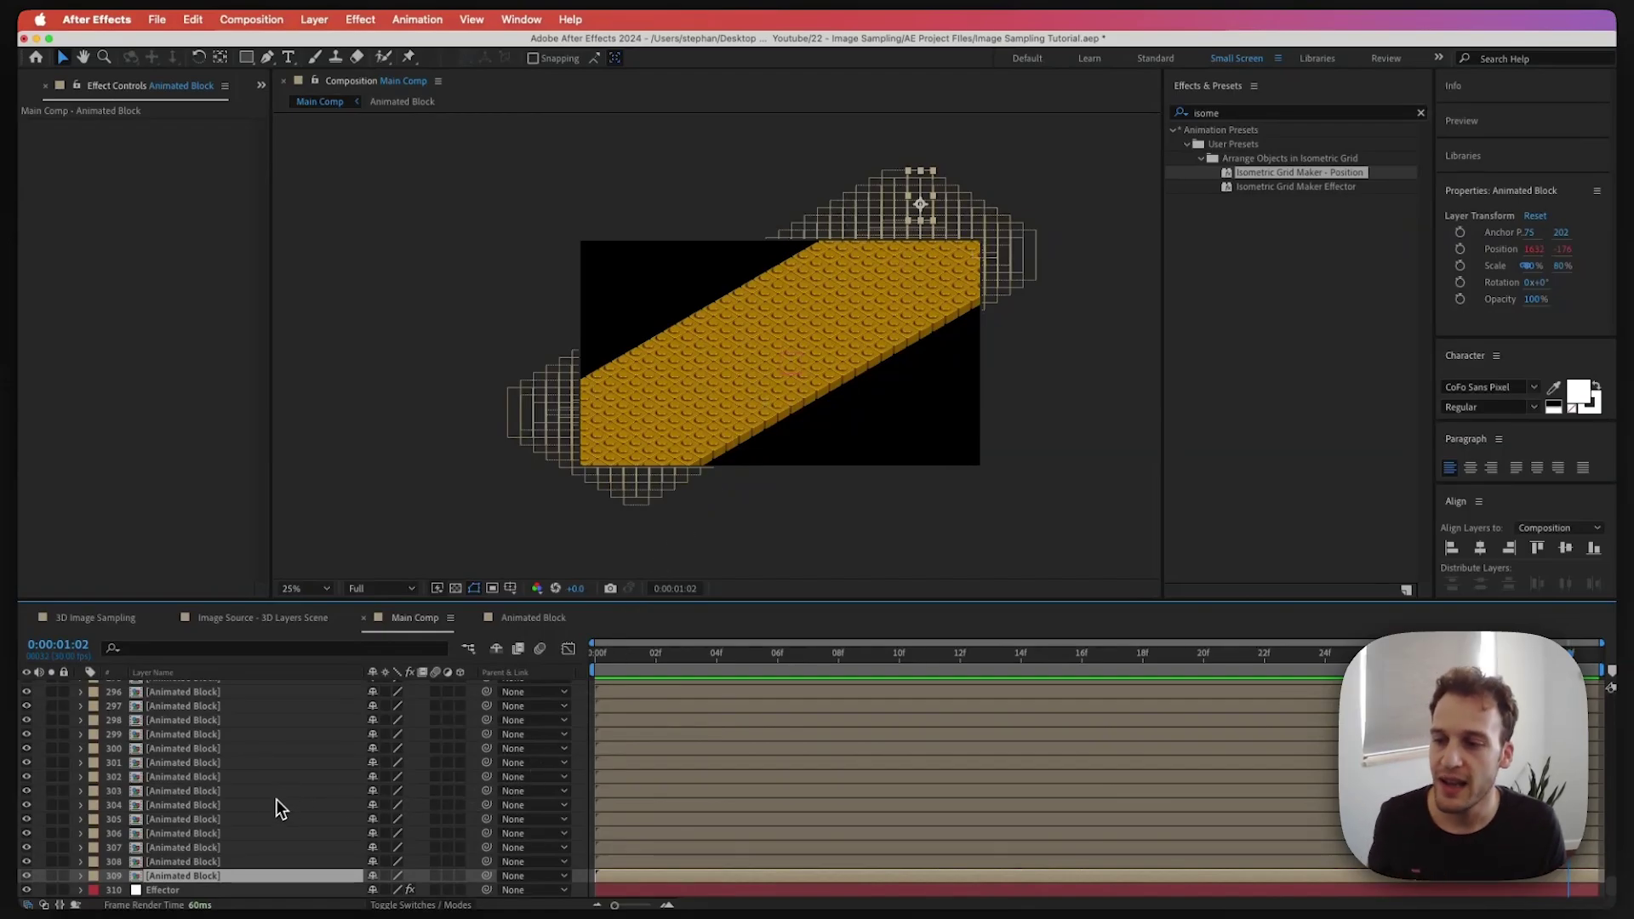
scroll(248, 793, "up", 20)
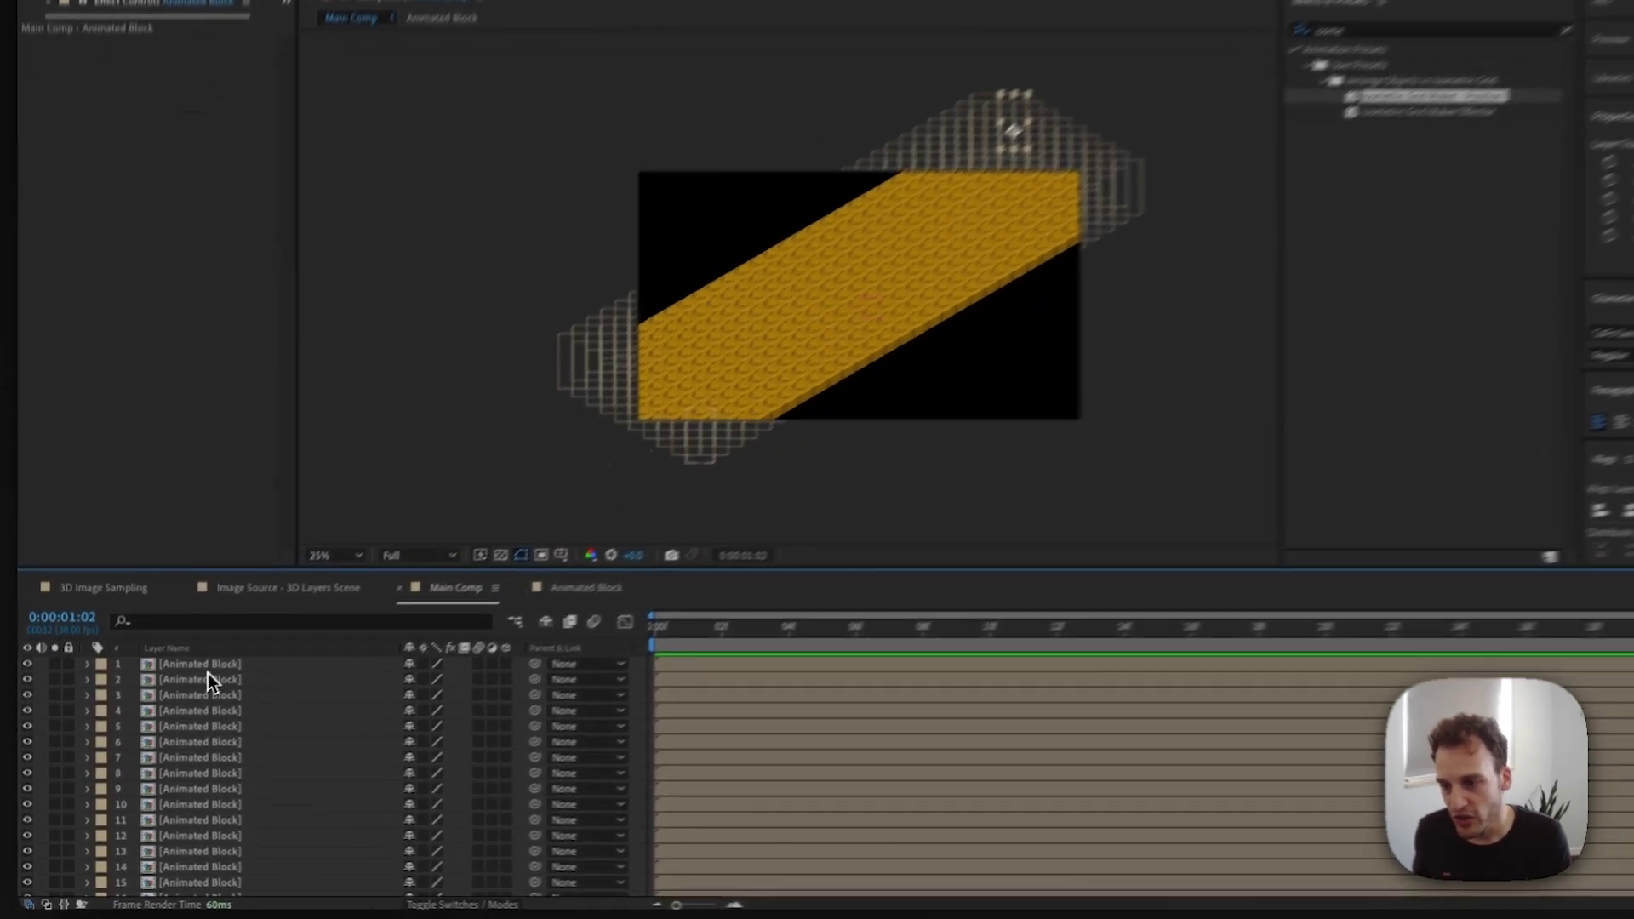
key("super+a")
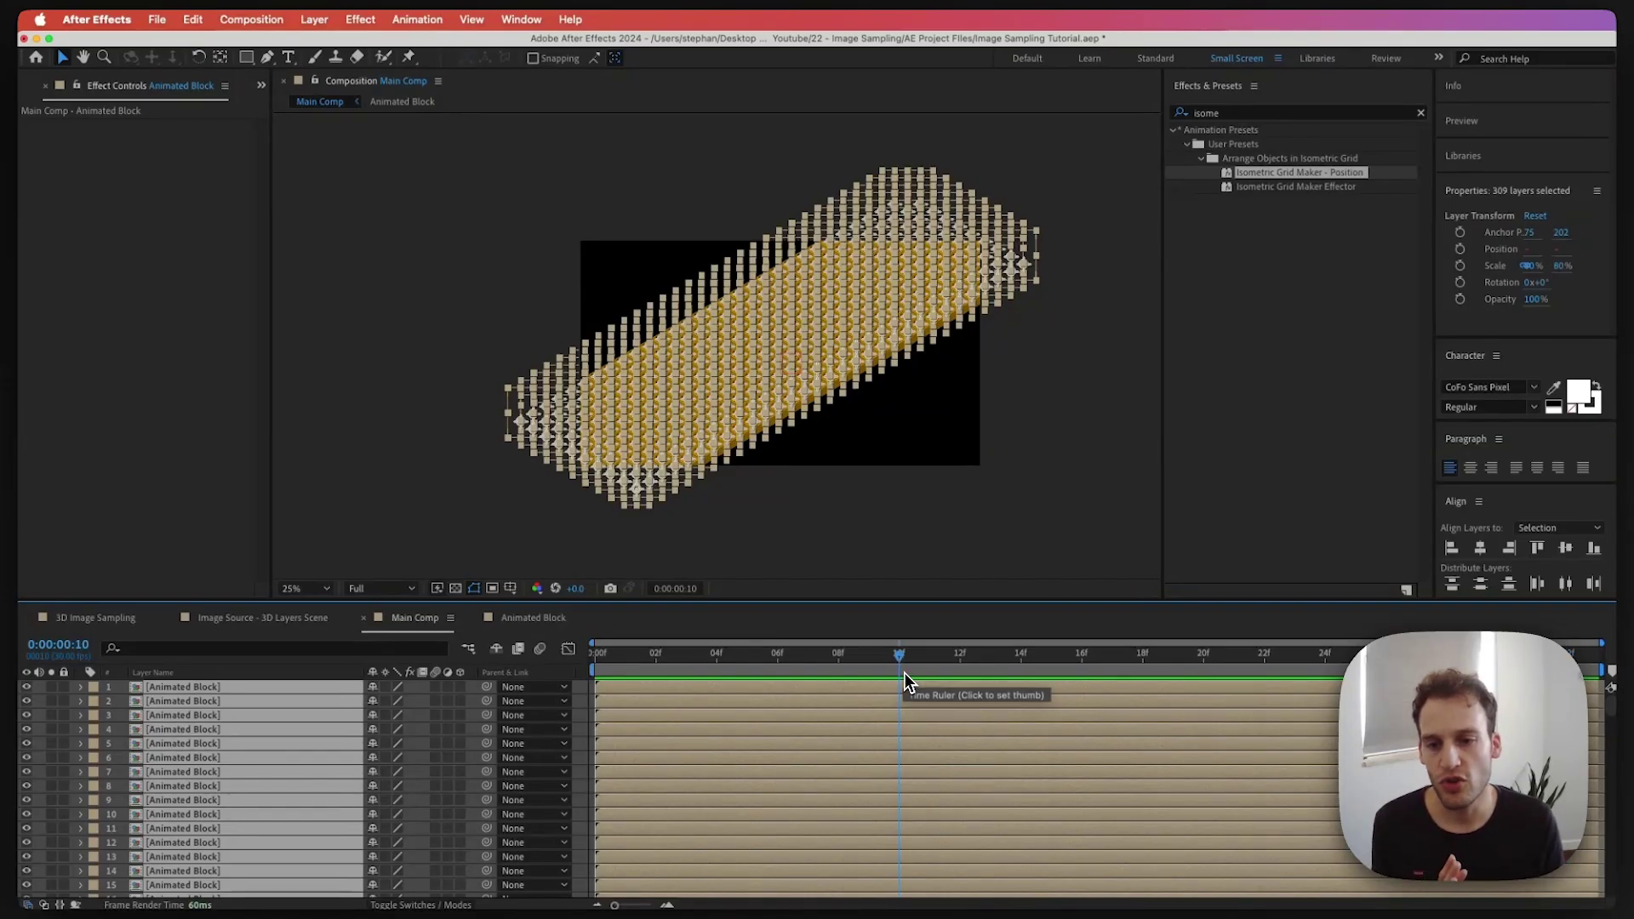
End the work area of Main Comp at frame 10 and trim the composition to it
mouse_move(905, 674)
left_mouse_down()
mouse_move(633, 645)
mouse_move(693, 664)
mouse_move(932, 663)
left_mouse_up()
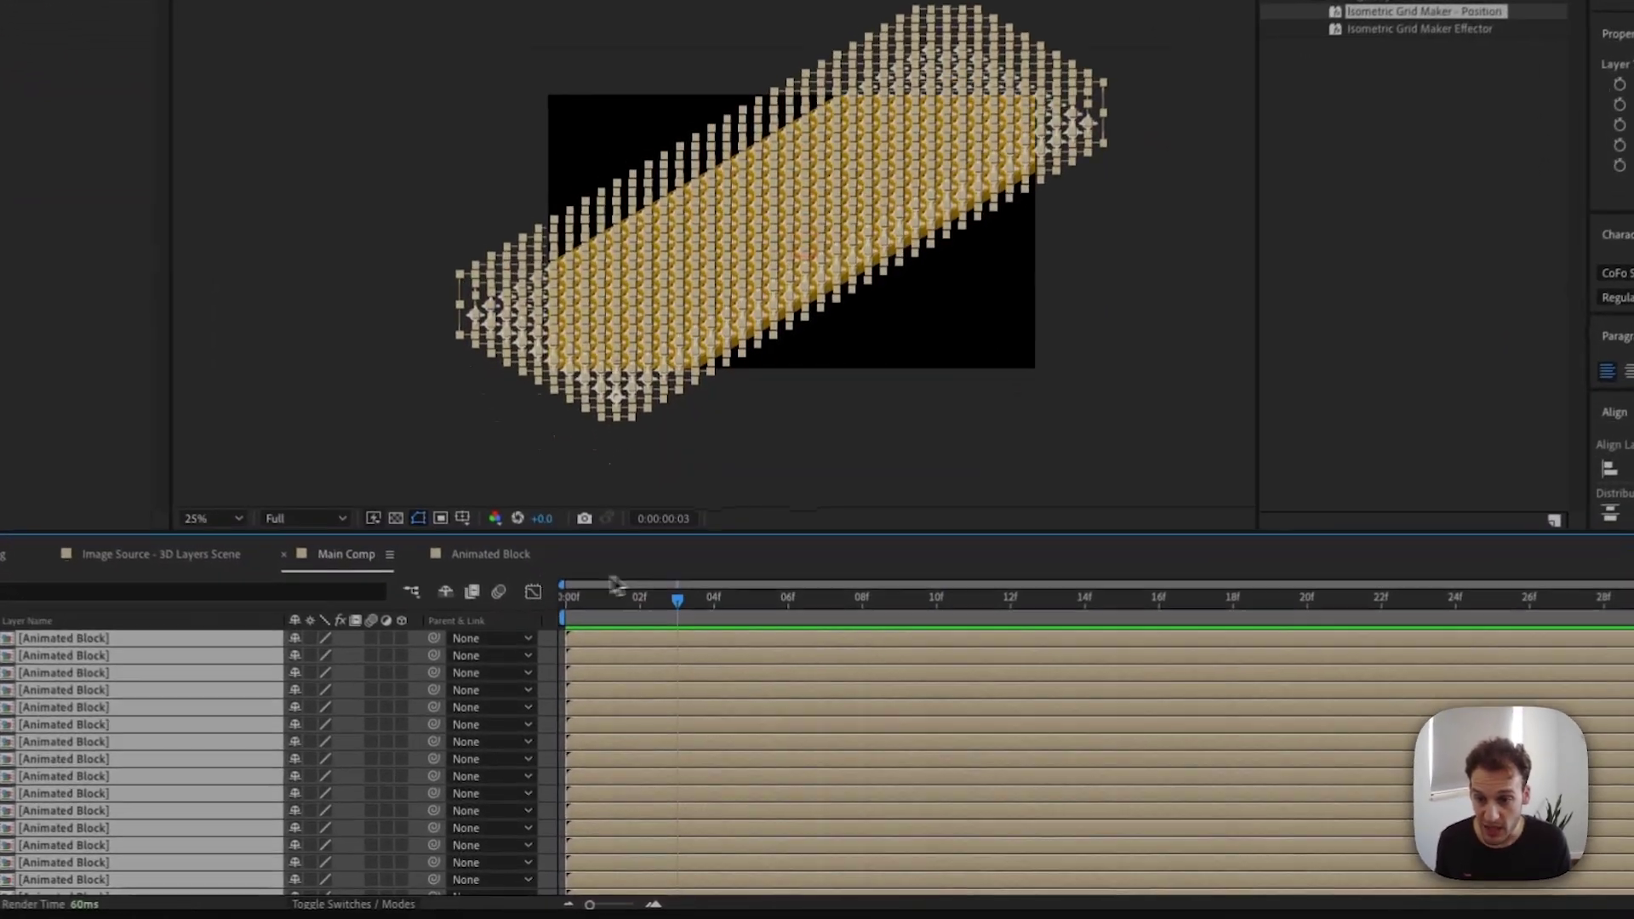
left_click_drag(982, 608, 969, 612)
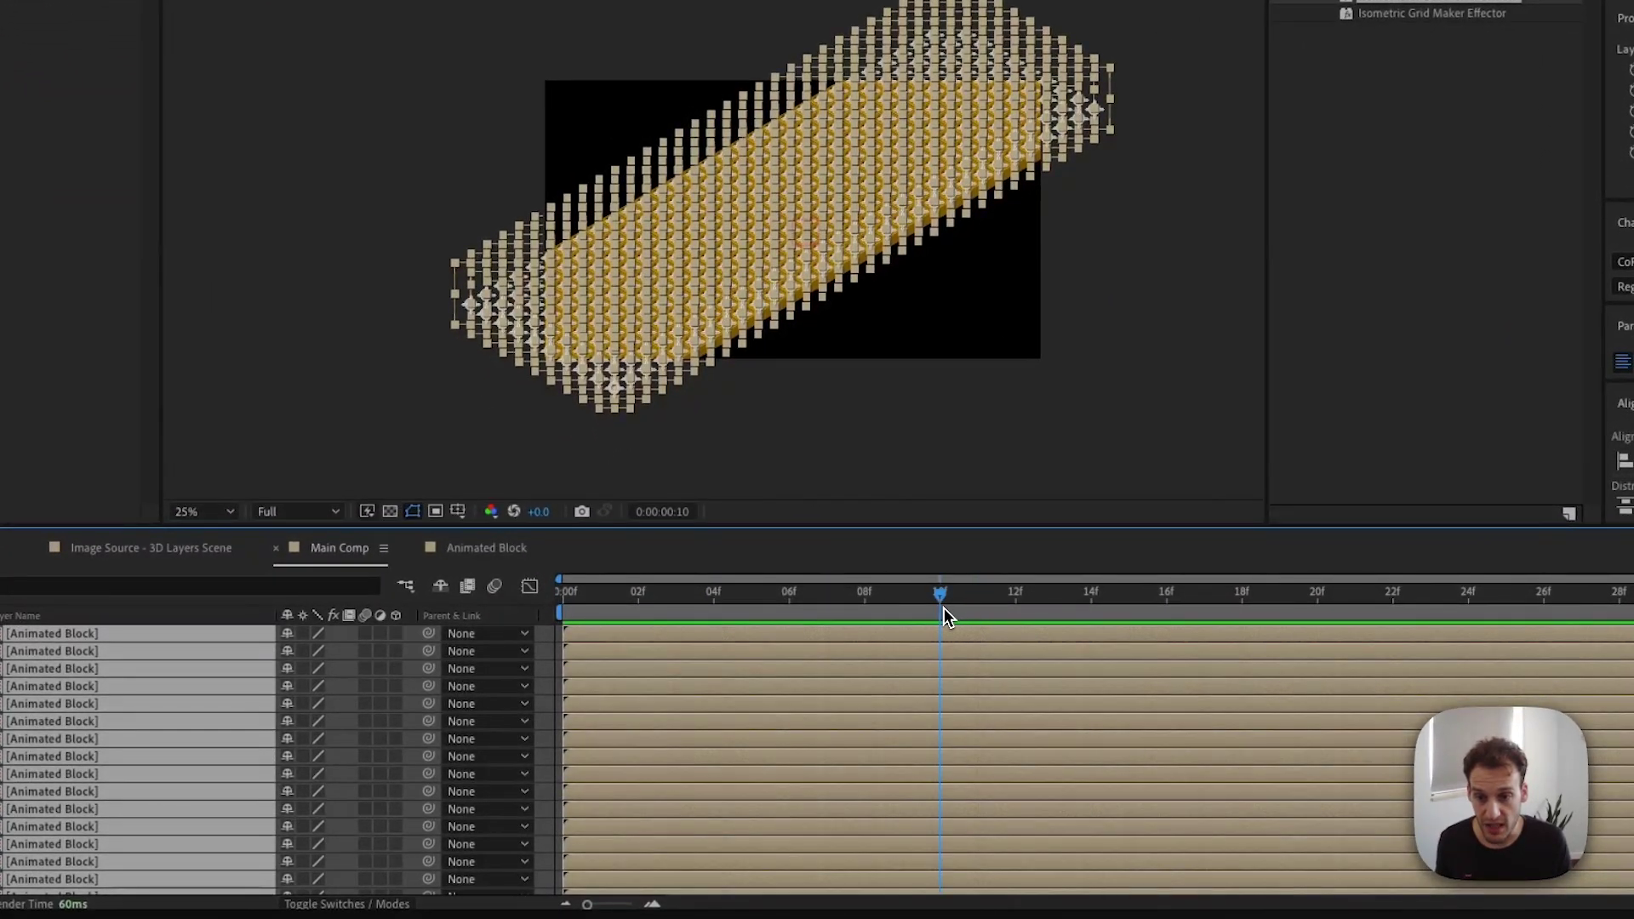
key("n")
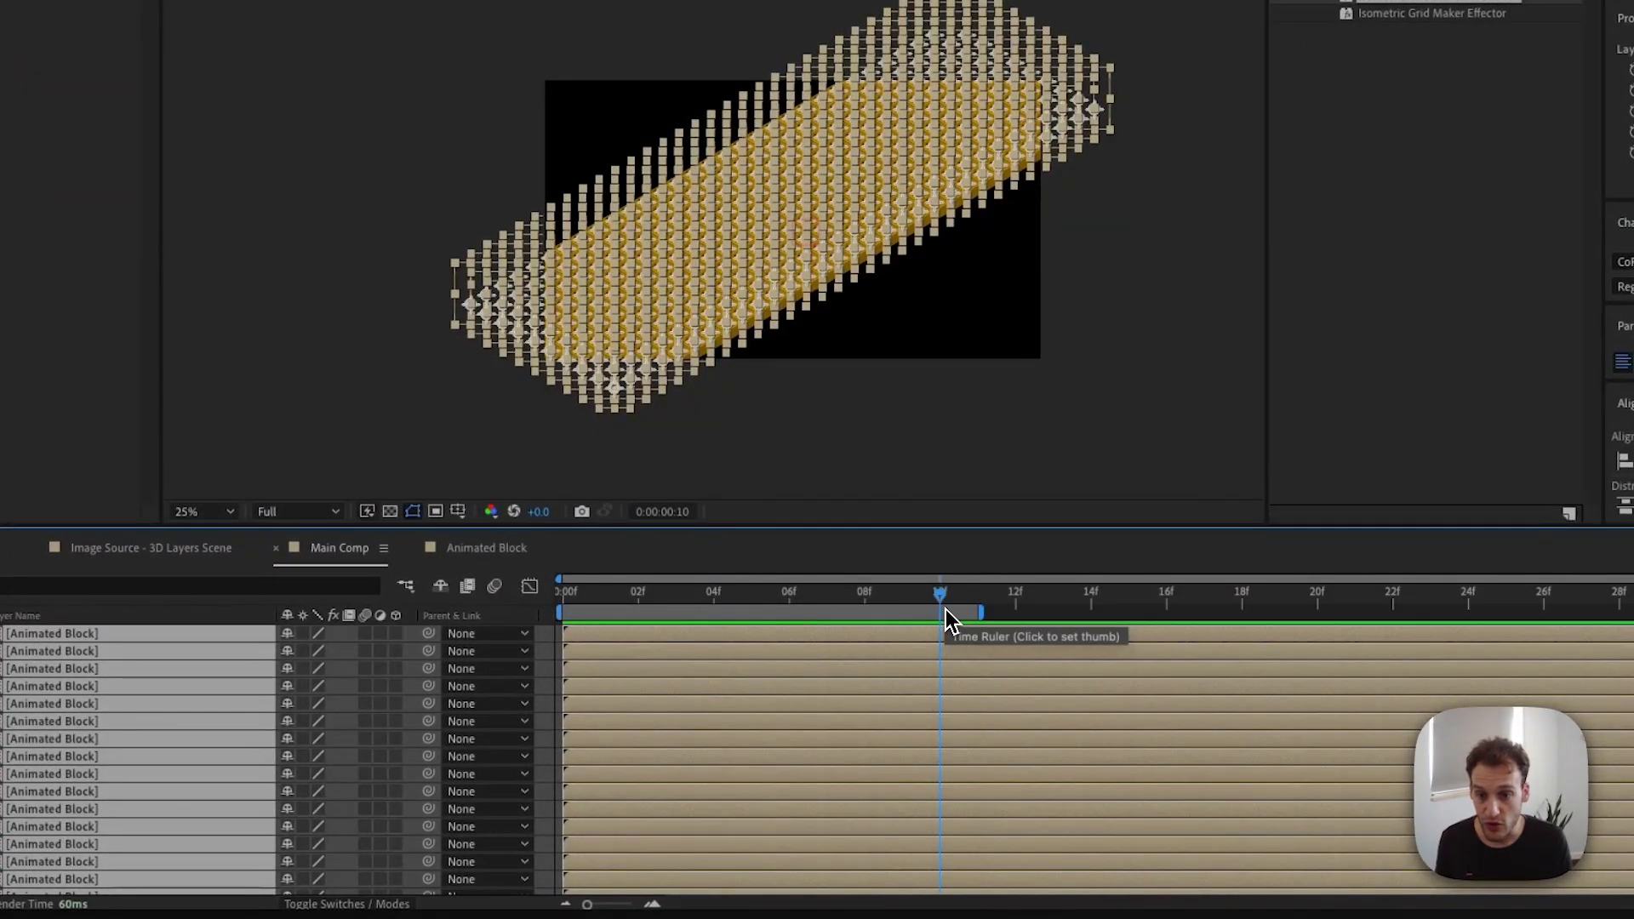
right_click(916, 616)
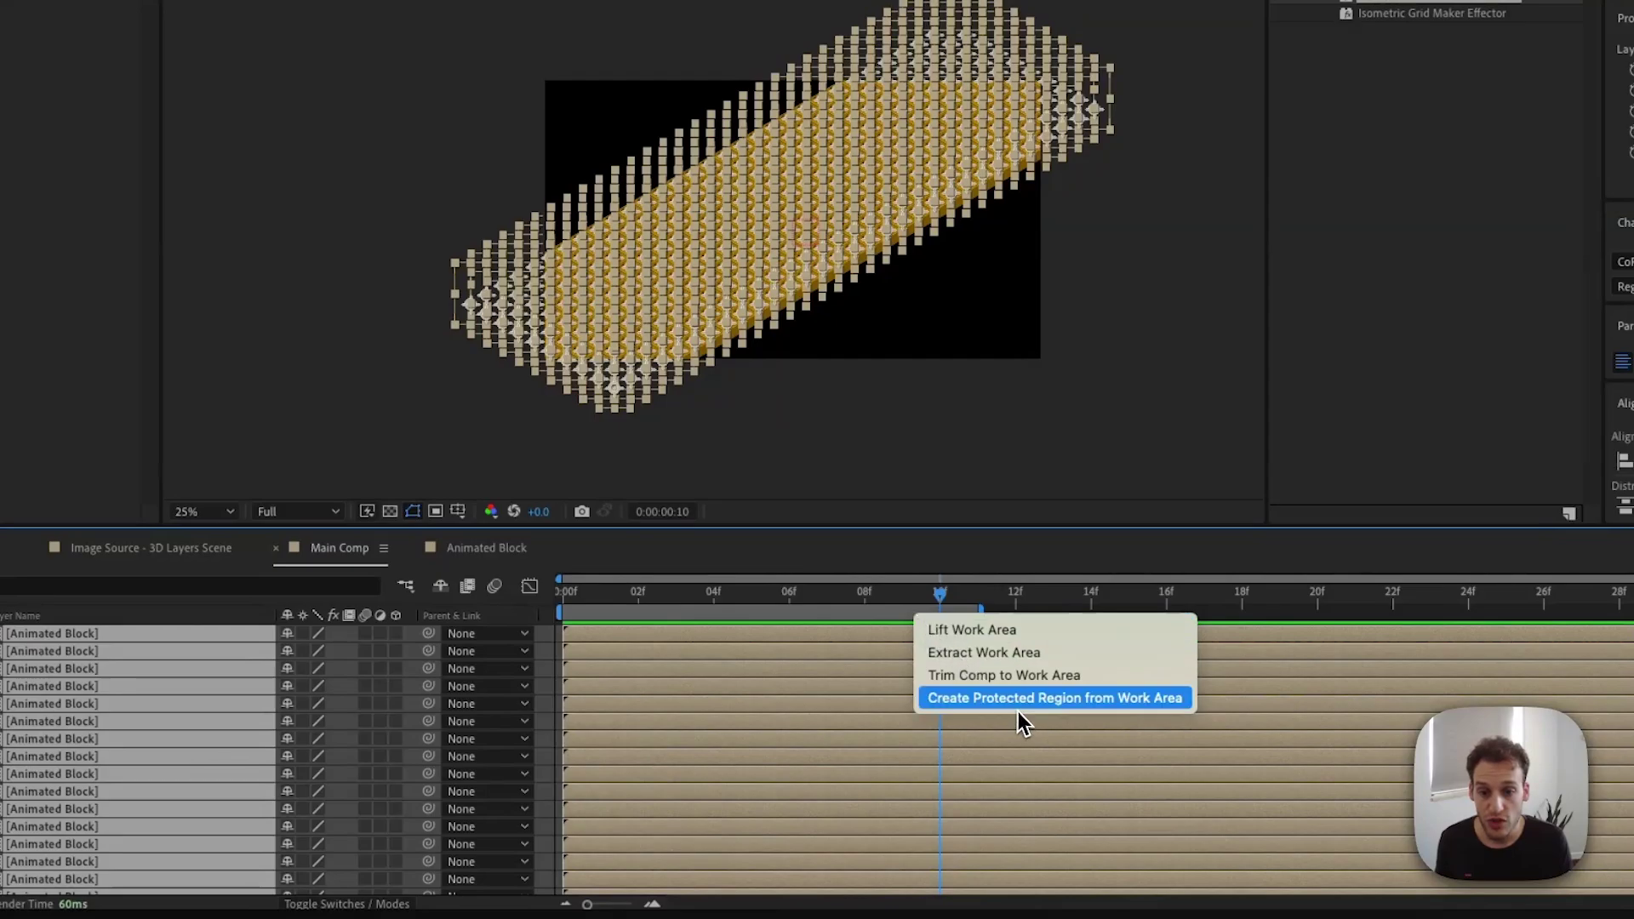
left_click(1001, 686)
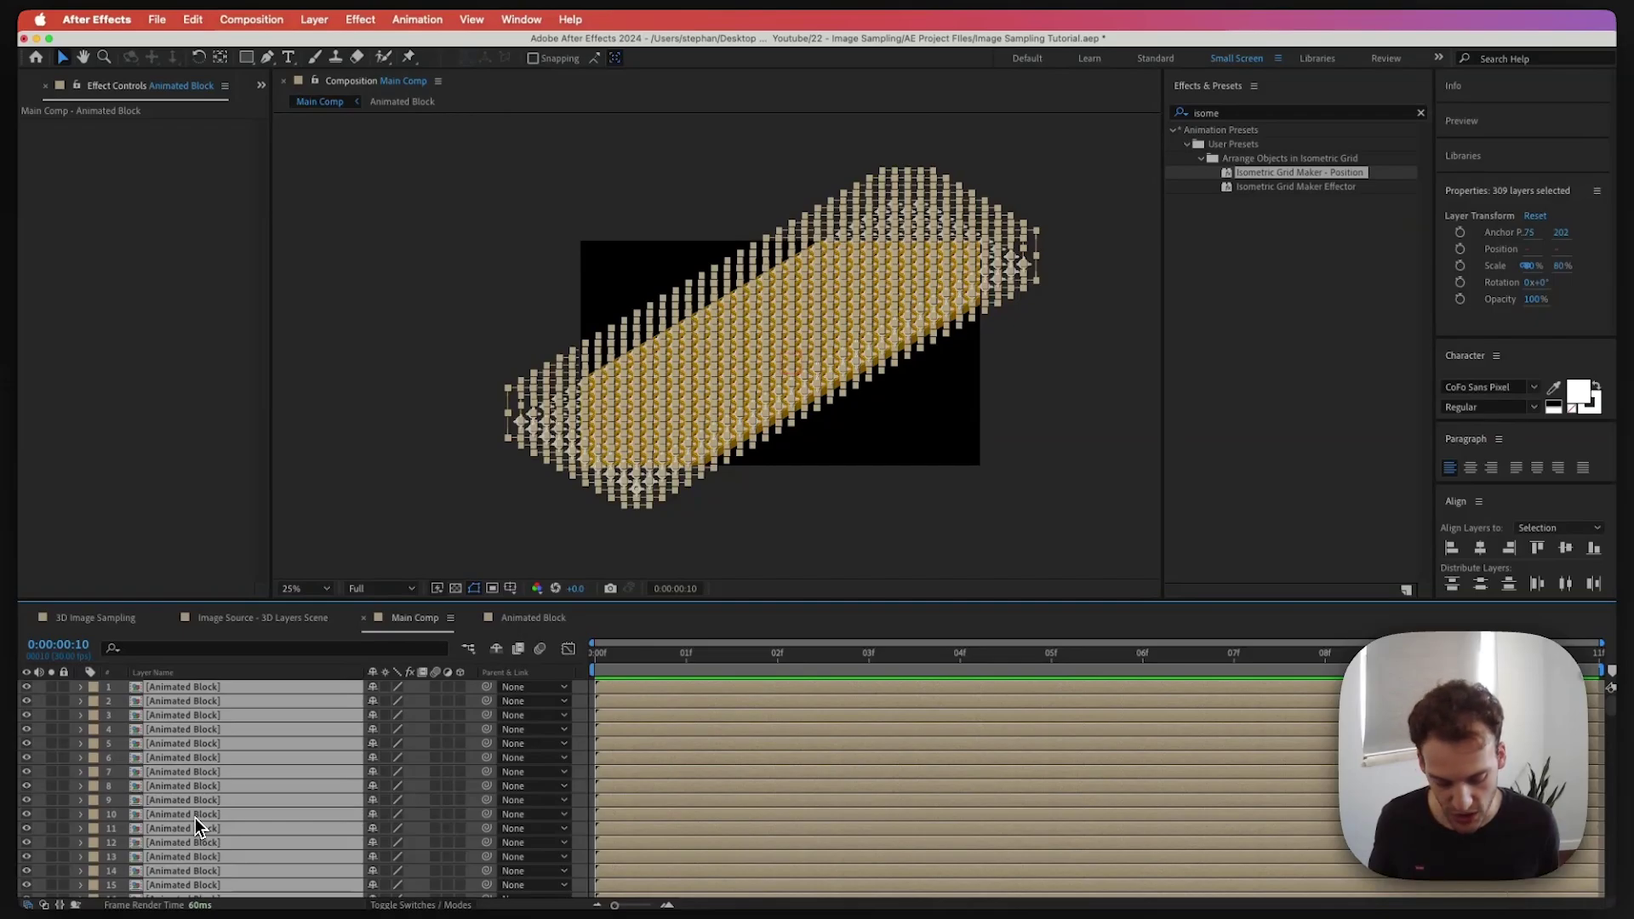
Convert the Position expressions of all selected blocks to keyframes and delete those keyframes so the positions are static
key("shift+alt+p")
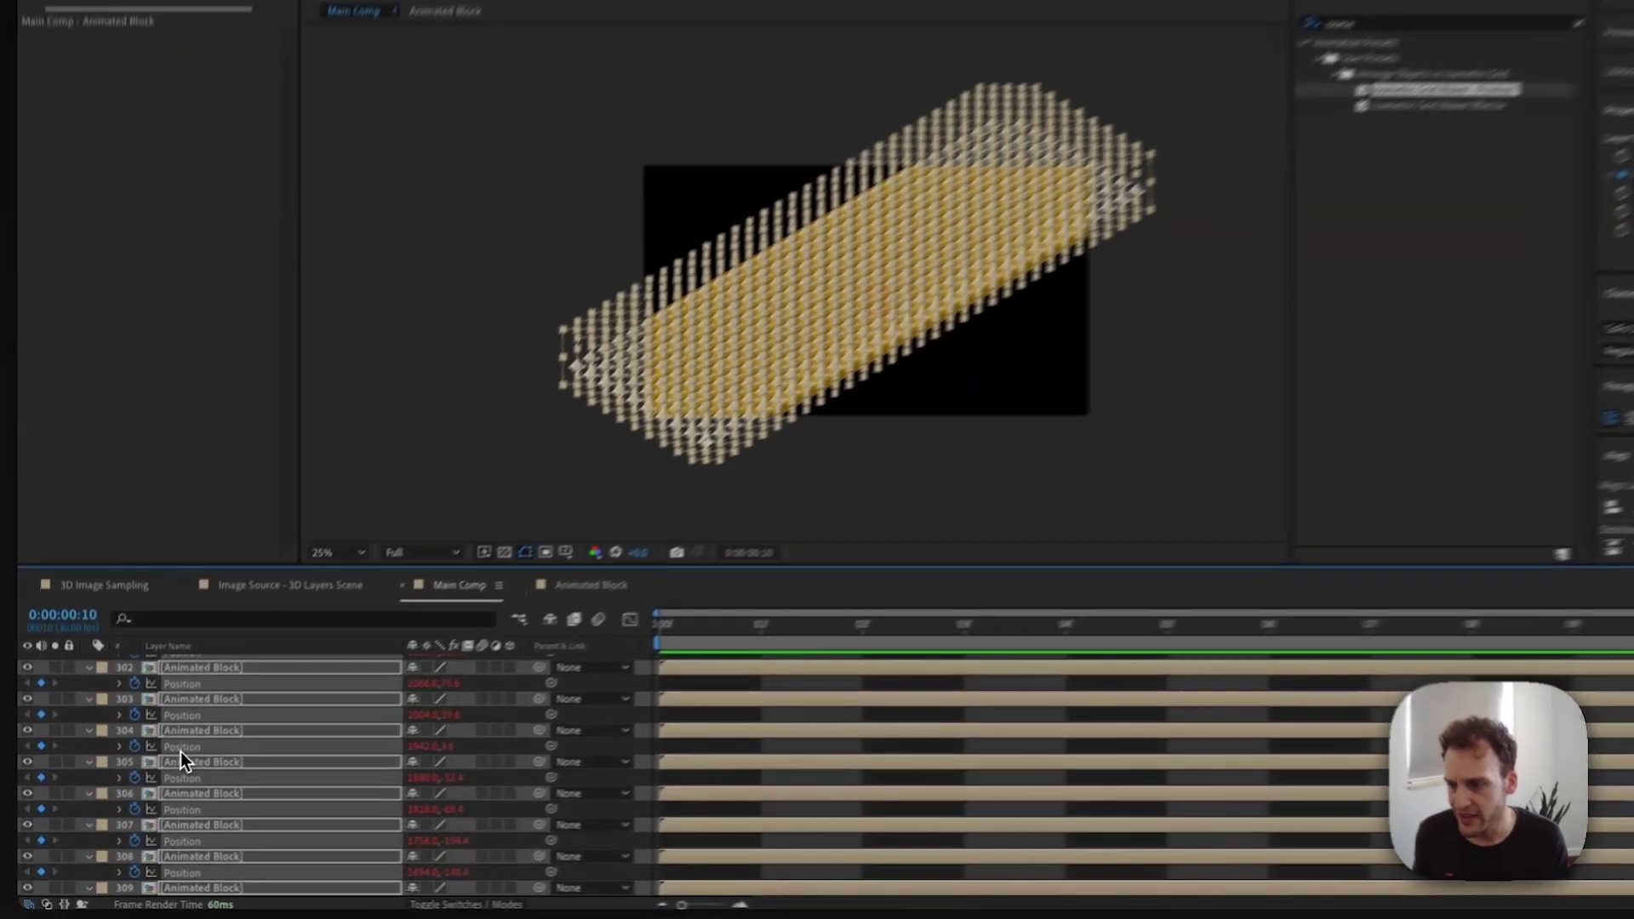
right_click(167, 770)
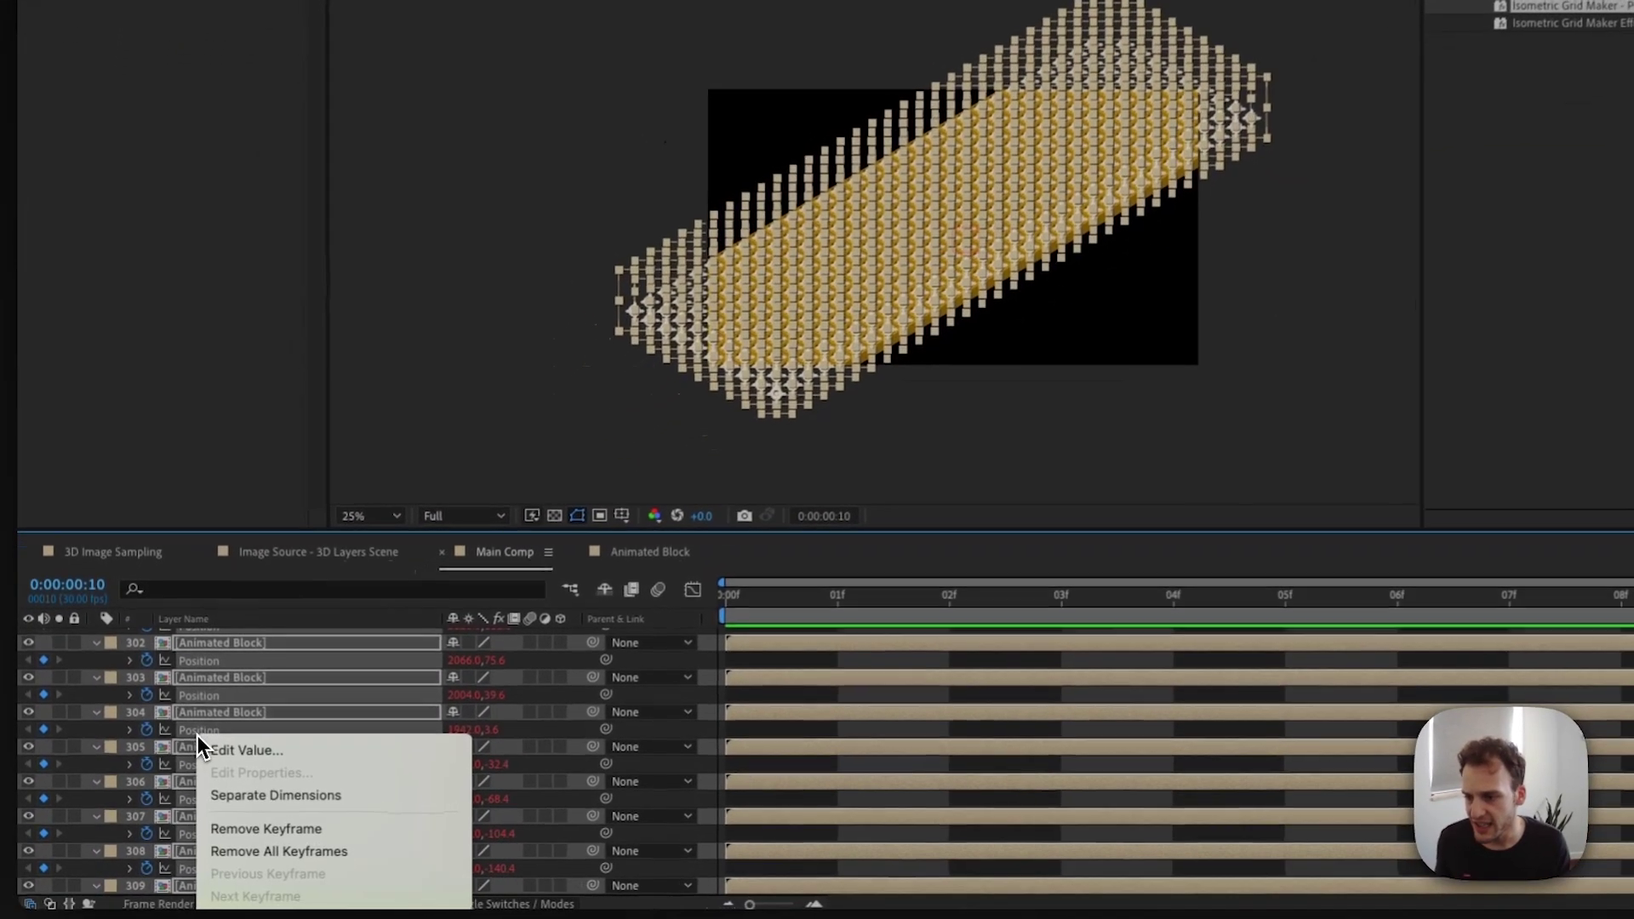
left_click(204, 747)
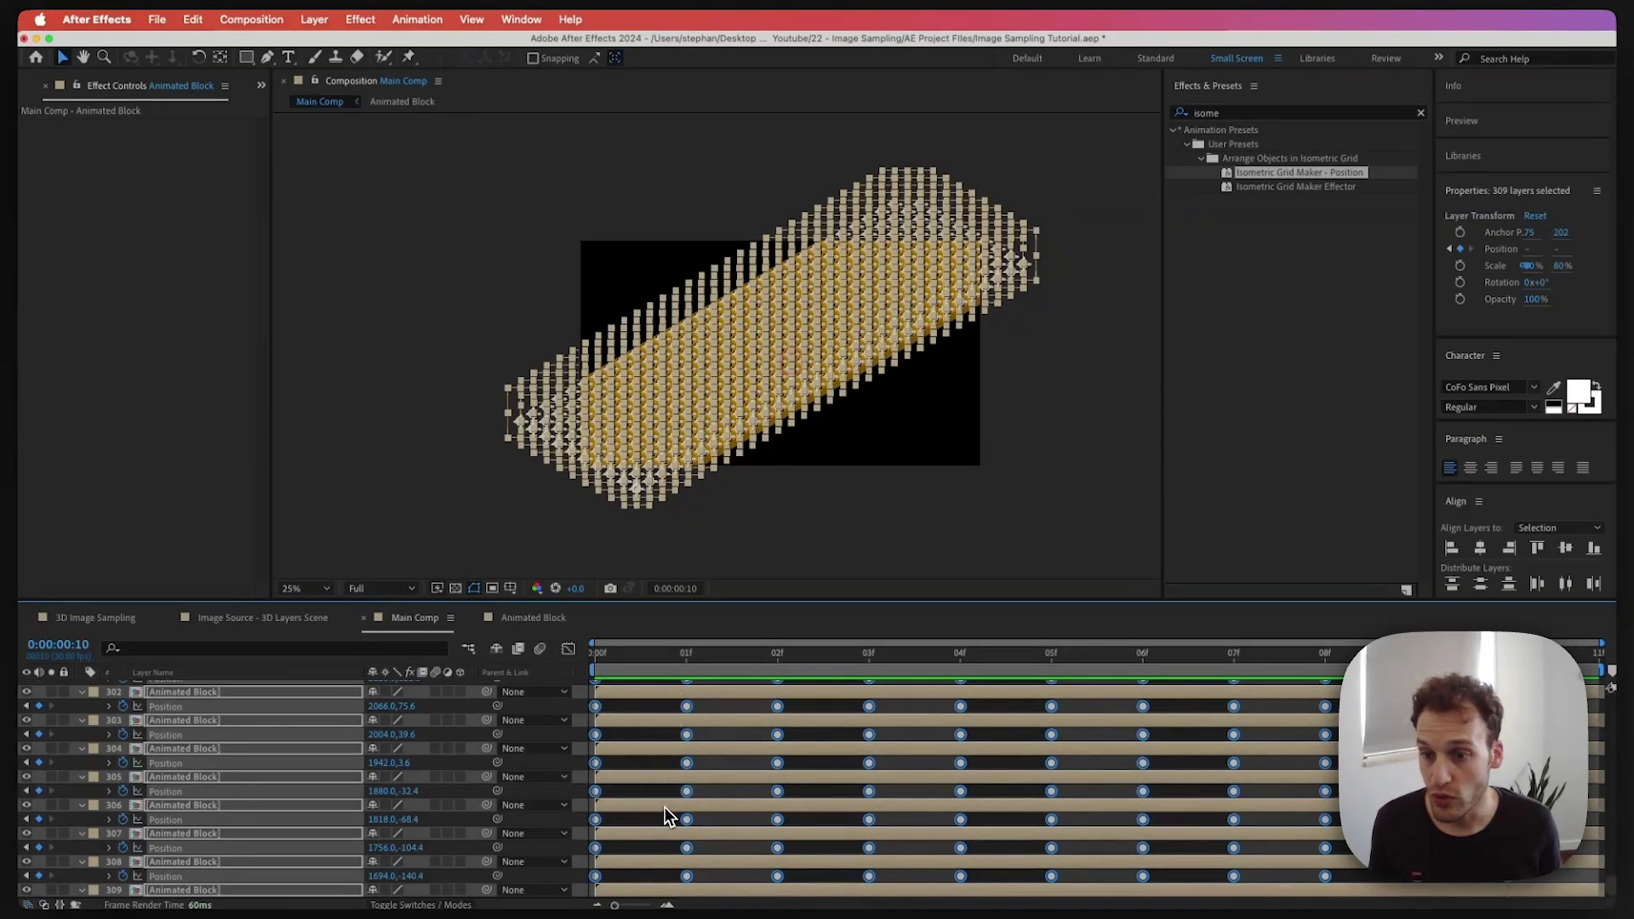
key("BackSpace")
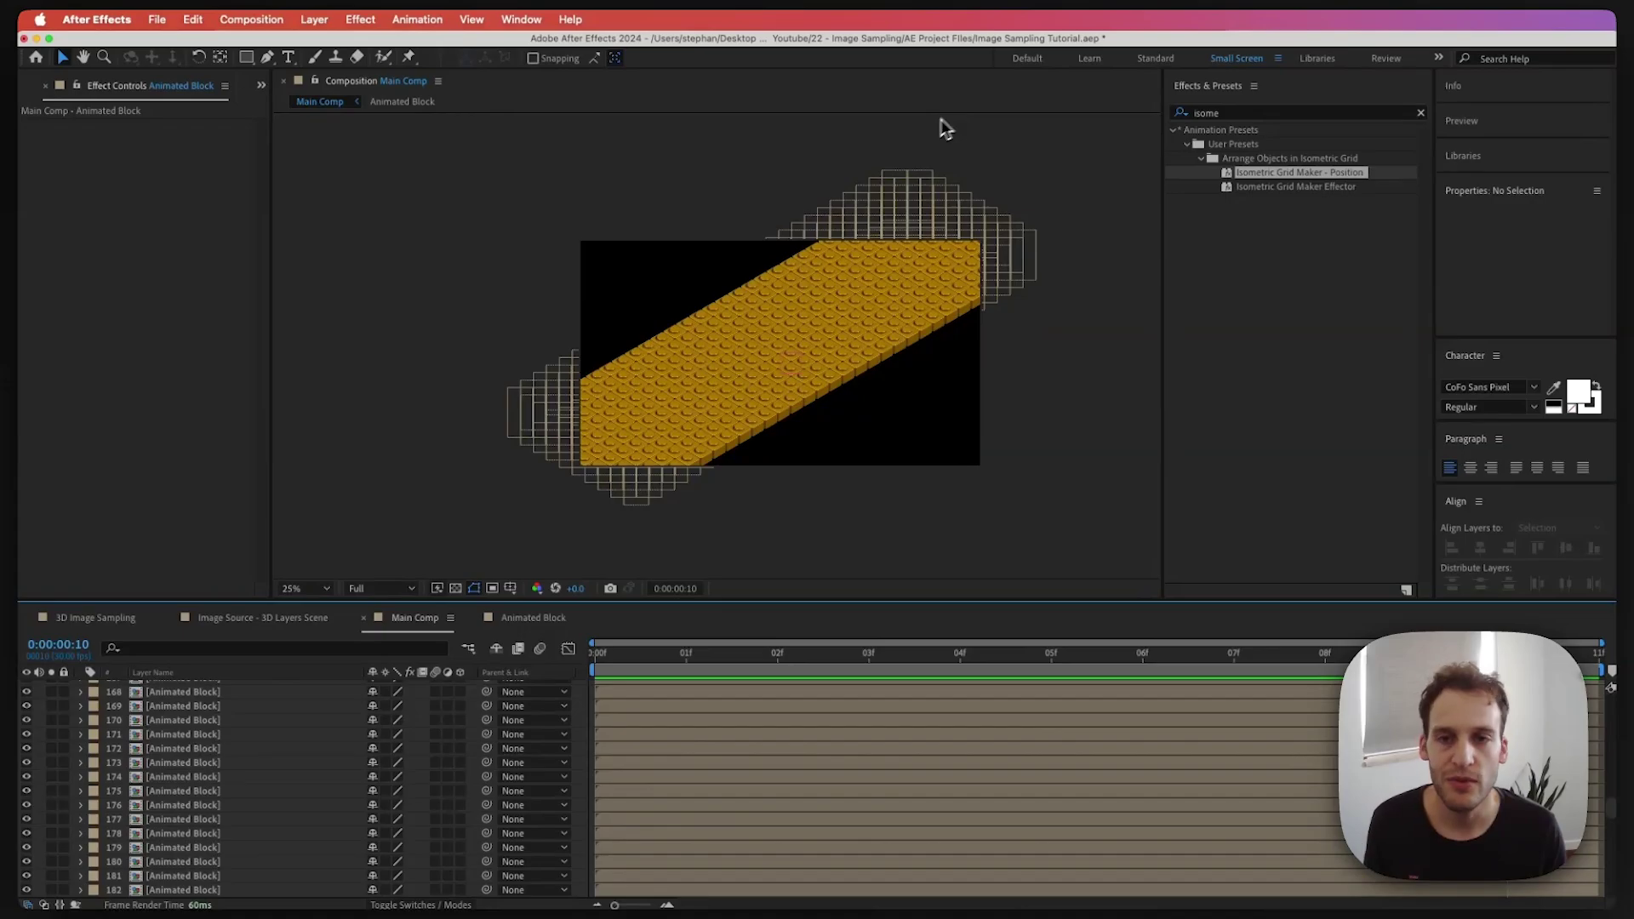
Delete the blocks that lie completely outside the left edge of the Main Comp frame, keeping those that touch it
key("period")
key("period")
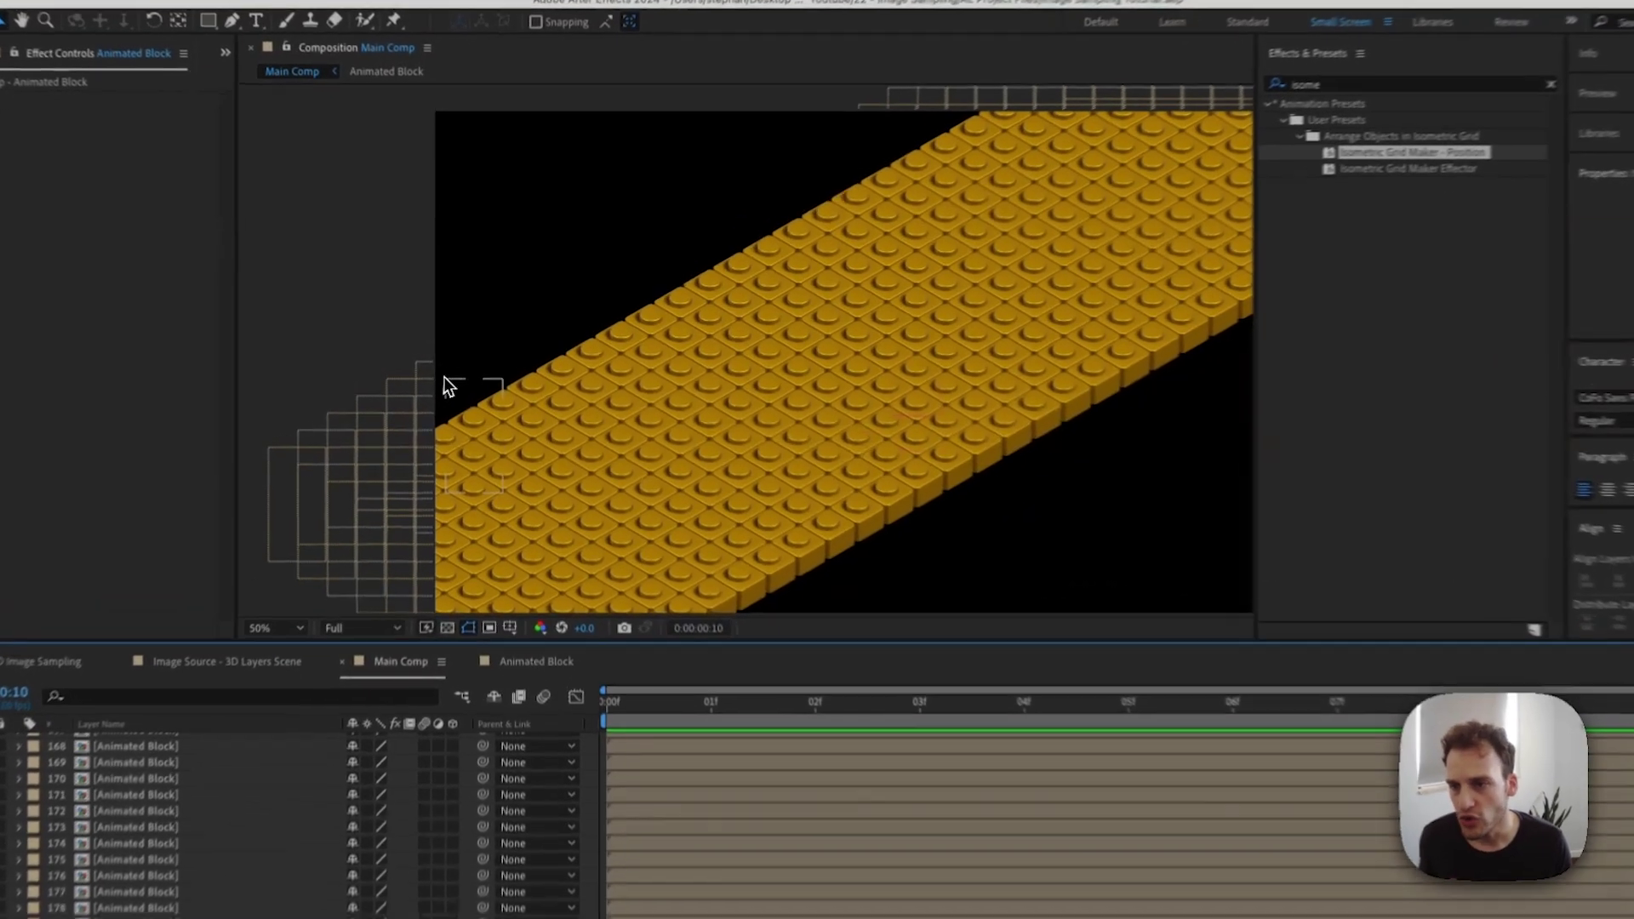
left_click_drag(460, 384, 649, 291)
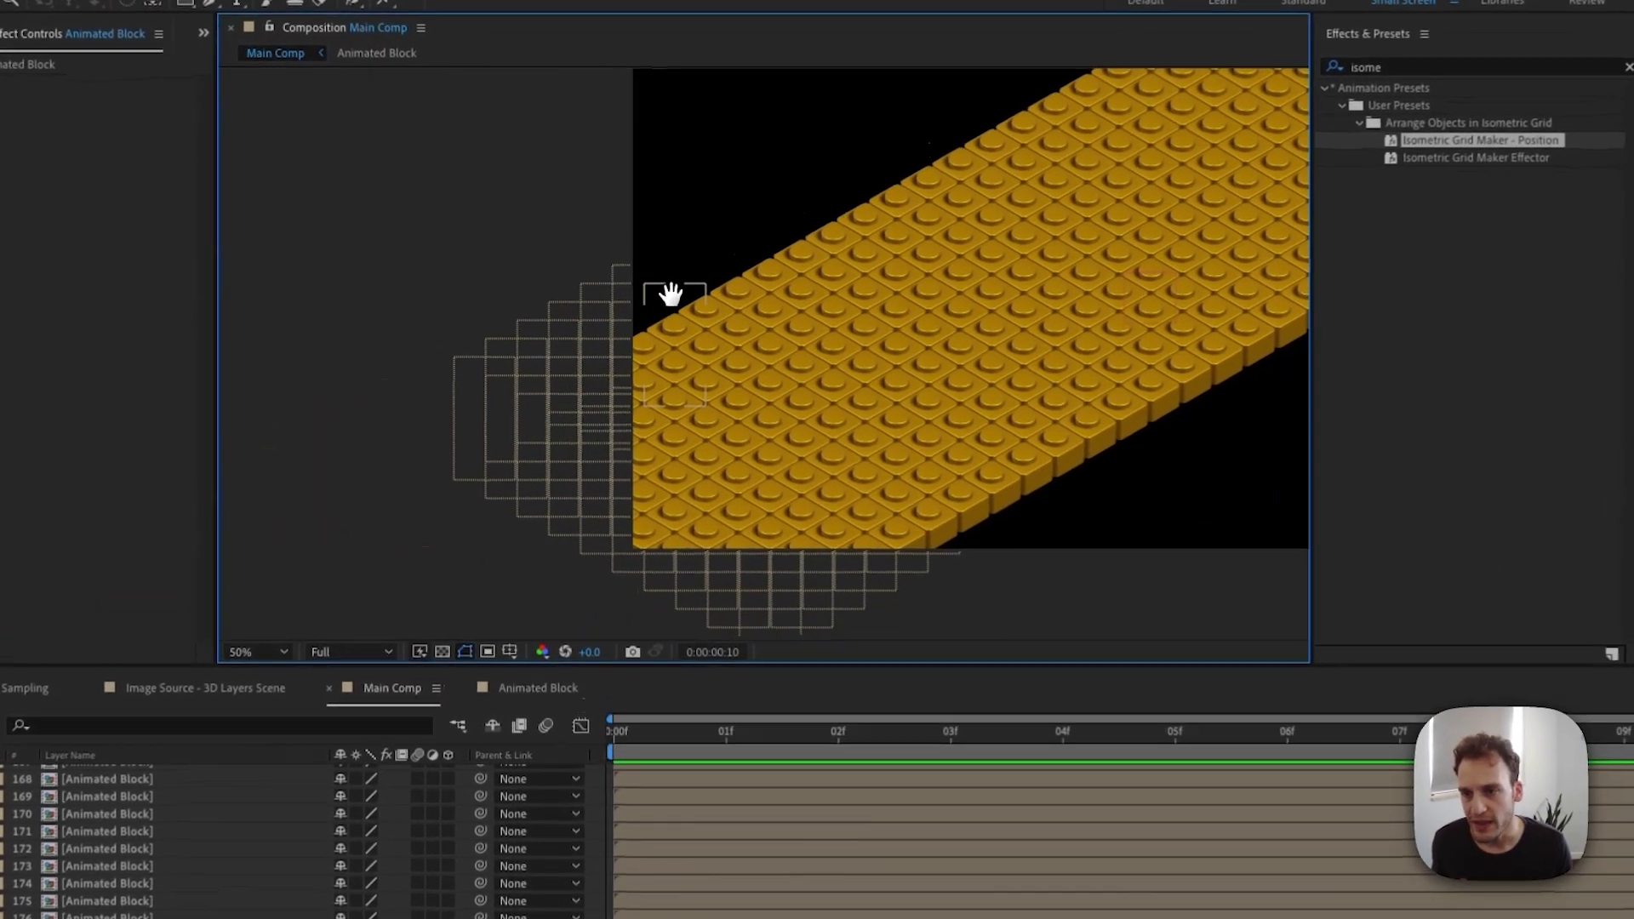
left_click_drag(422, 284, 597, 572)
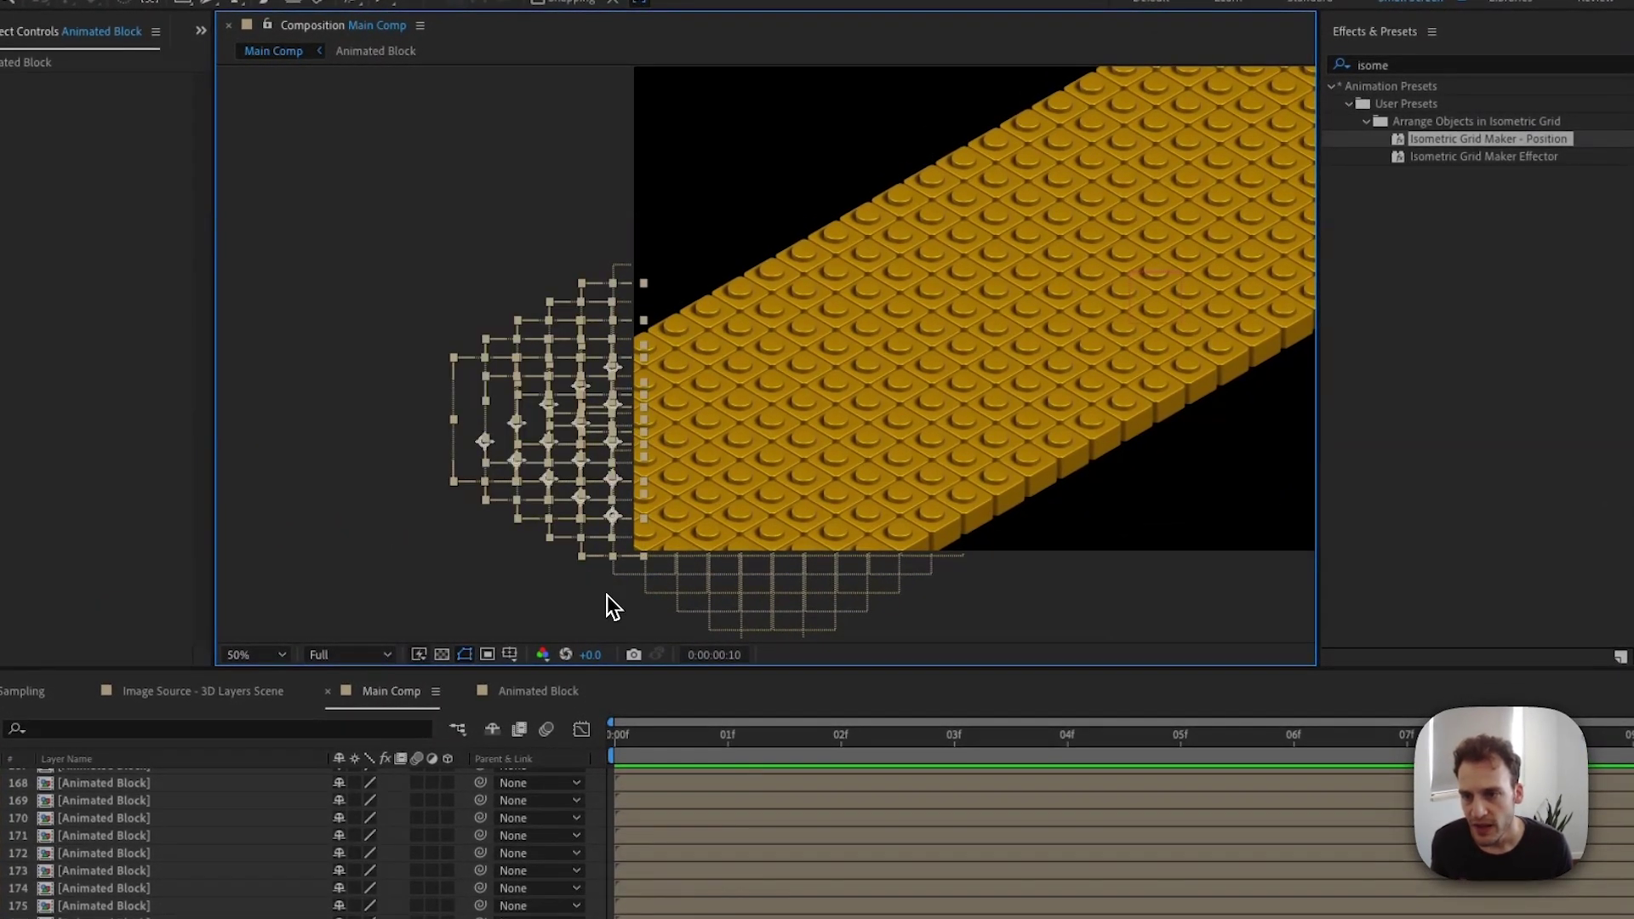
key("period")
key("period")
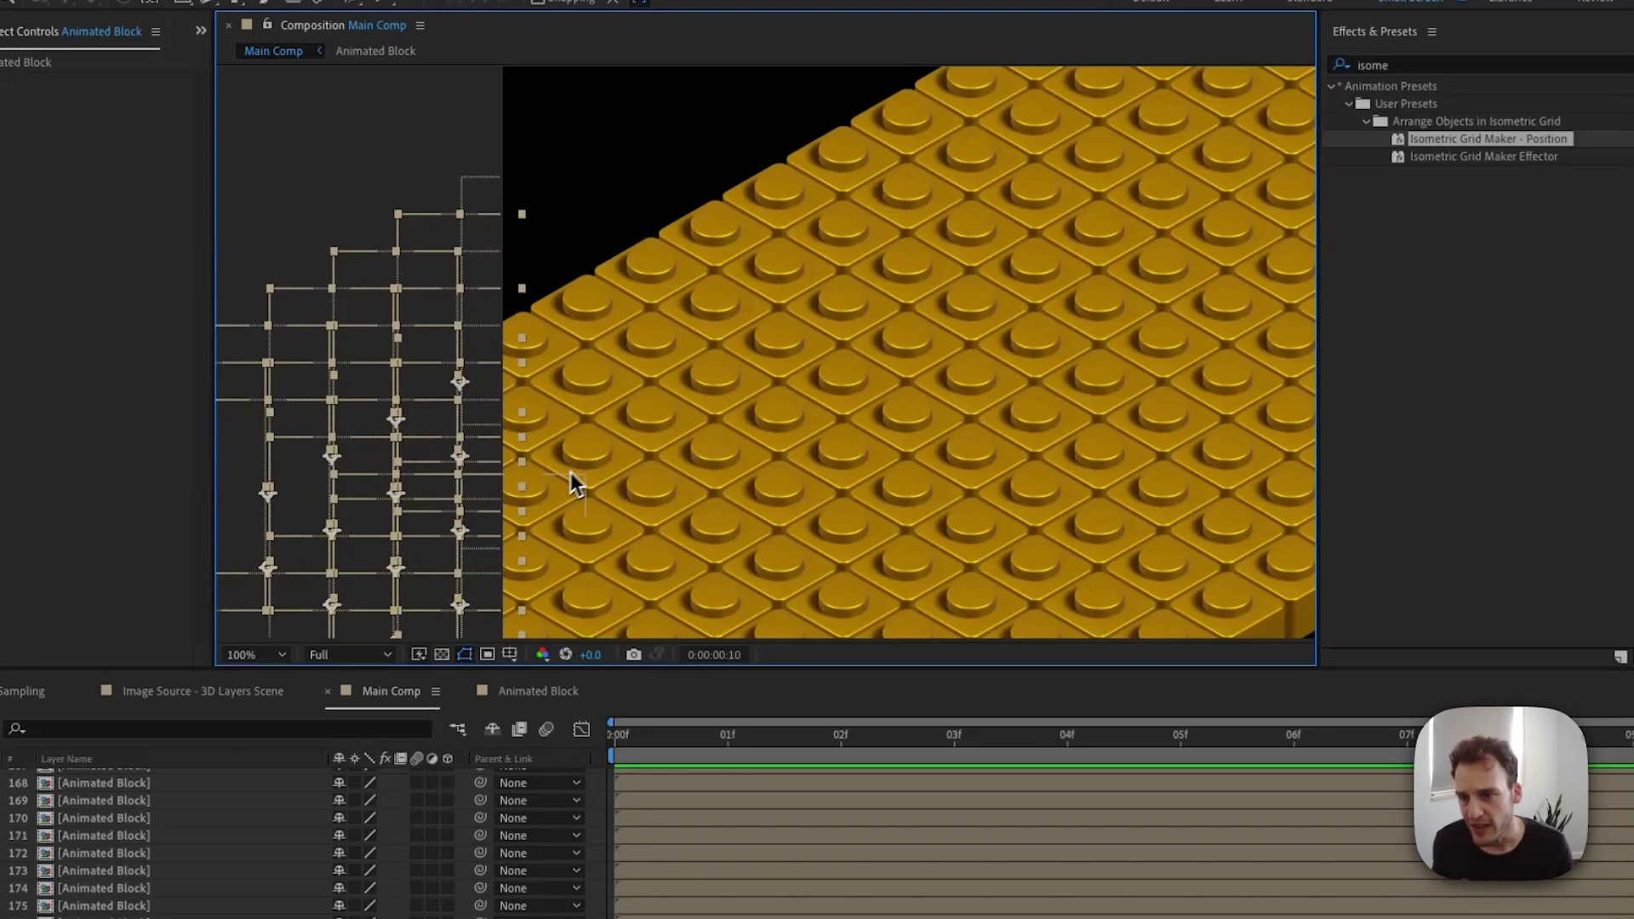
left_click_drag(474, 419, 572, 317)
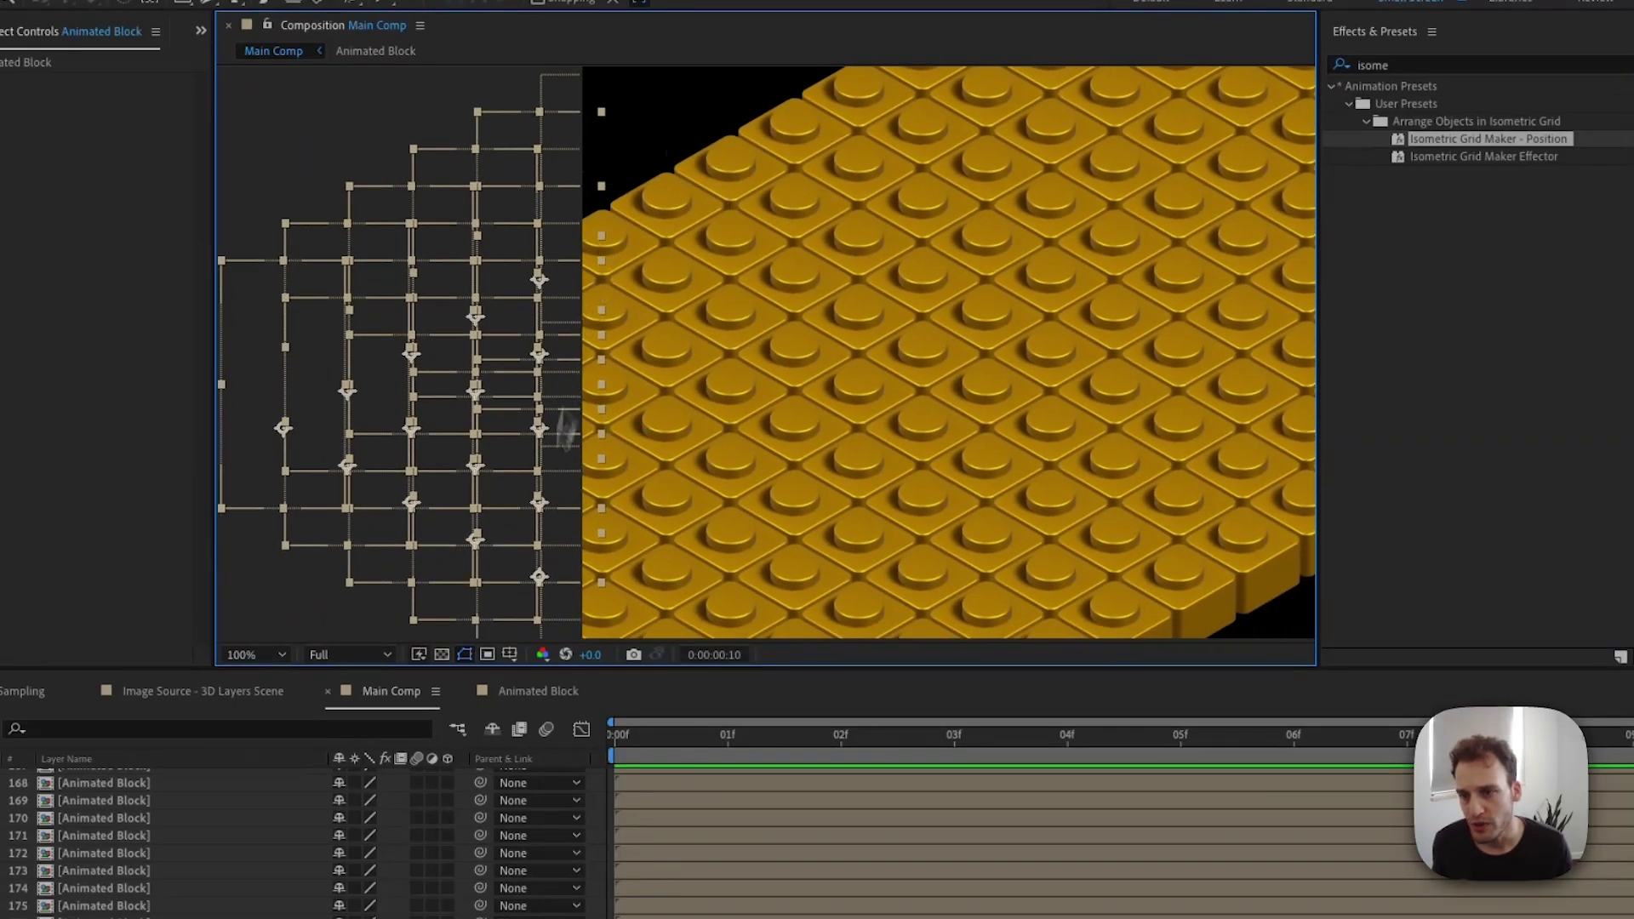
key("comma")
key("comma")
left_click_drag(466, 199, 681, 521)
key("period")
key("period")
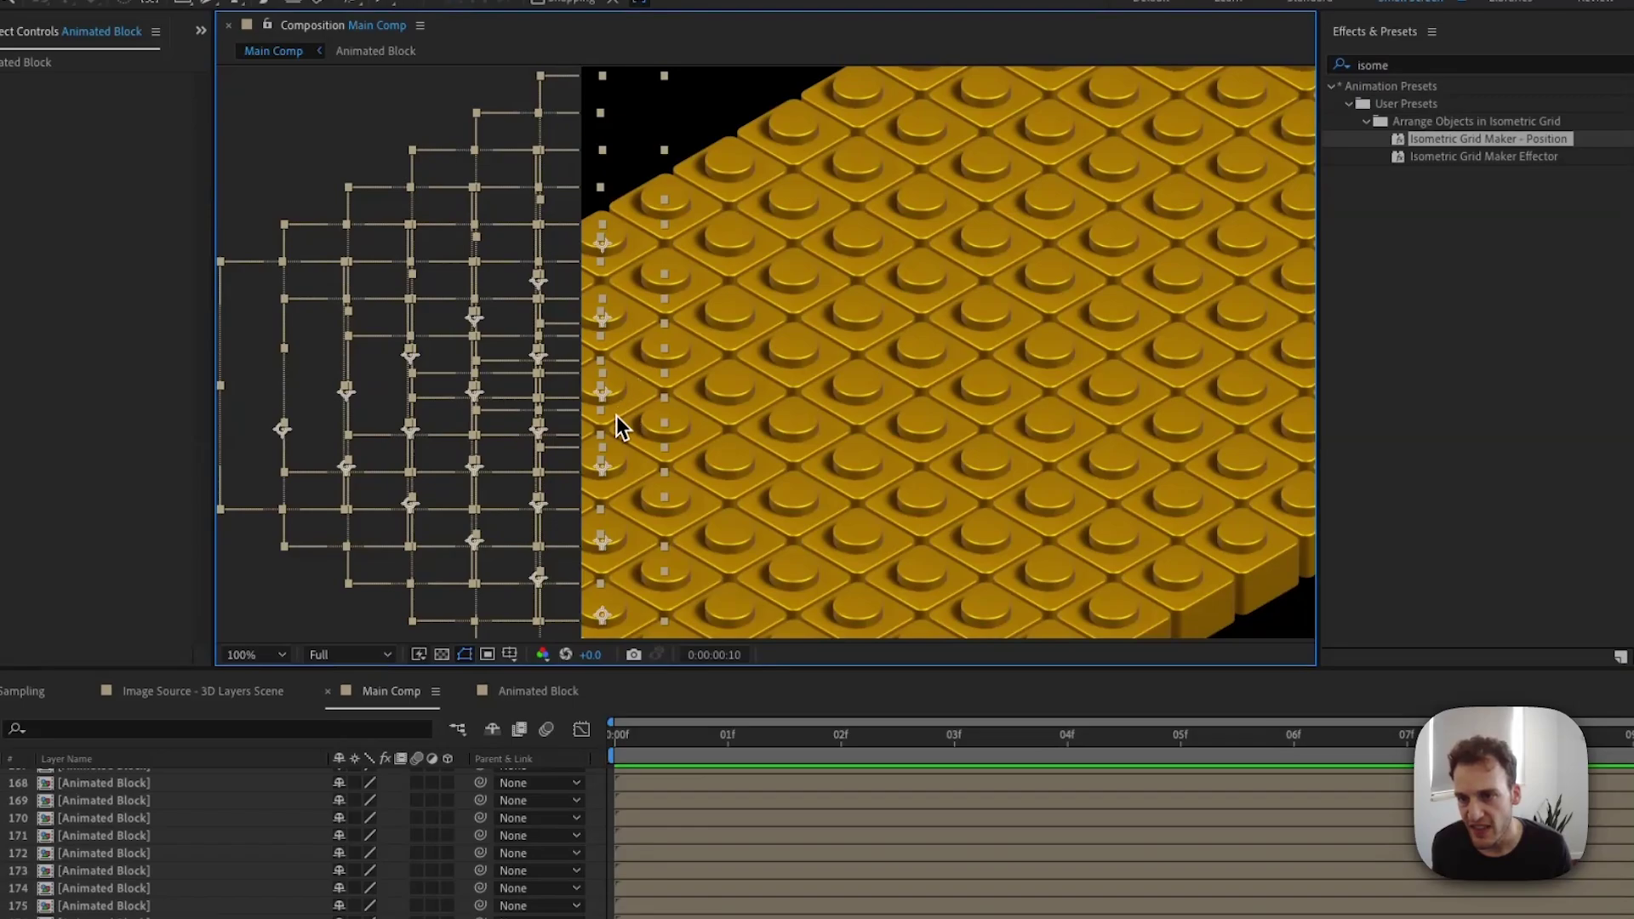
key("comma")
key("comma")
left_click_drag(437, 245, 638, 537)
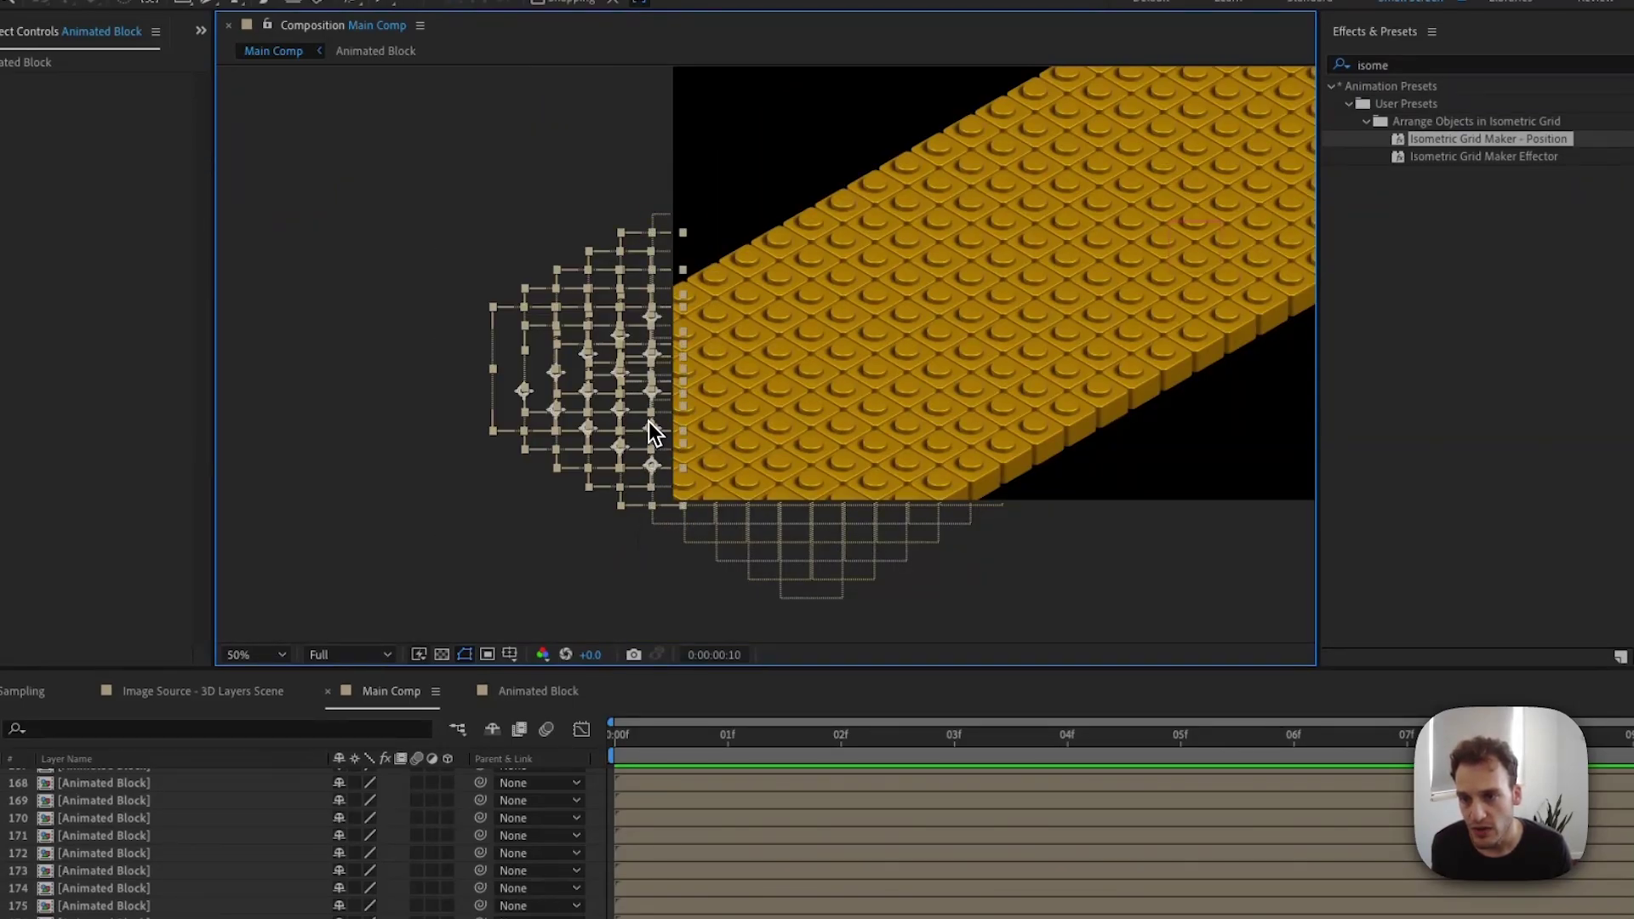
key("BackSpace")
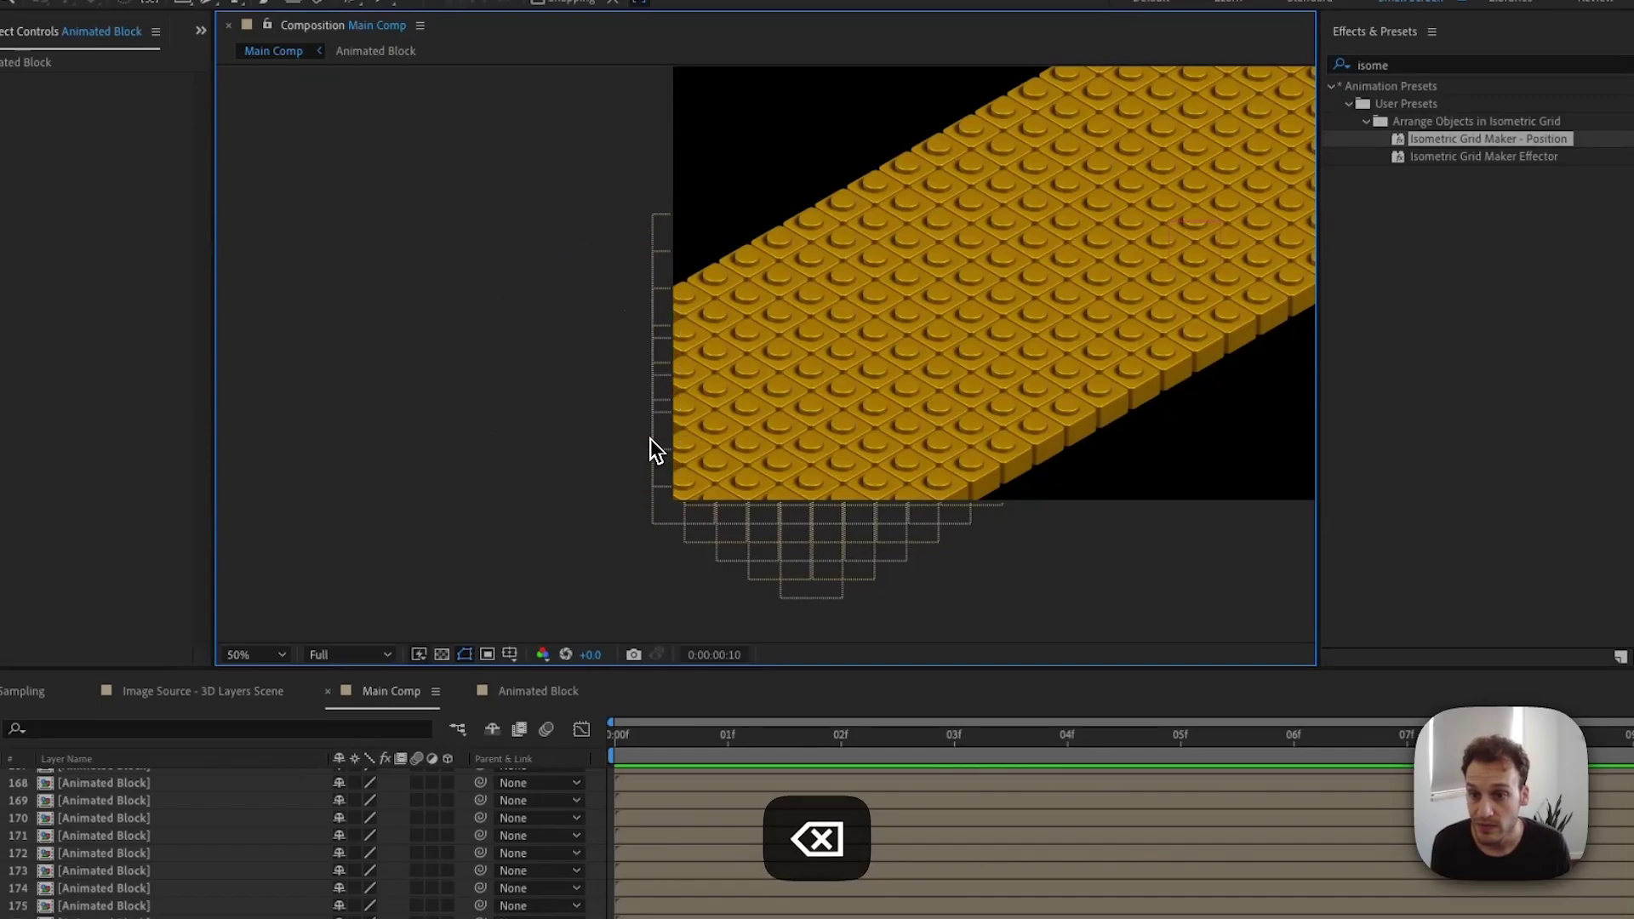
Delete the blocks that hang below the bottom edge of the Main Comp frame
left_click_drag(993, 634, 641, 531)
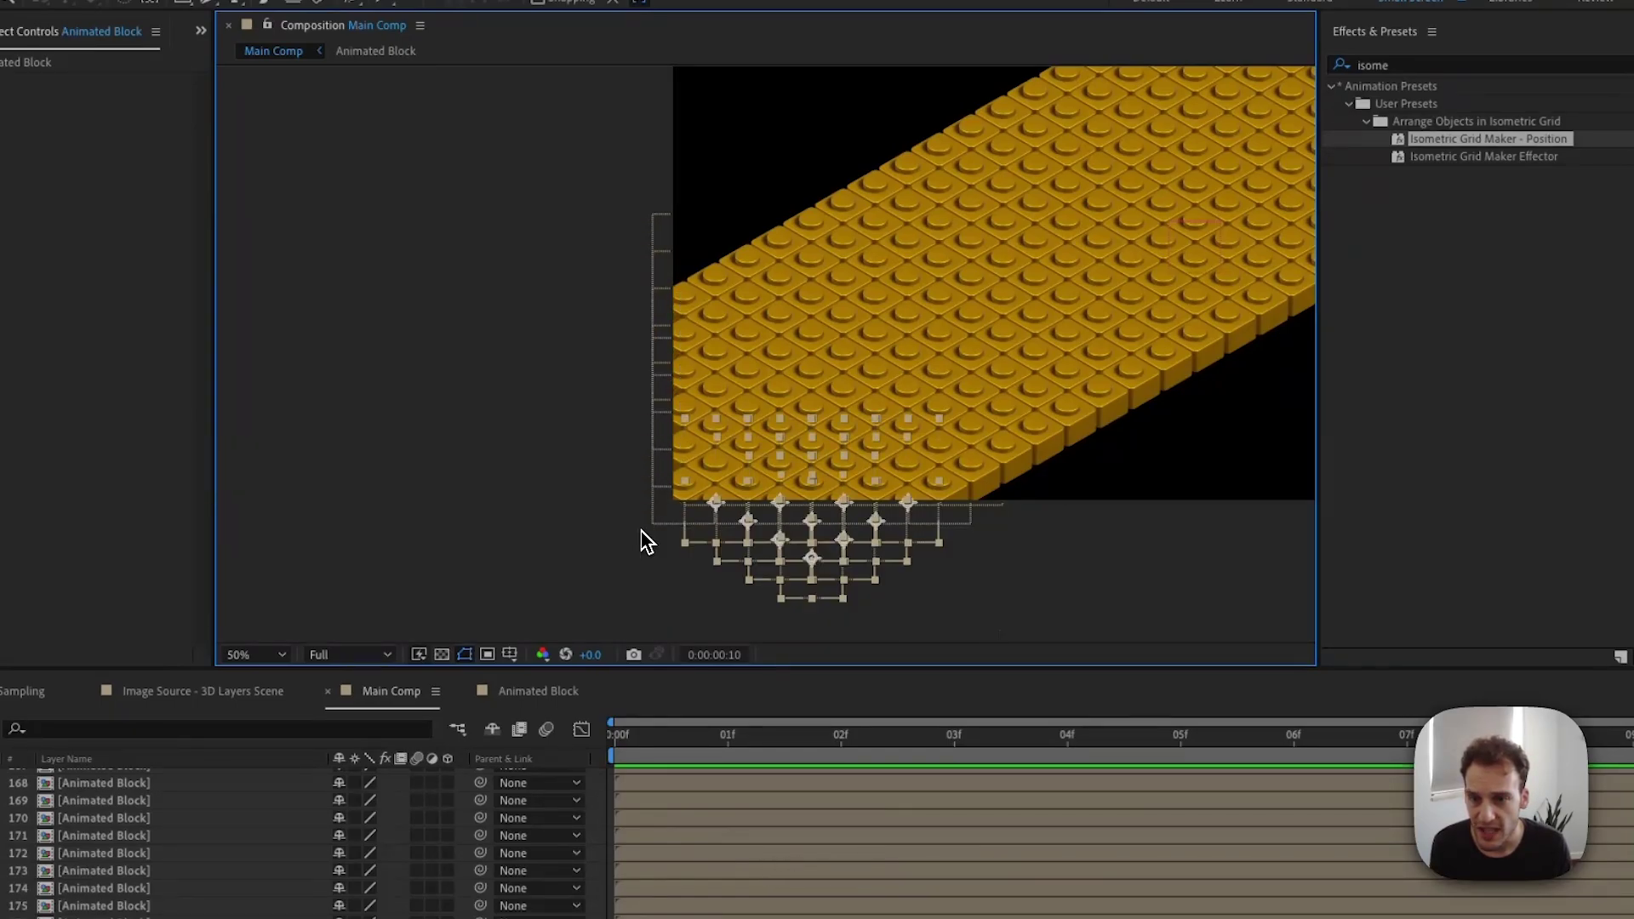
key("period")
left_click_drag(931, 519, 971, 257)
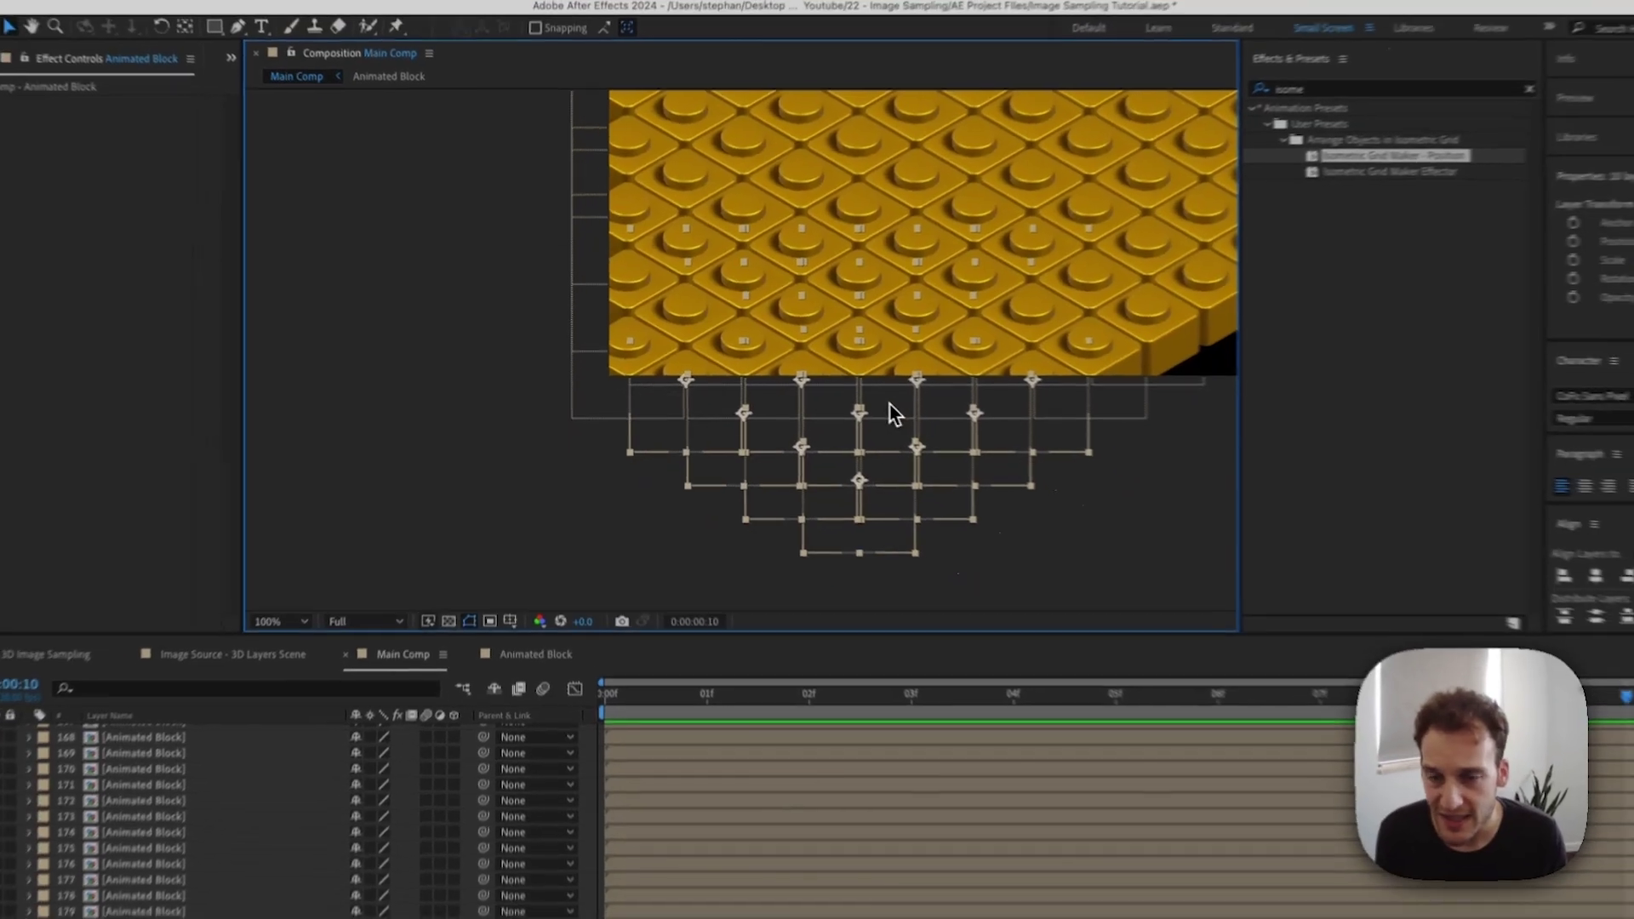
key("comma")
key("BackSpace")
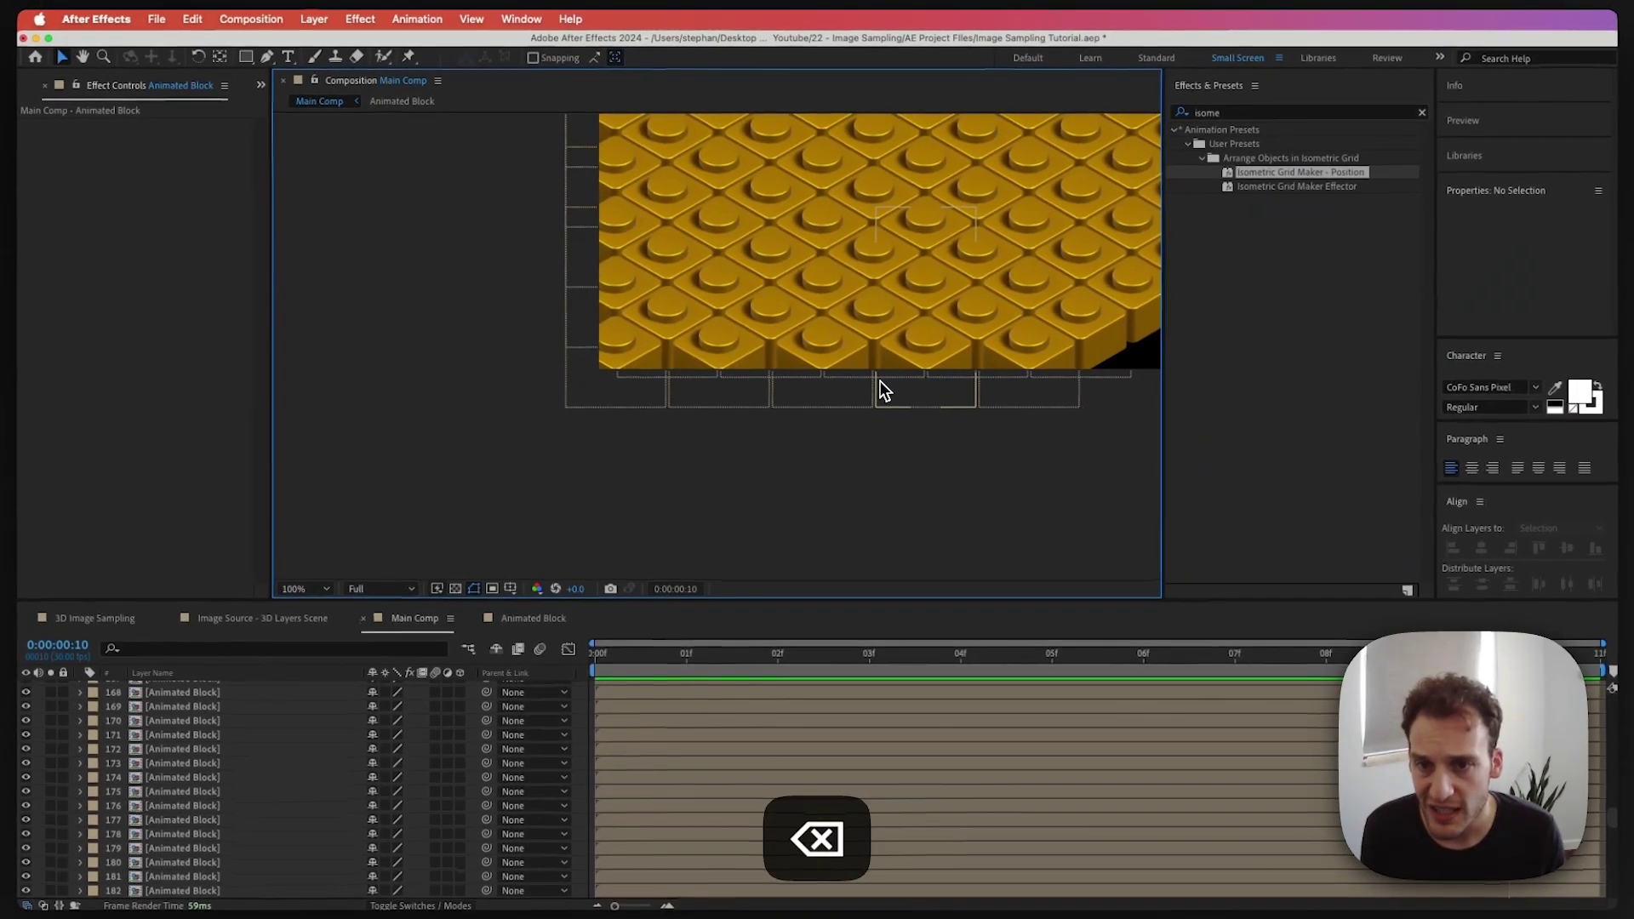
Delete the blocks that extend beyond the right edge of the Main Comp frame
left_click_drag(944, 263, 707, 488)
left_click_drag(1047, 335, 641, 494)
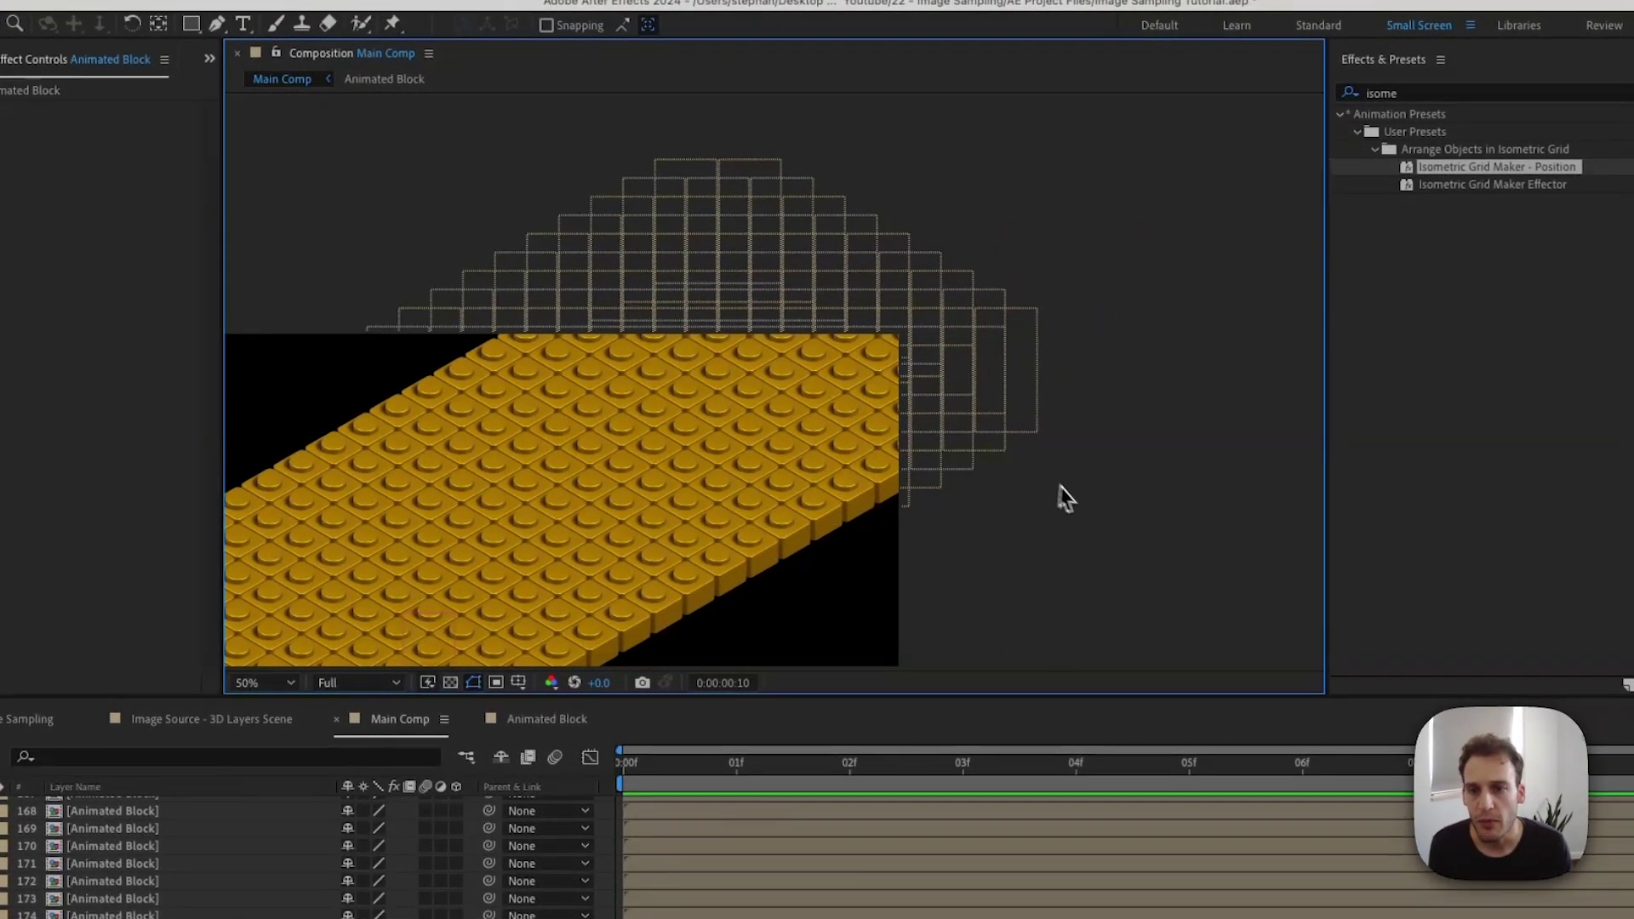
left_click_drag(1078, 521, 924, 240)
key("BackSpace")
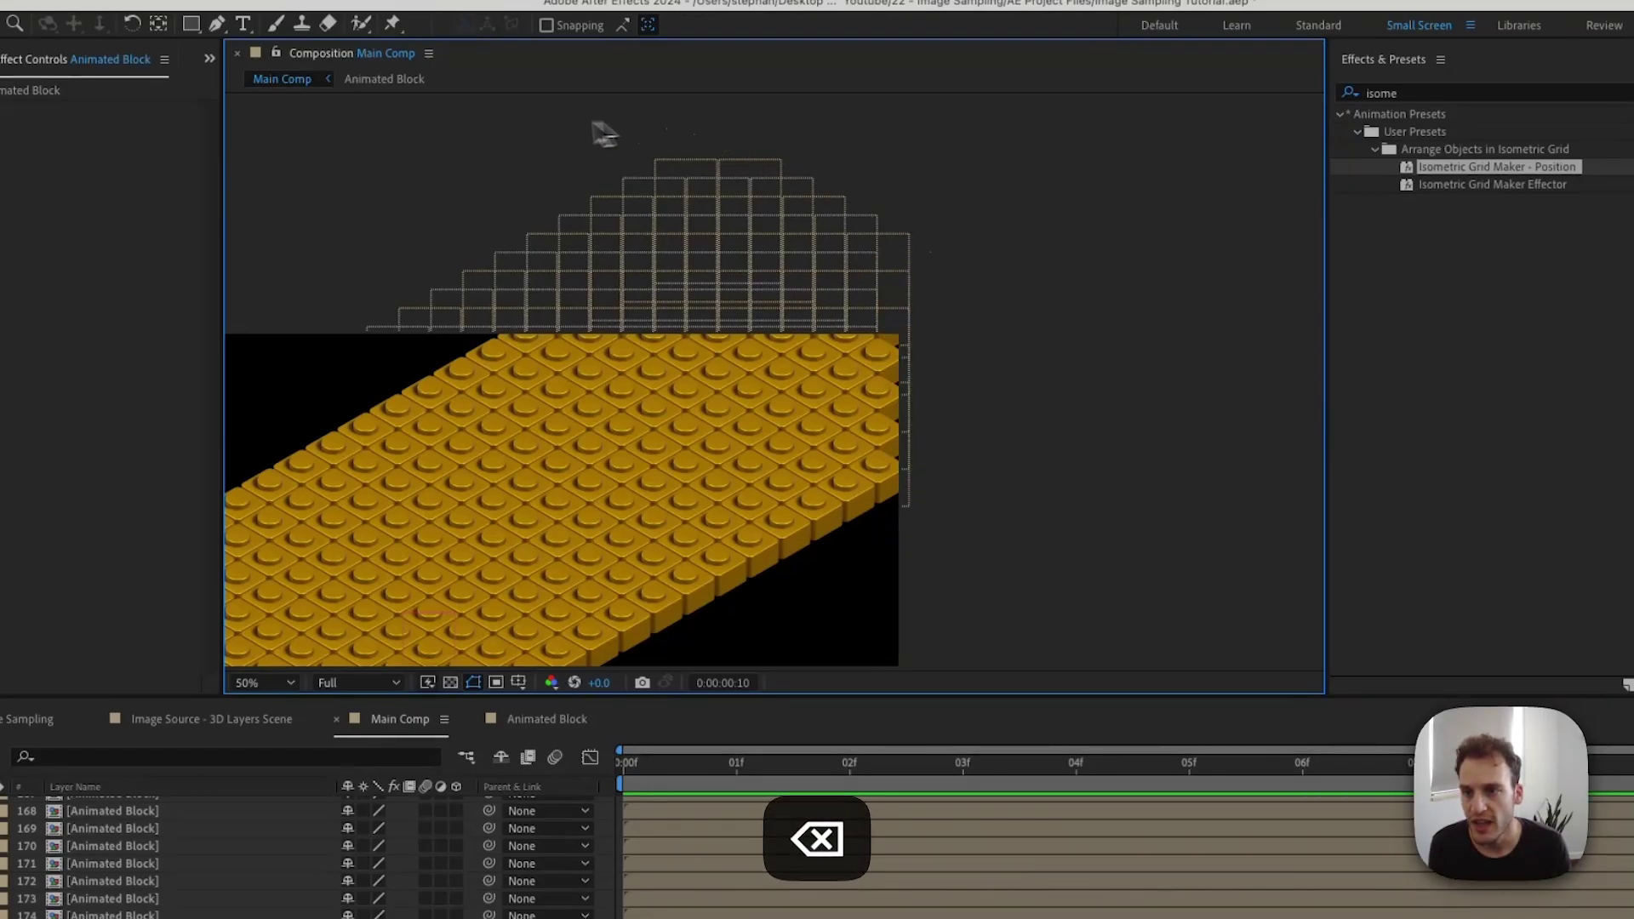
Delete the surplus blocks above the top edge of the Main Comp frame and check the row left along that edge
left_click_drag(354, 145, 994, 239)
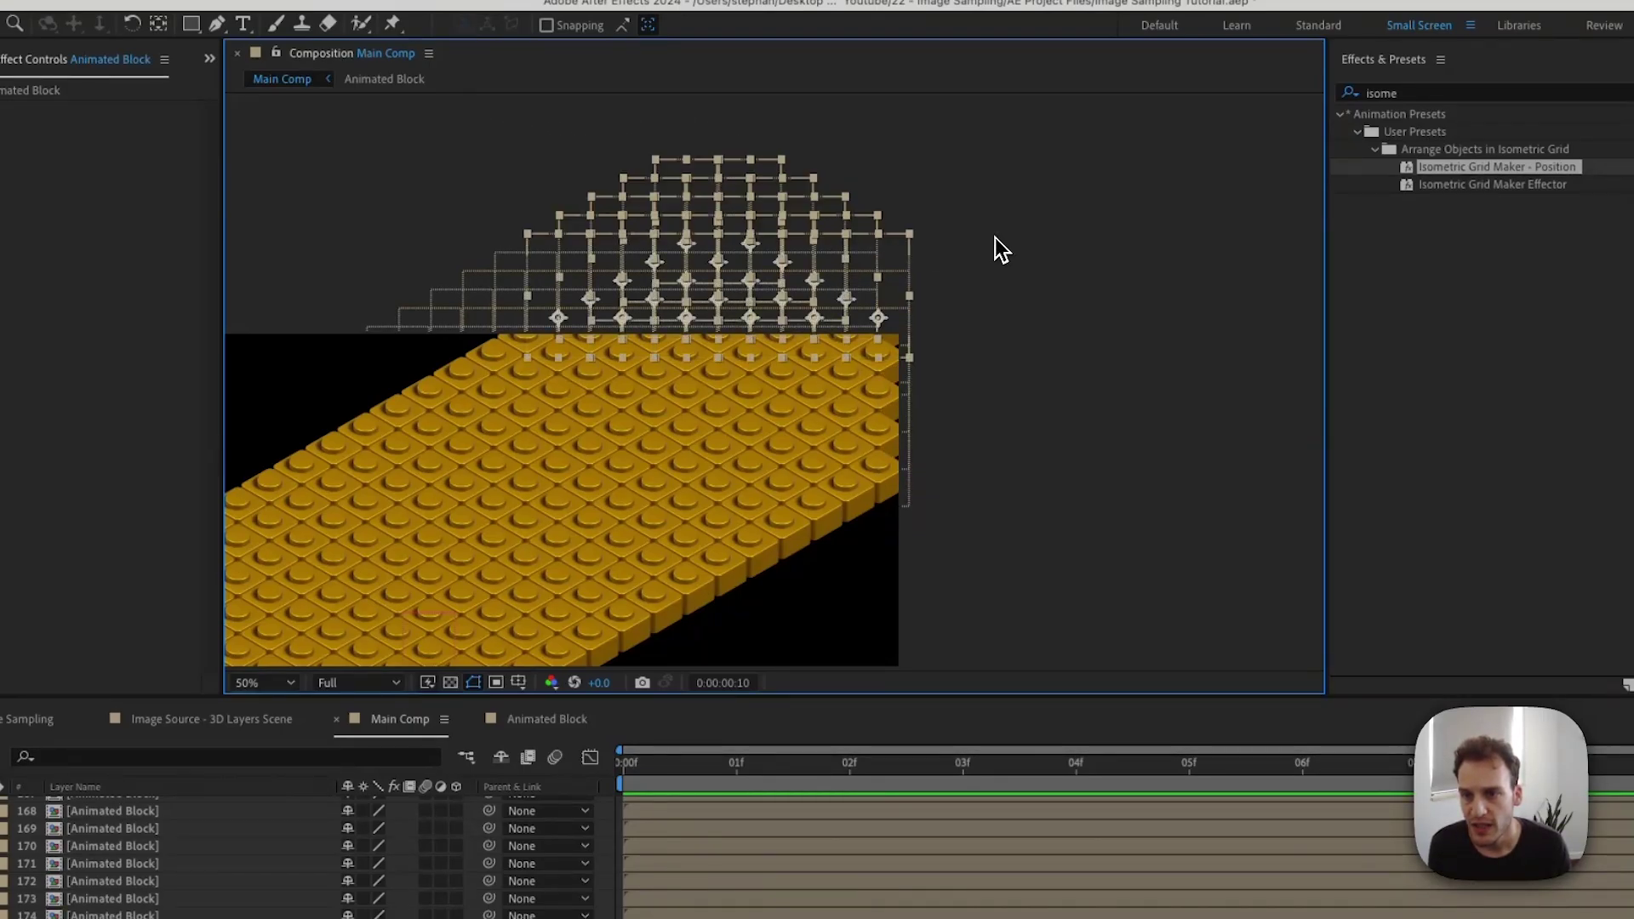
key("BackSpace")
left_click(520, 262)
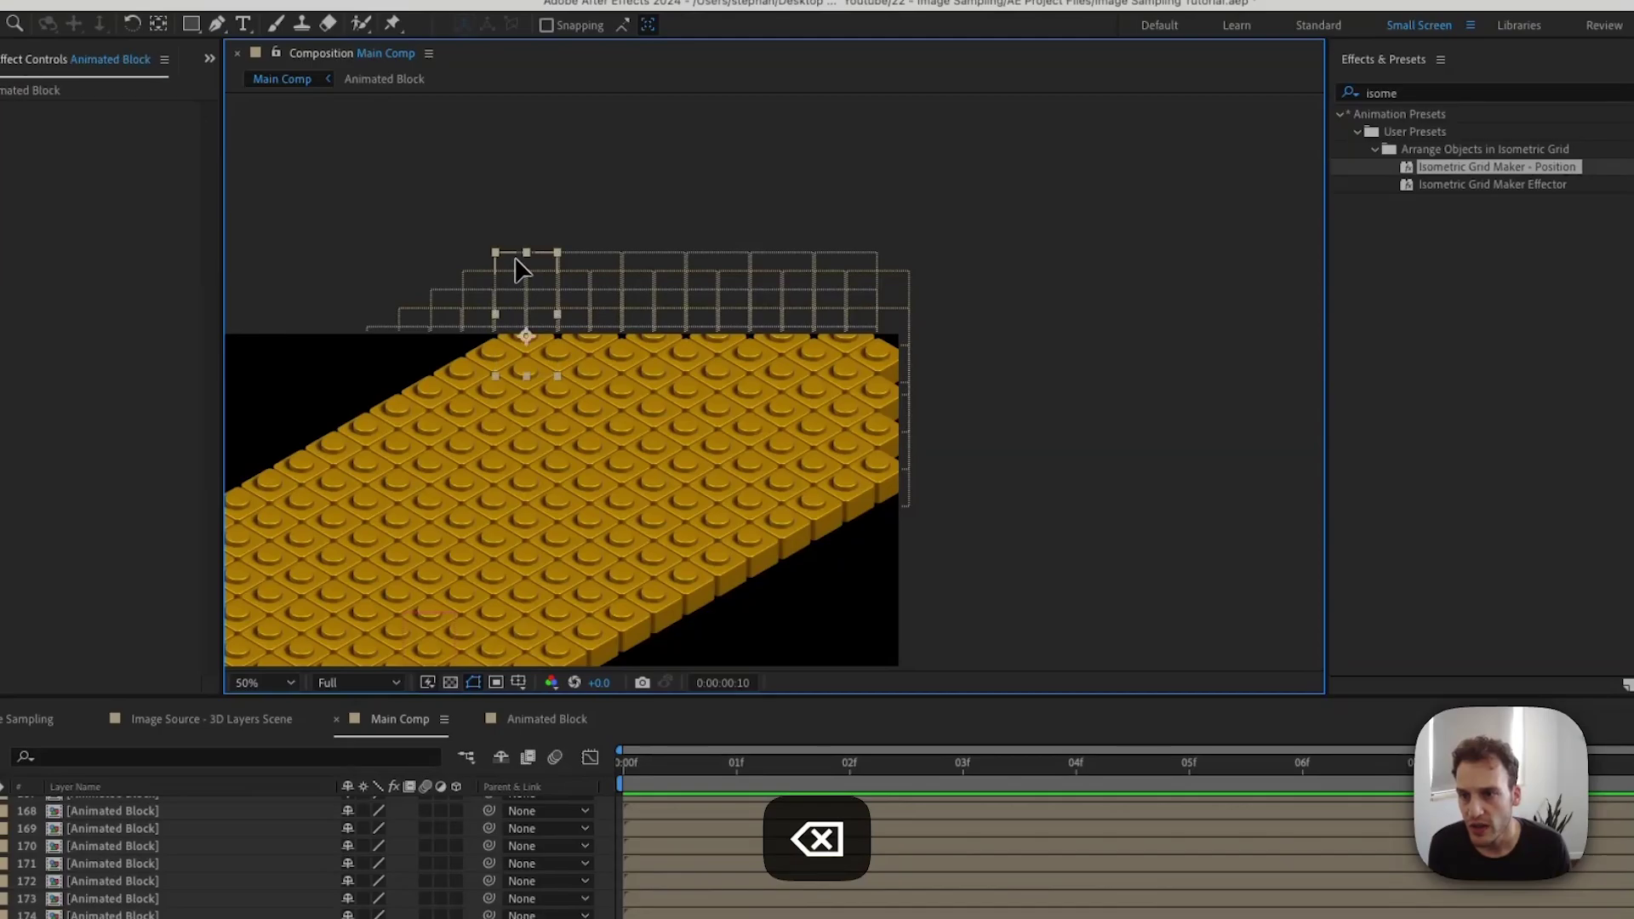
scroll(538, 350, "up", 2)
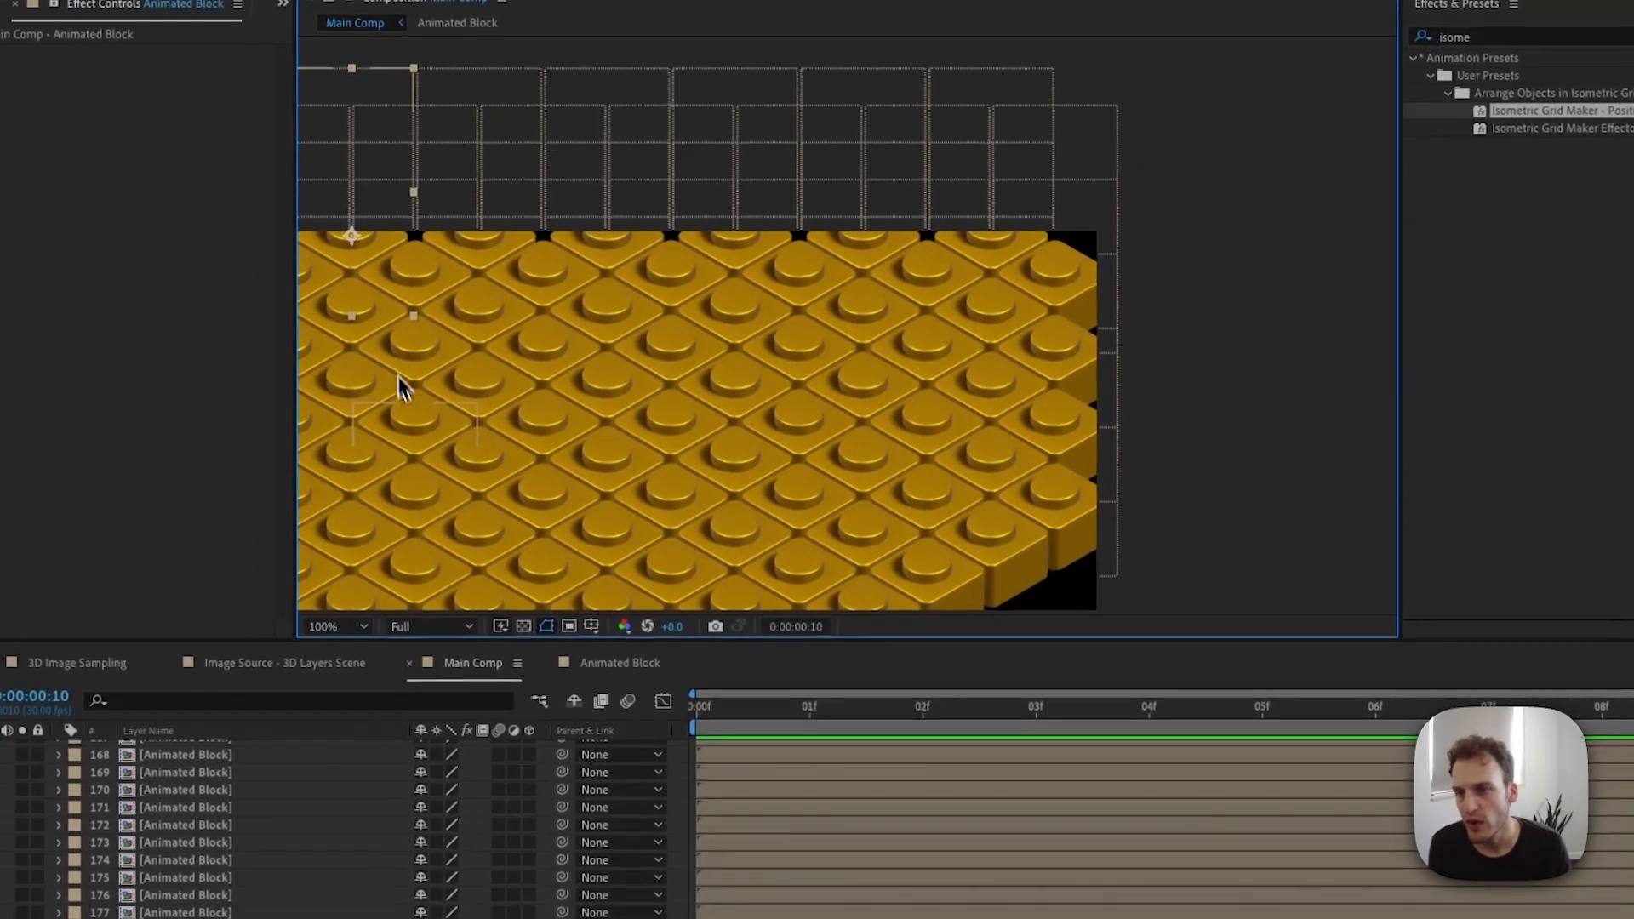
scroll(418, 412, "down", 2)
left_click(340, 628)
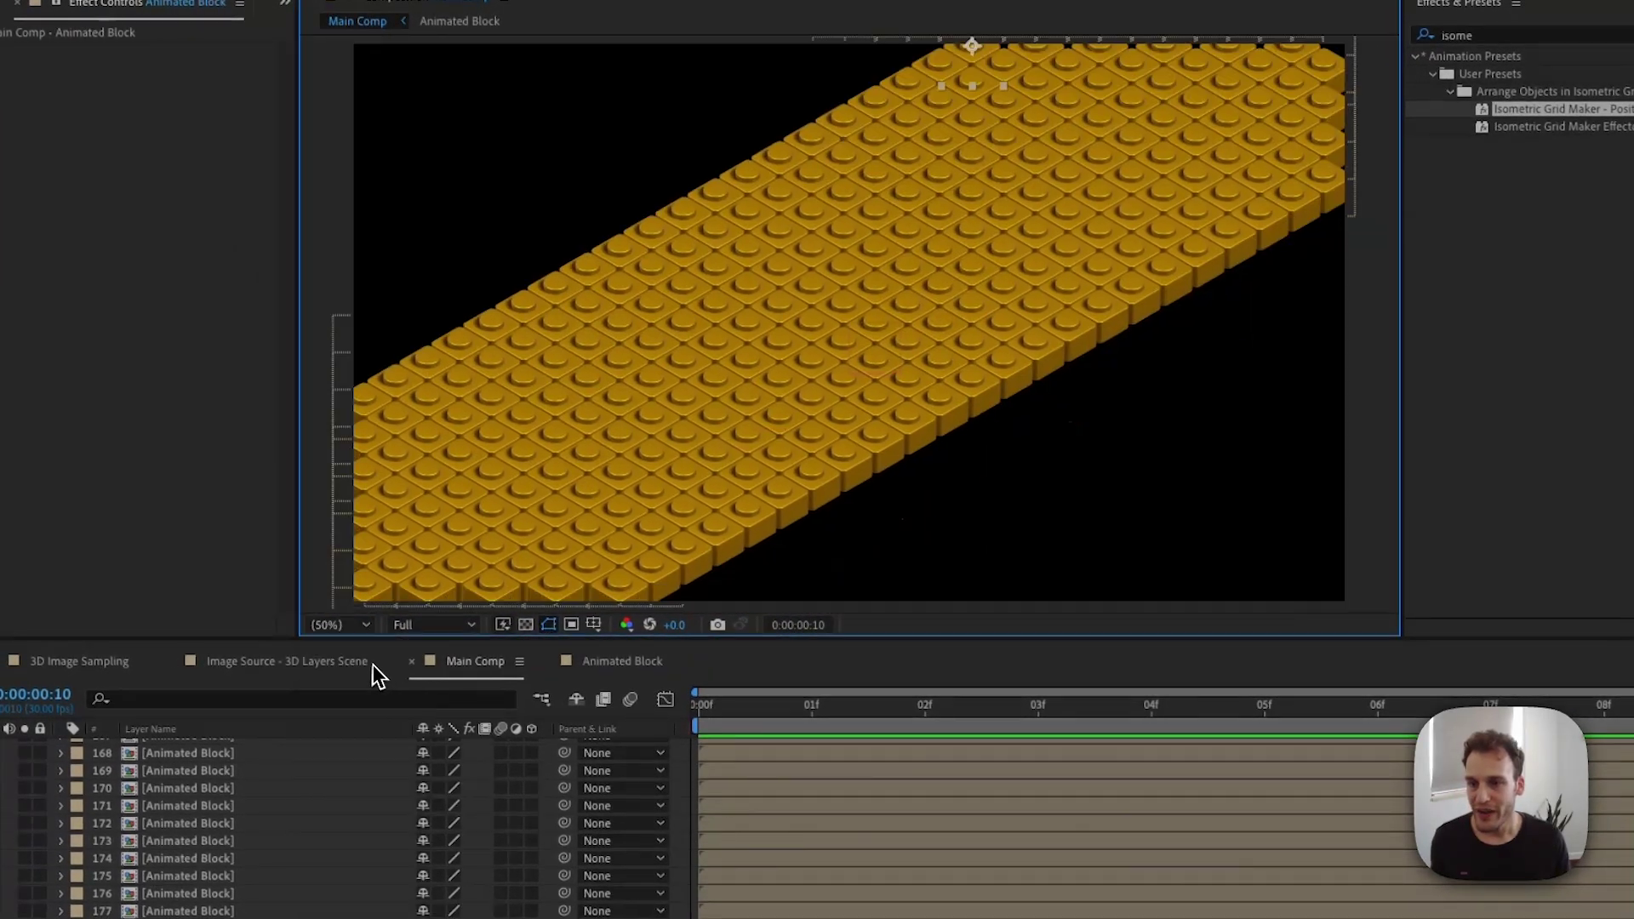
Select four adjacent blocks forming a two-by-two diamond in Main Comp and duplicate them
left_click(372, 663)
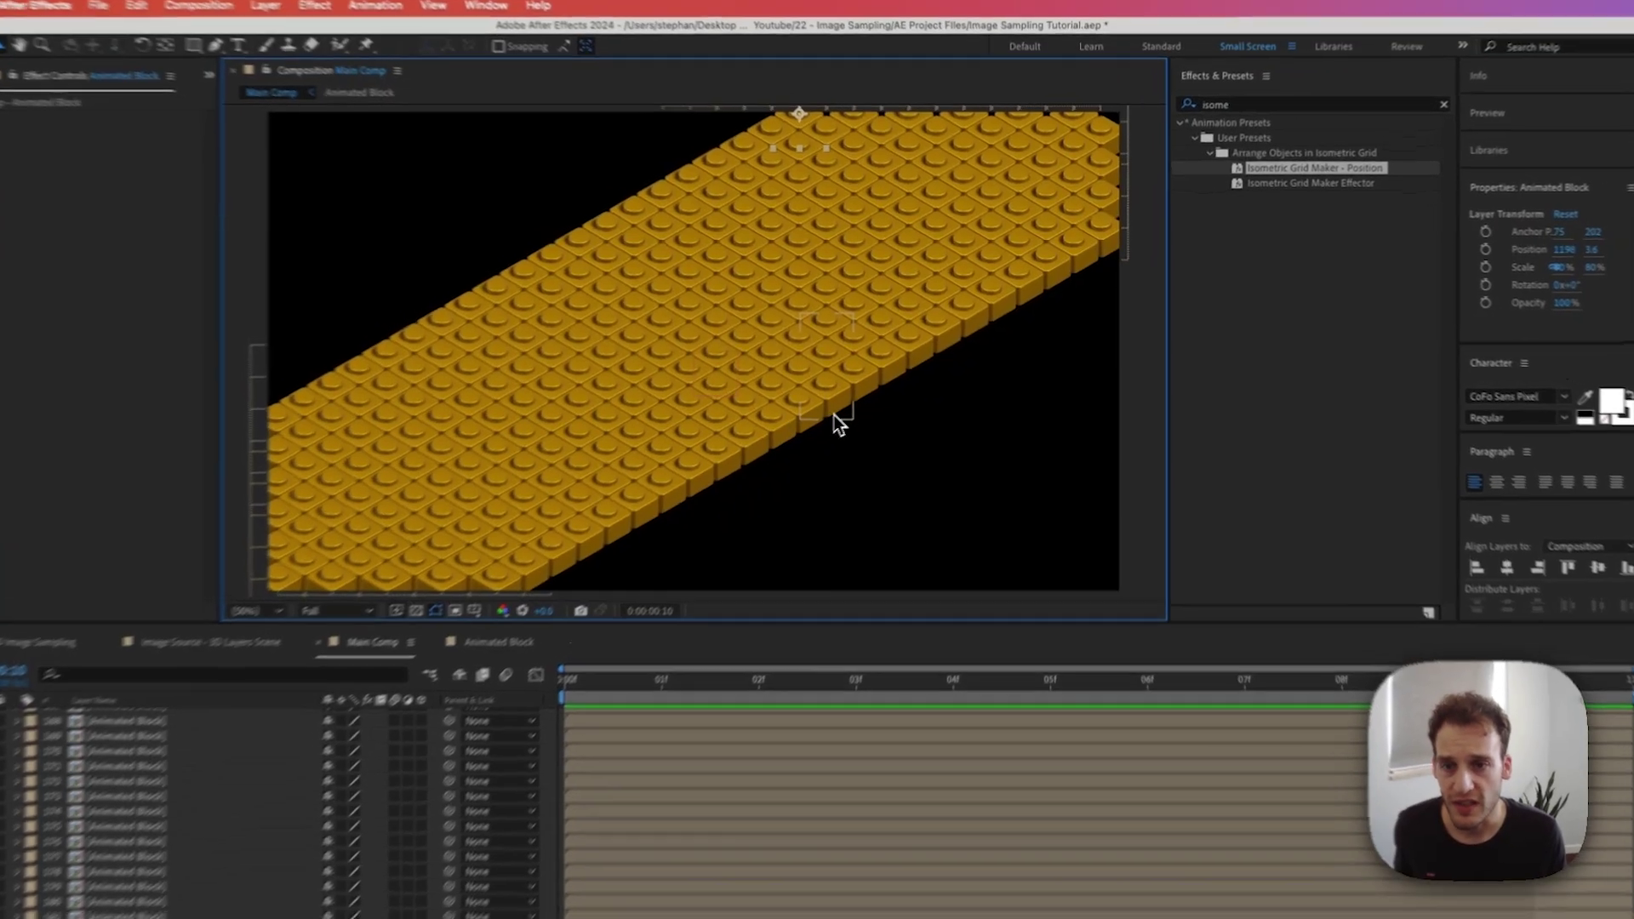
left_click(849, 402)
key(".")
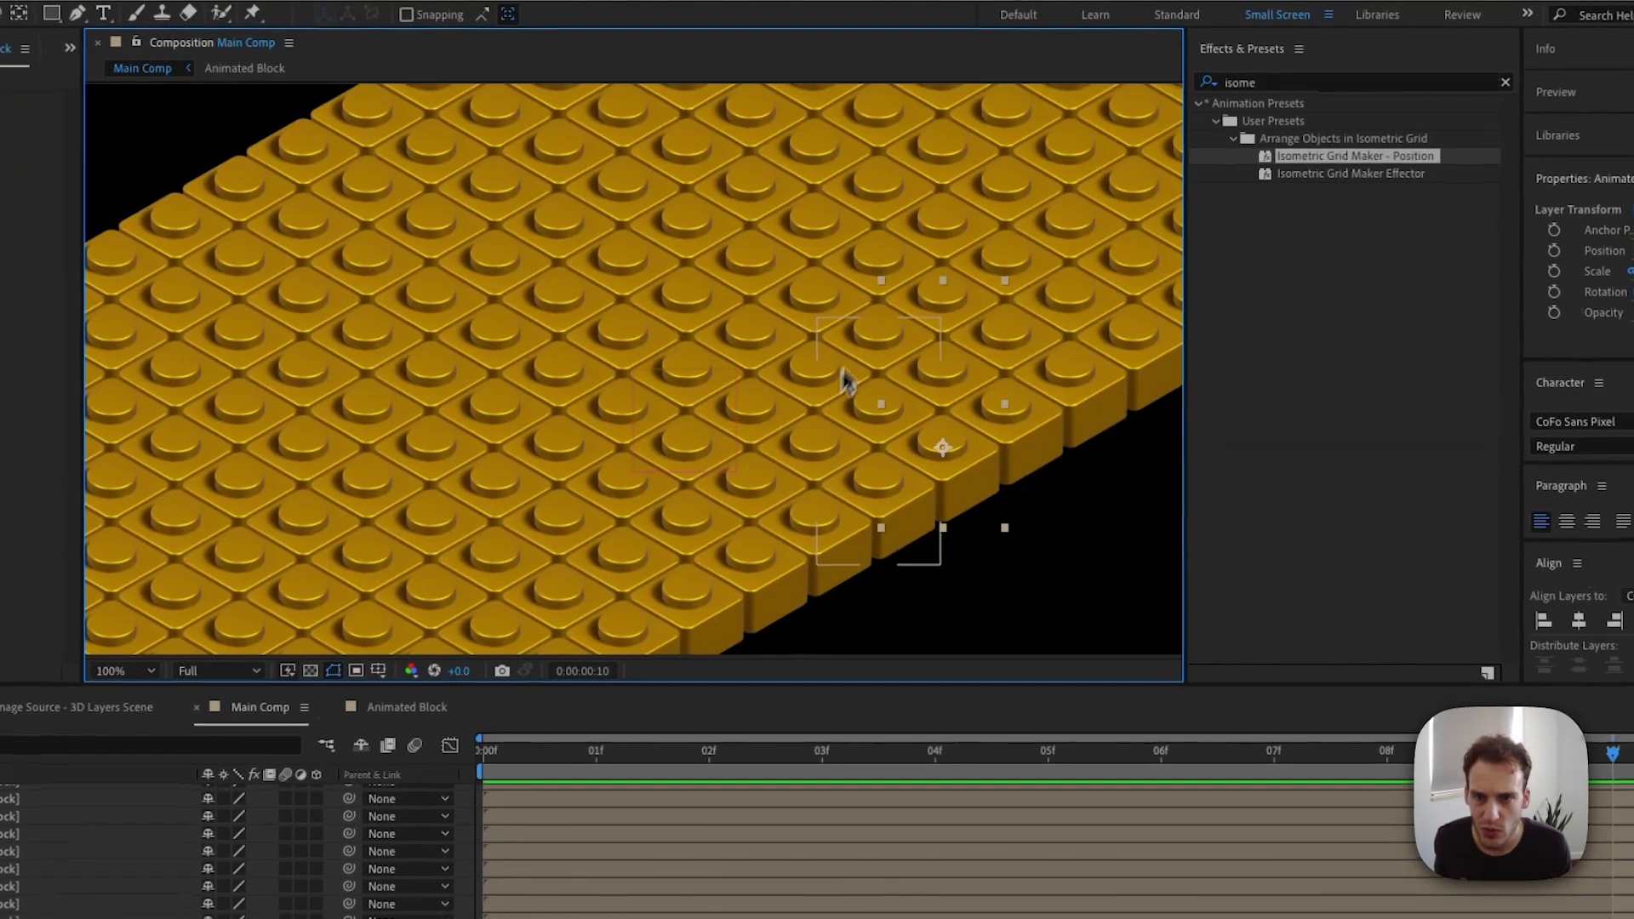
left_click(881, 262, "shift")
left_click(1013, 452, "shift")
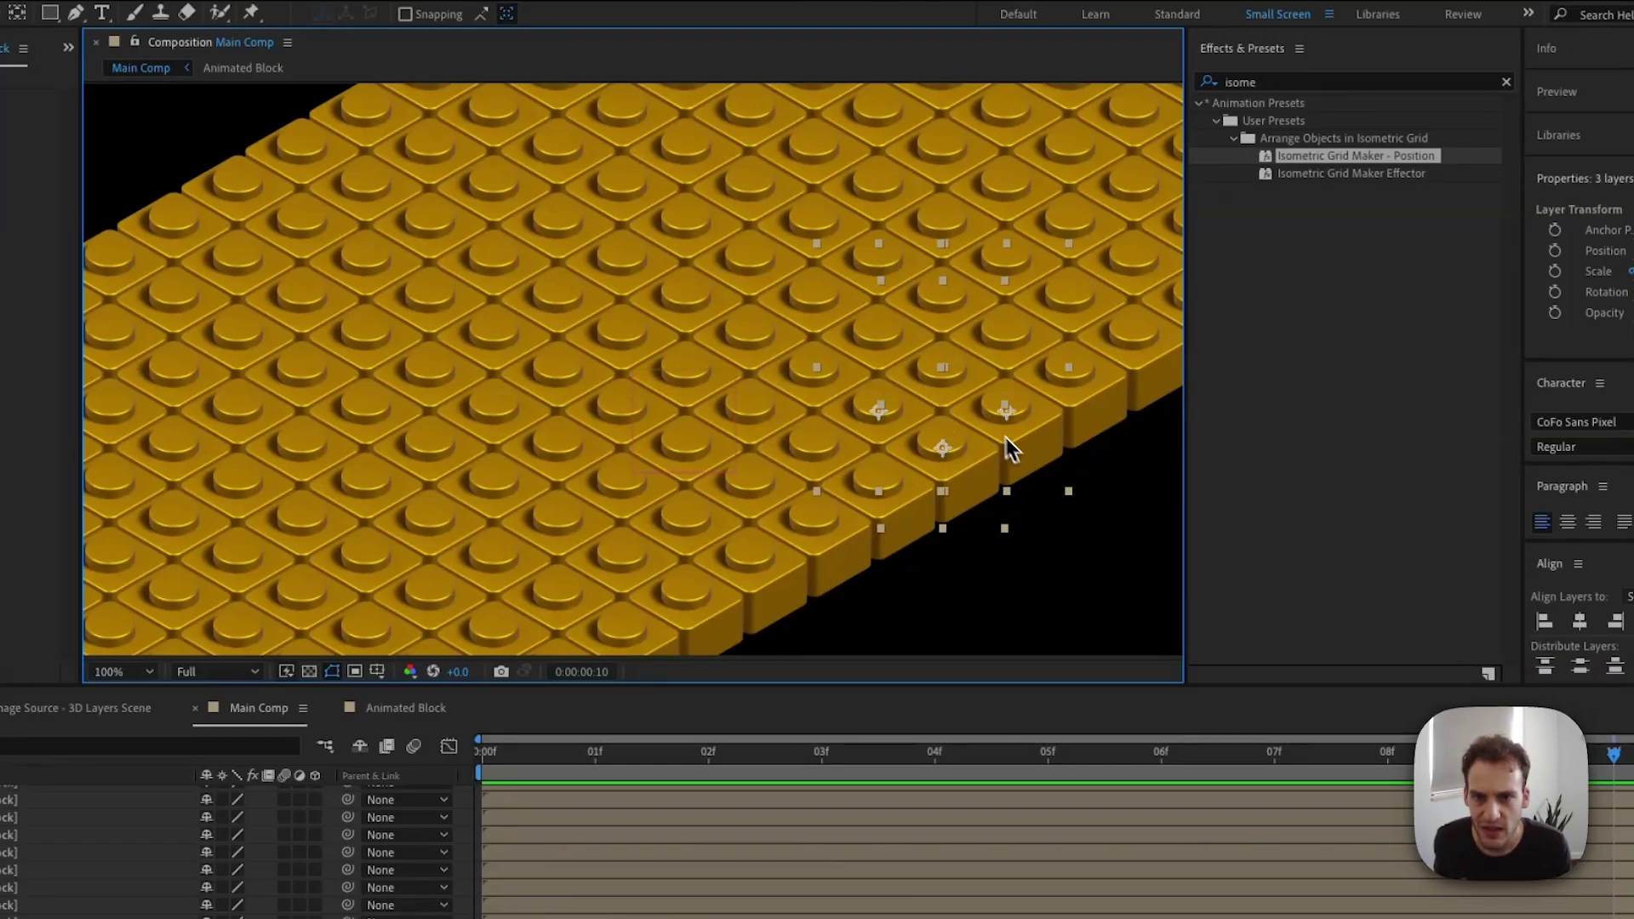
left_click(943, 248, "shift")
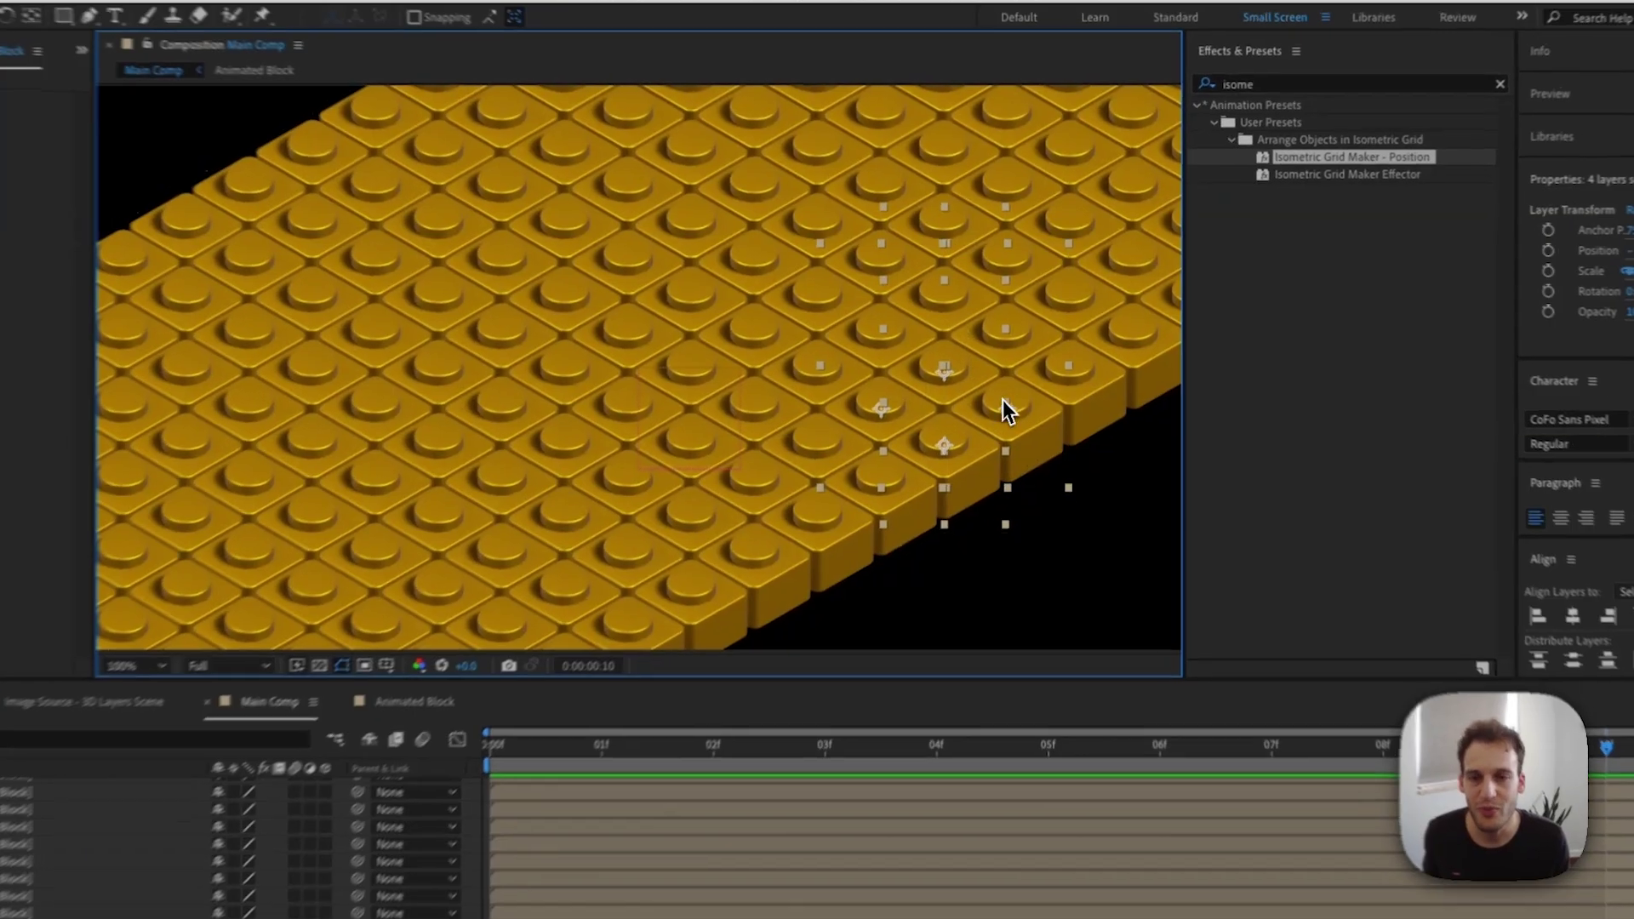
left_click_drag(999, 325, 944, 313)
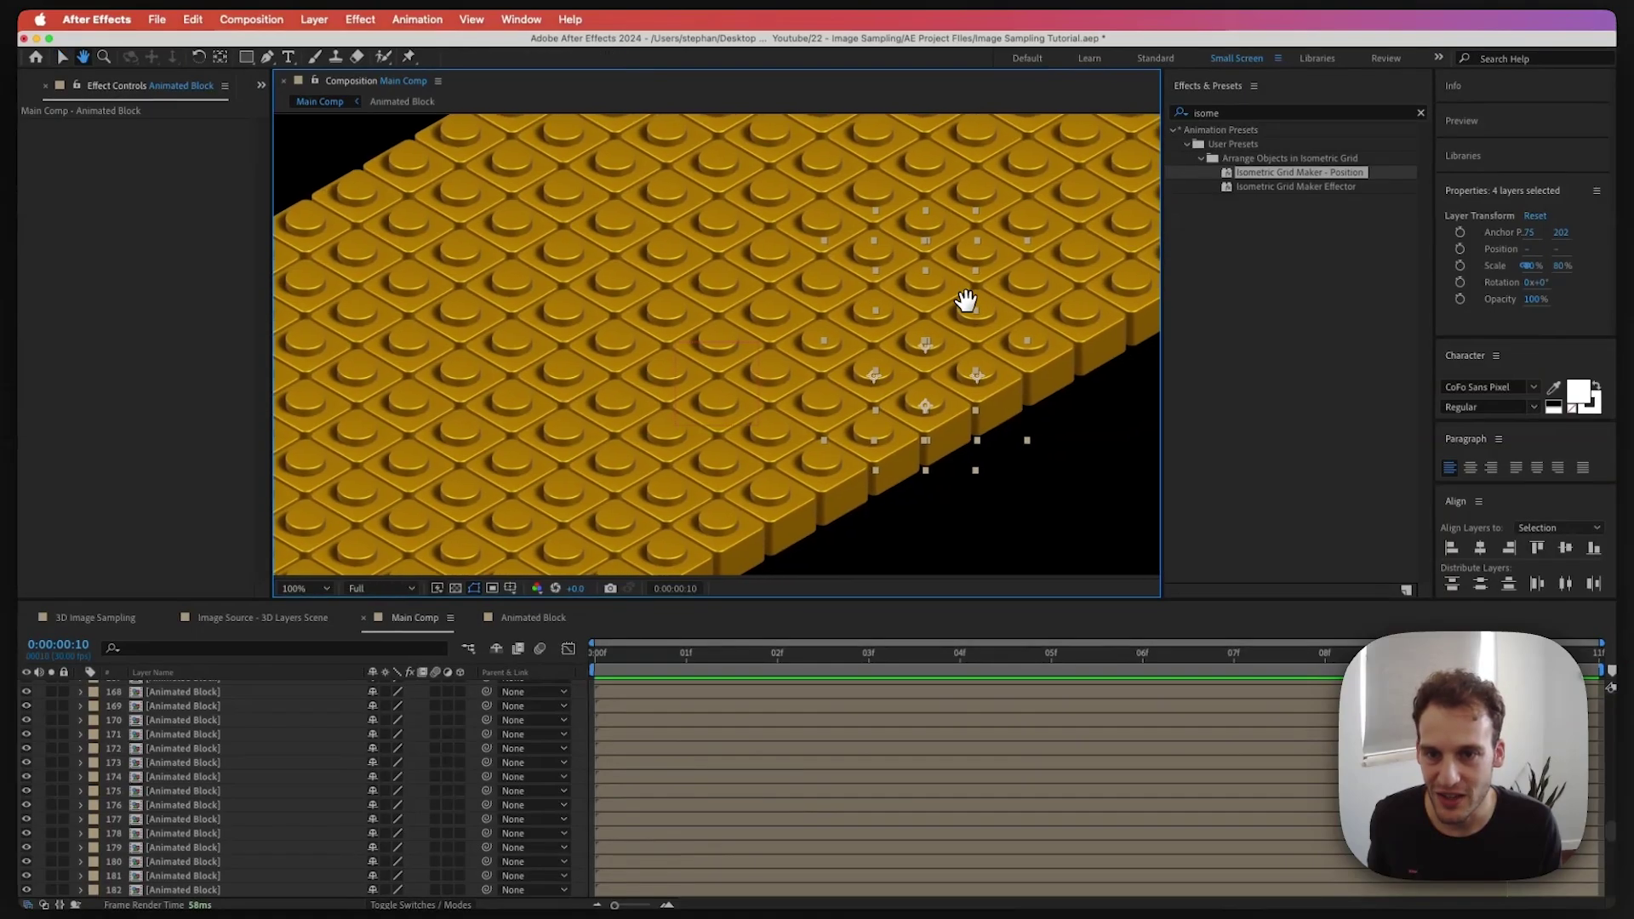
key("v")
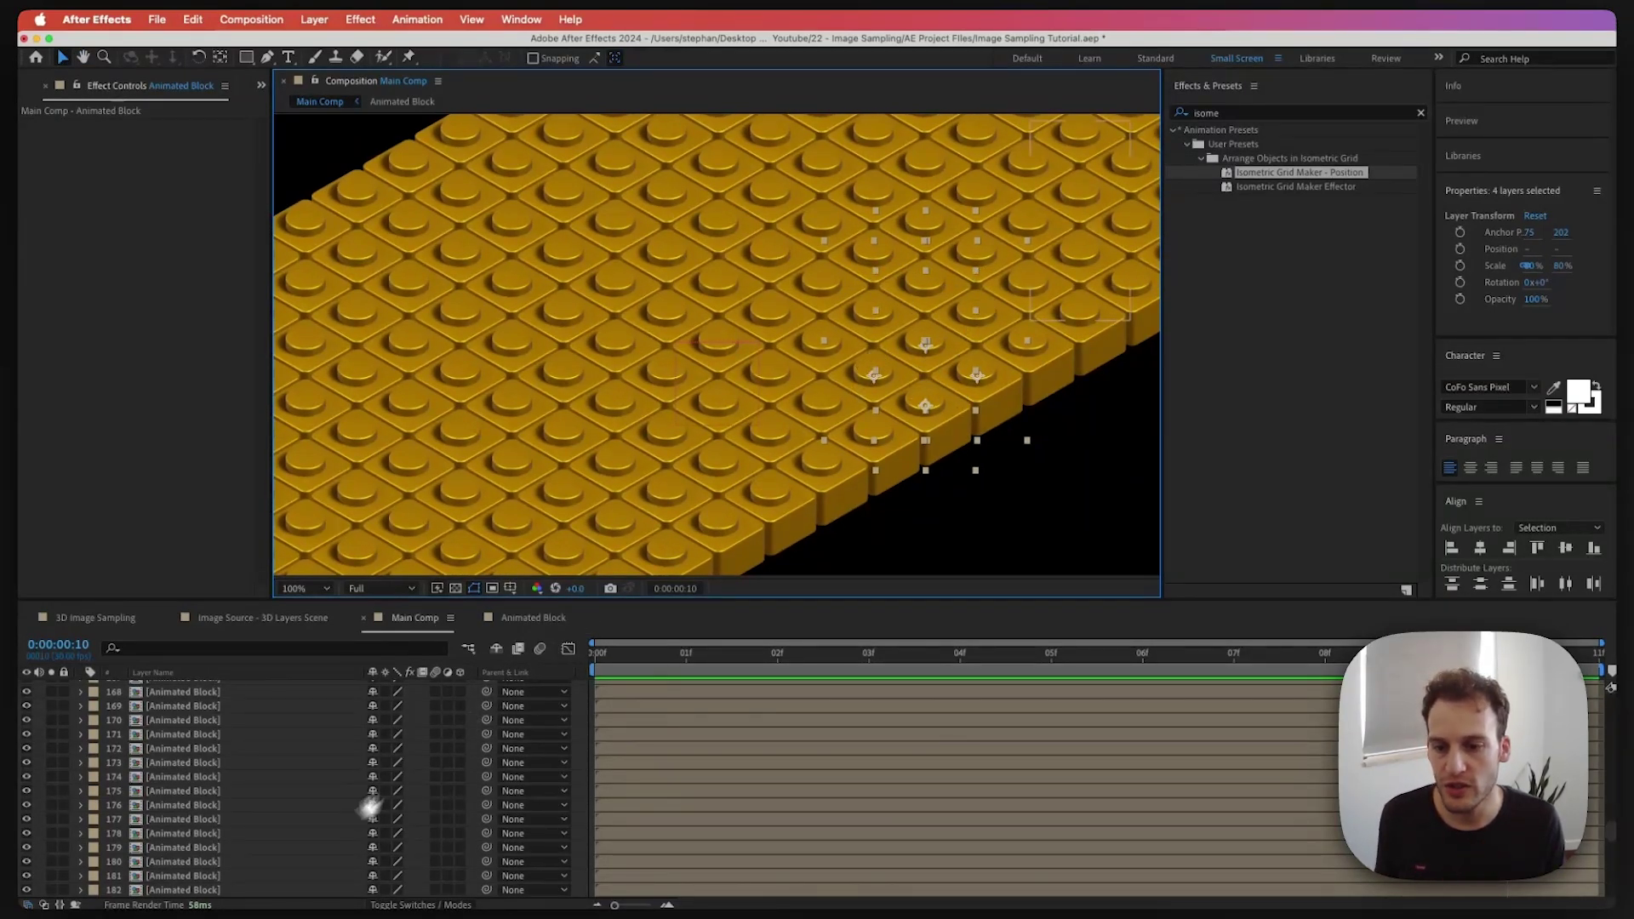
scroll(170, 851, "down", 10)
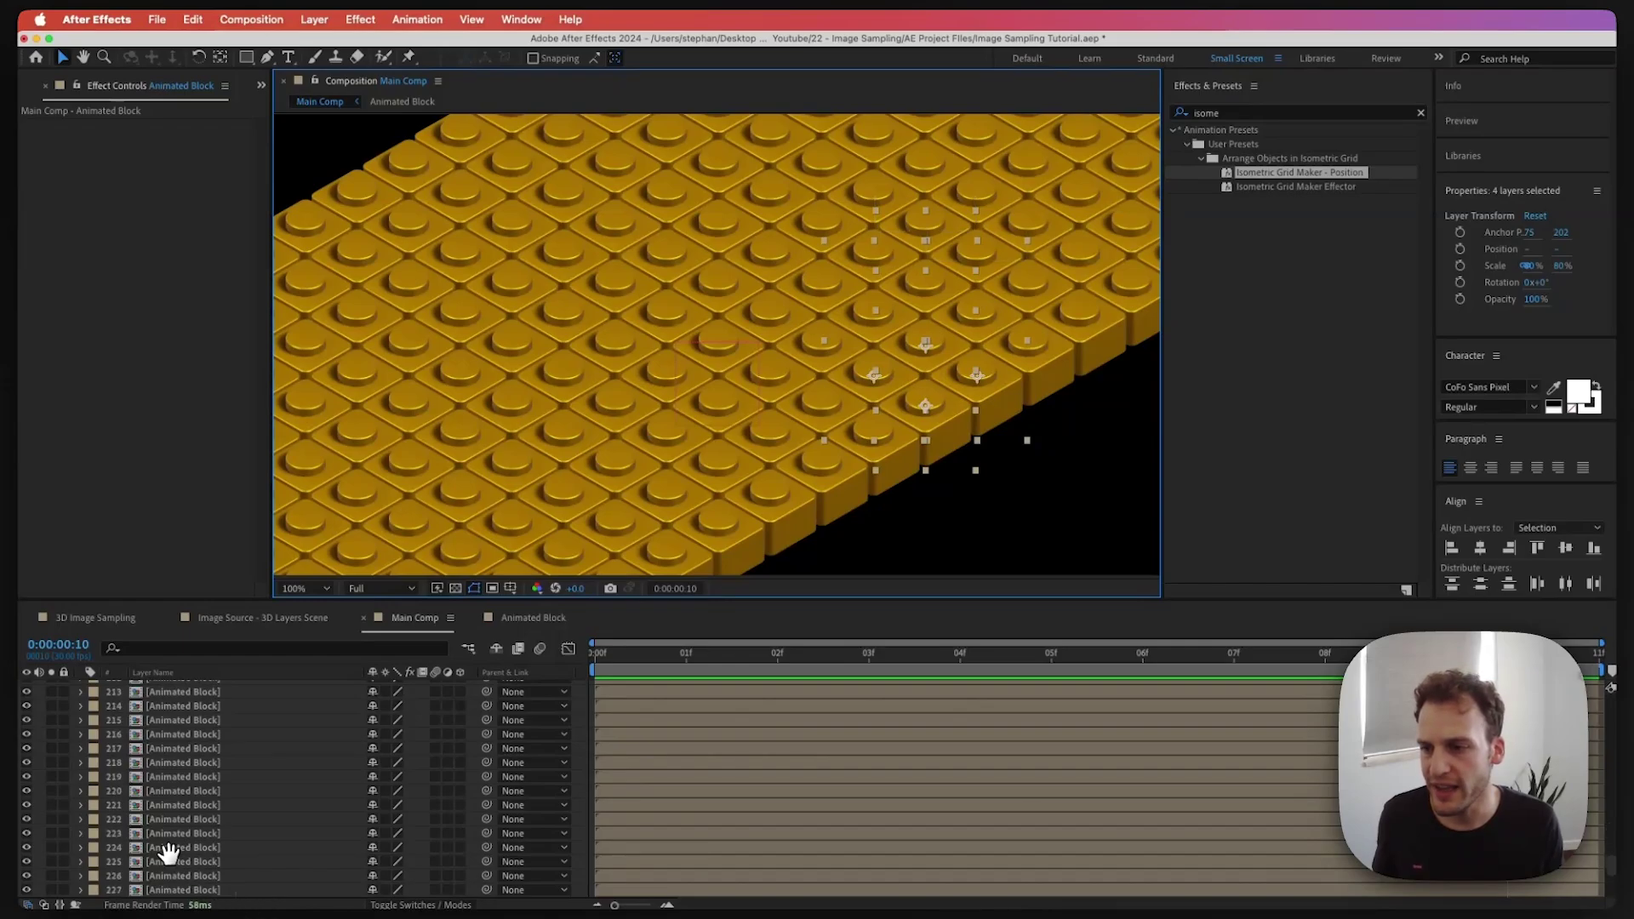
scroll(171, 847, "up", 20)
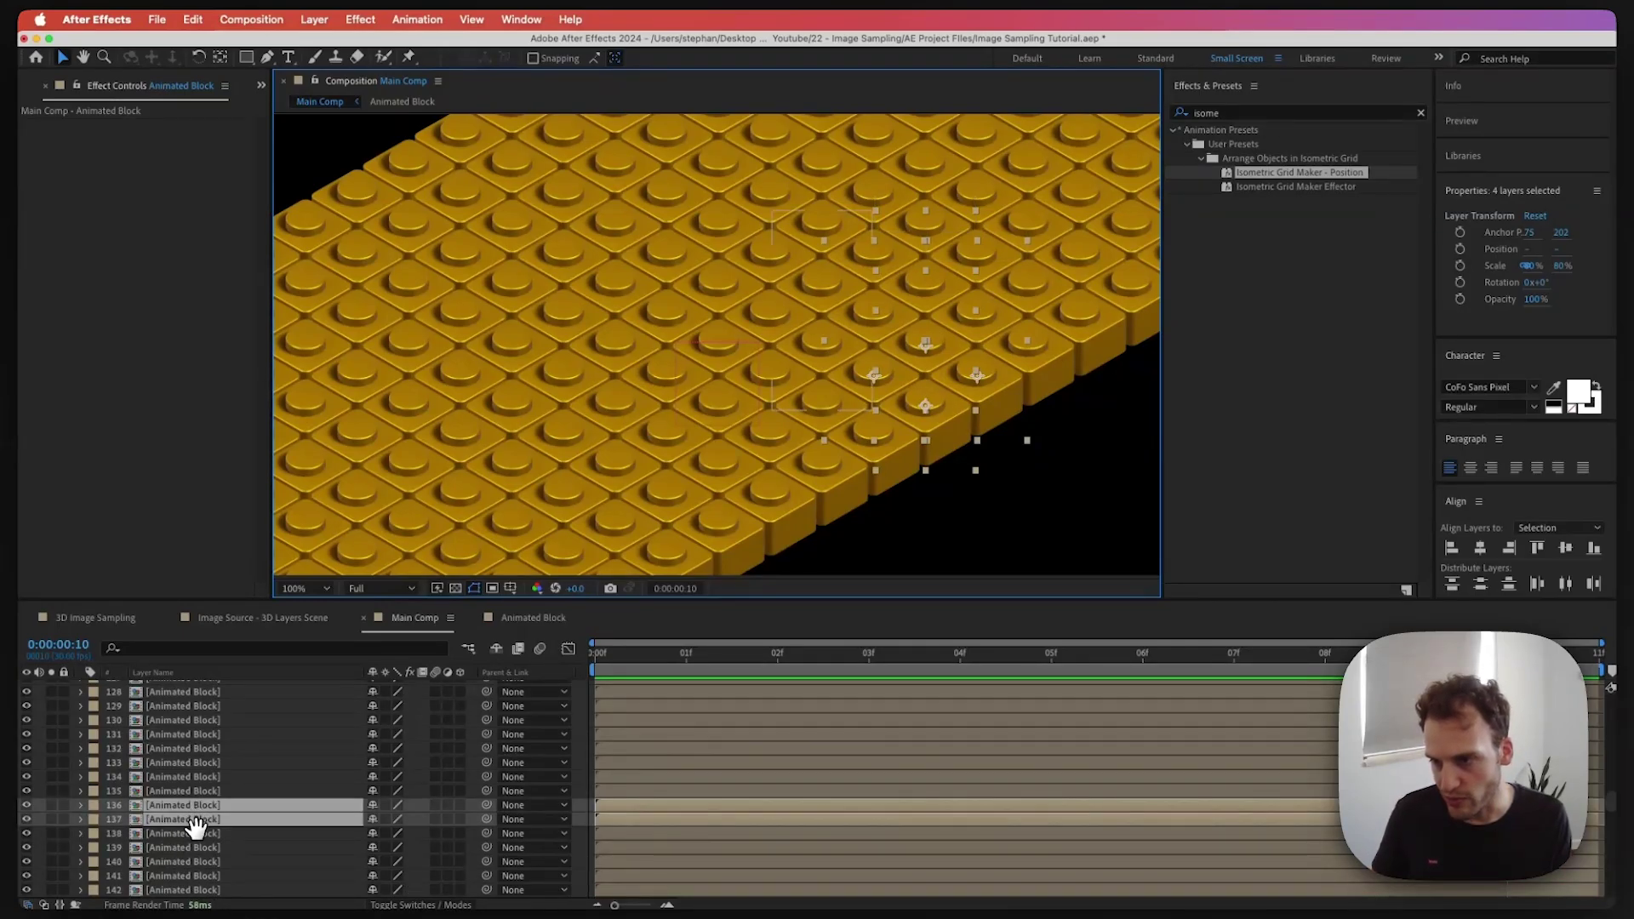
key("super+d")
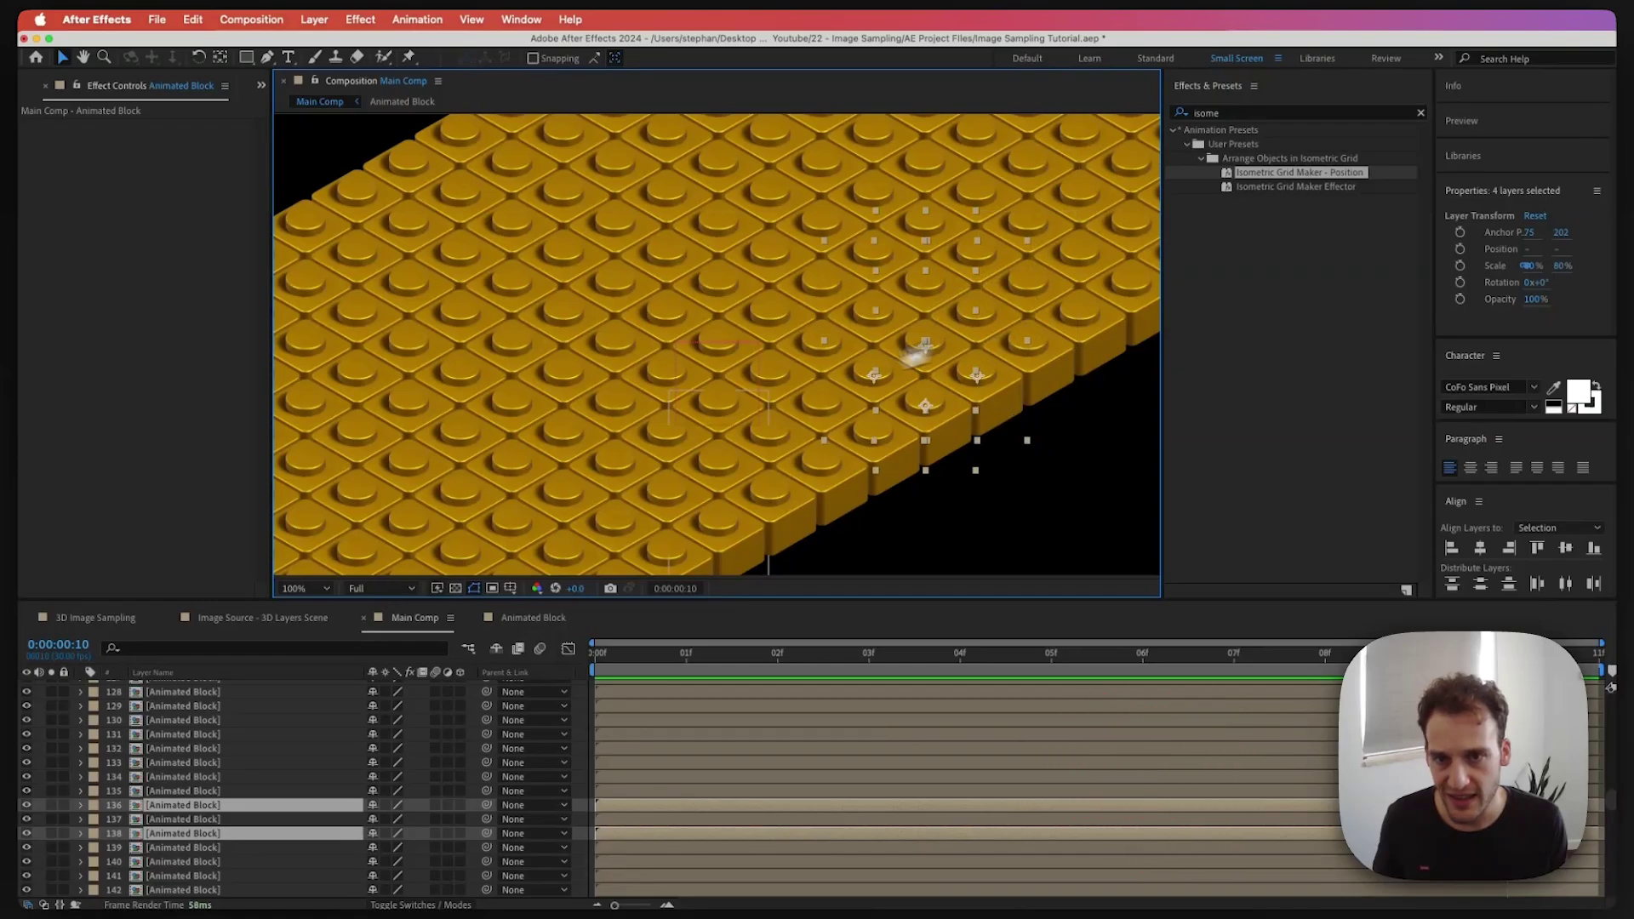
Pre-compose the four duplicated blocks as "Repeating Tile", moving all attributes into the new composition and opening it
right_click(197, 805)
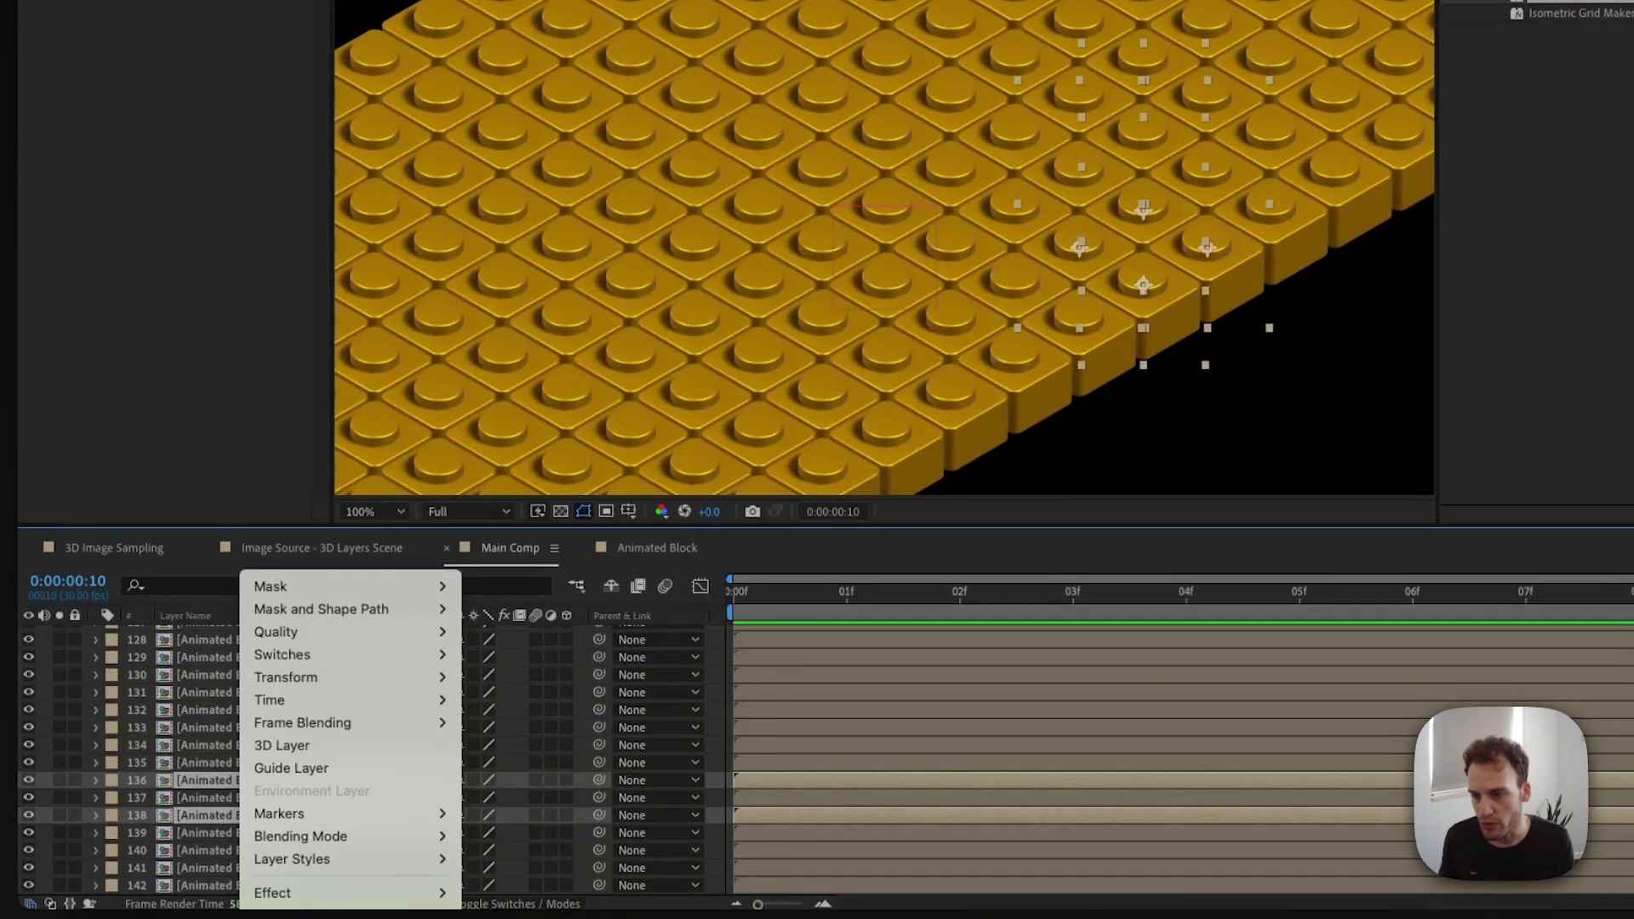
key("super+shift+c")
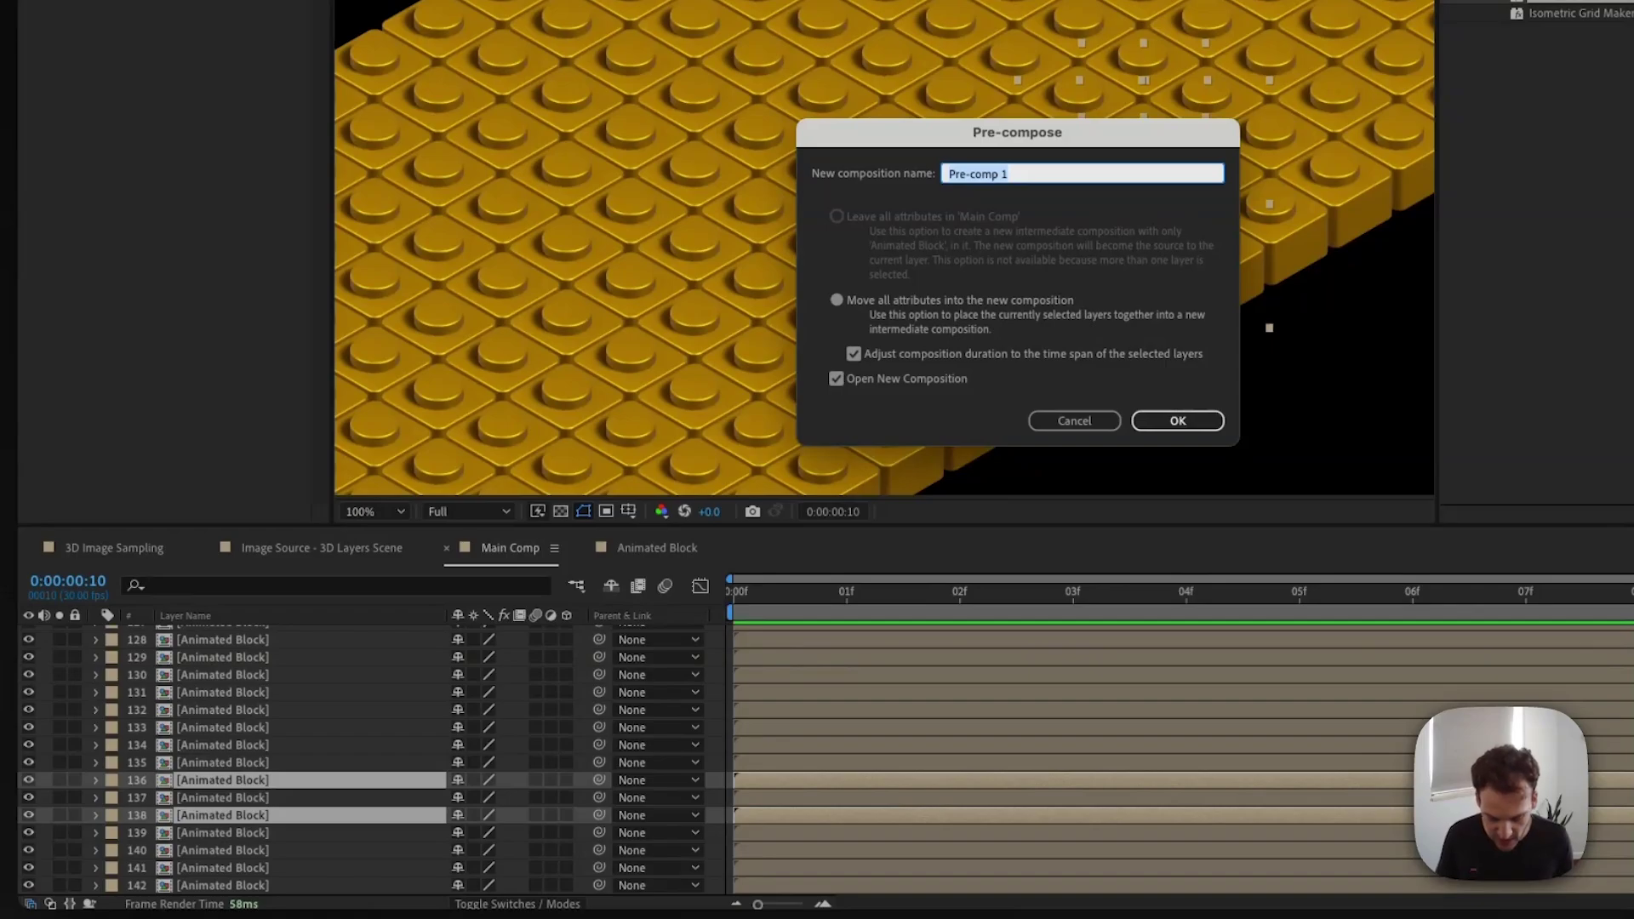
type("Repeat")
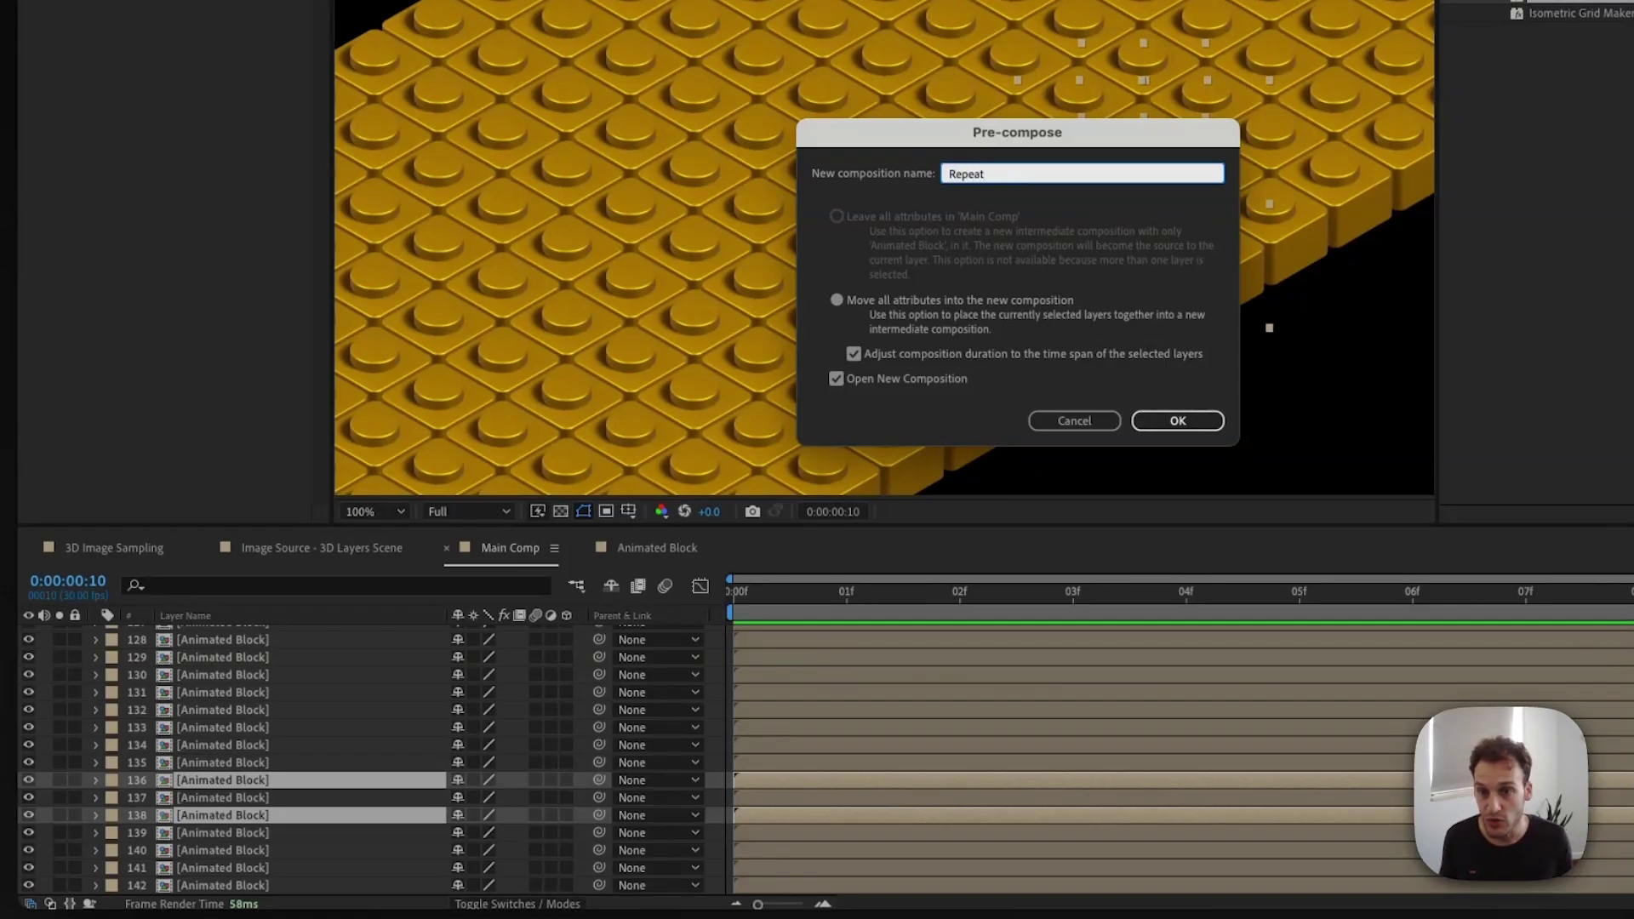
type("ing Tile")
key("Return")
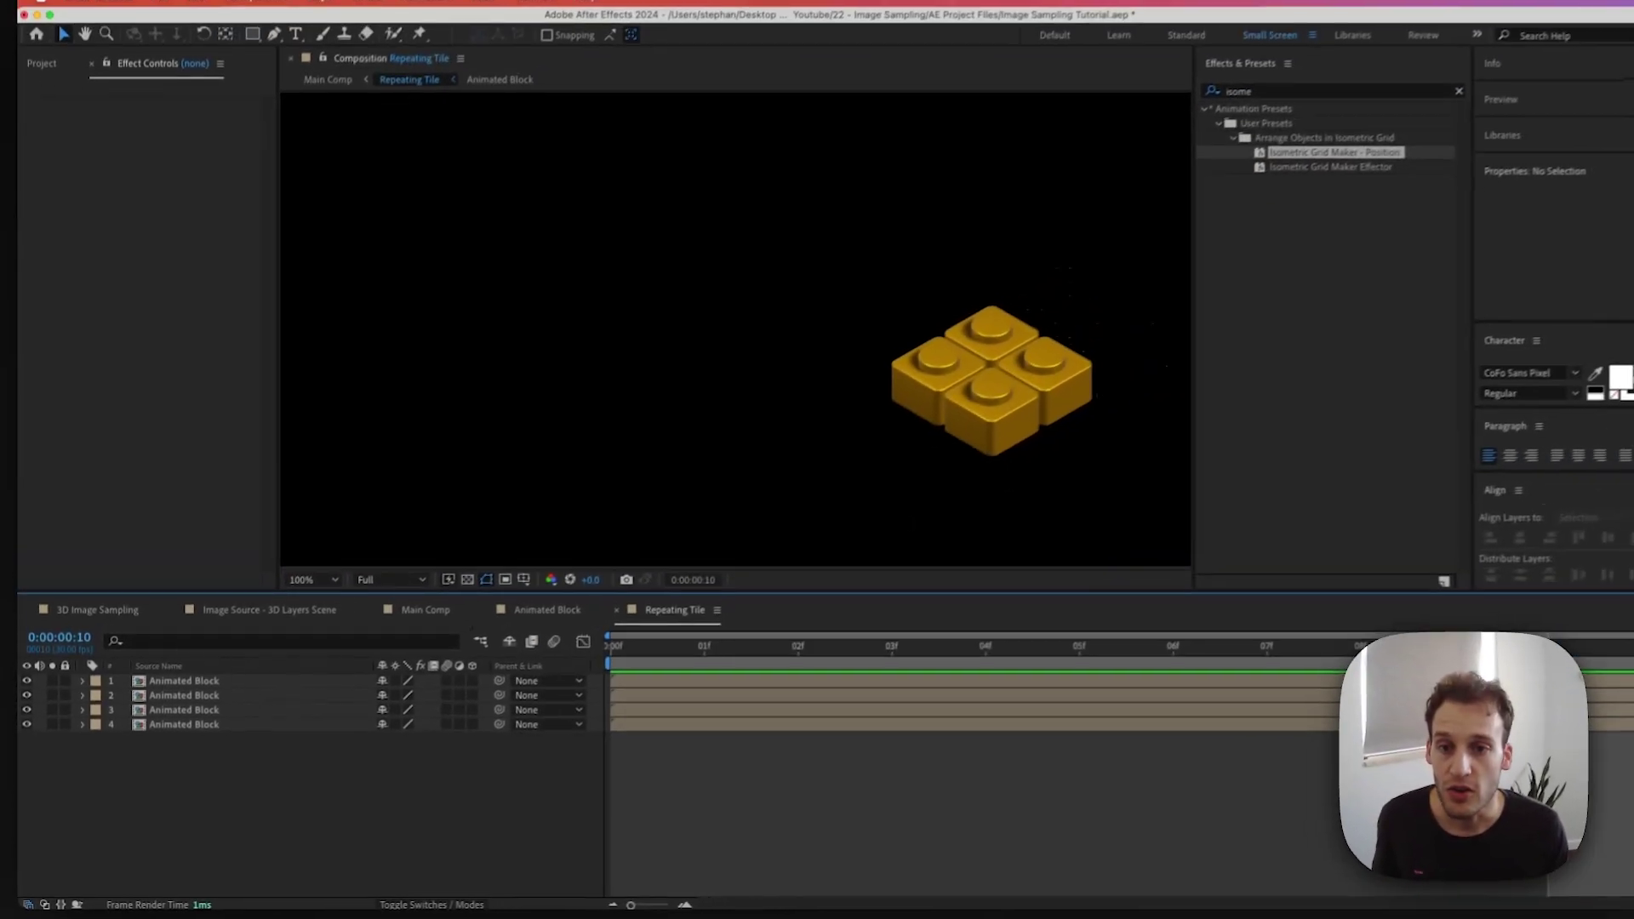
Move the four blocks together to the centre of the Repeating Tile composition
key("comma")
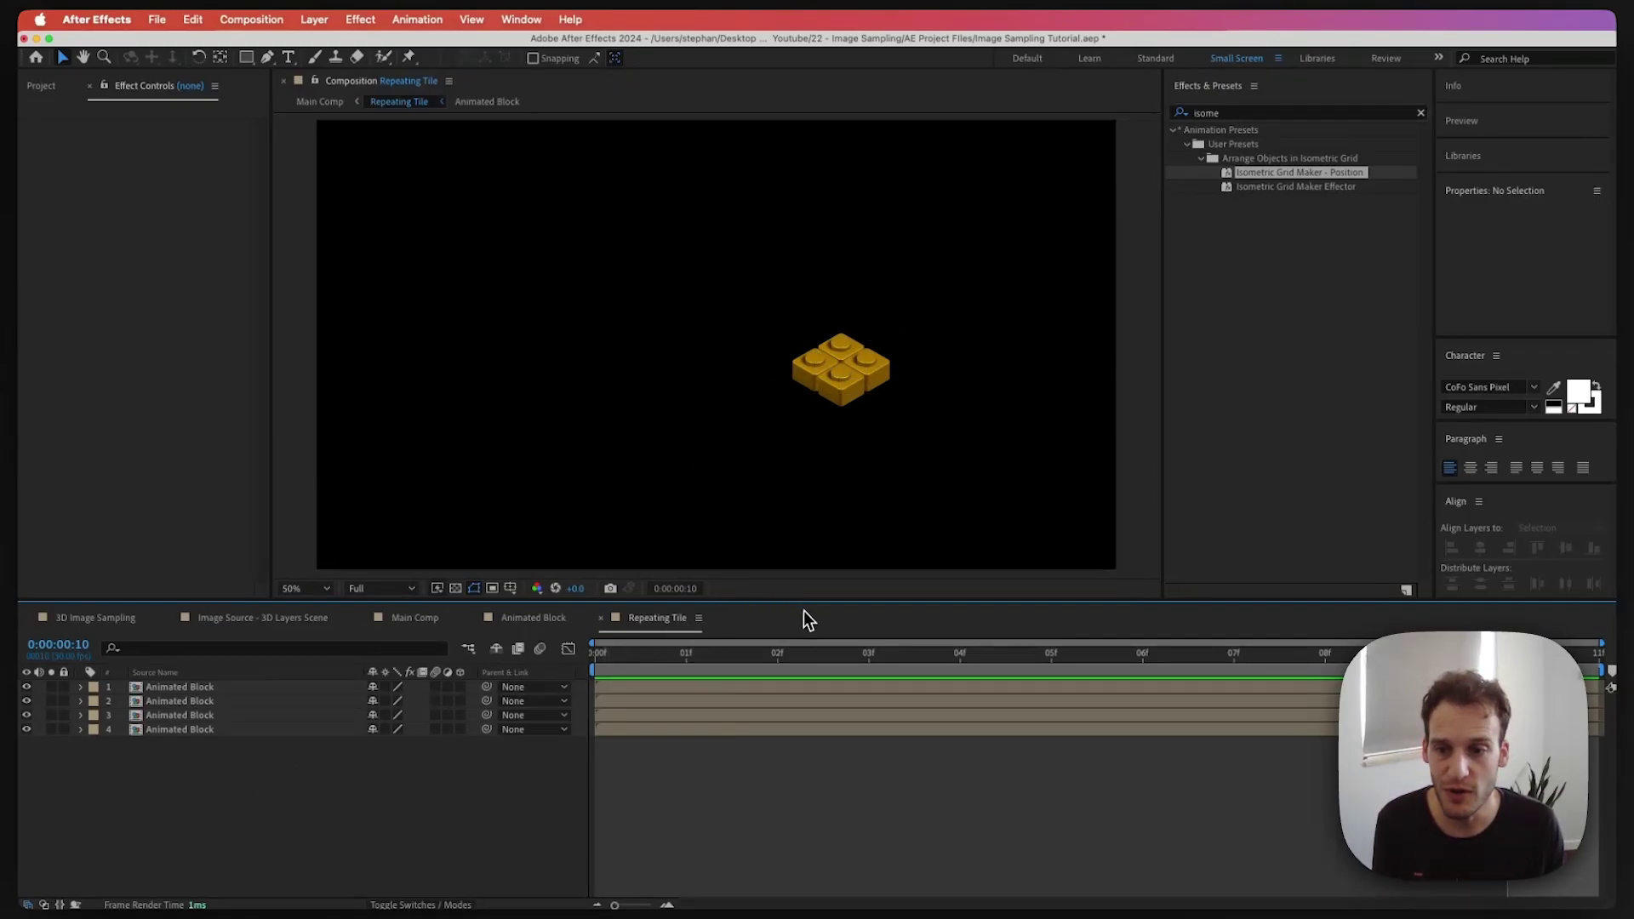
left_click_drag(671, 272, 925, 427)
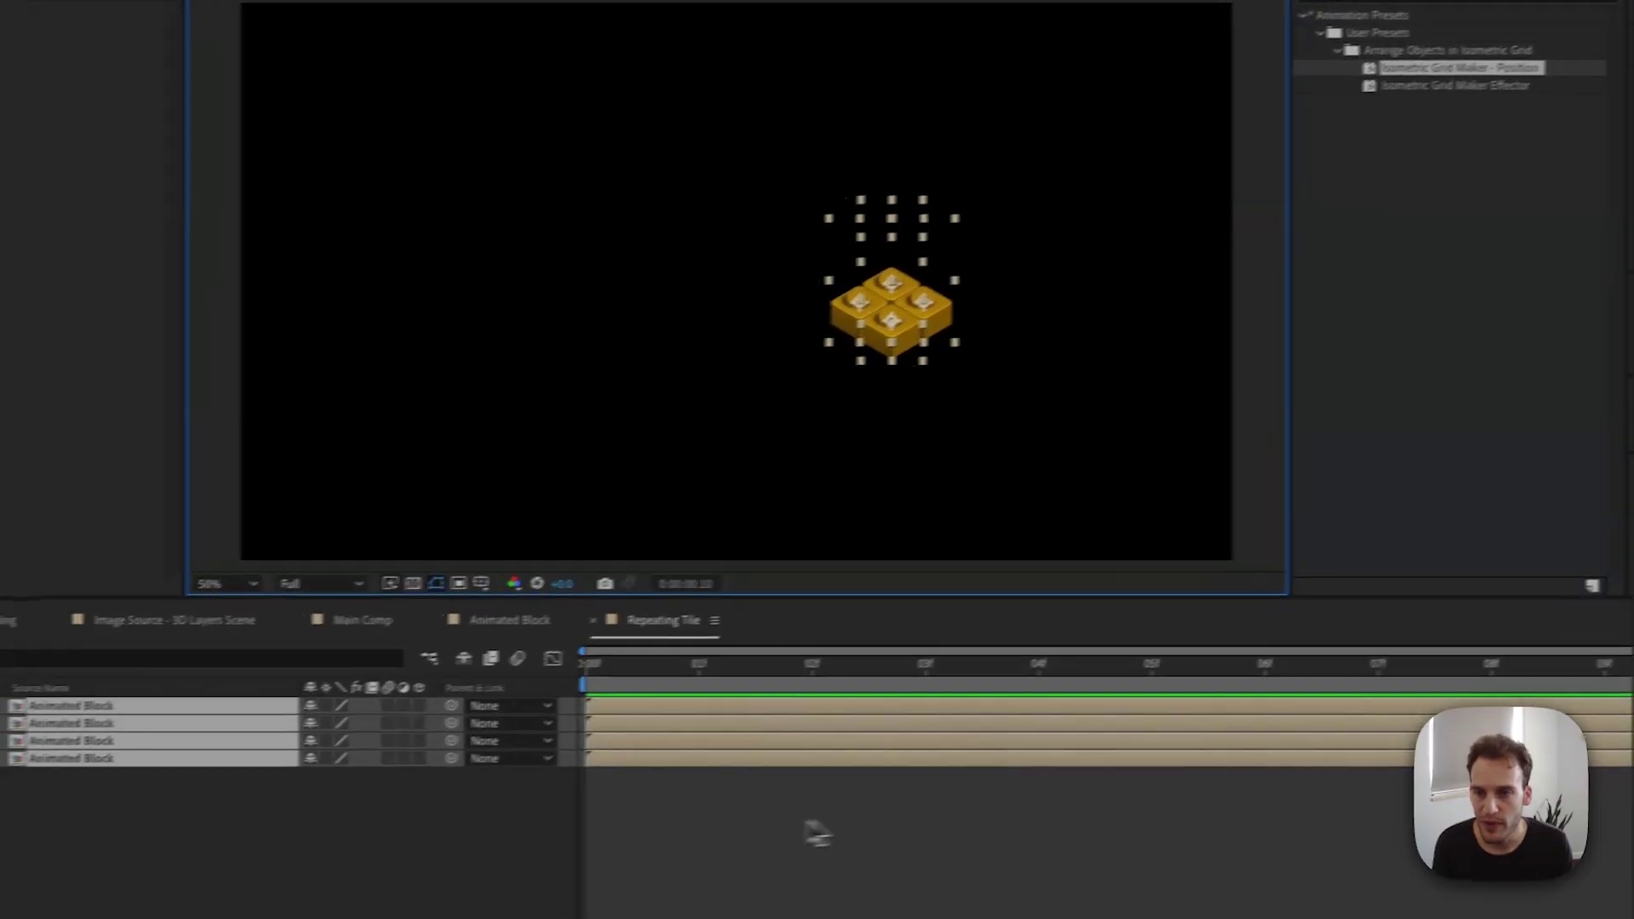
left_click_drag(906, 302, 824, 269)
left_click(374, 817)
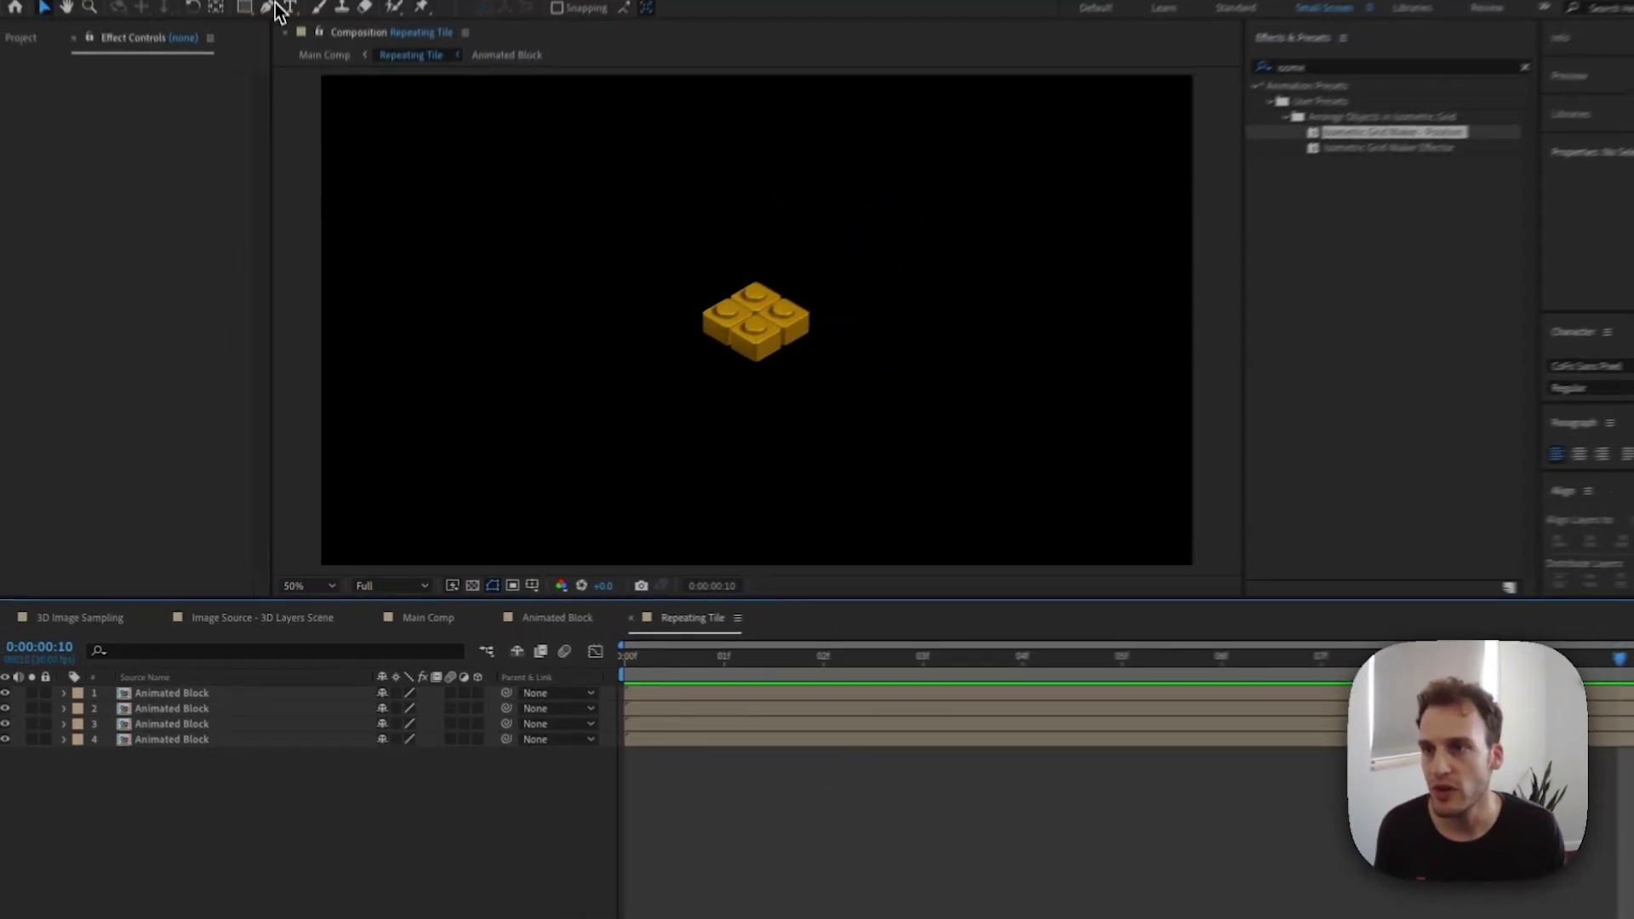
Set the Repeating Tile composition's size to 124 px wide and 72 px high
left_click(251, 19)
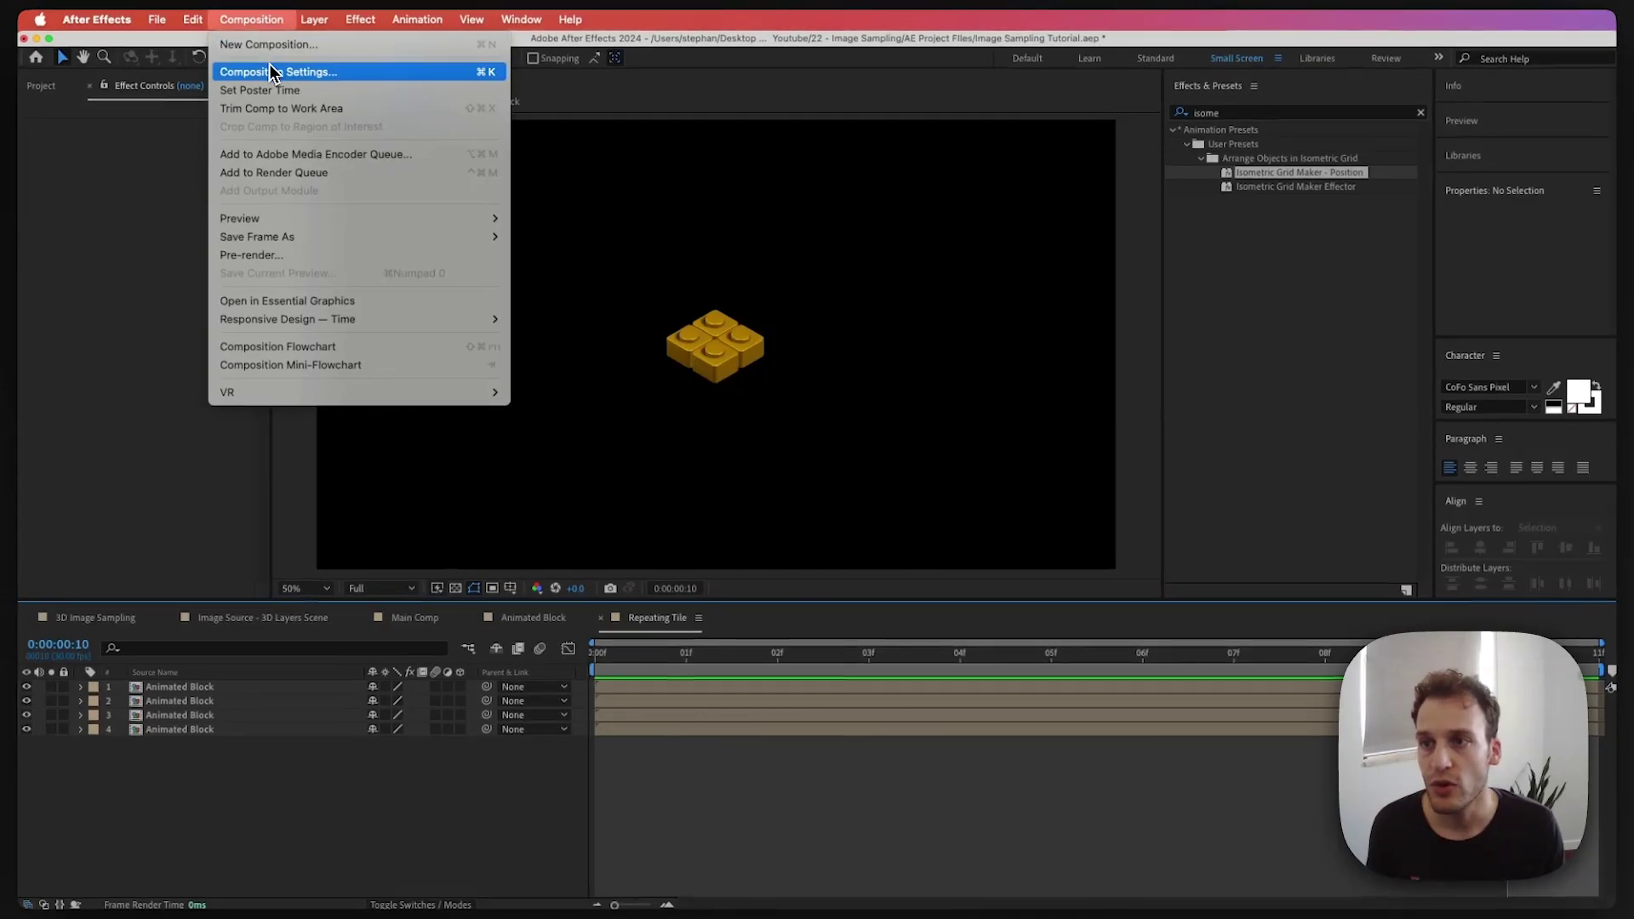
left_click(273, 68)
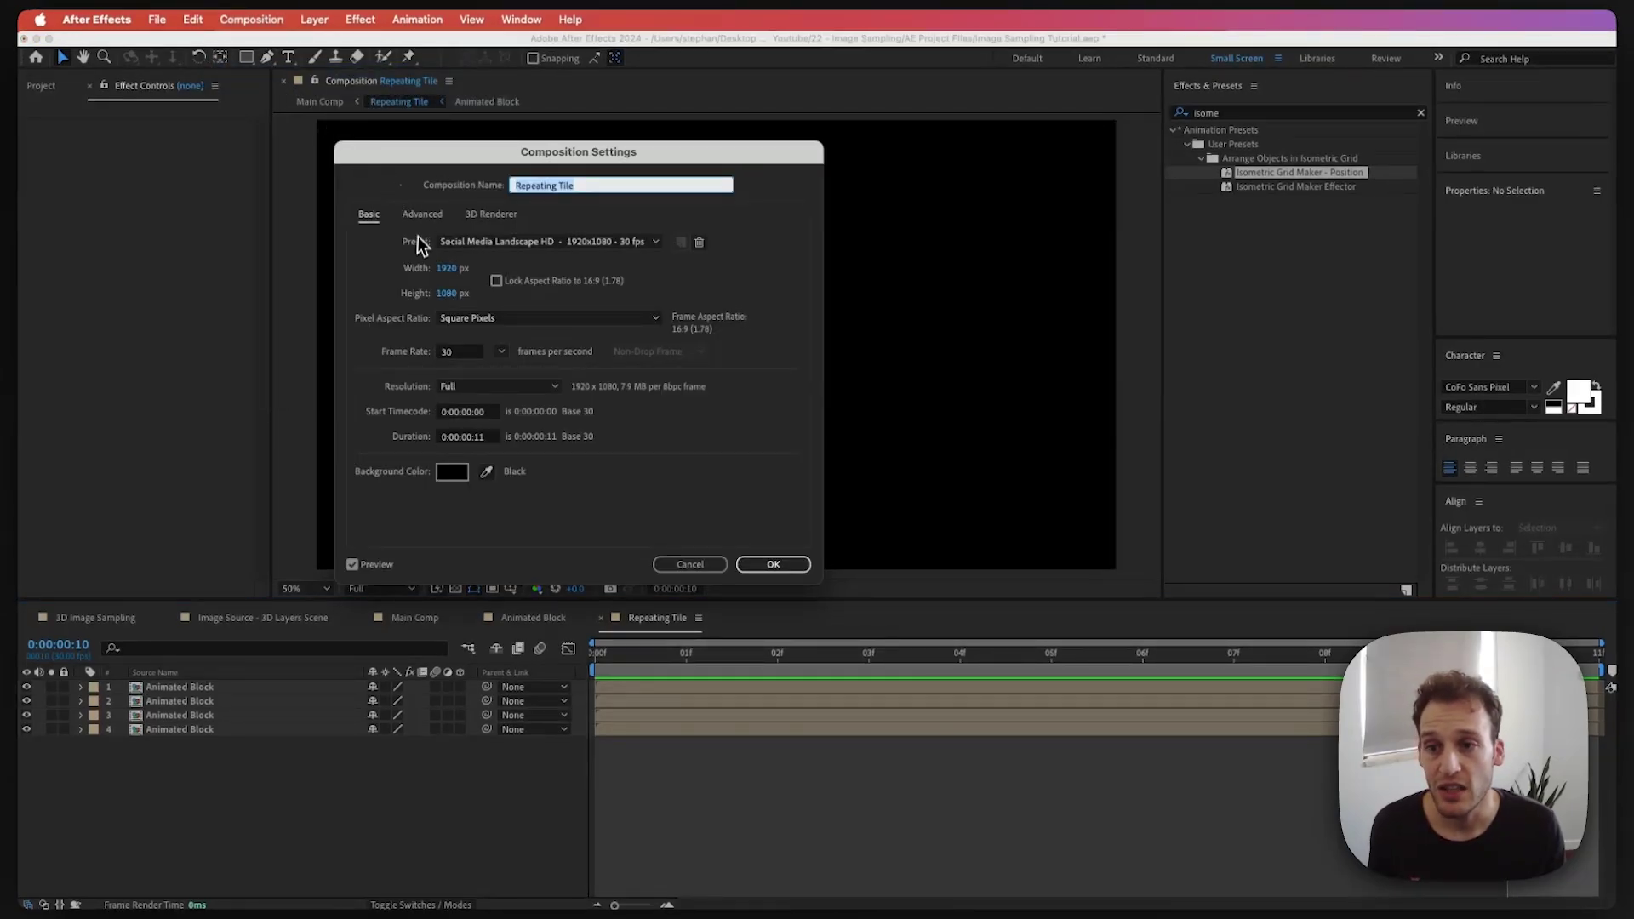
left_click(451, 271)
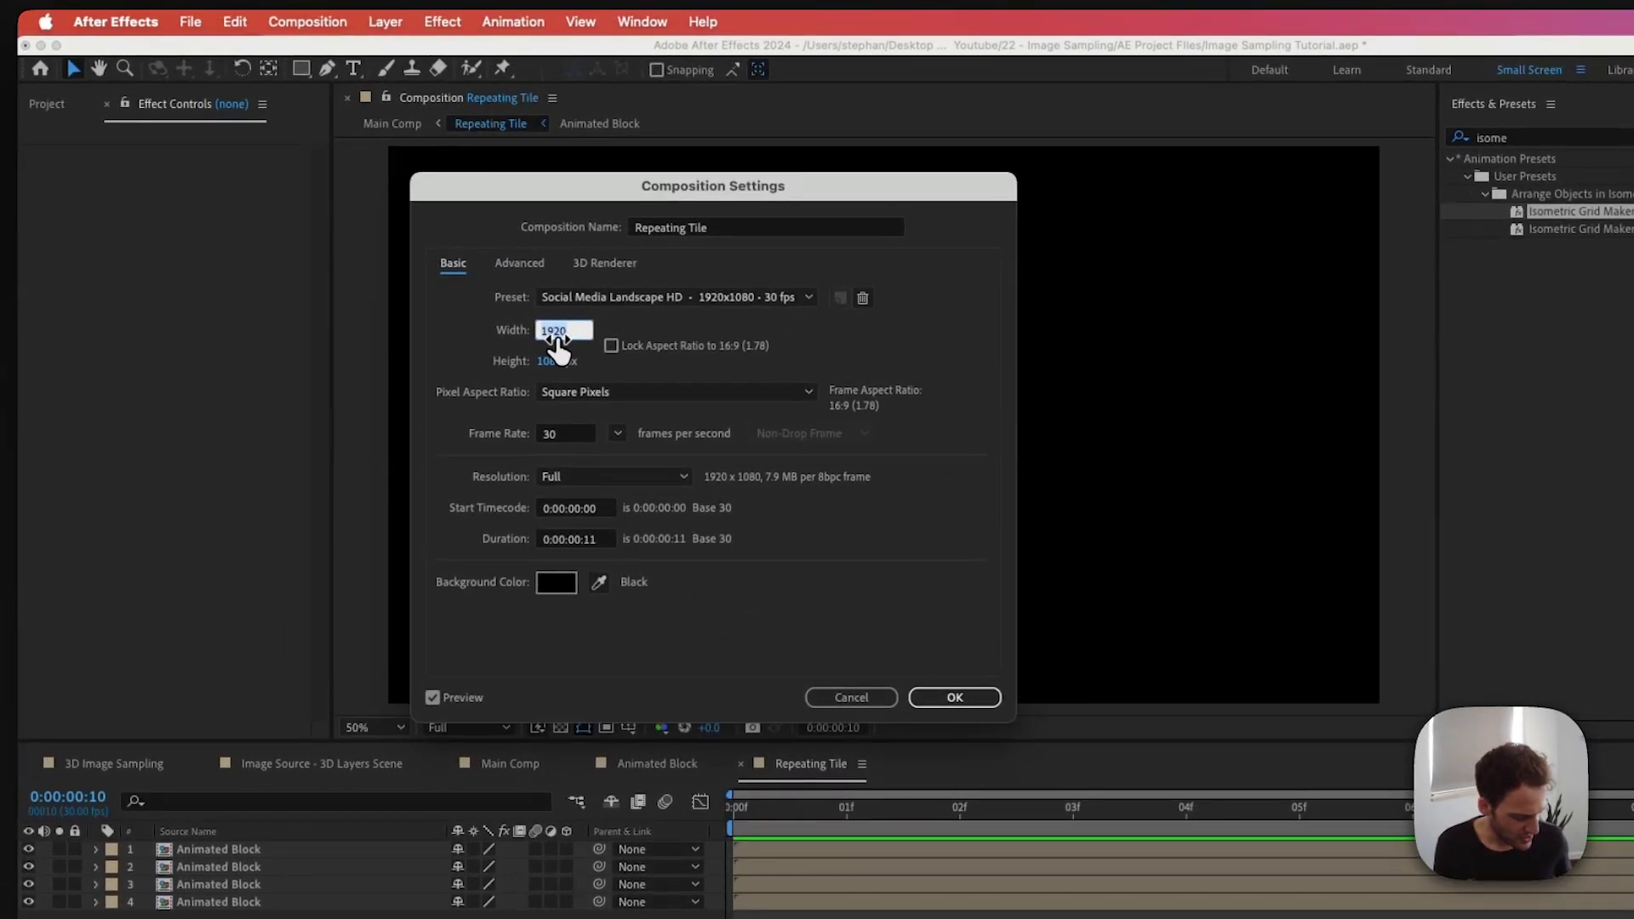
type("124")
key("Tab")
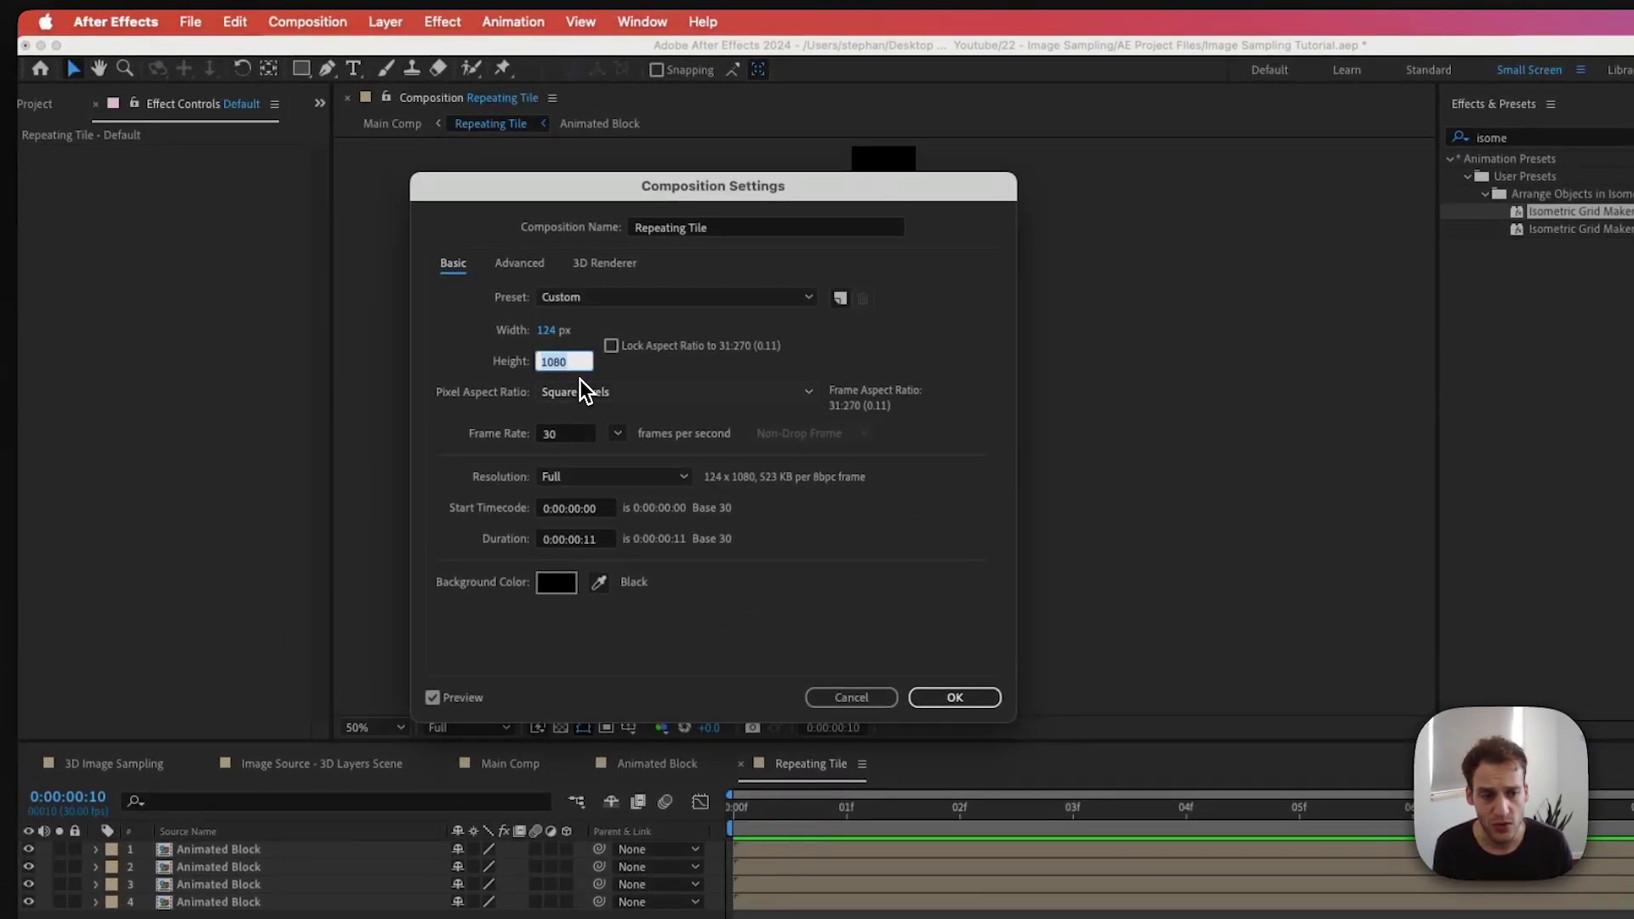
type("72")
key("Return")
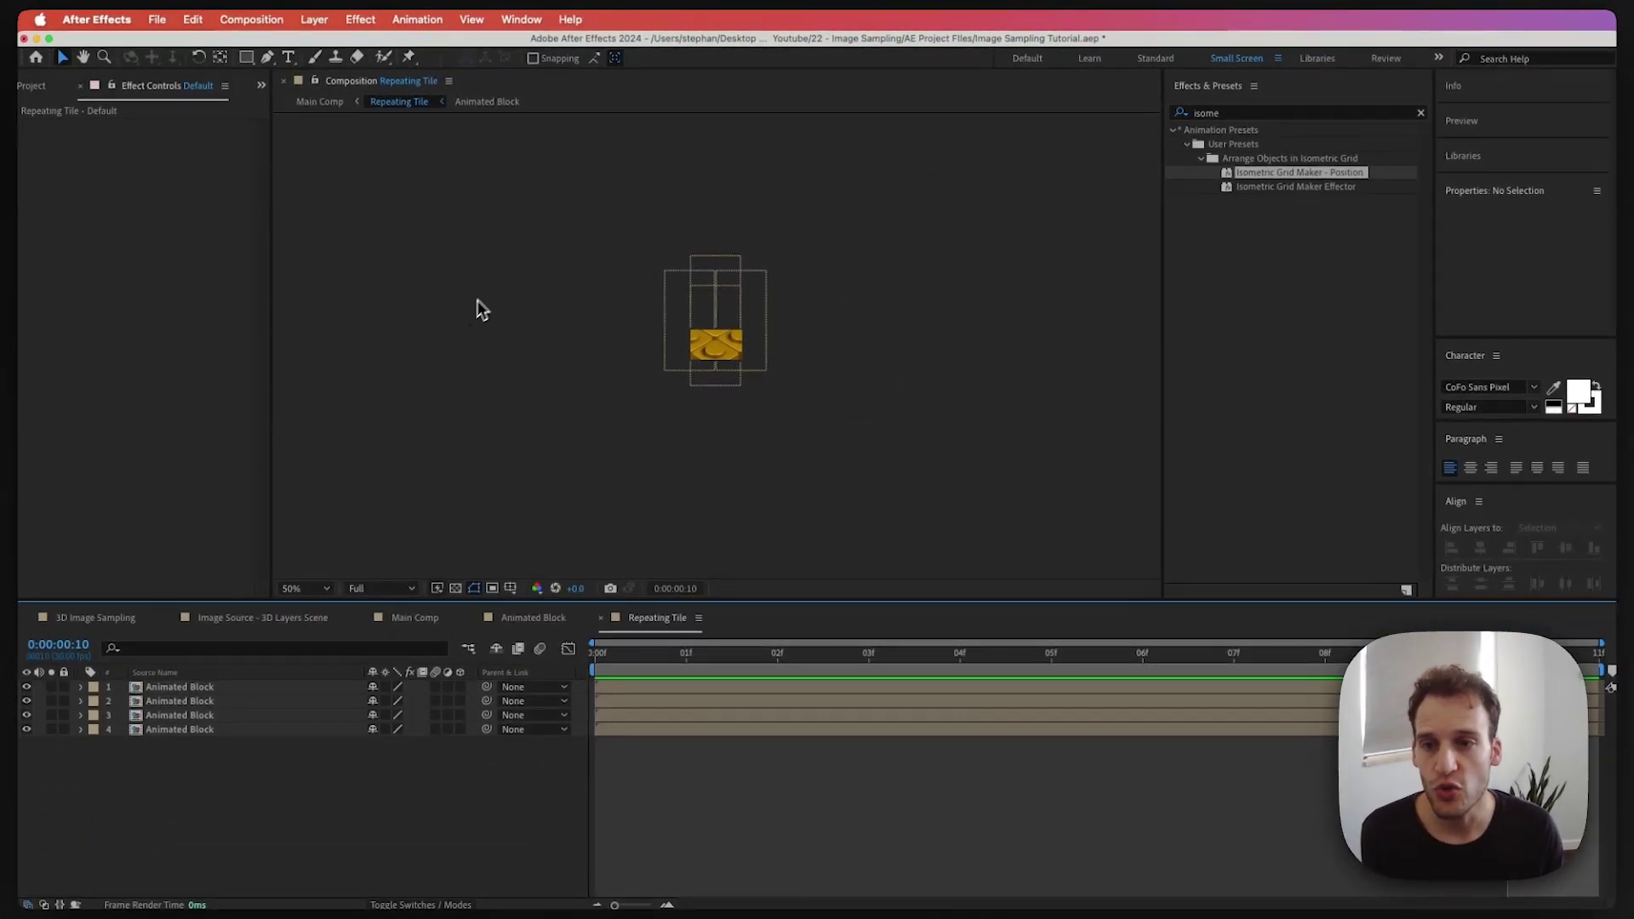
Shift all four blocks slightly down together so their shared corner sits near the middle of the cropped tile
key("period")
key("period")
left_click_drag(247, 772, 170, 688)
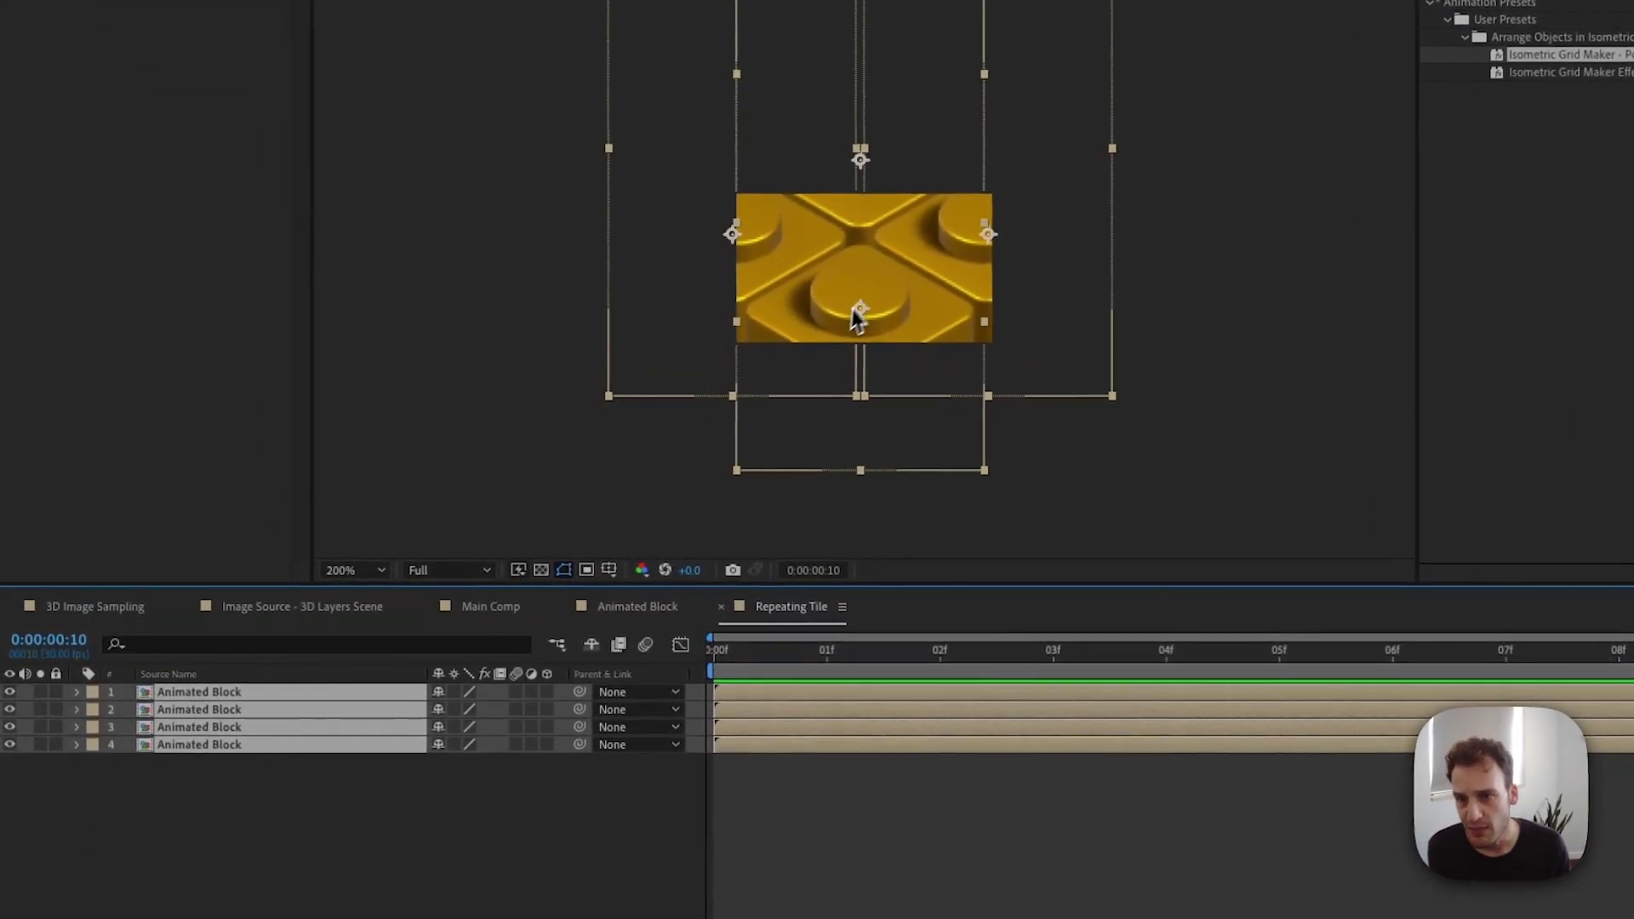
left_click_drag(866, 287, 872, 303)
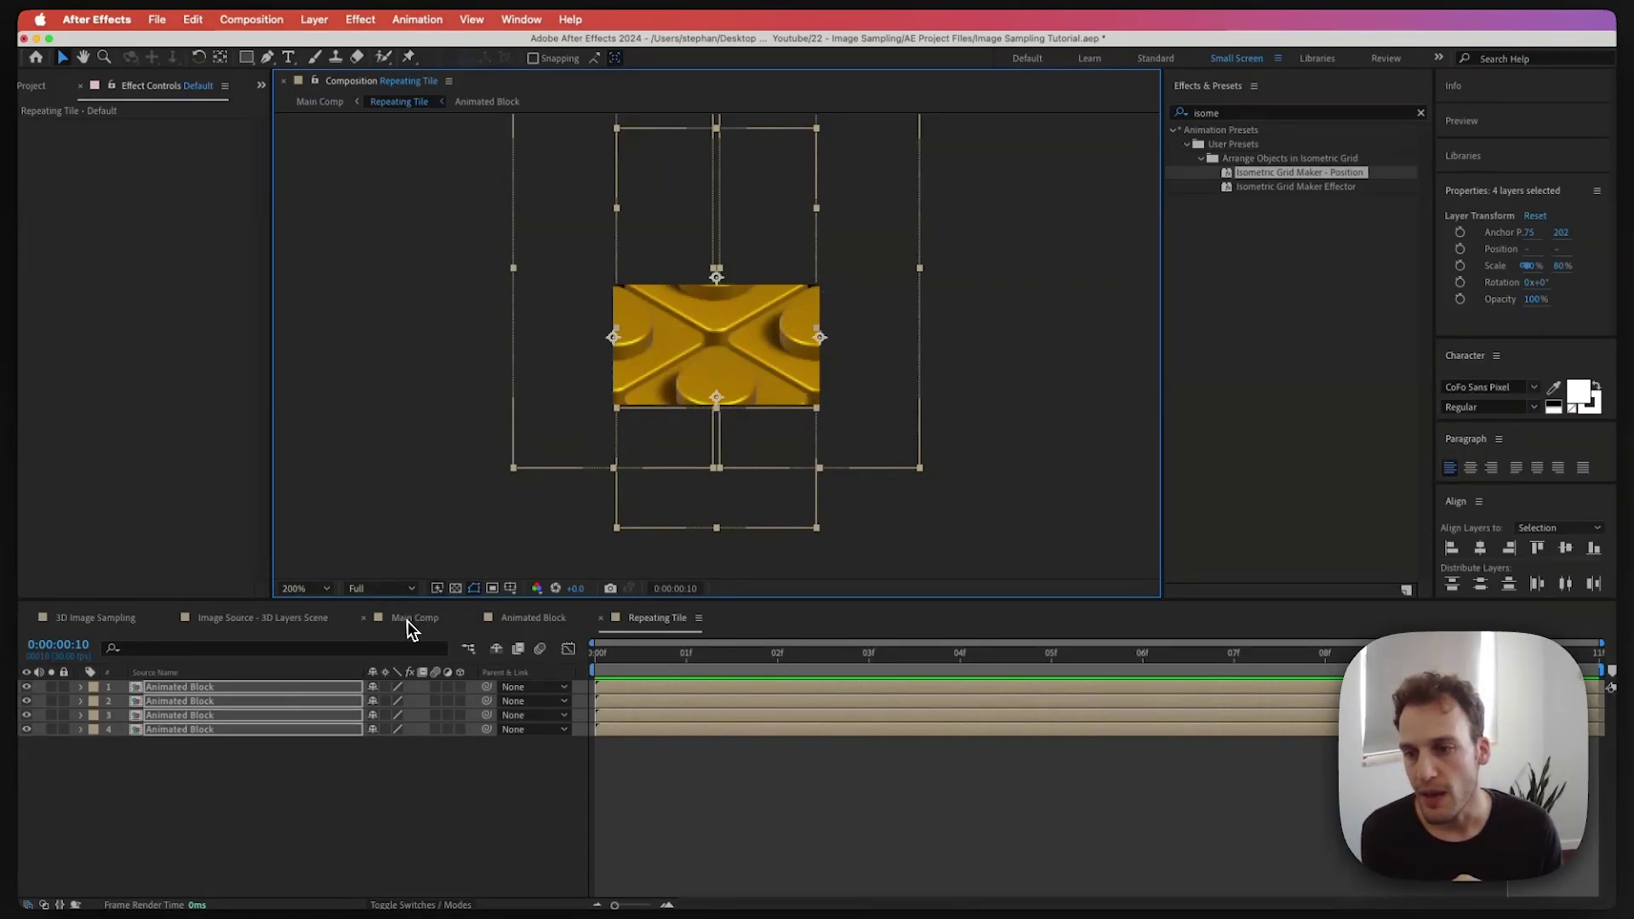
Move the Repeating Tile layer to the top of Main Comp's layer stack and solo it
left_click(419, 618)
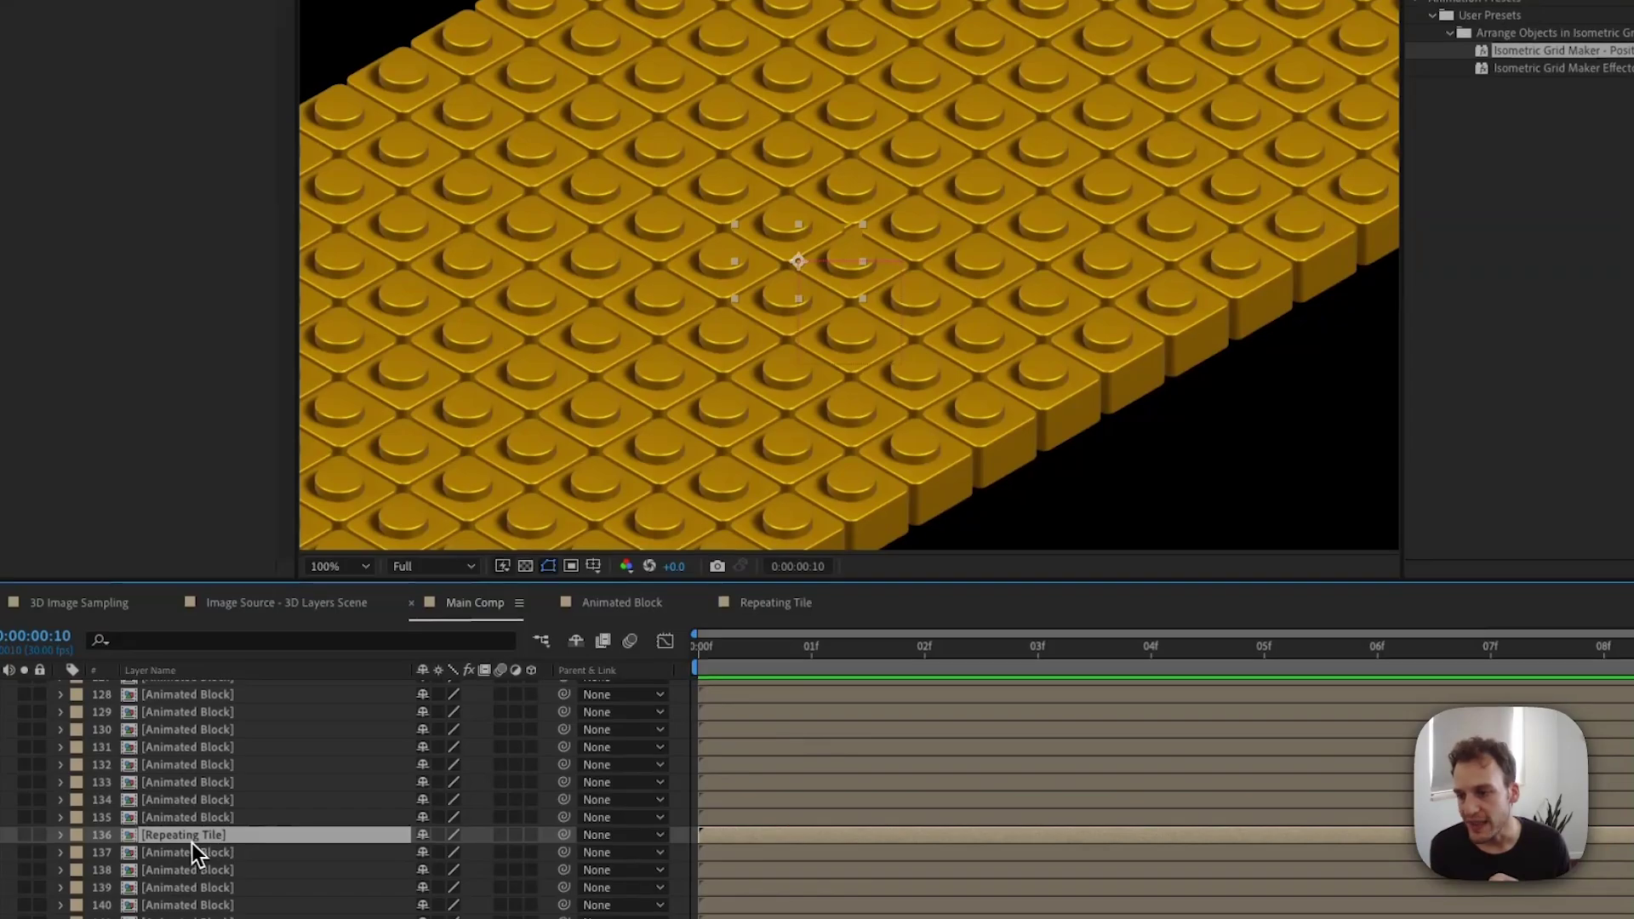
left_click_drag(178, 841, 189, 690)
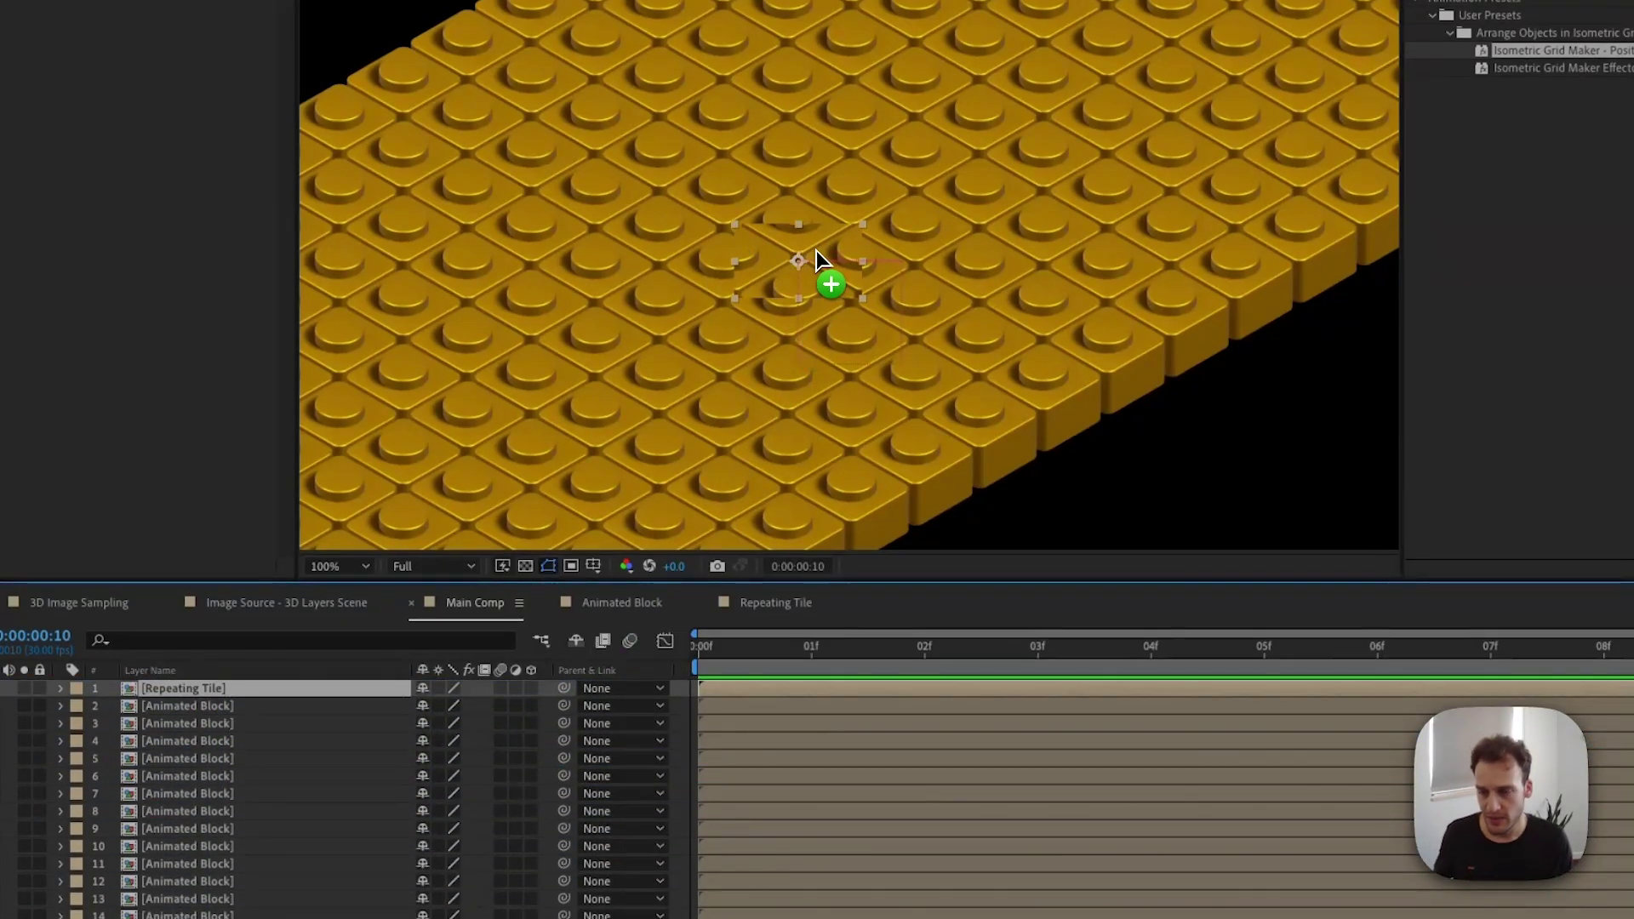
scroll(815, 250, "down", 1)
left_click(24, 688)
Find the CC RepeTile effect and apply it to the Repeating Tile layer
left_click(1303, 98)
type("r")
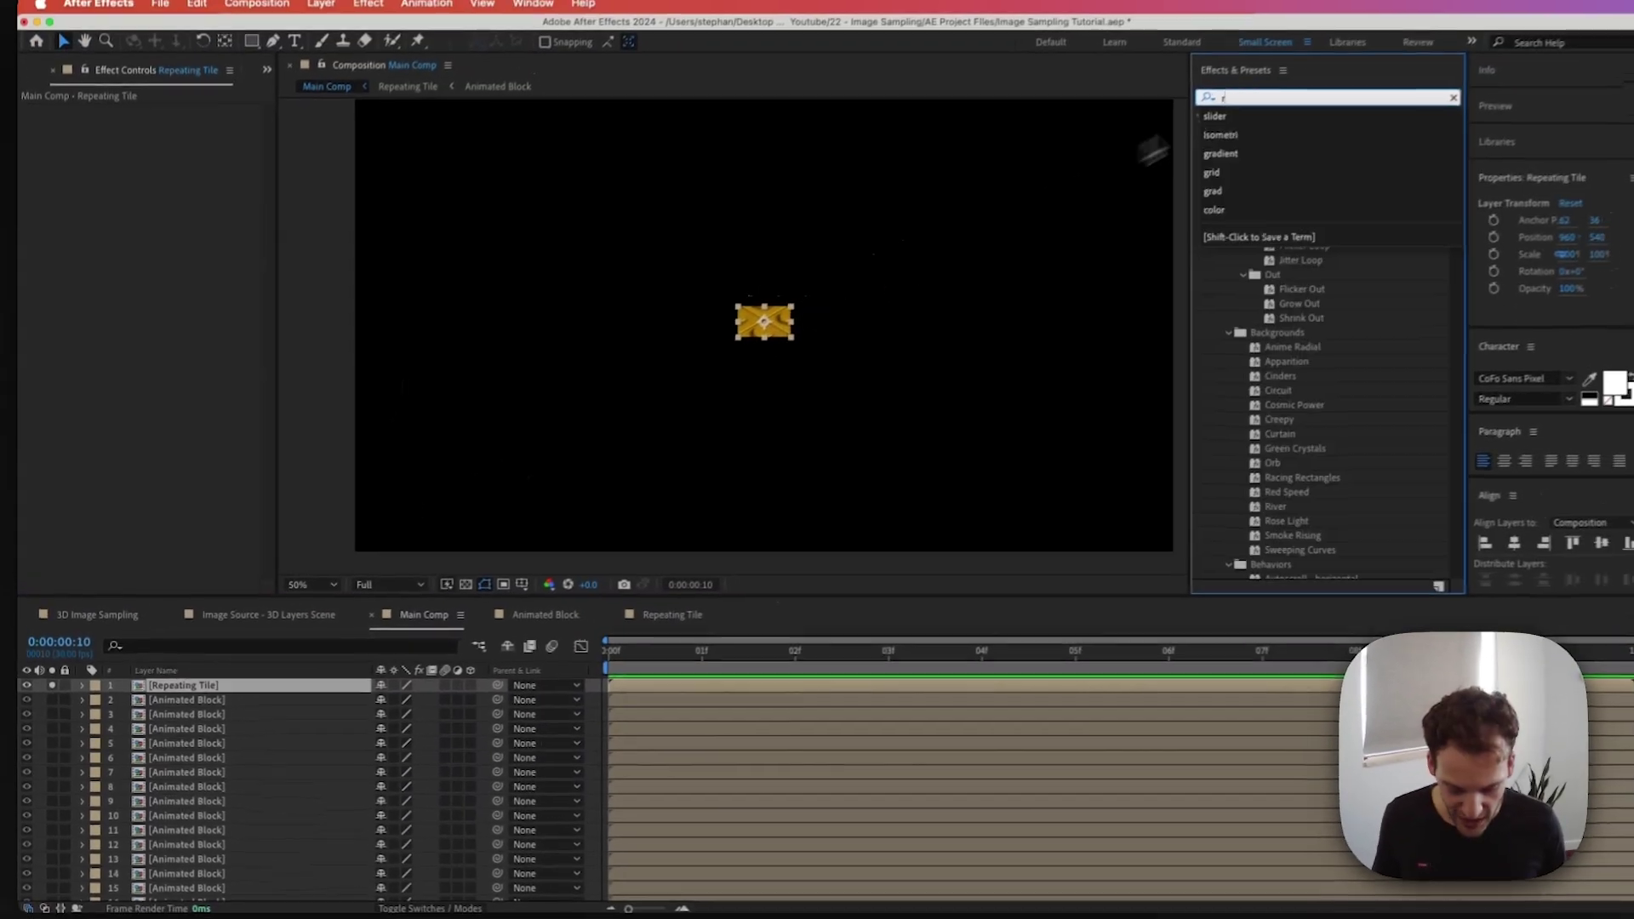
type("epe")
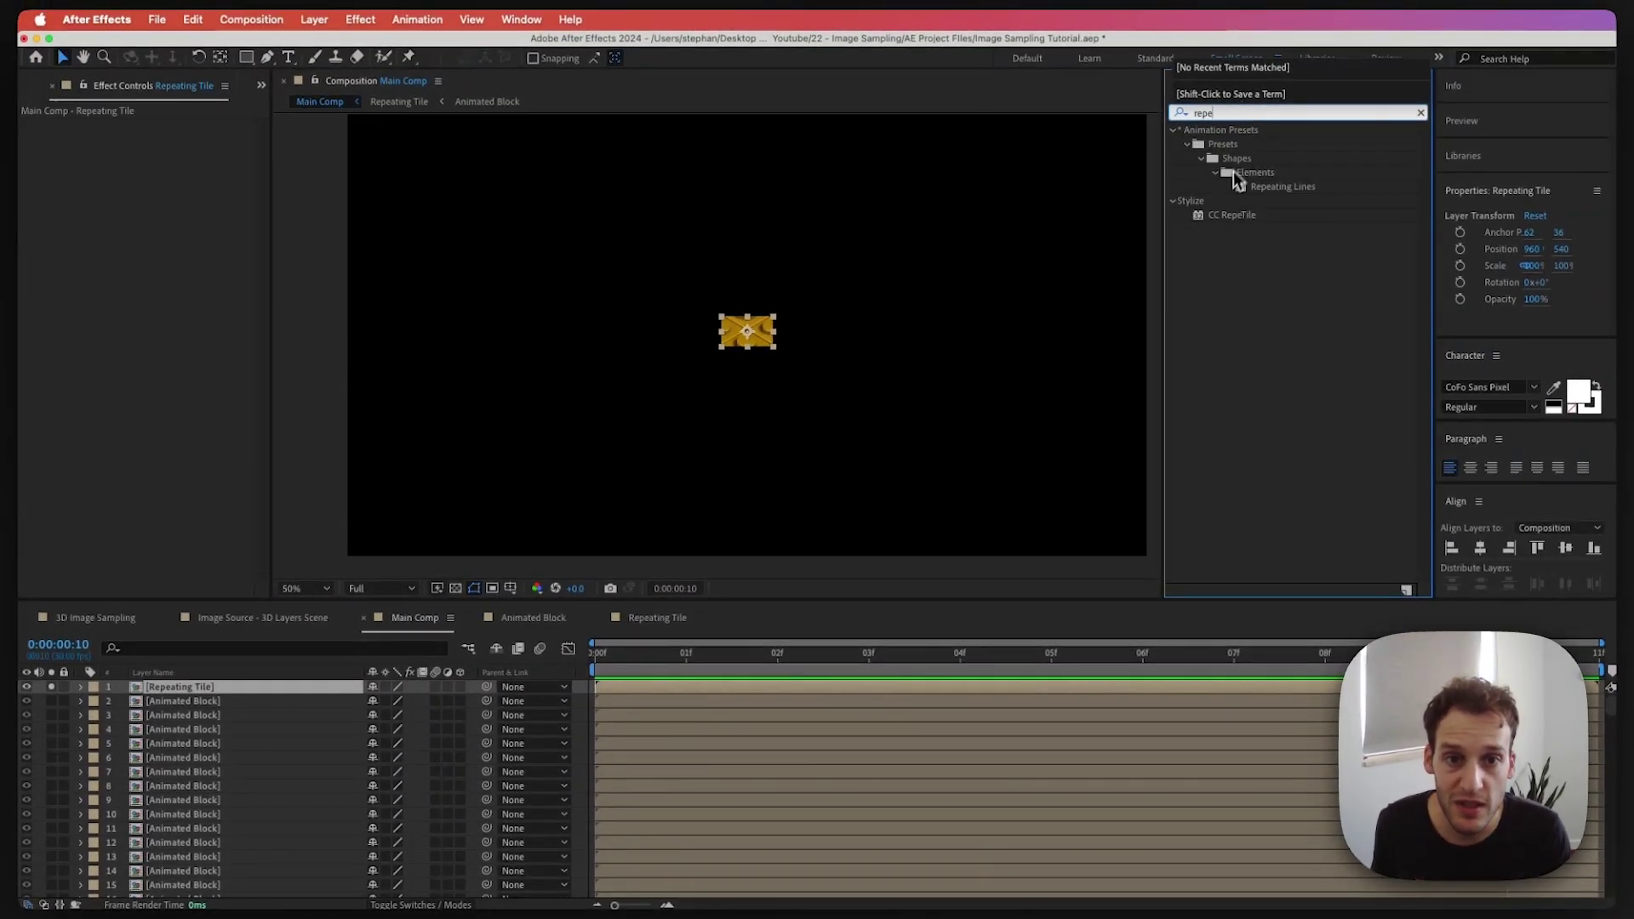
double_click(1231, 214)
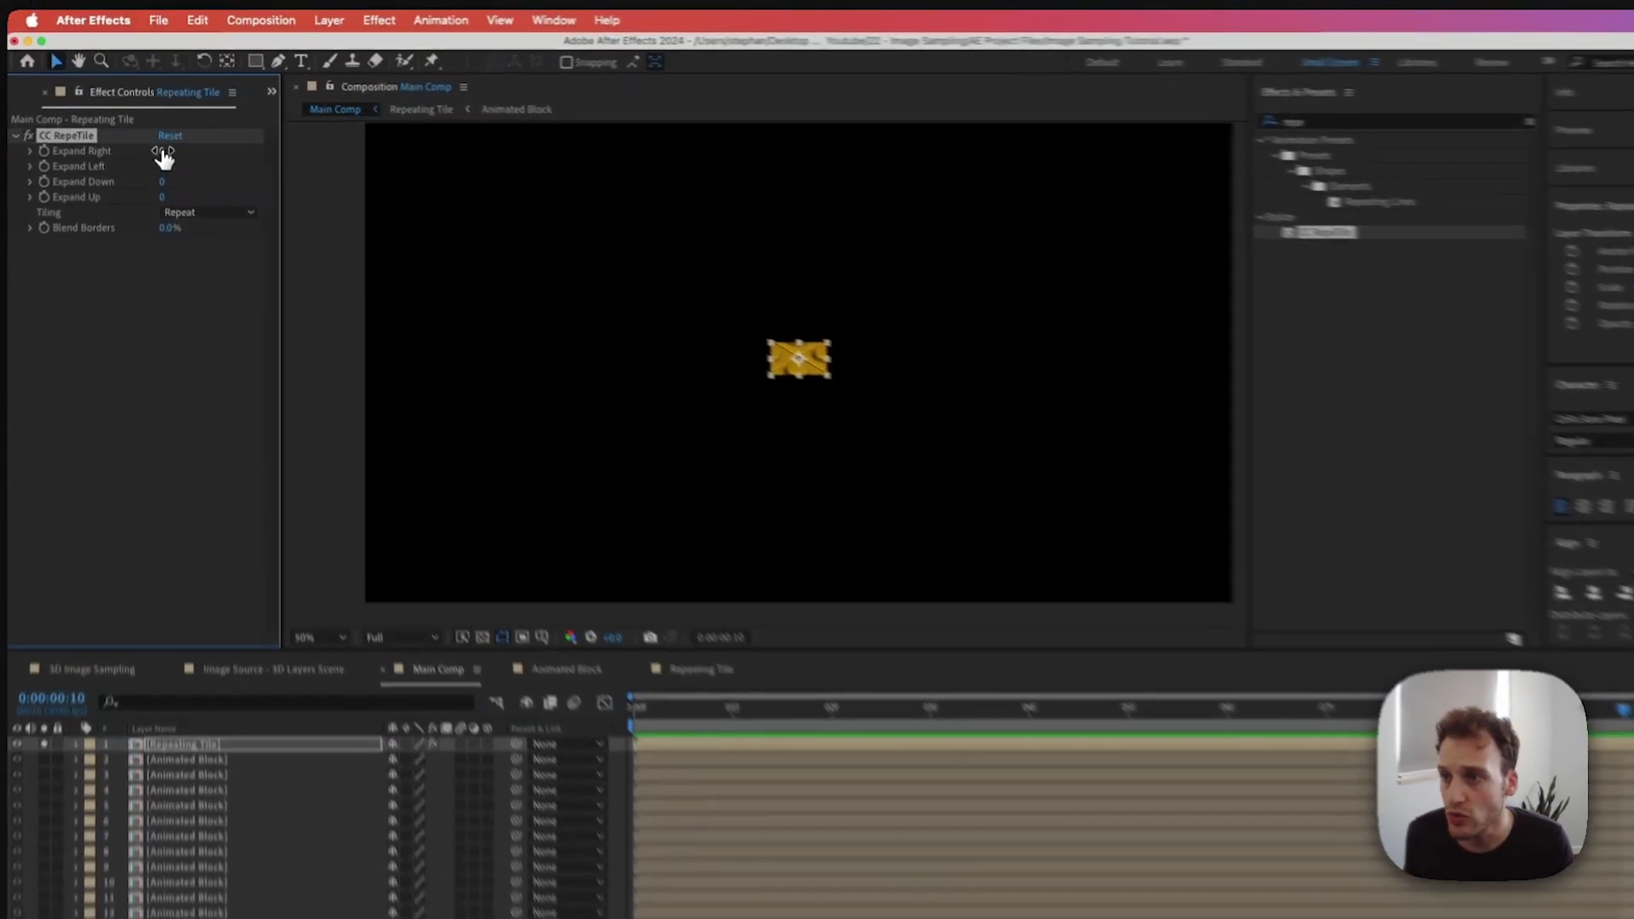
Fill the frame with the tile pattern by setting CC RepeTile's Expand Right to 1103, Left to 930, Down to 1330 and Up to 690
left_click_drag(165, 157, 1069, 166)
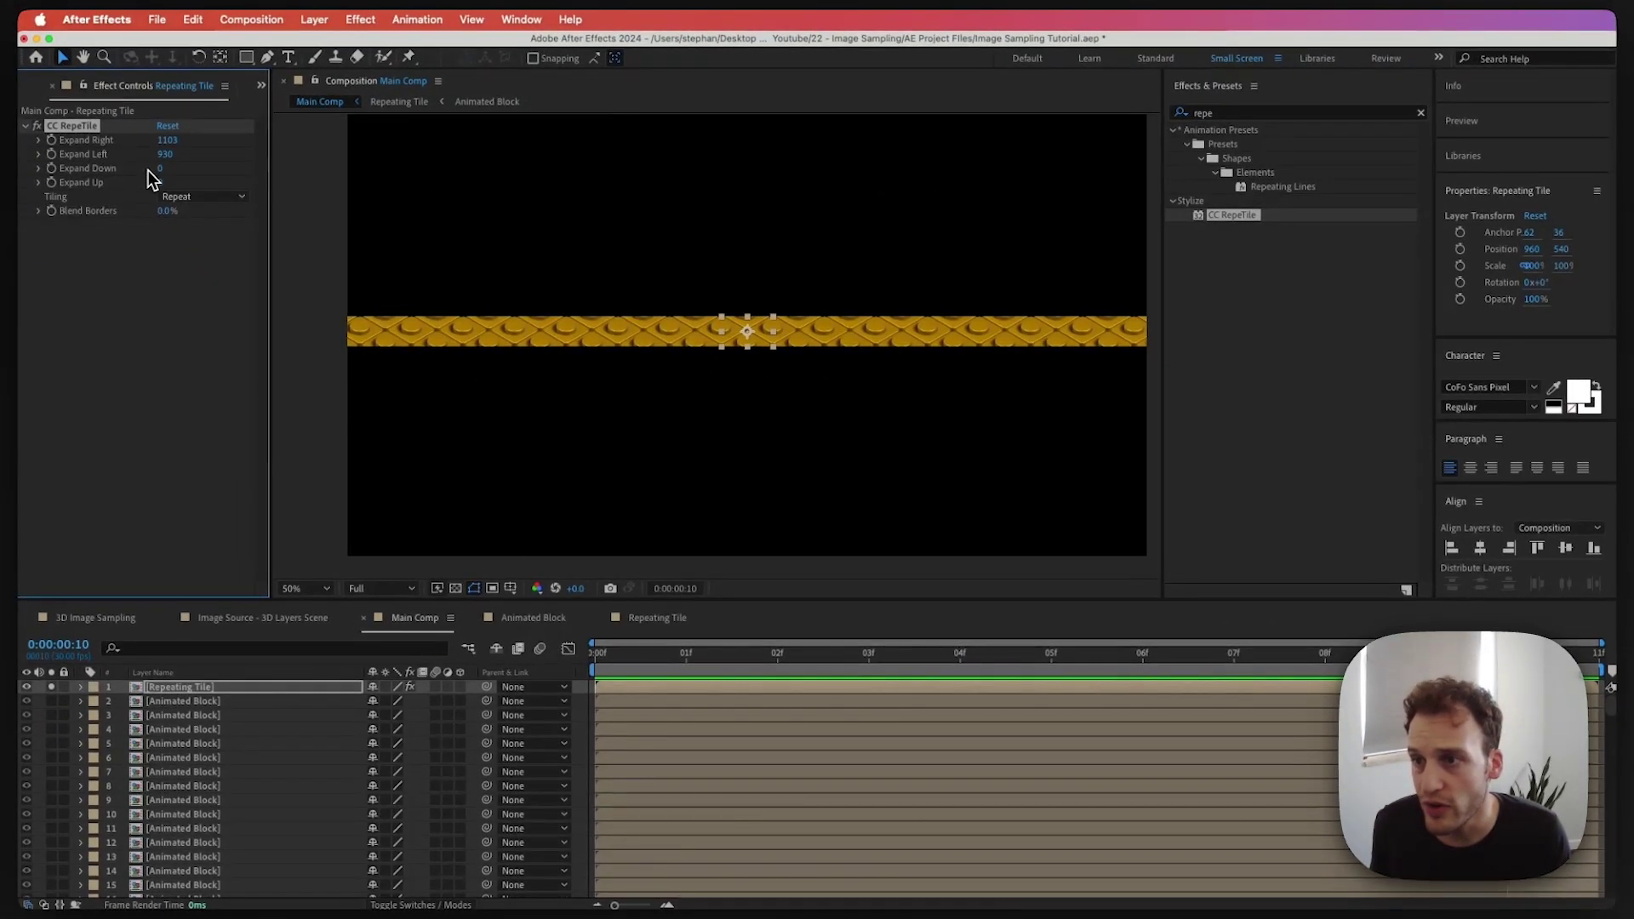
left_click_drag(160, 169, 1098, 183)
left_click_drag(168, 175, 245, 165)
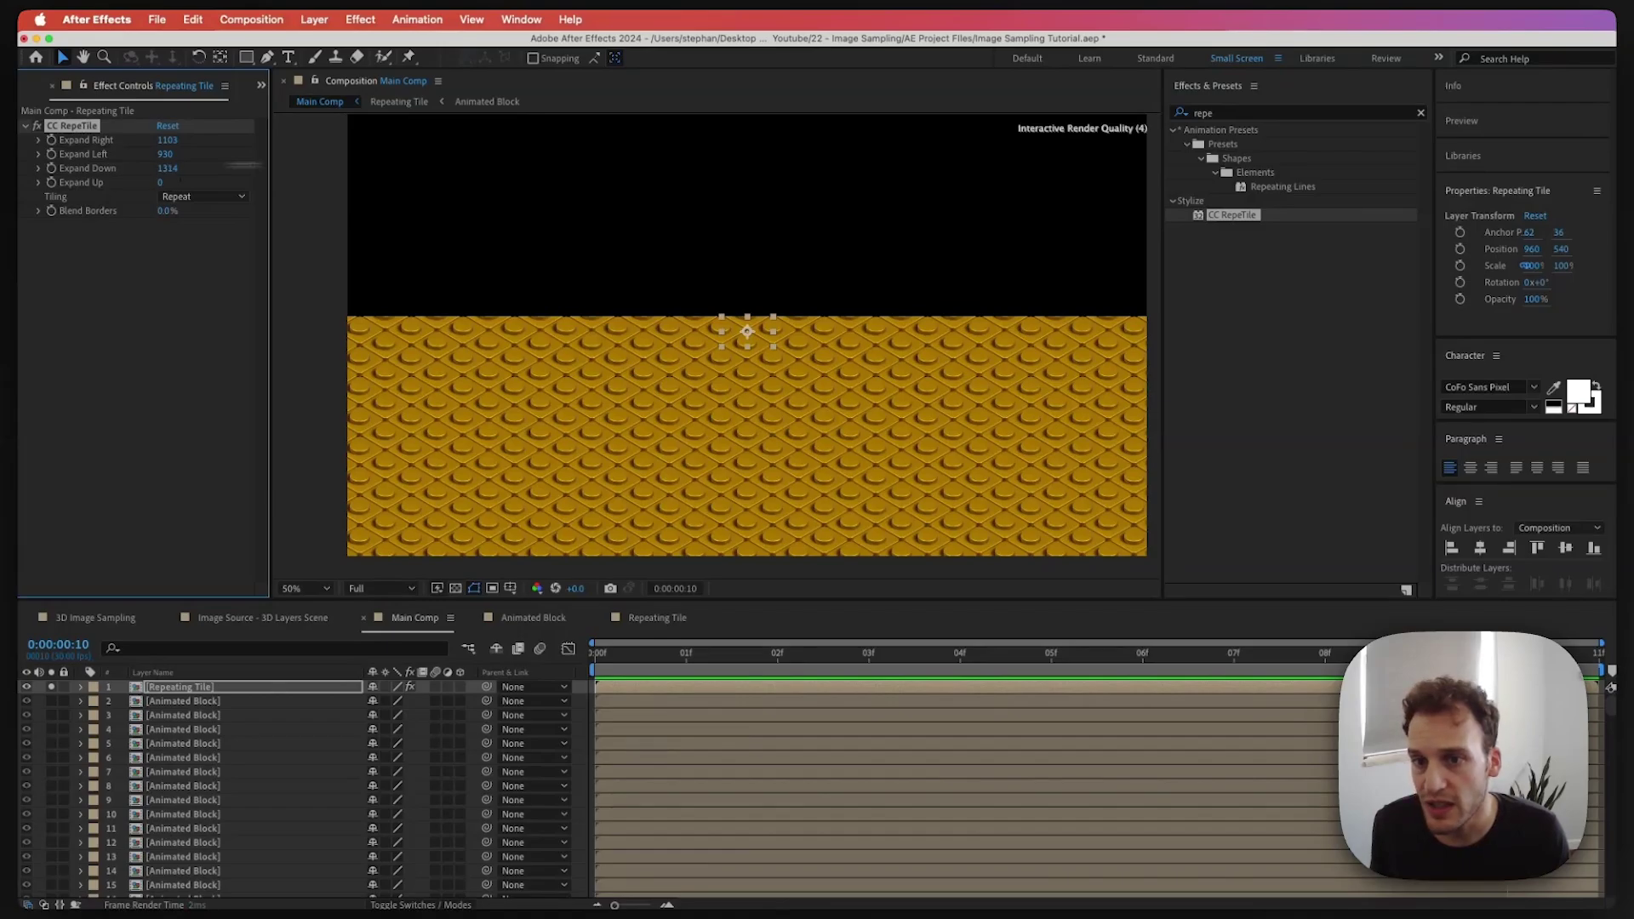
left_click_drag(160, 183, 734, 187)
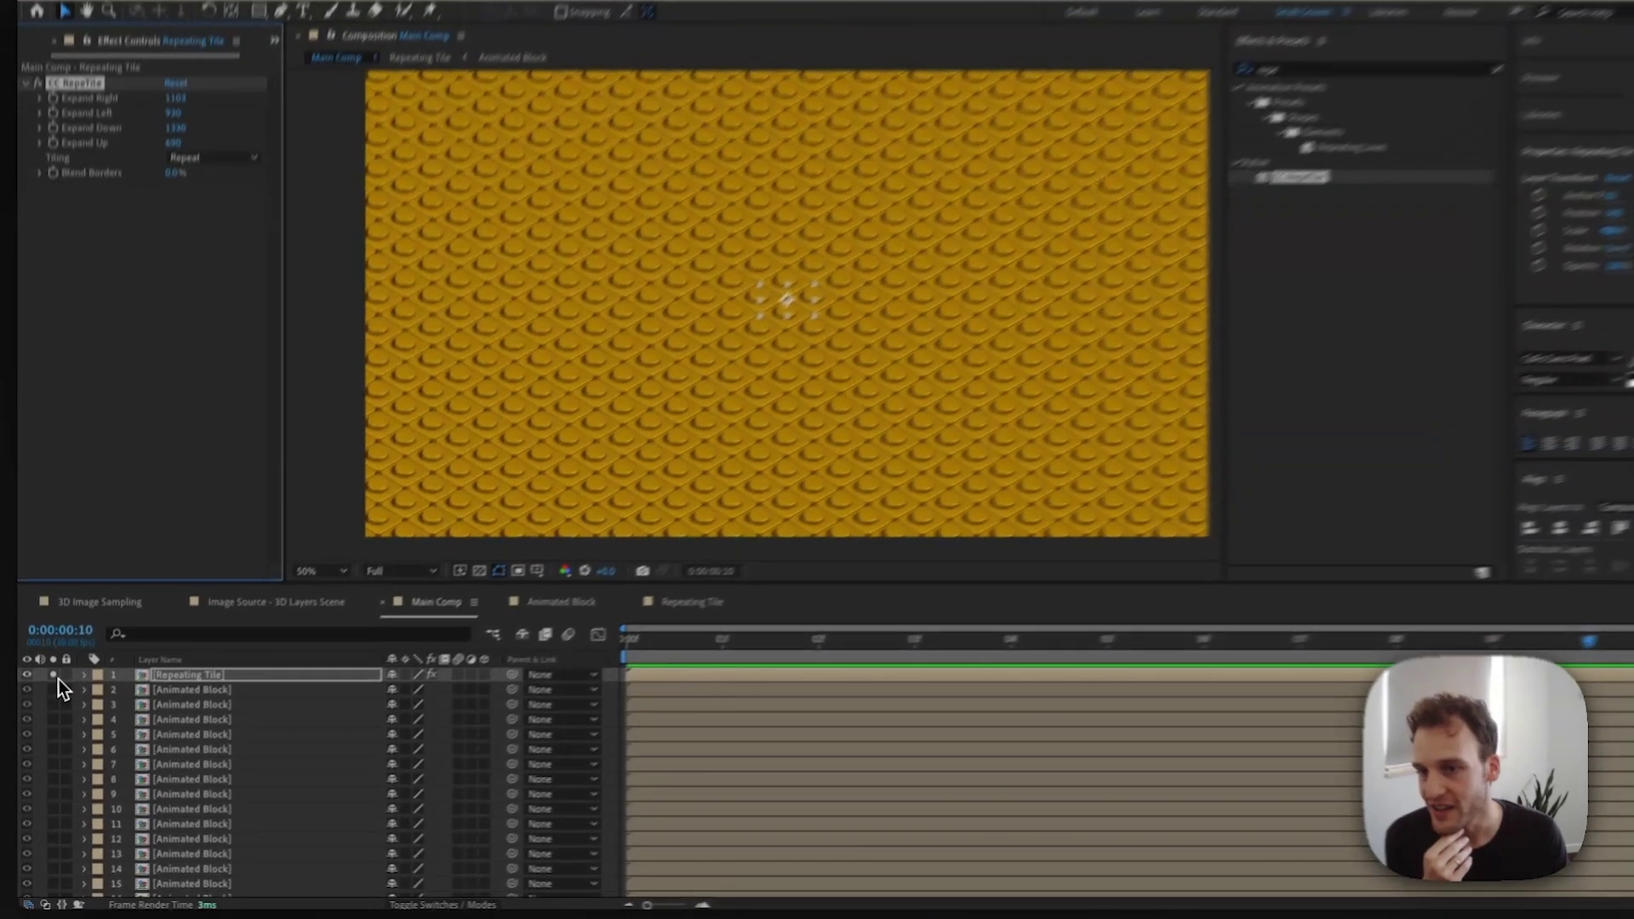
Turn off solo on the Repeating Tile layer and place it beneath all Animated Block layers, just above Effector
left_click(52, 687)
left_click_drag(104, 686, 191, 902)
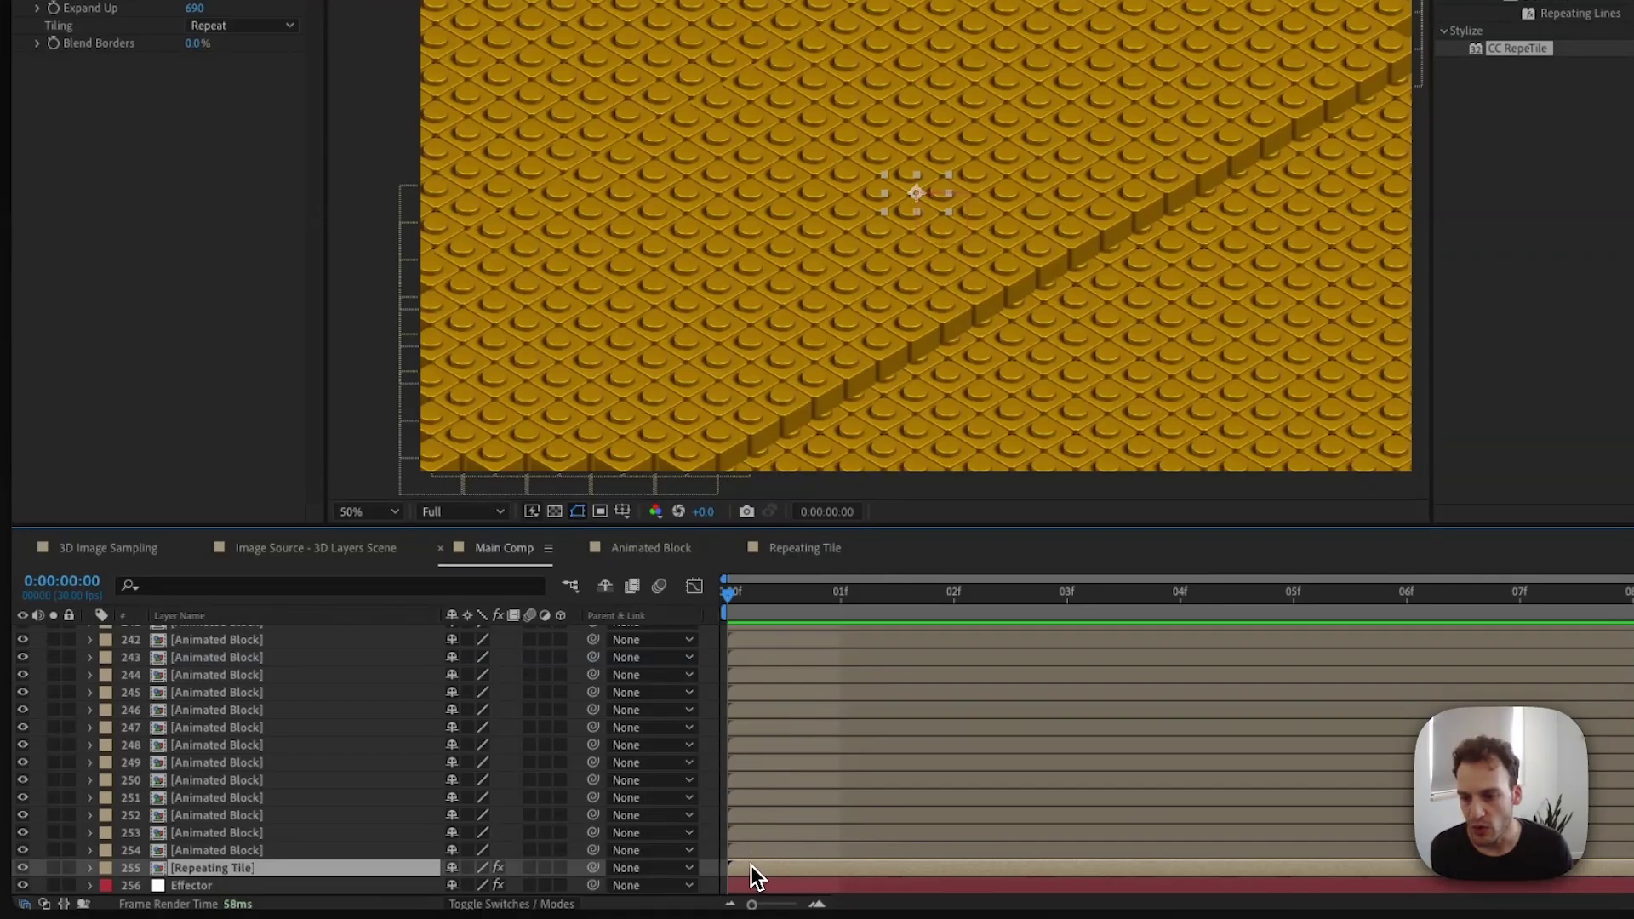
Freeze the Repeating Tile layer at frame 0:00:00:00 and move it to position 950, 548 to align its pattern with the blocks
right_click(211, 871)
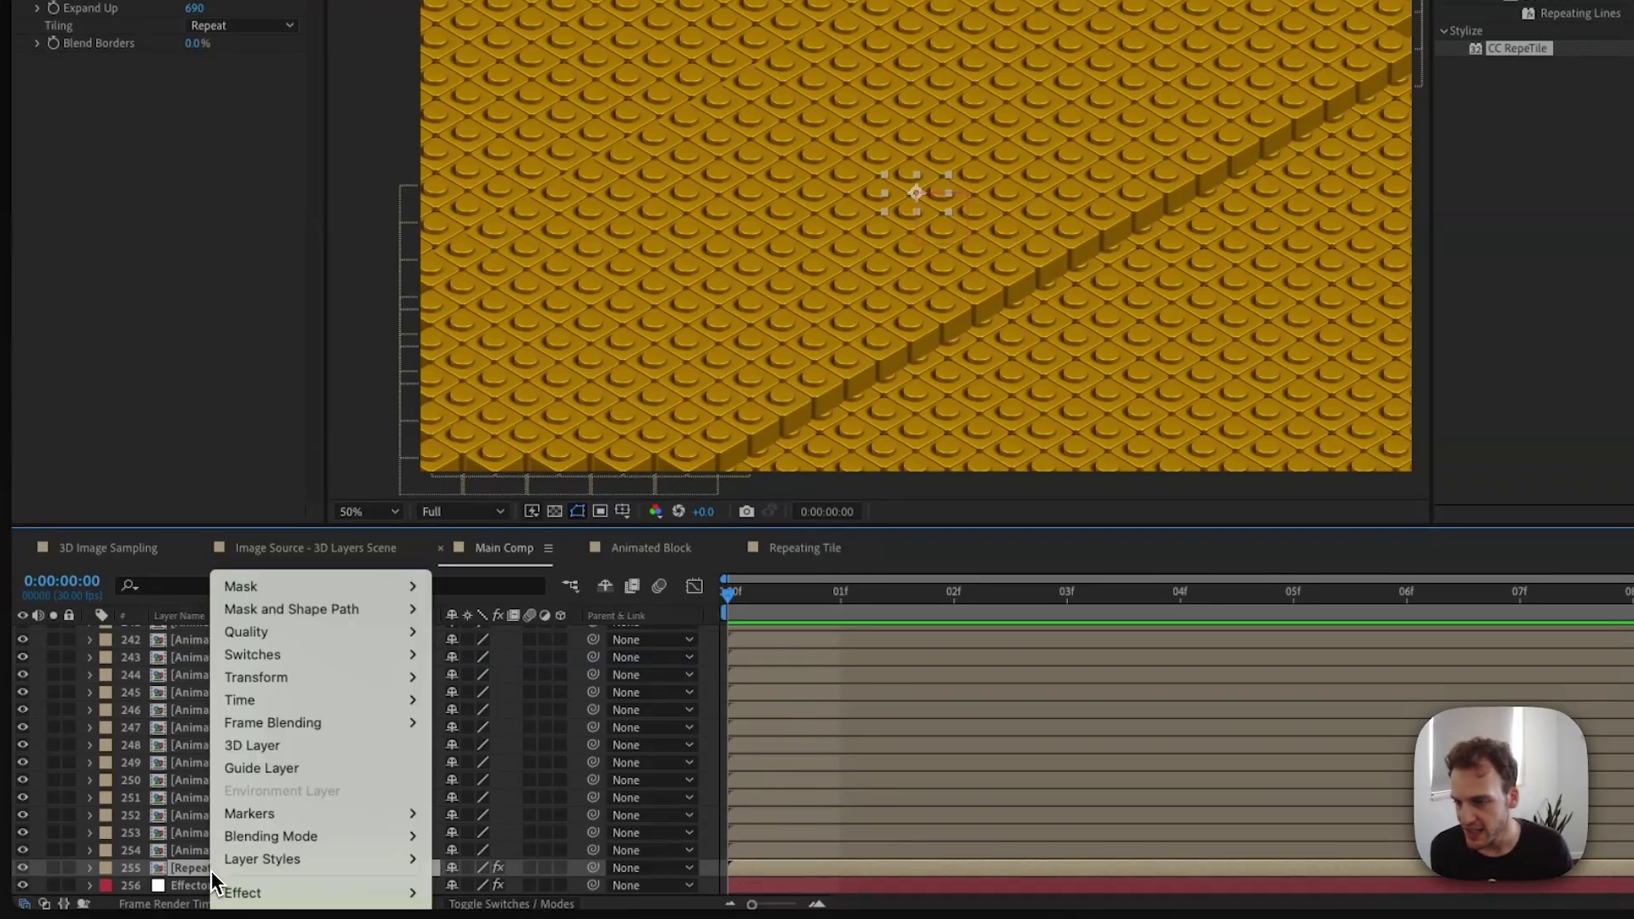
mouse_move(290, 697)
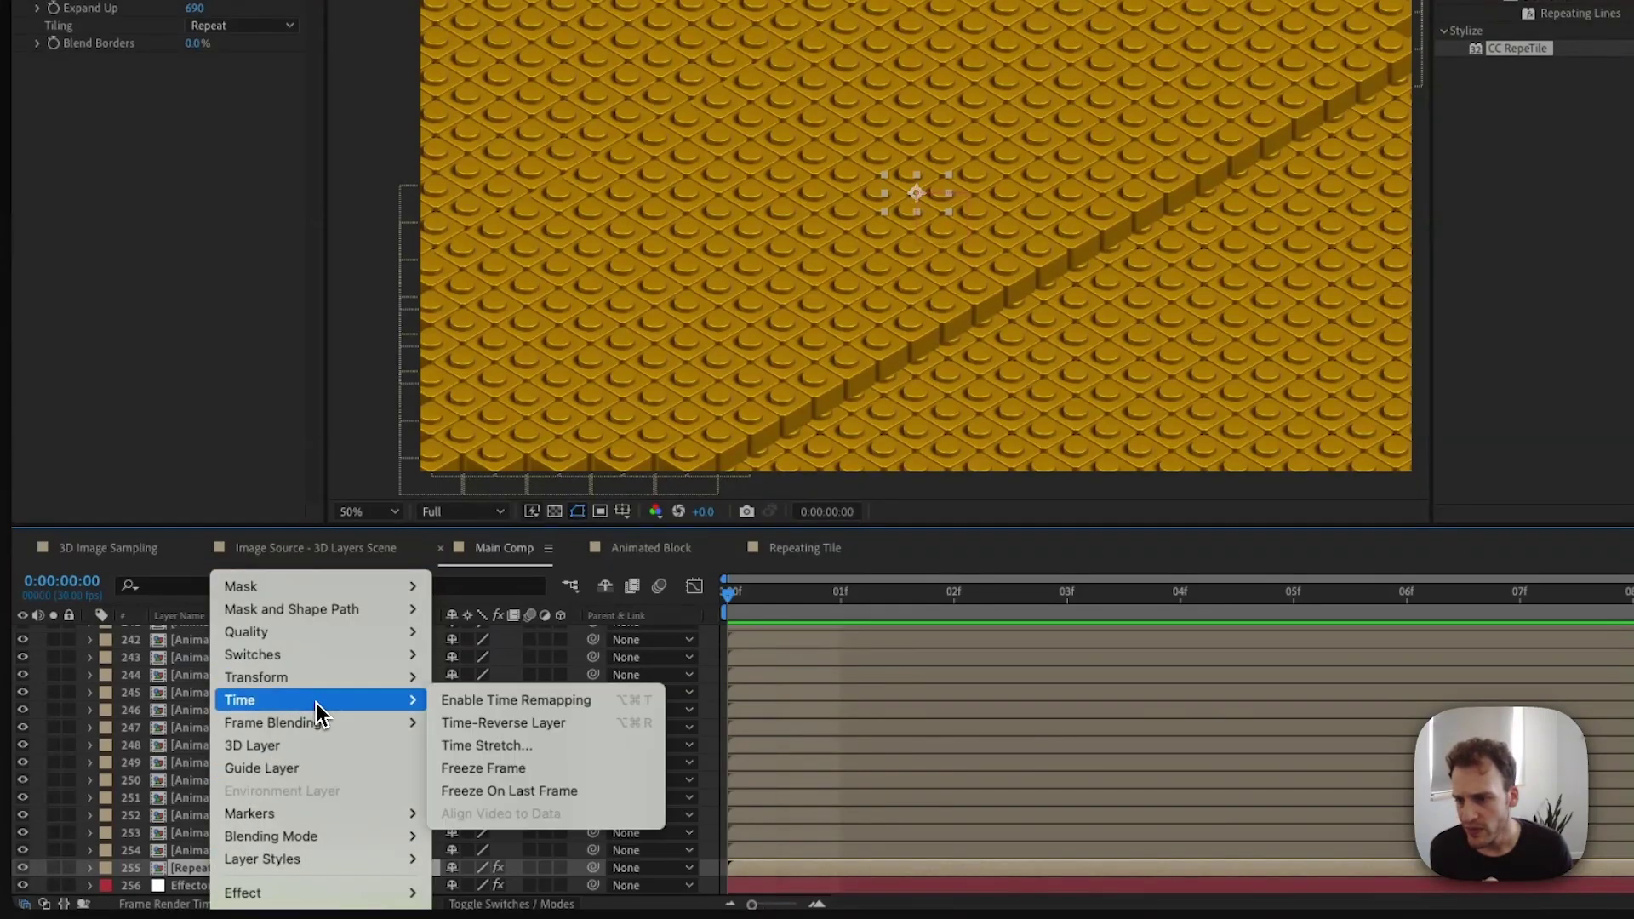
left_click(492, 769)
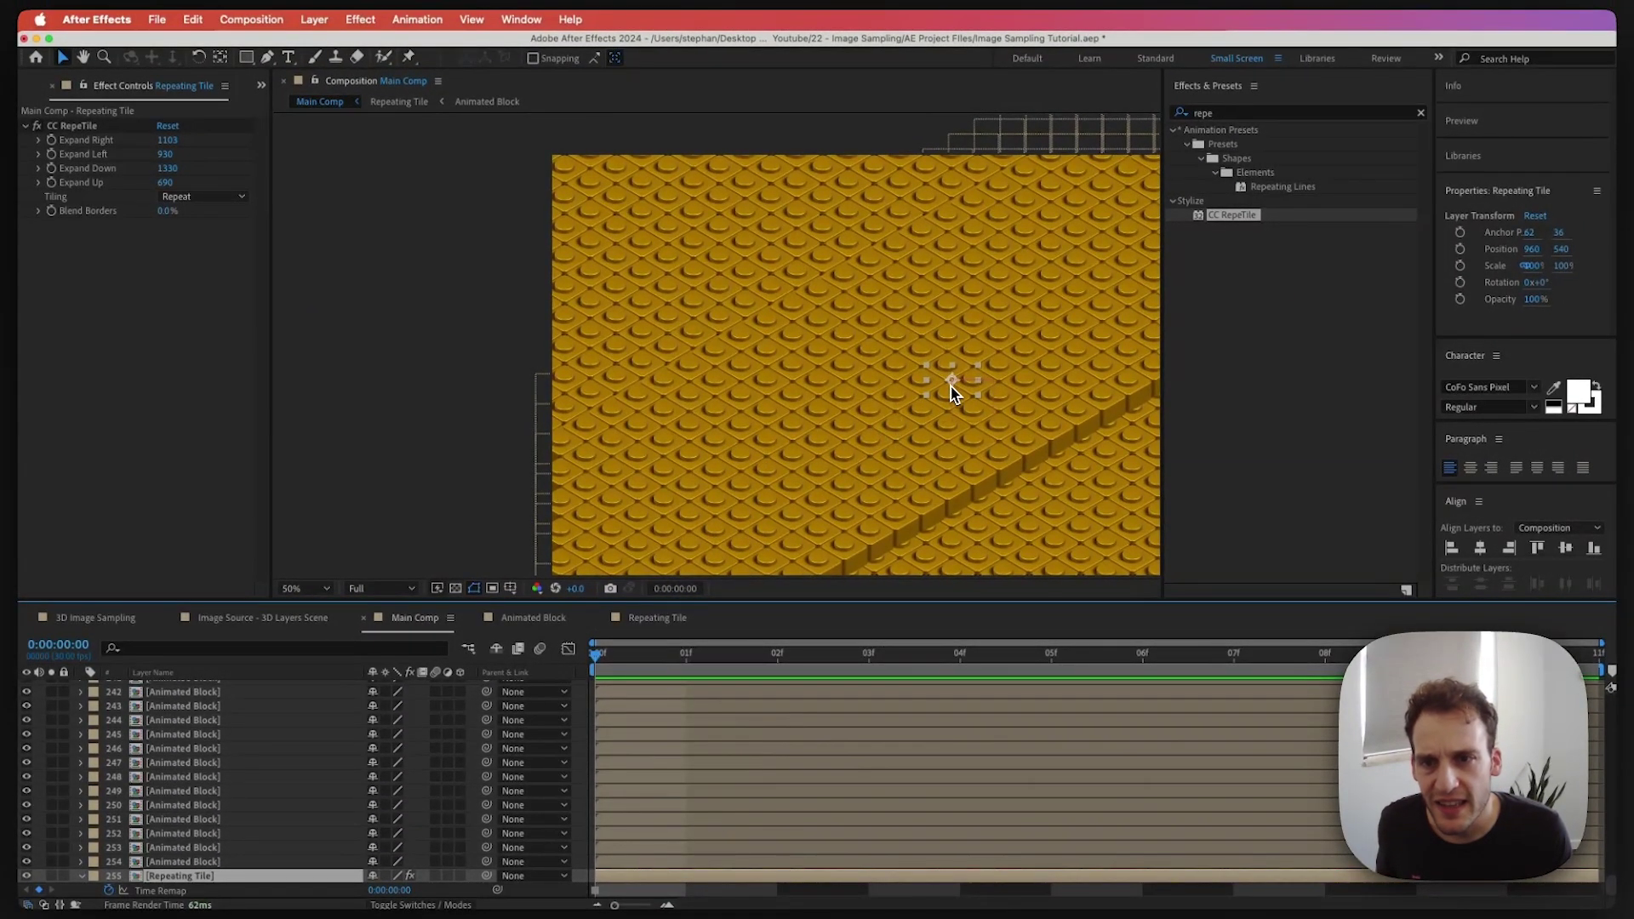
left_click_drag(950, 388, 942, 379)
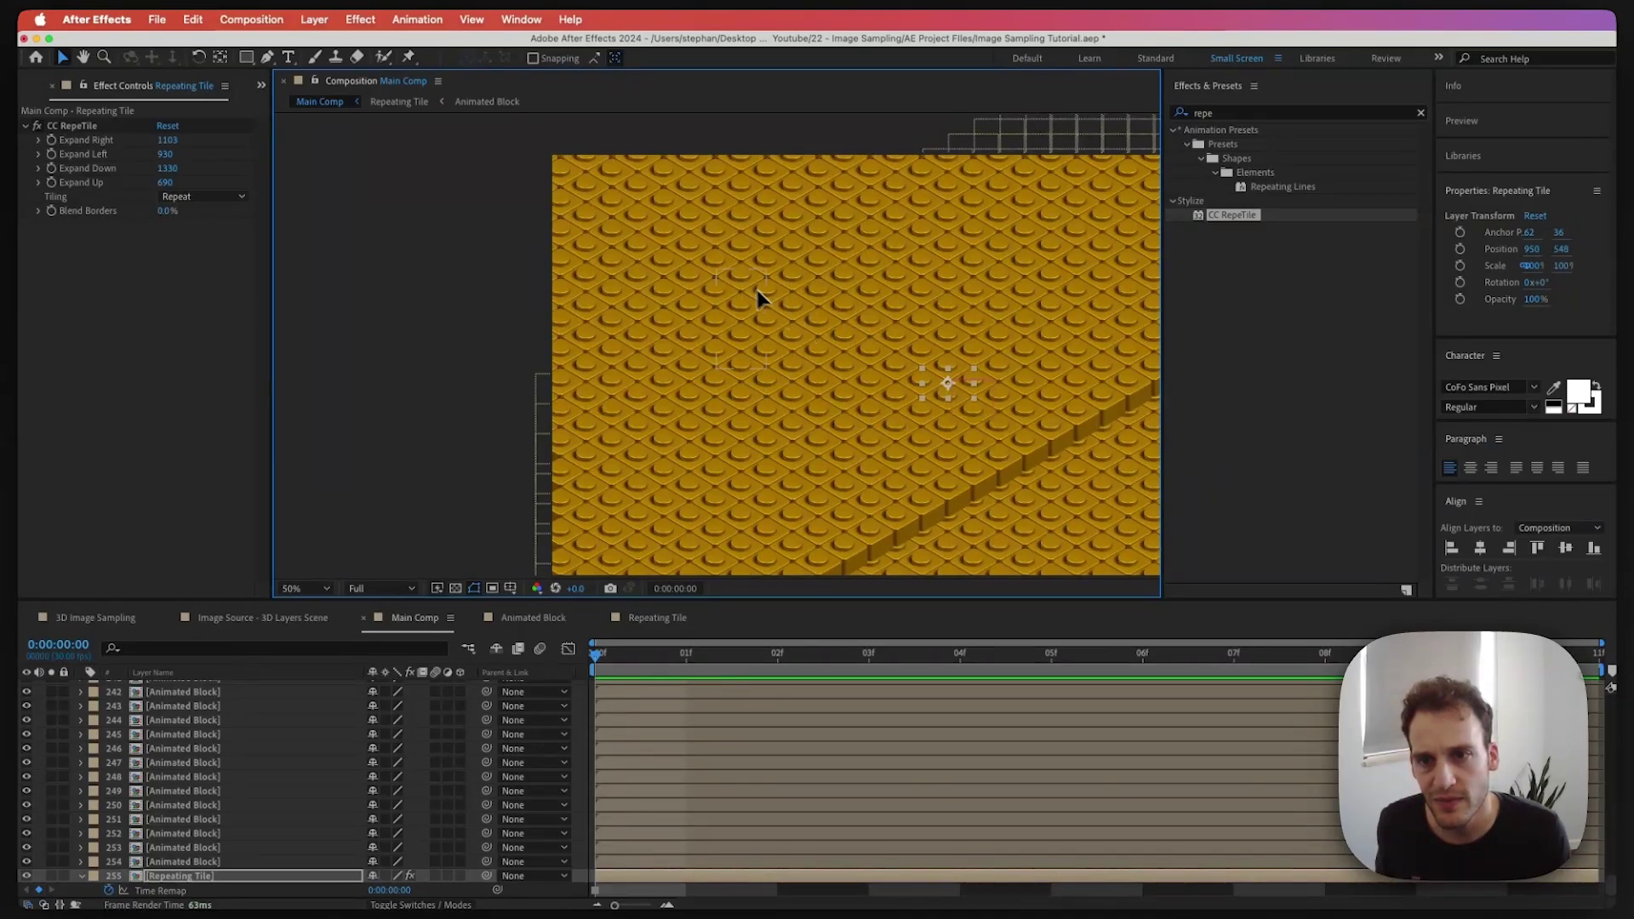
Create a composition-sized black solid layer named "Tile Matte 1"
key("comma")
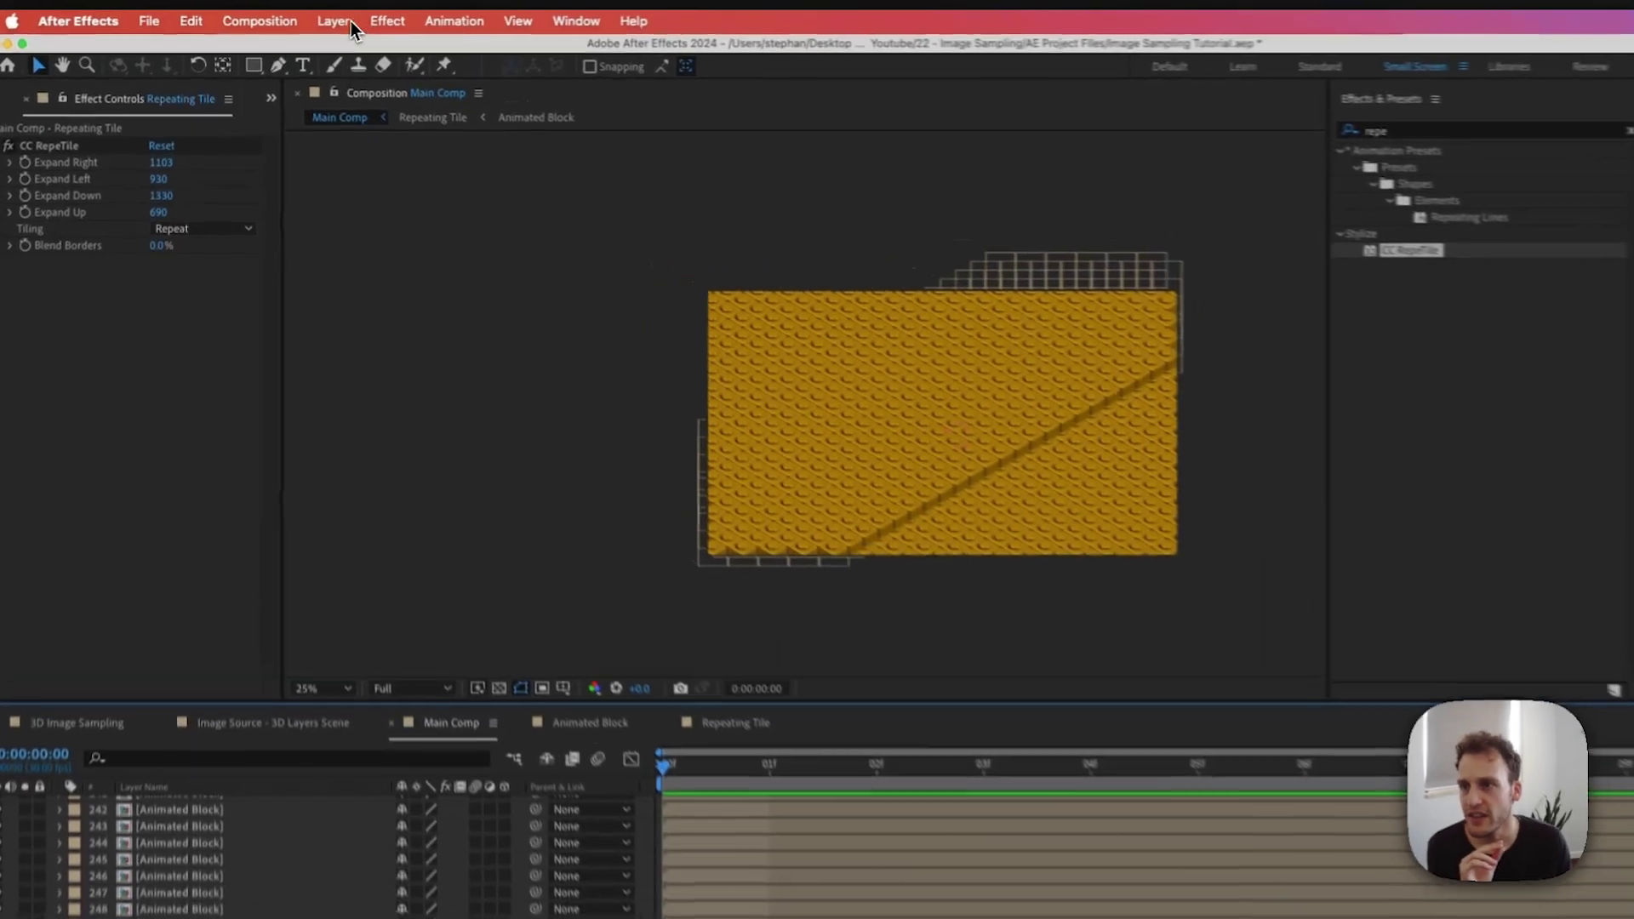
left_click(315, 18)
mouse_move(354, 48)
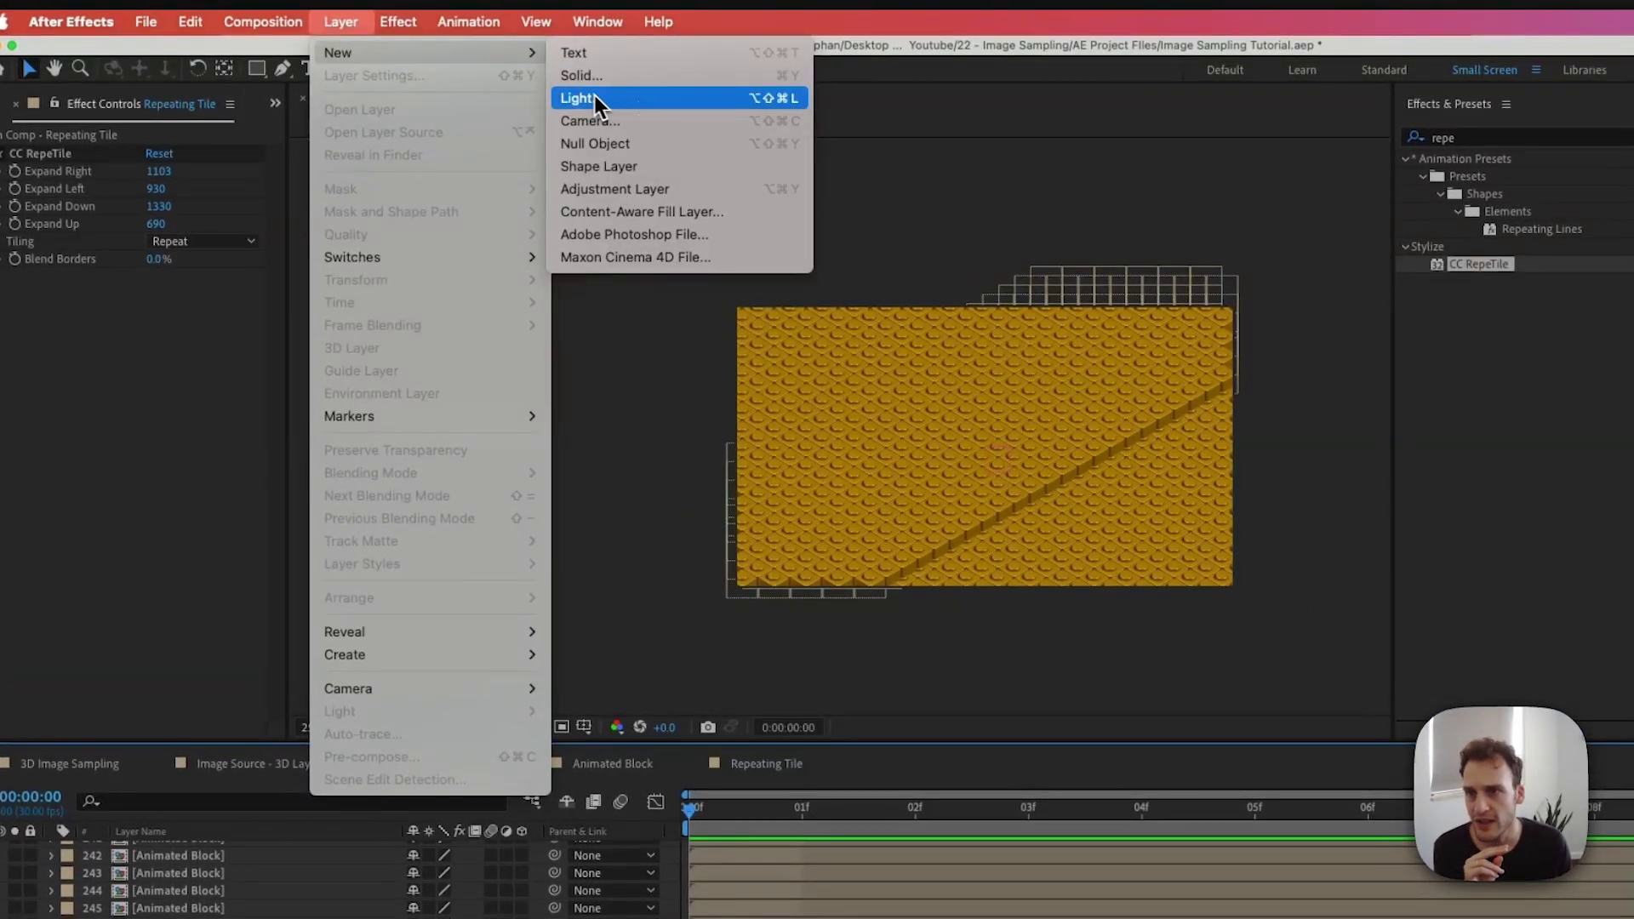
left_click(581, 76)
key("BackSpace")
type("T")
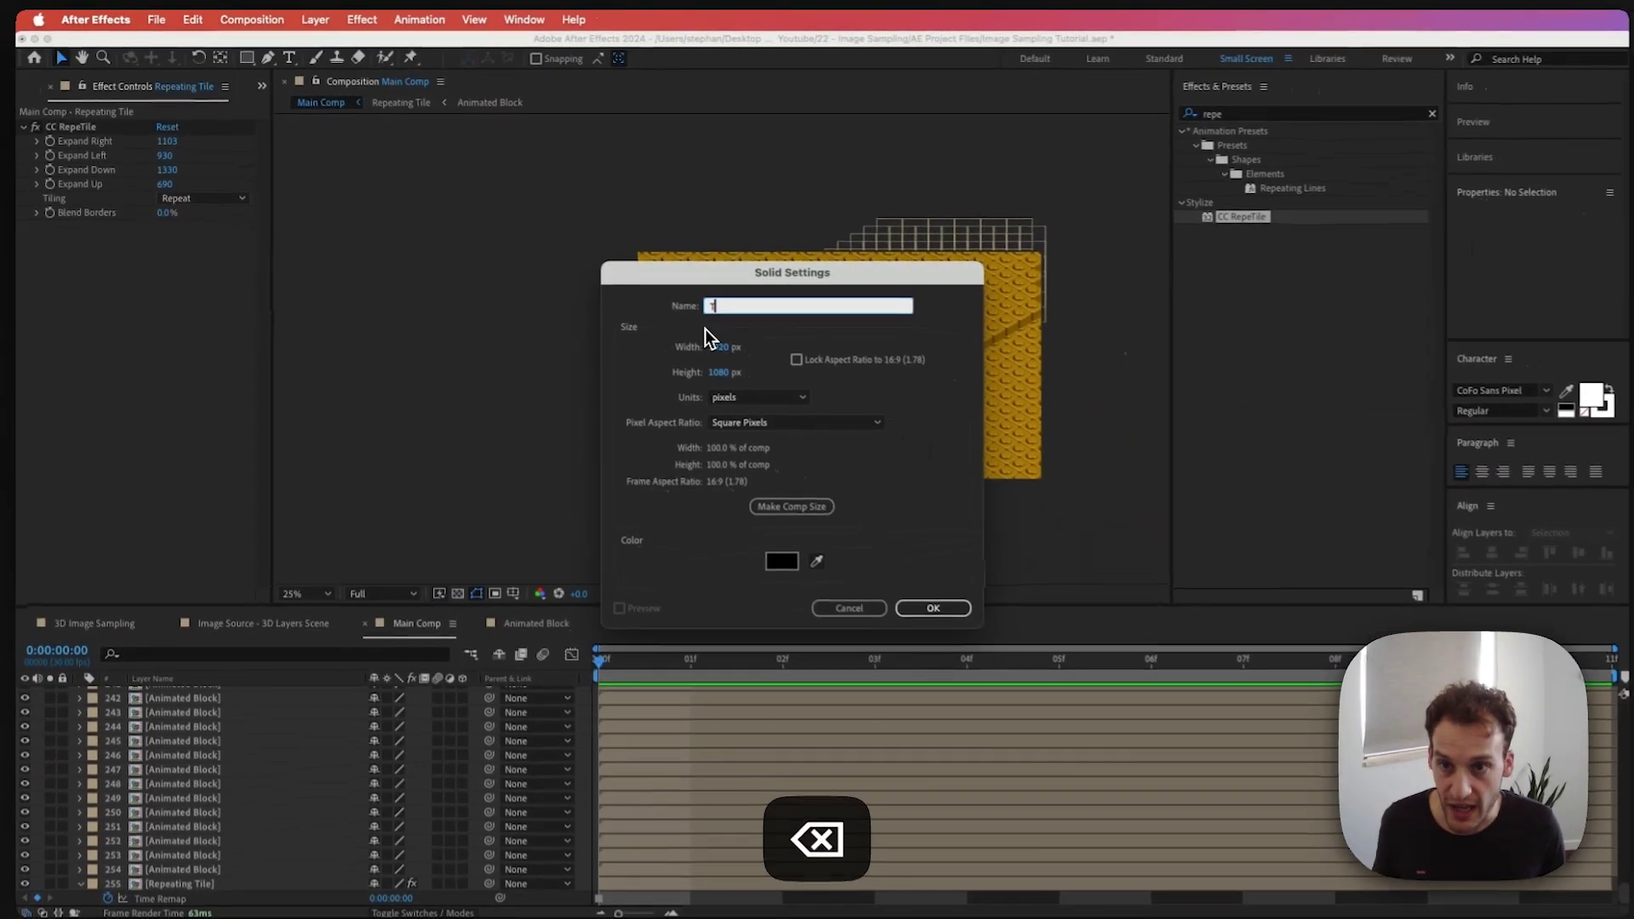
type("ile Matte 1")
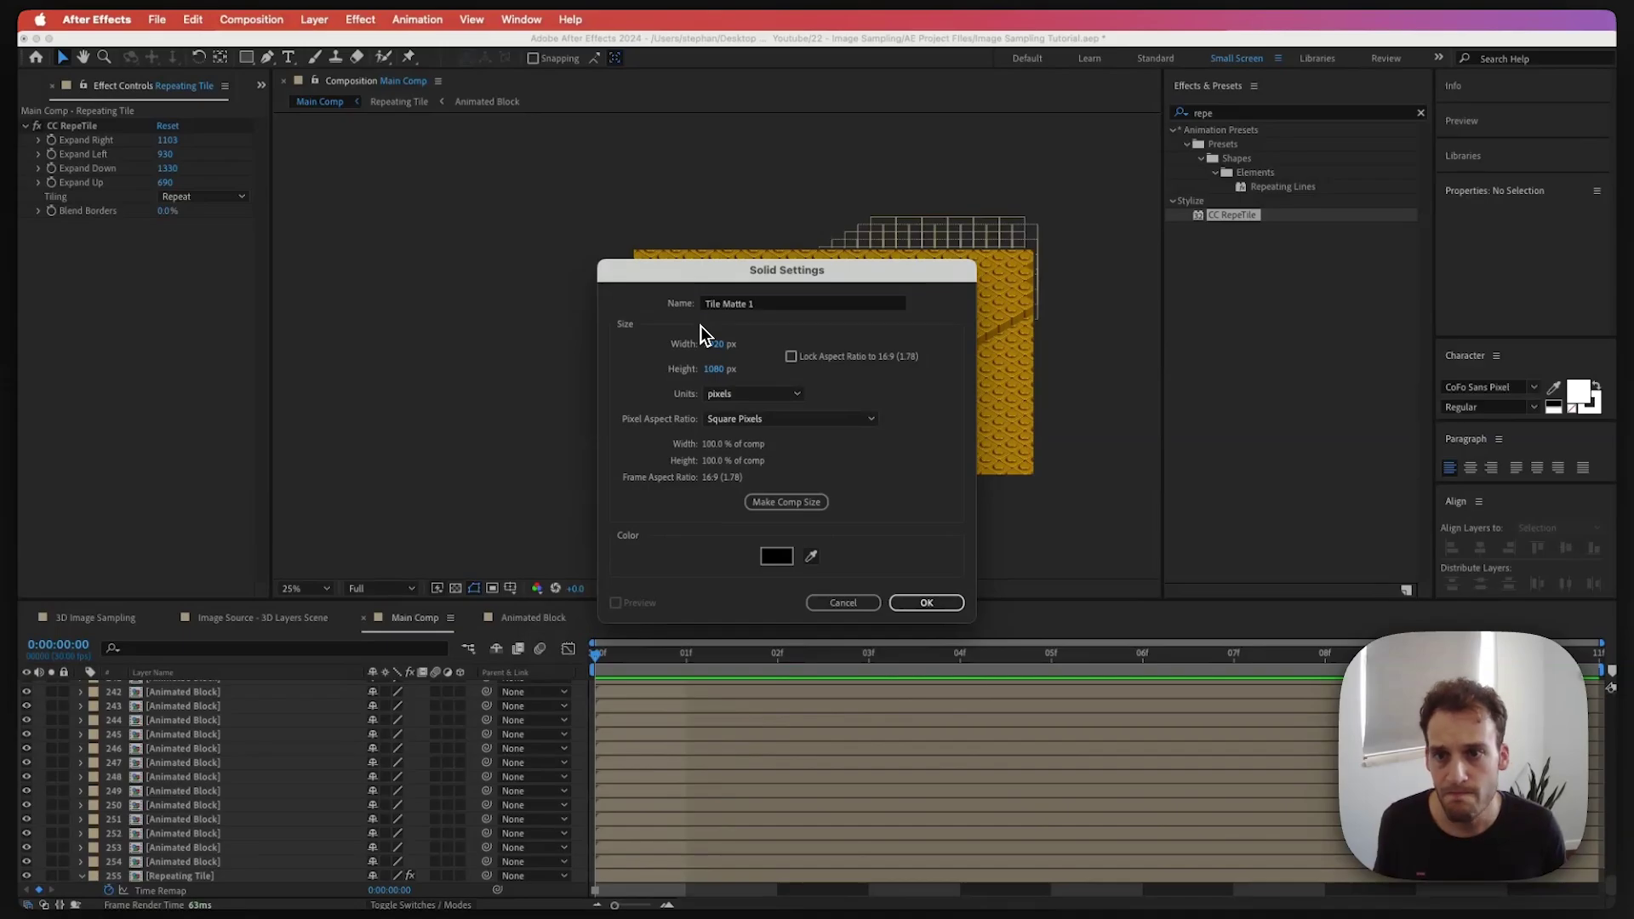
key("Return")
Hide the Tile Matte 1 layer and start a Pen mask on it with an edge along the upper line of the diagonal seam
left_click(27, 688)
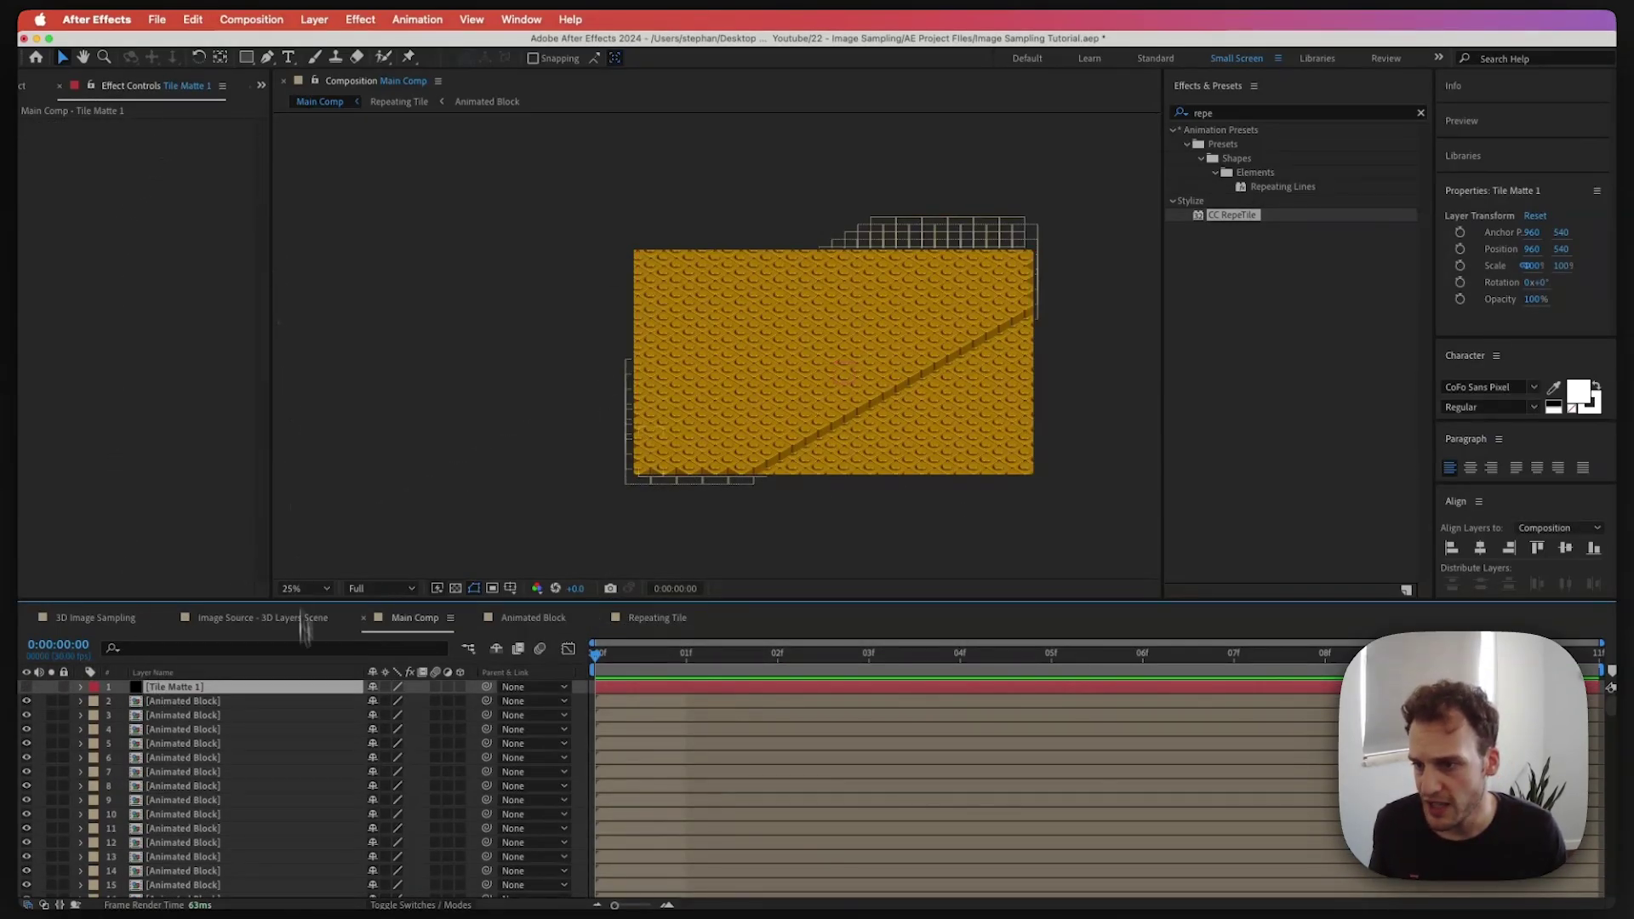
left_click(269, 59)
scroll(698, 431, "up", 2)
left_click_drag(679, 461, 690, 119)
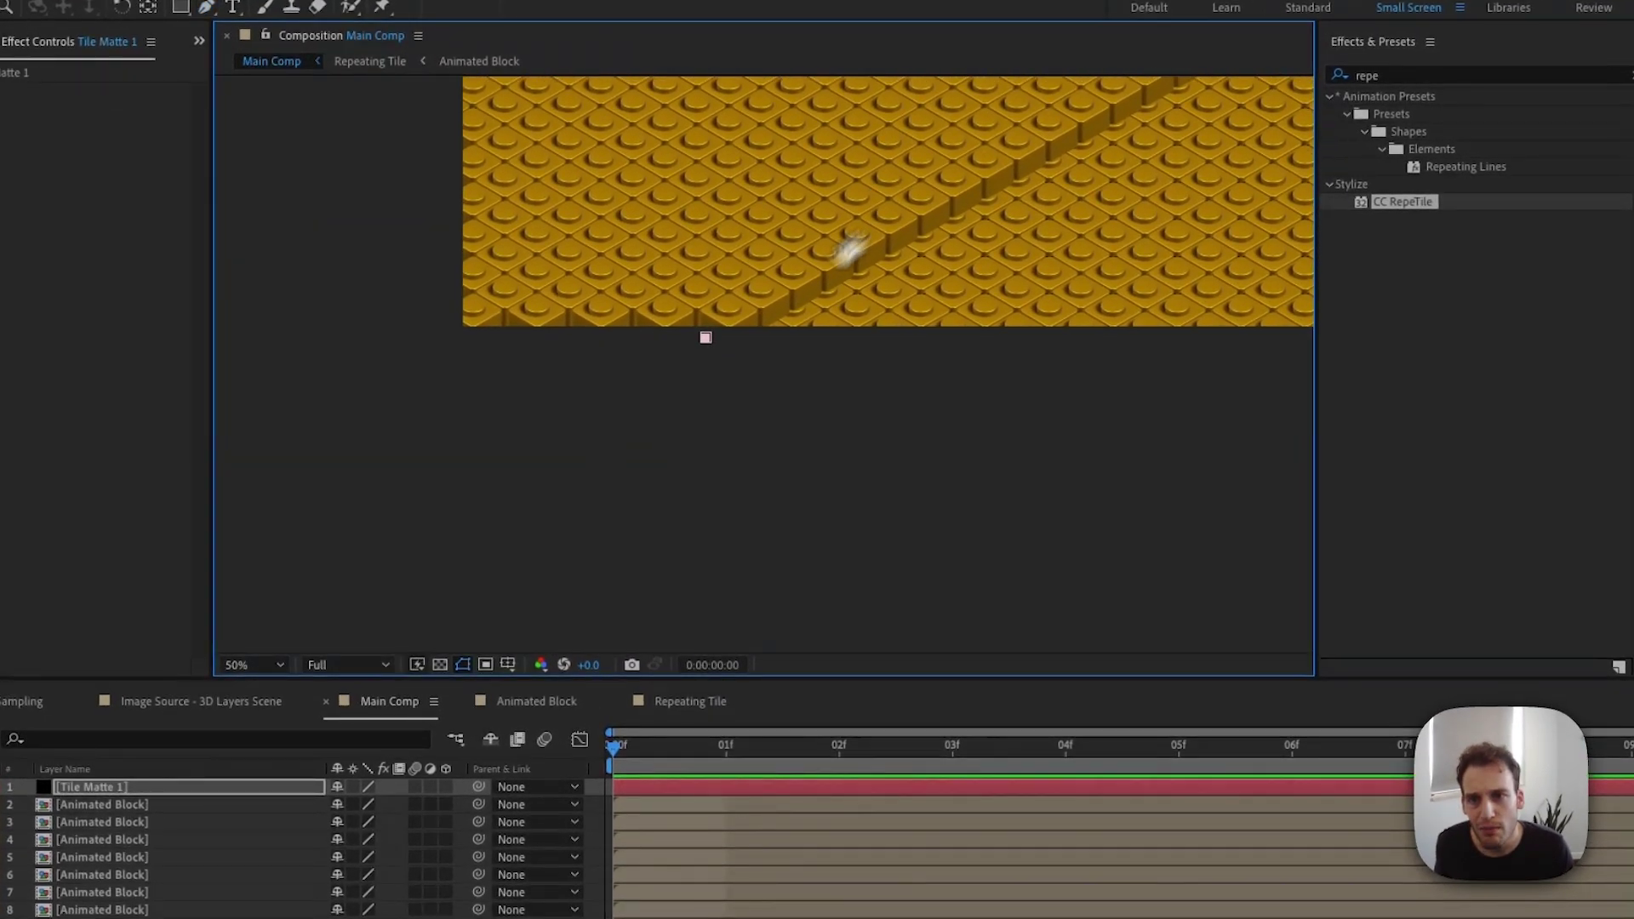
left_click_drag(849, 251, 406, 710)
left_click(996, 349)
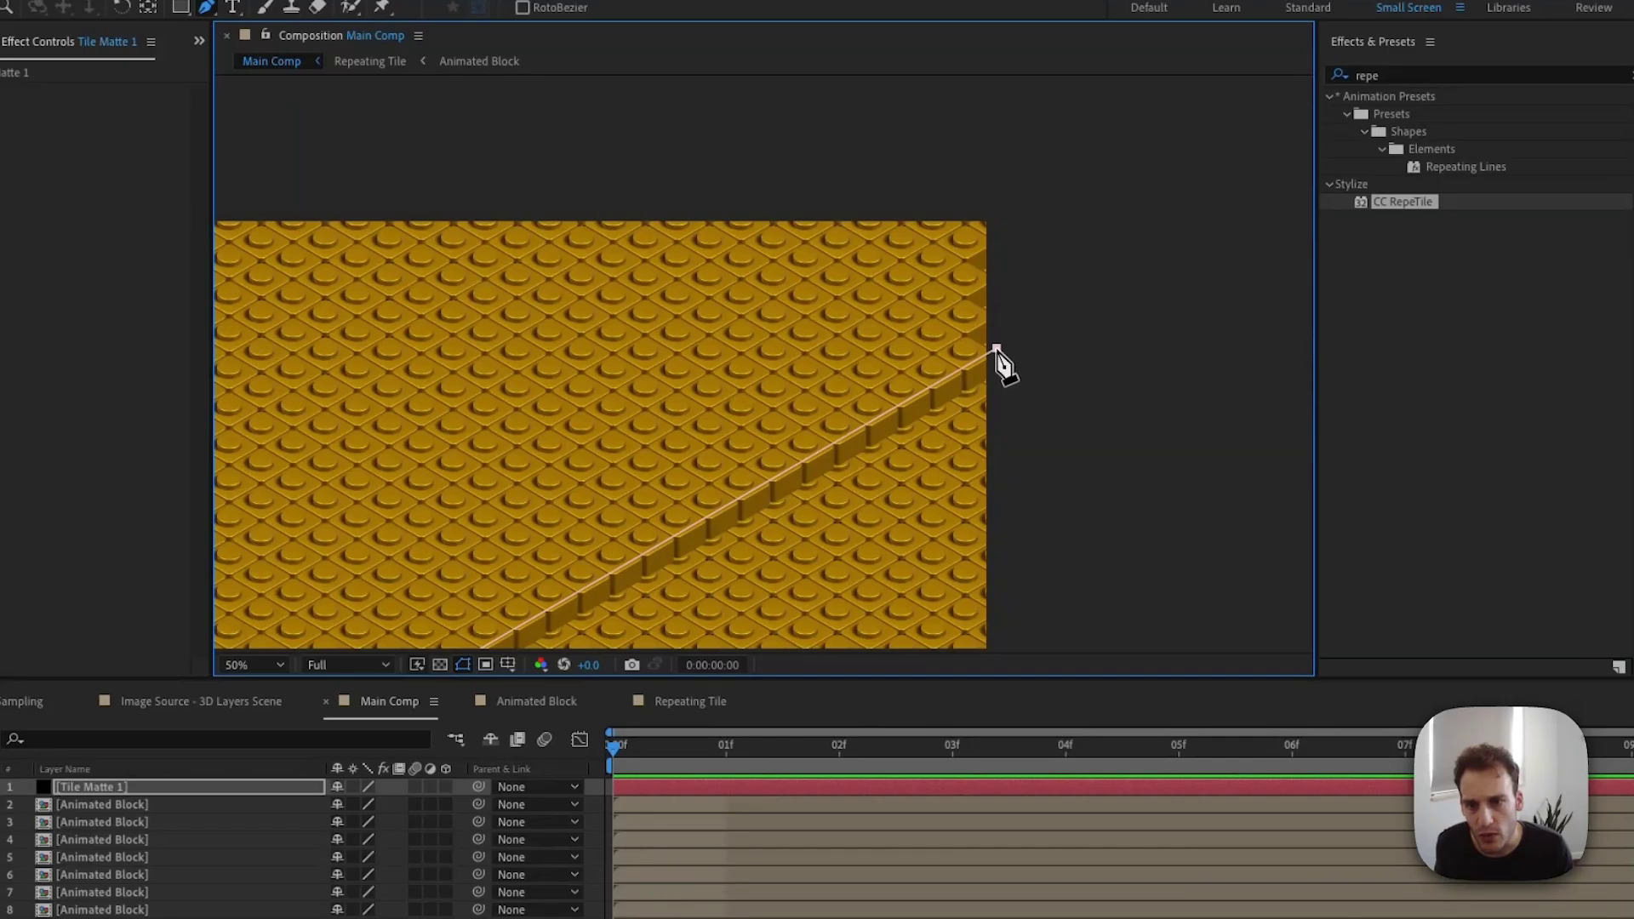
Close the mask around the area below the diagonal seam, with points outside the frame's lower-right corner, and show Tile Matte 1 again
left_click_drag(920, 423, 864, 187)
left_click_drag(789, 317, 407, 637)
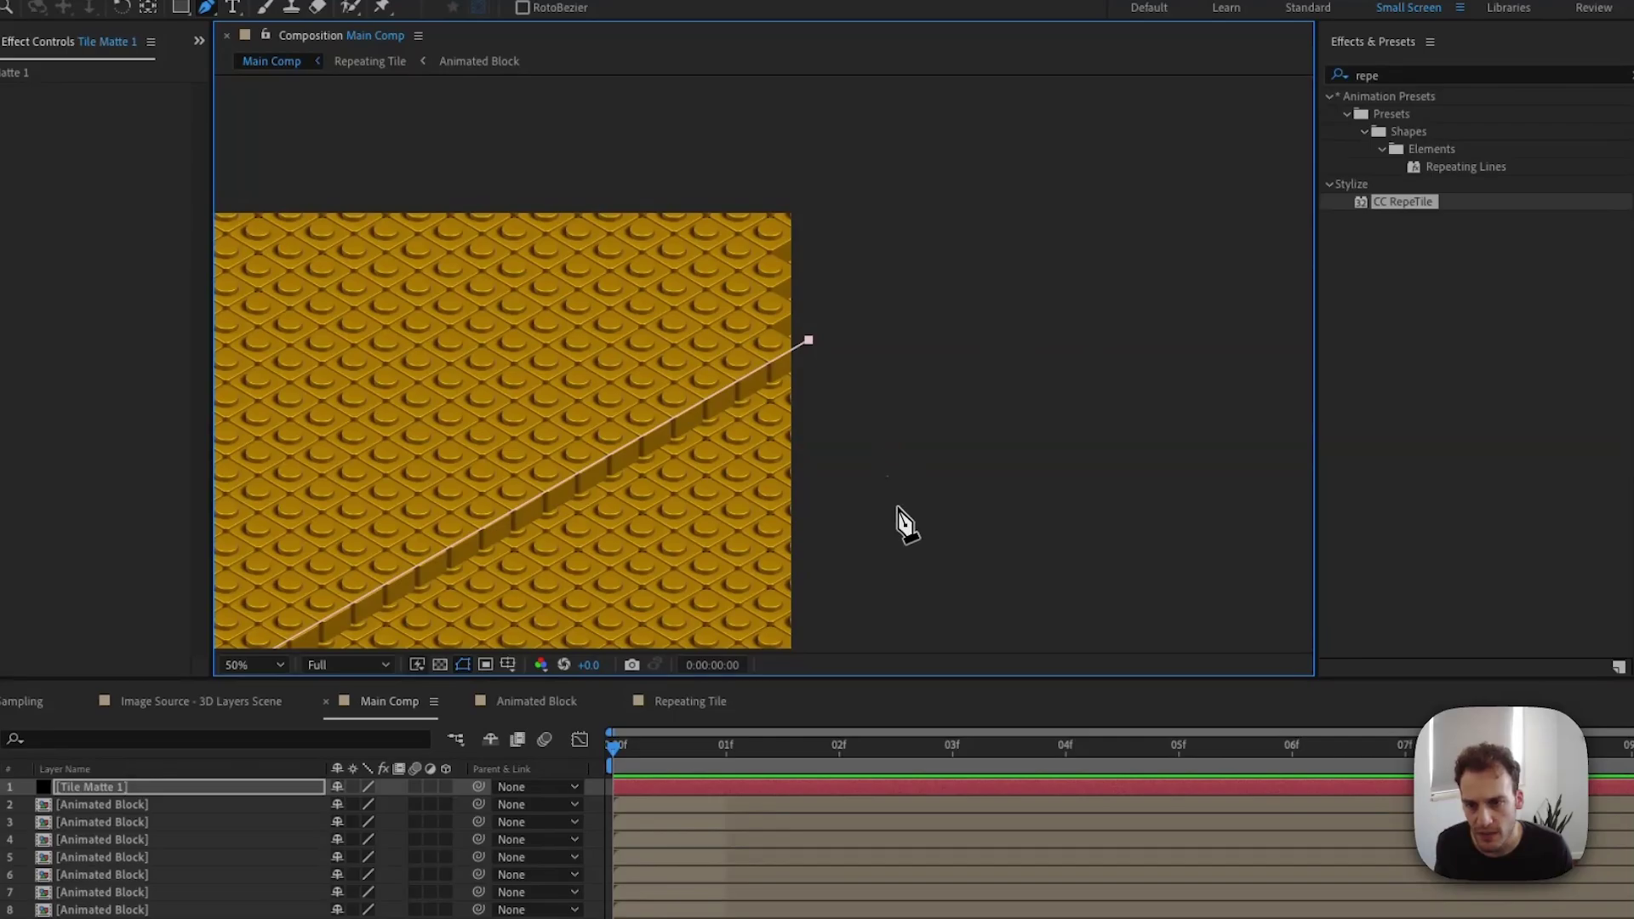
left_click(904, 541)
left_click_drag(878, 545, 967, 75)
left_click(997, 406)
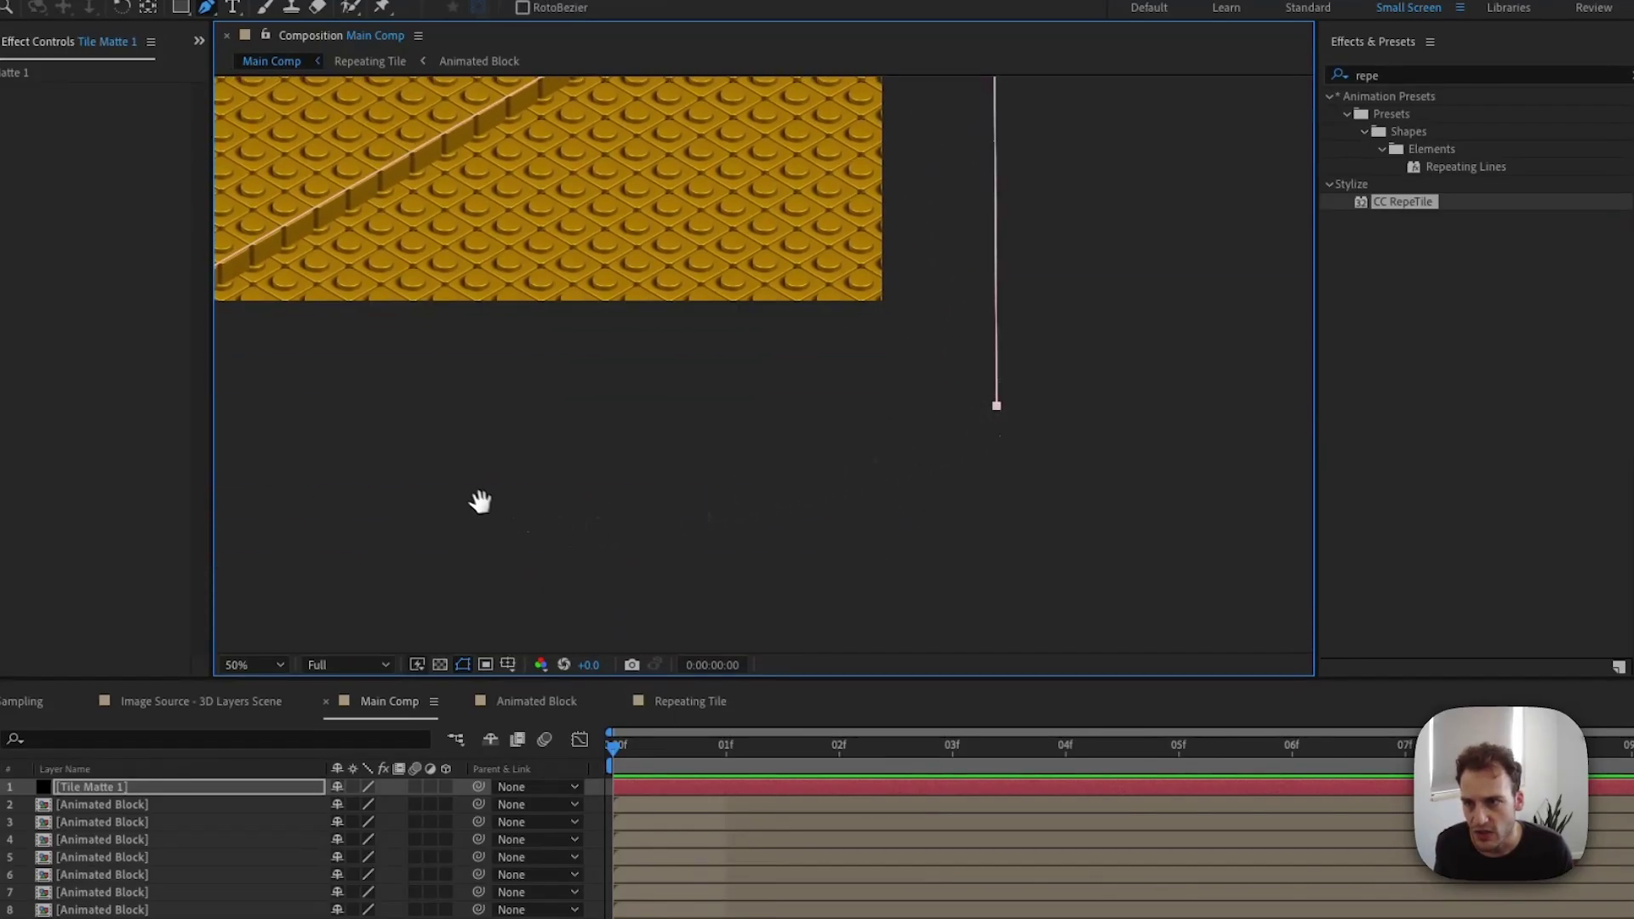
left_click_drag(480, 501, 981, 485)
left_click(713, 301)
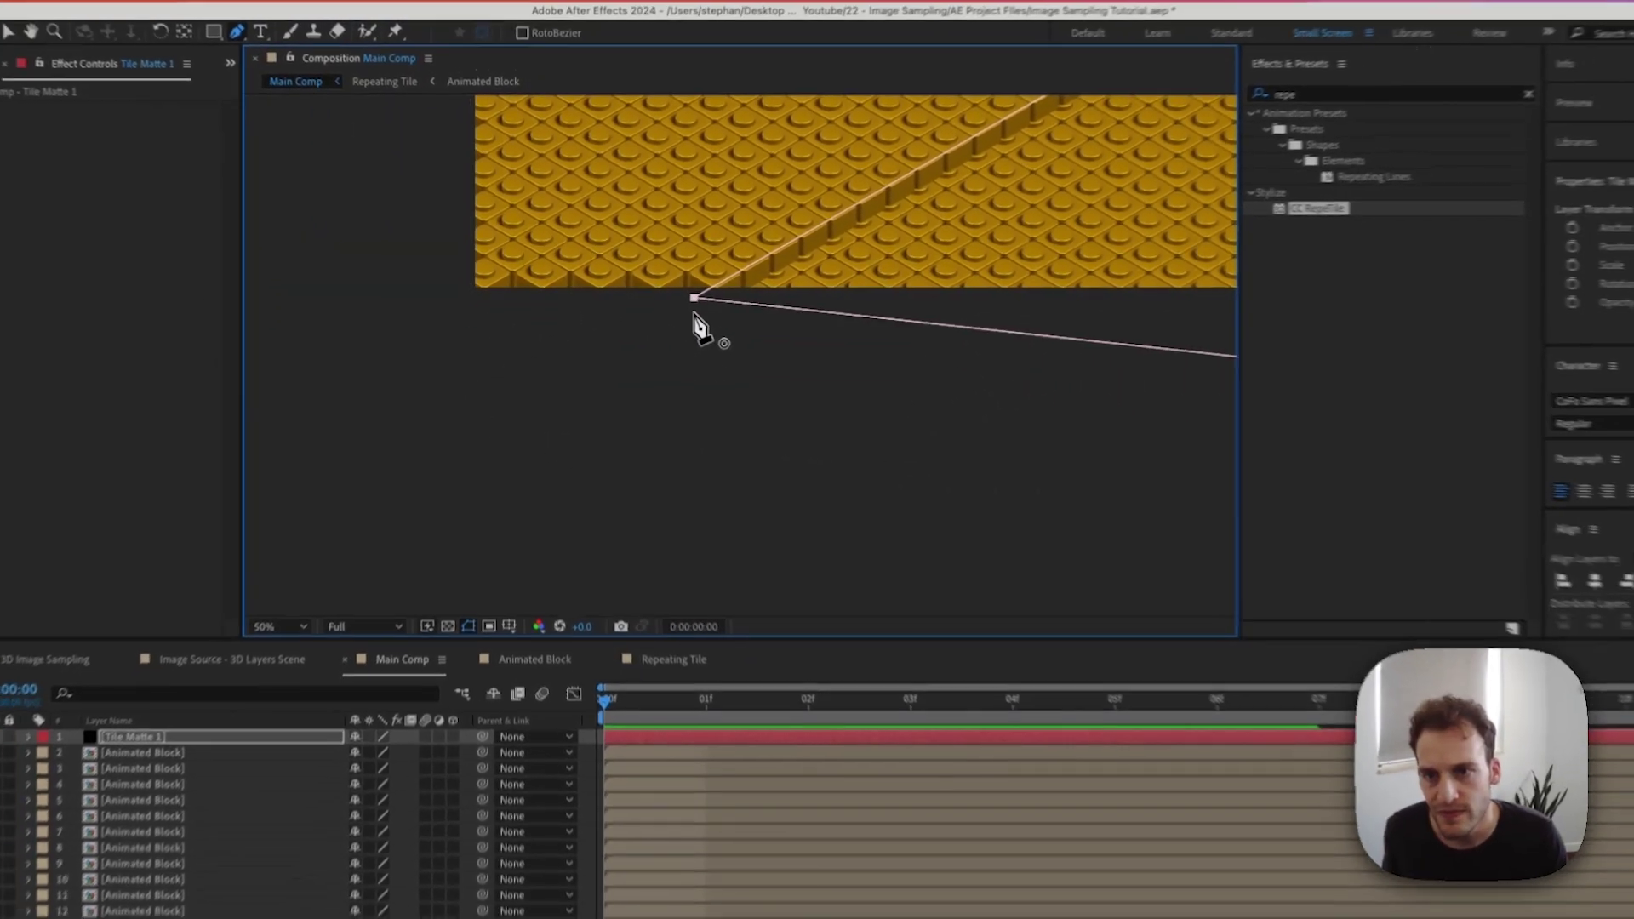
scroll(430, 519, "down", 2)
left_click(28, 688)
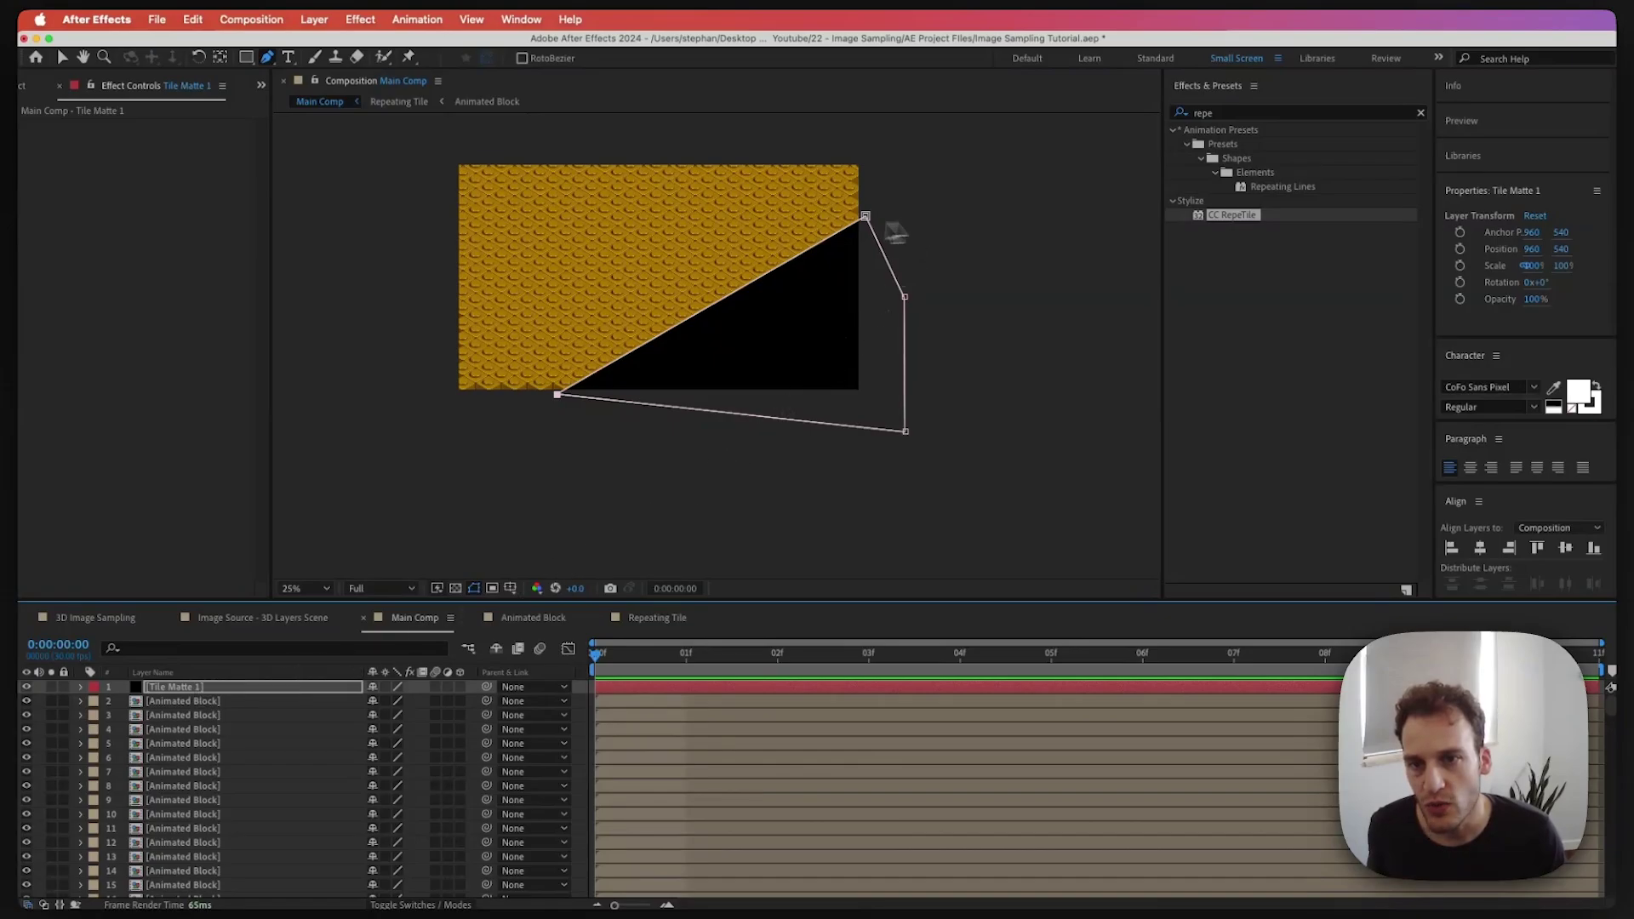
Duplicate the Tile Matte 1 layer and hide the Repeating Tile layer
left_click(193, 690)
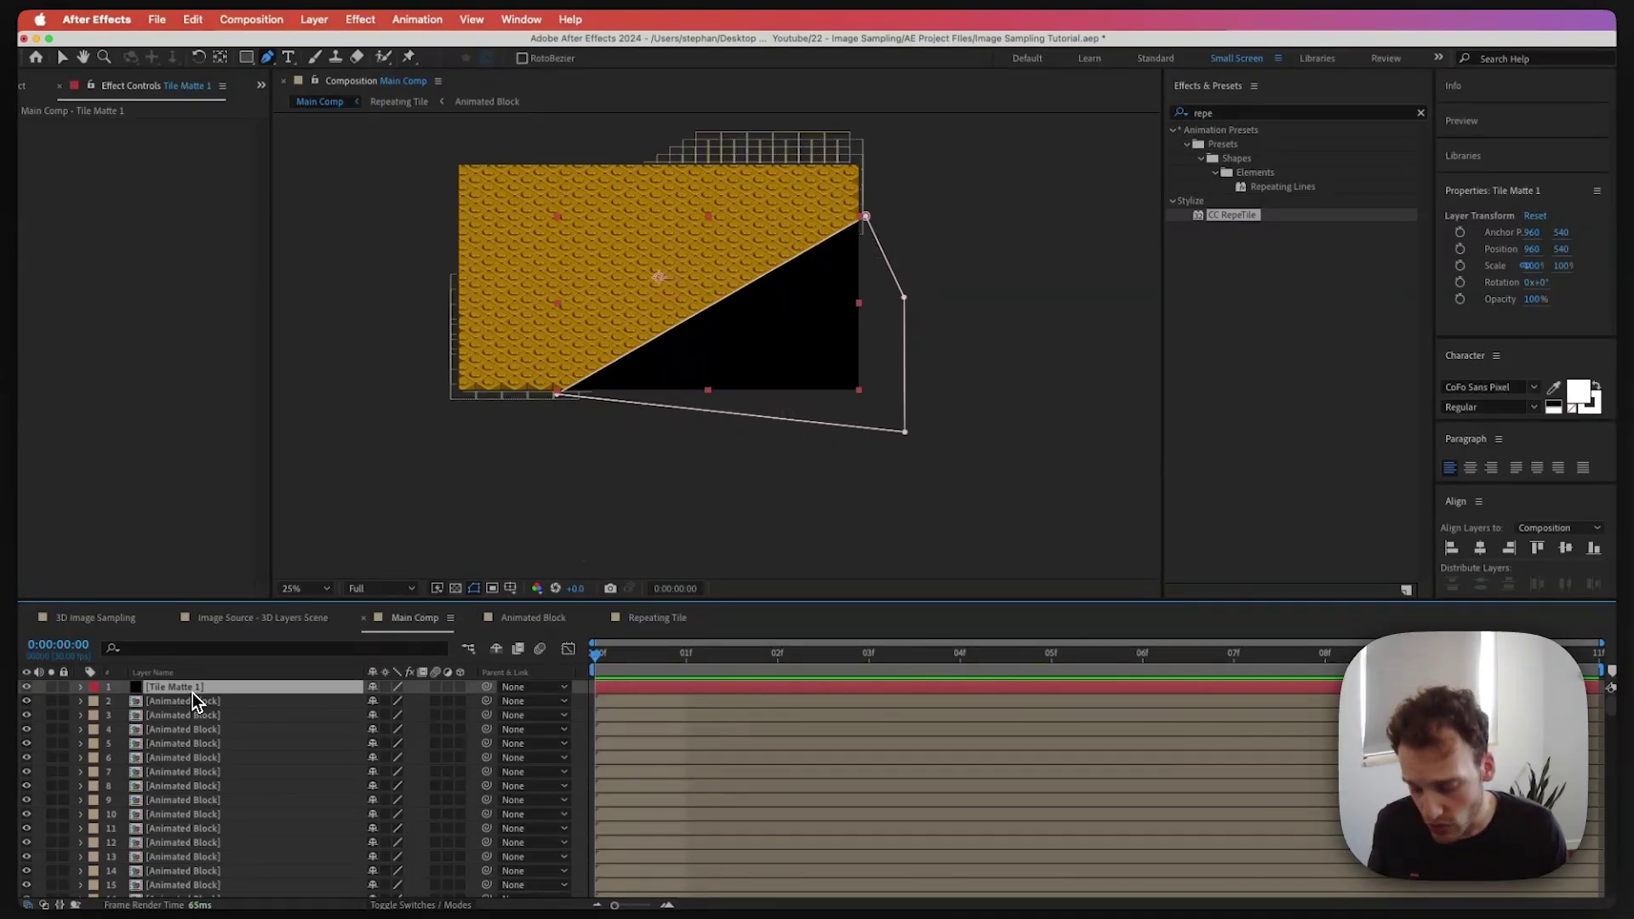
key("super+d")
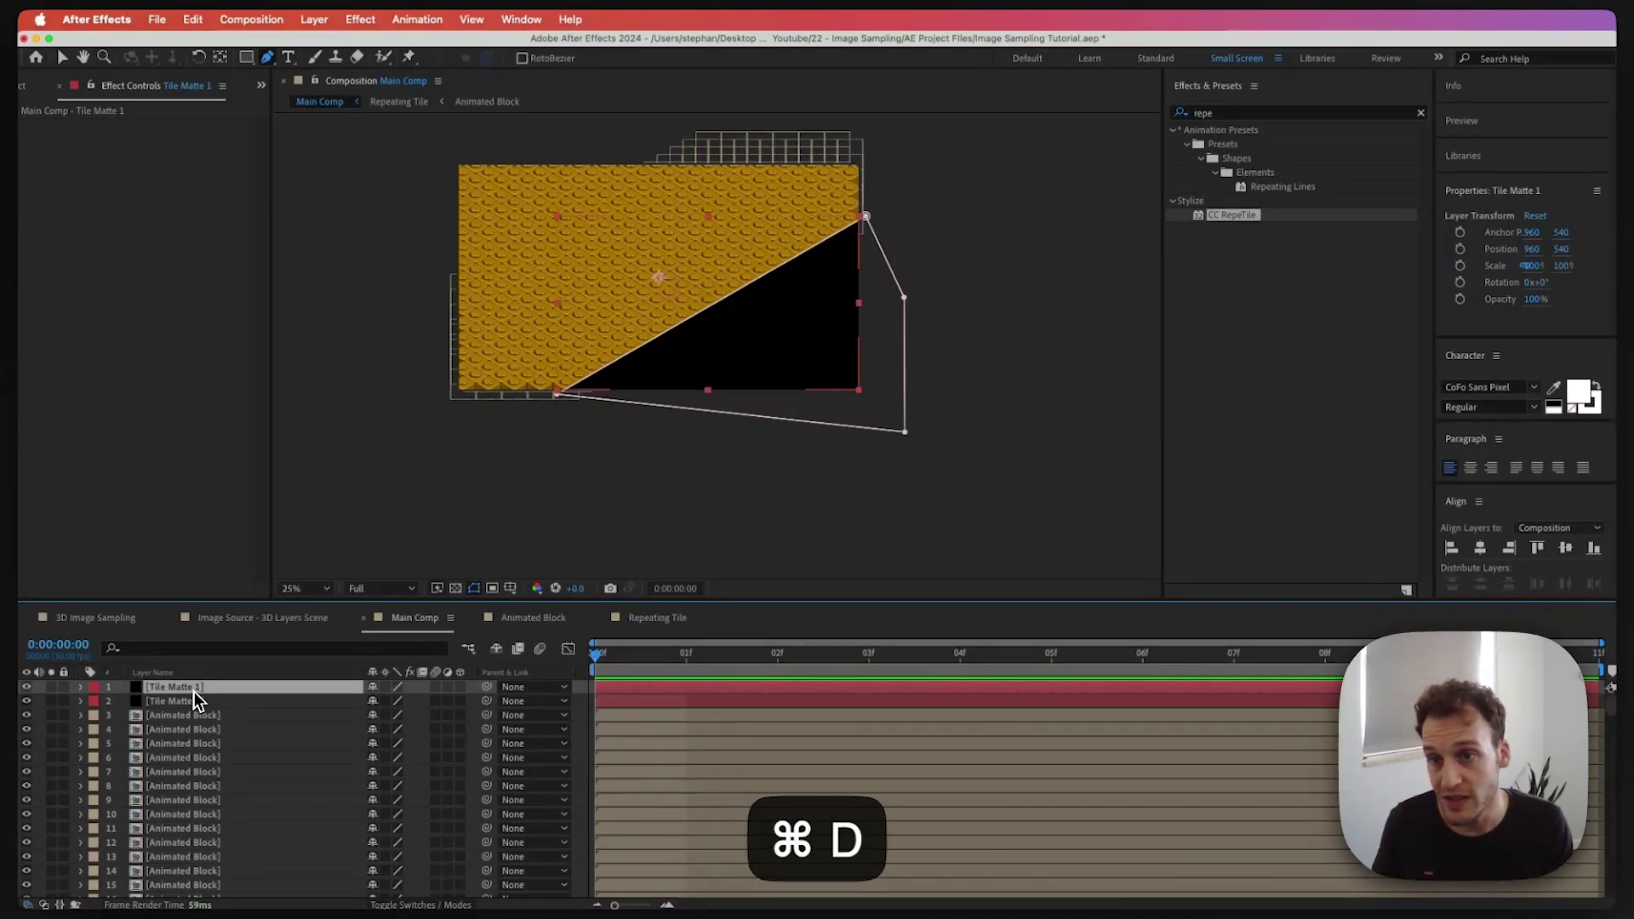
scroll(153, 817, "down", 20)
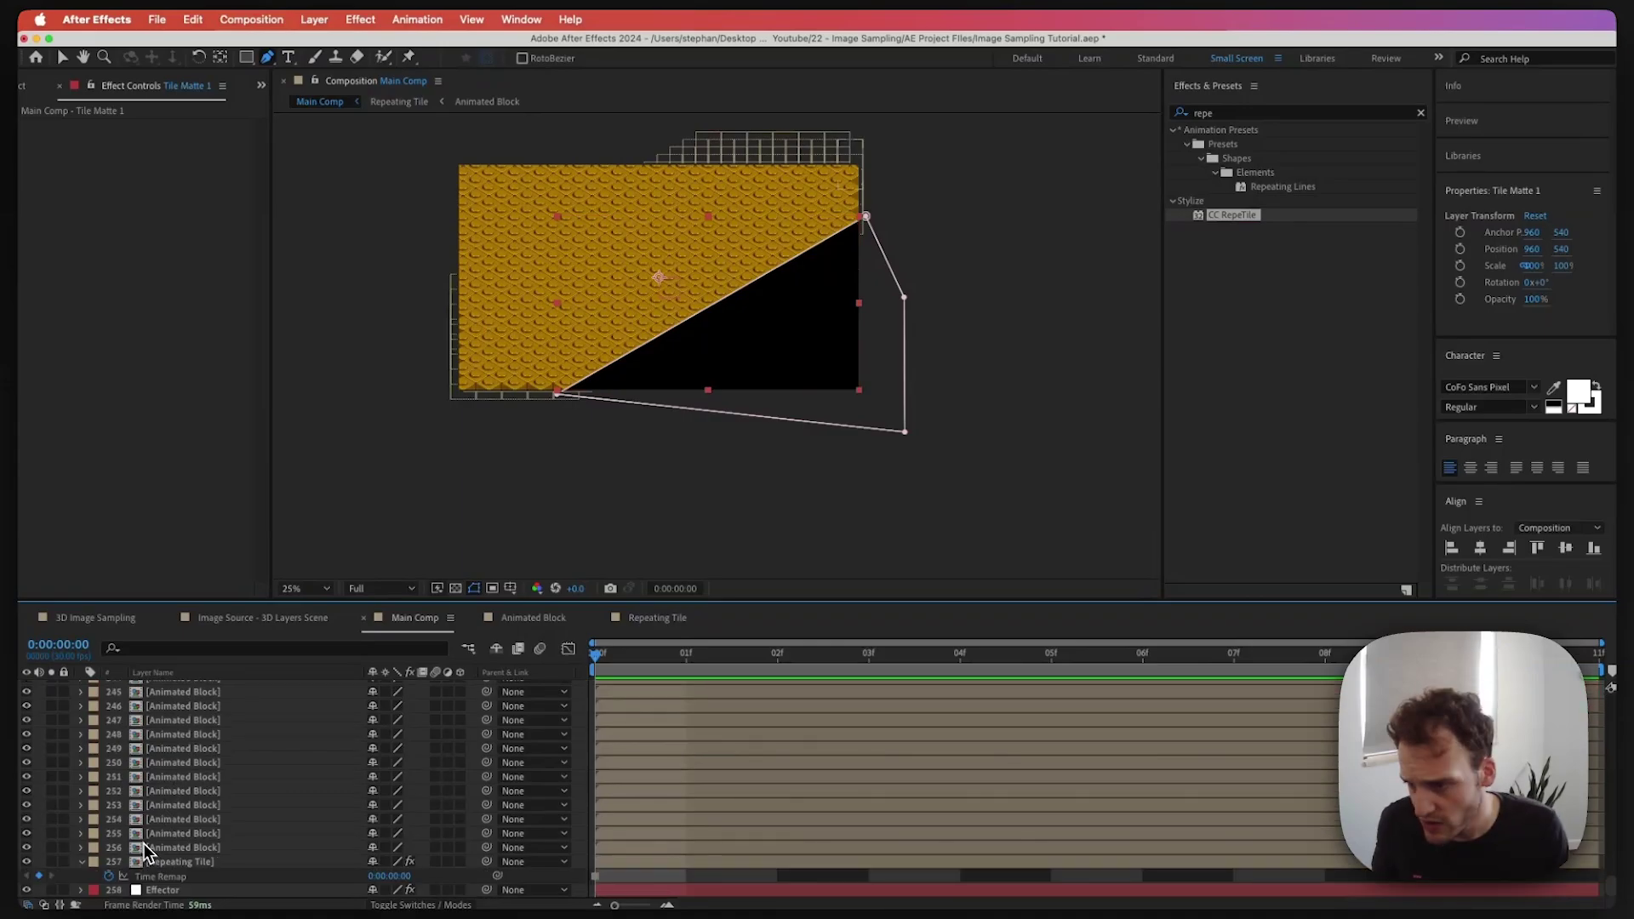
left_click(28, 863)
Reshape the duplicate matte's mask to cover the upper-left corner, aligning its lower edge with the upper boundary of the animated blocks
scroll(170, 781, "up", 15)
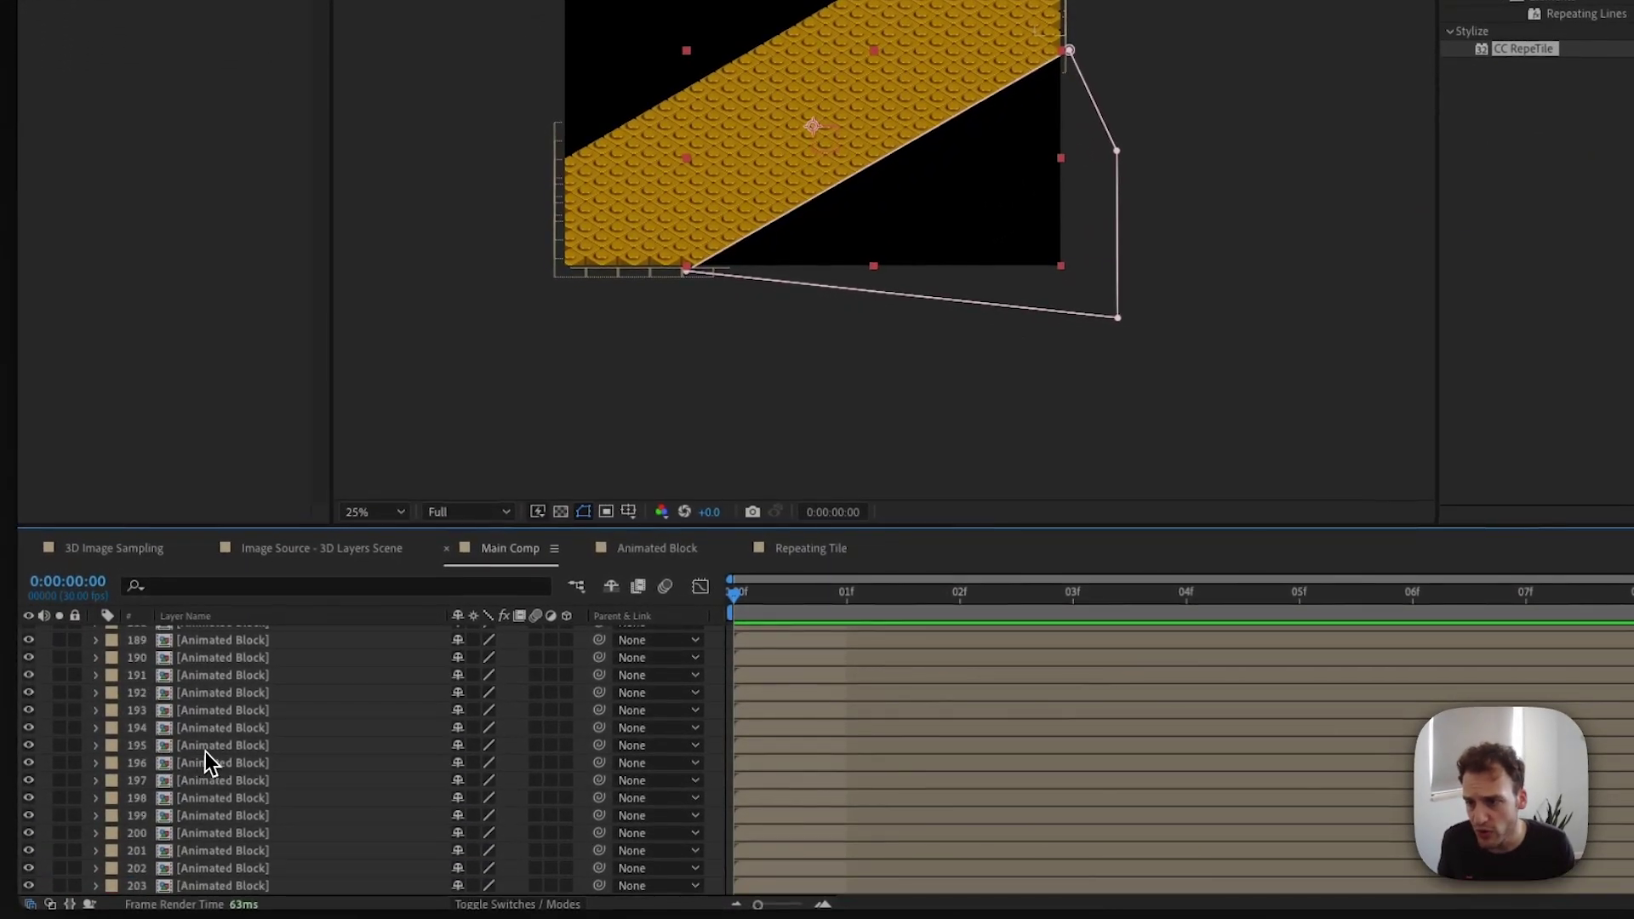
scroll(208, 744, "up", 20)
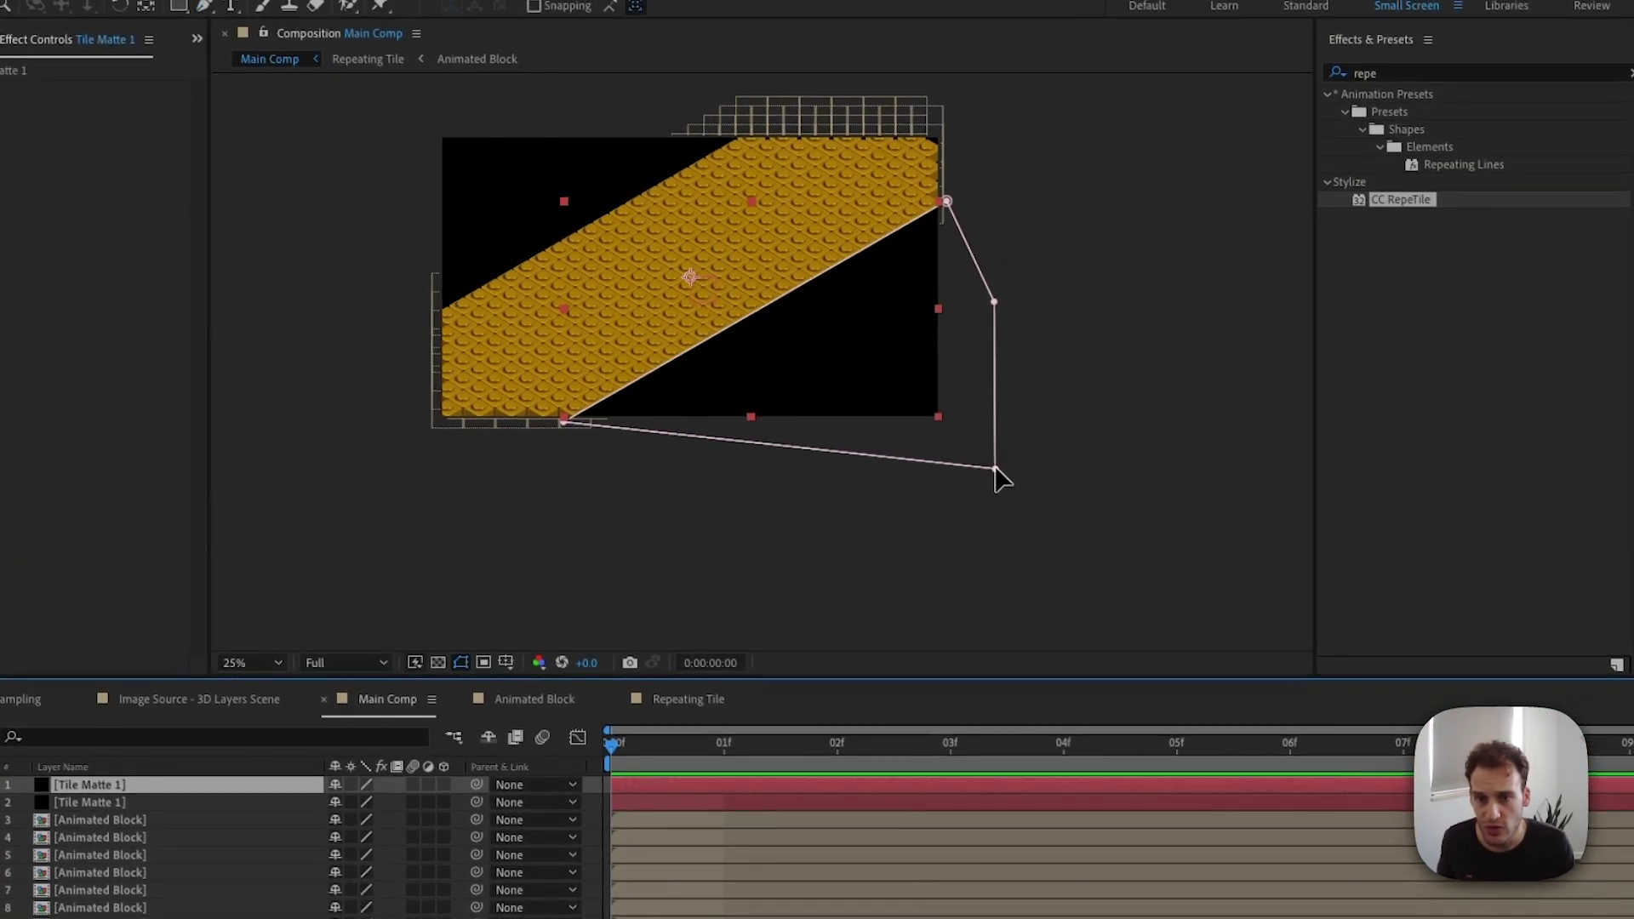
left_click(994, 467)
left_click_drag(994, 466, 472, 91)
left_click_drag(994, 300, 951, 104)
left_click(563, 507)
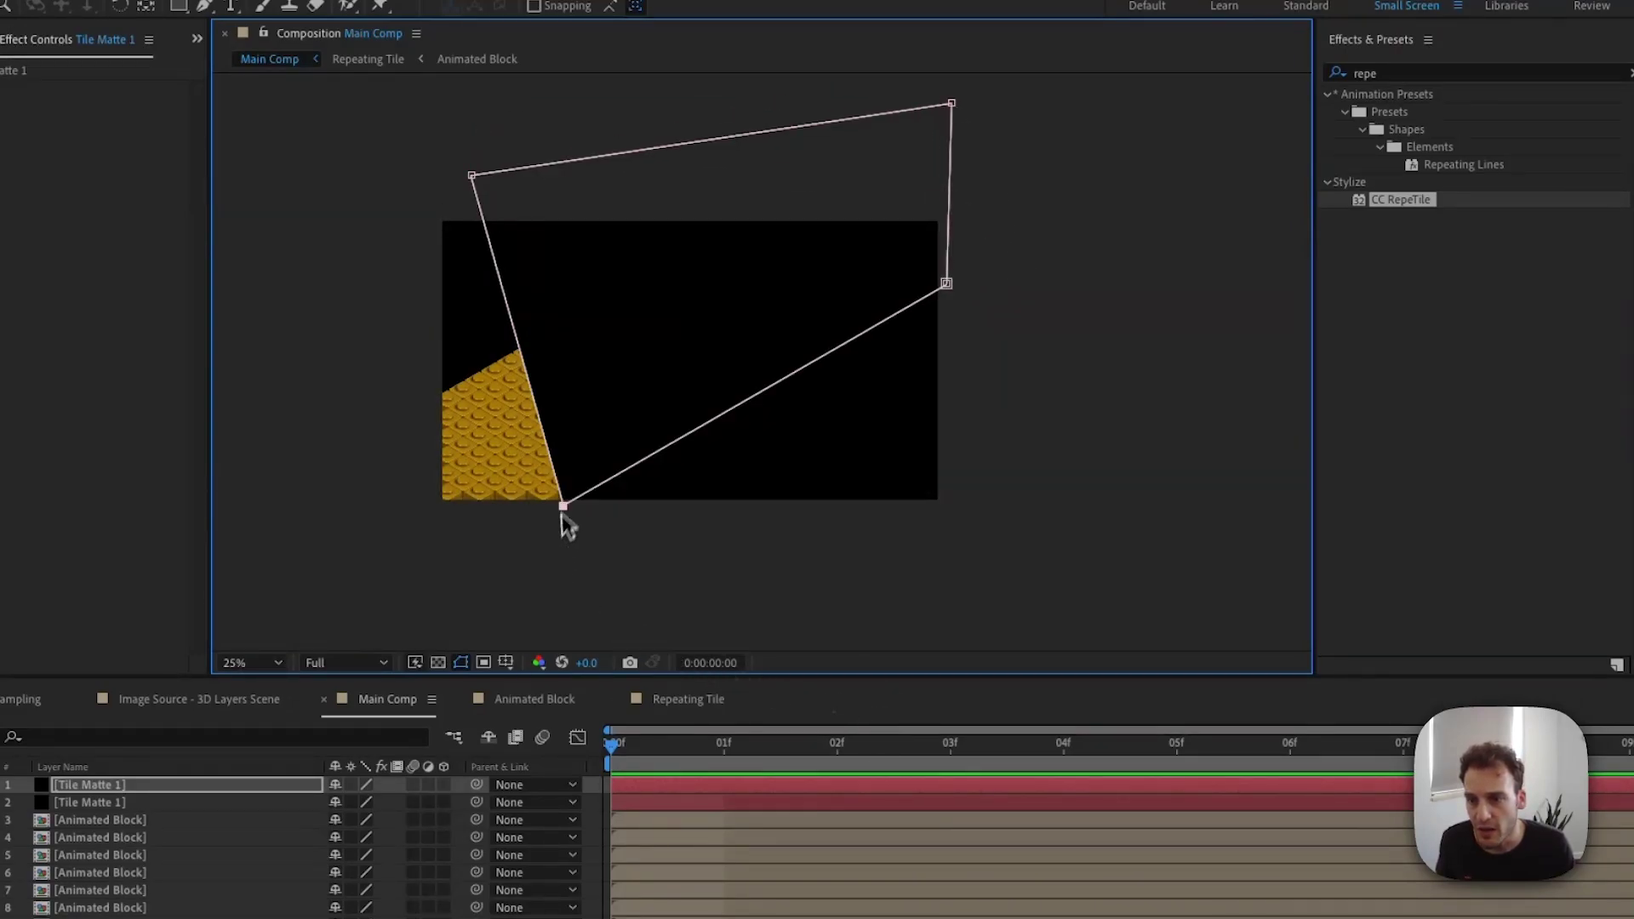
left_click_drag(564, 505, 431, 411)
left_click_drag(947, 283, 793, 143)
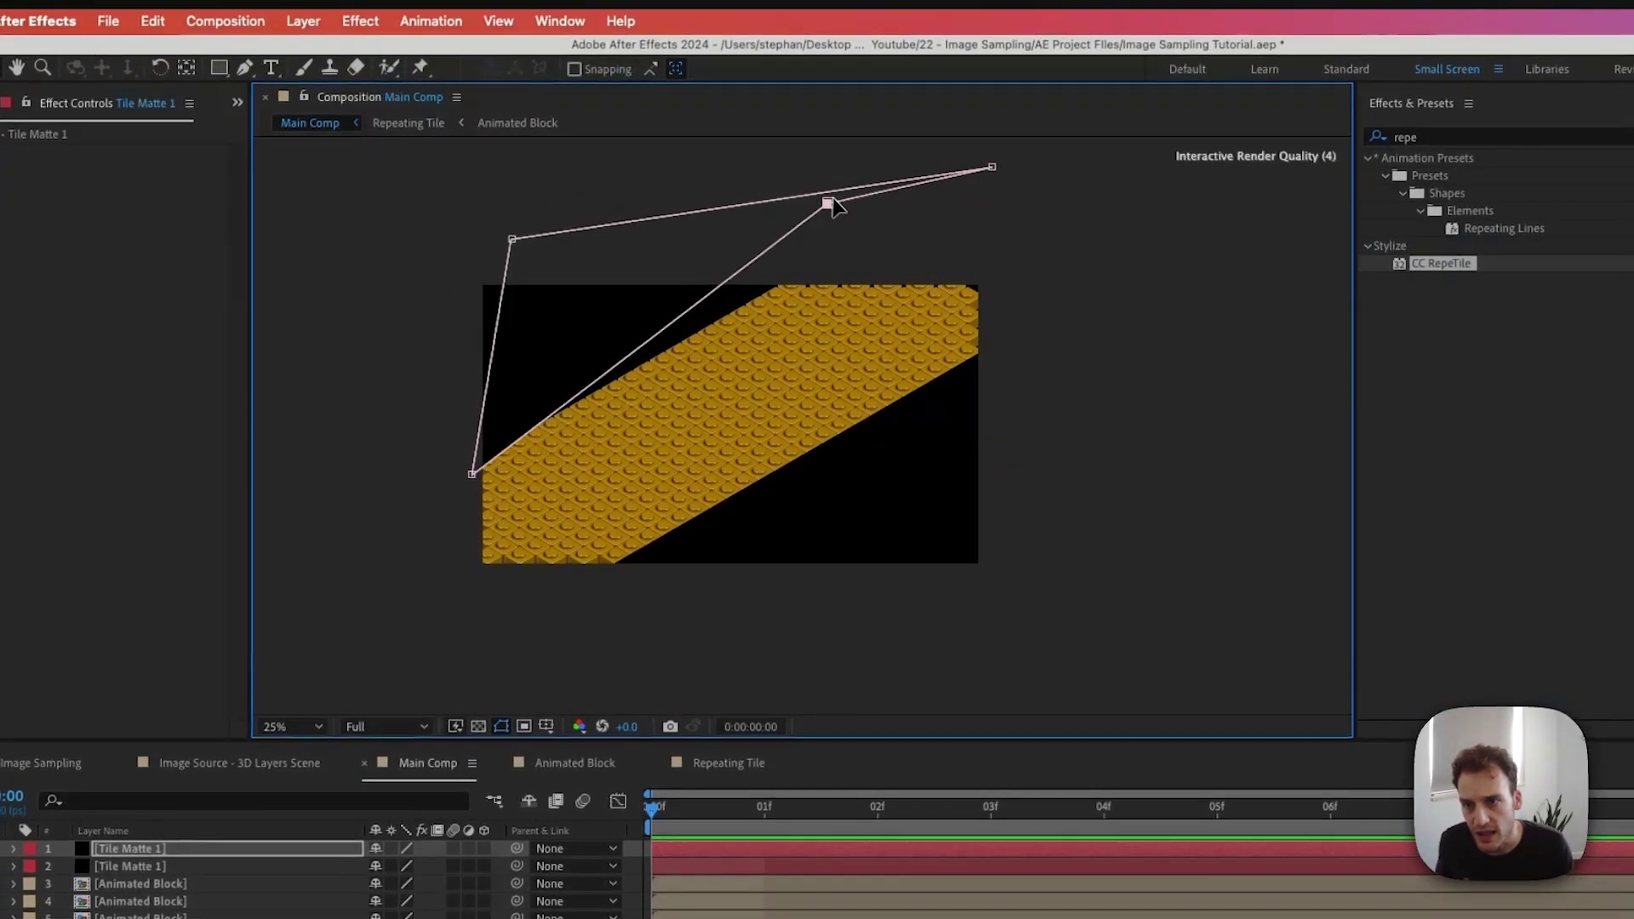
left_click_drag(832, 206, 887, 228)
left_click_drag(511, 239, 401, 219)
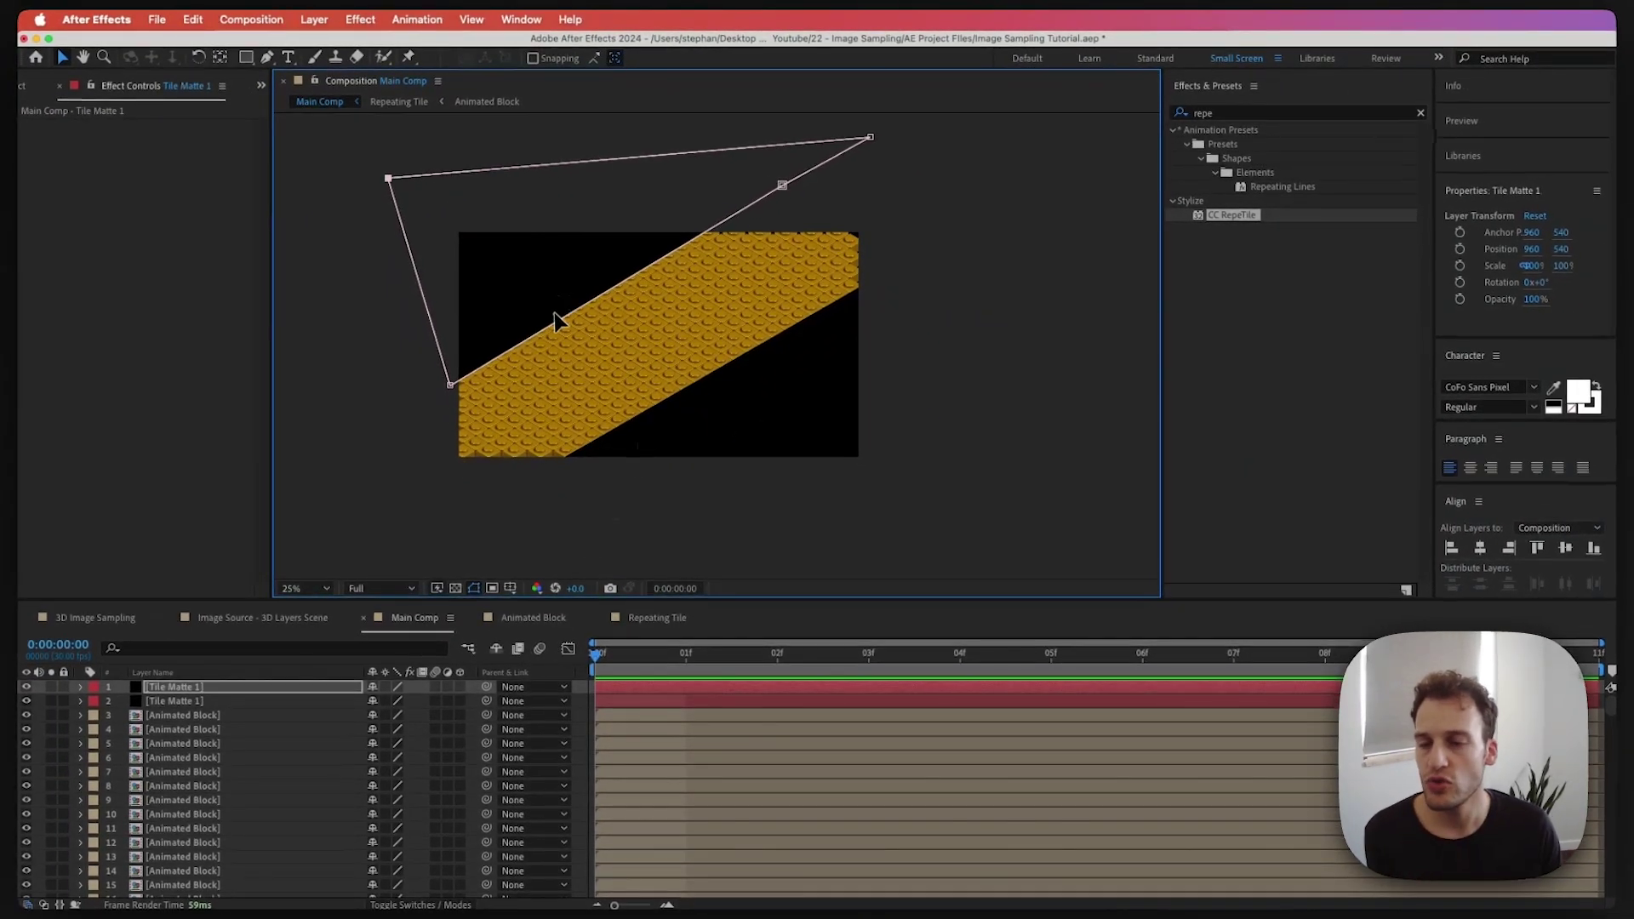
Rename the upper-left corner's matte layer to "Tile Matte Top"
left_click(171, 701)
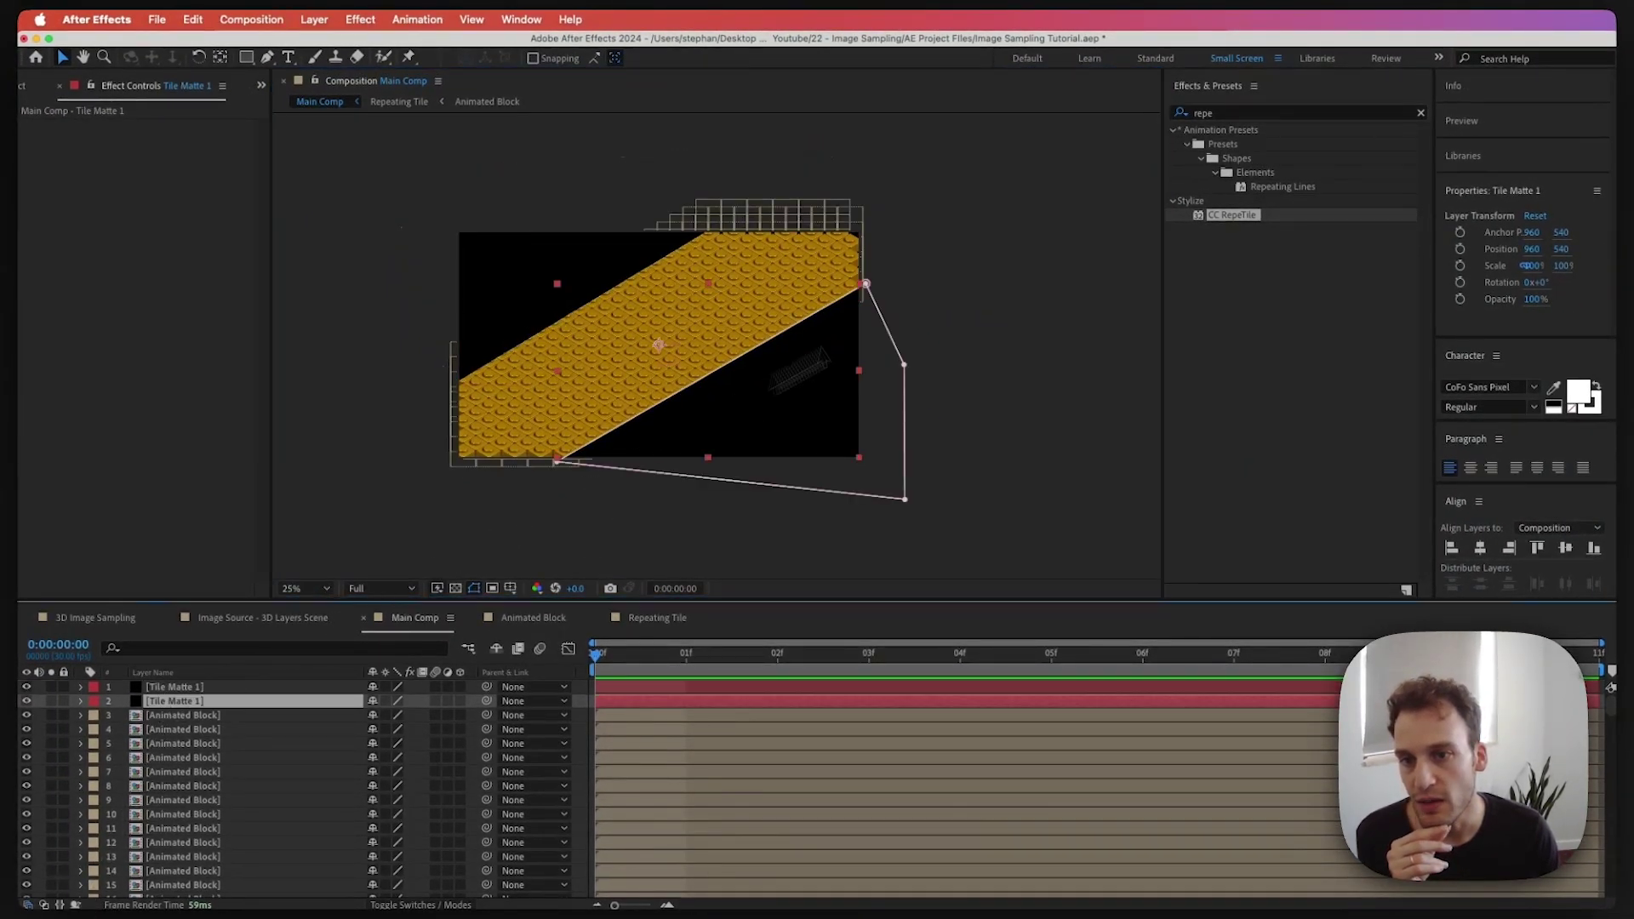
left_click(154, 689)
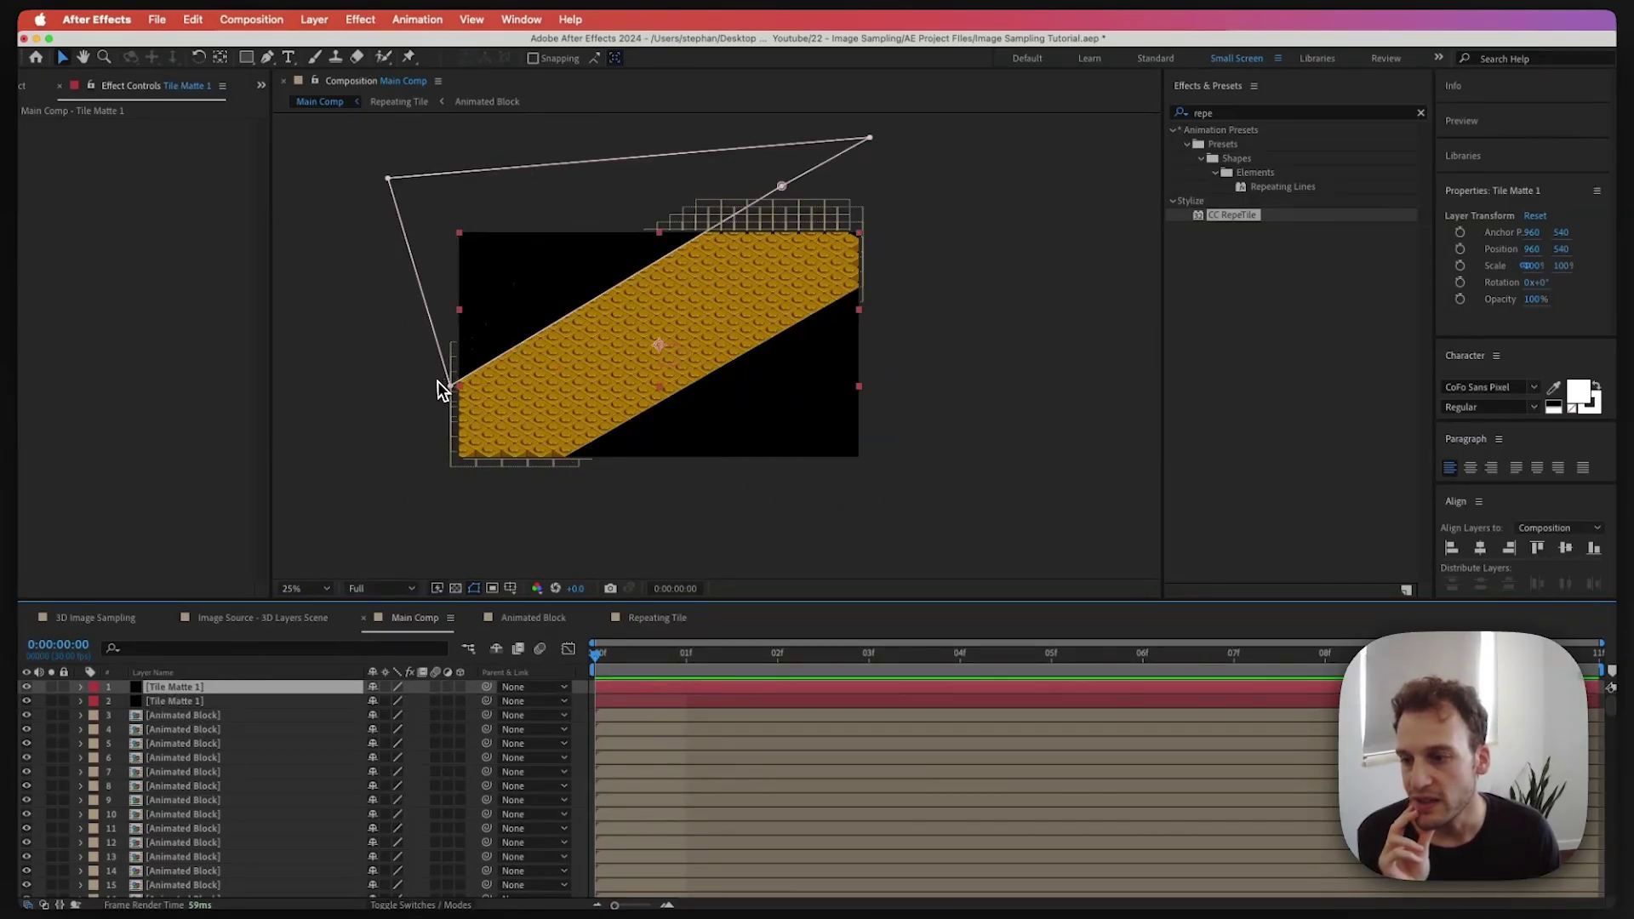
key("Return")
key("Right")
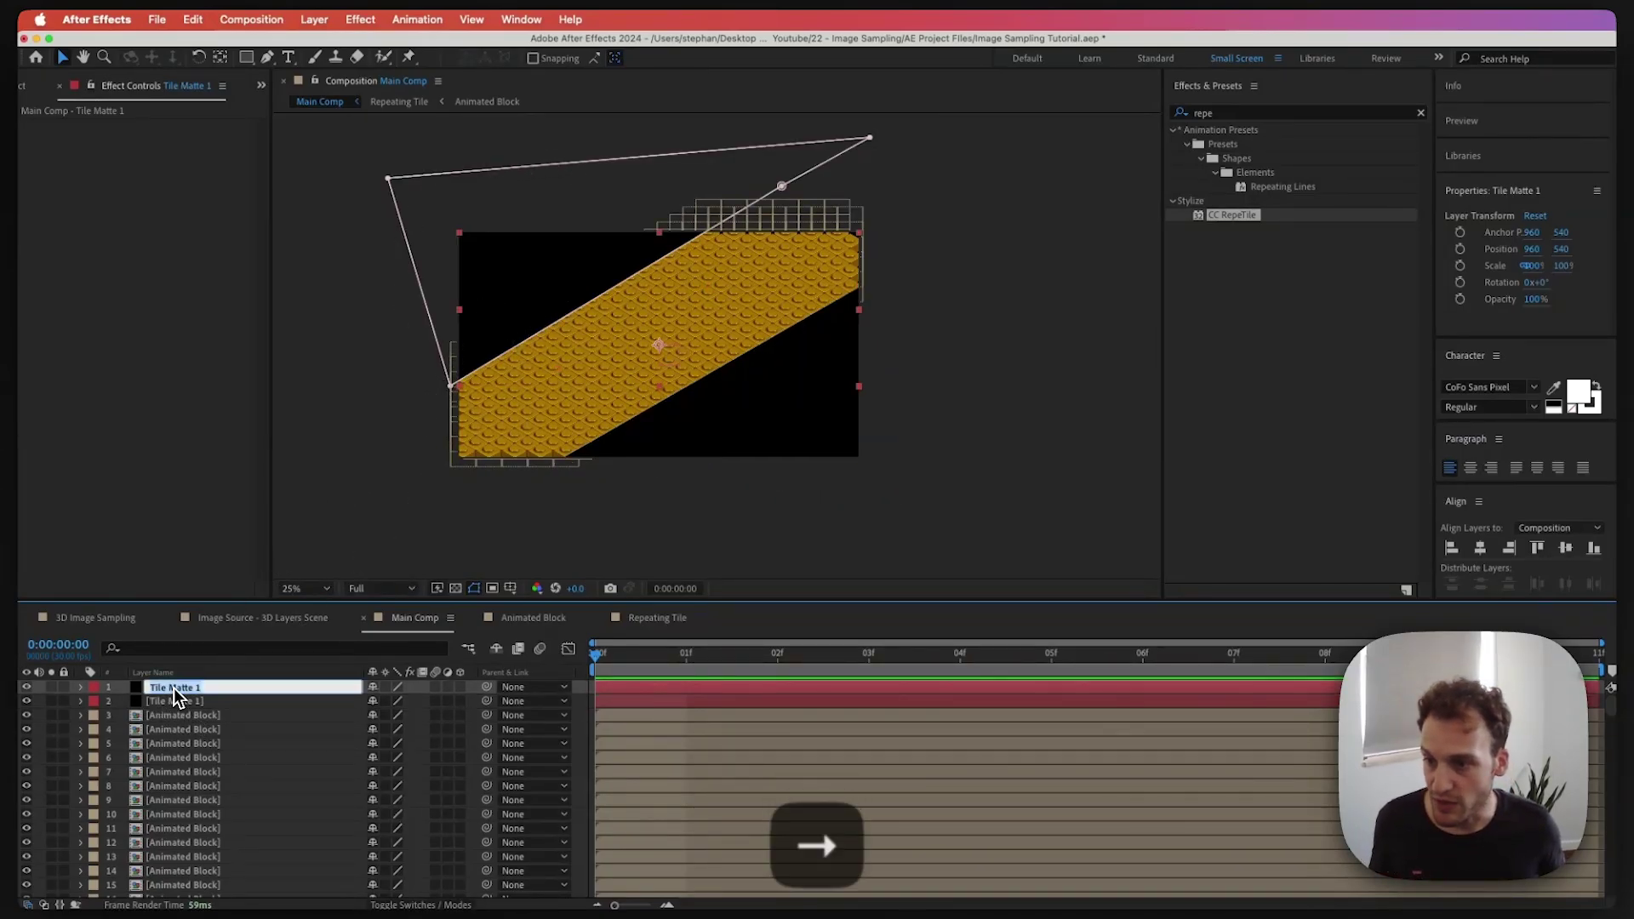
key("BackSpace")
type("T")
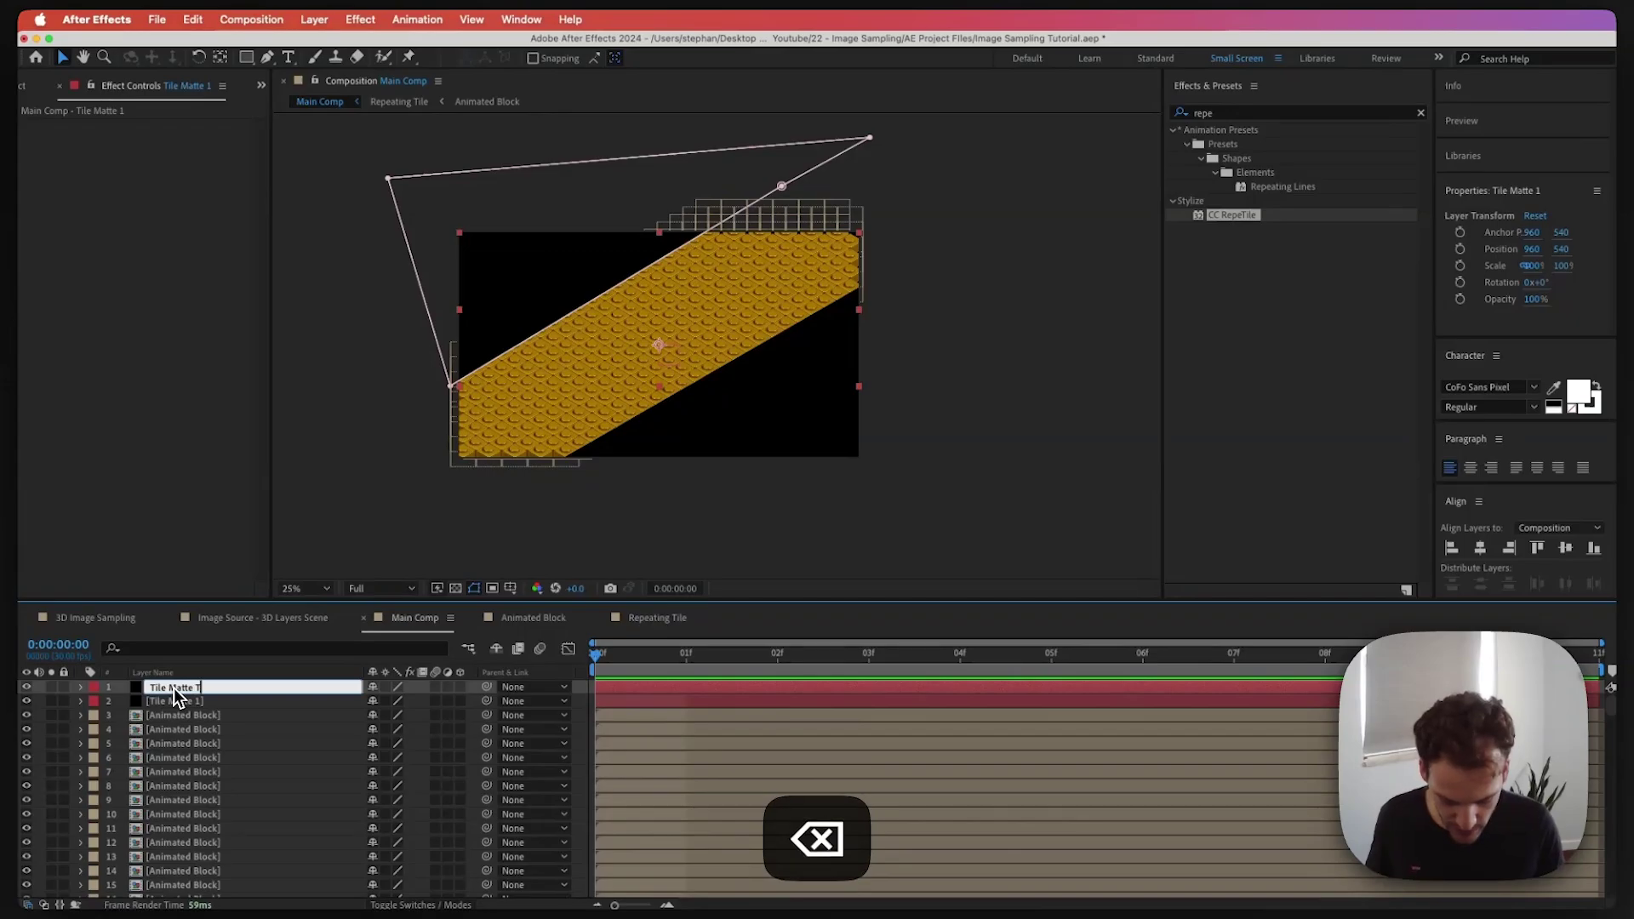
type("op")
key("Return")
Rename the lower-right corner's matte layer to "Tile Matte Bottom"
left_click(171, 701)
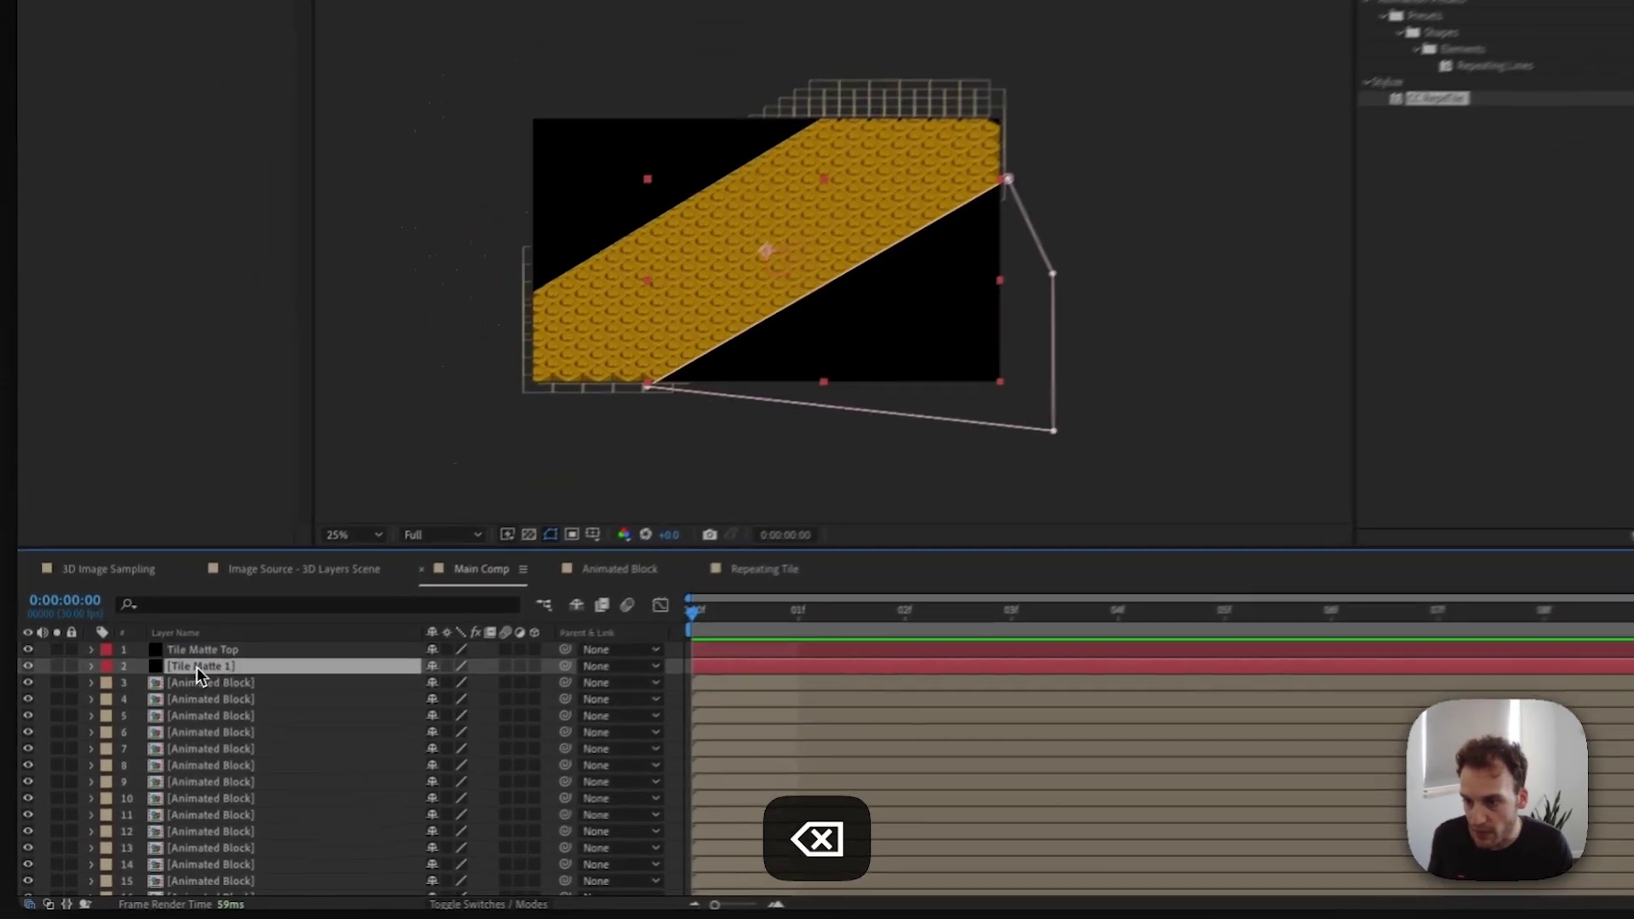
key("Return")
key("Right")
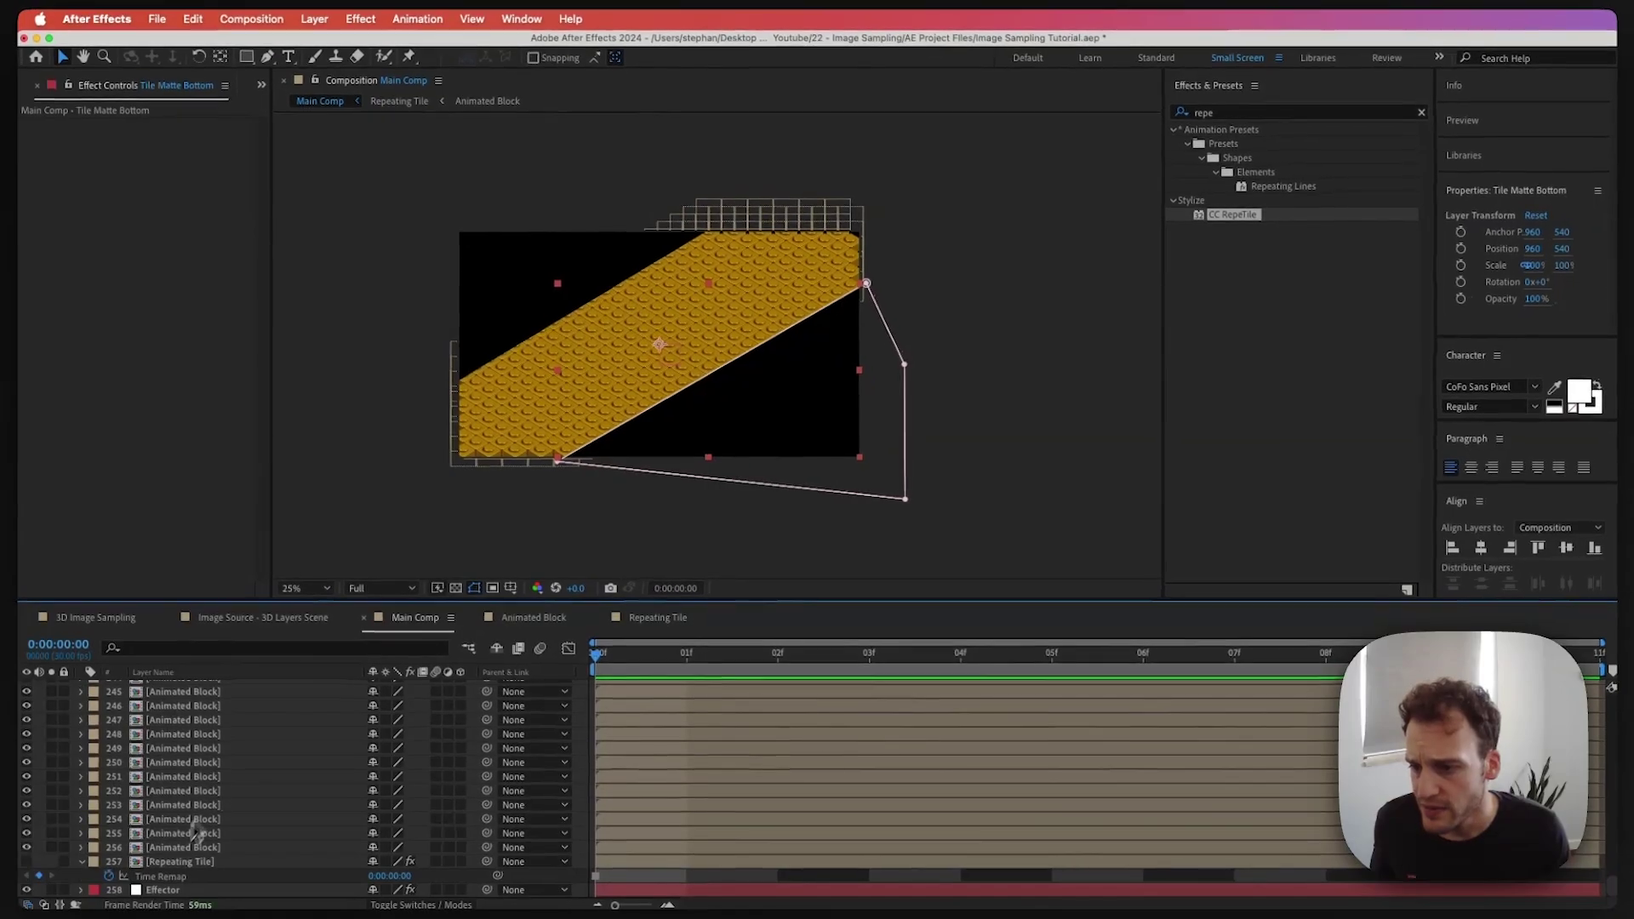
Show the Repeating Tile layer again, set its track matte to Tile Matte Top, and briefly solo it to check the masking
left_click(169, 860)
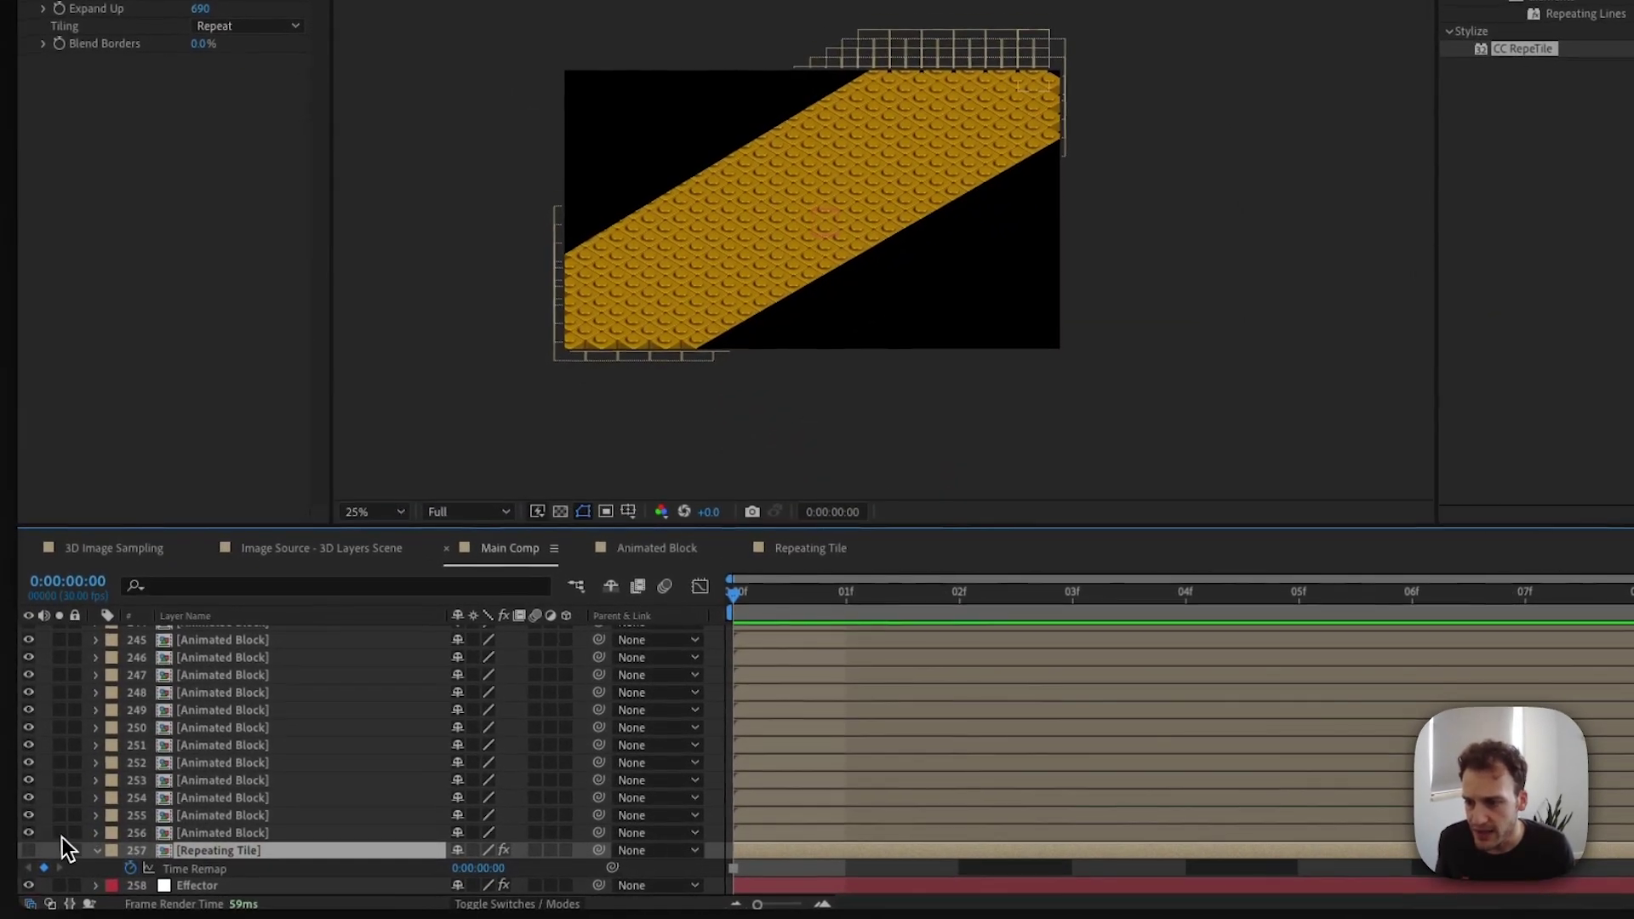
left_click(29, 850)
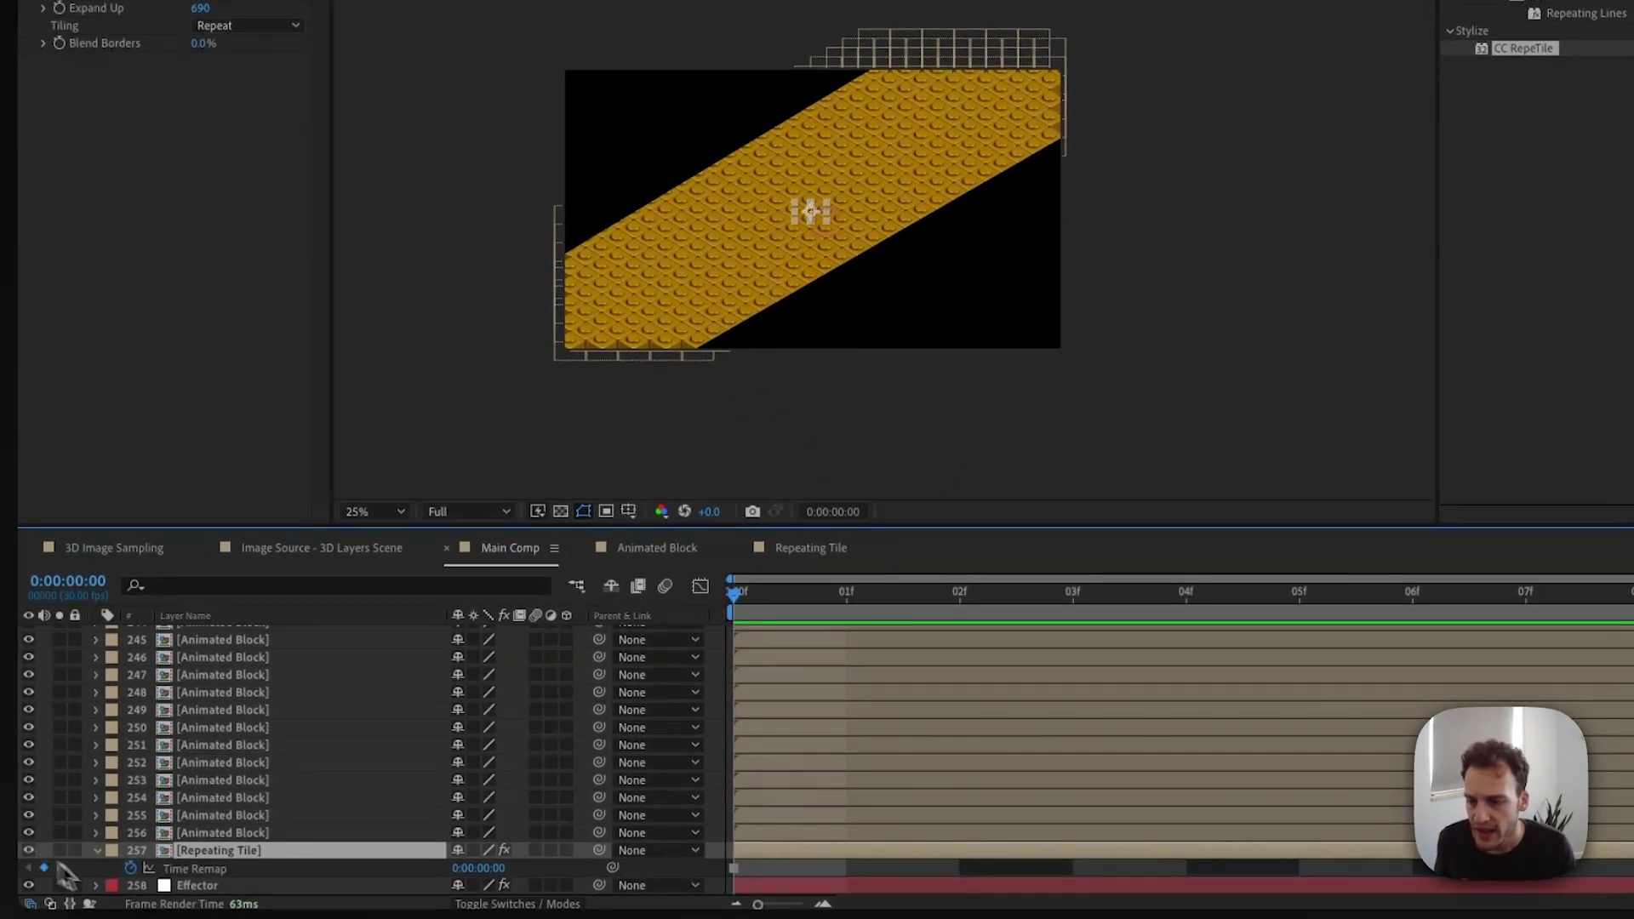
left_click(481, 905)
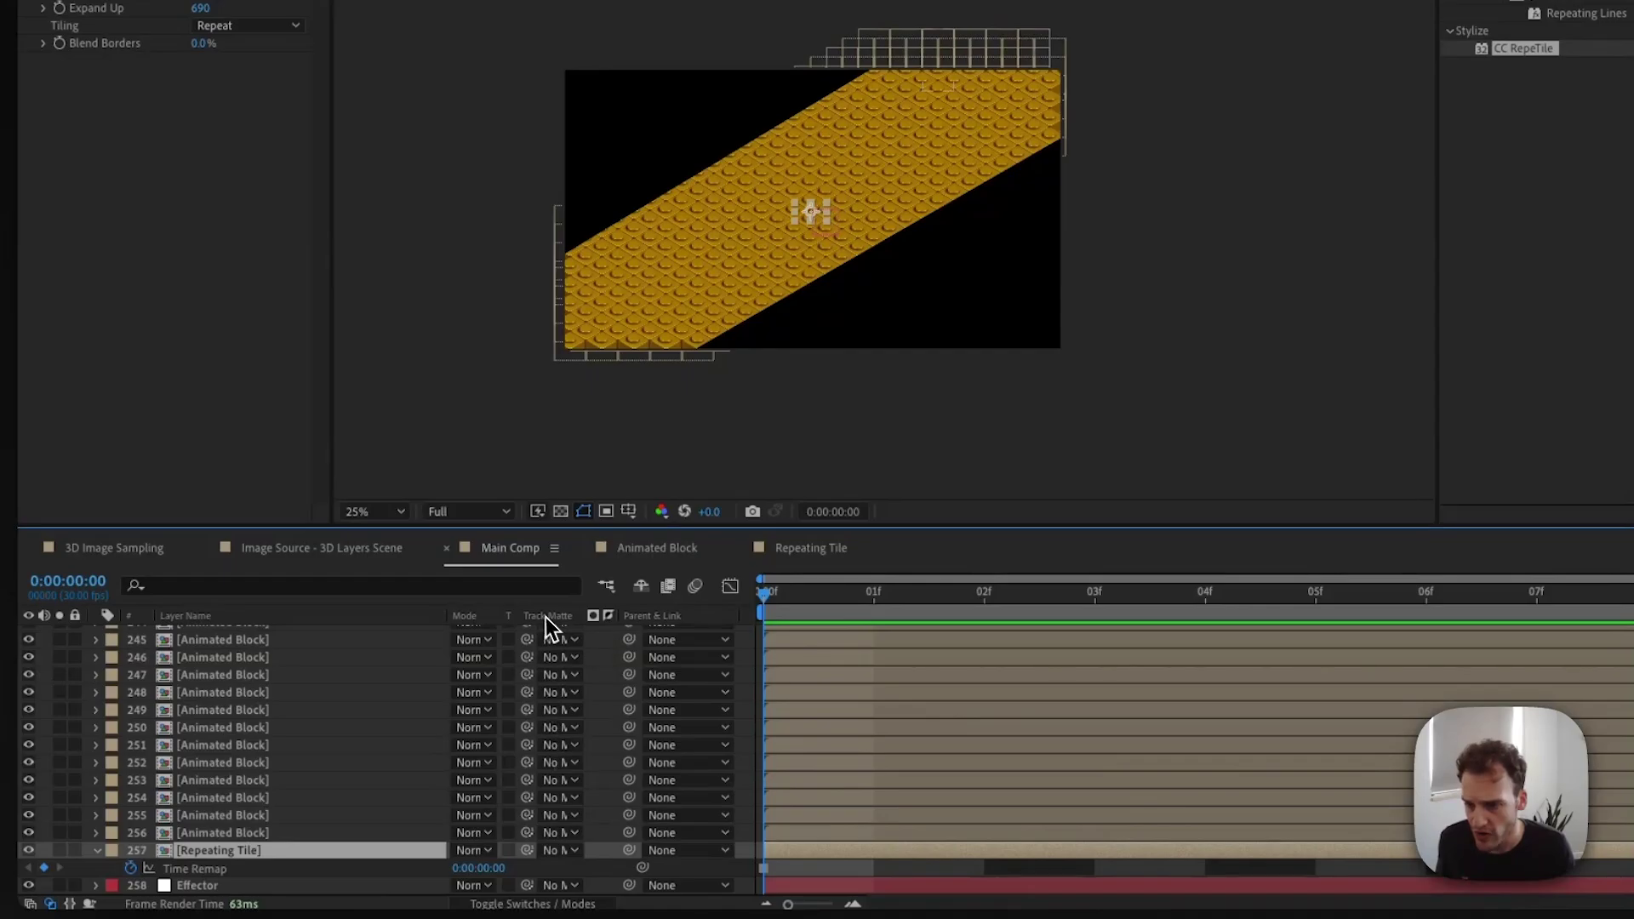
left_click(559, 851)
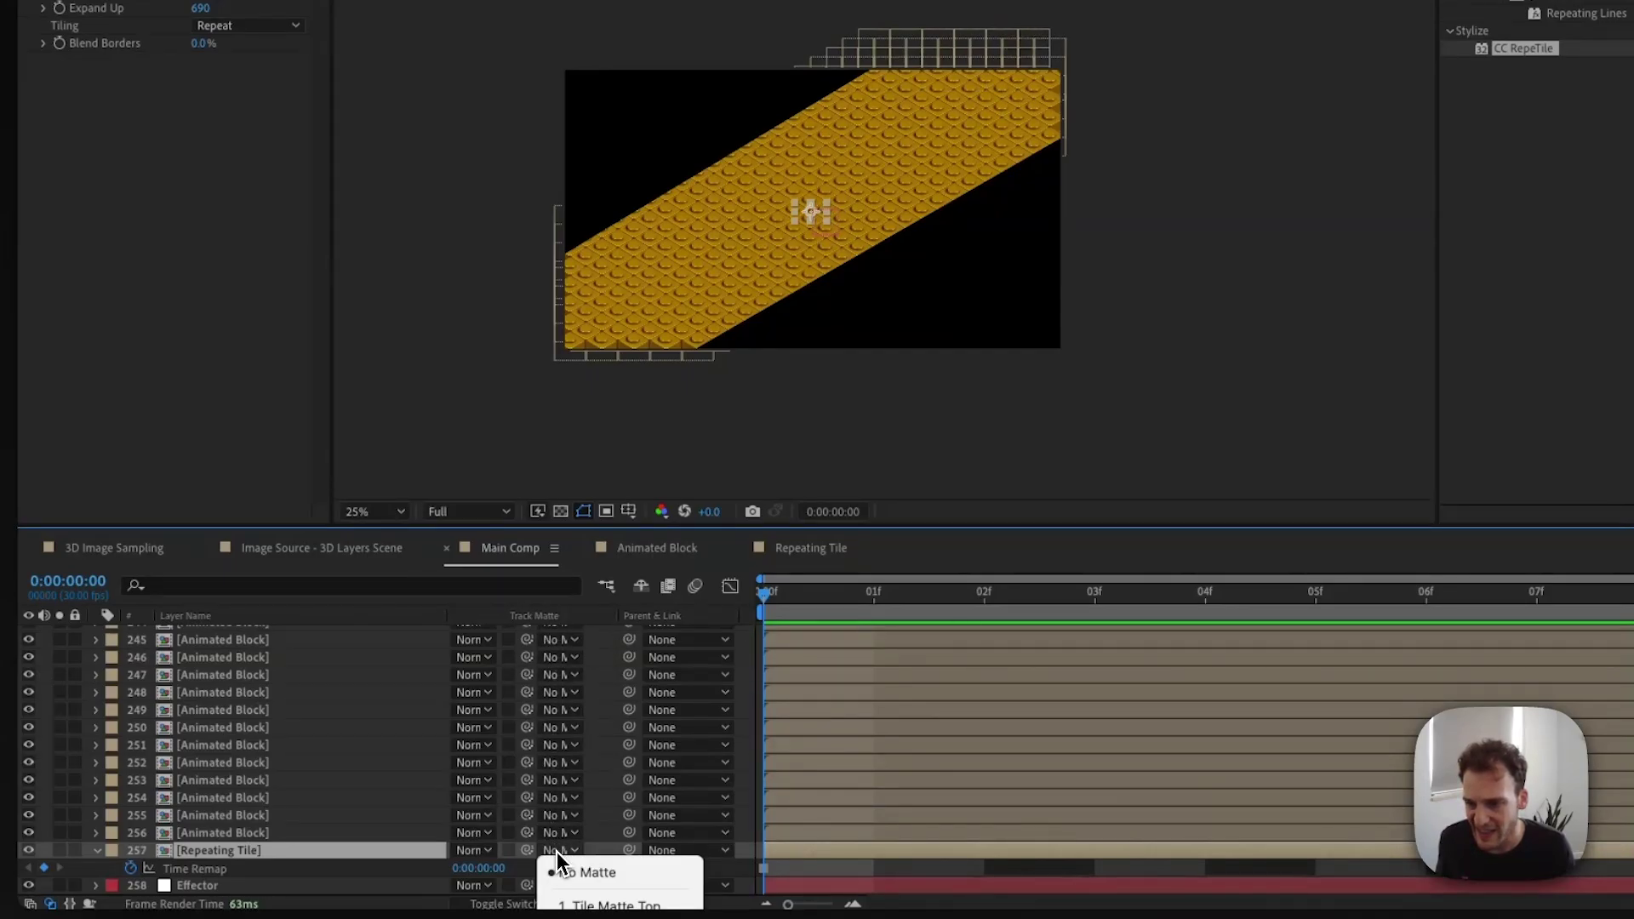
left_click(598, 910)
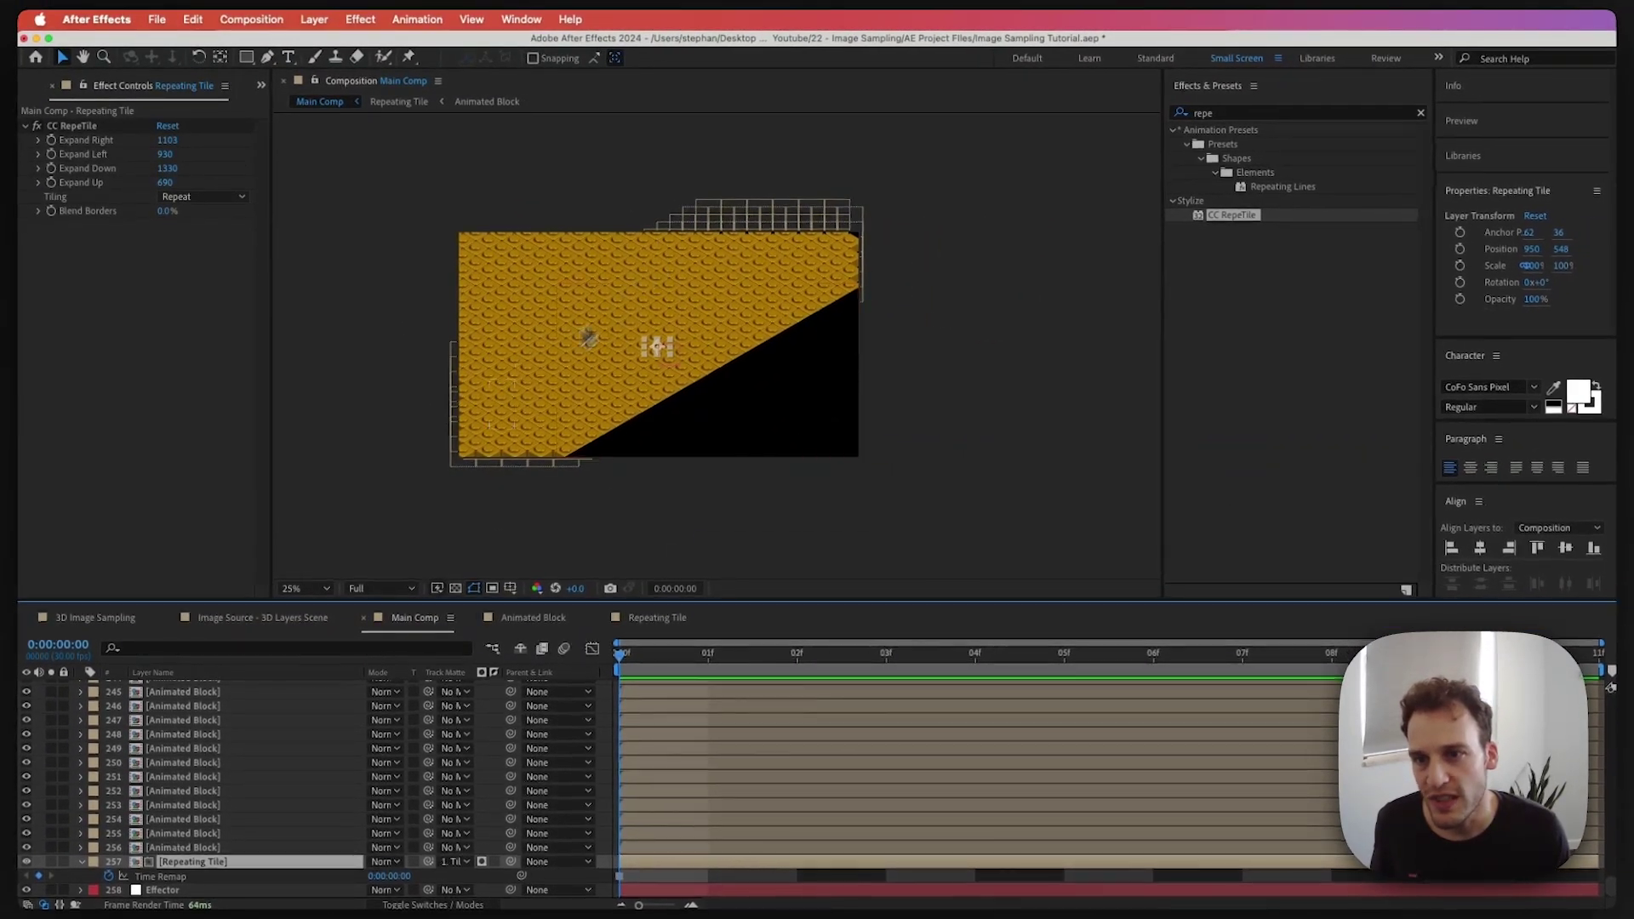
left_click(51, 862)
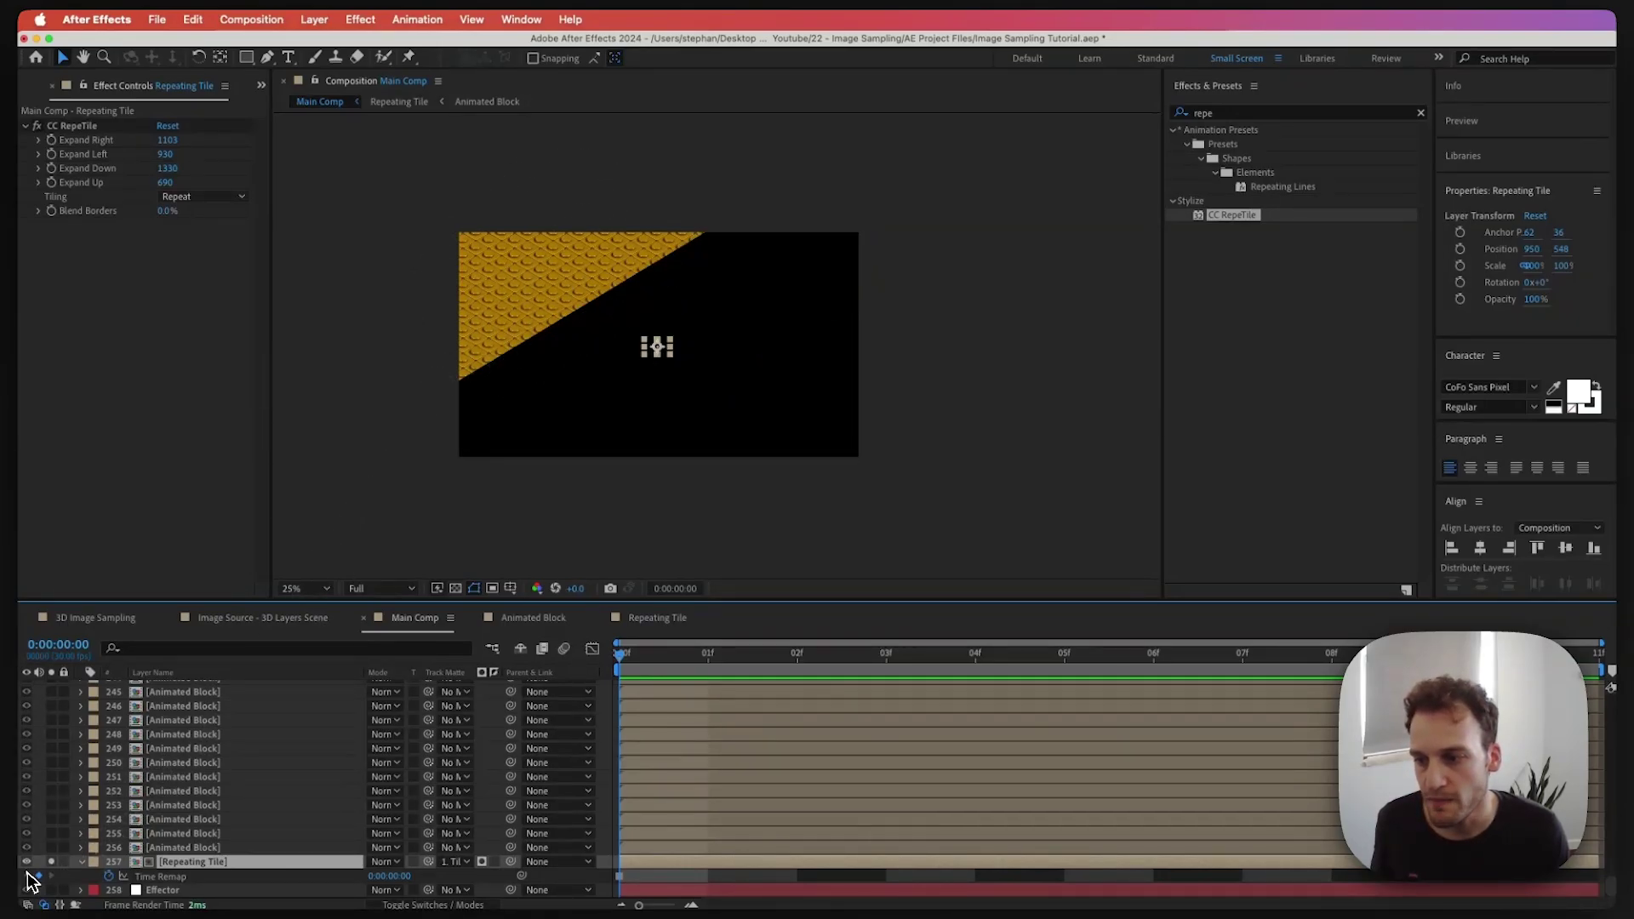
left_click(51, 862)
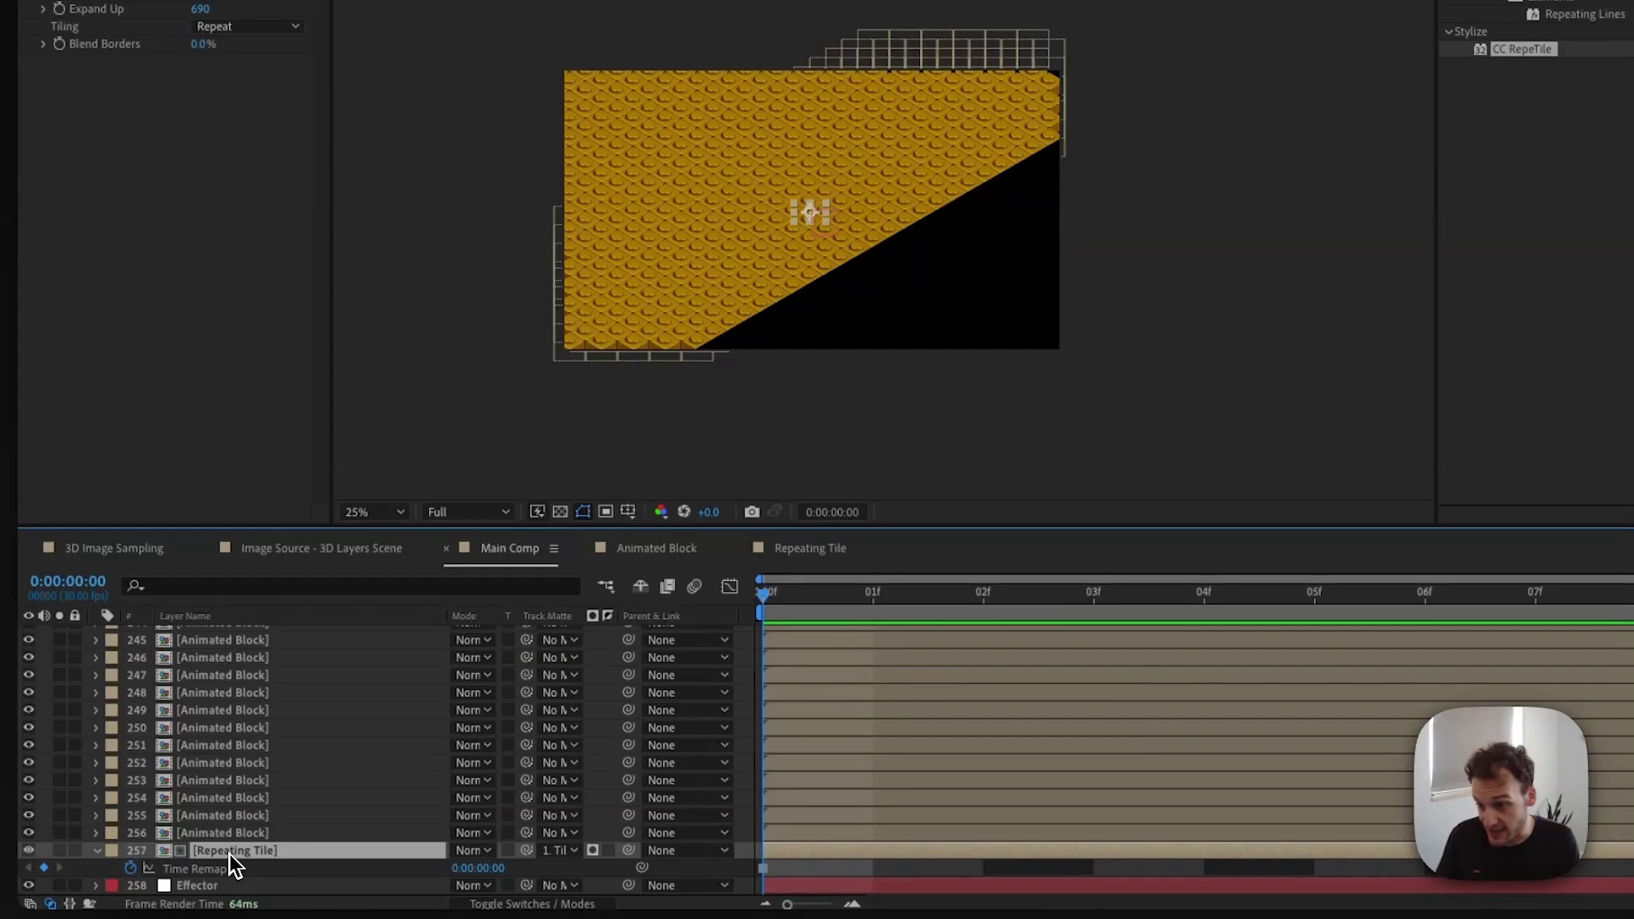
Duplicate the Repeating Tile layer and set the copy's track matte to Tile Matte Bottom
key("super+d")
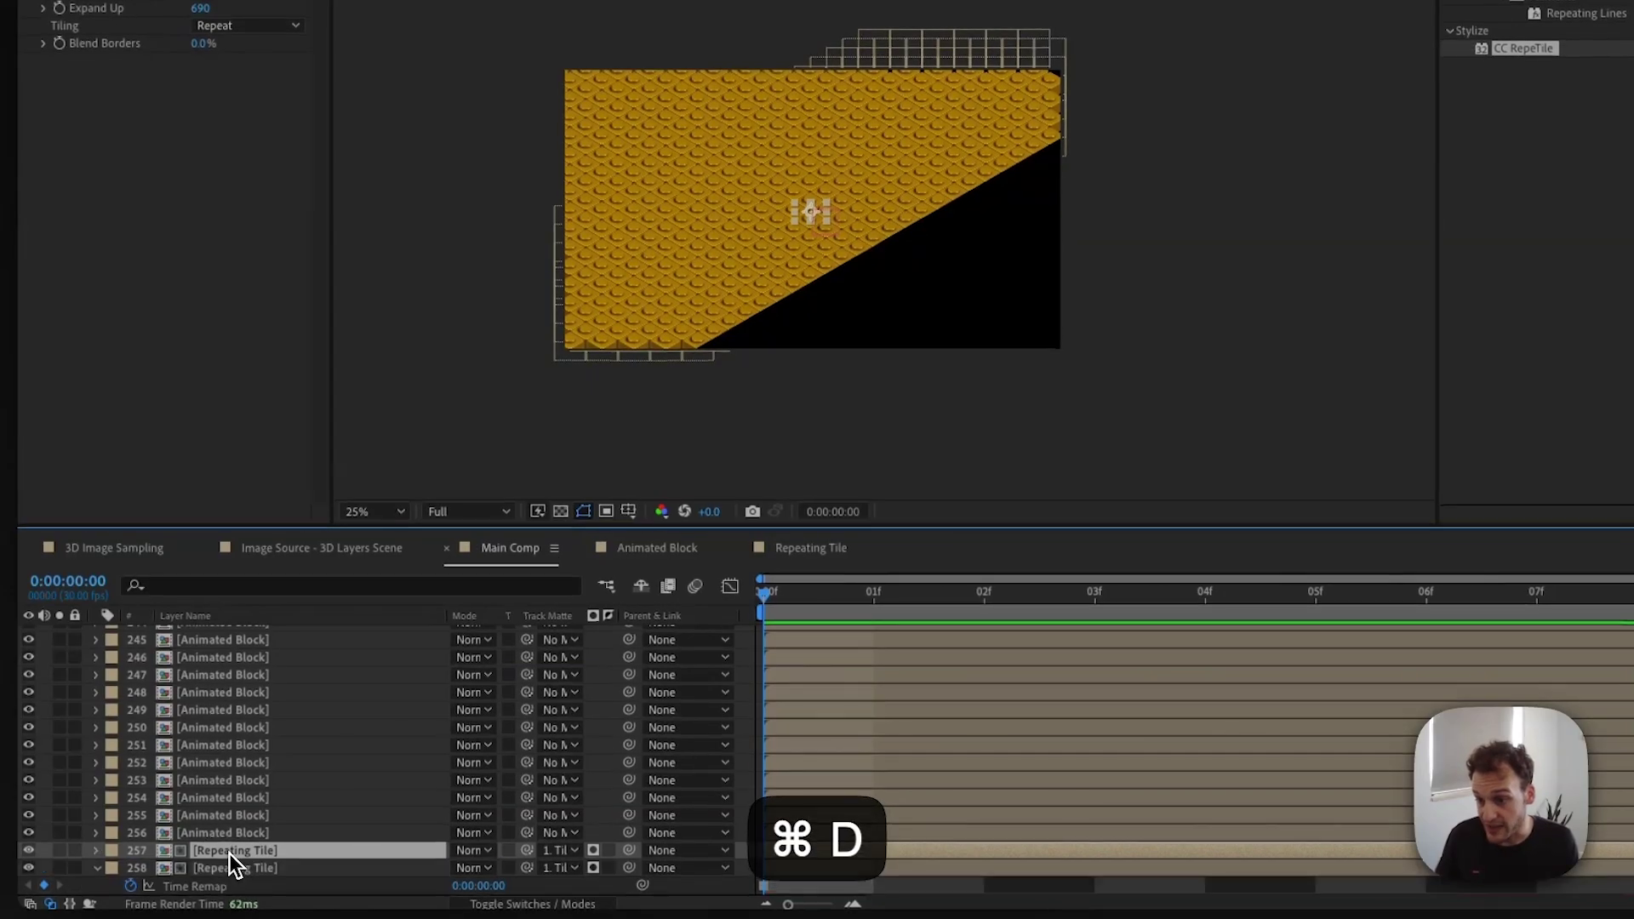
left_click(555, 861)
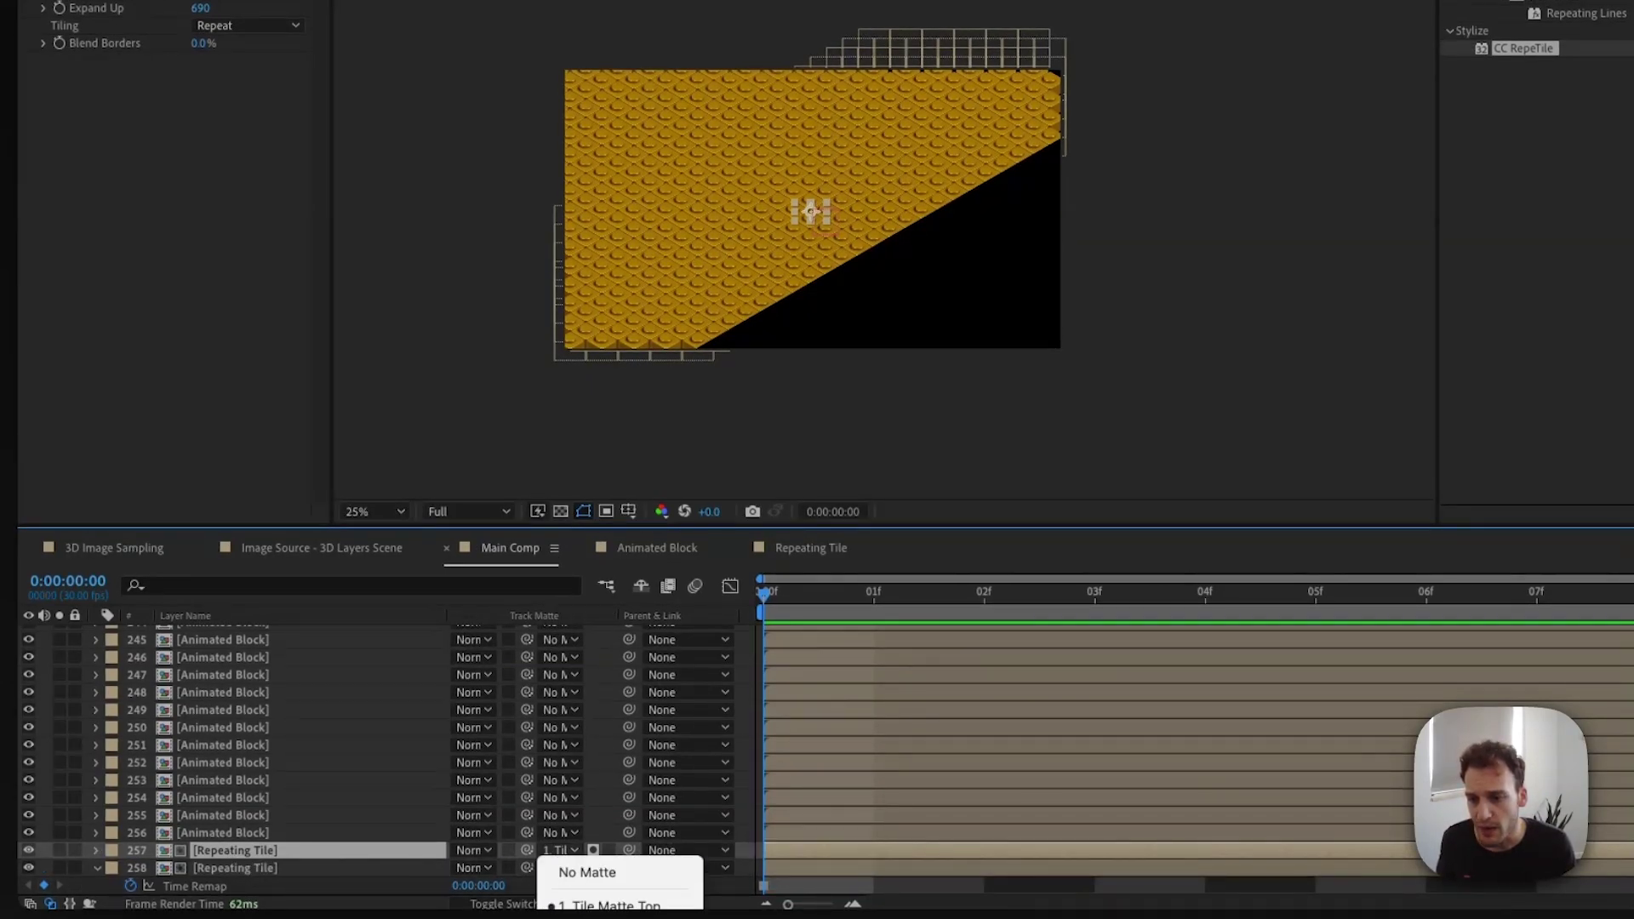
left_click(608, 905)
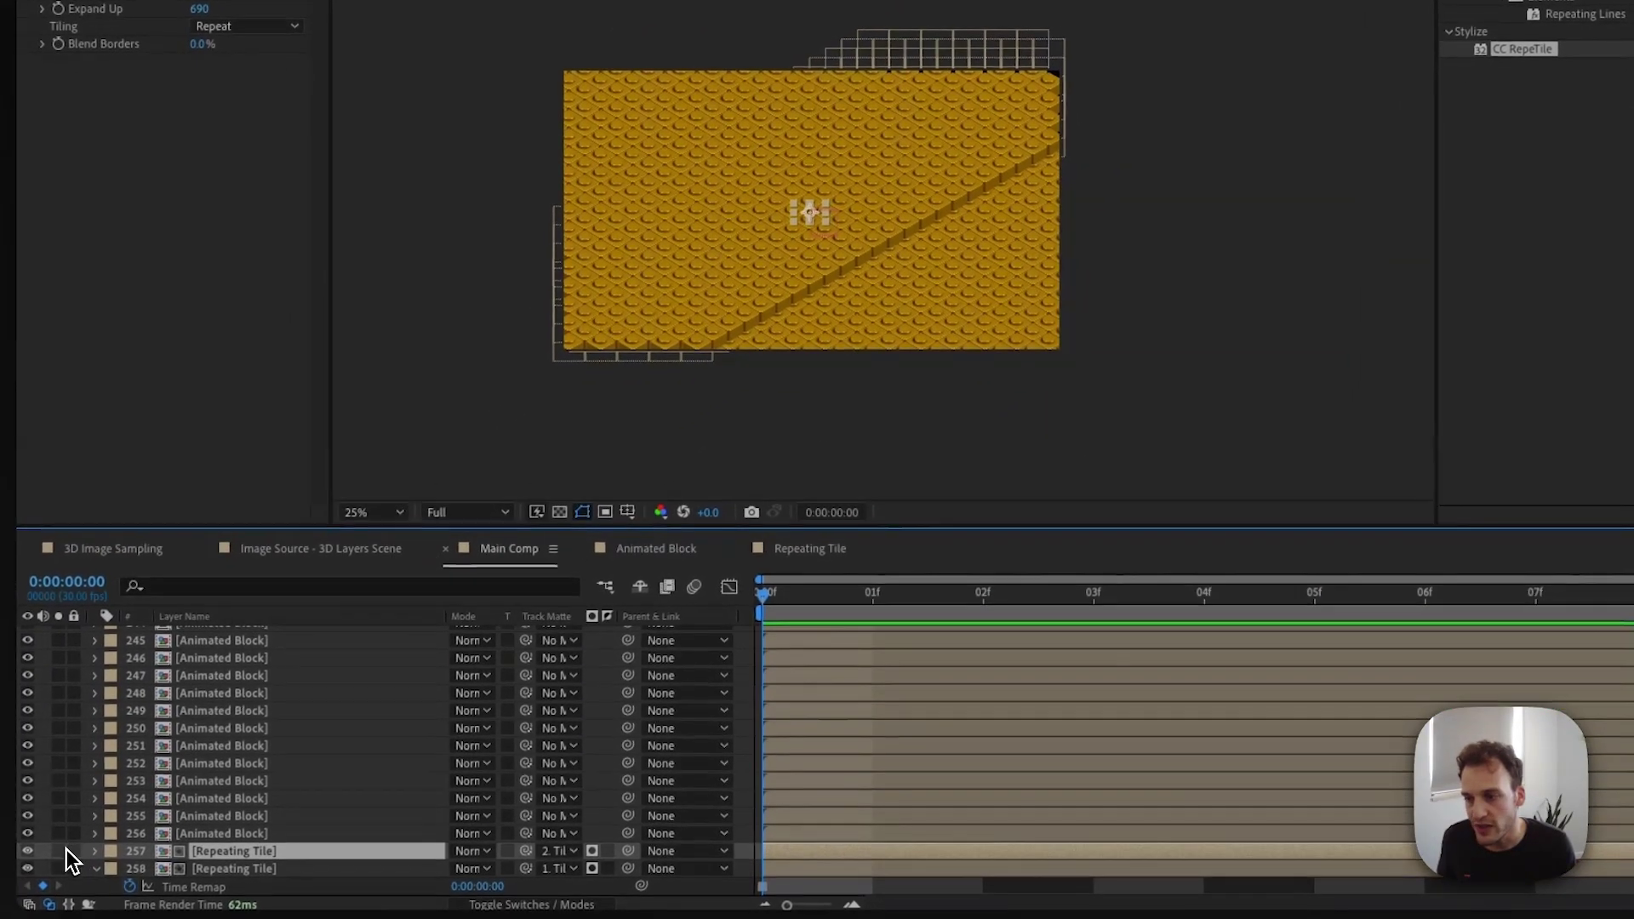
Briefly solo the duplicated Repeating Tile layer to check its masking, and move it to the top of the layer stack
left_click(60, 852)
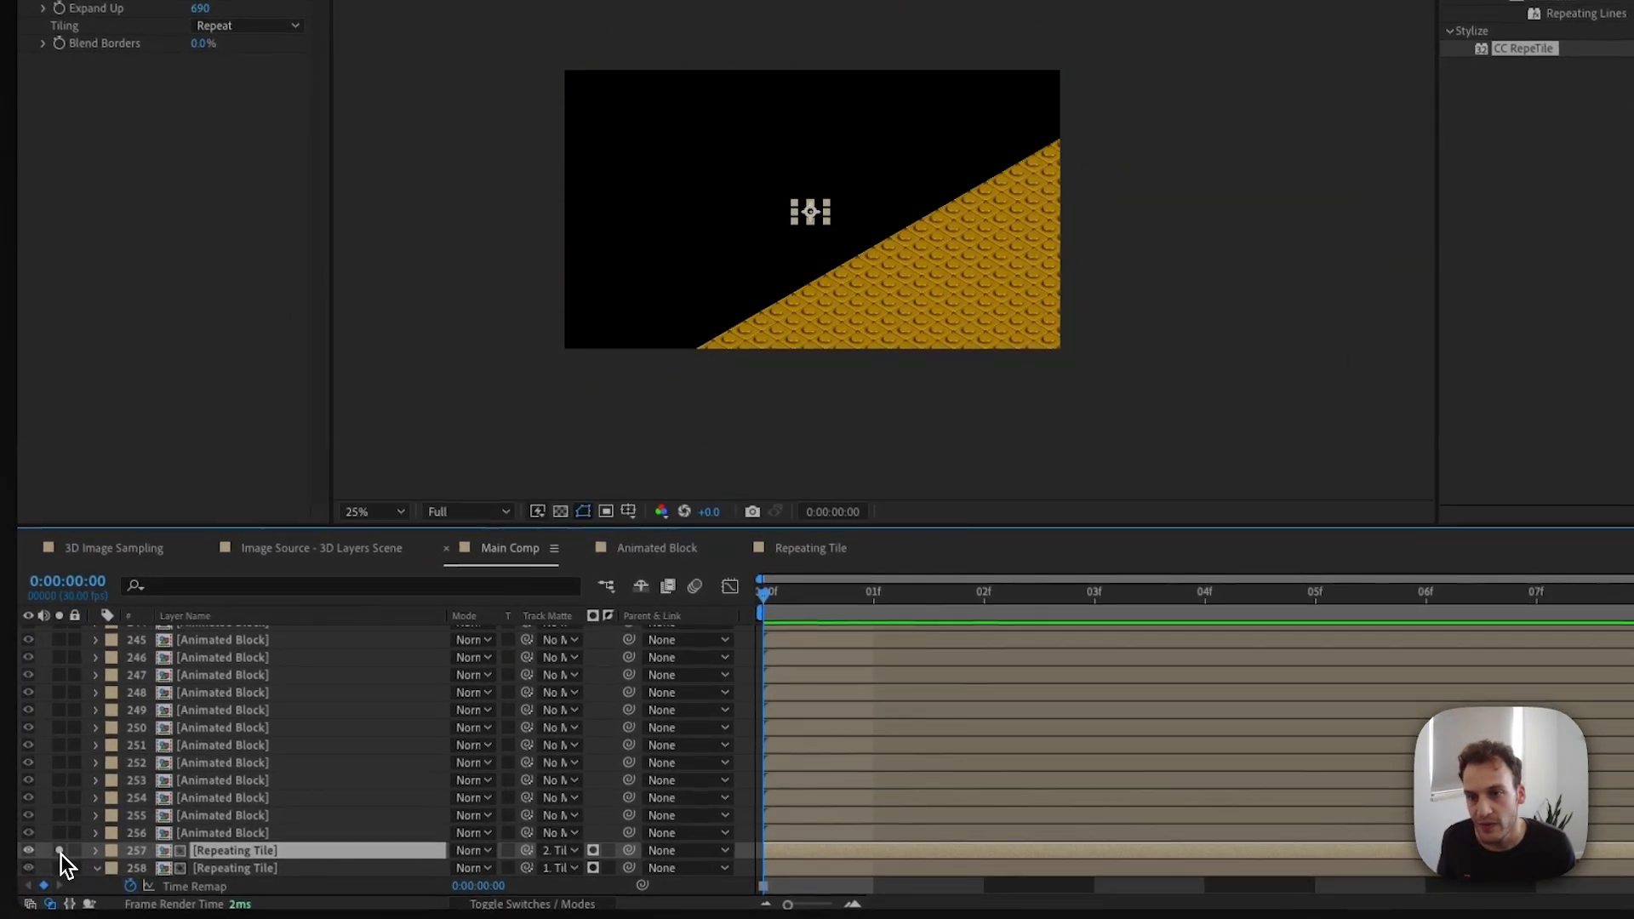
left_click(59, 851)
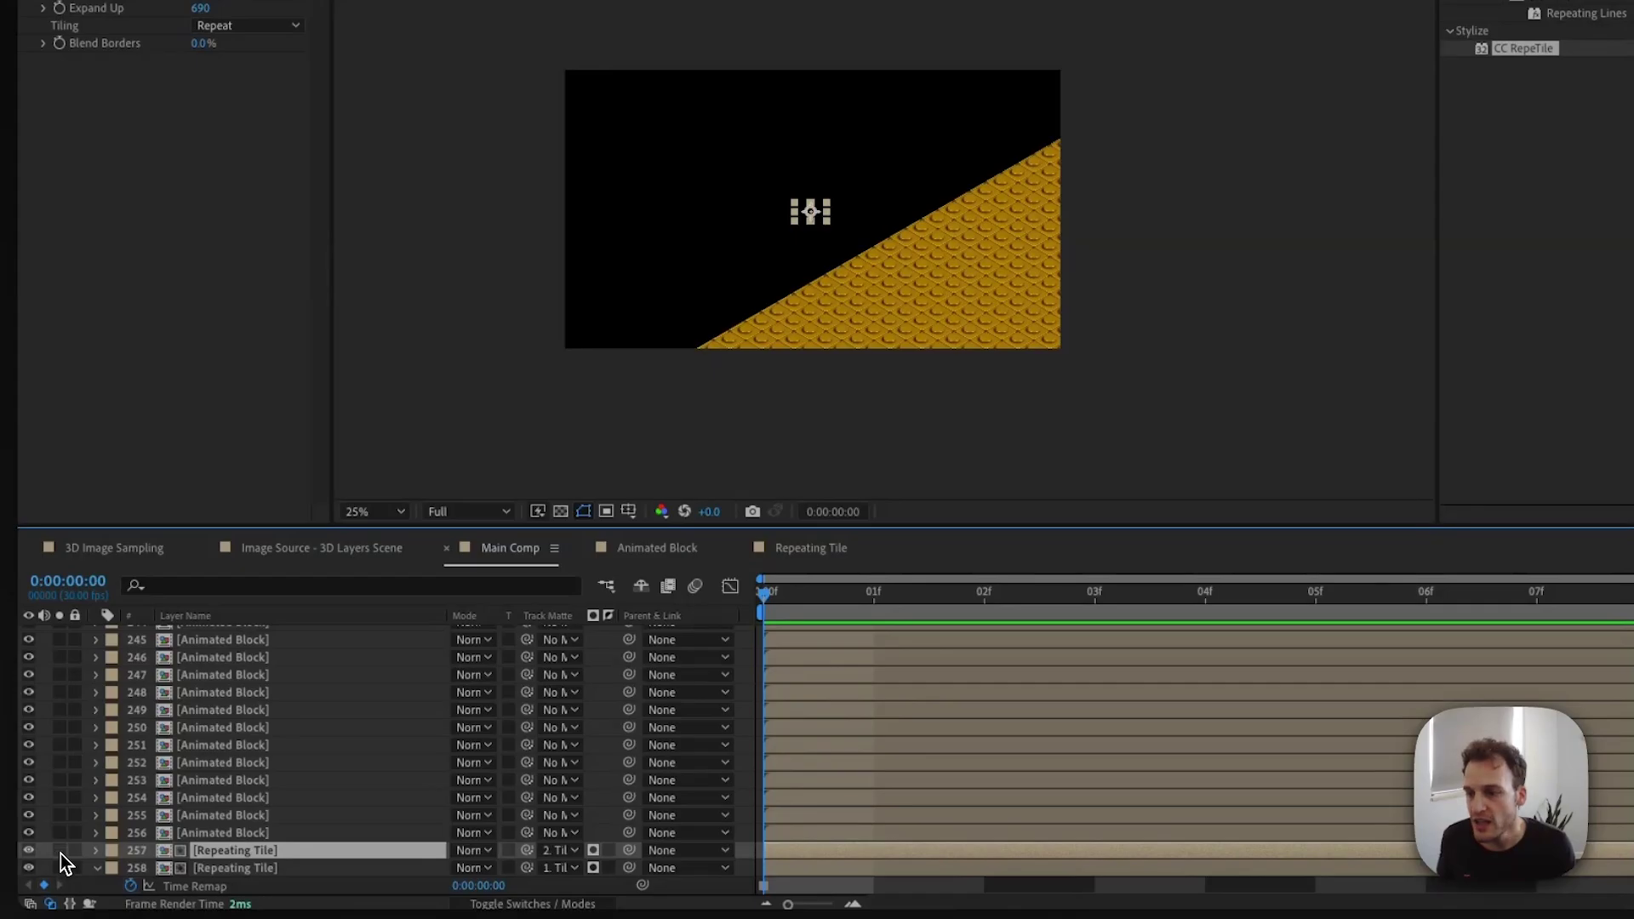
left_click_drag(204, 851, 201, 637)
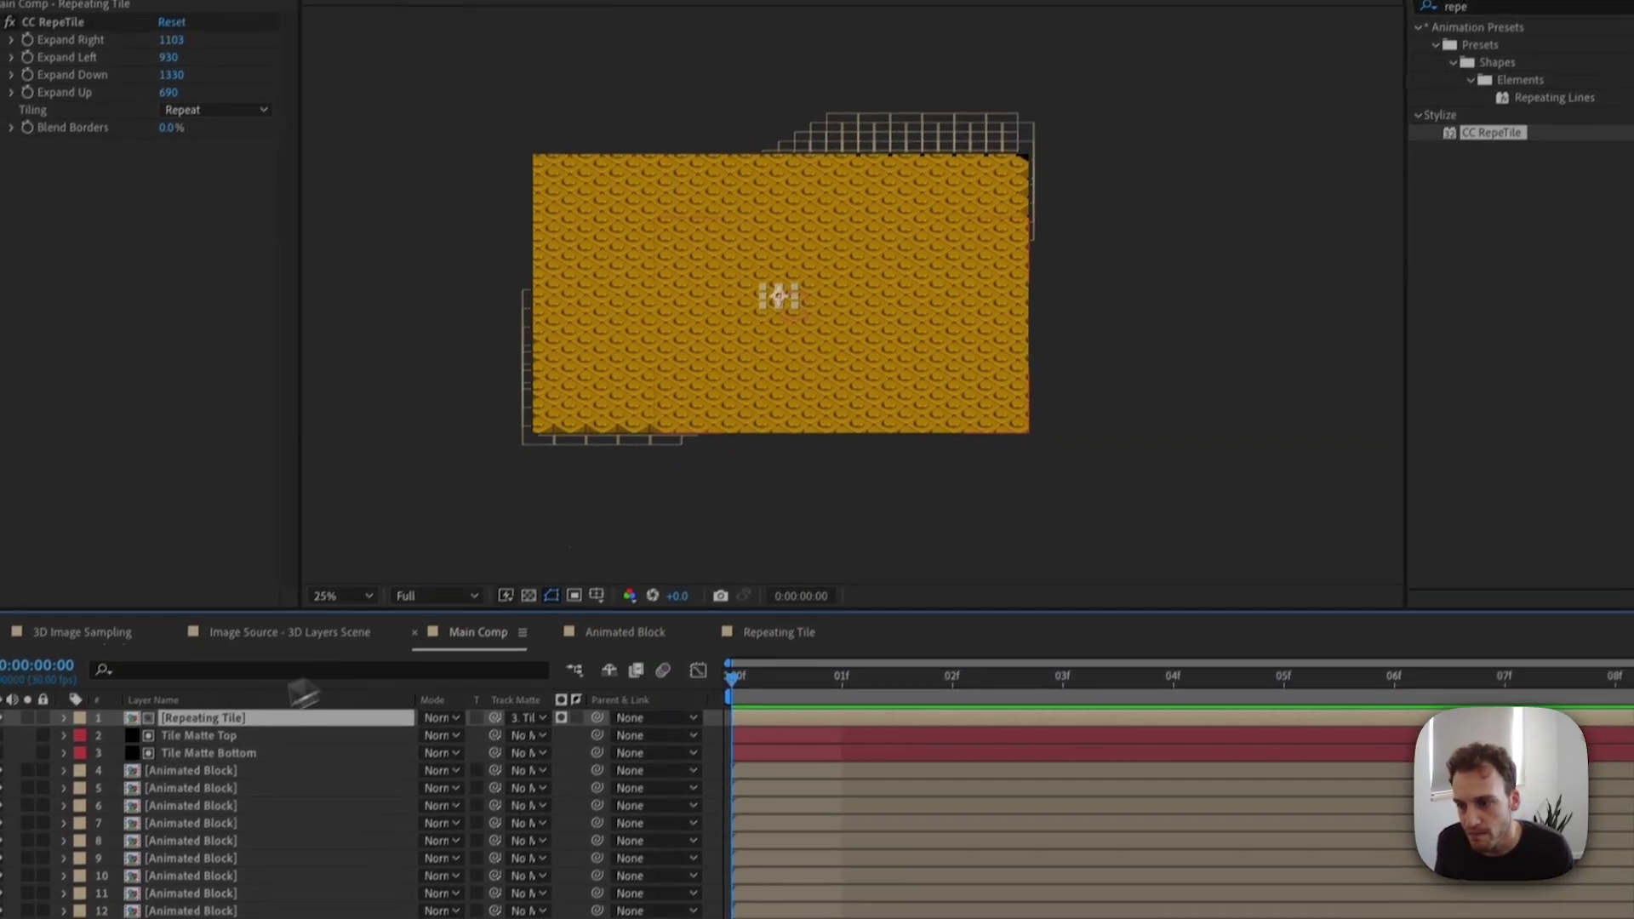
Select Tile Matte Top and Tile Matte Bottom and increase their mask feather slightly to soften the matte edges
left_click(196, 742)
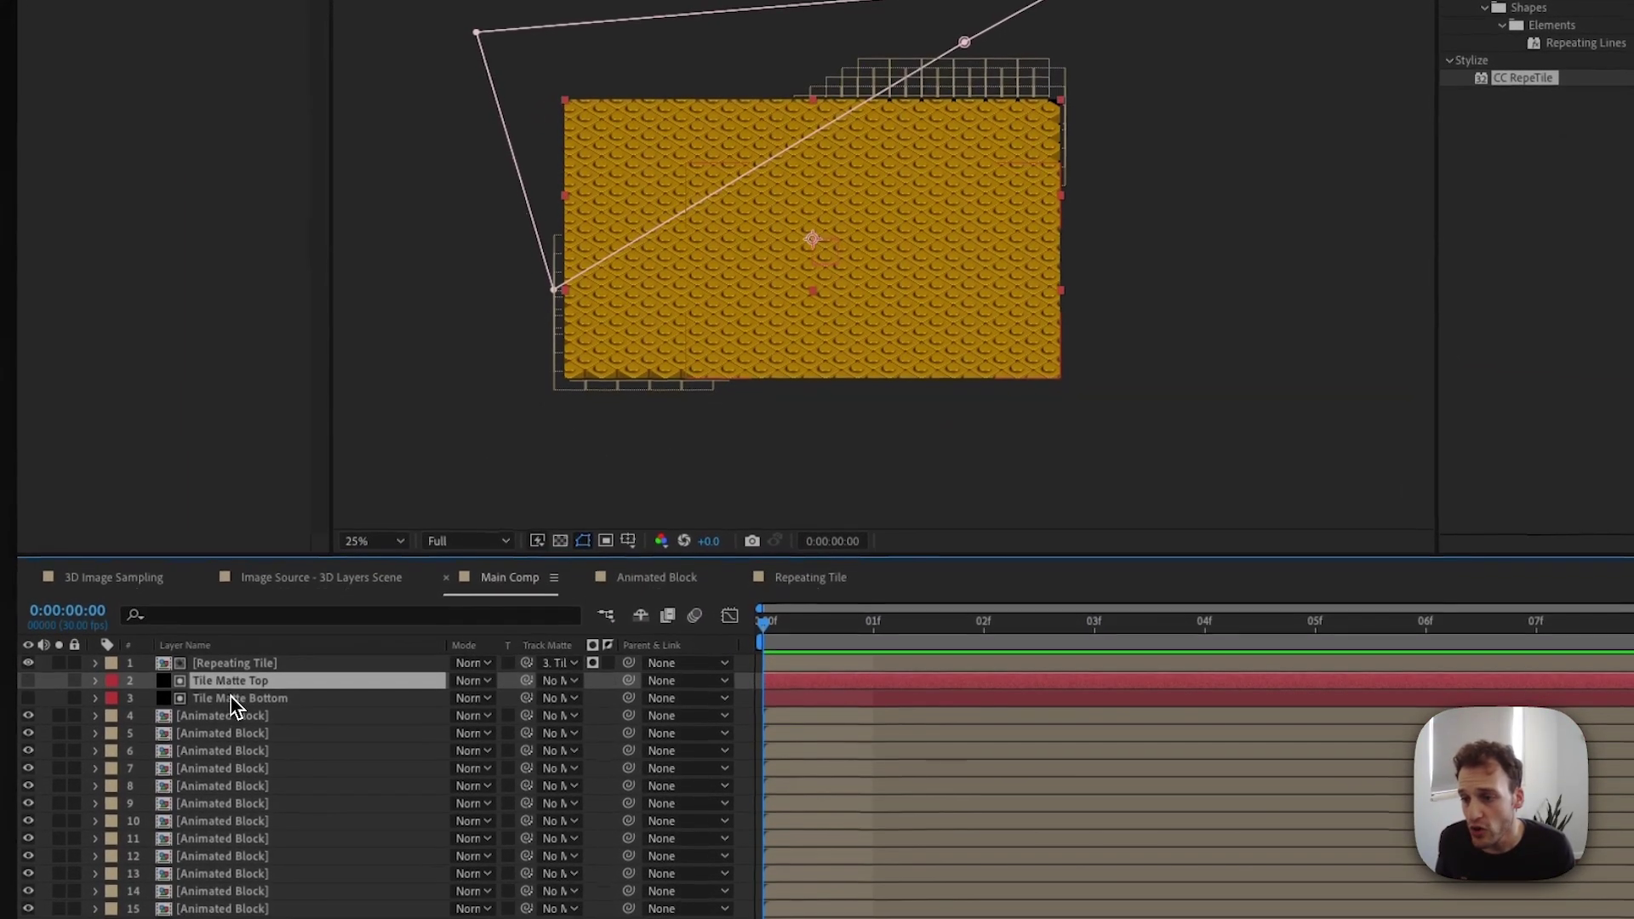
left_click(232, 697, "shift")
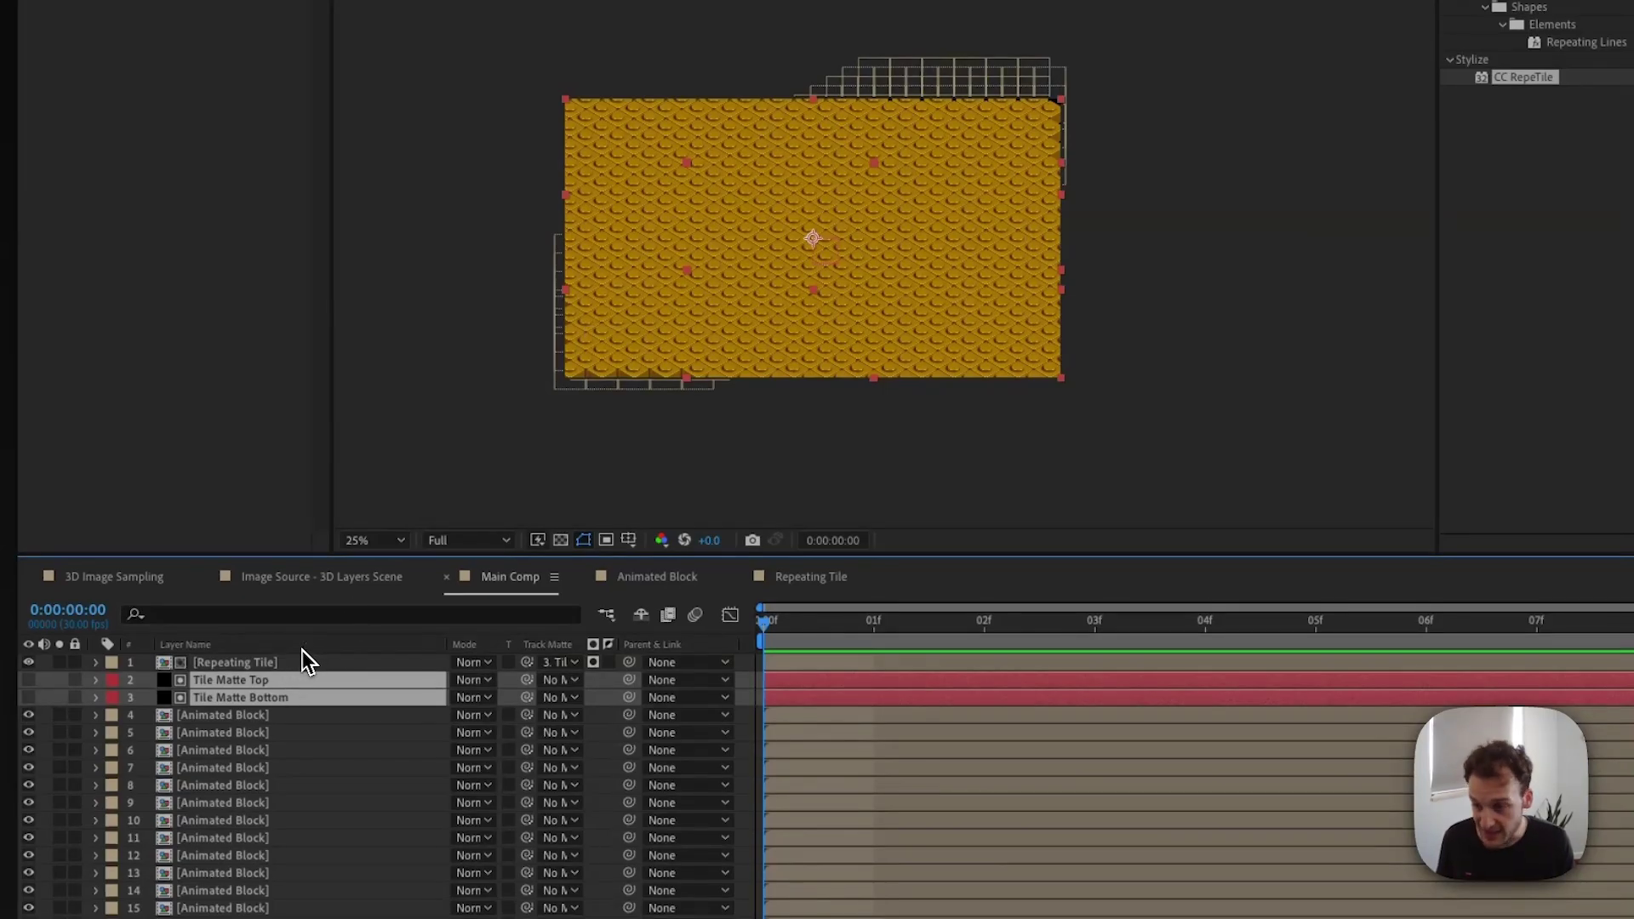
key("f")
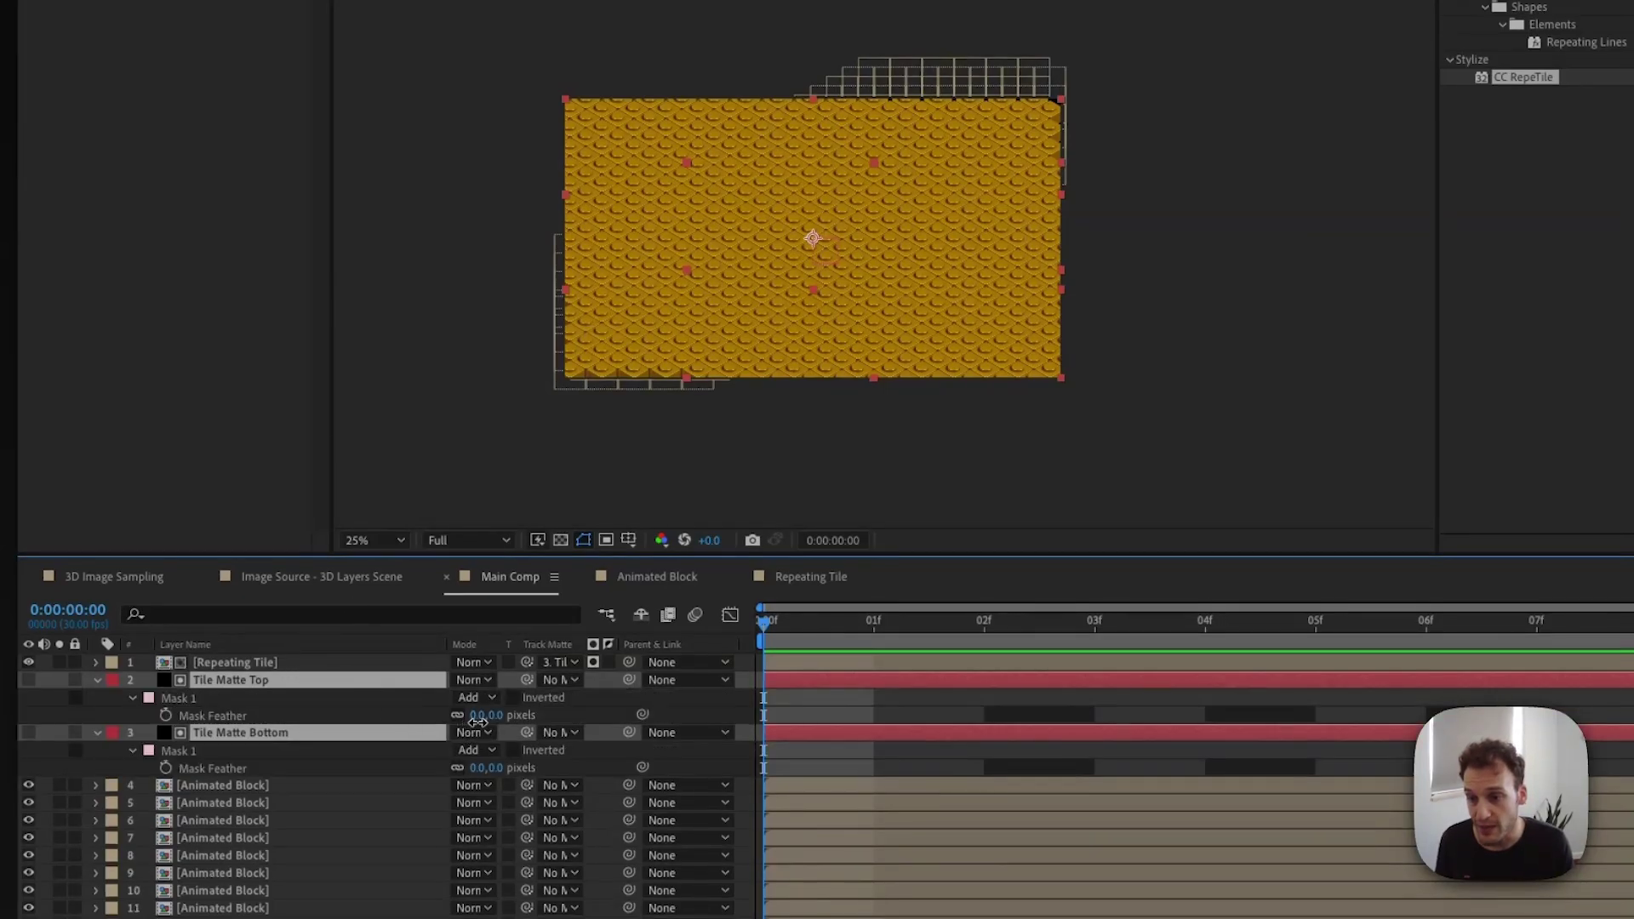
left_click_drag(477, 715, 508, 717)
left_click_drag(482, 770, 502, 771)
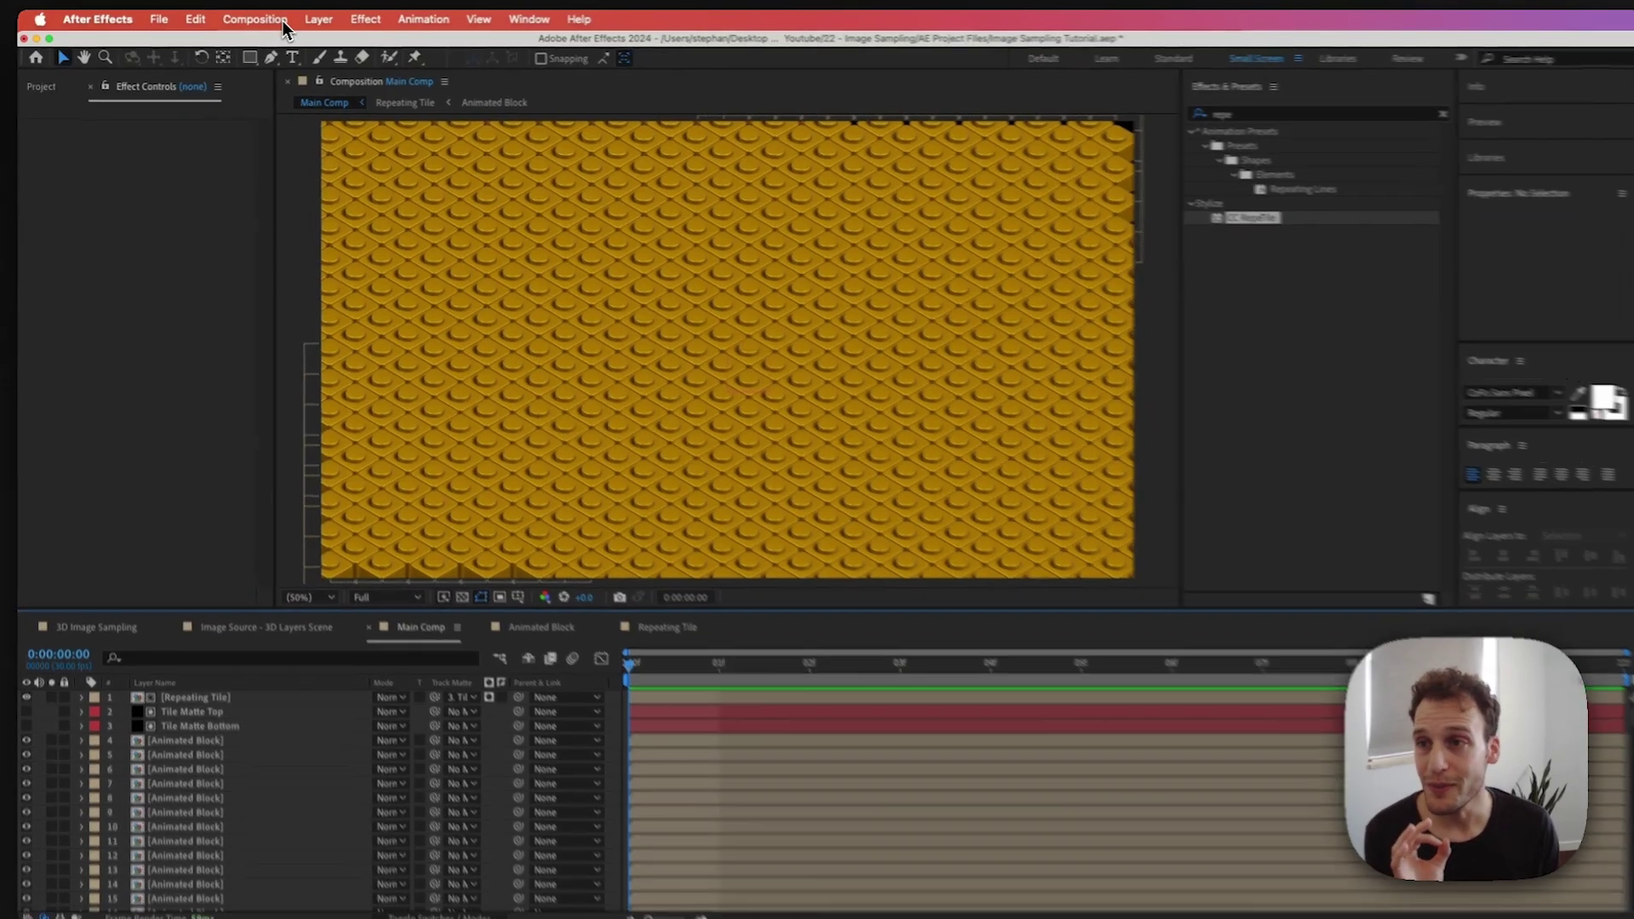
Set the Main Comp duration to 0:00:15:11
left_click(281, 22)
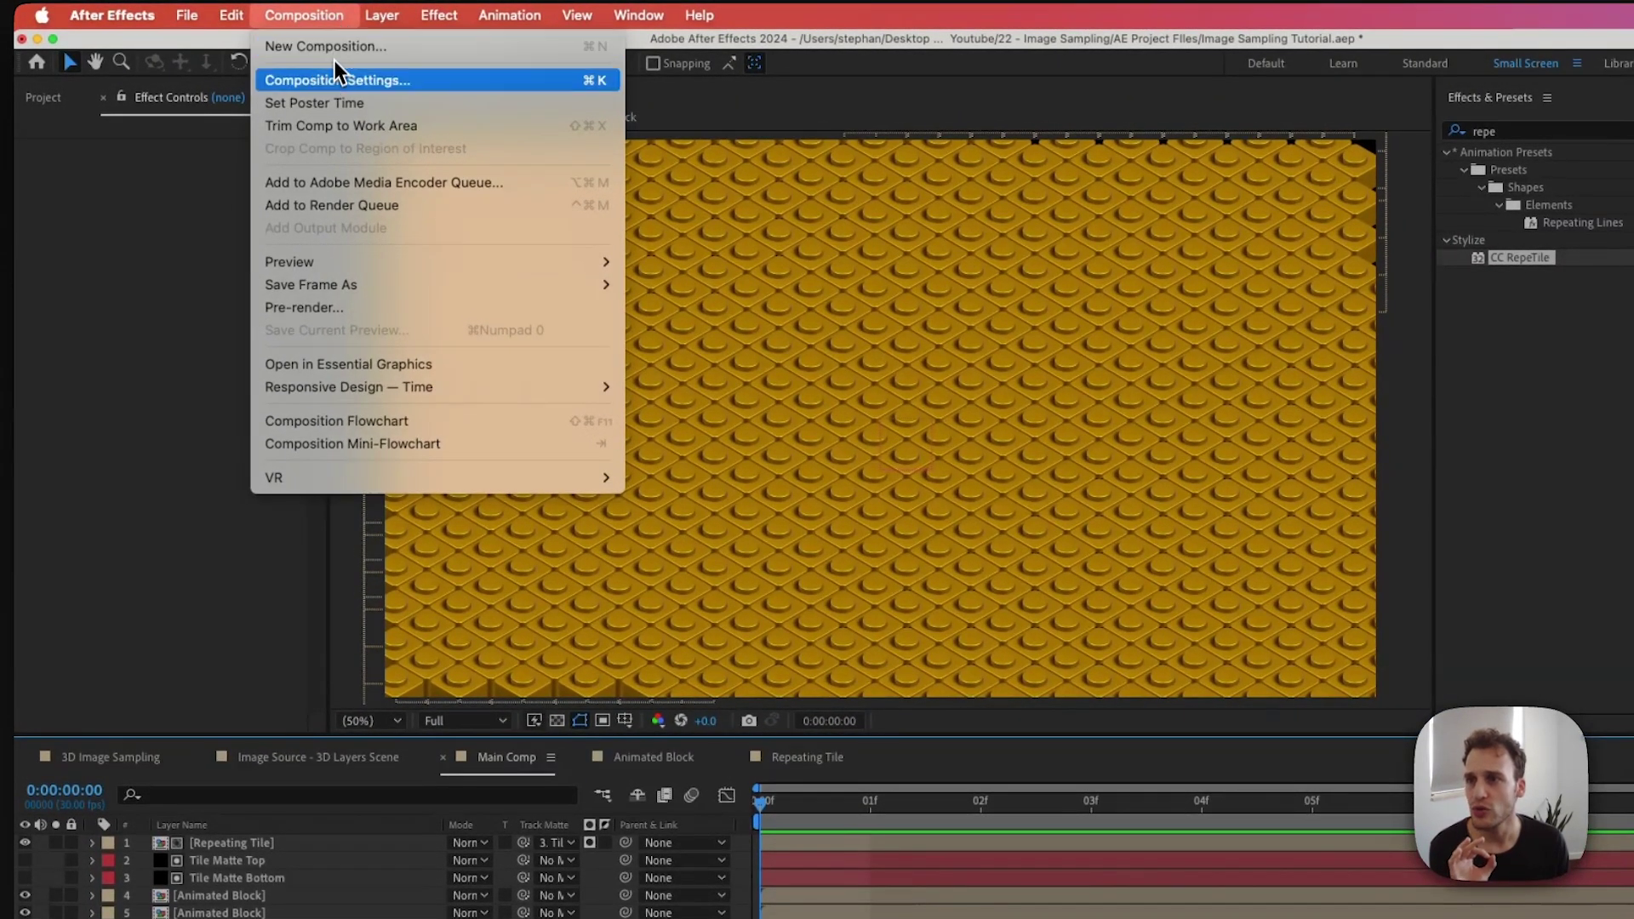
left_click(333, 81)
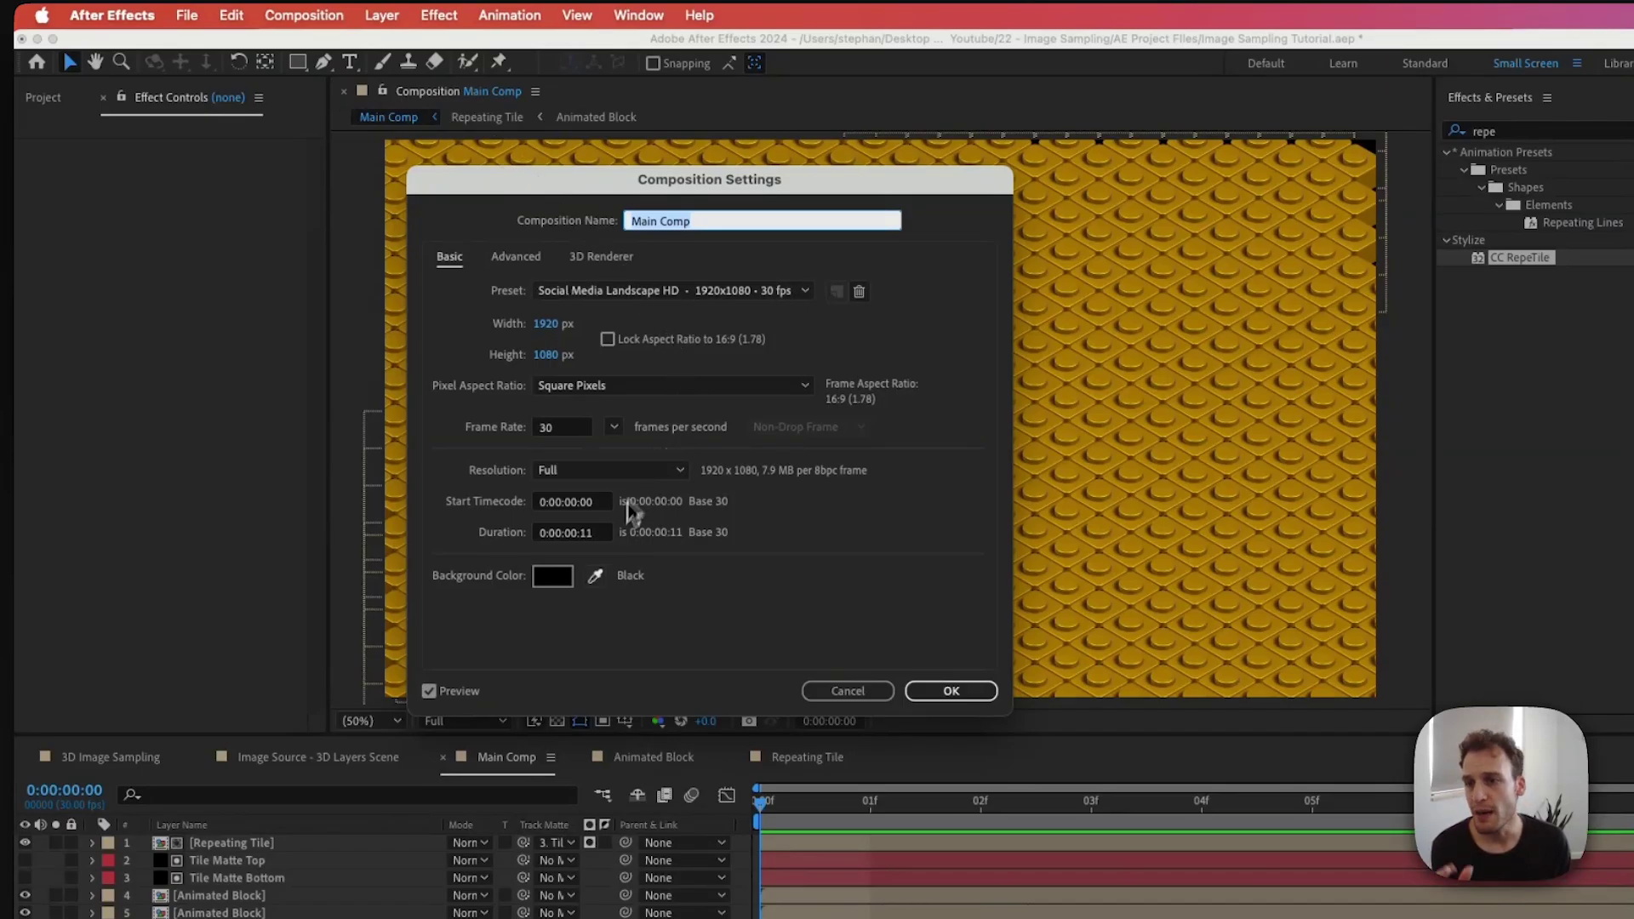
left_click(578, 534)
key("BackSpace")
key("BackSpace")
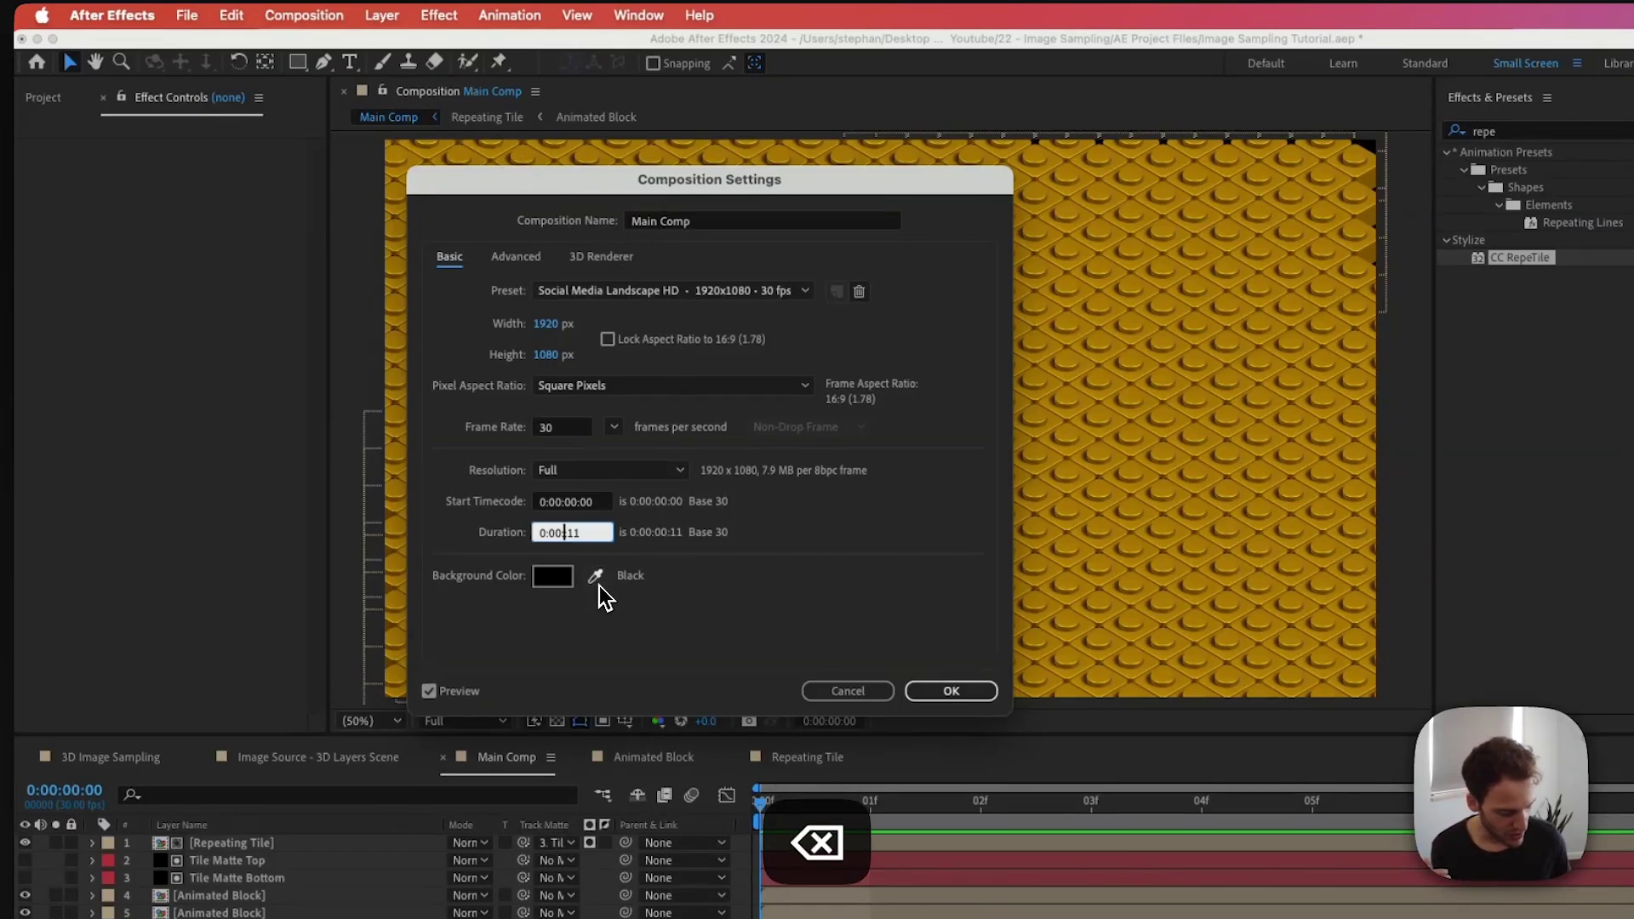
type("15:11")
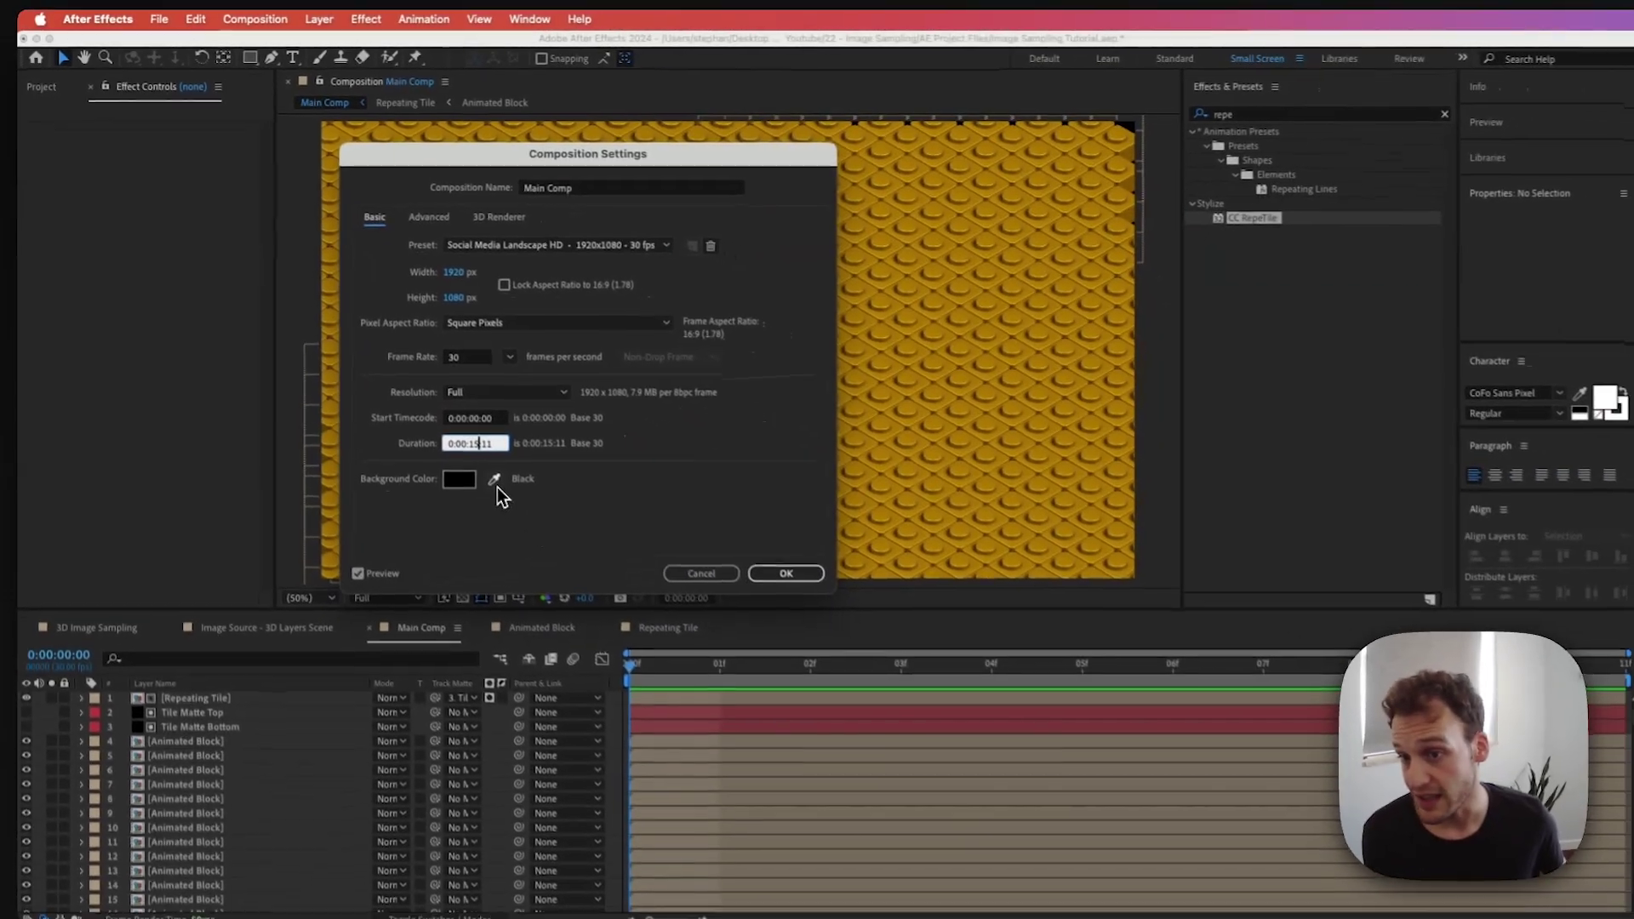
key("Return")
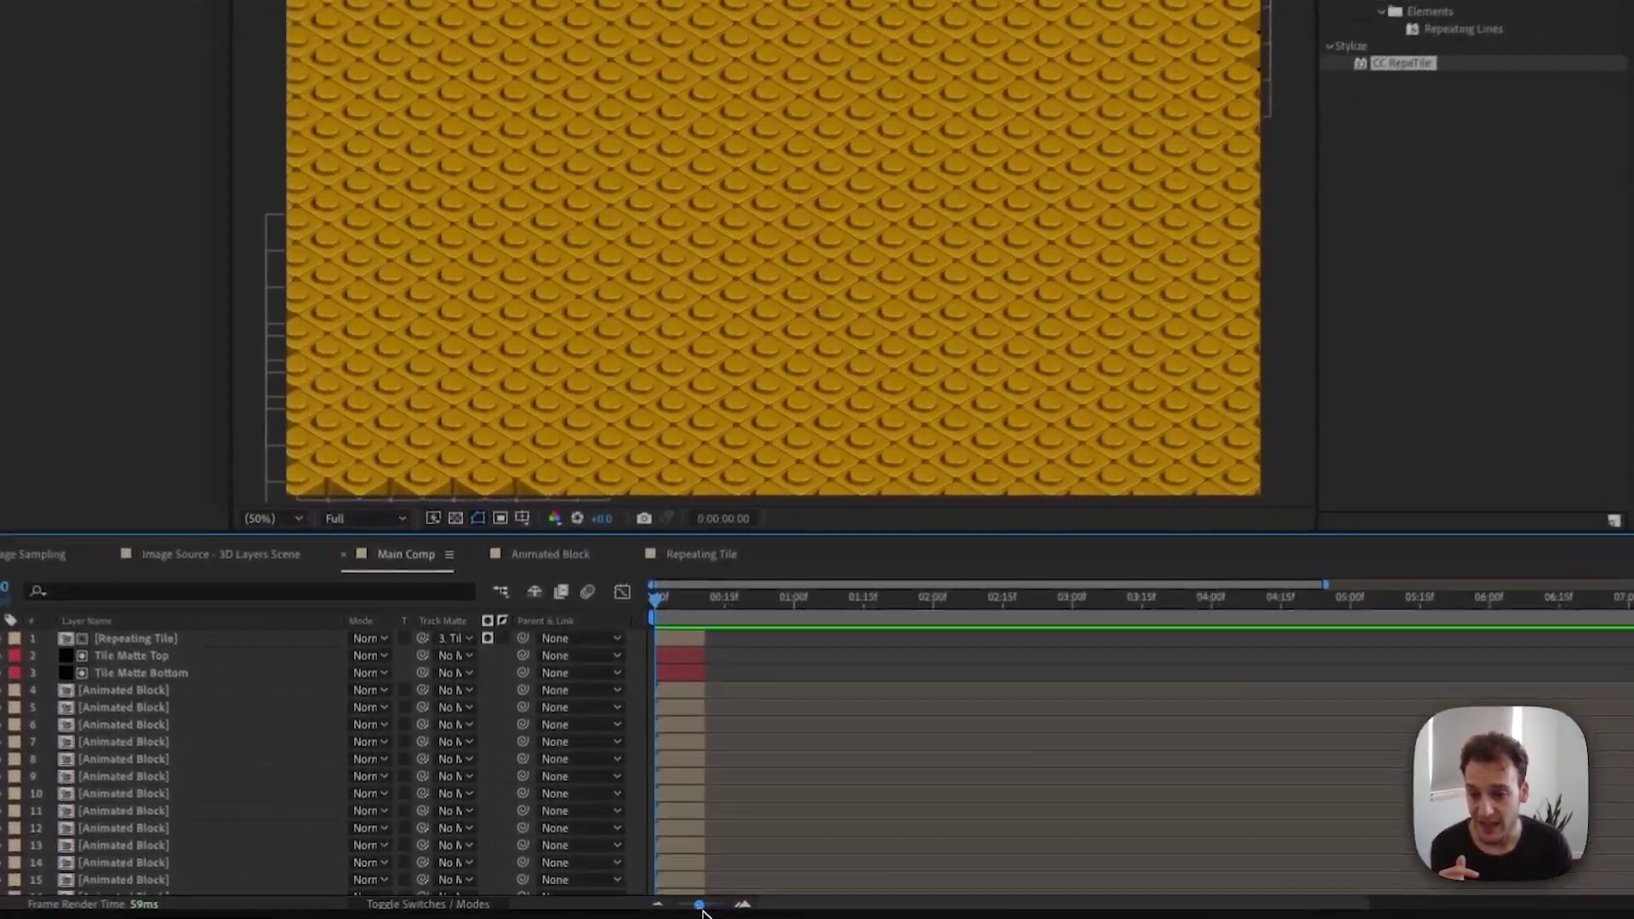
Select all layers in Main Comp and extend their out points to the end of the composition
left_click_drag(703, 910, 685, 909)
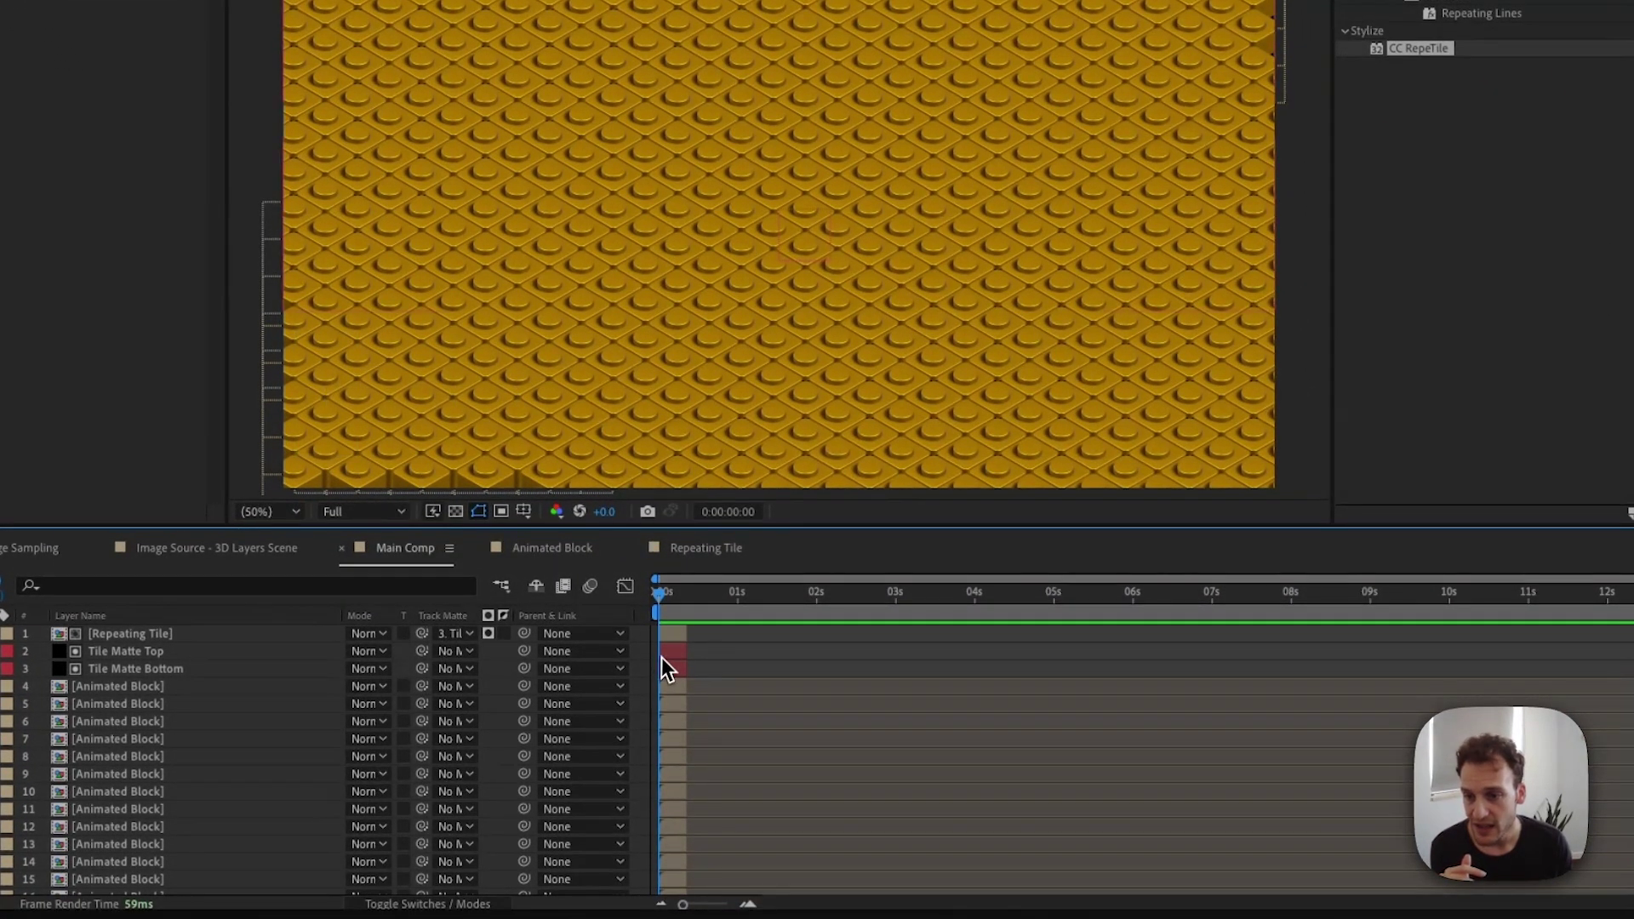
left_click(671, 634)
scroll(673, 646, "down", 20)
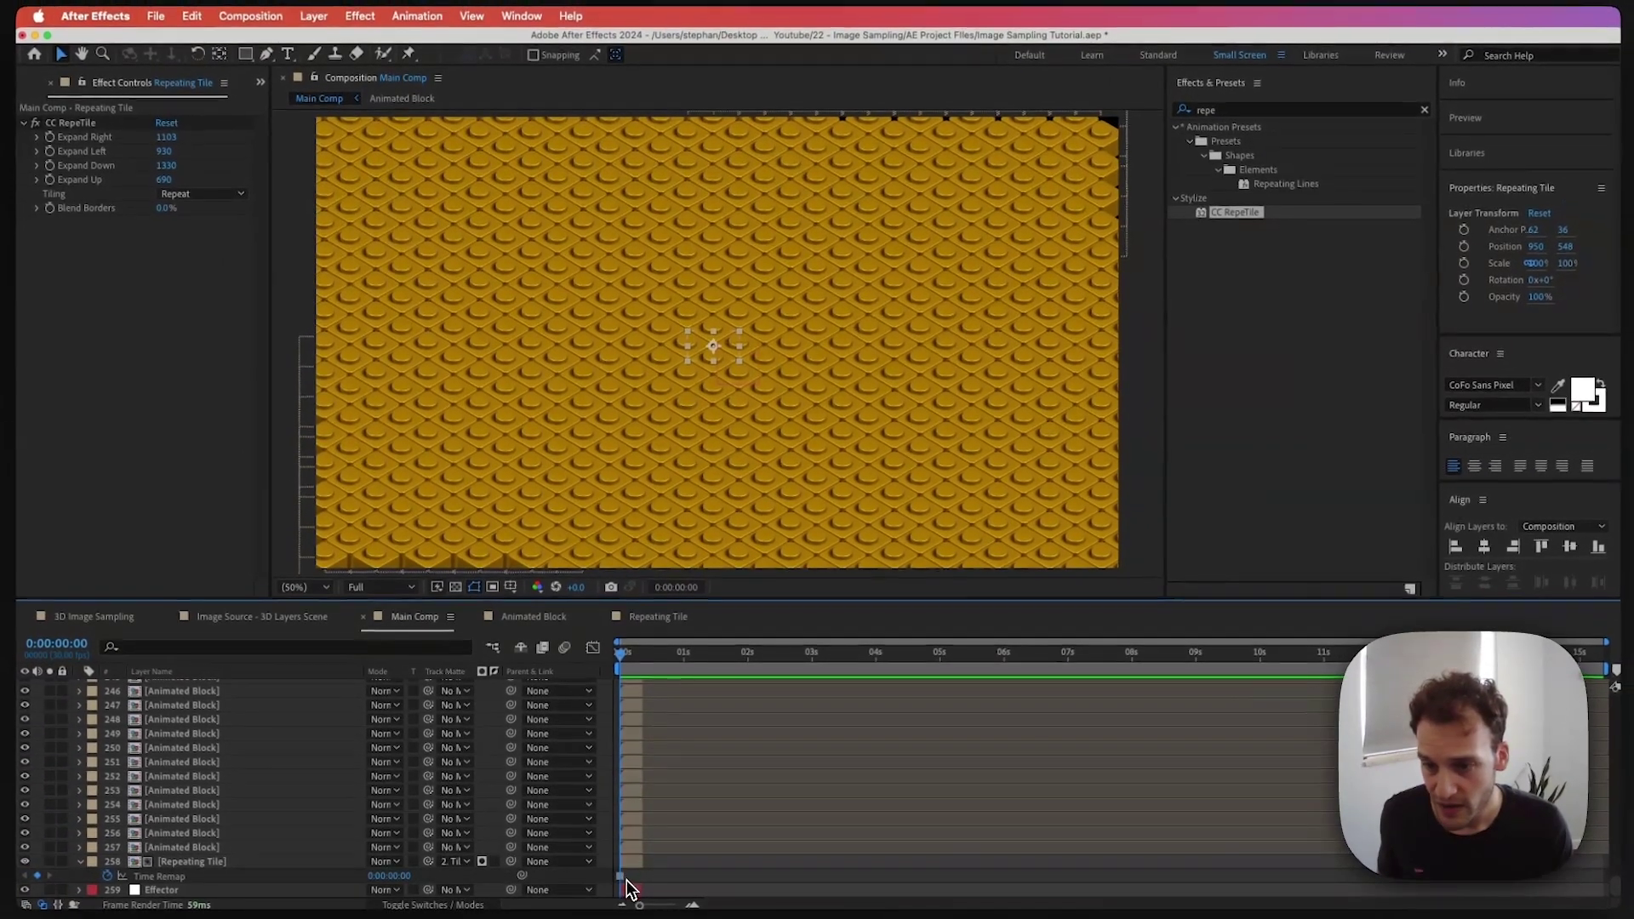
key("super+a")
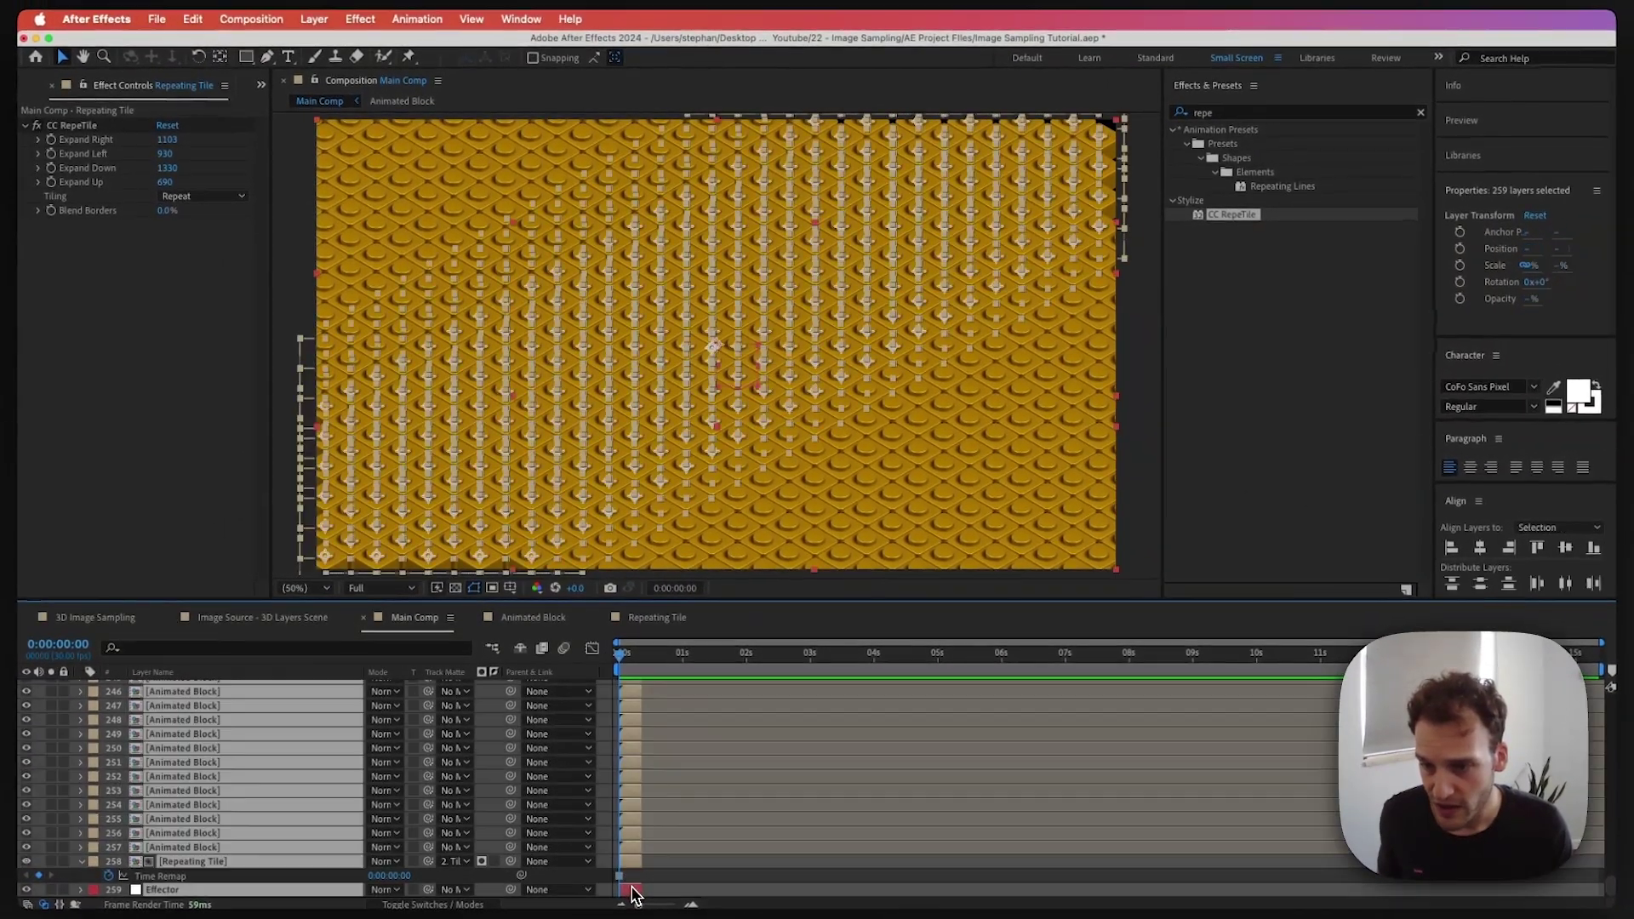
left_click_drag(685, 886, 1605, 882)
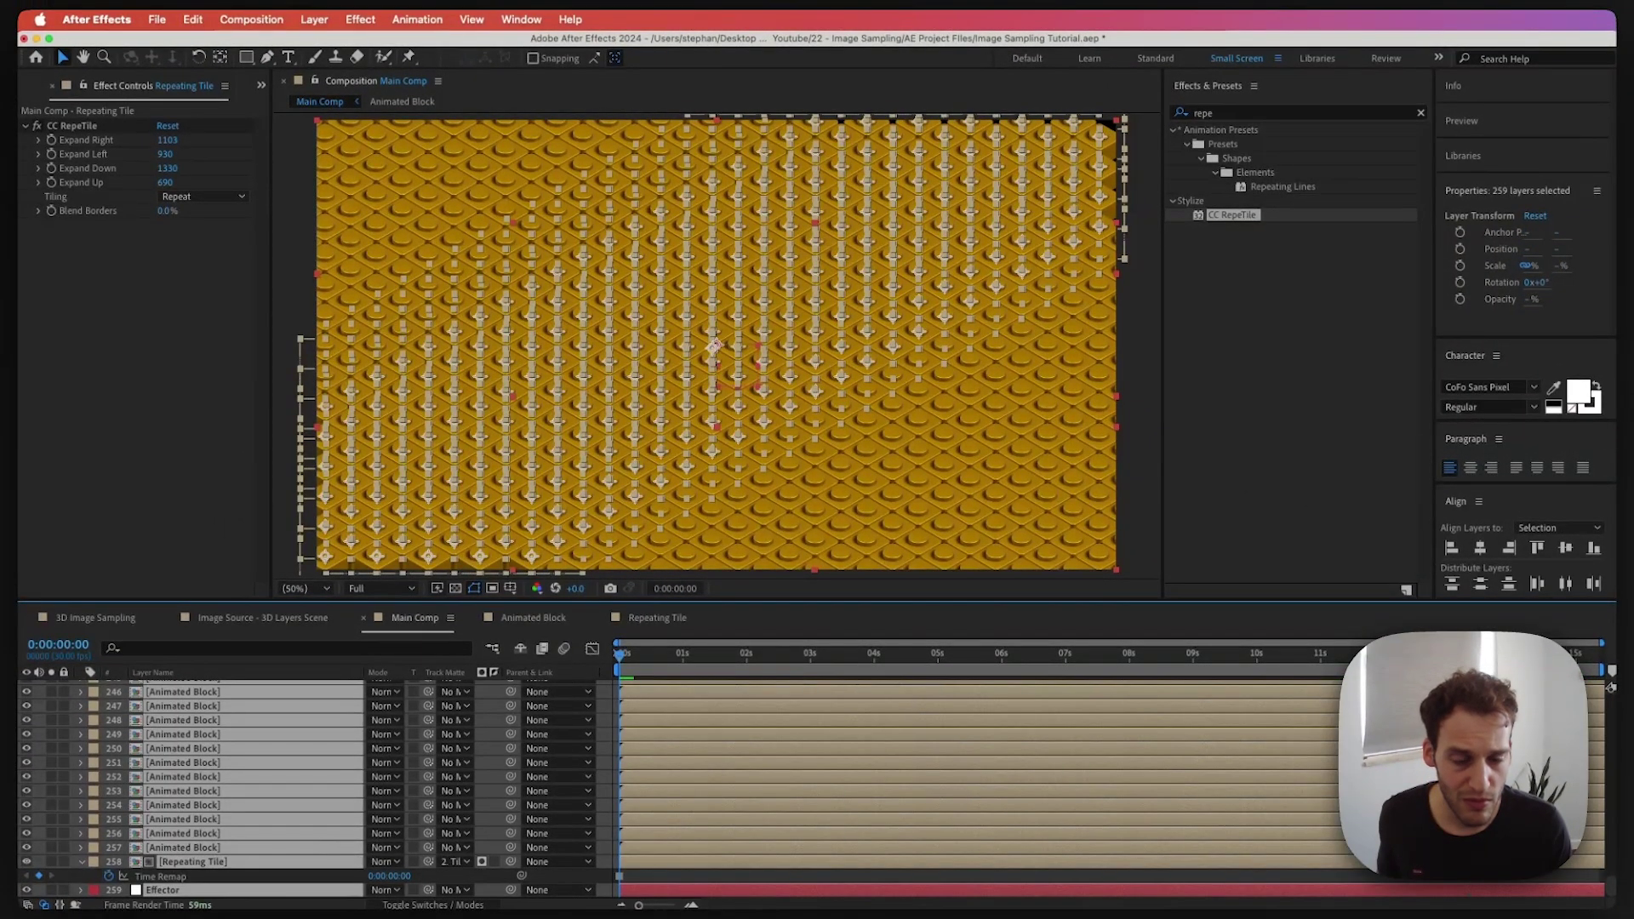
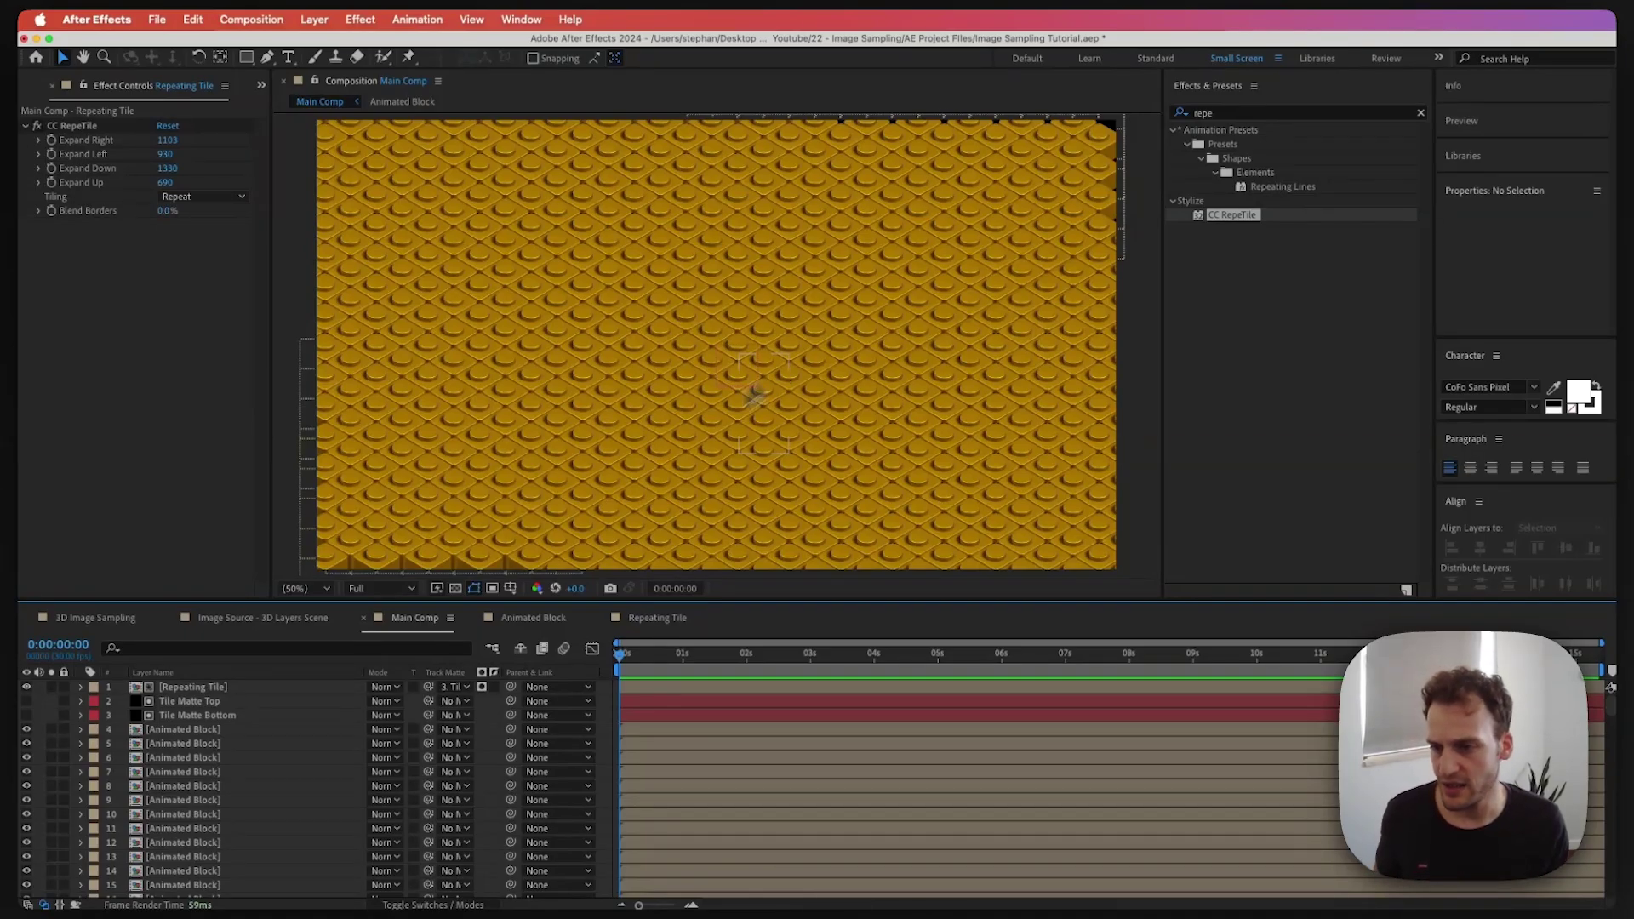
Open the Animated Block composition and add a Position keyframe to the Block layer at 0:00:00:00
double_click(205, 732)
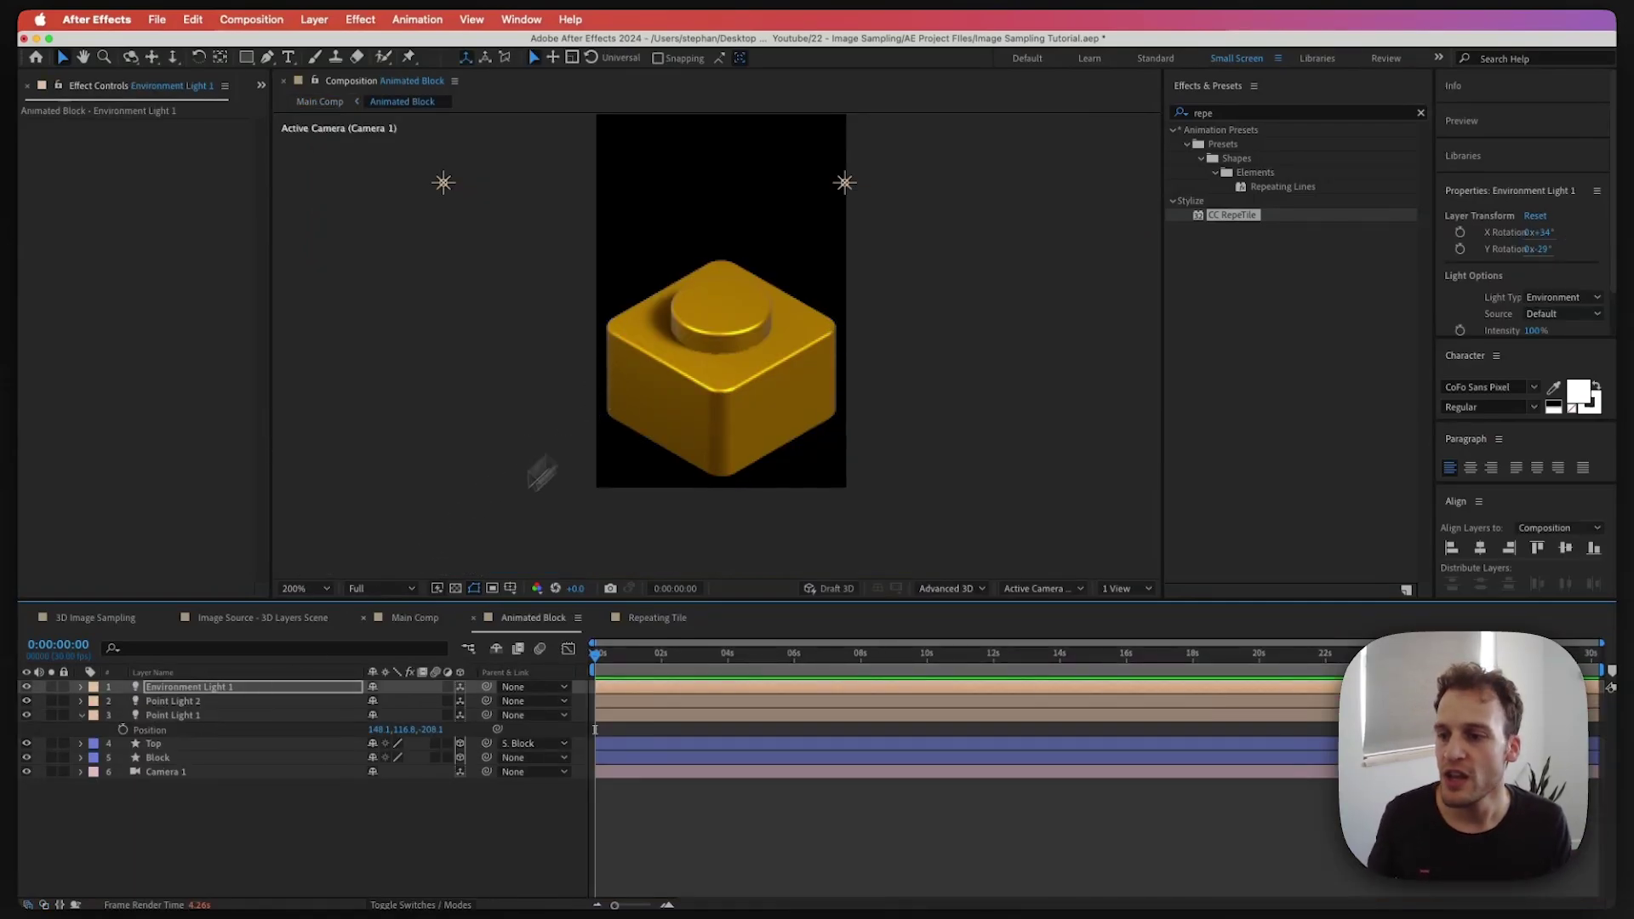
left_click(213, 756)
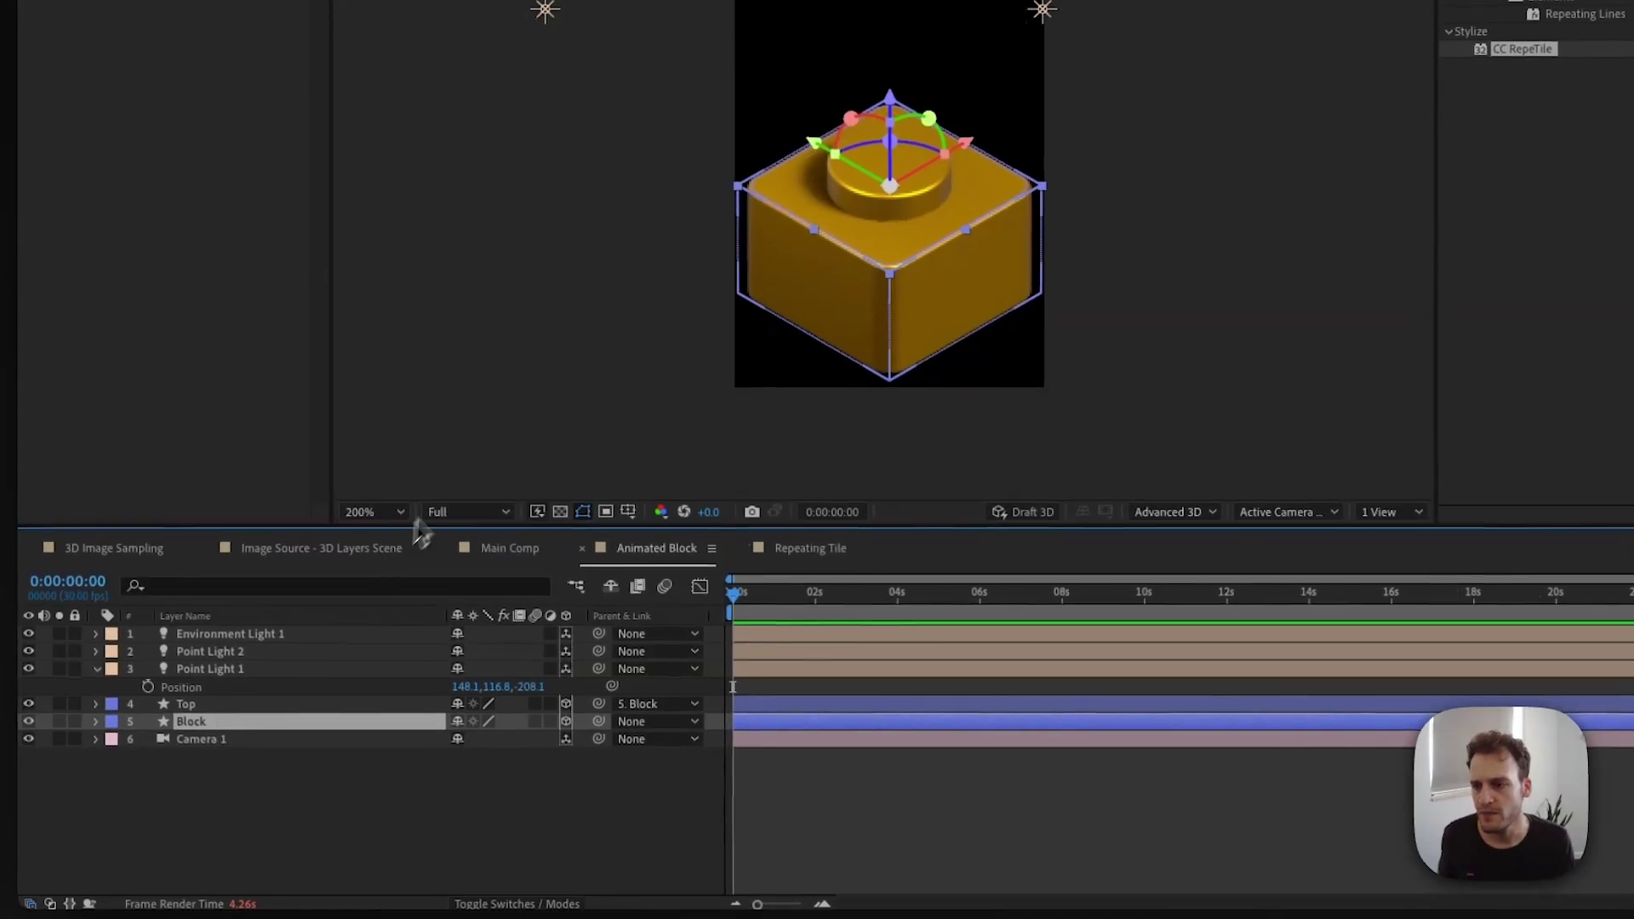
key("p")
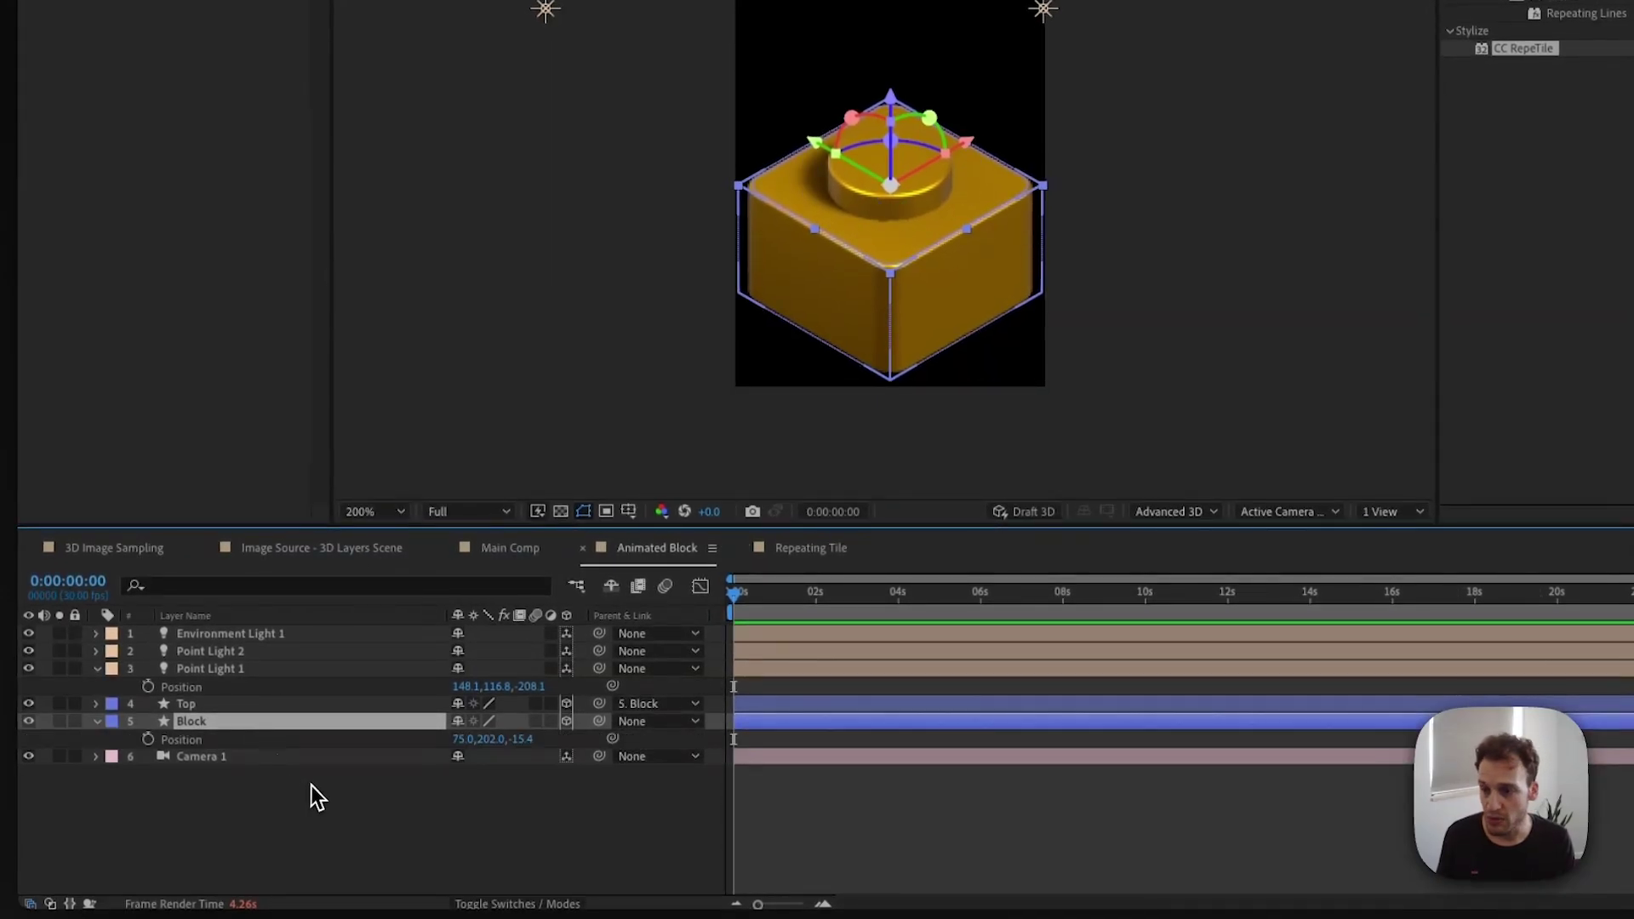
left_click(150, 742)
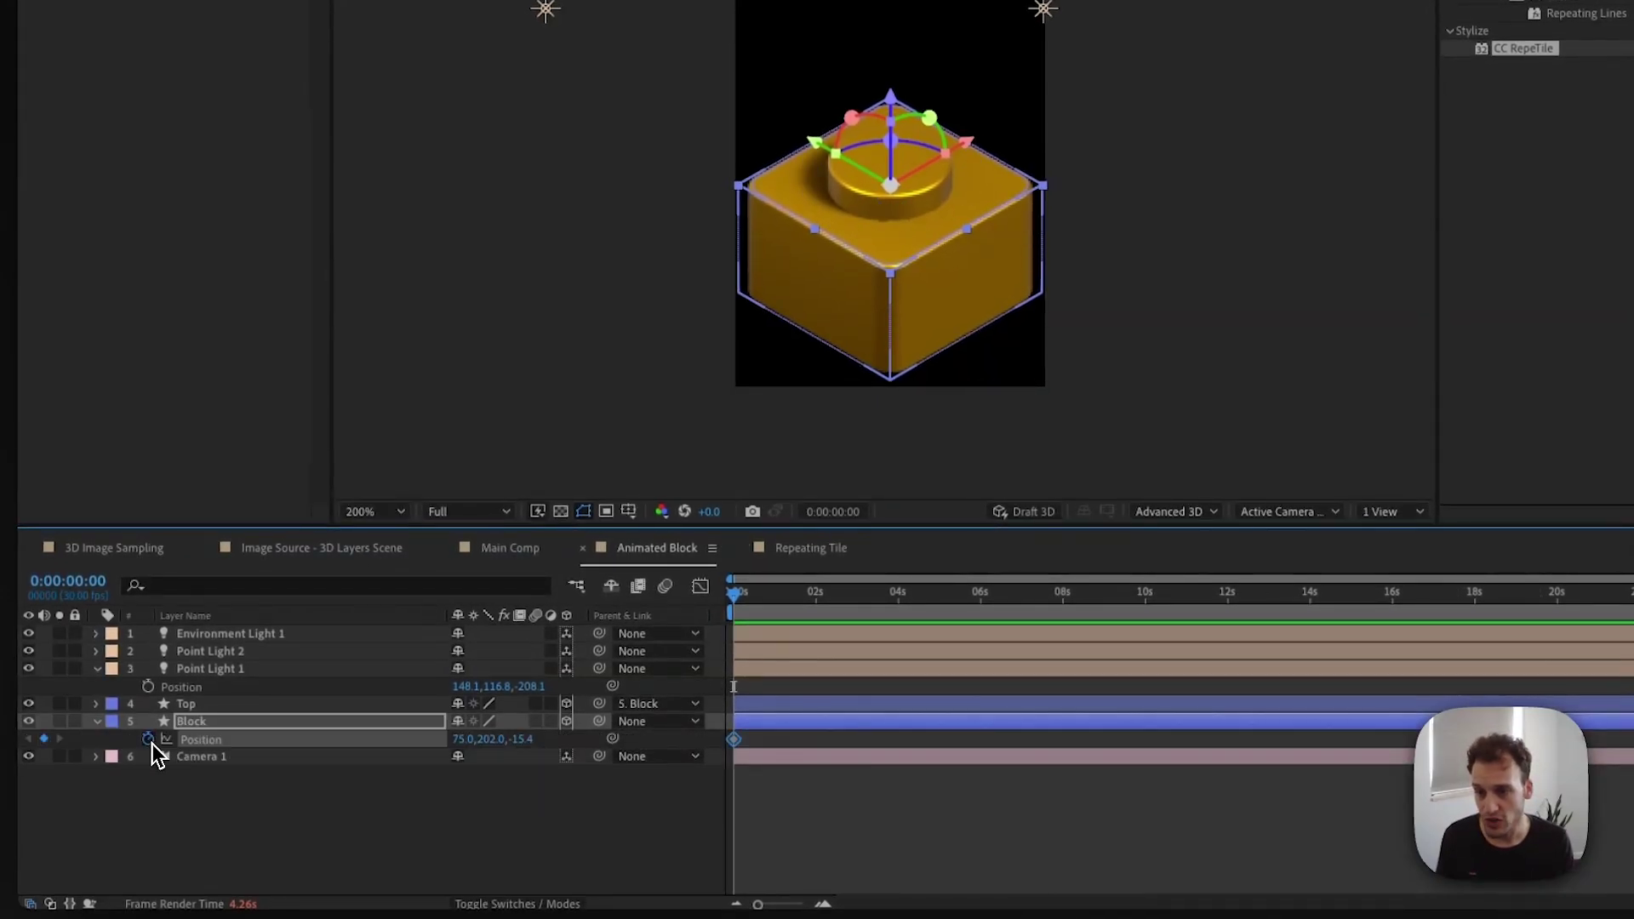
End the work area just past the two-second mark and trim the Animated Block composition to it
left_click_drag(735, 594, 663, 683)
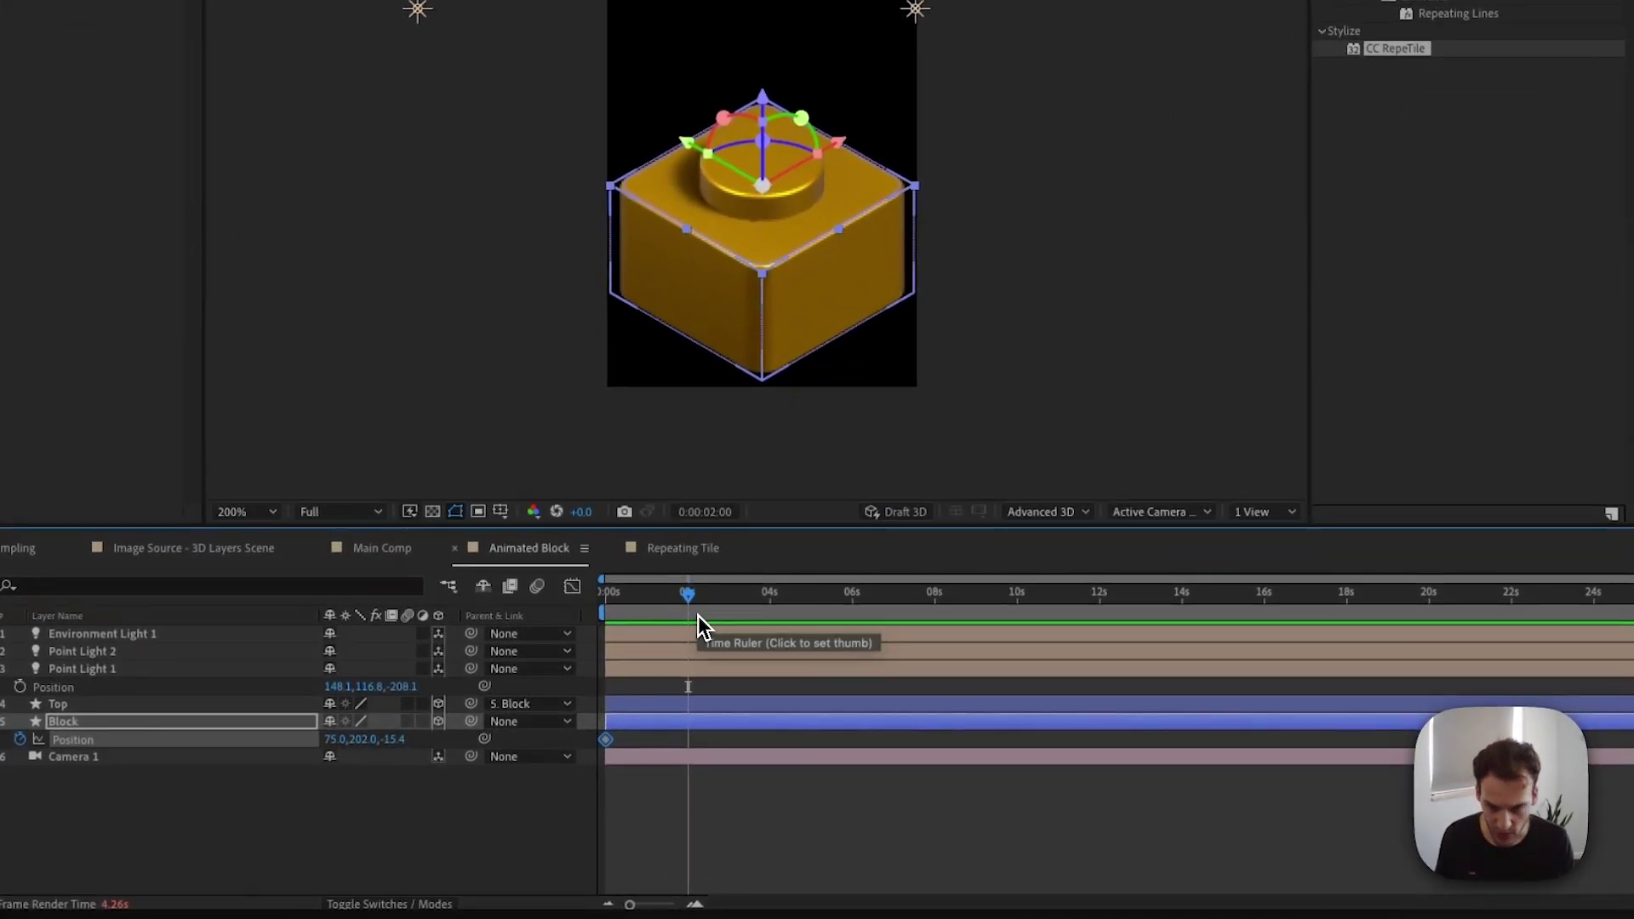
key("n")
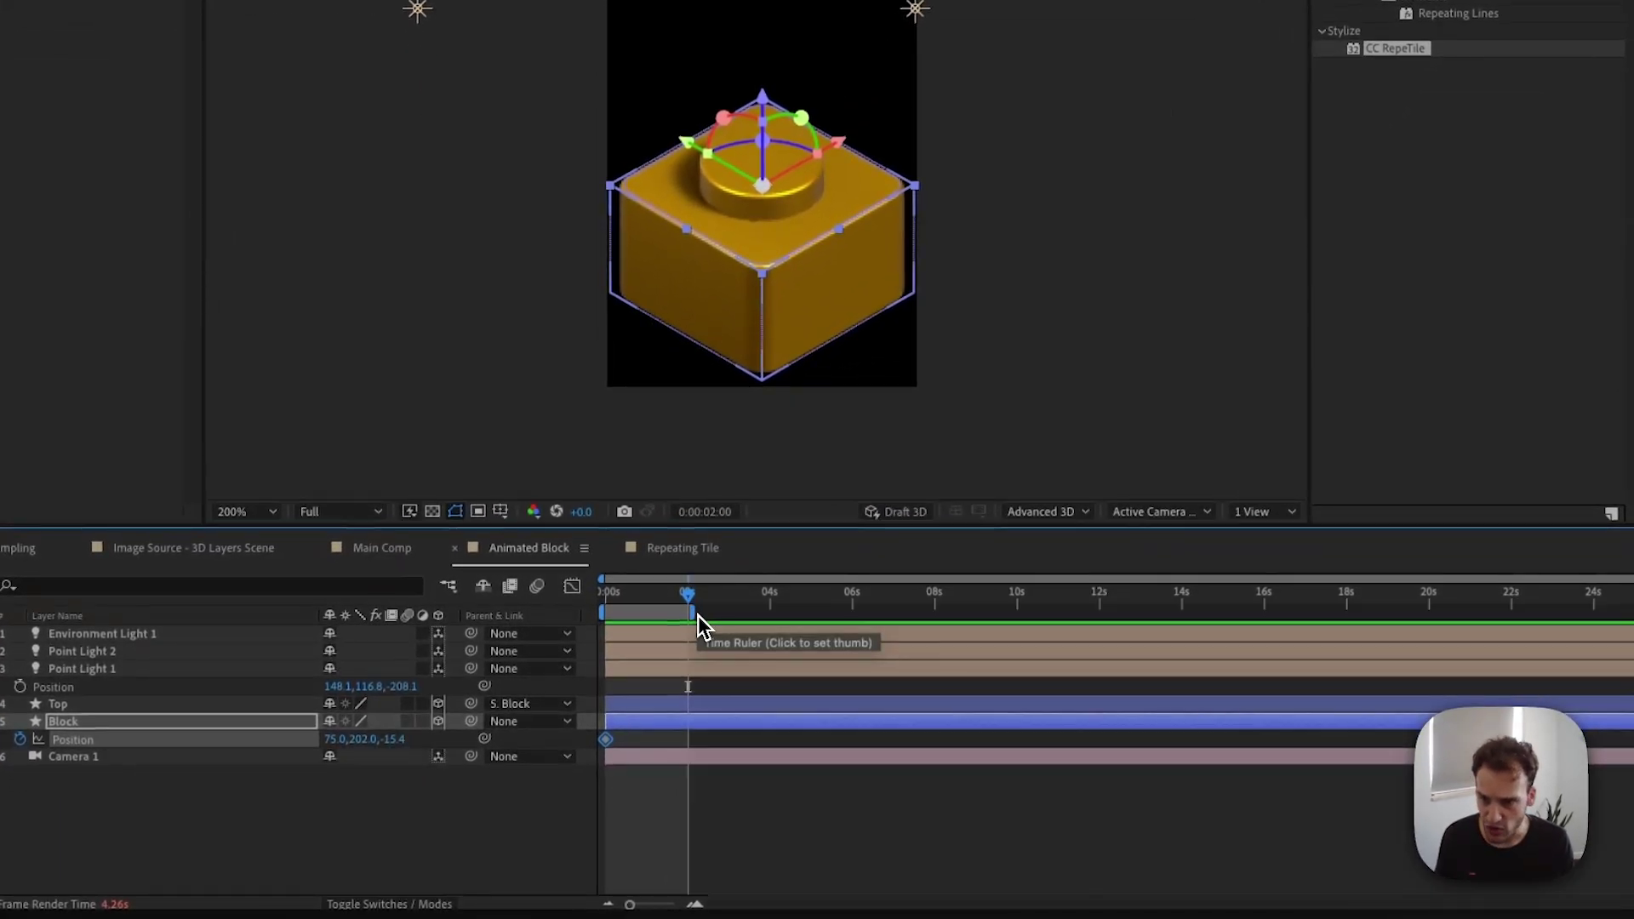
right_click(670, 611)
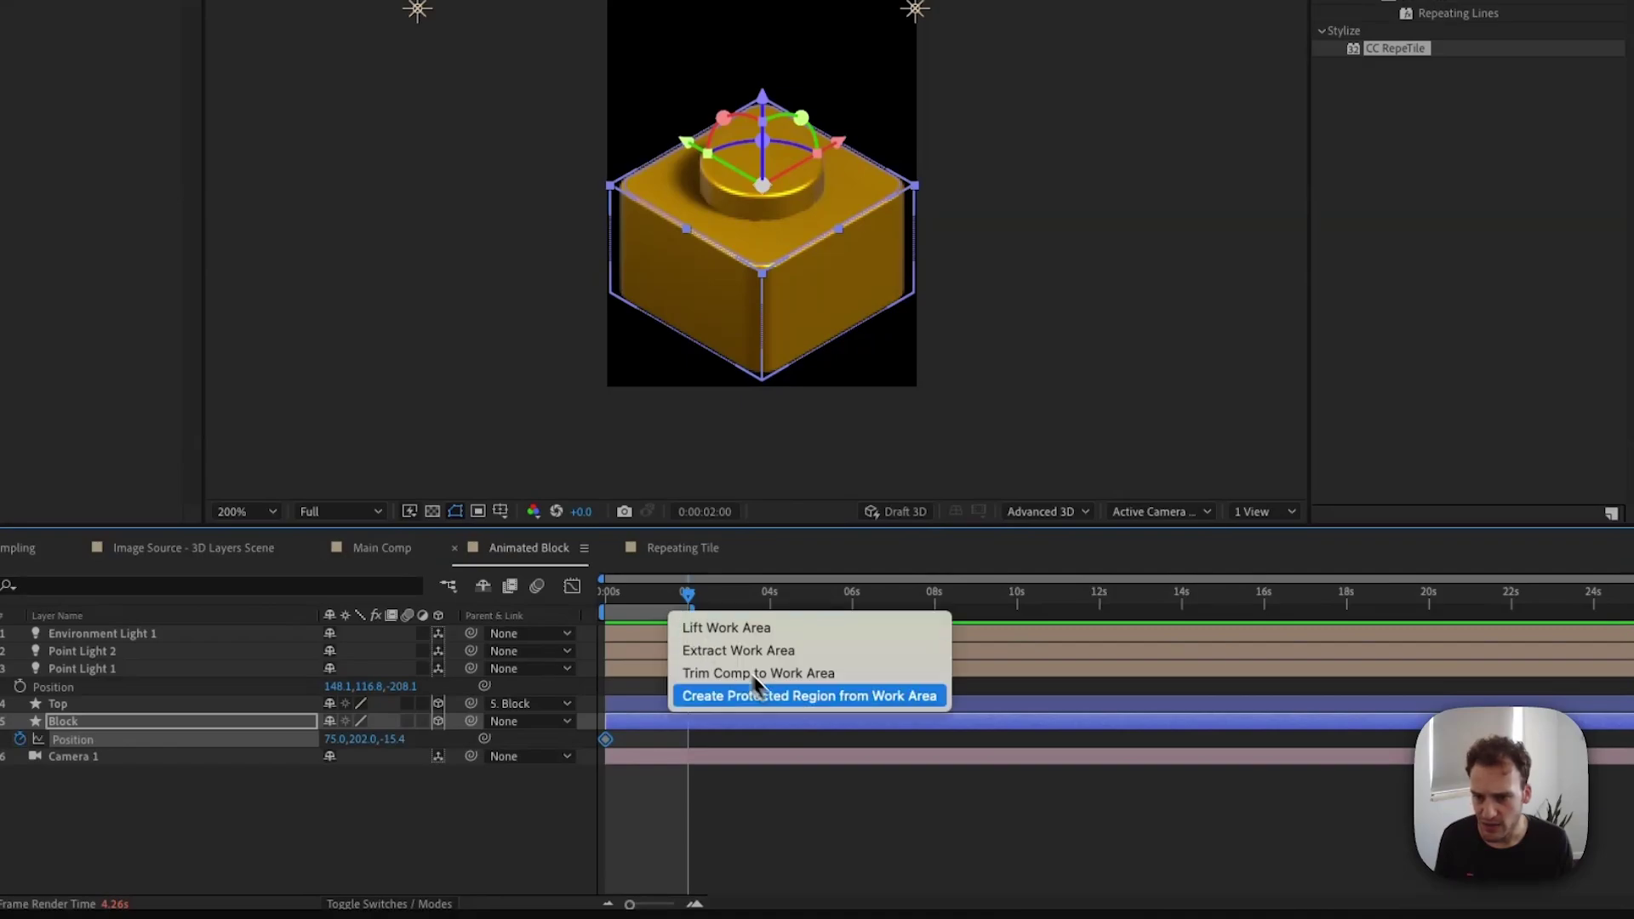
left_click(657, 620)
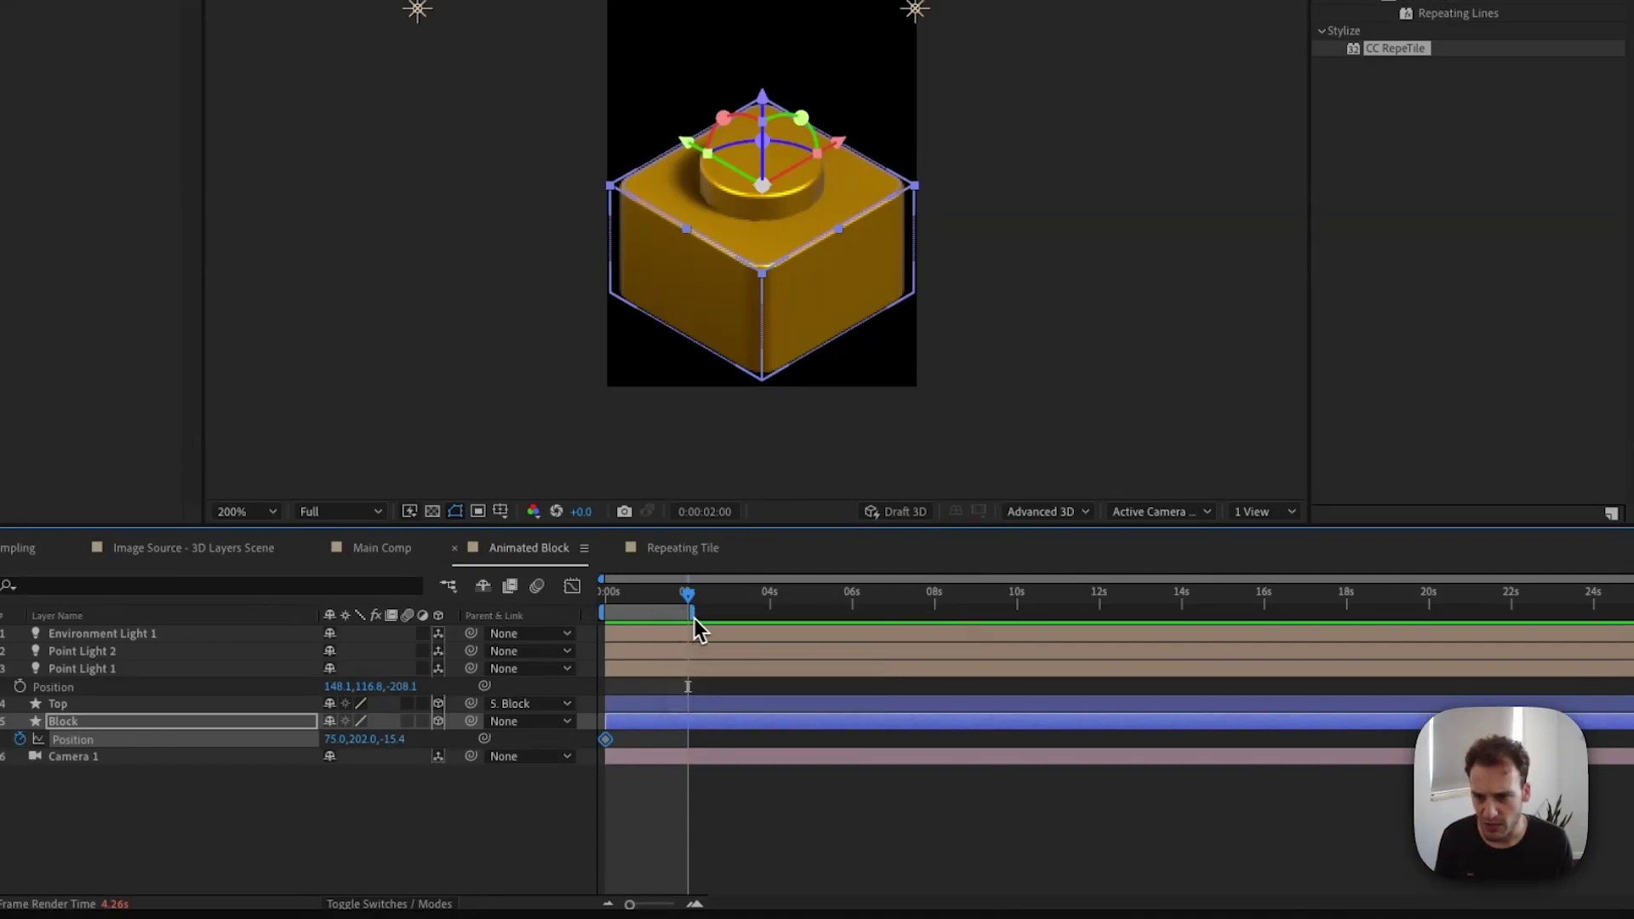
left_click_drag(701, 615, 707, 617)
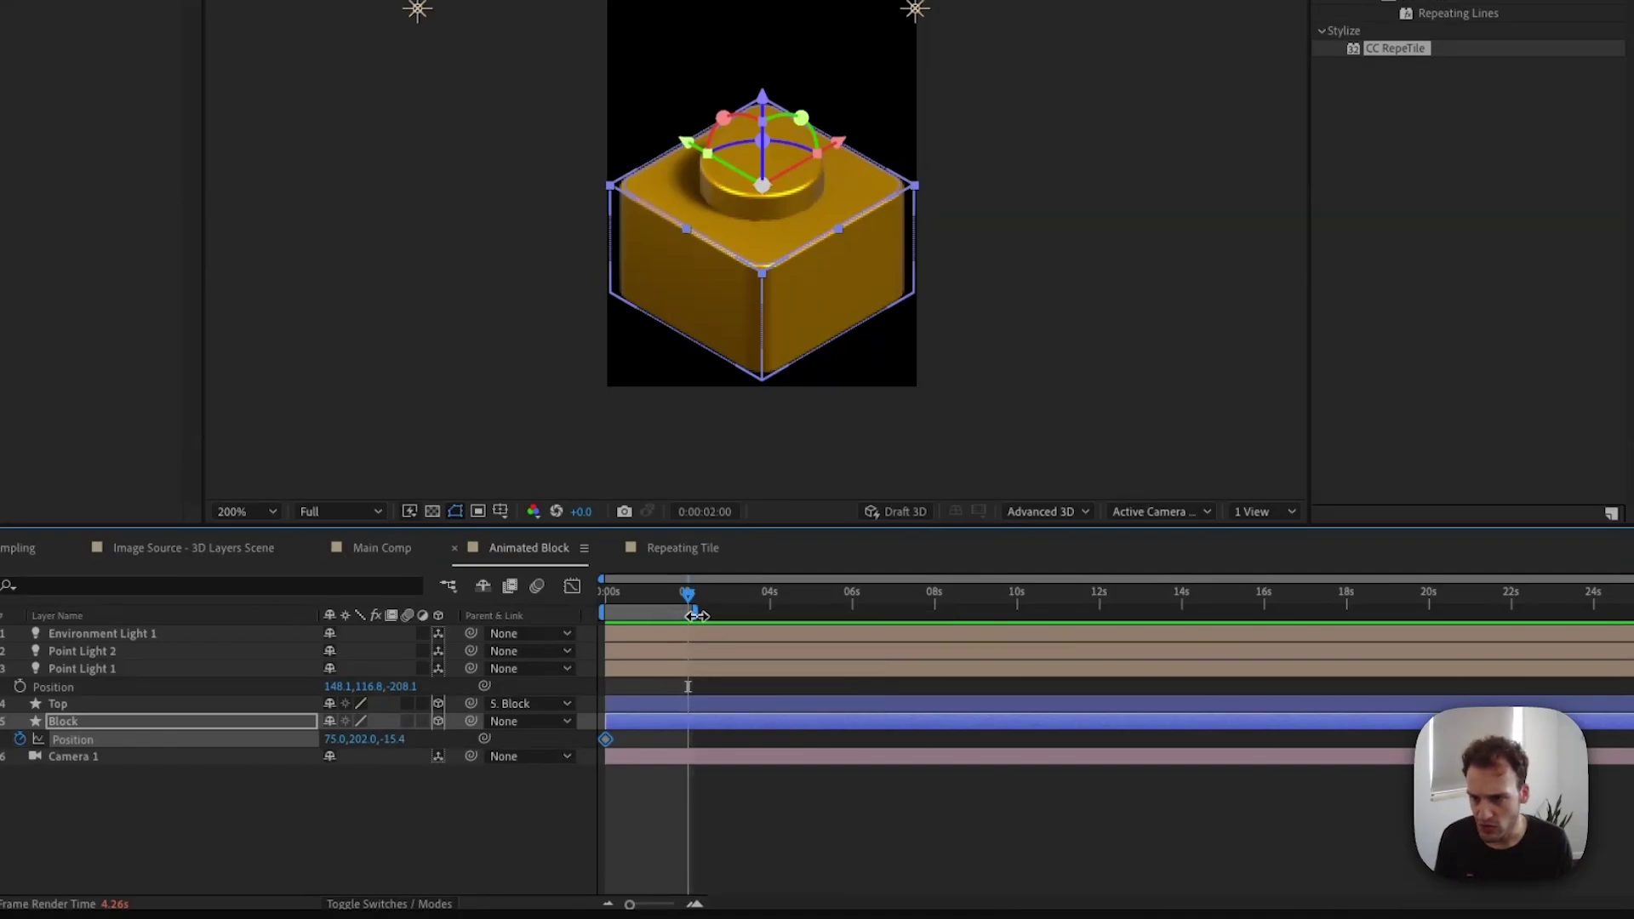
right_click(670, 616)
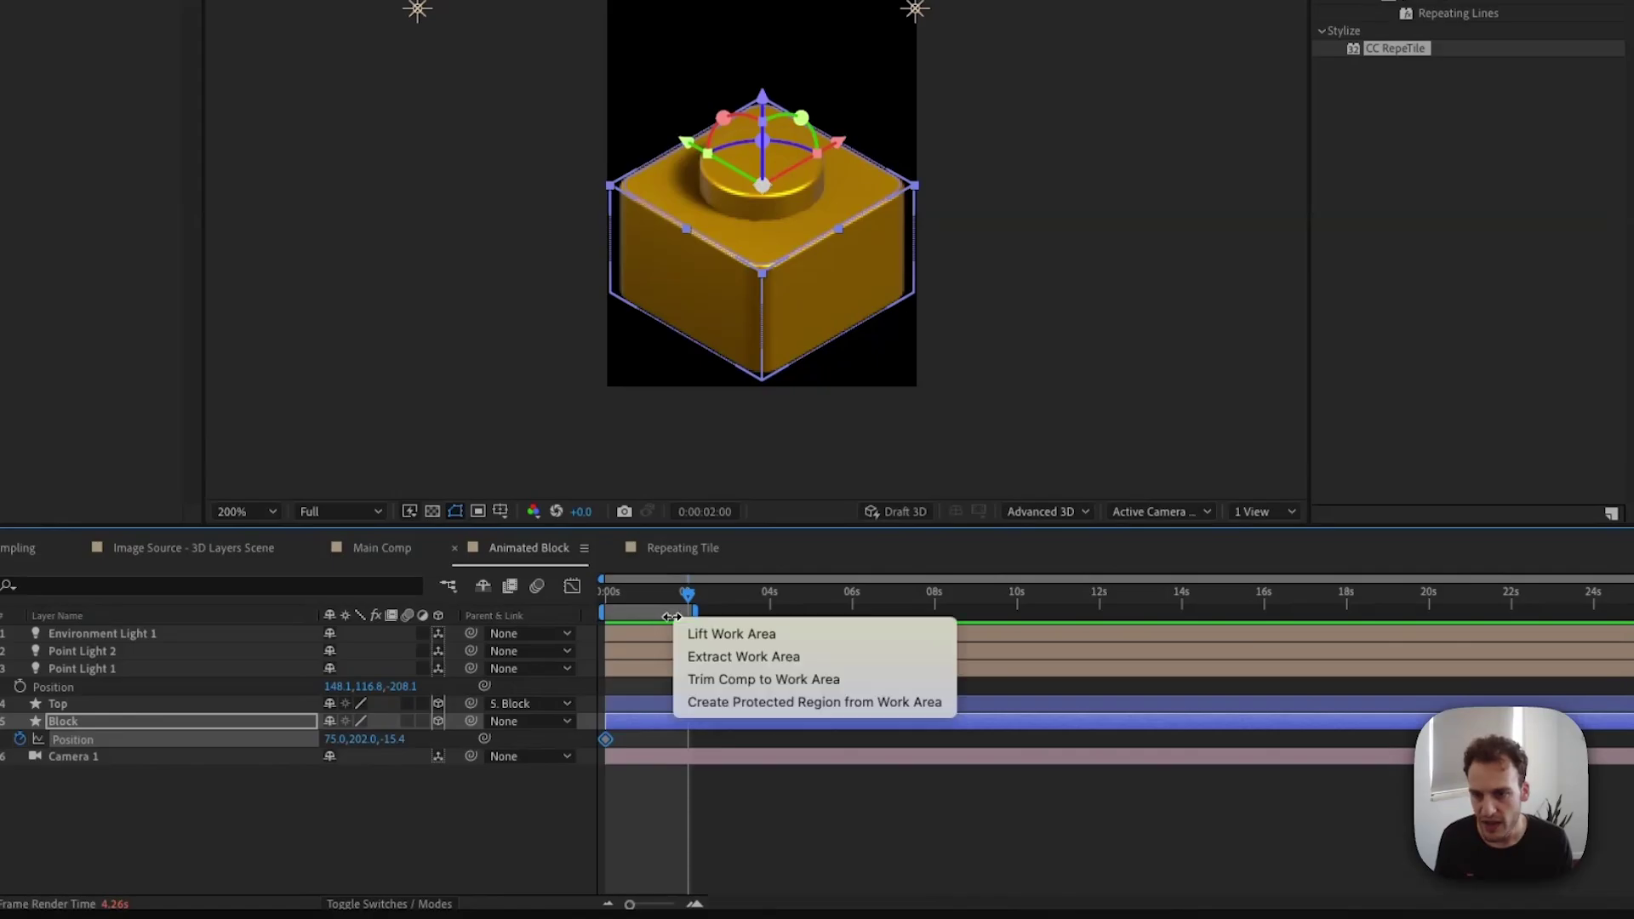
left_click(731, 678)
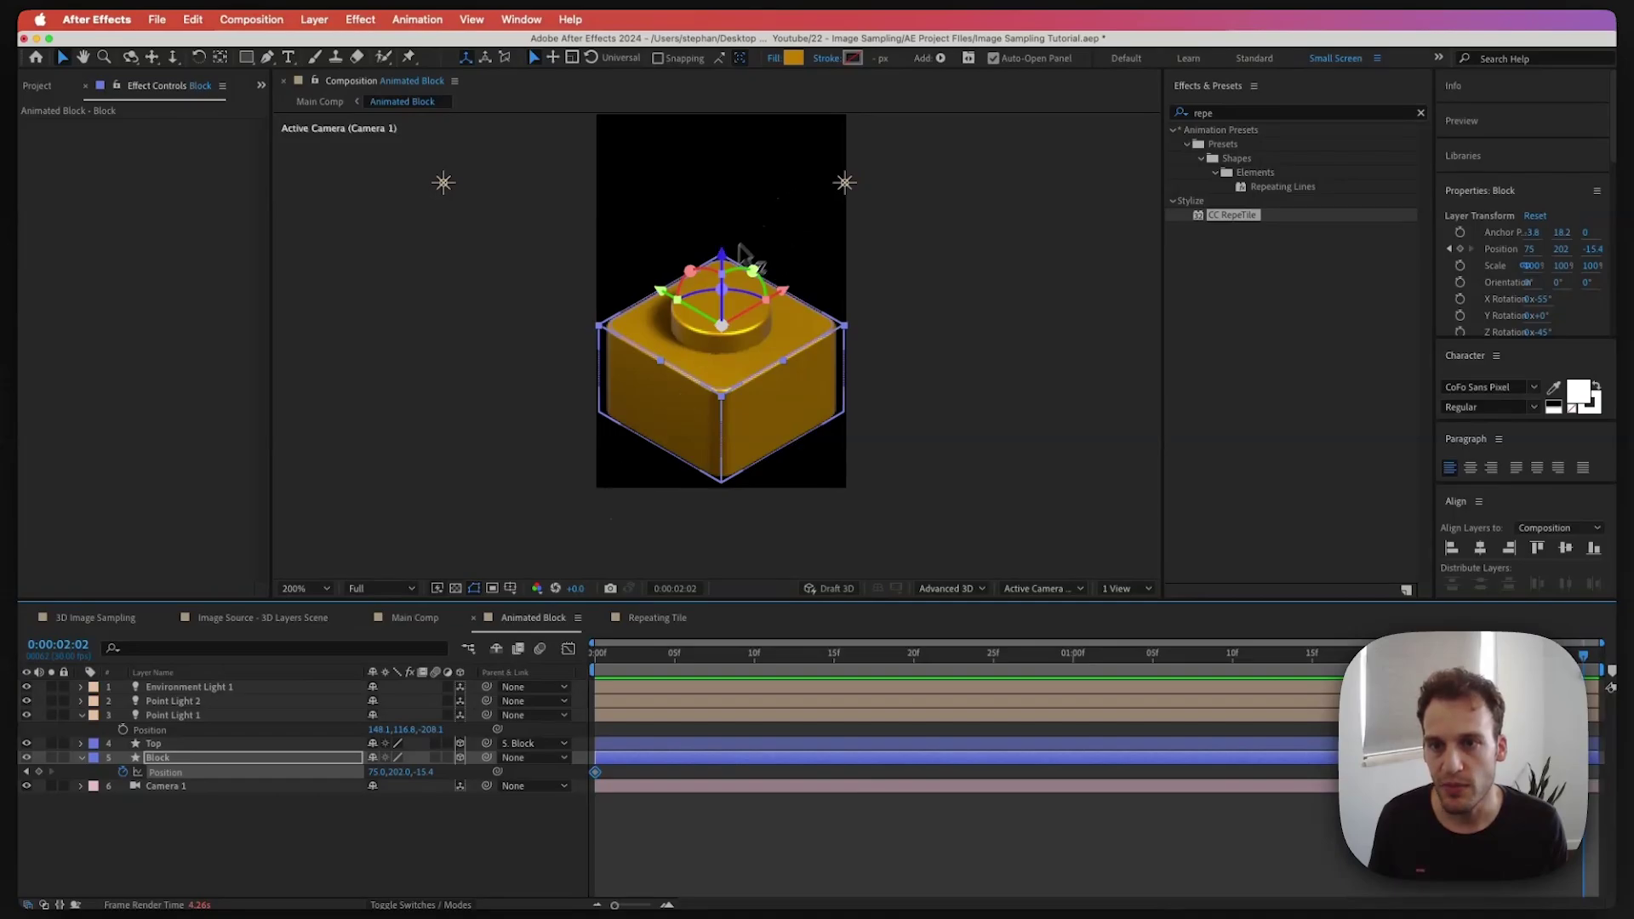
At 0:00:02:02, raise the Block along its vertical axis to a position of about 75, 120, -73
left_click_drag(722, 257, 722, 122)
key("space")
left_click_drag(768, 311, 780, 347)
key("comma")
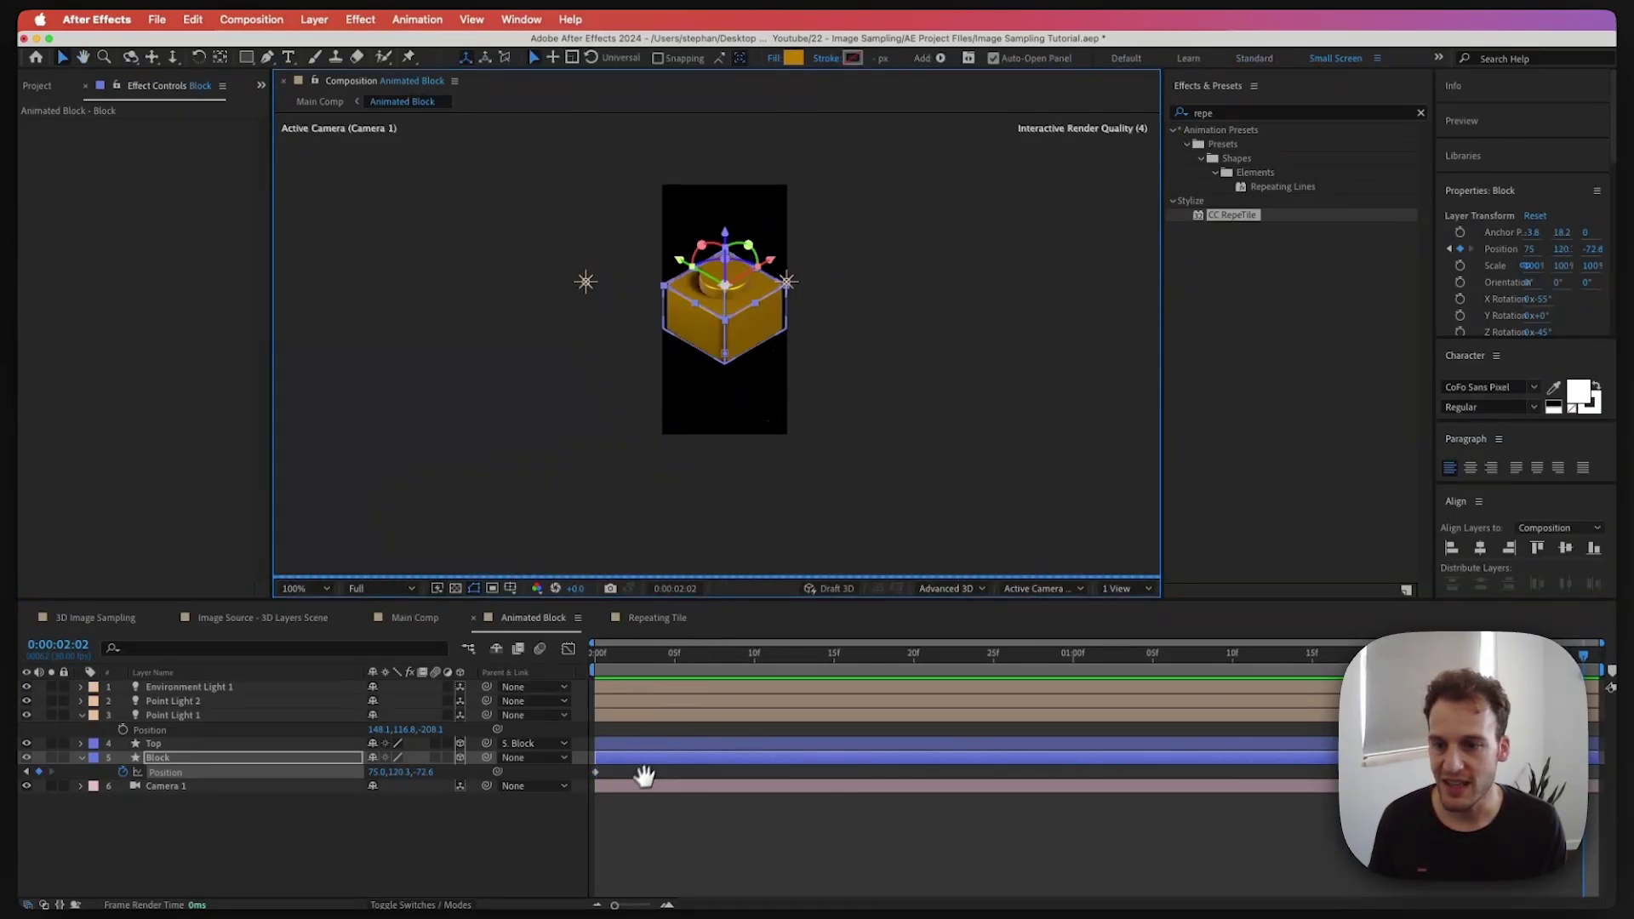
At 0:00:00:00, change the fill colour of the Top and Block shapes to a near-black grey
mouse_move(603, 667)
left_mouse_down()
mouse_move(1587, 671)
mouse_move(596, 670)
left_mouse_up()
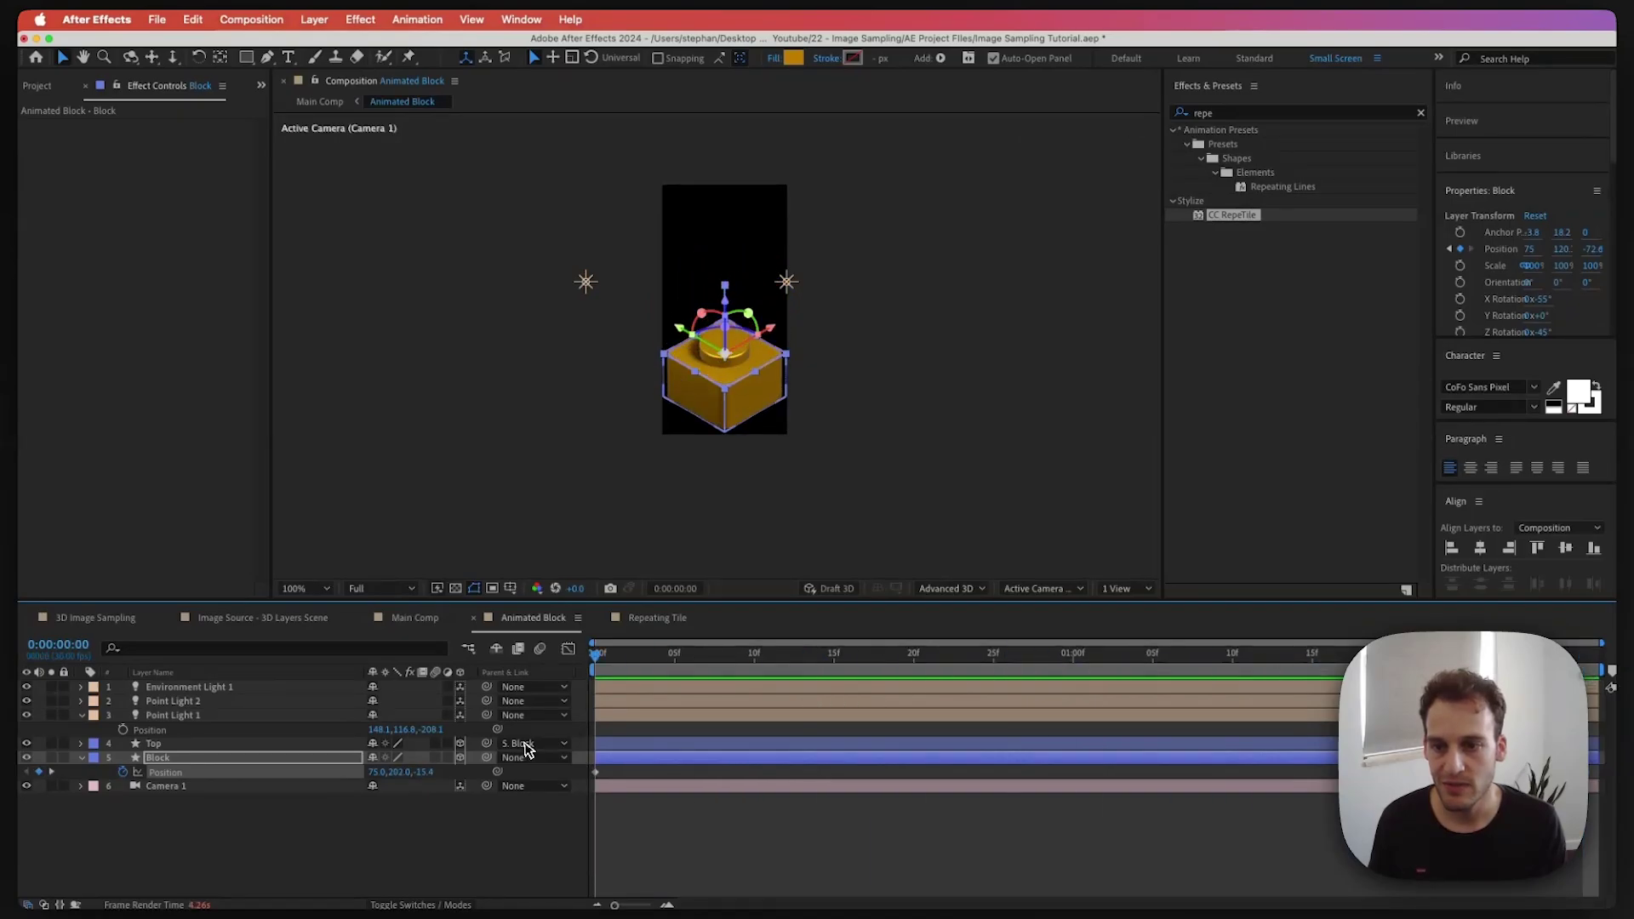
left_click(170, 743, "shift")
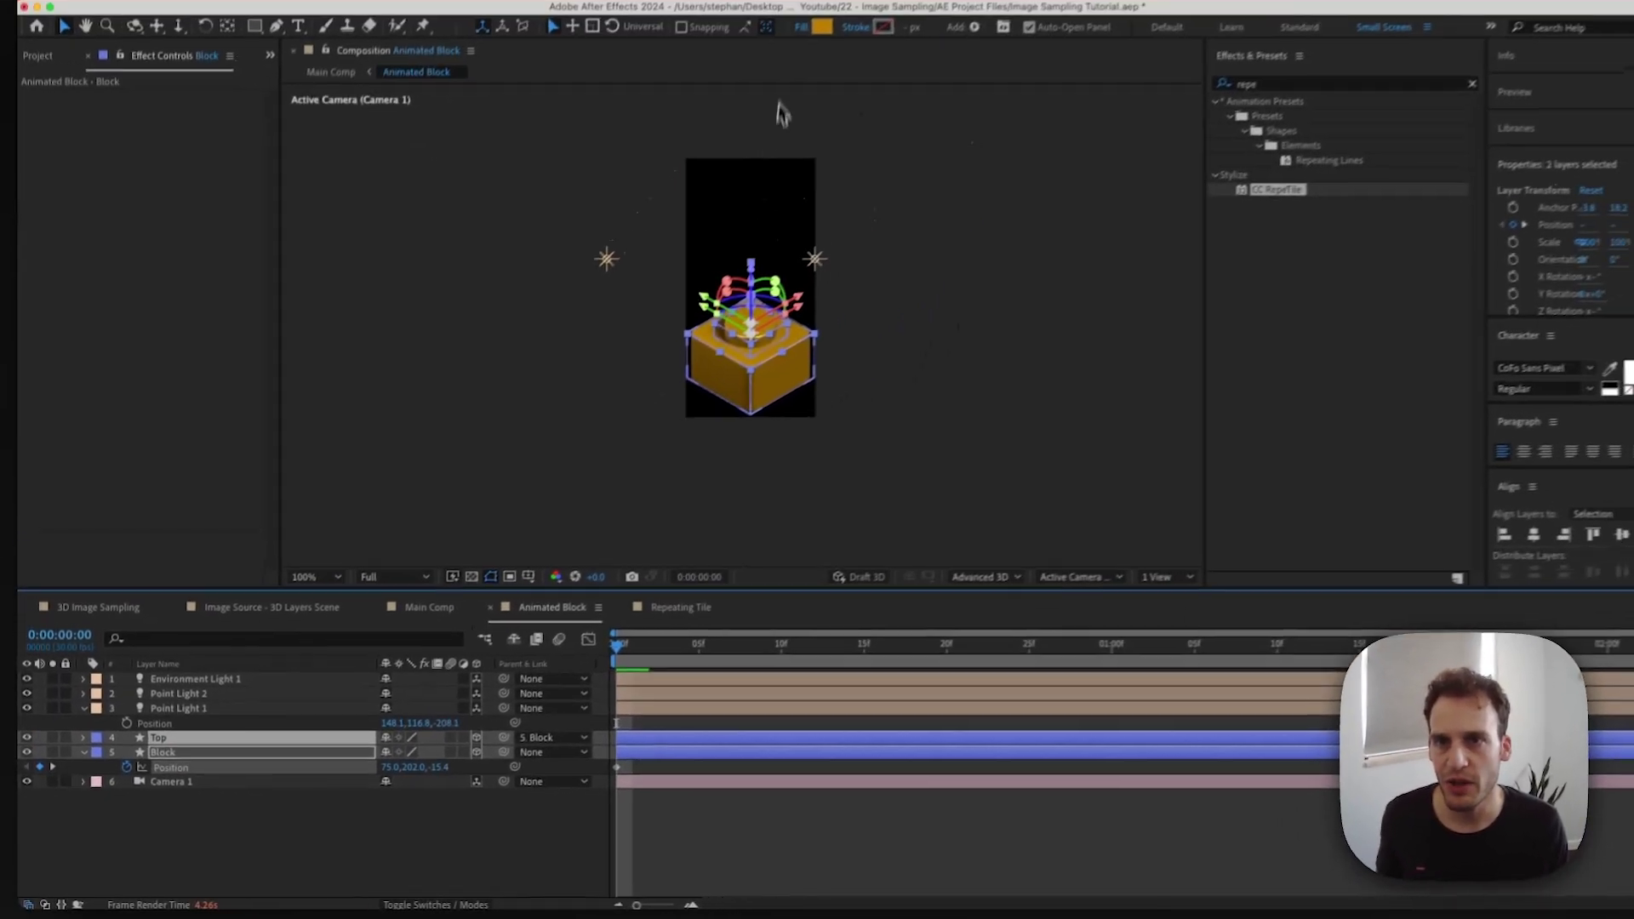
left_click(823, 26)
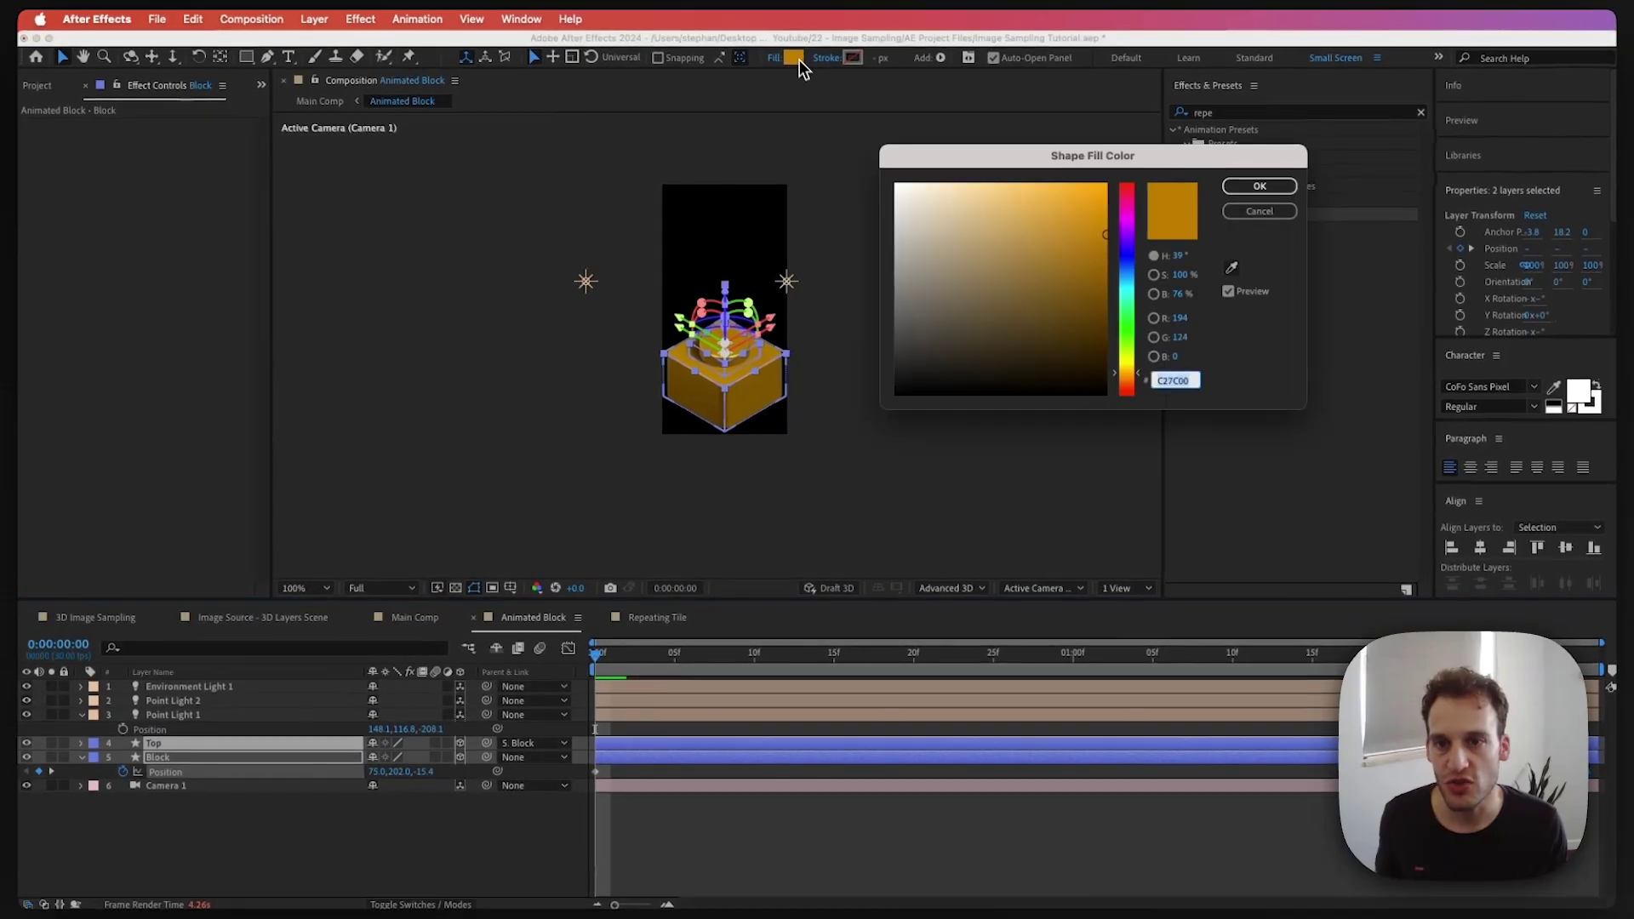
left_click(928, 333)
left_click_drag(895, 353, 868, 366)
left_click(1225, 186)
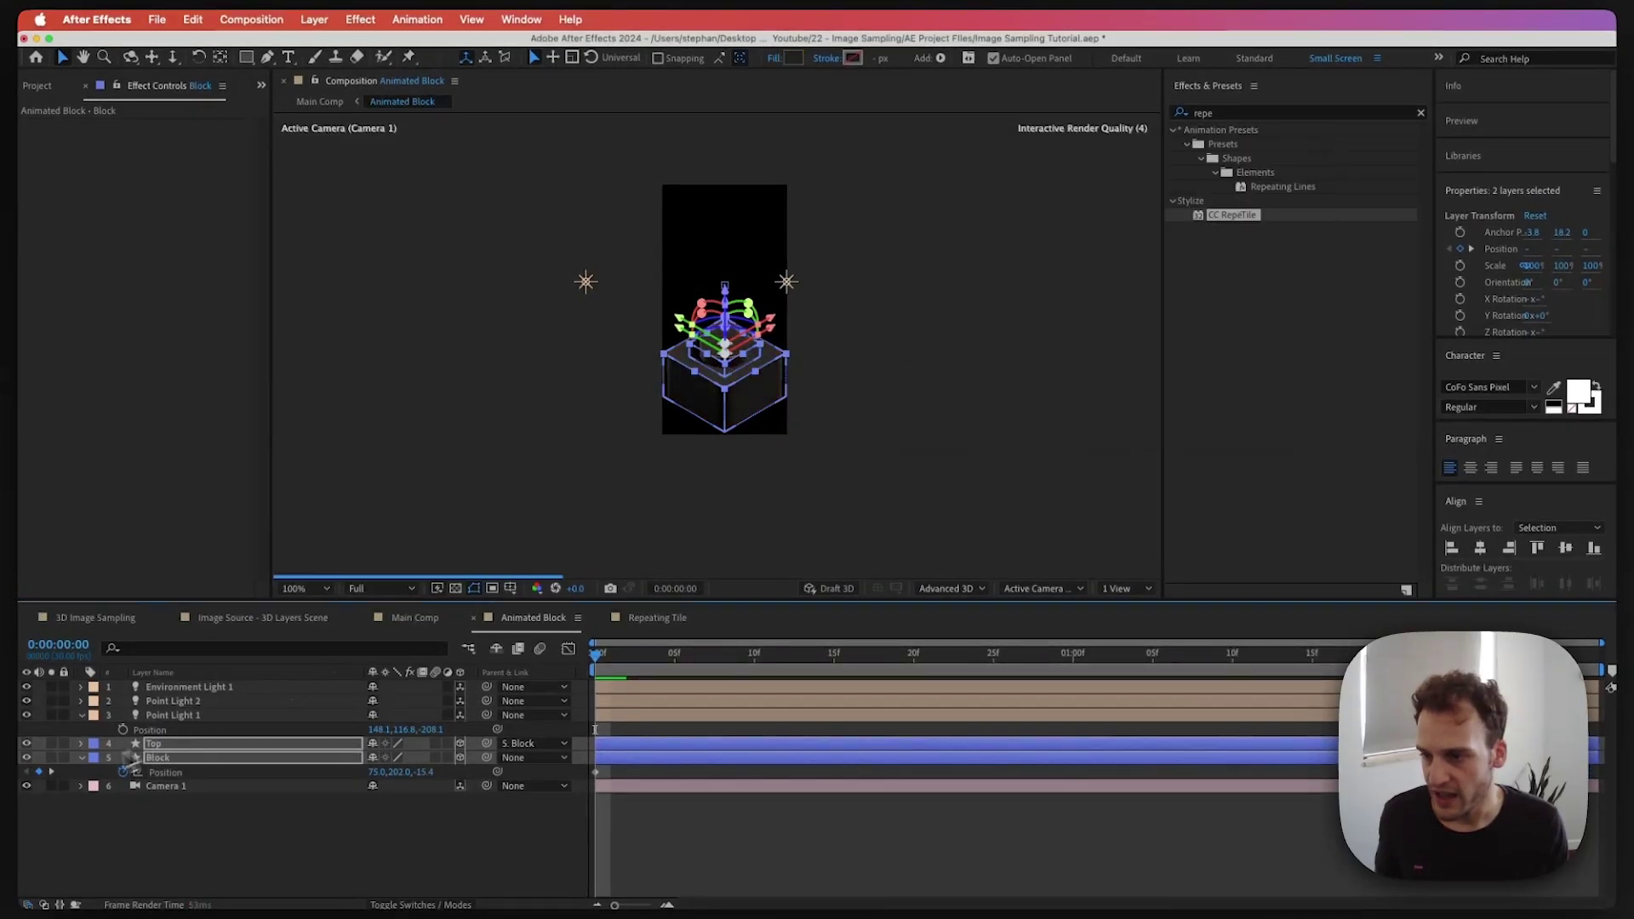
Reveal the Top layer's Fill 1 properties and add a Color keyframe at 0:00:00:00
left_click(81, 758)
scroll(102, 758, "up", 5)
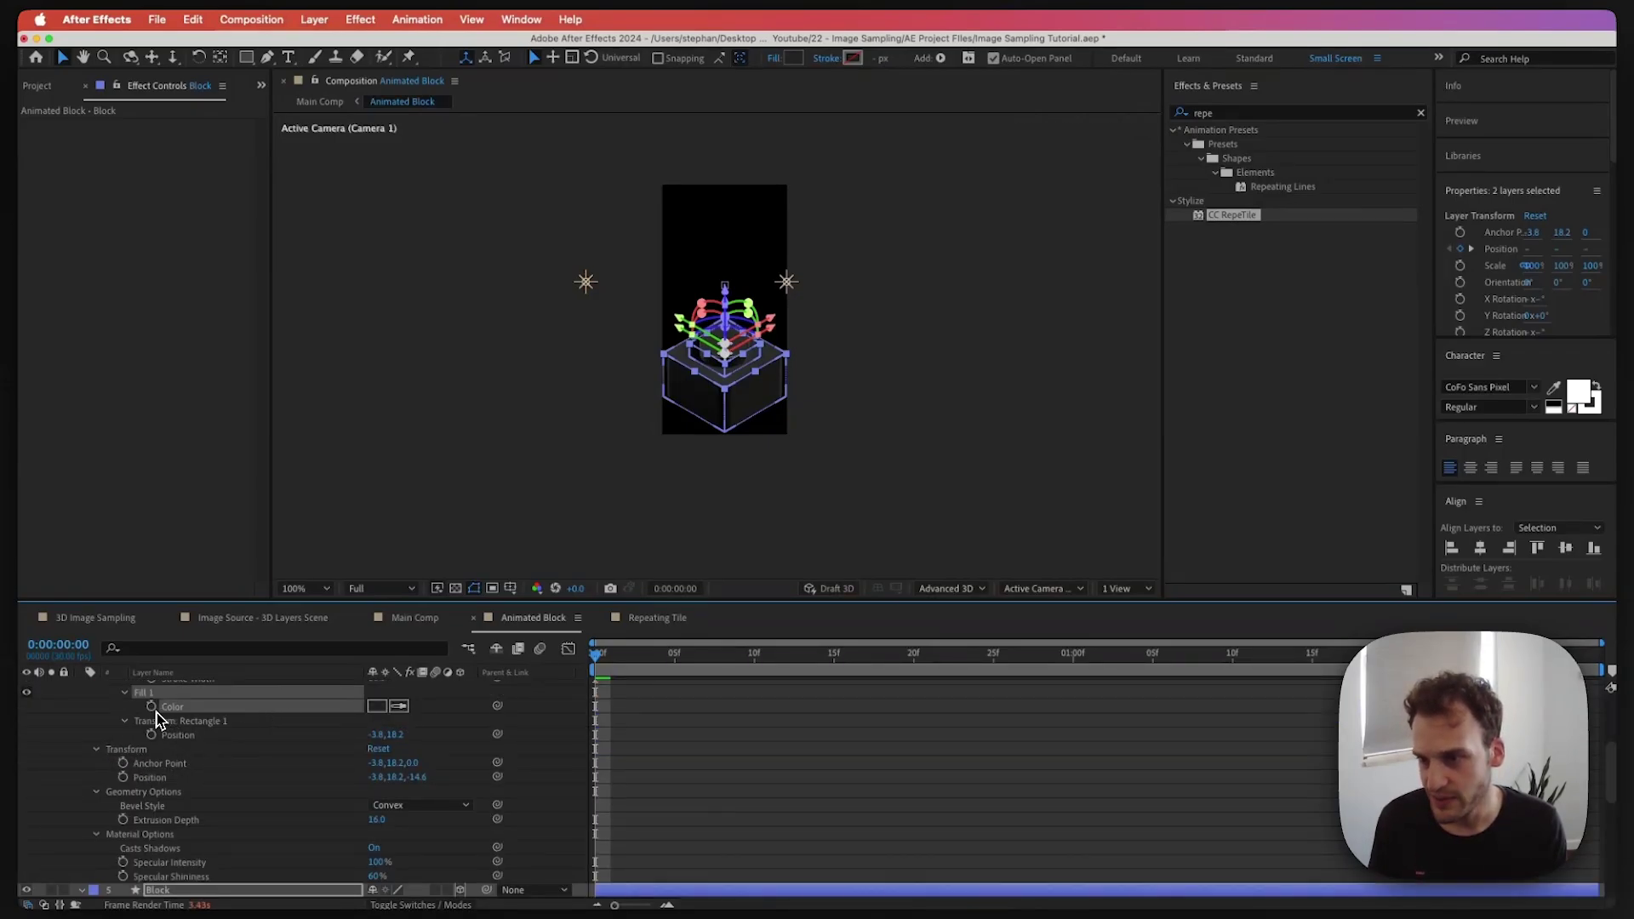
left_click(151, 708)
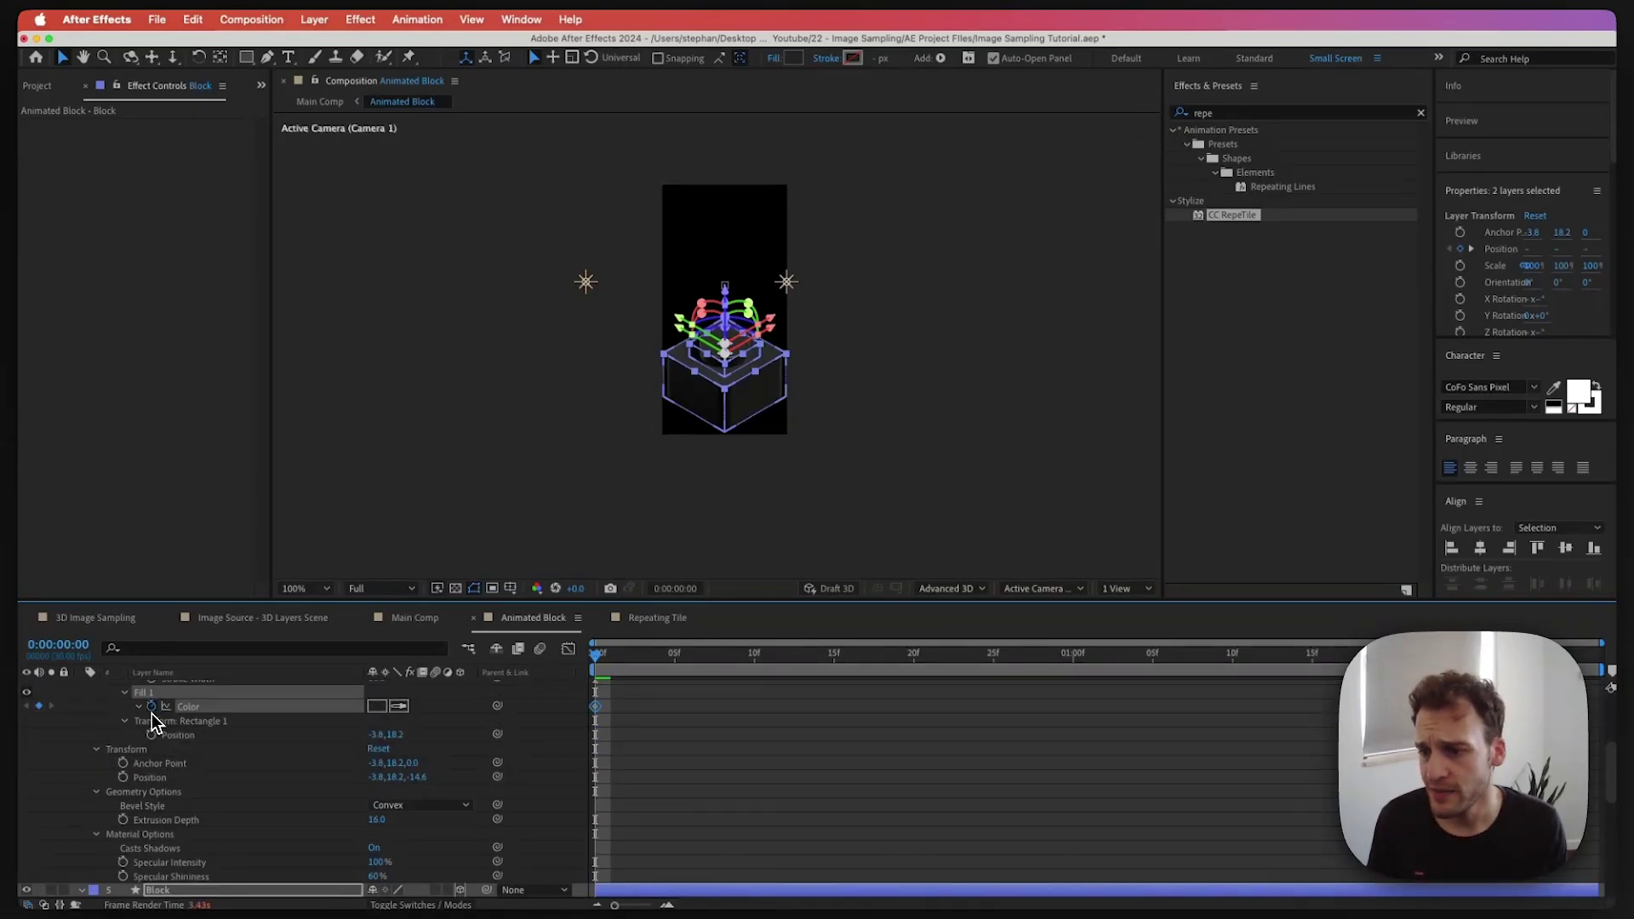
At 0:00:02:02, set the fill colour of the Top and Block shapes to a vivid purple and preview the animation from the start
scroll(153, 722, "up", 3)
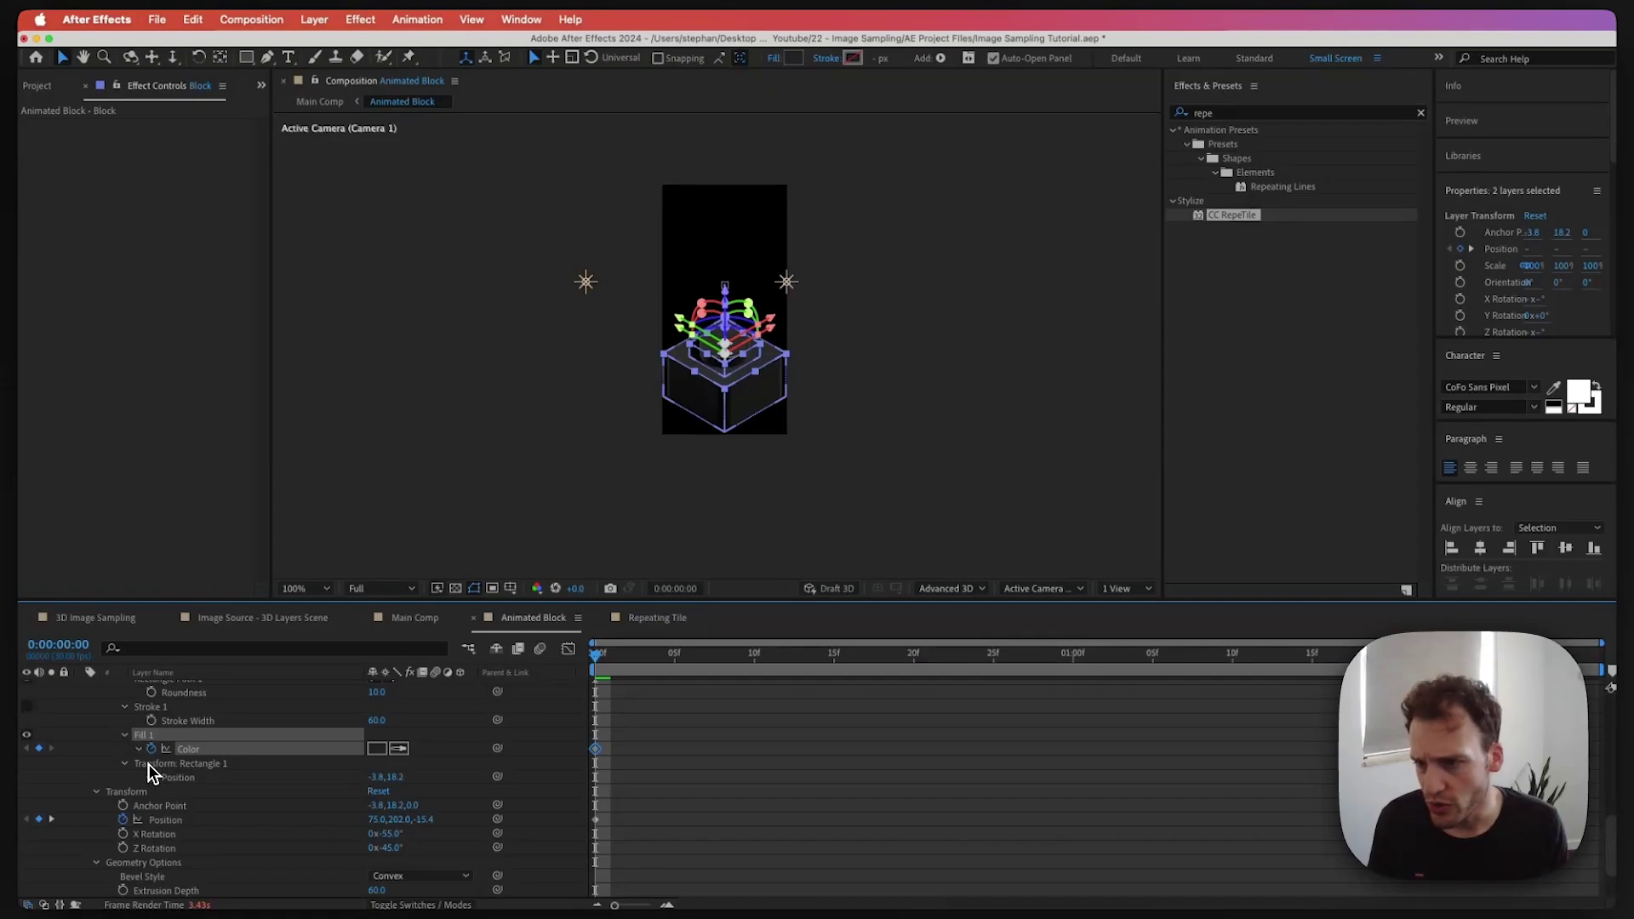
left_click_drag(620, 657, 1593, 655)
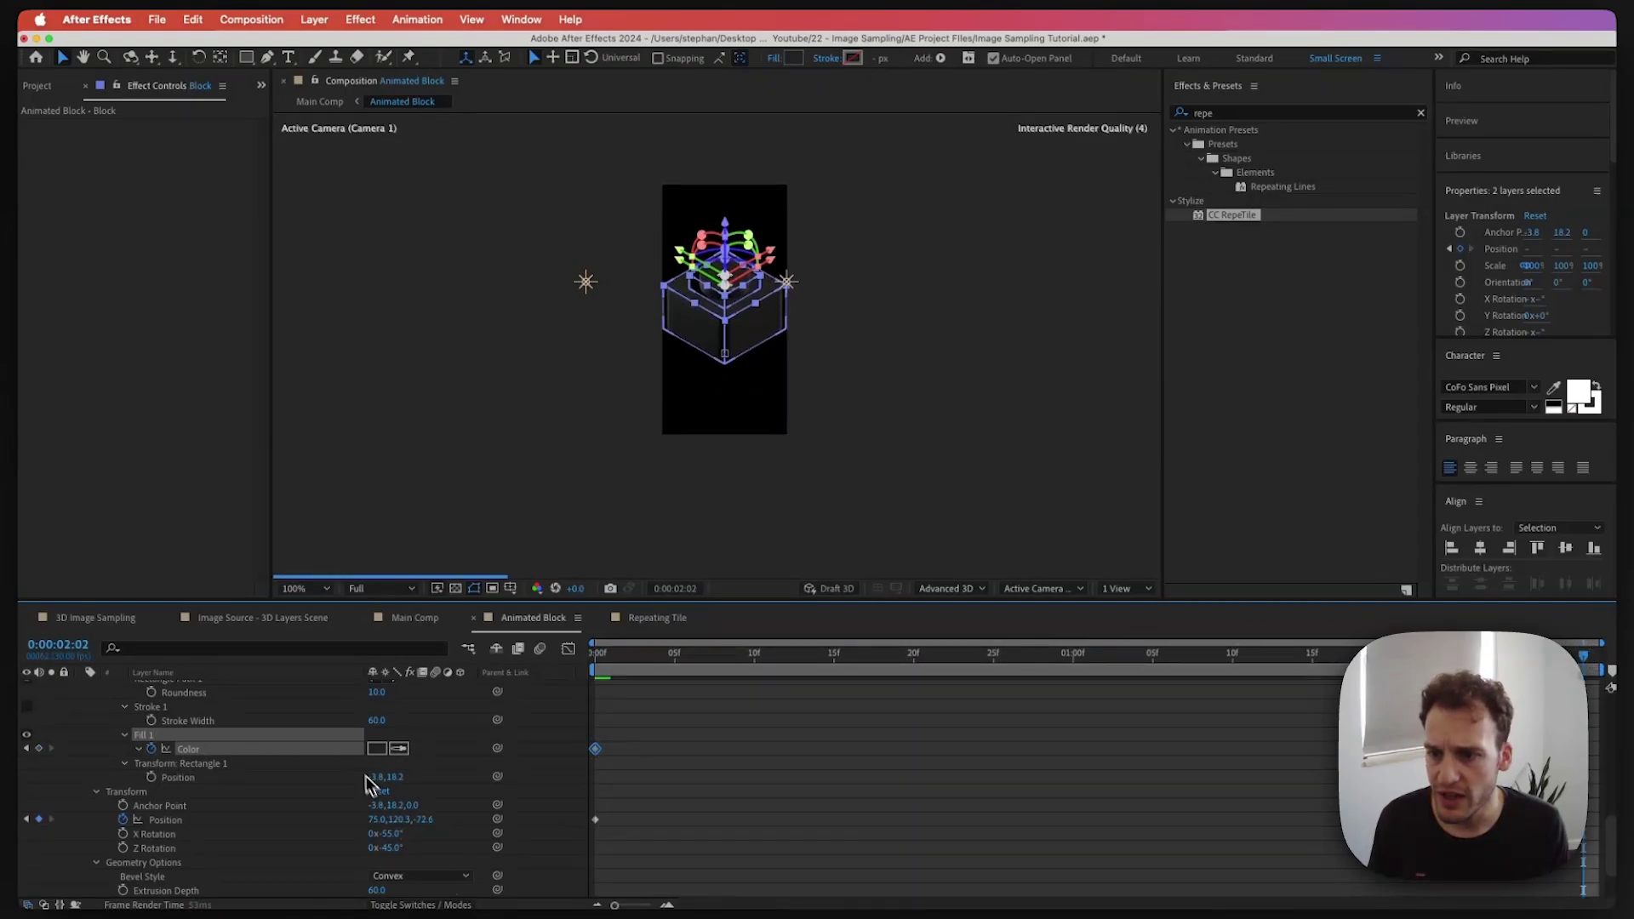
left_click(377, 748)
left_click_drag(1123, 287, 1107, 187)
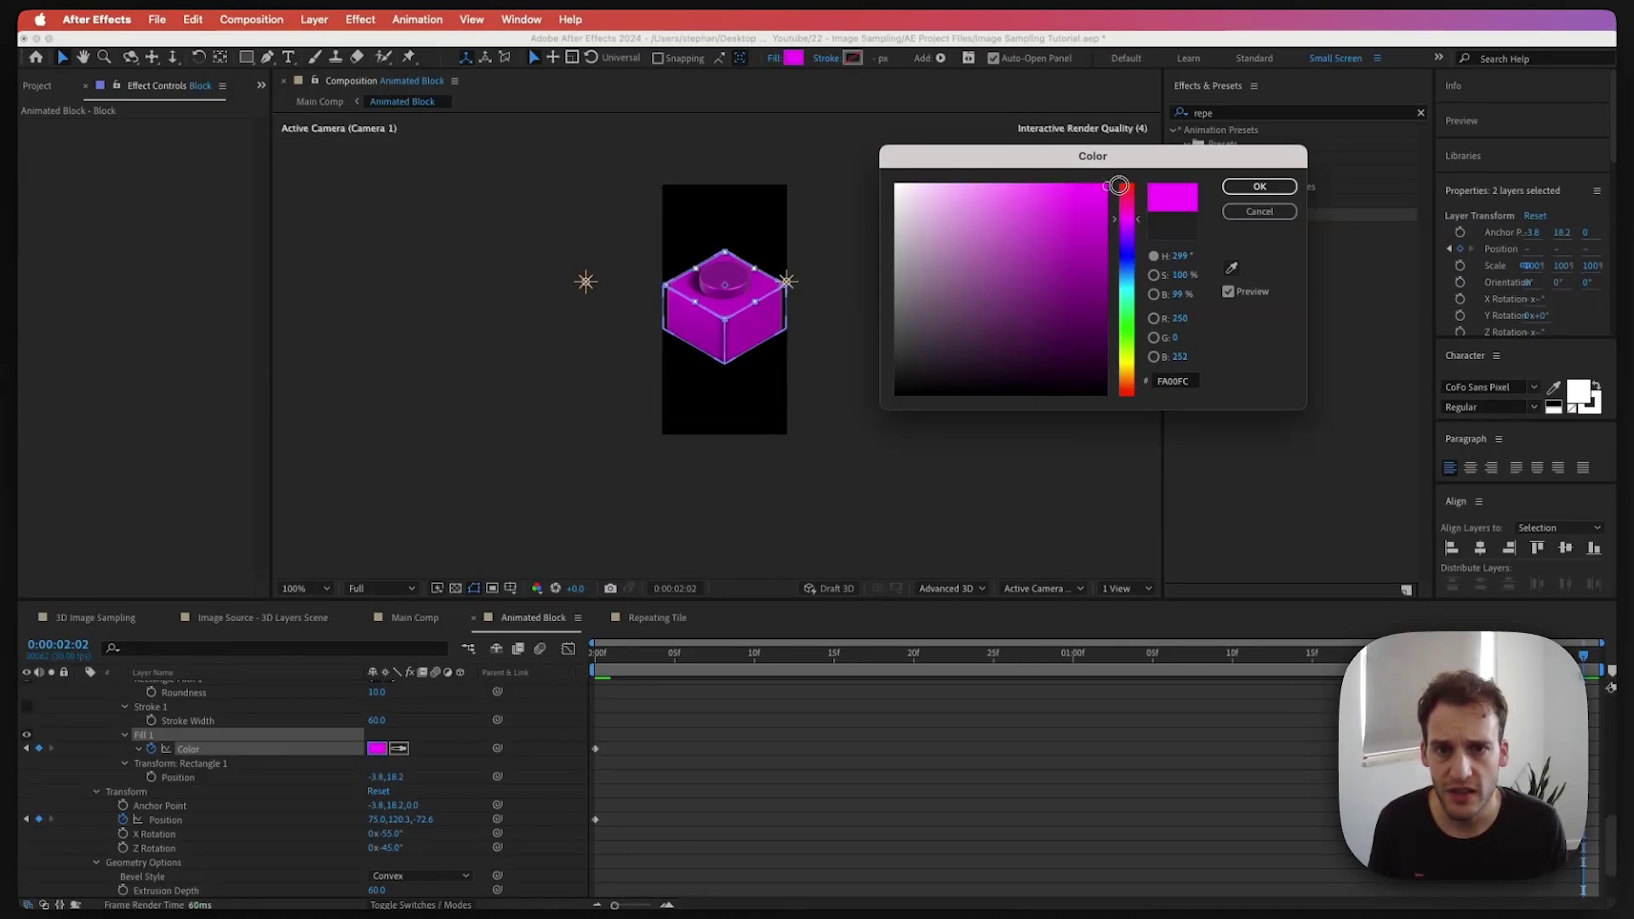
key("Return")
left_click_drag(669, 655, 580, 657)
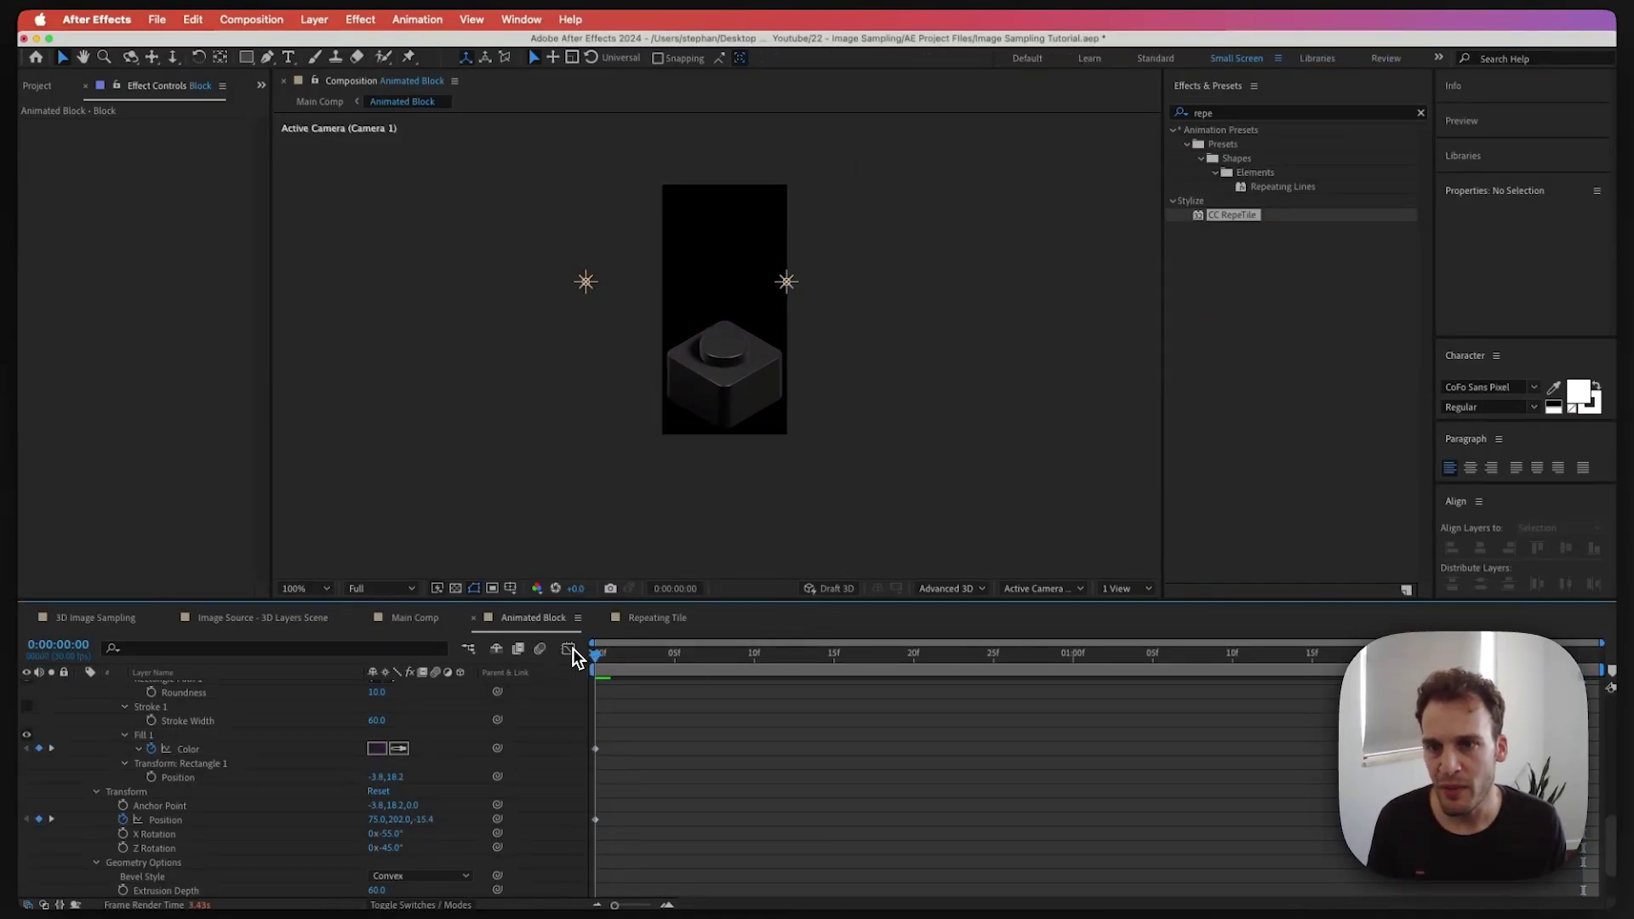
key("space")
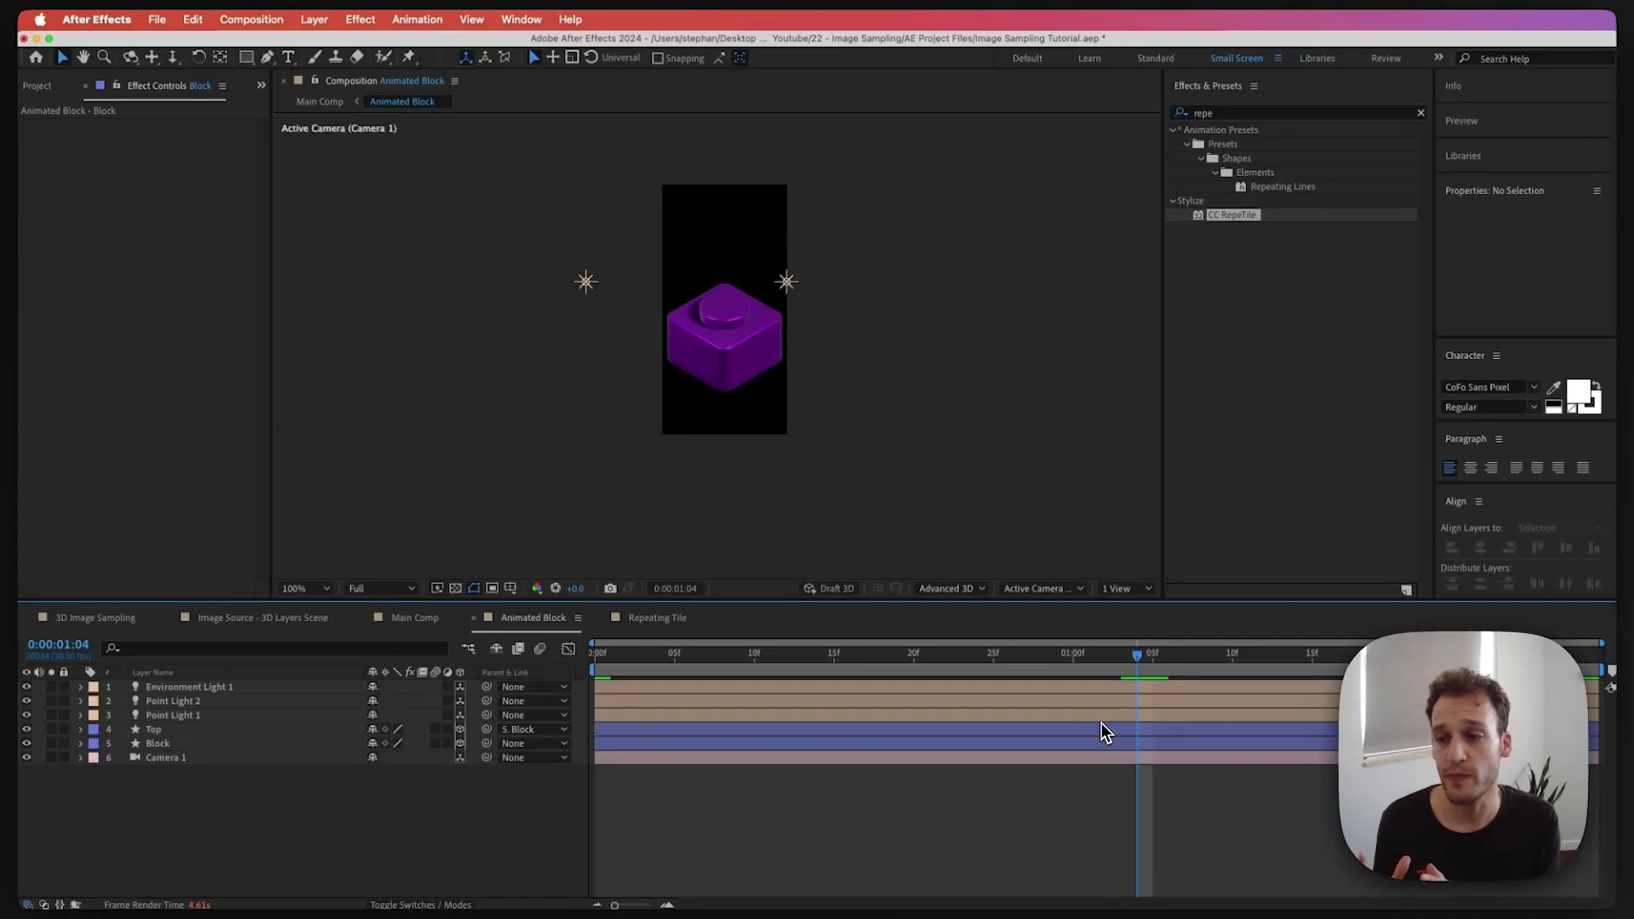
Add the Animated Block composition to the render queue with QuickTime output and RGB + Alpha channels
left_click(270, 20)
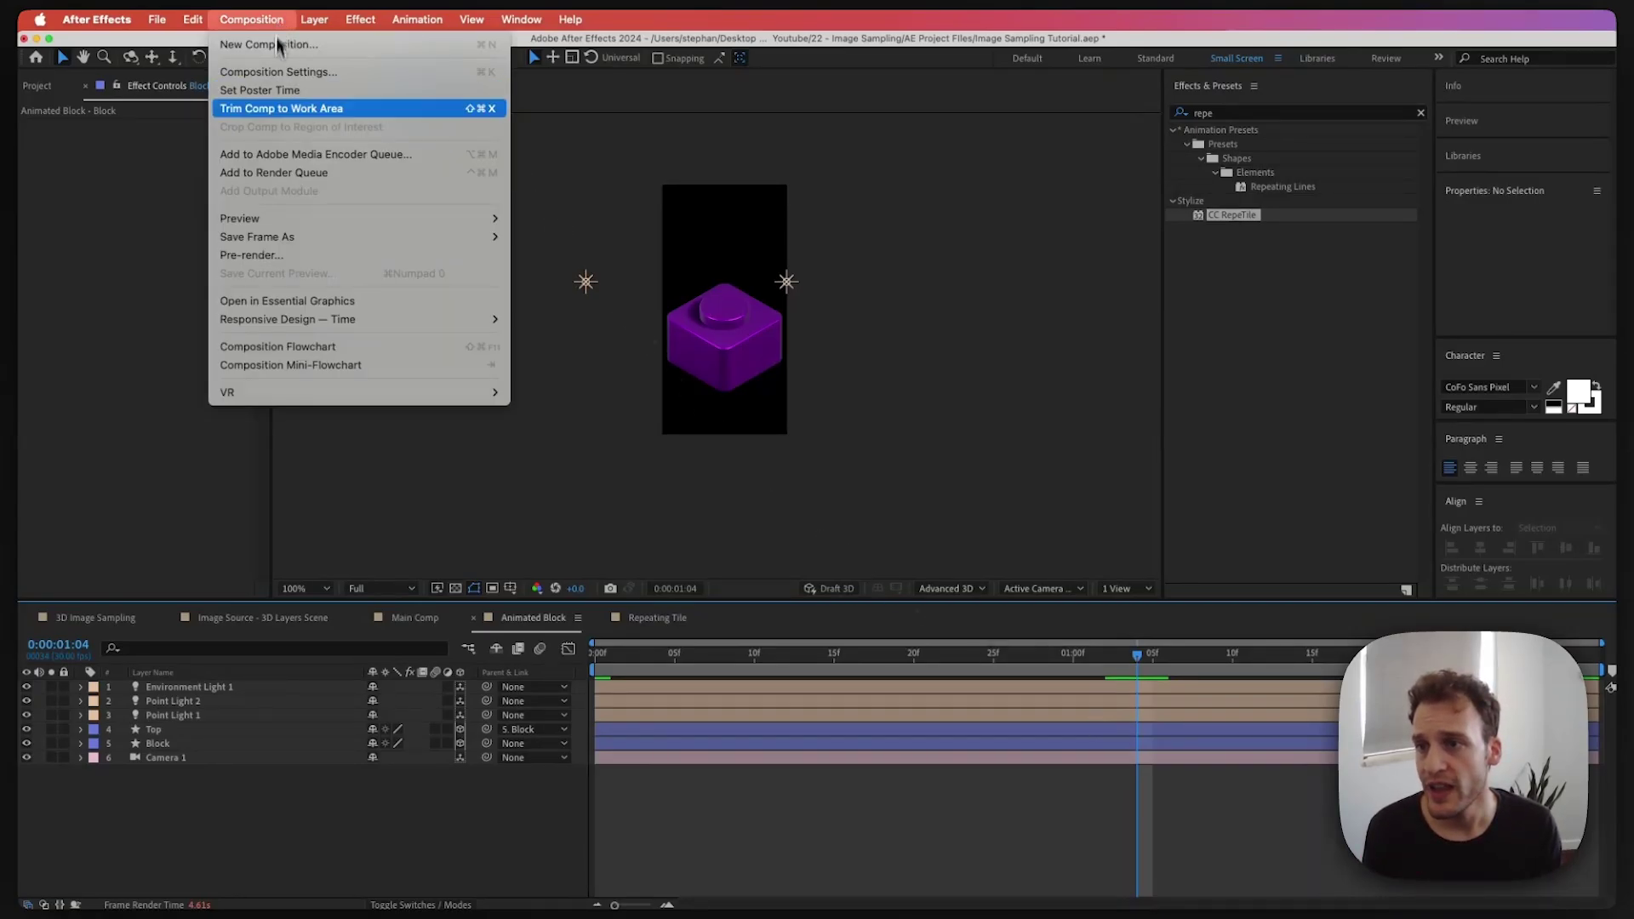
left_click(298, 173)
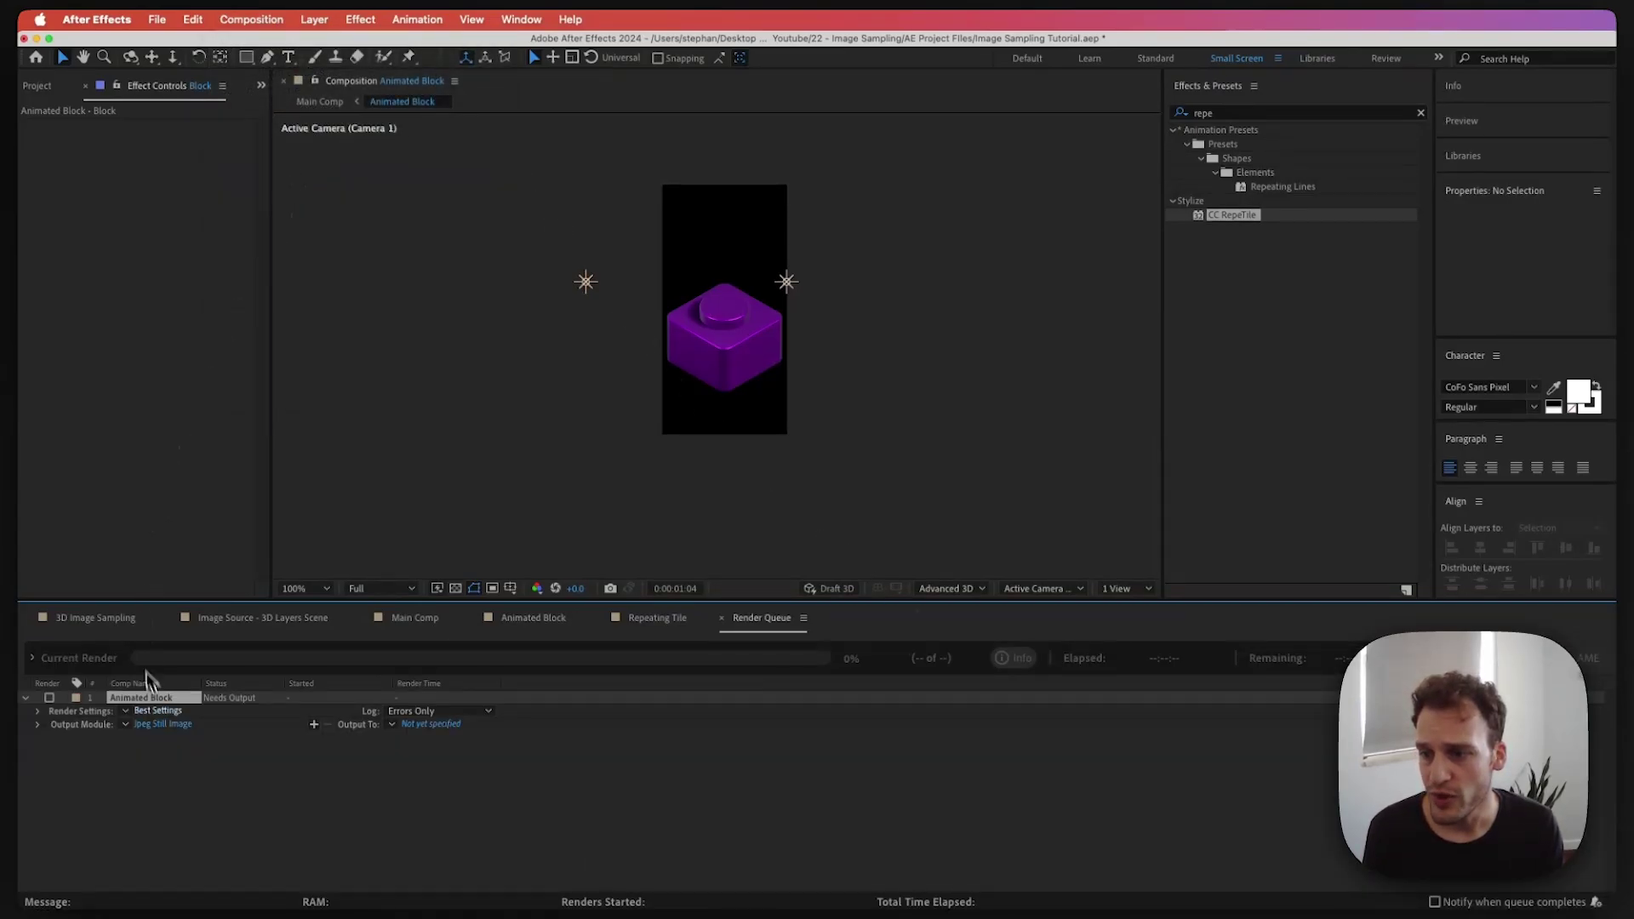
left_click(161, 725)
left_click(901, 294)
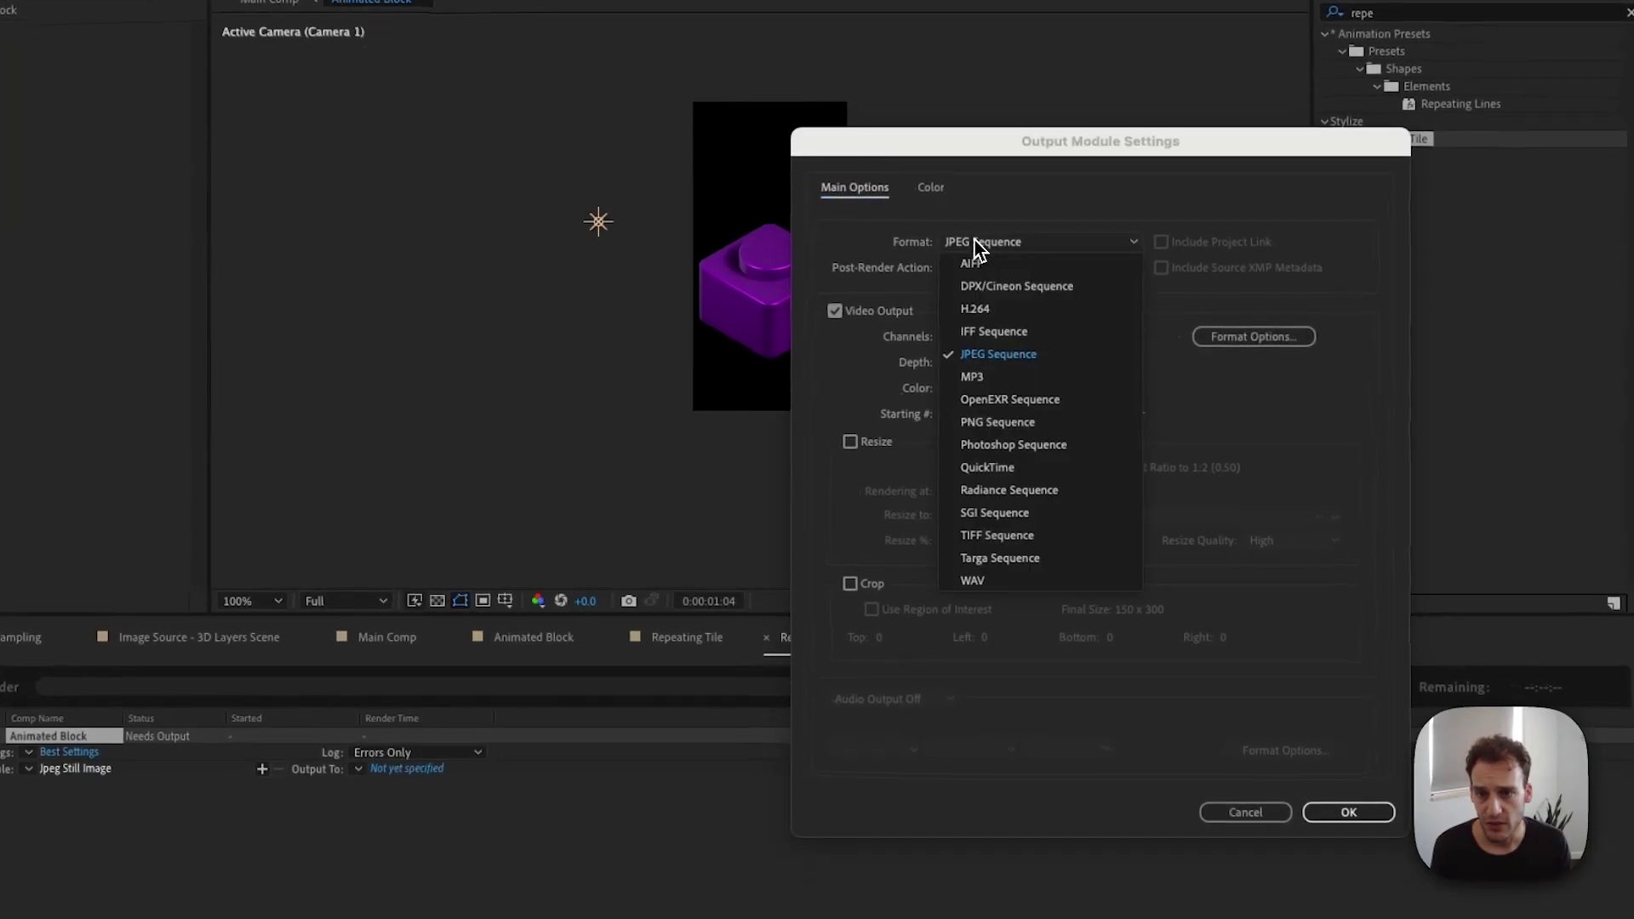
left_click(1001, 465)
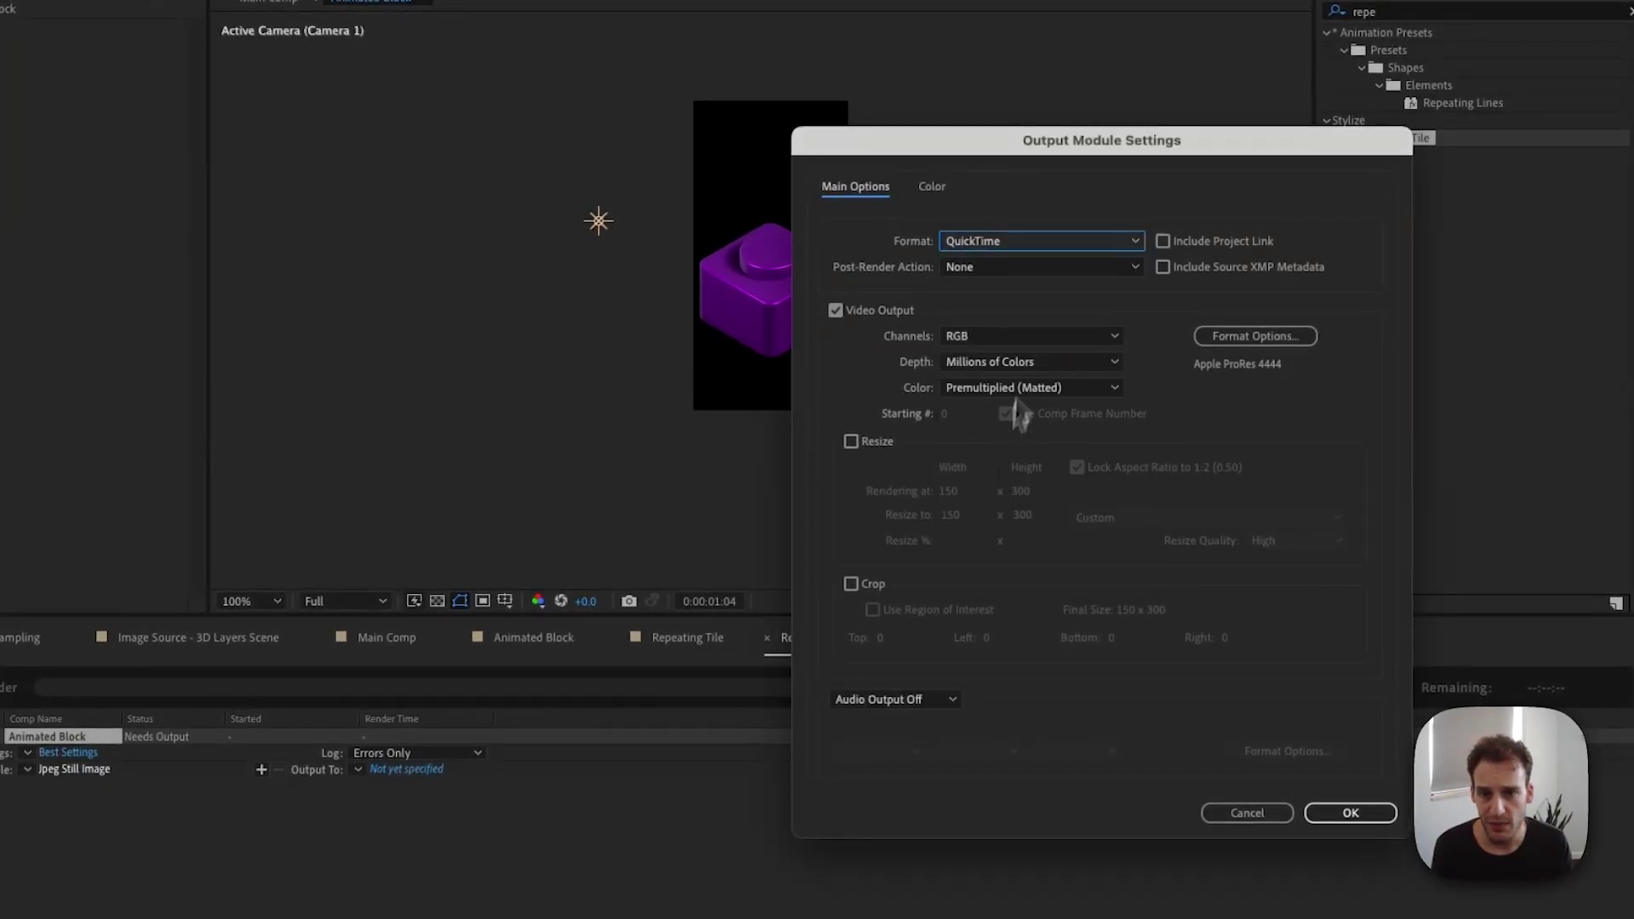
left_click(1021, 335)
left_click(974, 400)
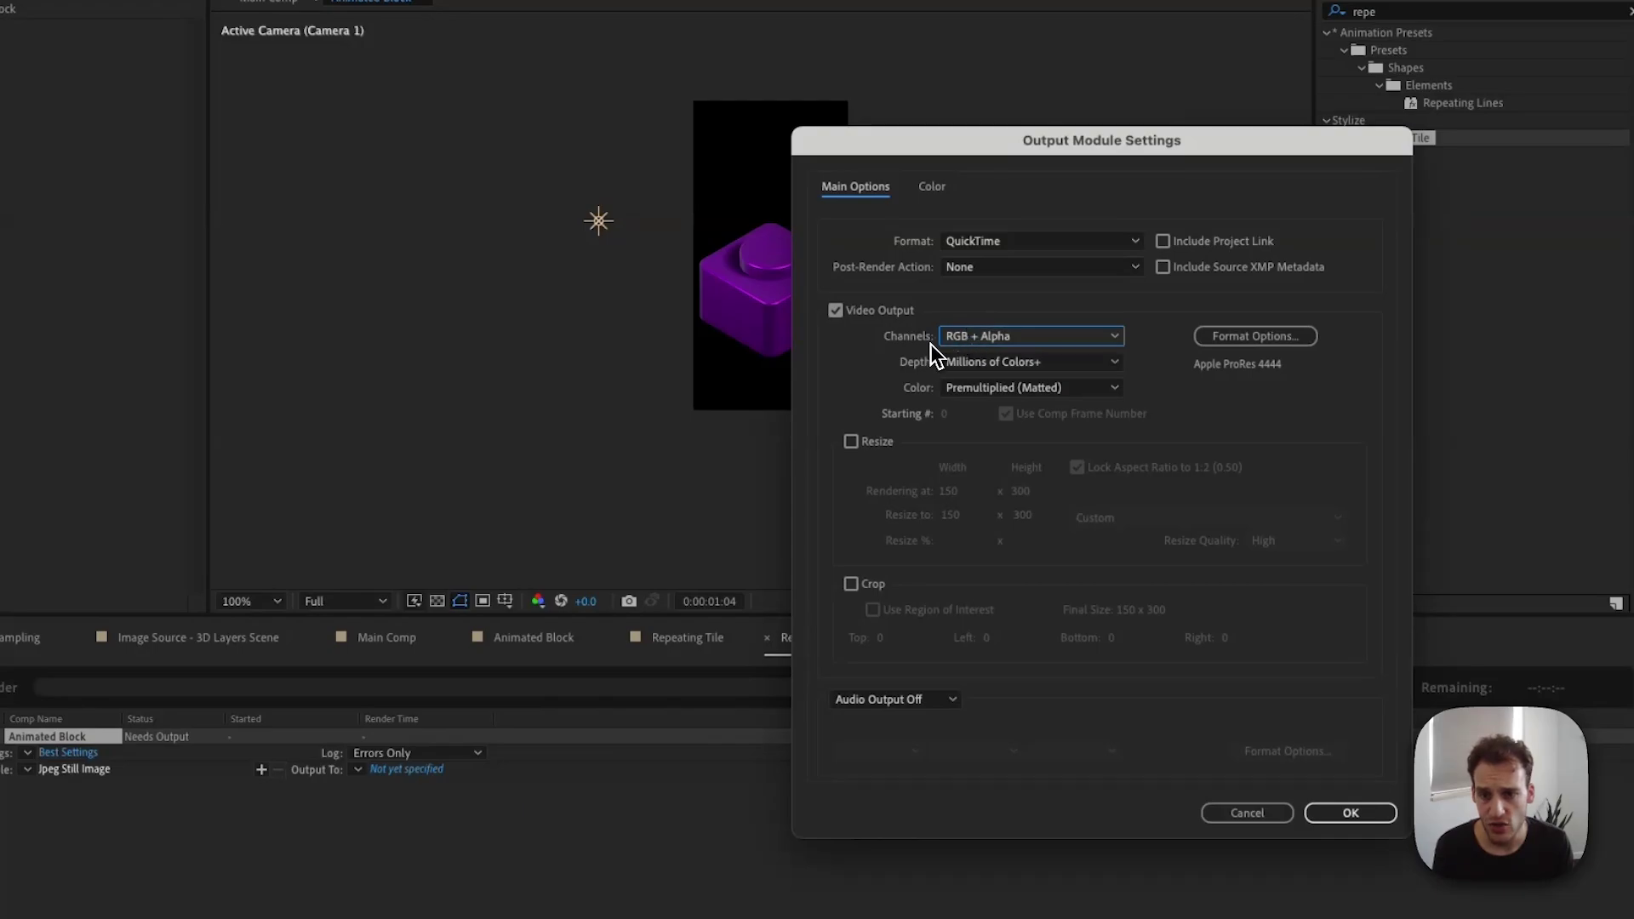
left_click(1351, 813)
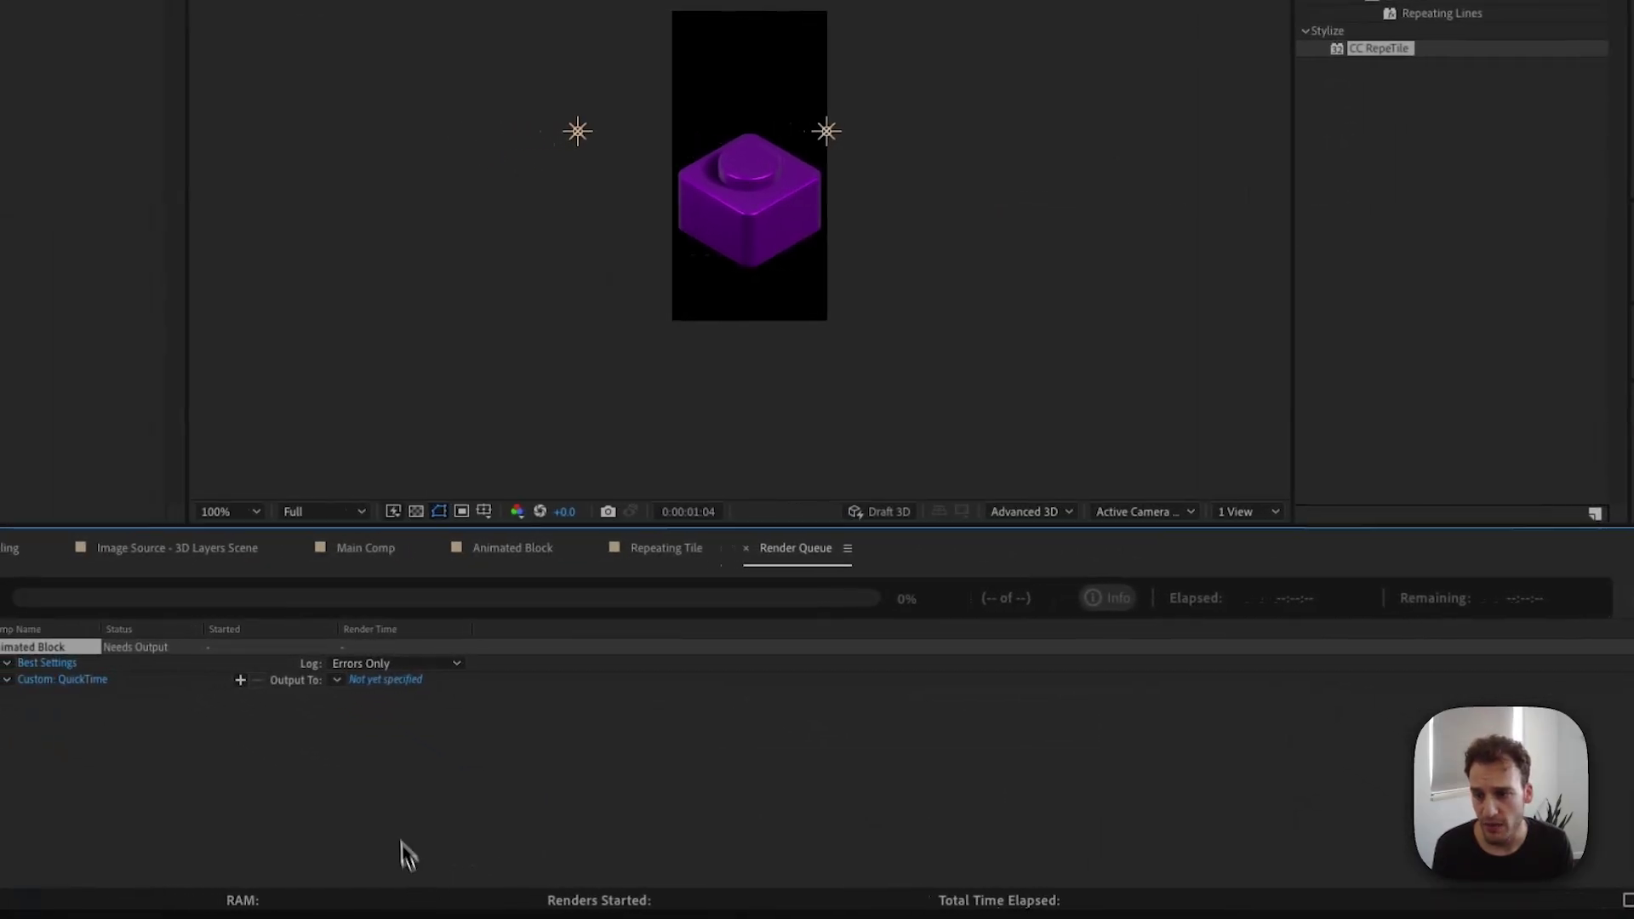
Set the output file to Animated Block.mov in the Tutorial Exports folder and render it
left_click(384, 679)
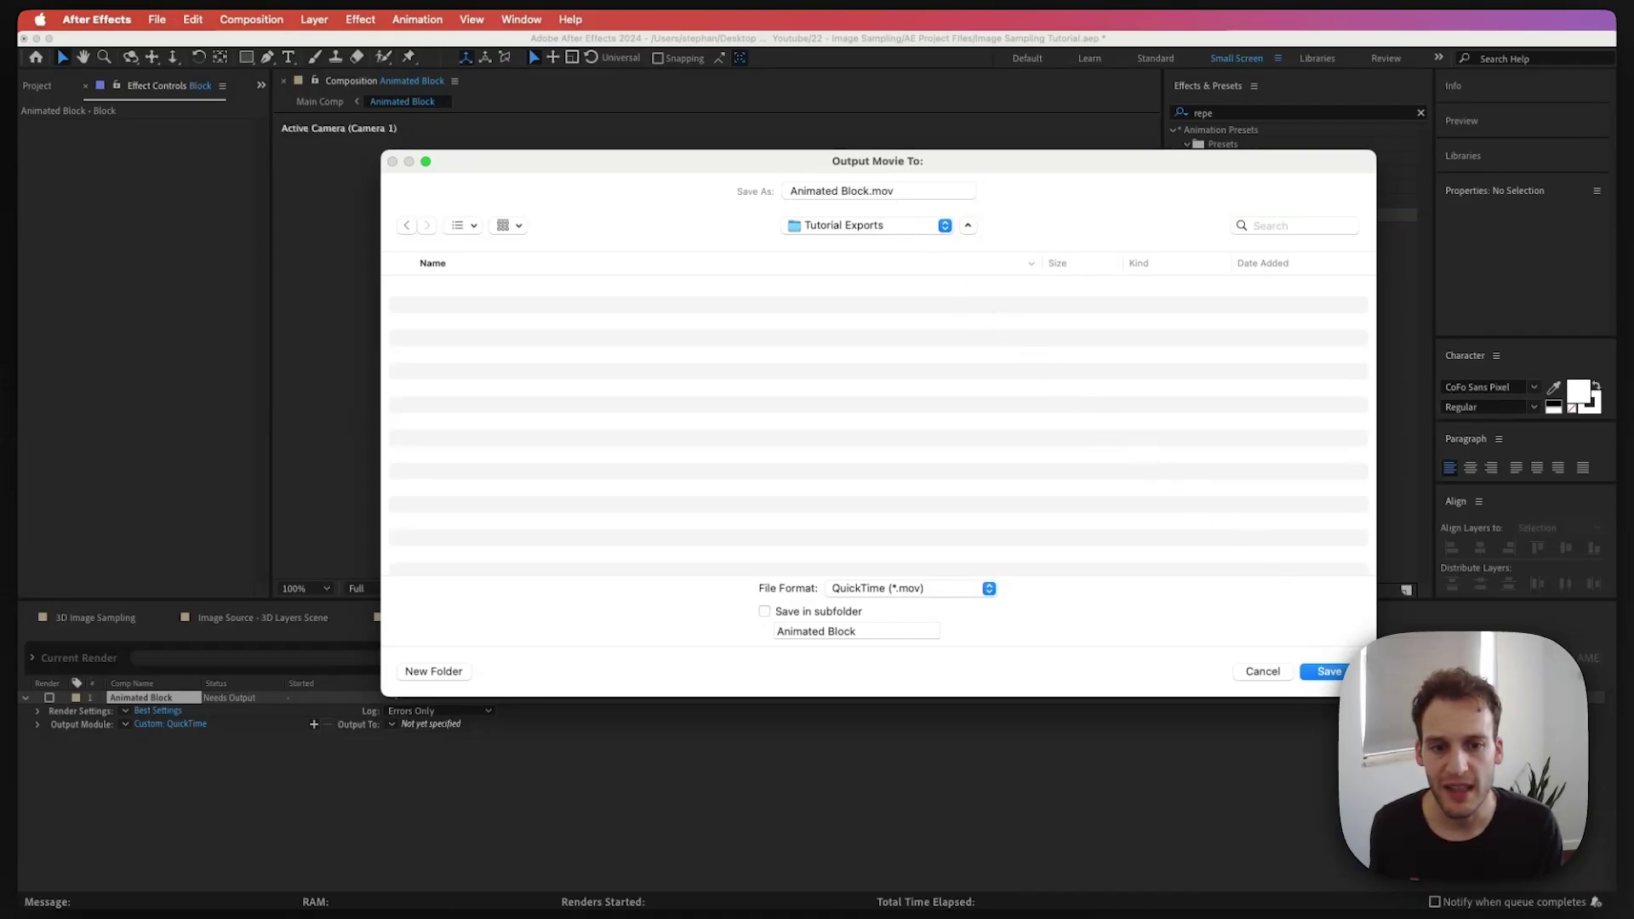
left_click(1330, 672)
left_click(1482, 668)
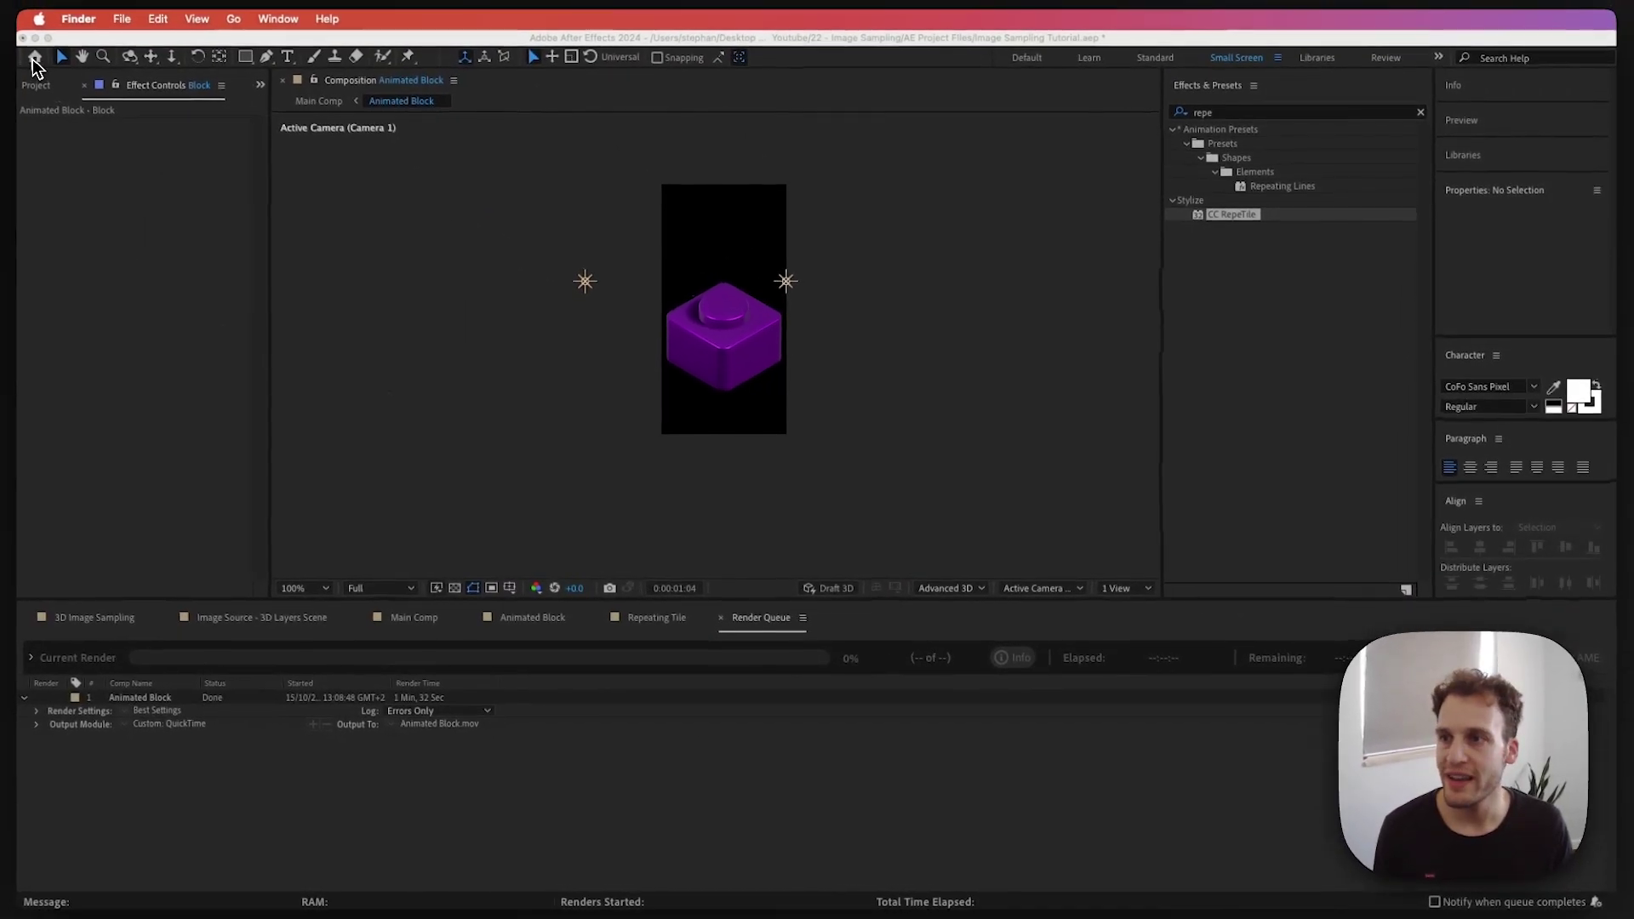
Place the rendered Animated Block.mov as the uppermost layer of the Animated Block composition, solo it and play it back
left_click(34, 99)
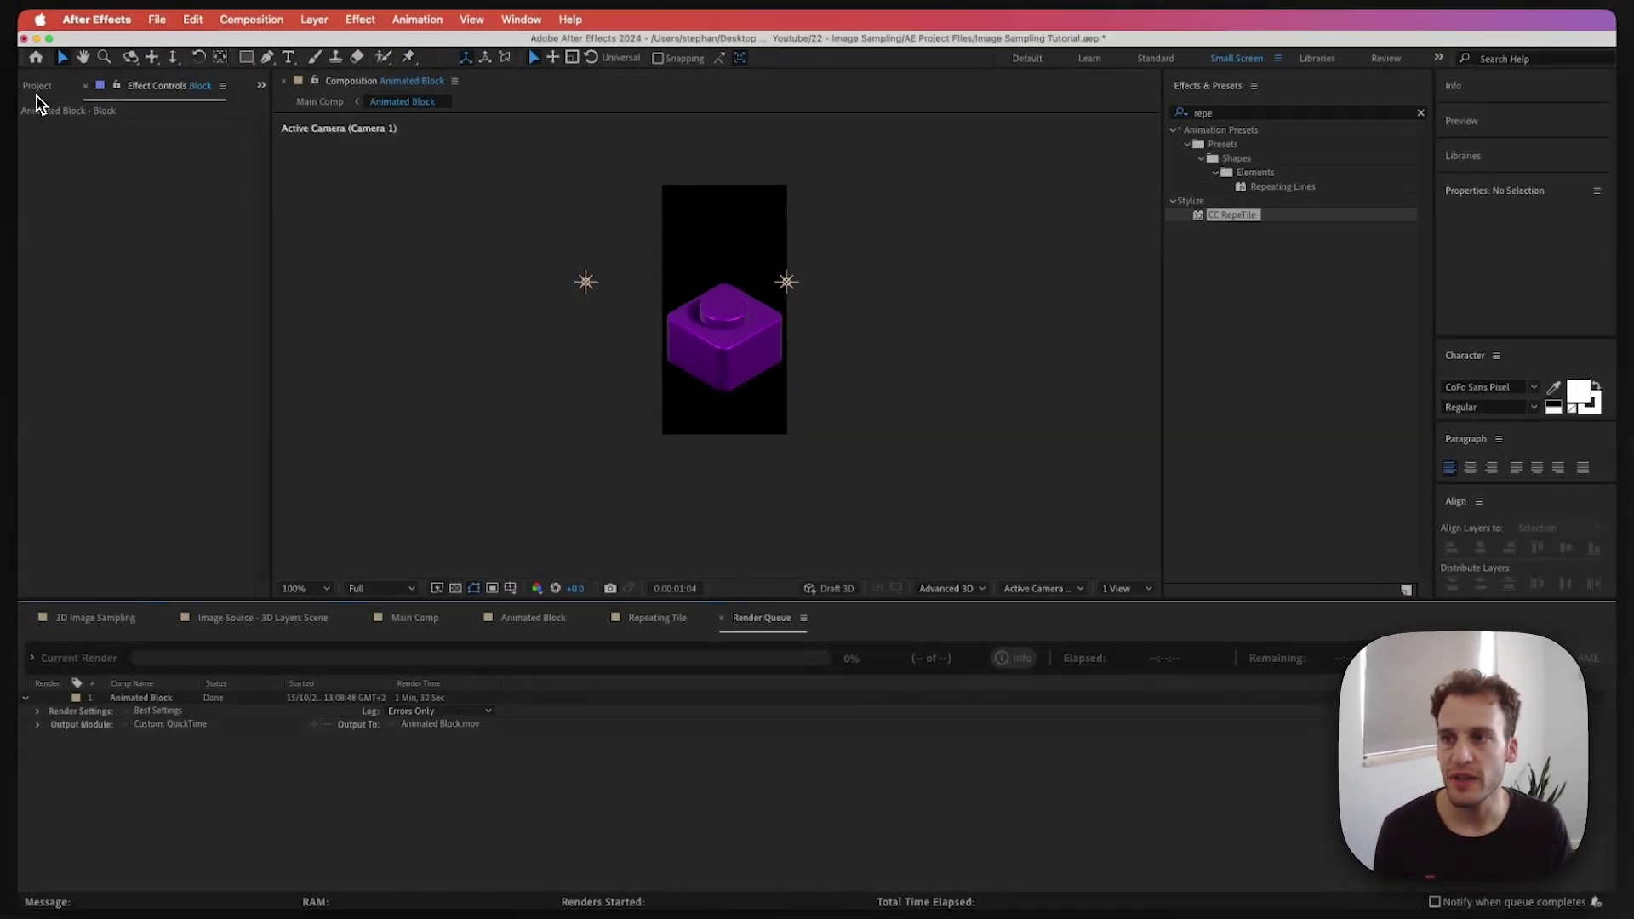
left_click(523, 620)
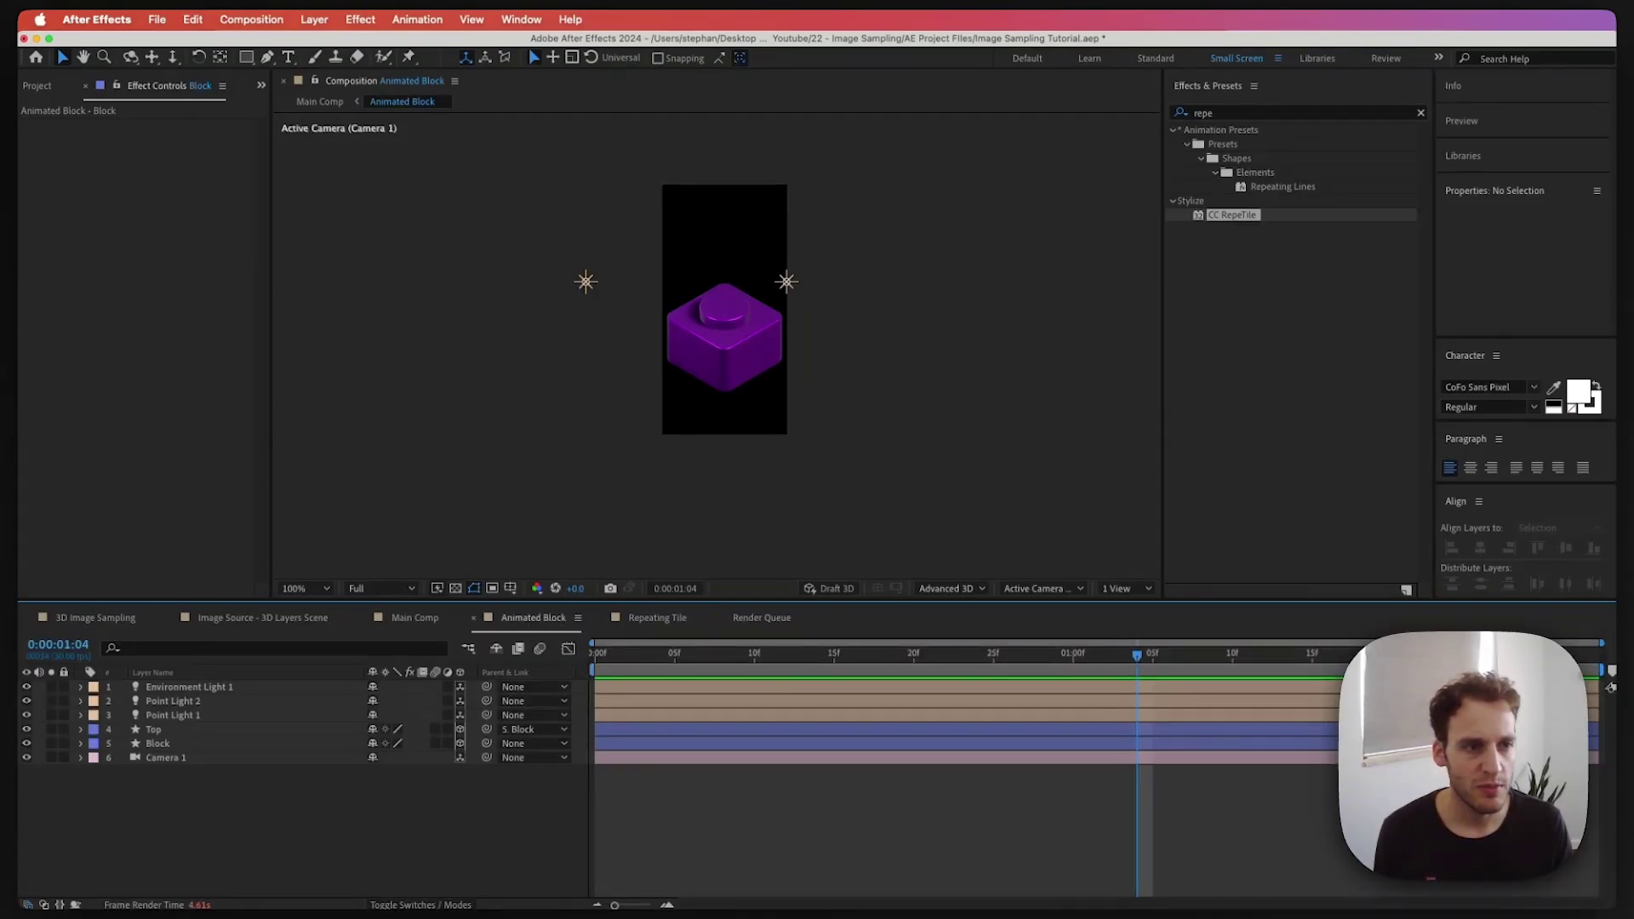
left_click_drag(1361, 749, 59, 697)
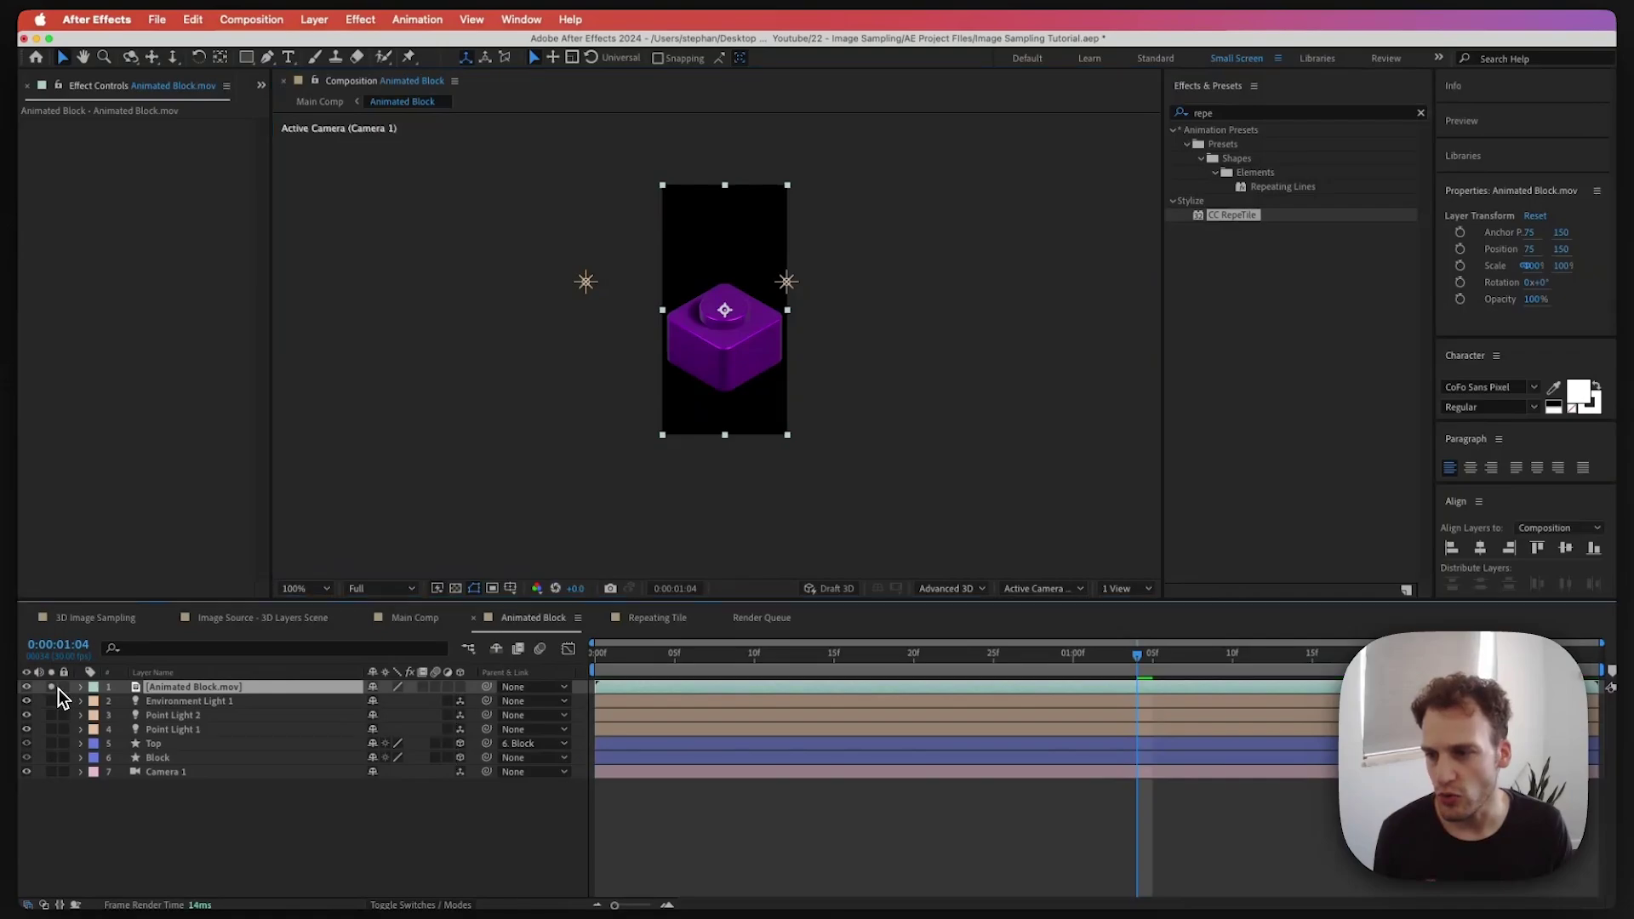
key("space")
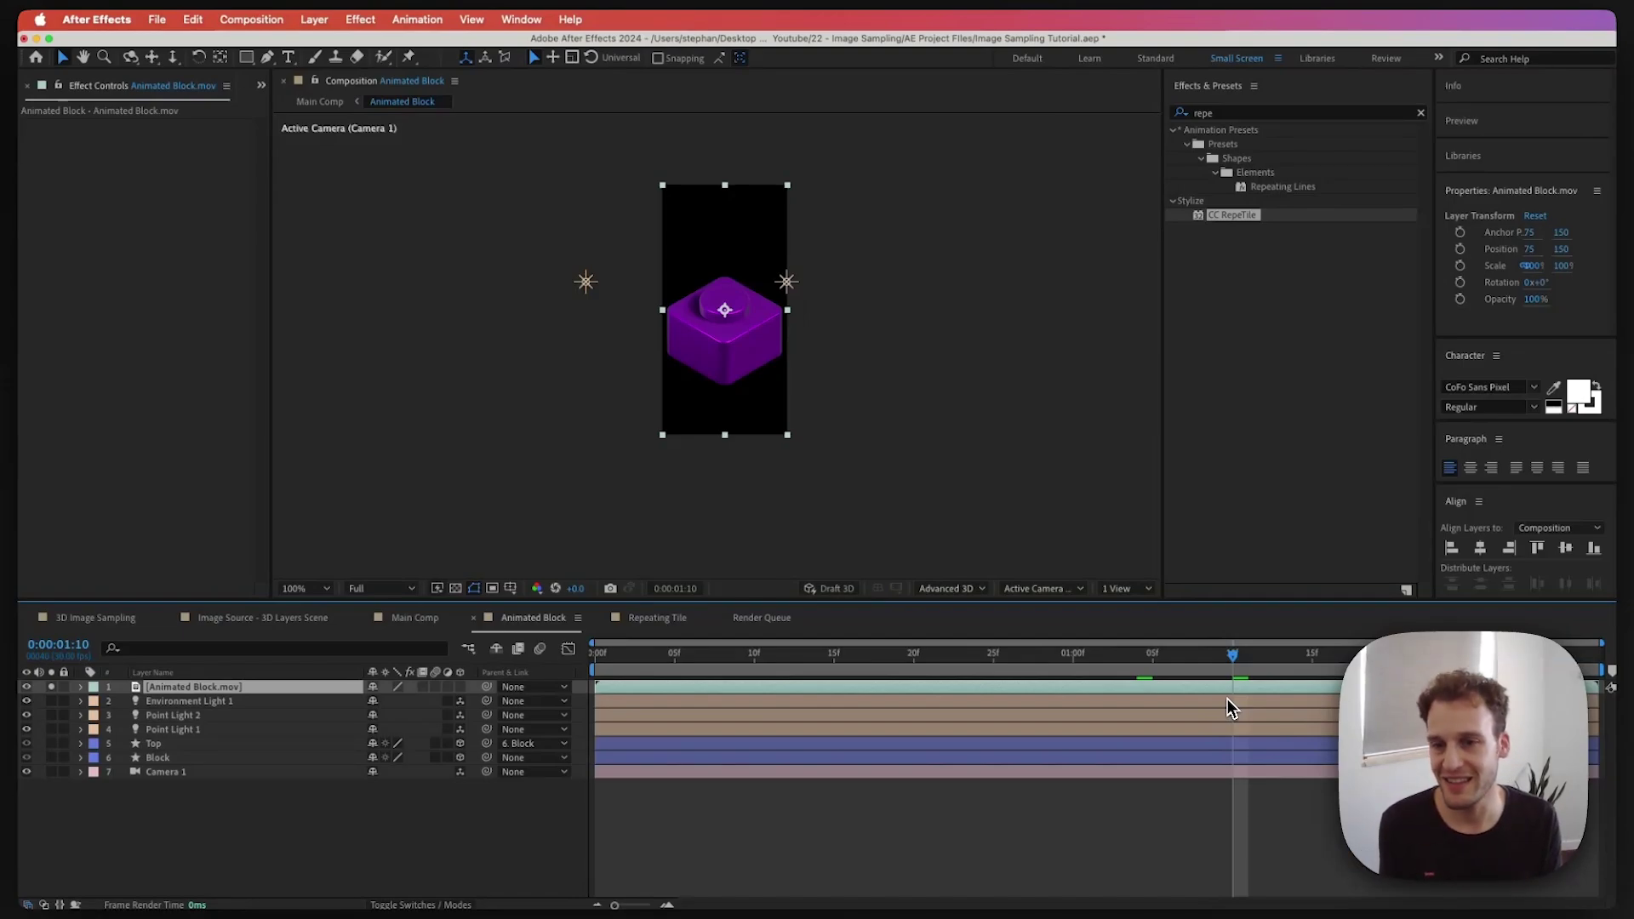
Check the block animation in Main Comp by scrubbing towards two seconds, and return to the first frame
left_click(407, 626)
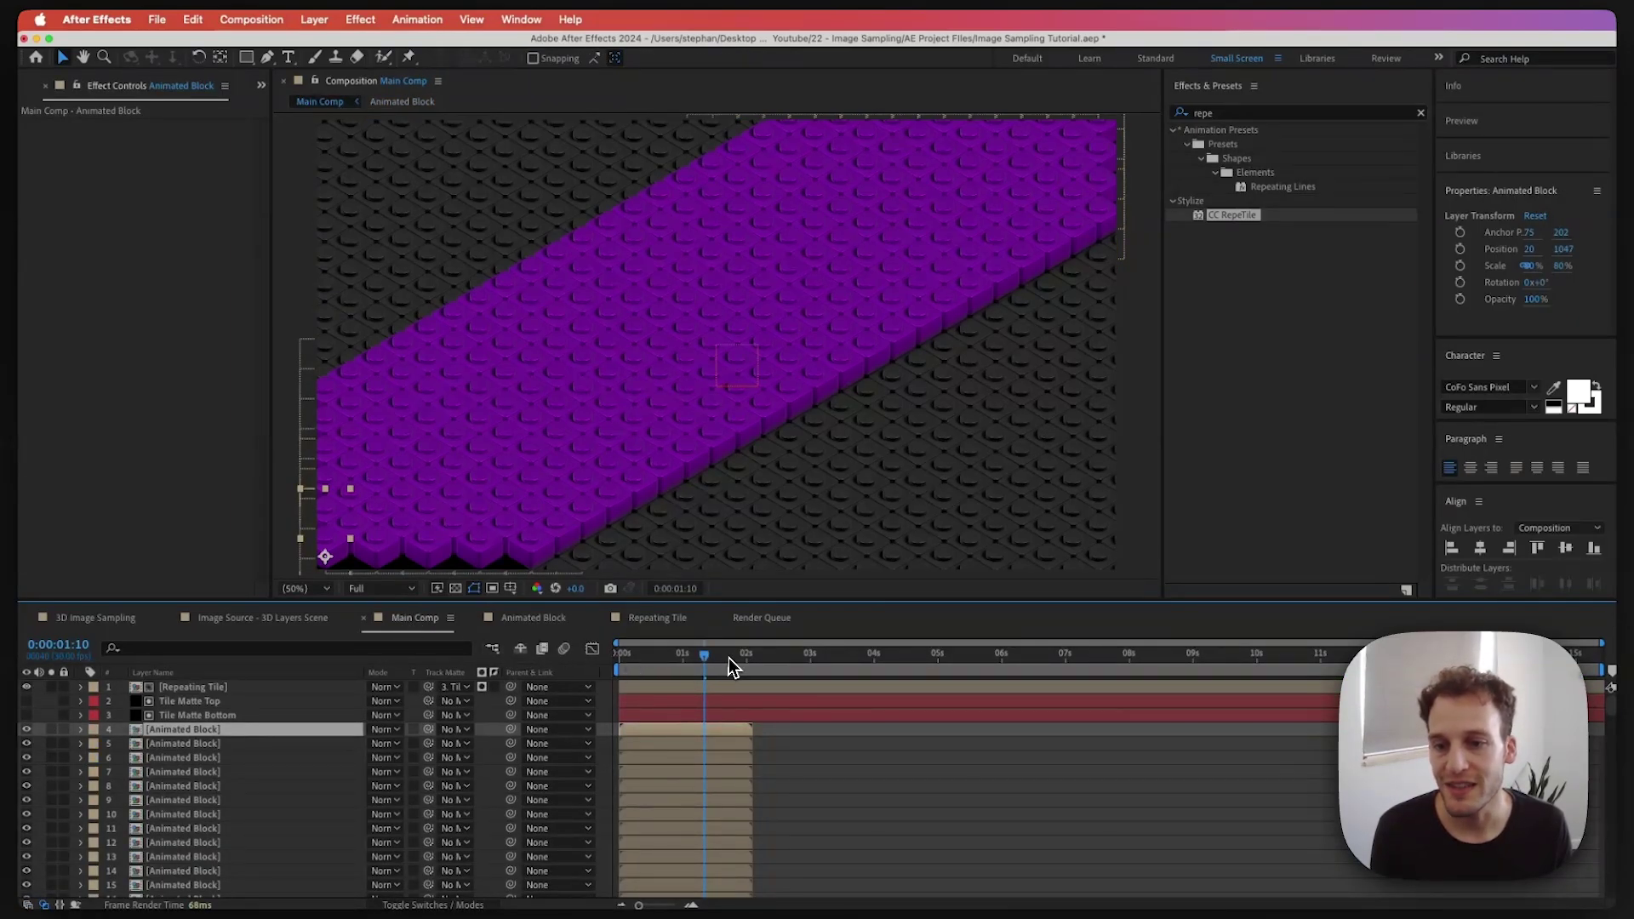
left_click_drag(734, 664, 748, 739)
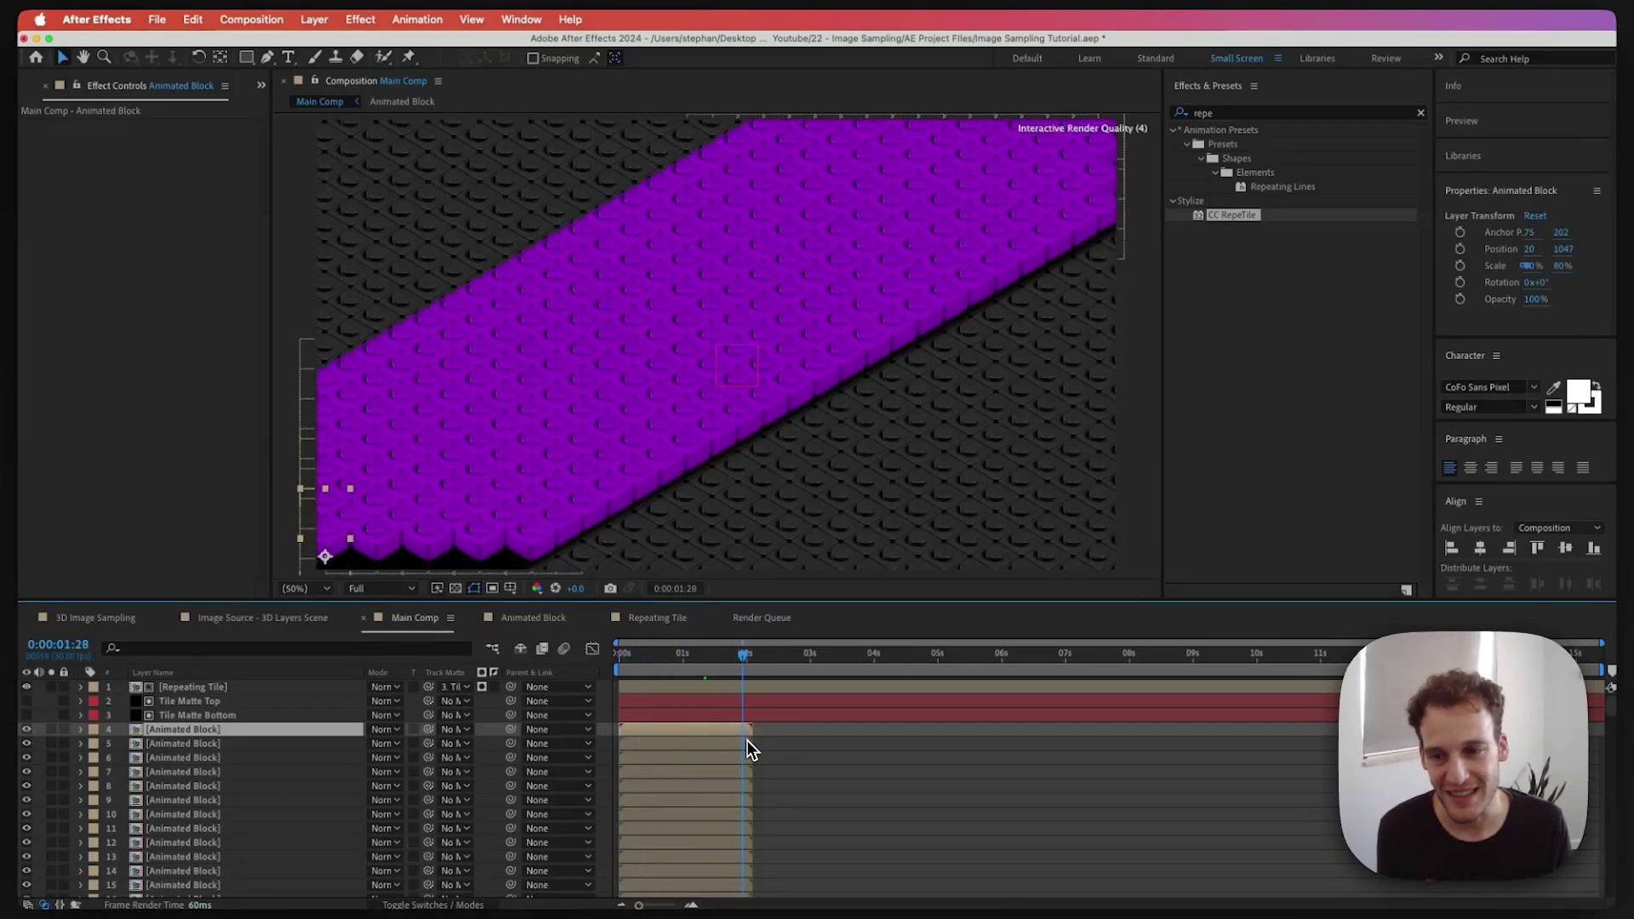
key("Home")
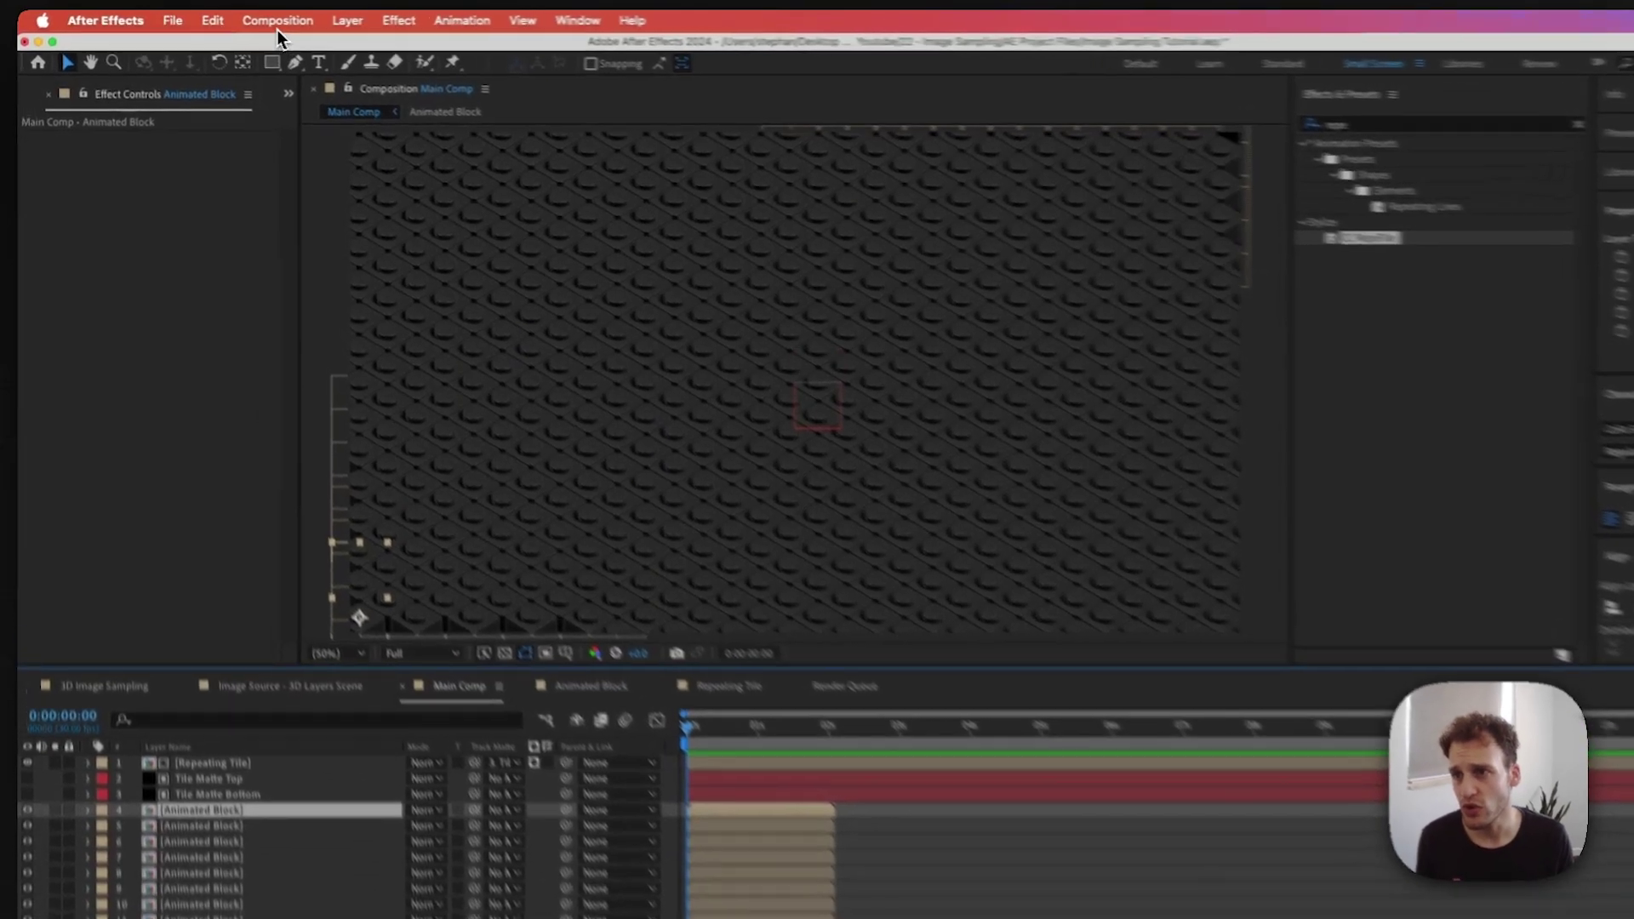
Create a 1920 x 1080, 30 fps composition named Image Source with a duration of 0:00:15:11
left_click(251, 18)
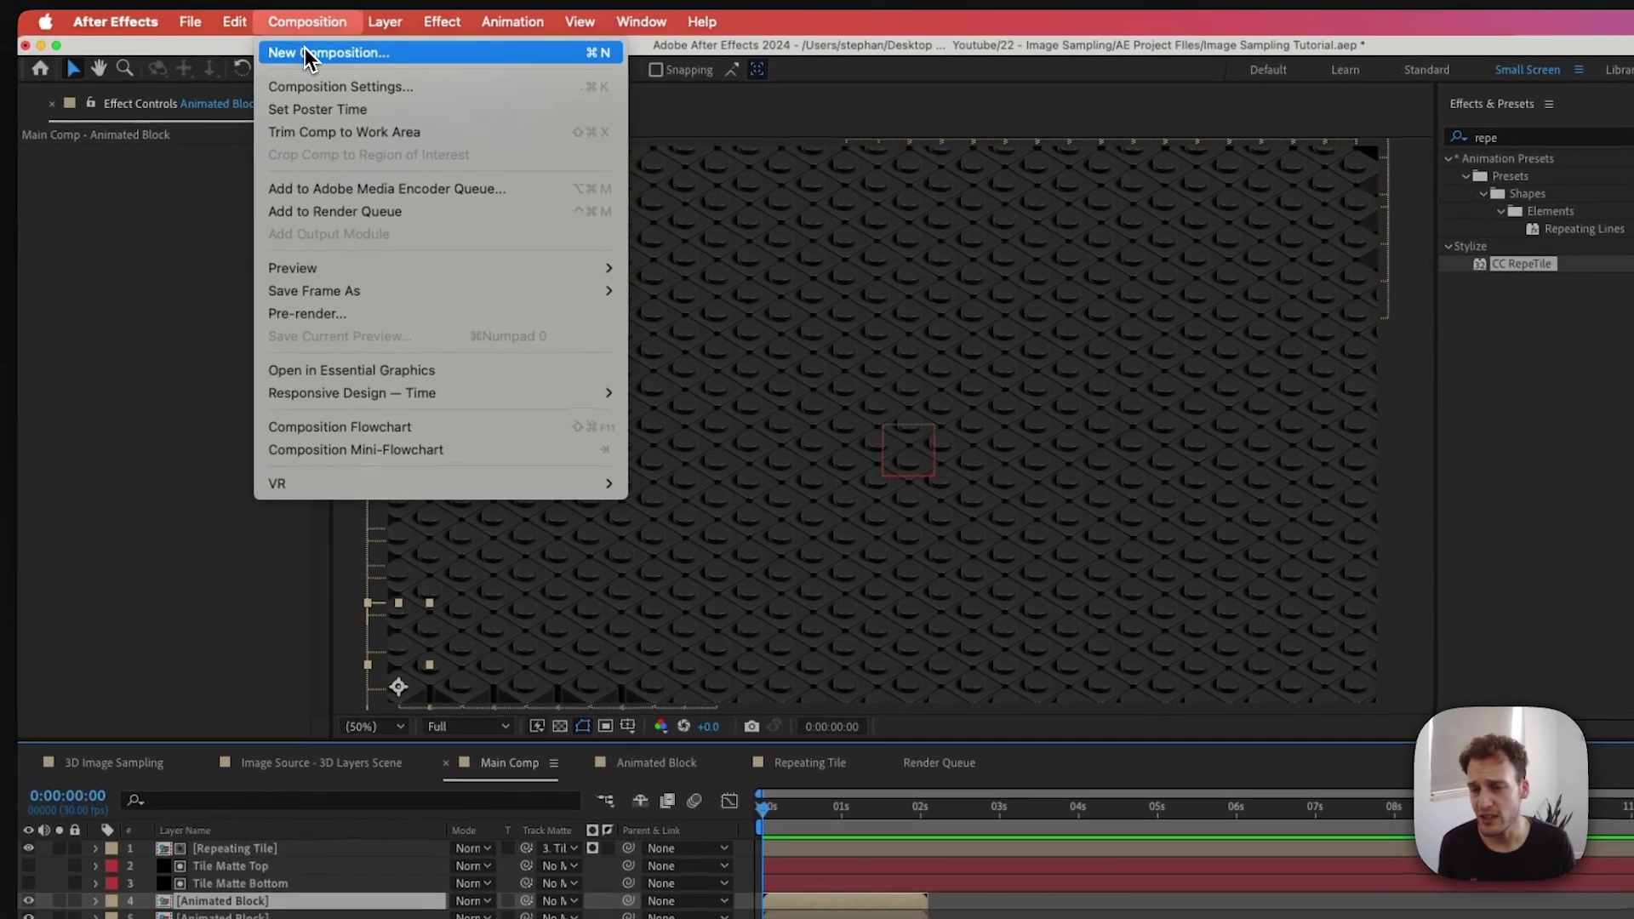
left_click(304, 52)
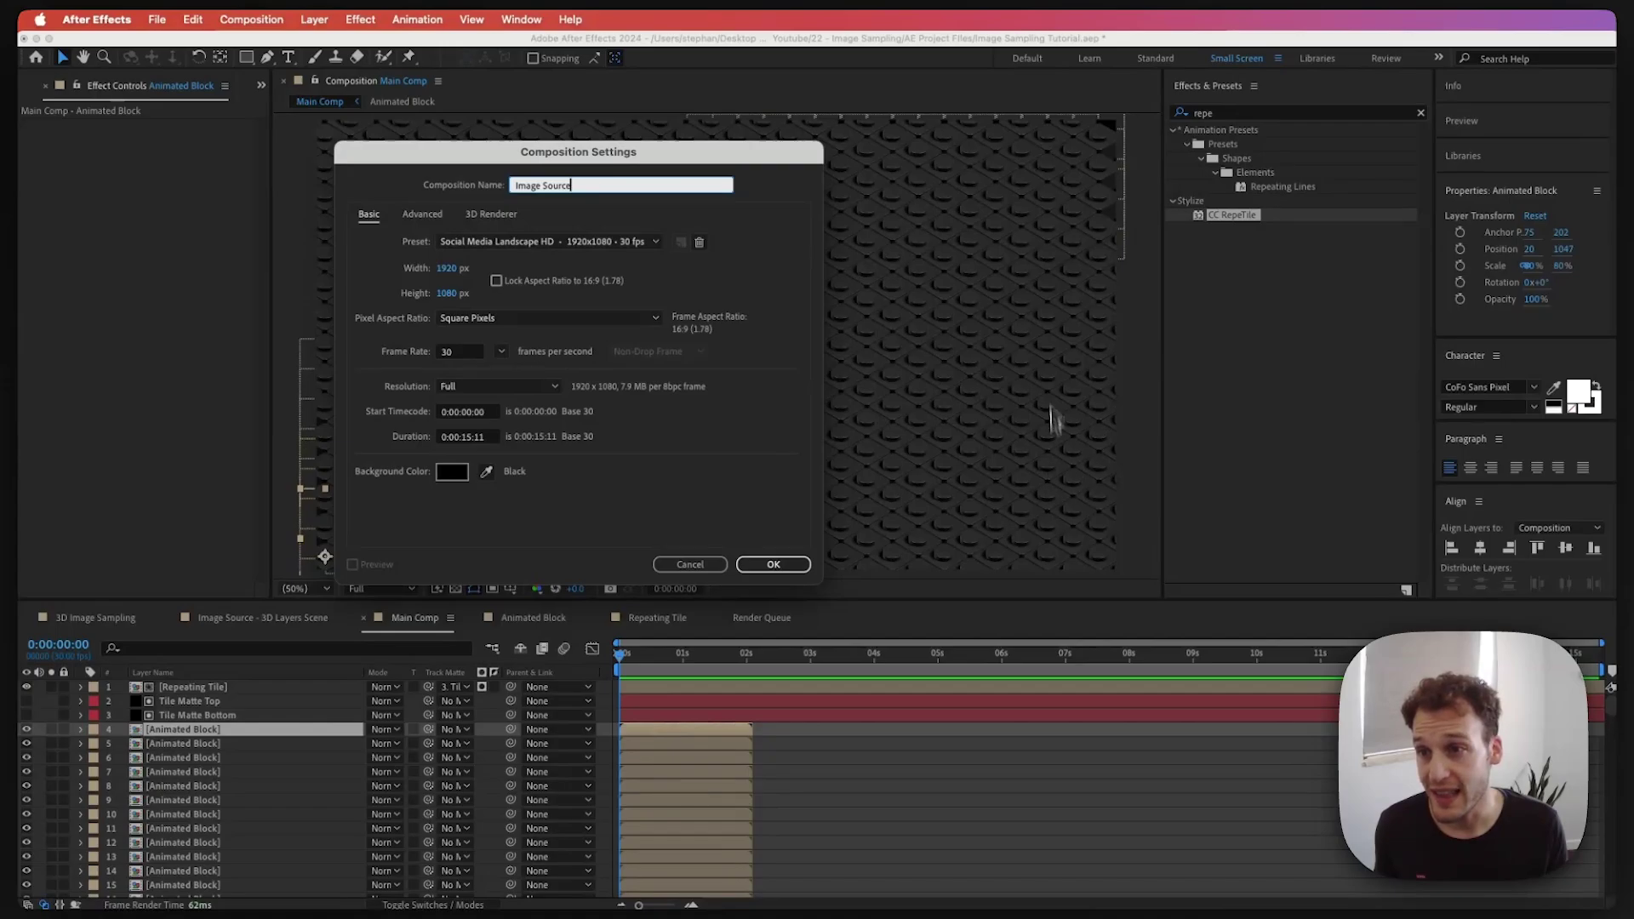
left_click(766, 566)
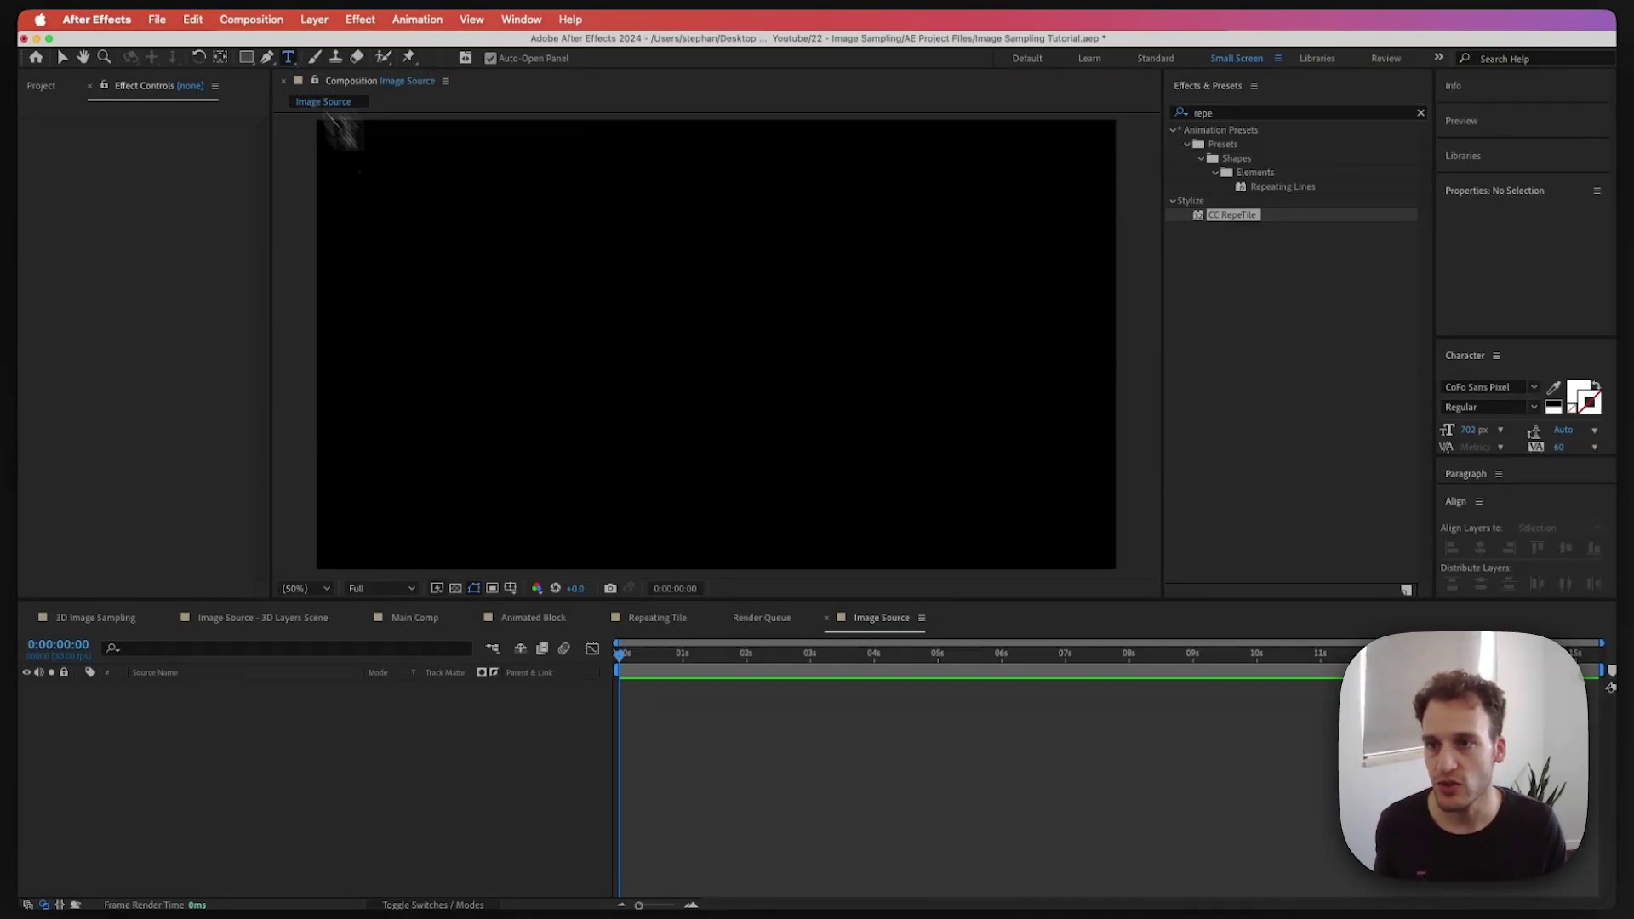
Add a white text layer reading TEXT to the Image Source composition
left_click(439, 364)
left_click(424, 355)
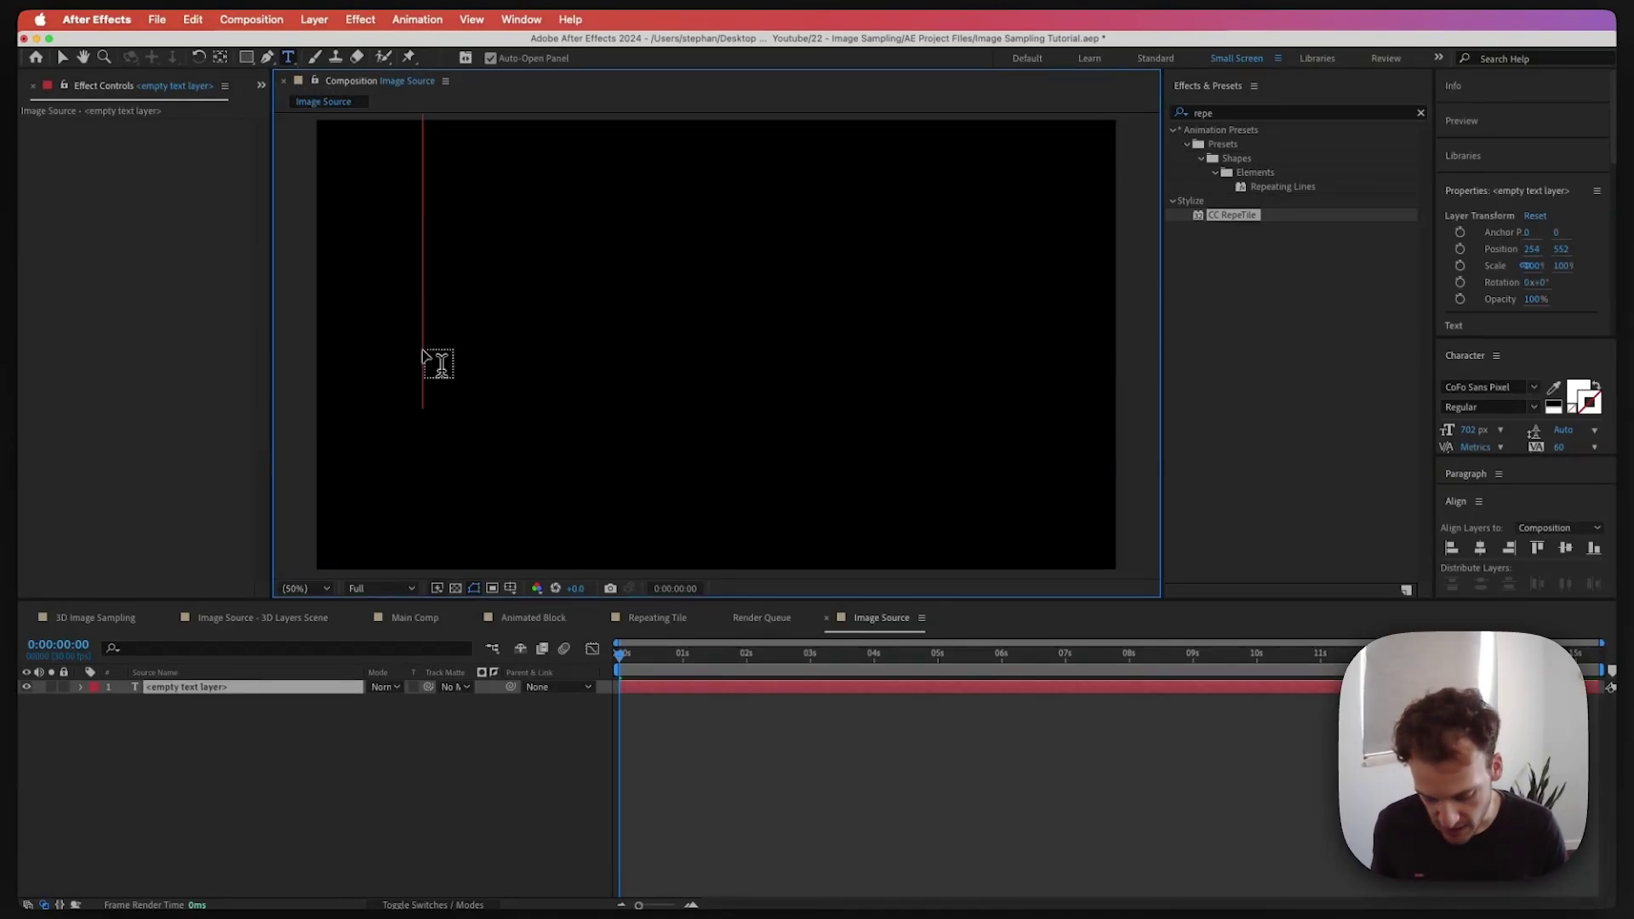
type("TEXT")
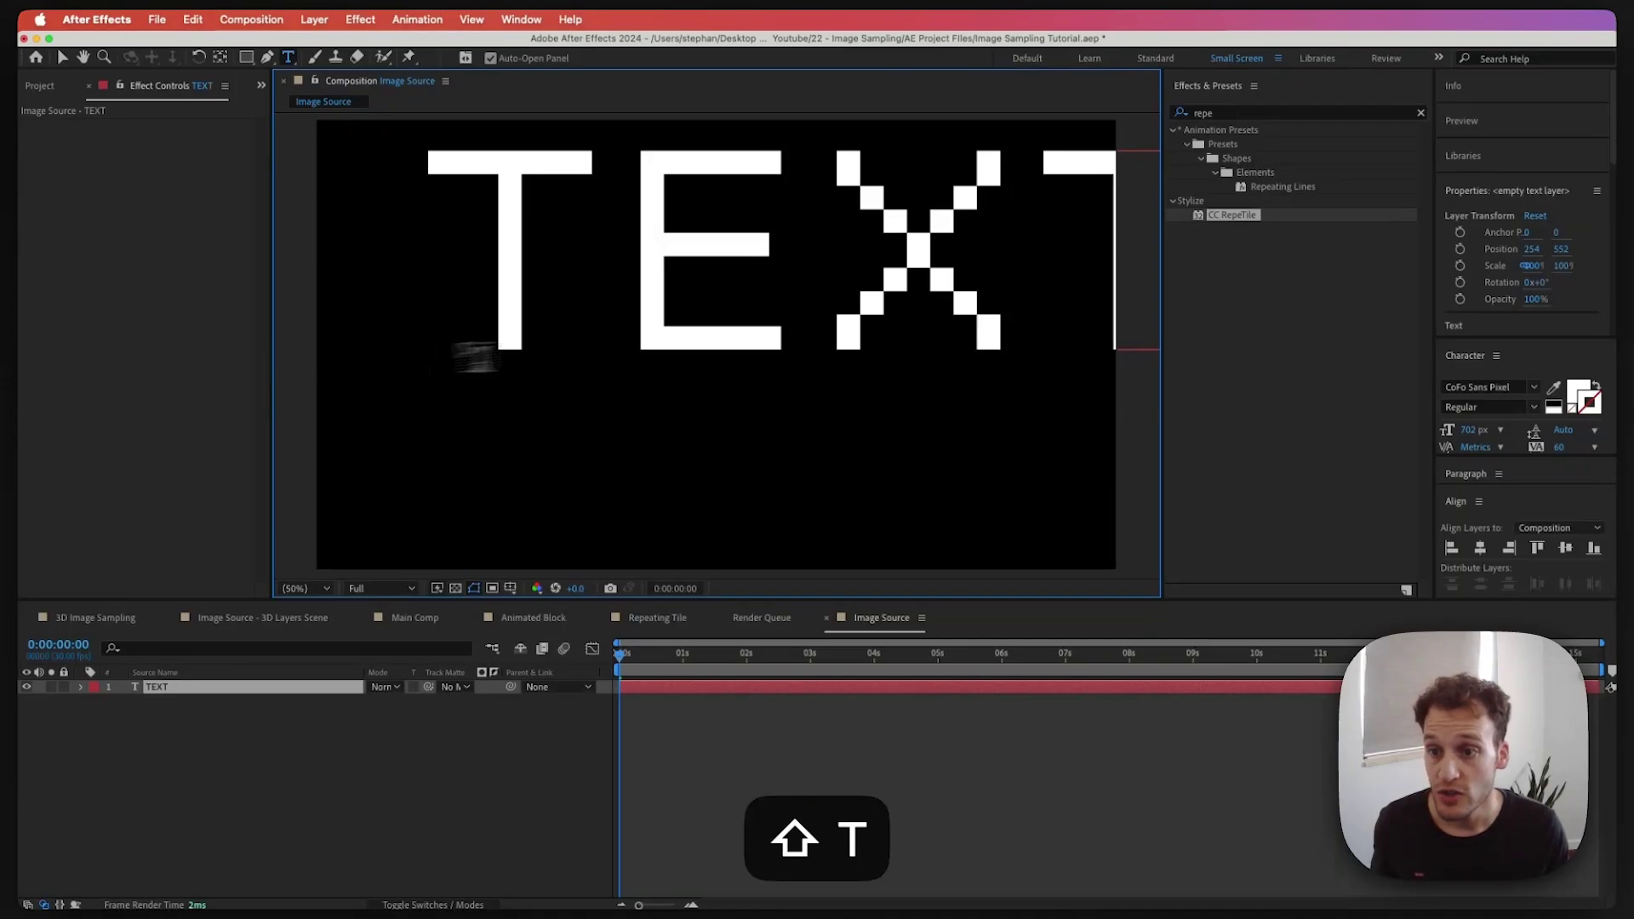
left_click(171, 703)
left_click(161, 688)
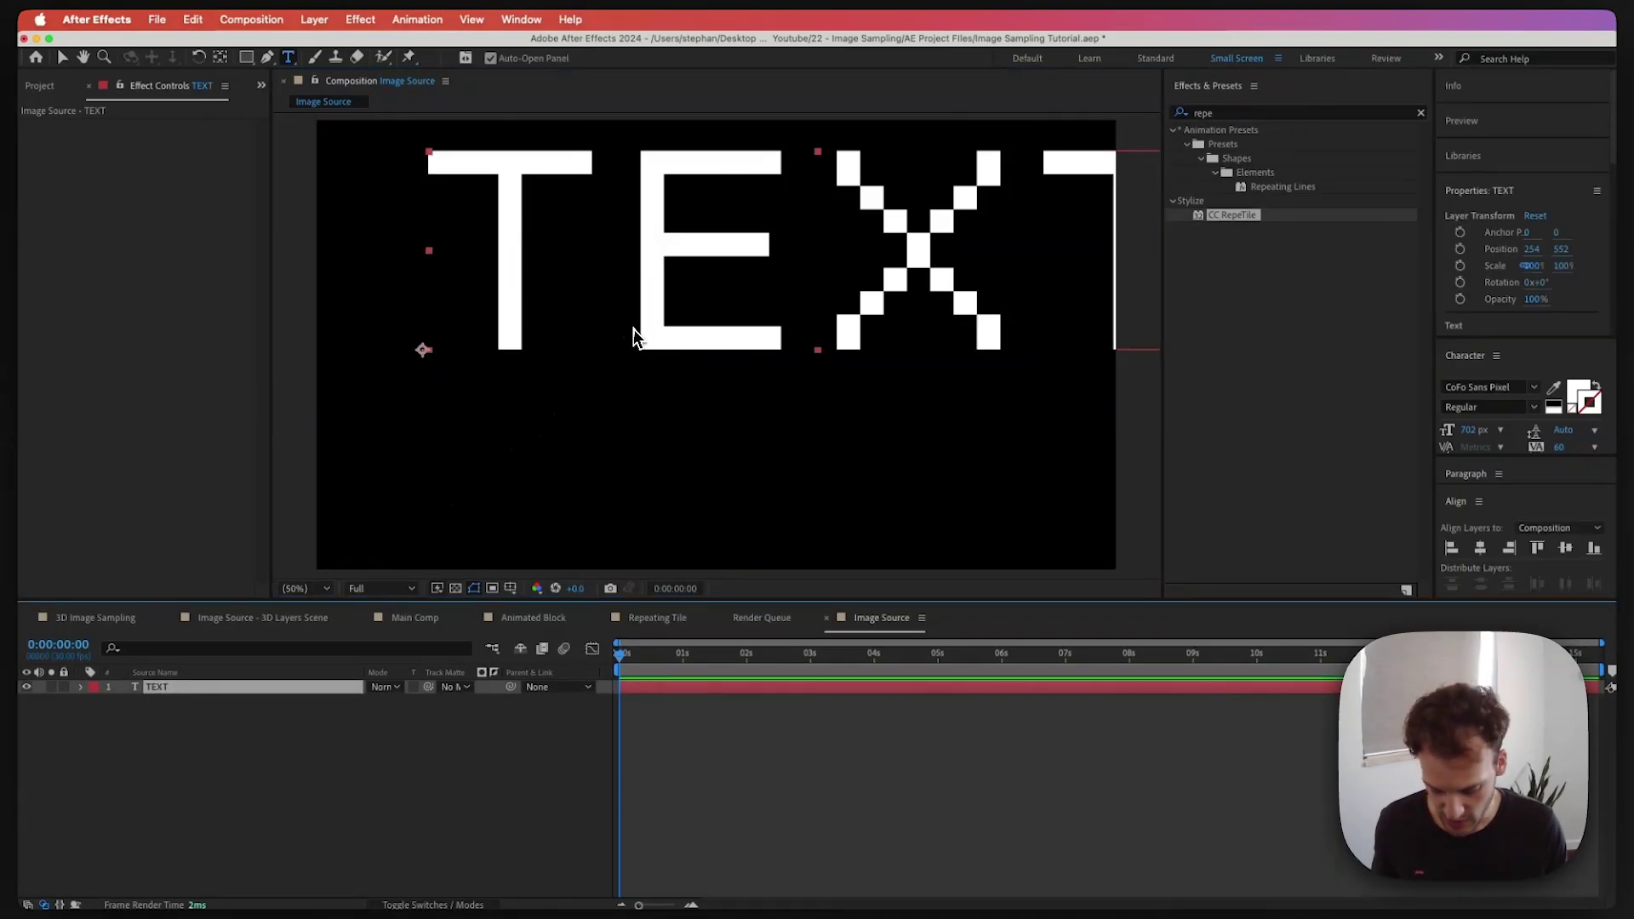
Move the TEXT layer to about 18, 786 so it fits the frame, and reduce its font size to 683 px
key("v")
left_click_drag(637, 325, 549, 408)
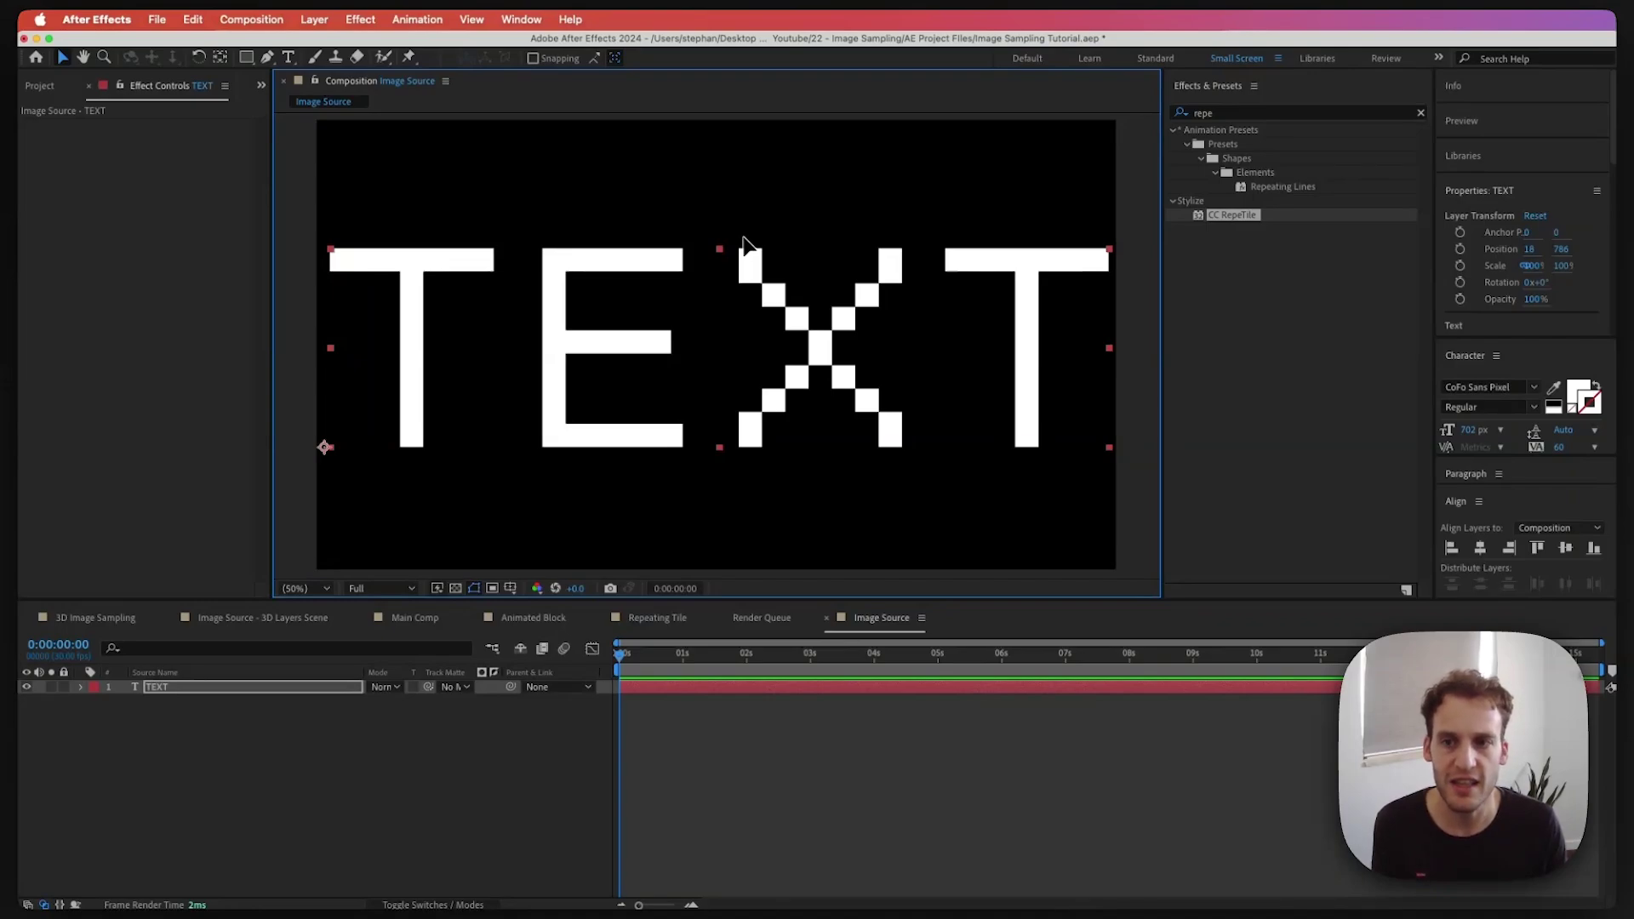
left_click_drag(1471, 430, 1458, 430)
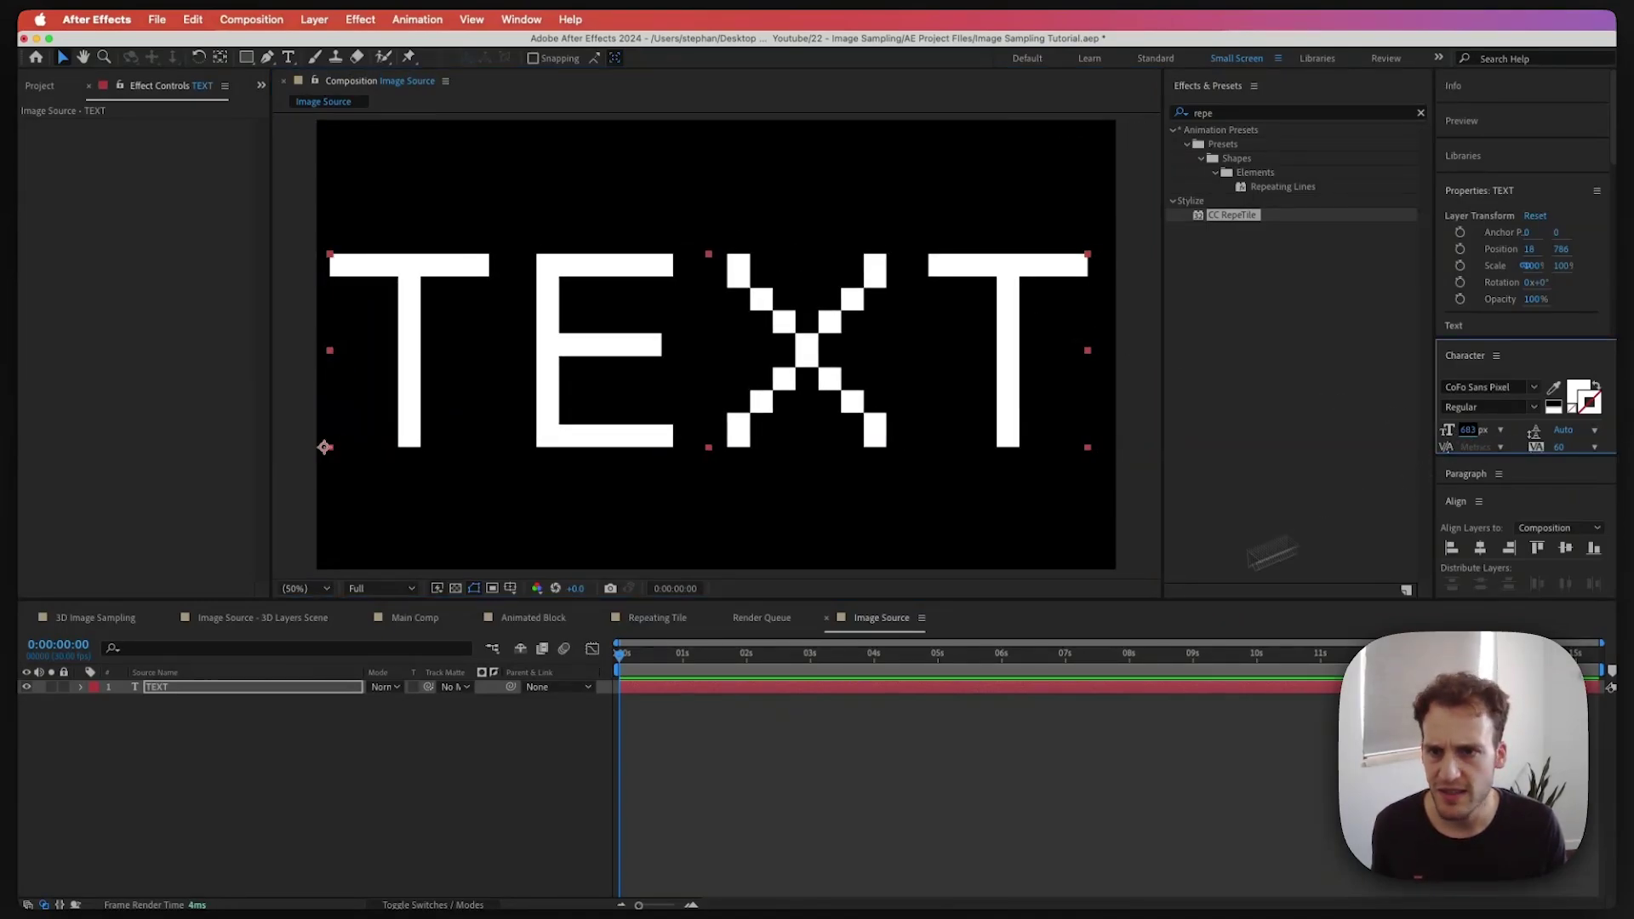
Make the TEXT layer 3D and switch the composition's renderer to Classic 3D
left_click(432, 904)
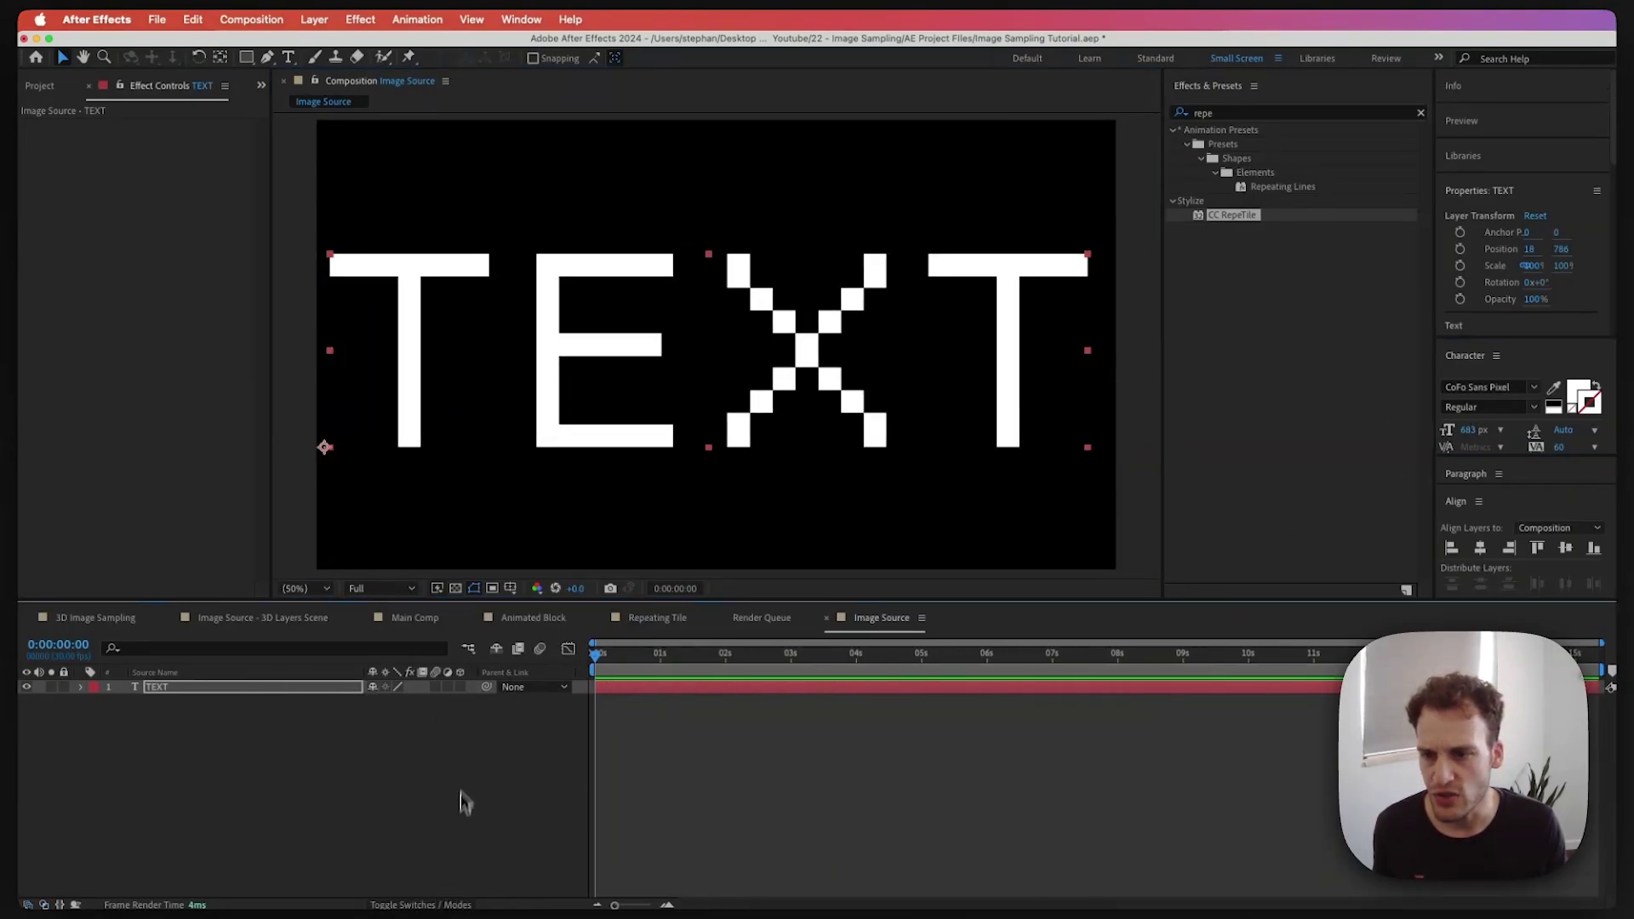
left_click(460, 687)
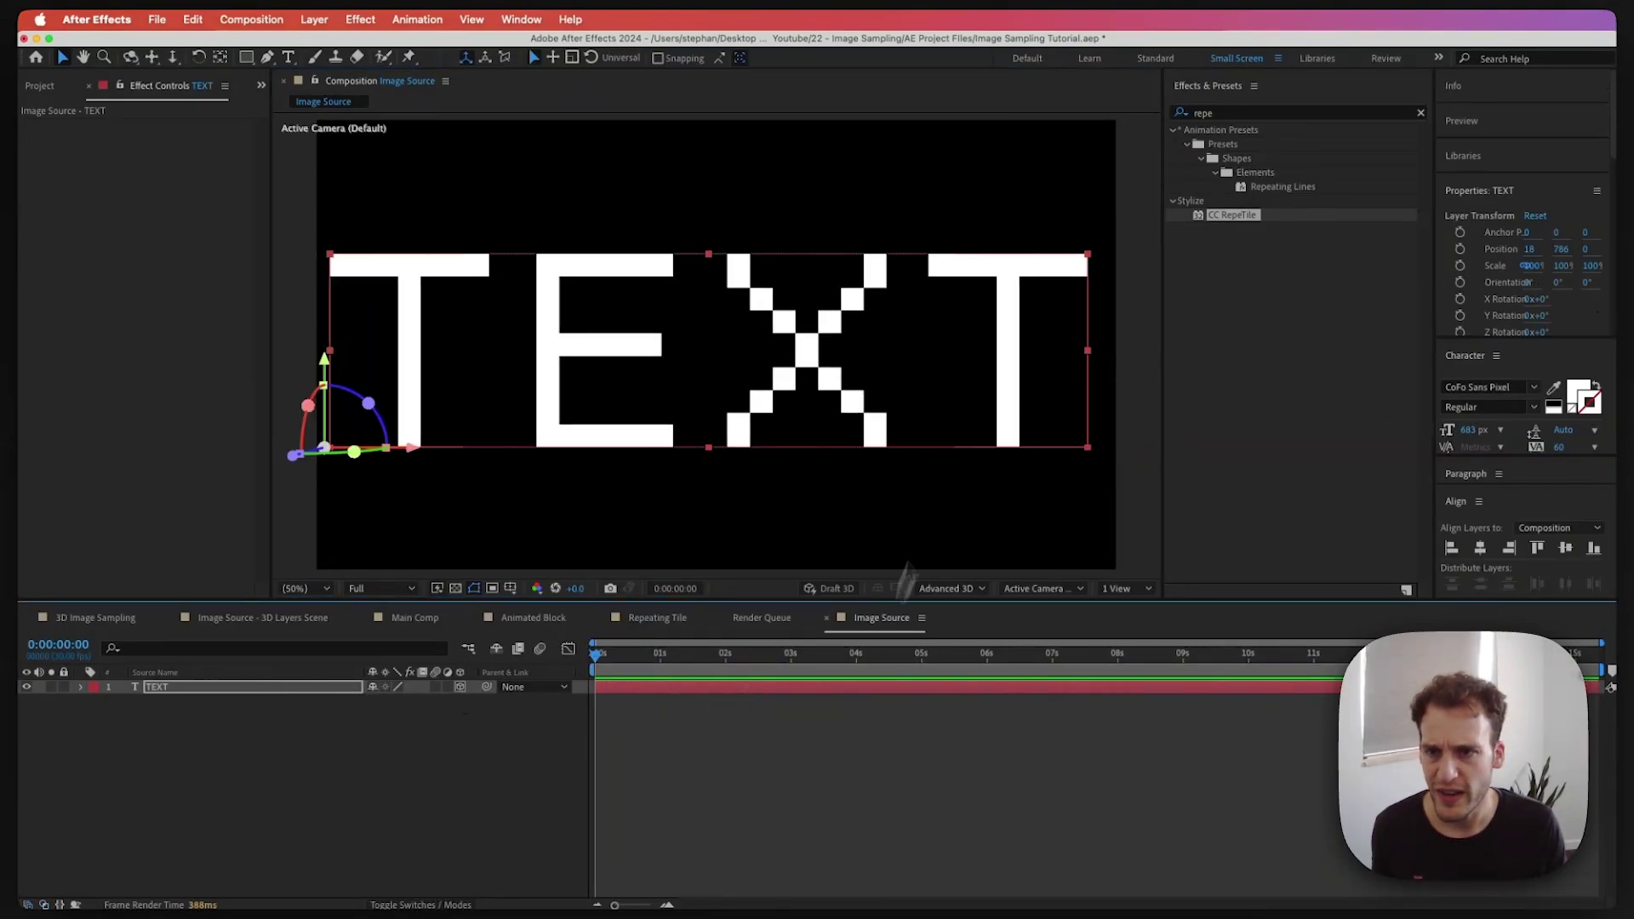
left_click(946, 589)
left_click(948, 604)
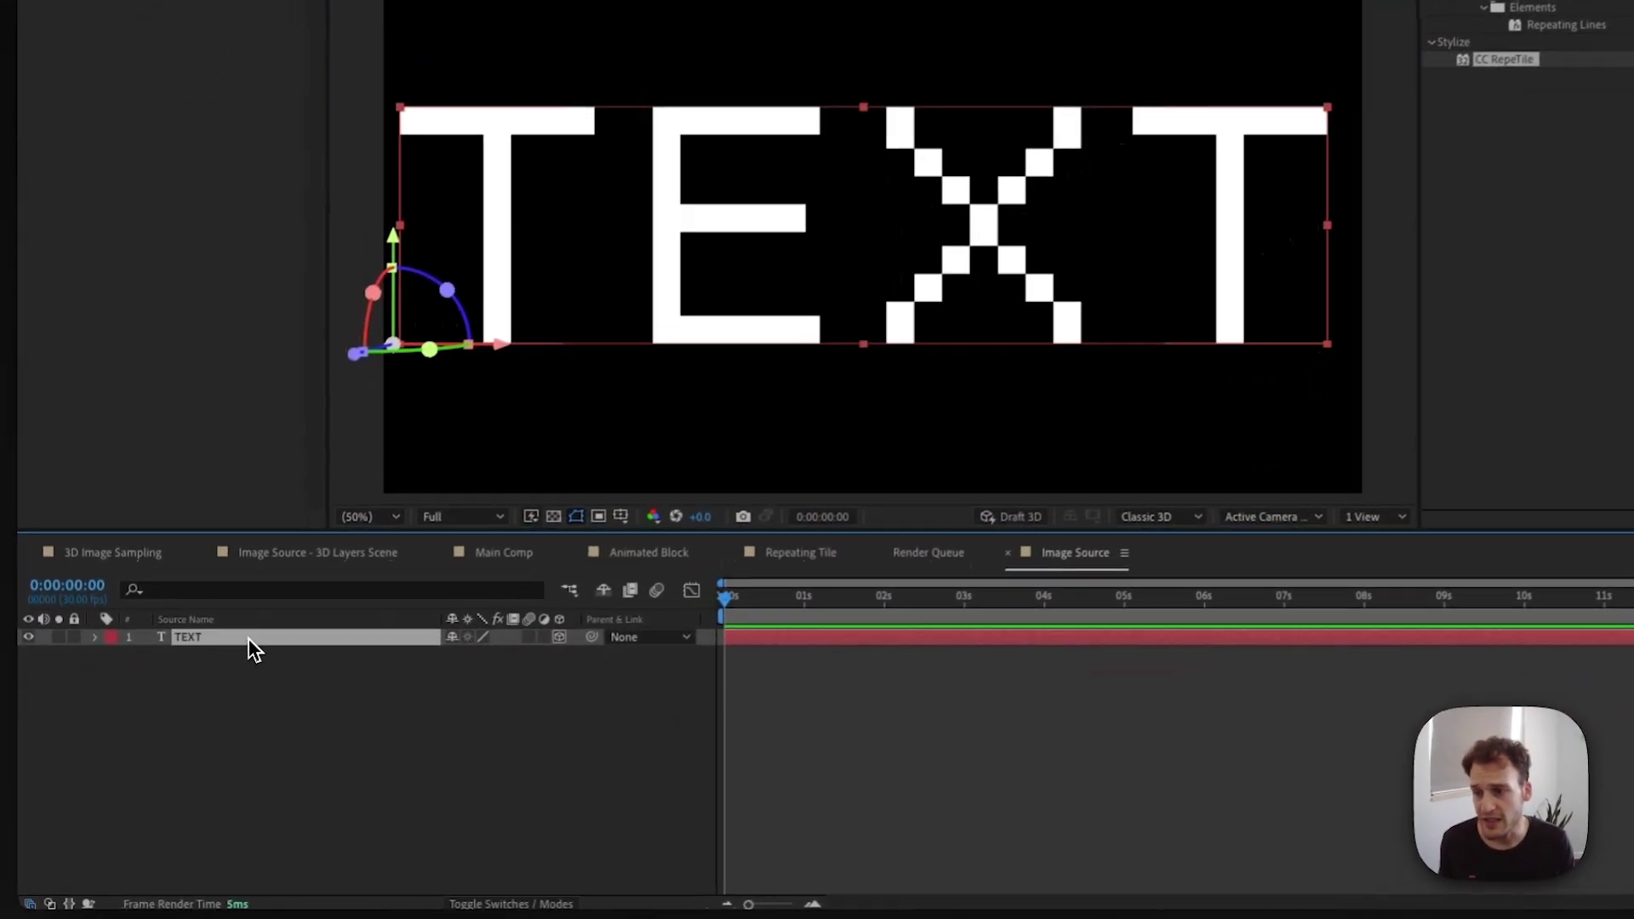
Set the TEXT layer's X Rotation to -55° and its Z Rotation to -45°
key("r")
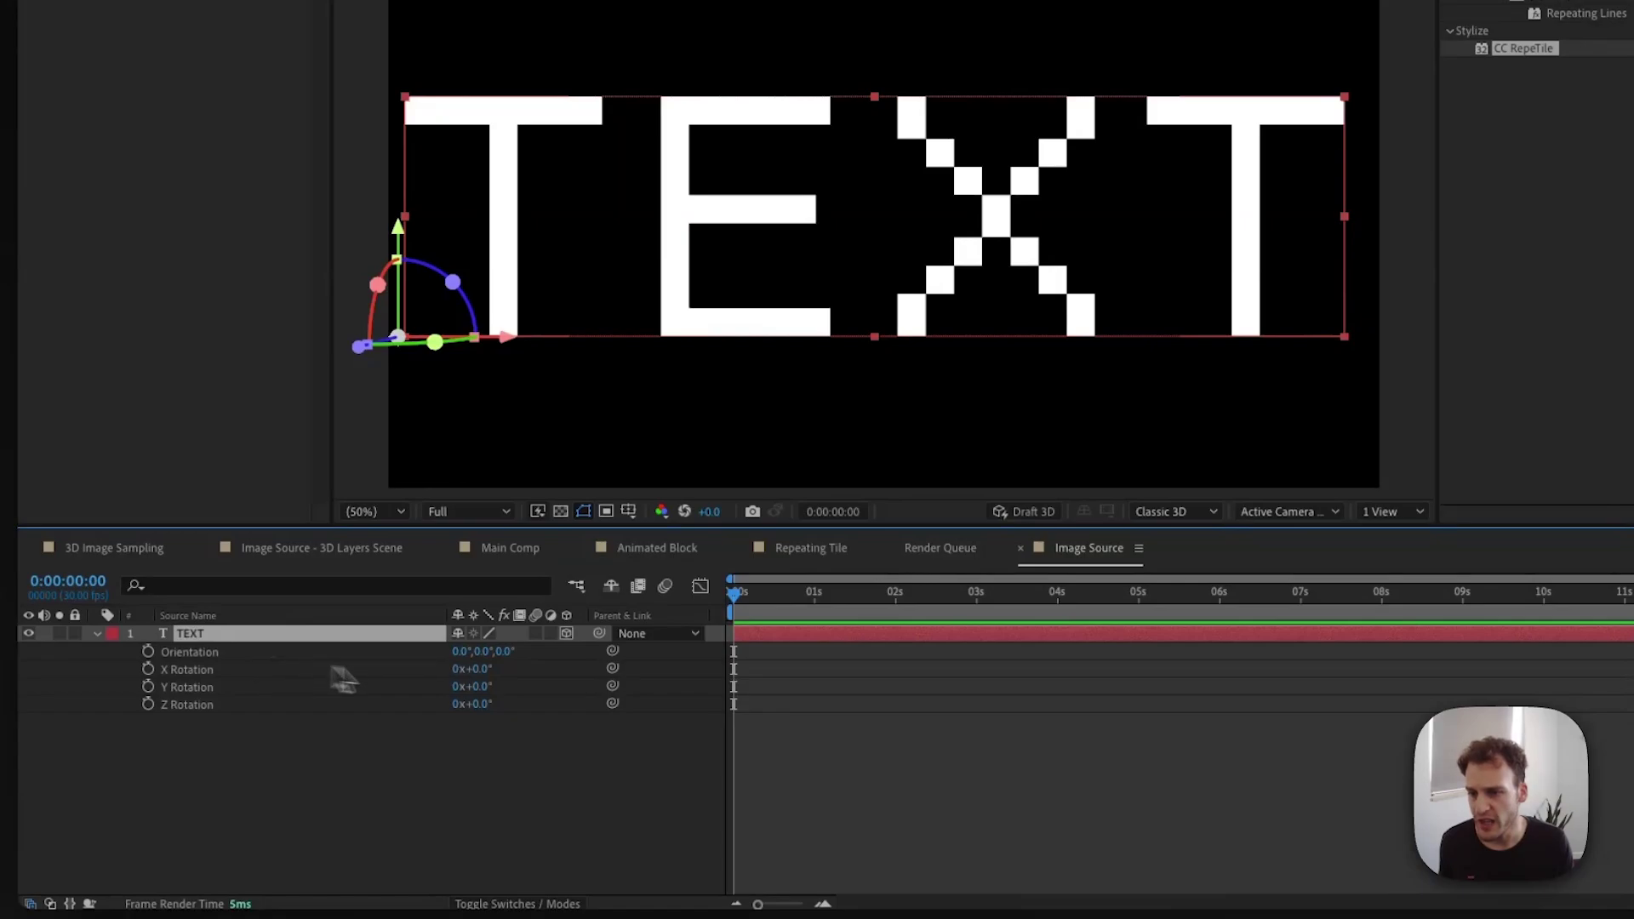
left_click(481, 669)
type("-55")
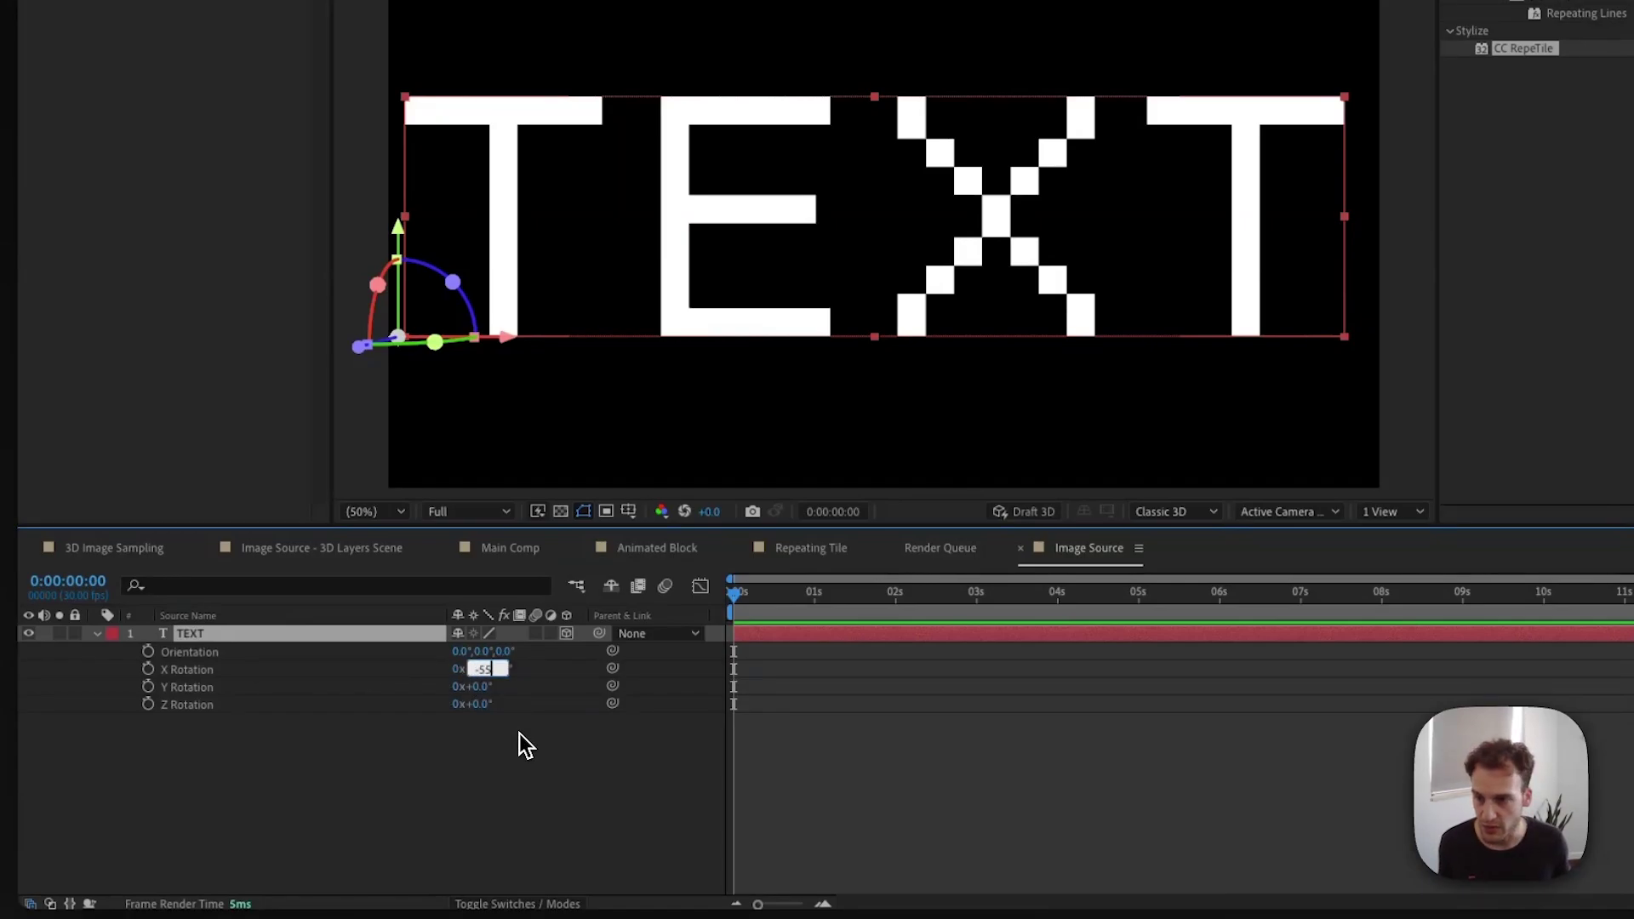
key("Return")
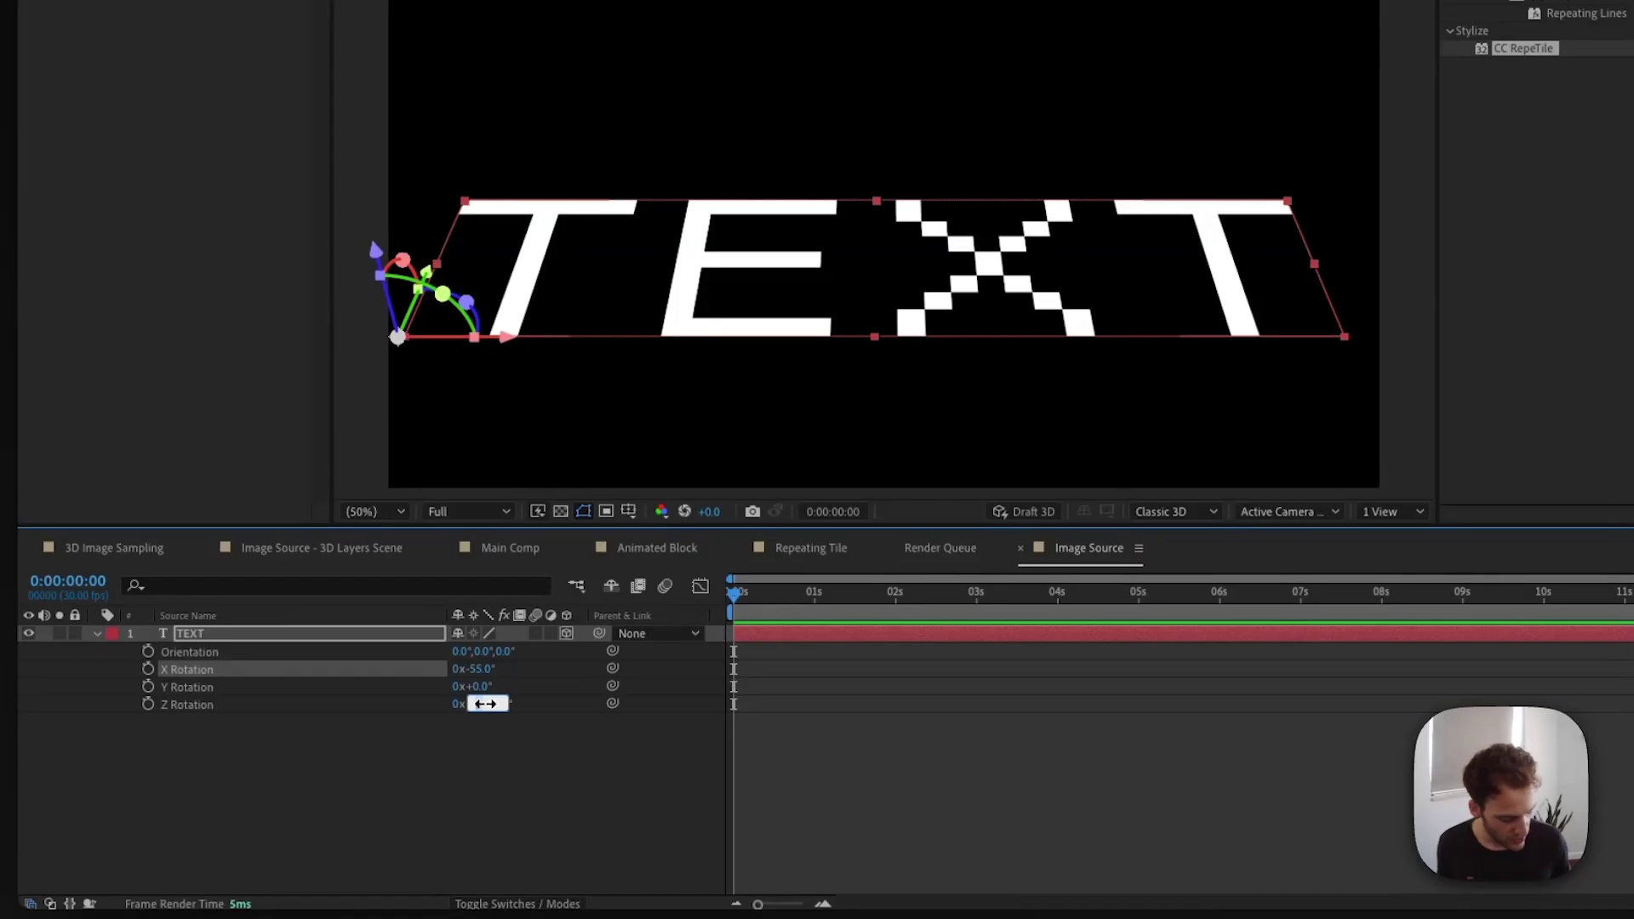
left_click(486, 703)
type("-45")
key("Return")
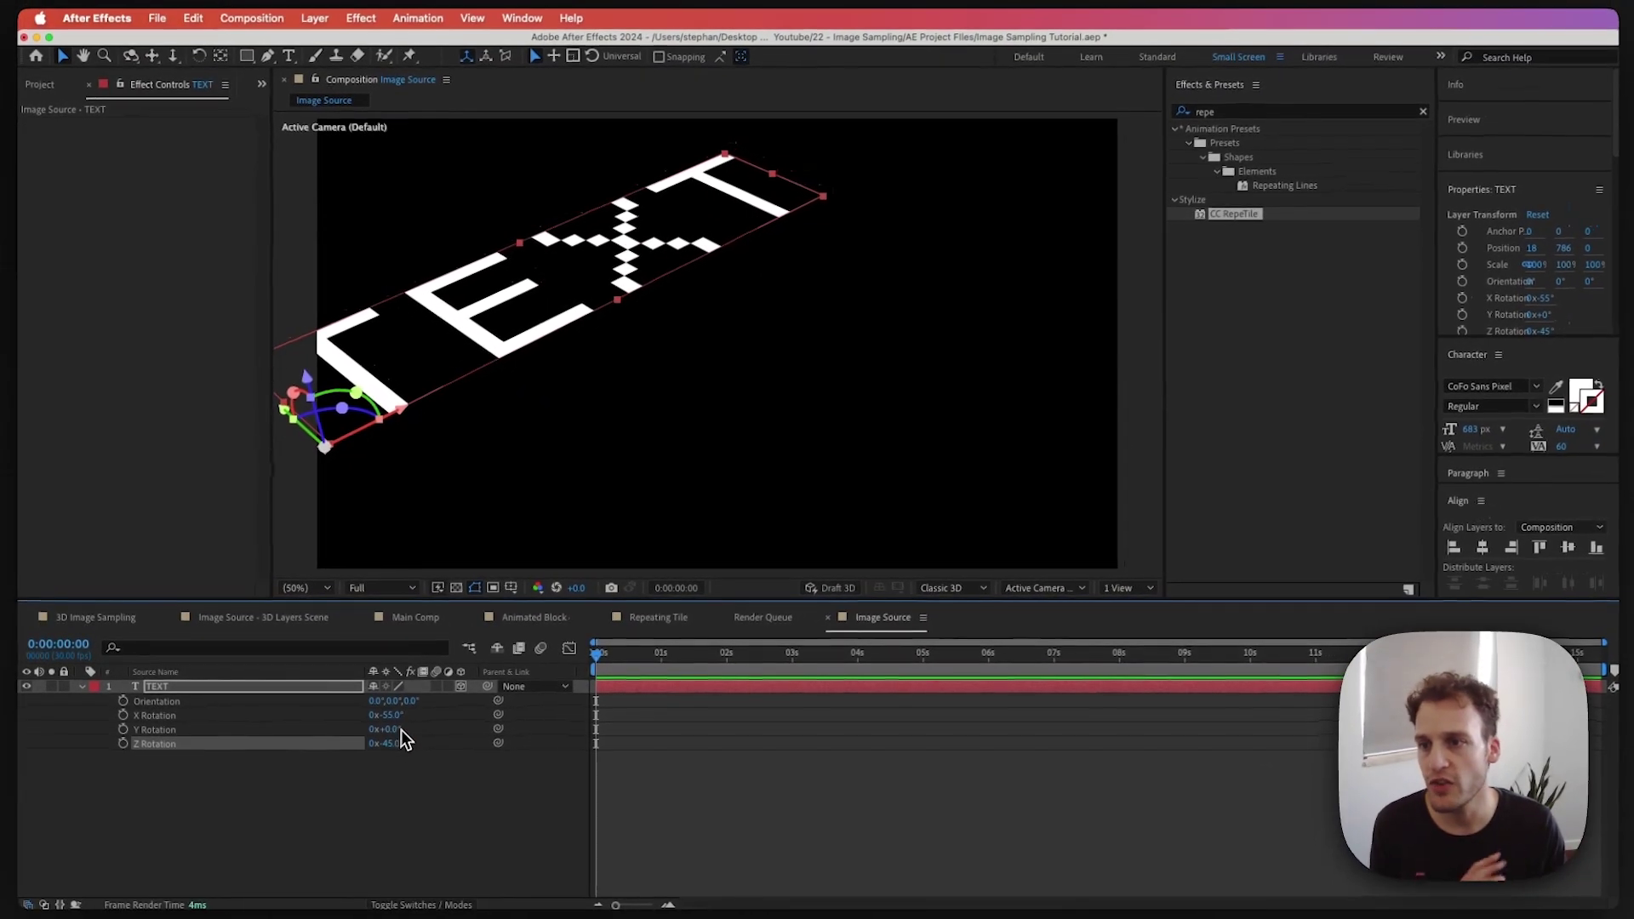
Move the tilted TEXT layer to about 393, 1001, -307 so the whole word fits inside the frame
left_click_drag(298, 423, 438, 530)
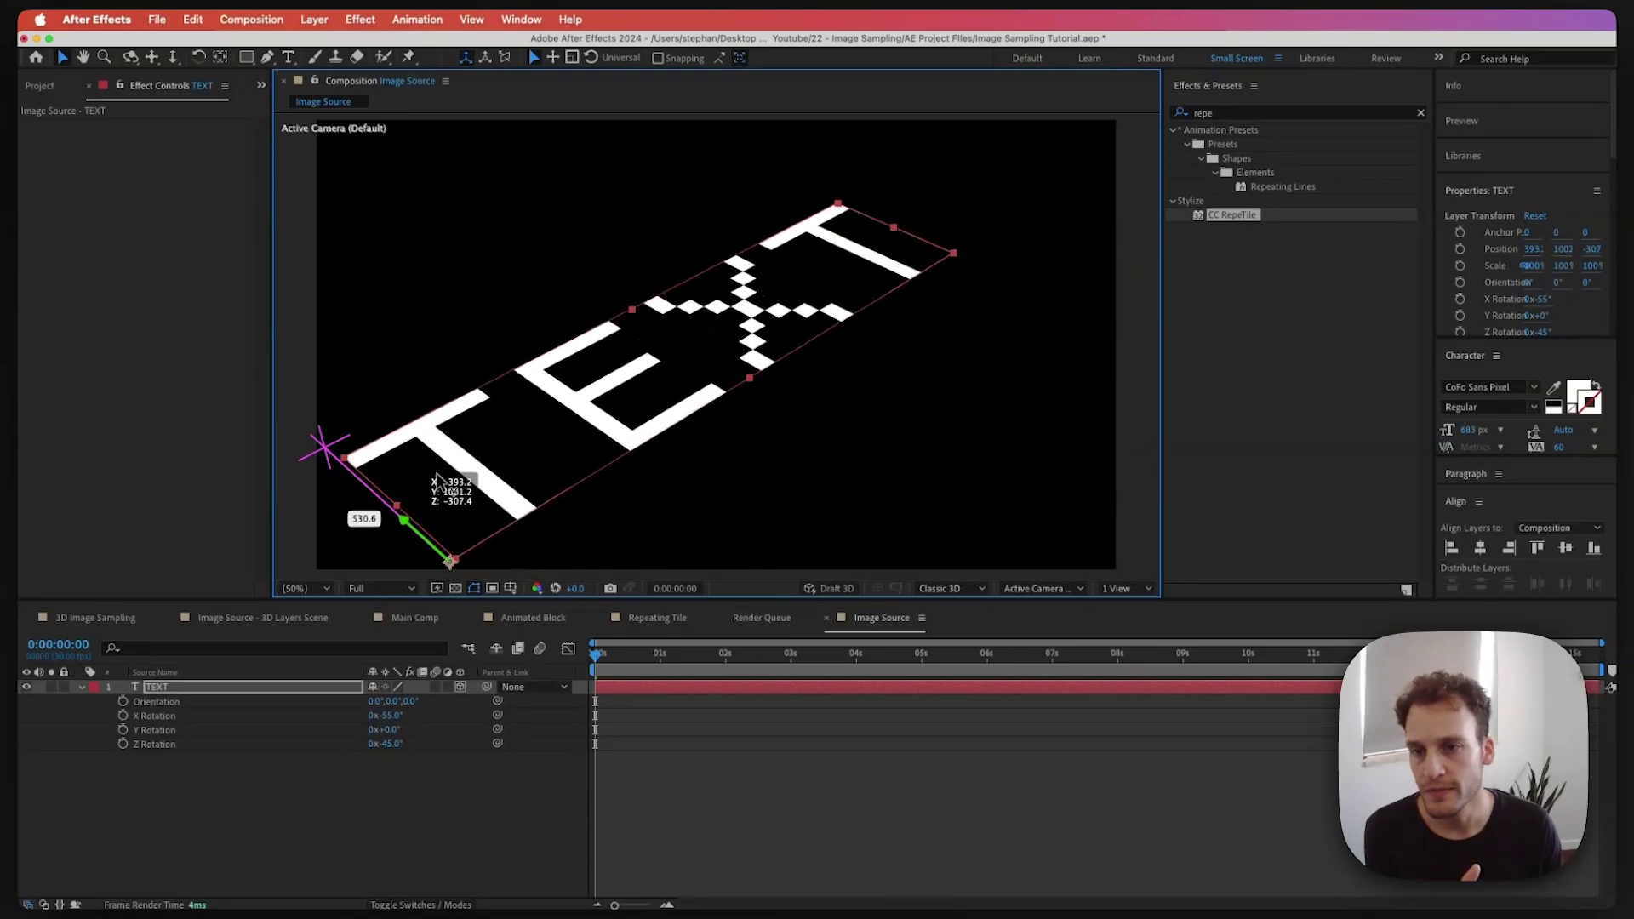
left_click(464, 791)
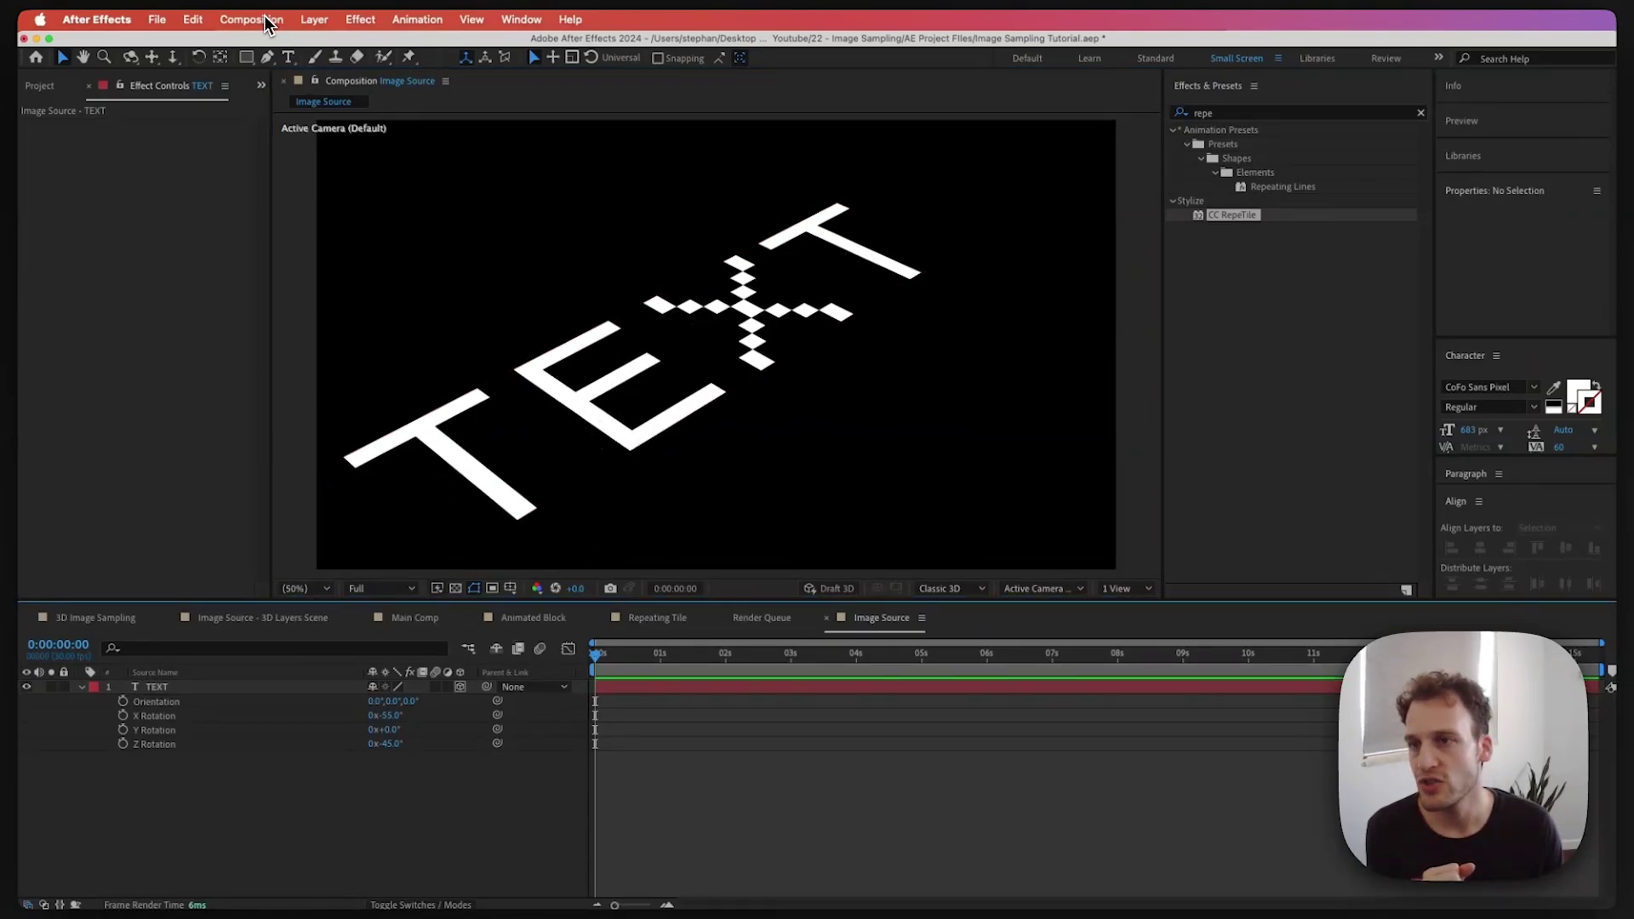
Add a new two-node camera to the Image Source composition with a focal length of 8000.0001 mm
left_click(314, 18)
mouse_move(374, 37)
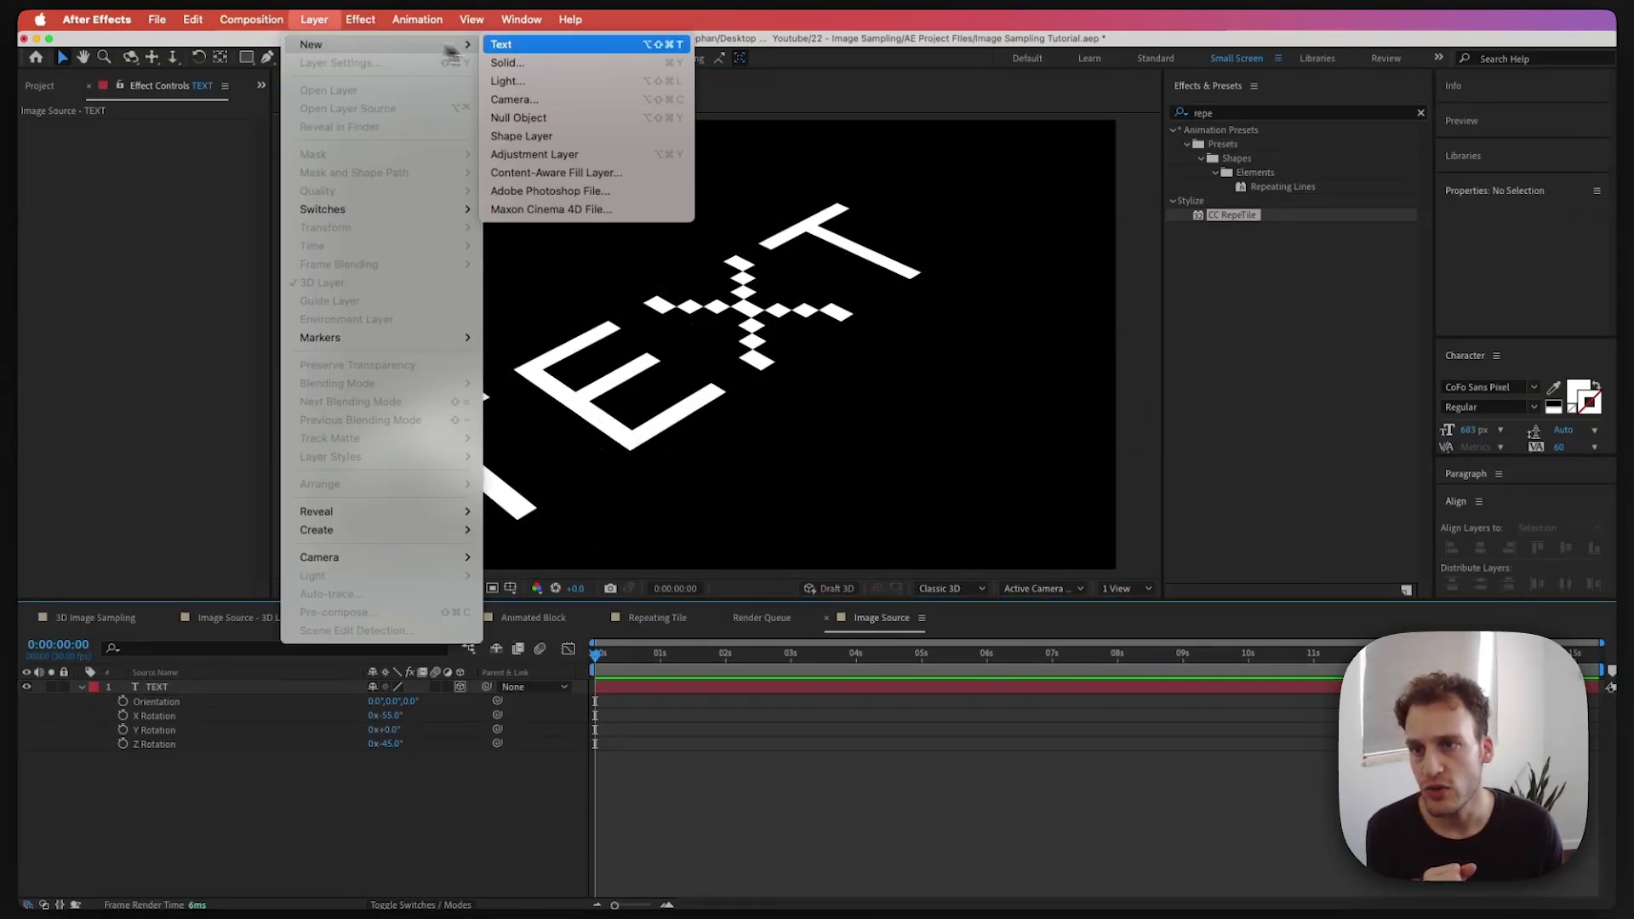
left_click(539, 93)
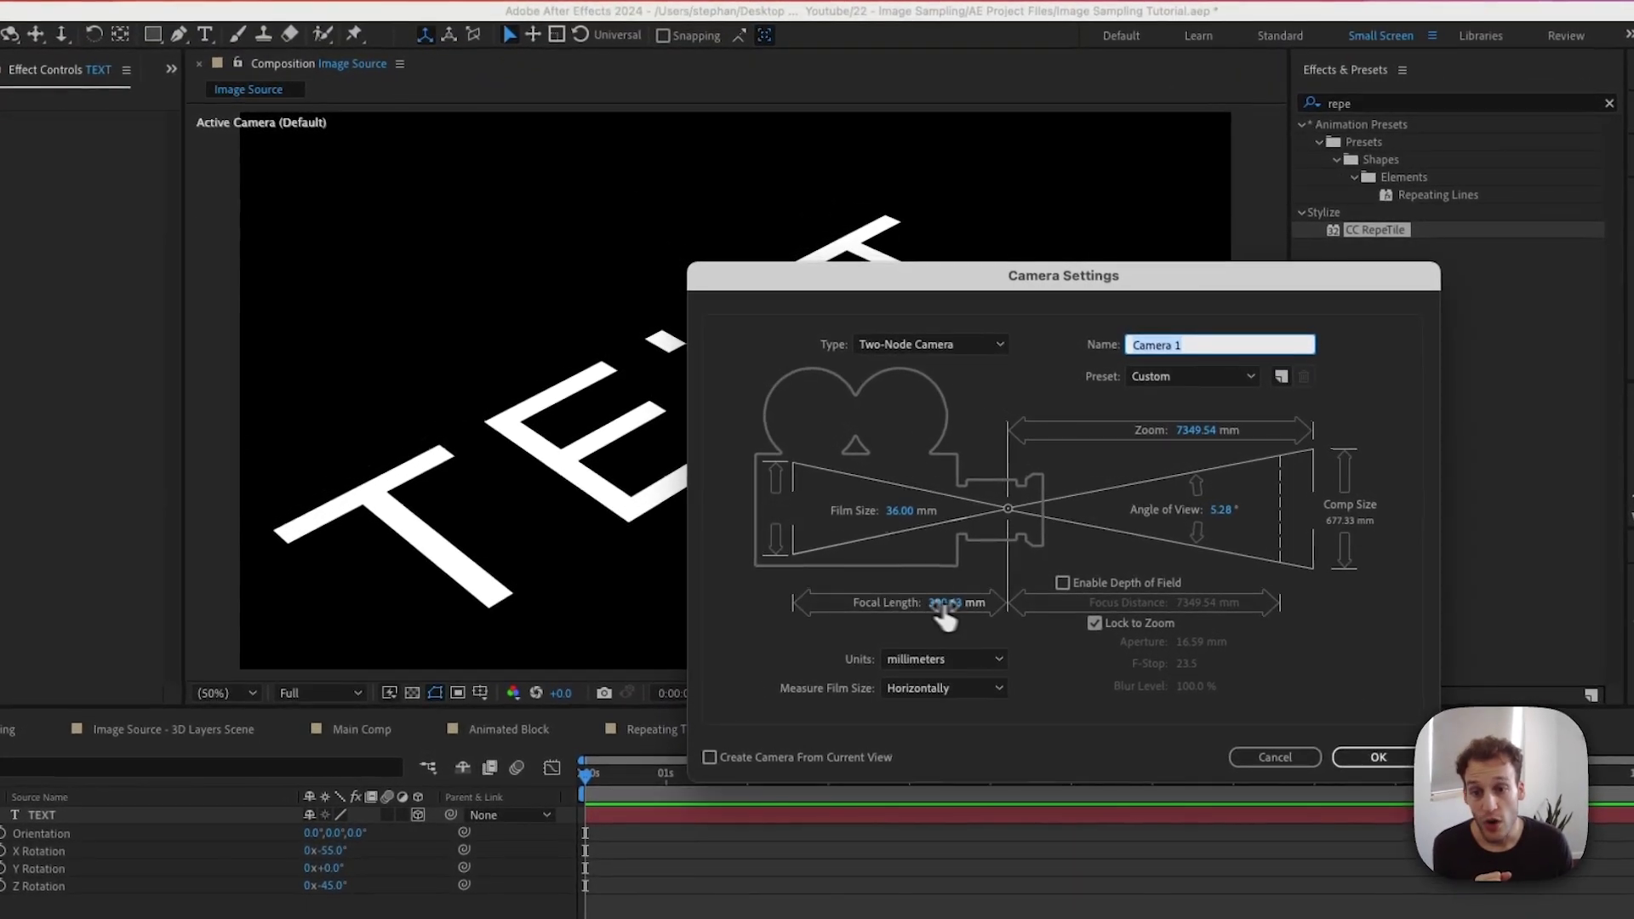
left_click(895, 518)
type("8000.0001")
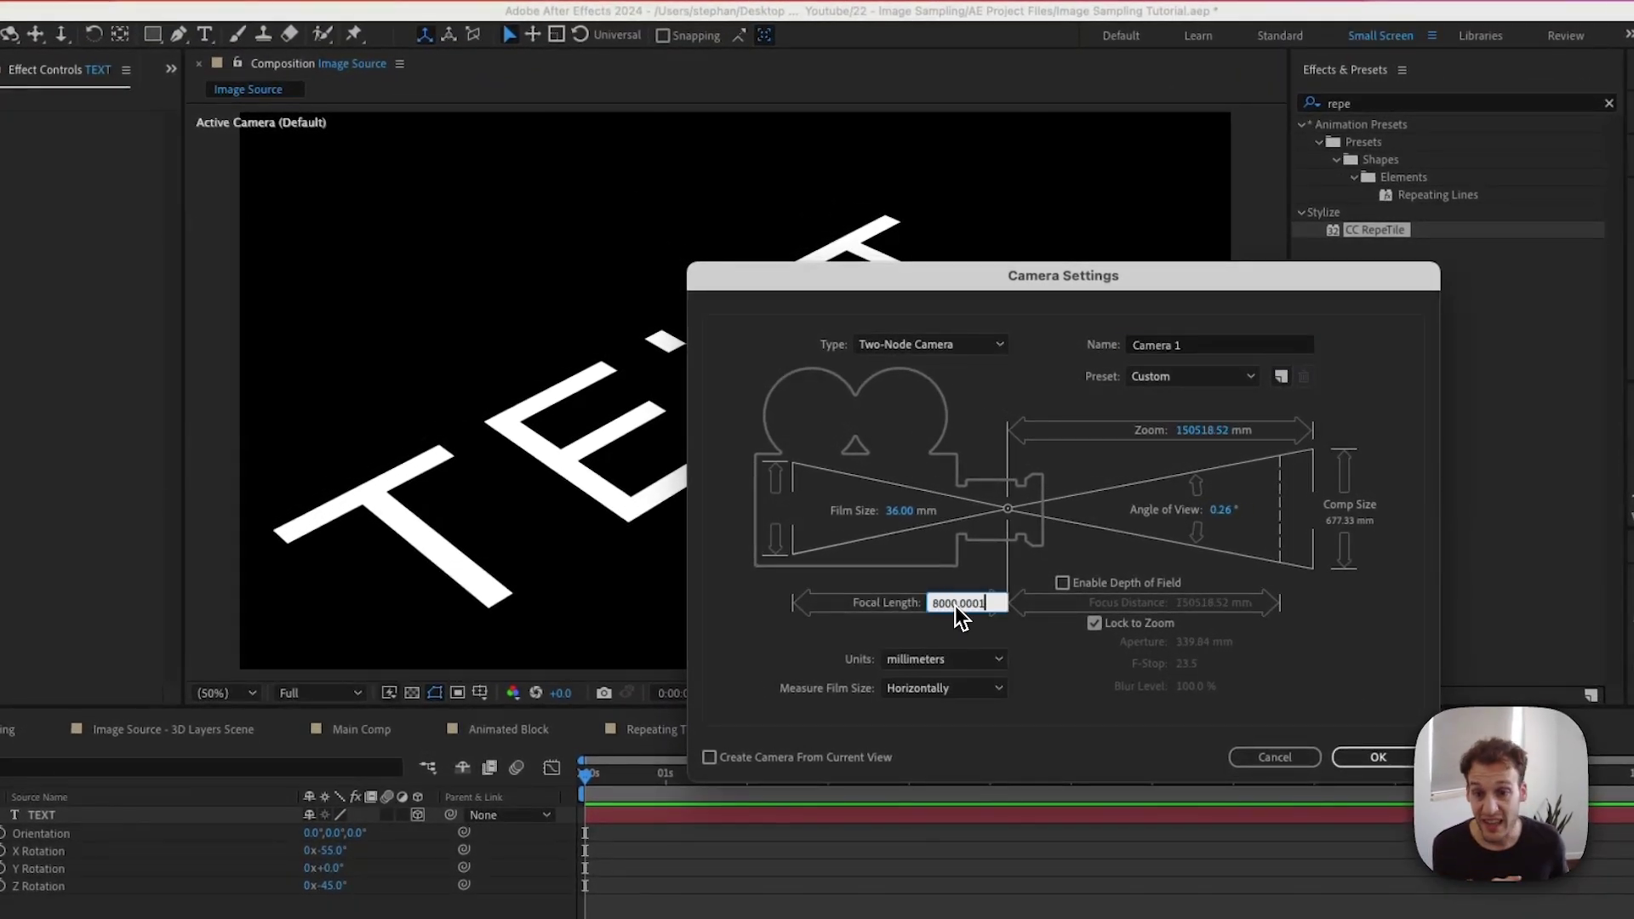
key("Return")
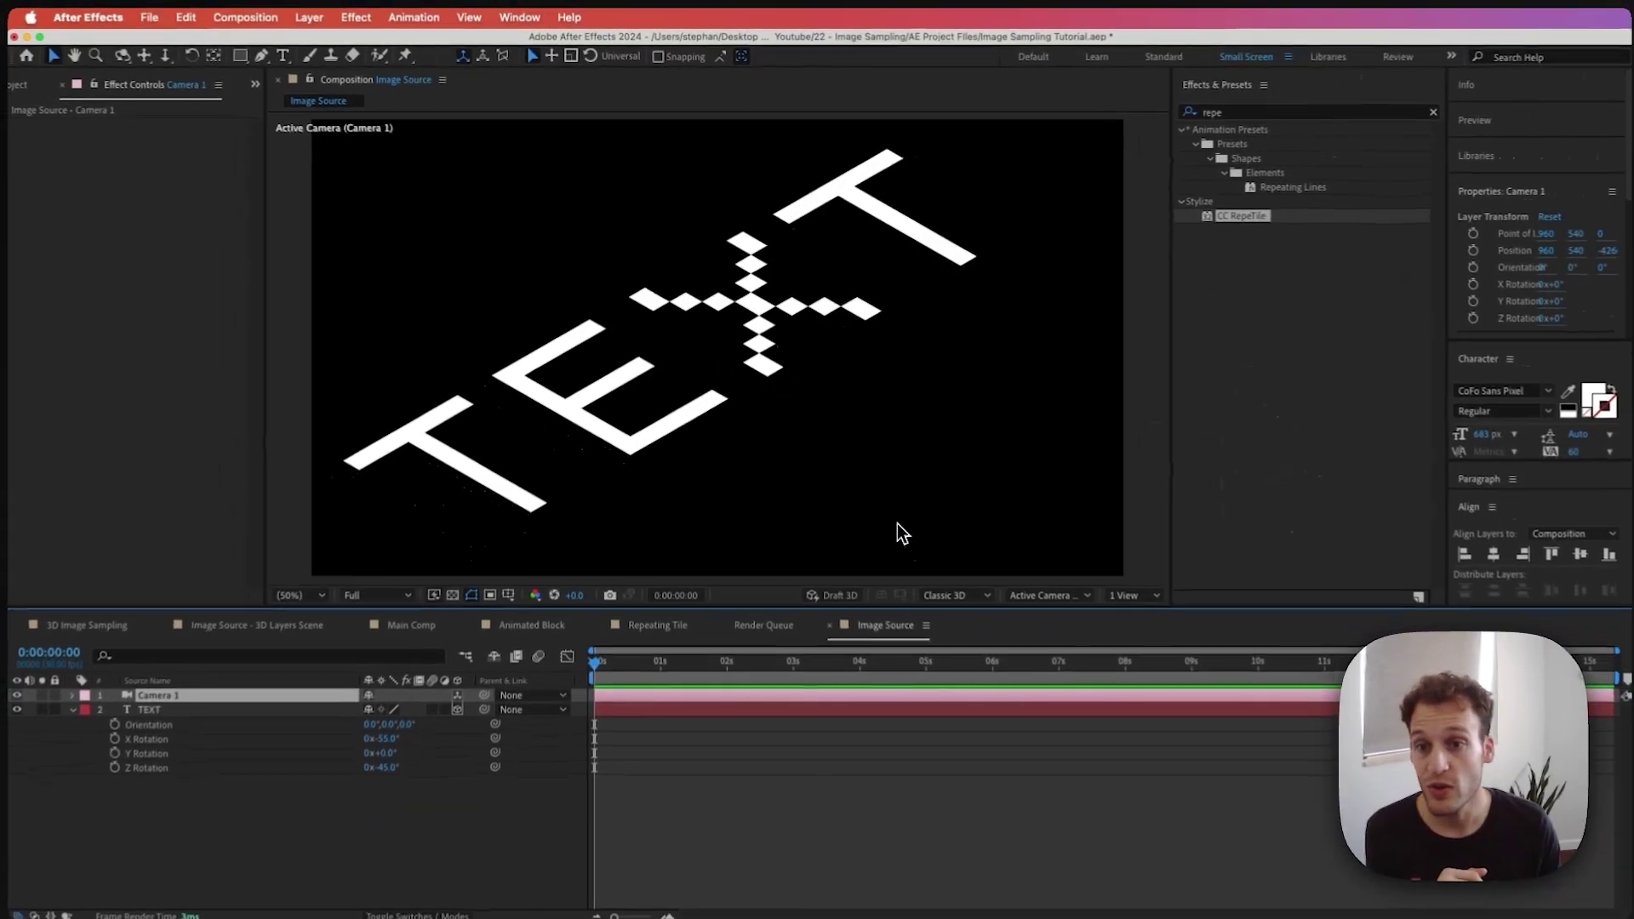
Set the TEXT layer's font size to 728 px and give its letters a white stroke
left_click(710, 377)
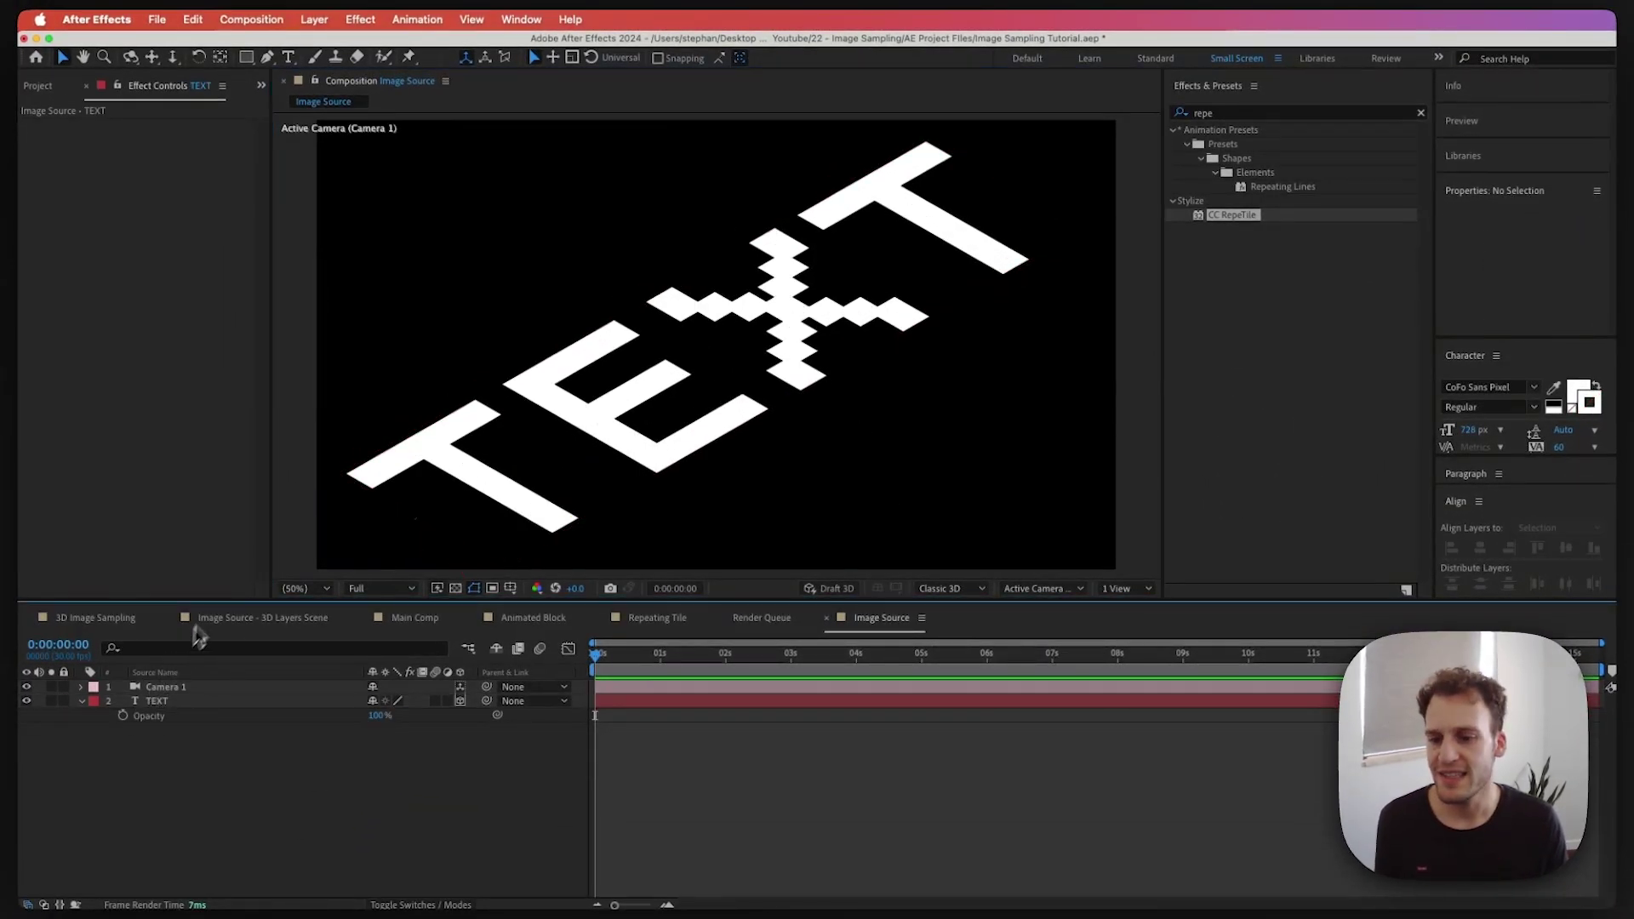
Add a black 1920 x 1080 px solid named BG Black and place it beneath the TEXT layer
right_click(286, 774)
mouse_move(322, 794)
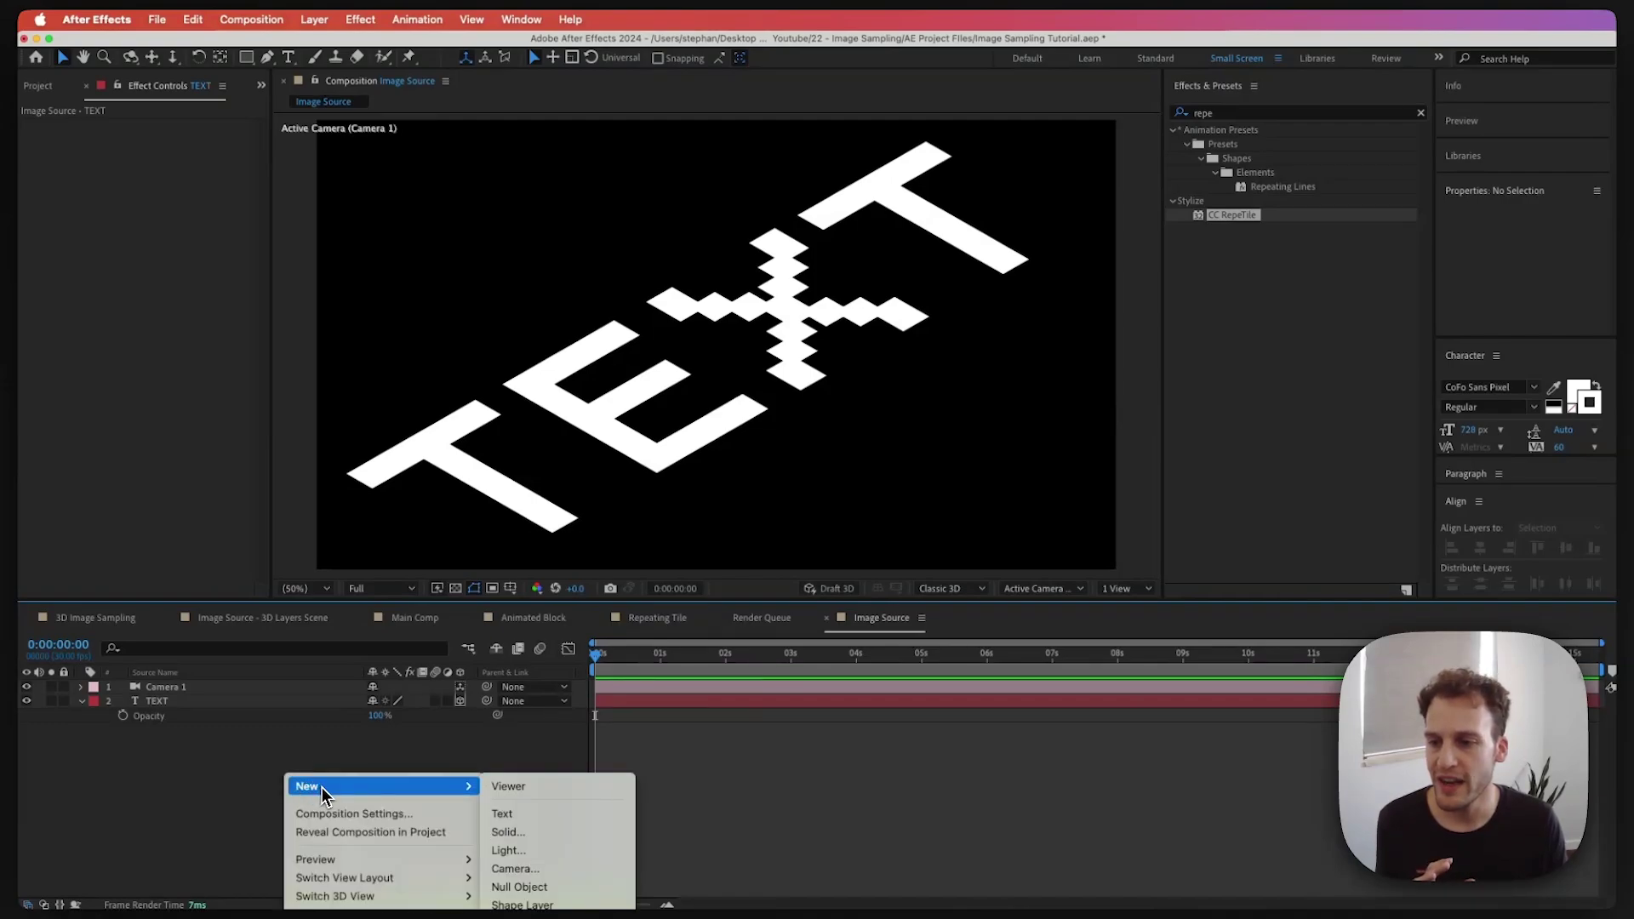
right_click(330, 760)
mouse_move(366, 772)
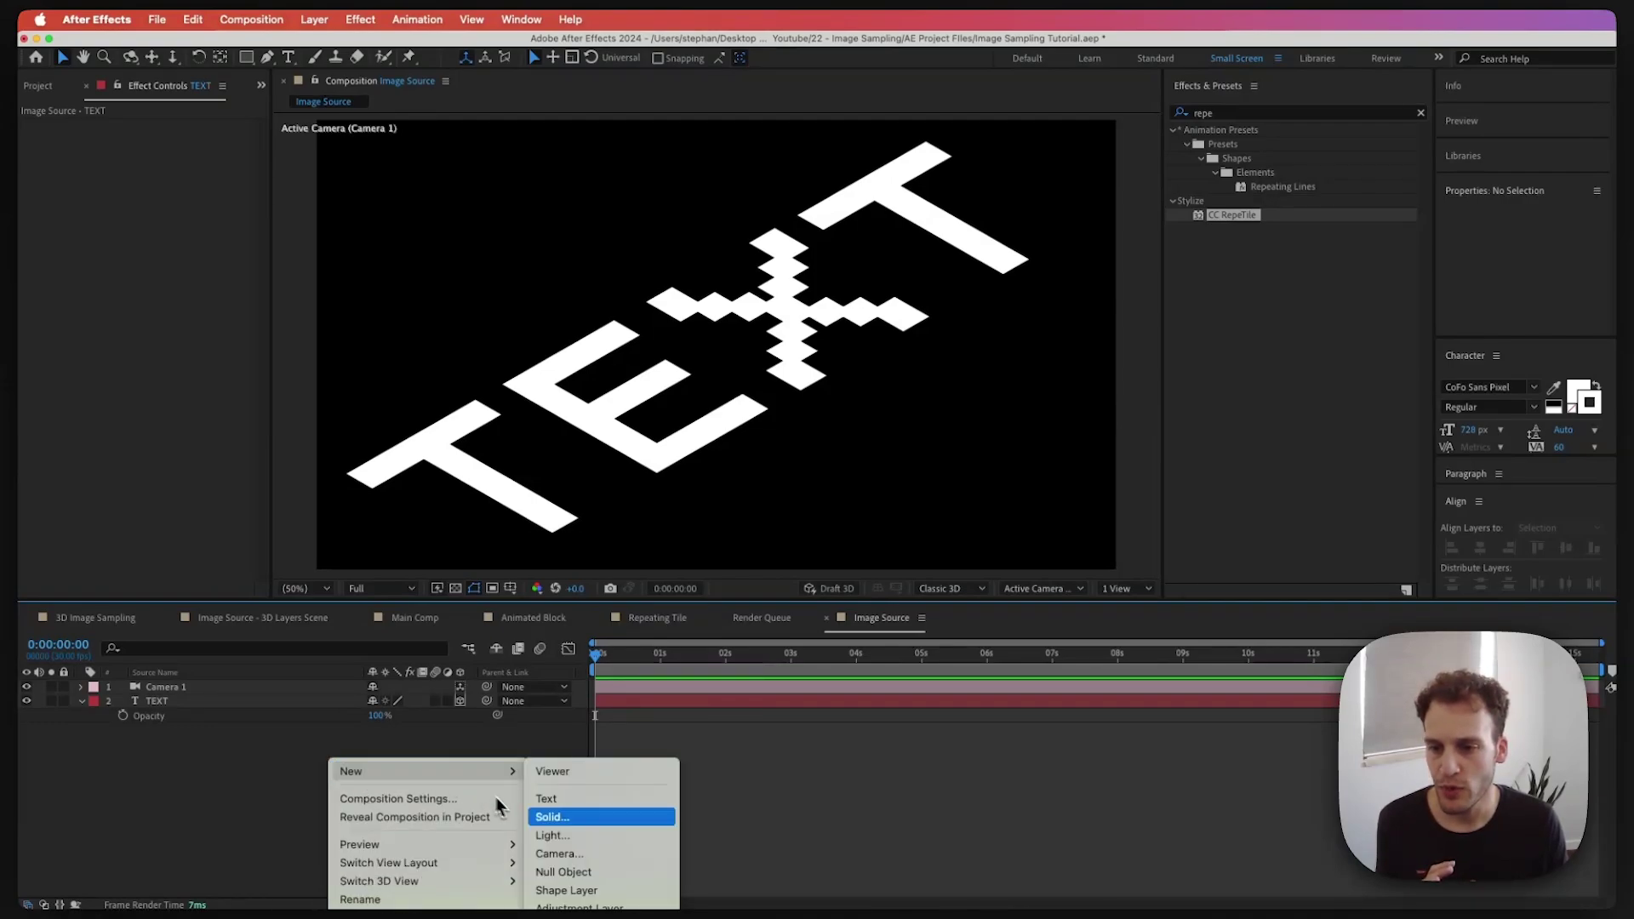
left_click(545, 819)
type("B")
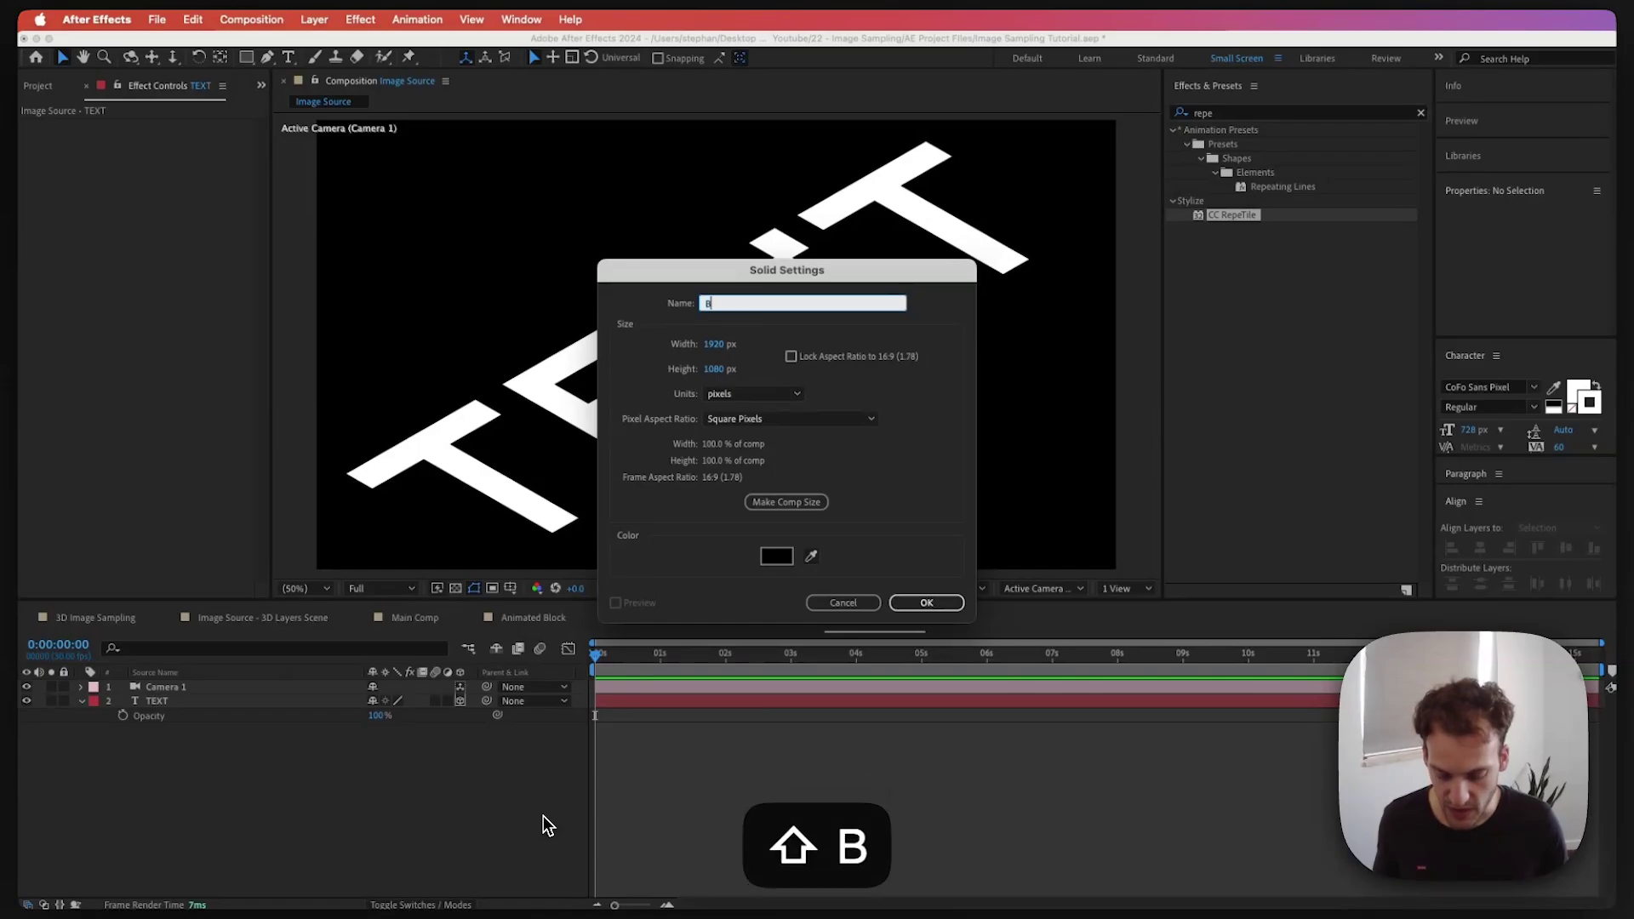
type("G Black")
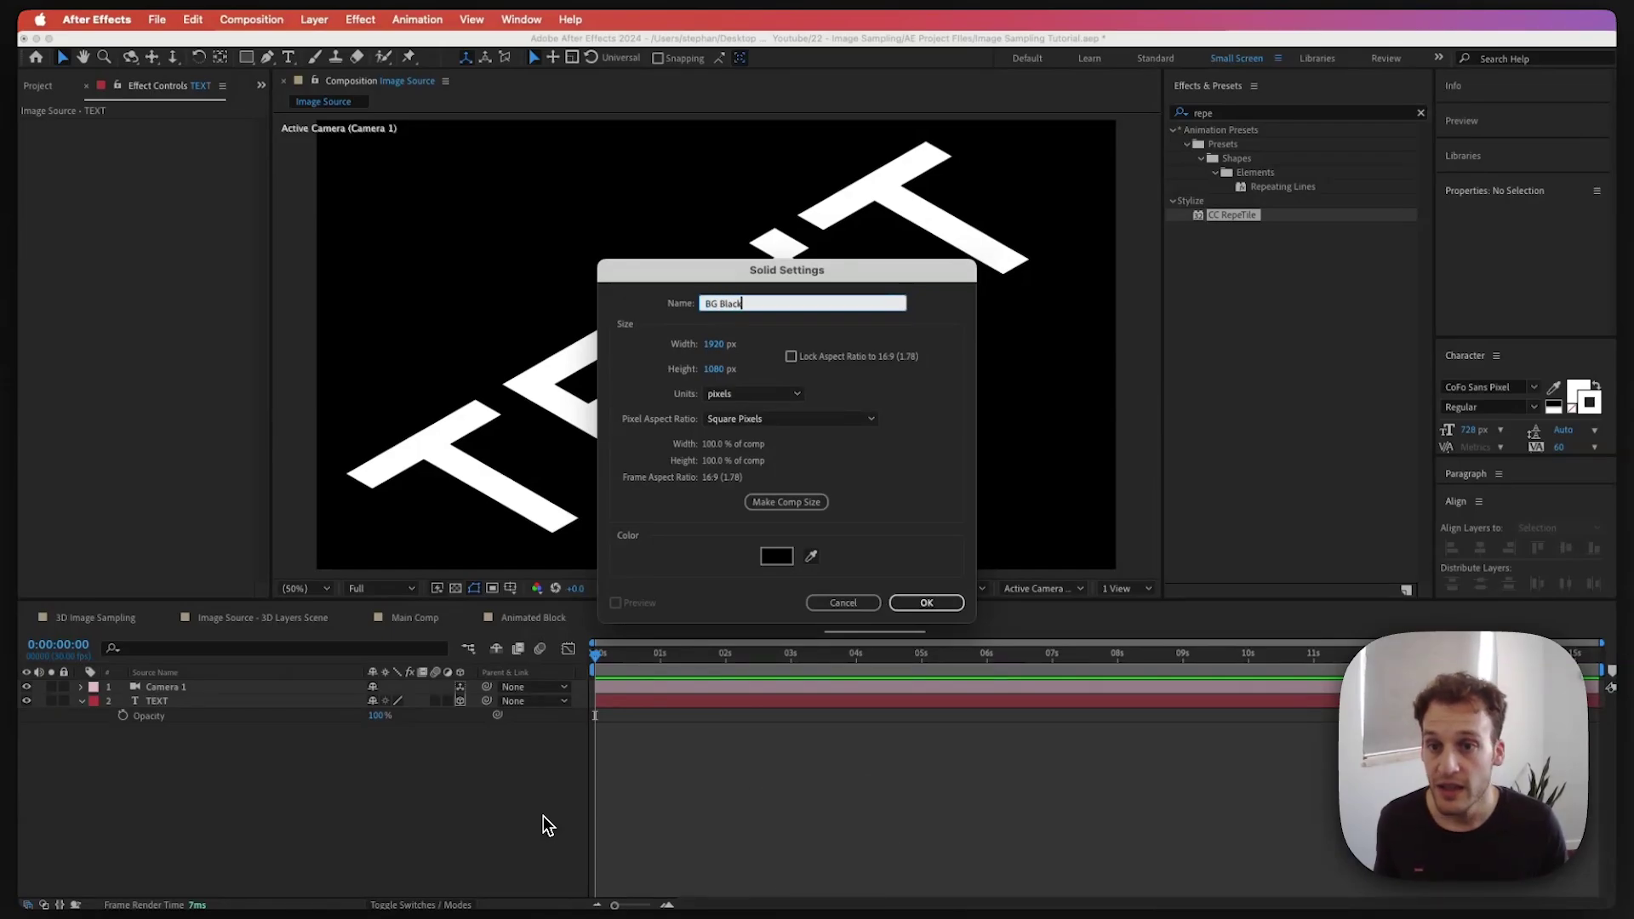
left_click(926, 602)
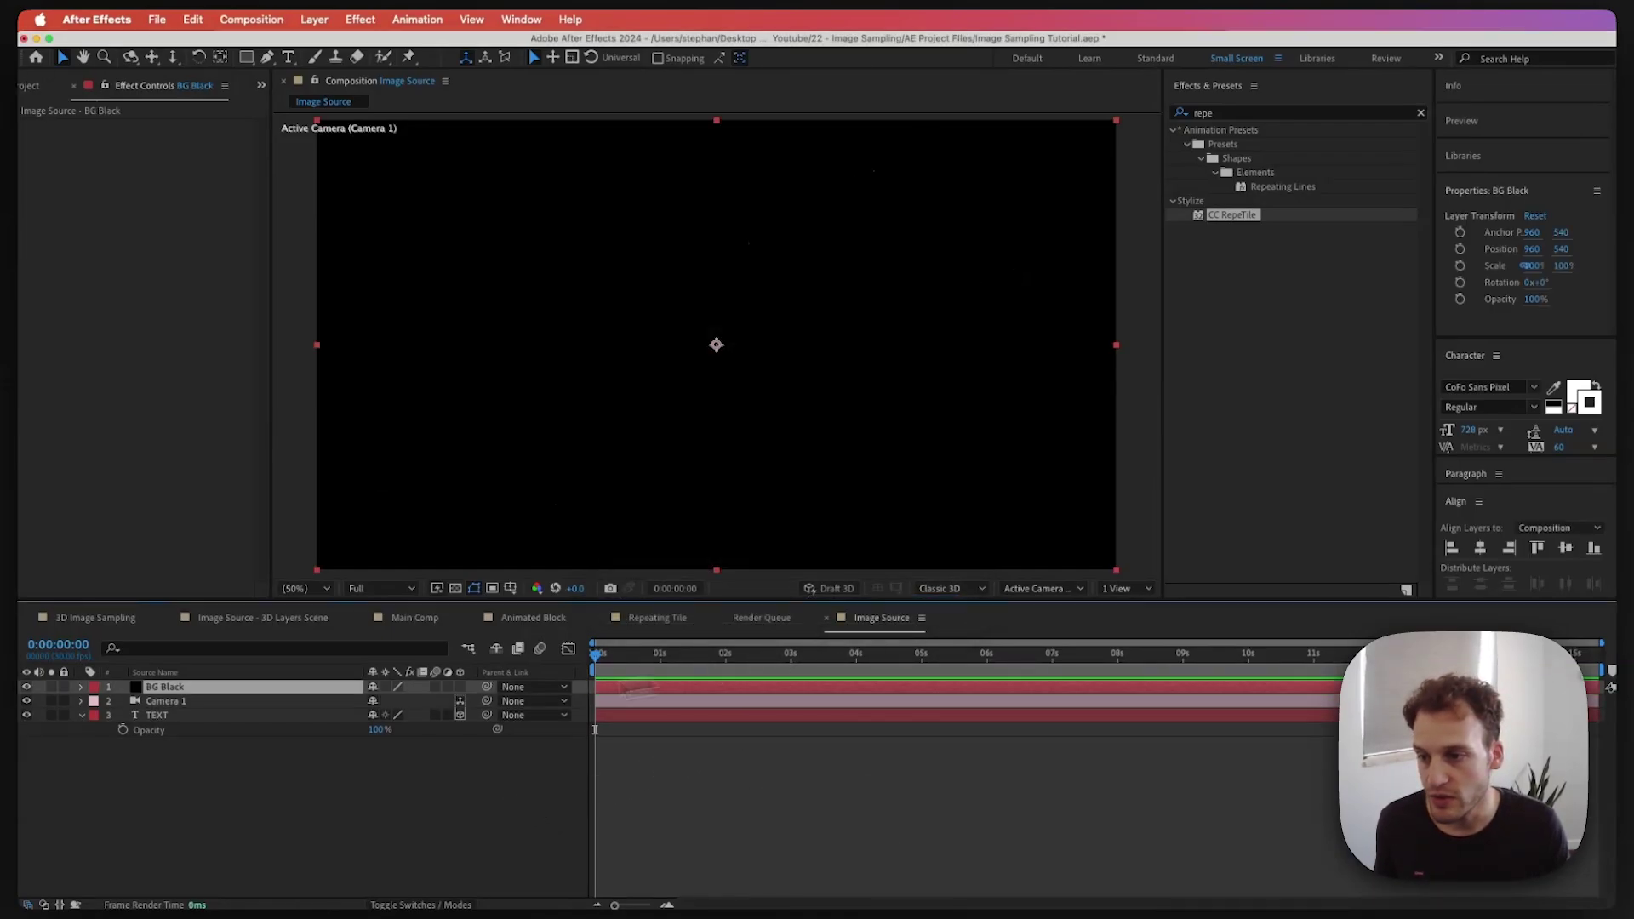
left_click_drag(336, 704, 303, 763)
left_click(319, 783)
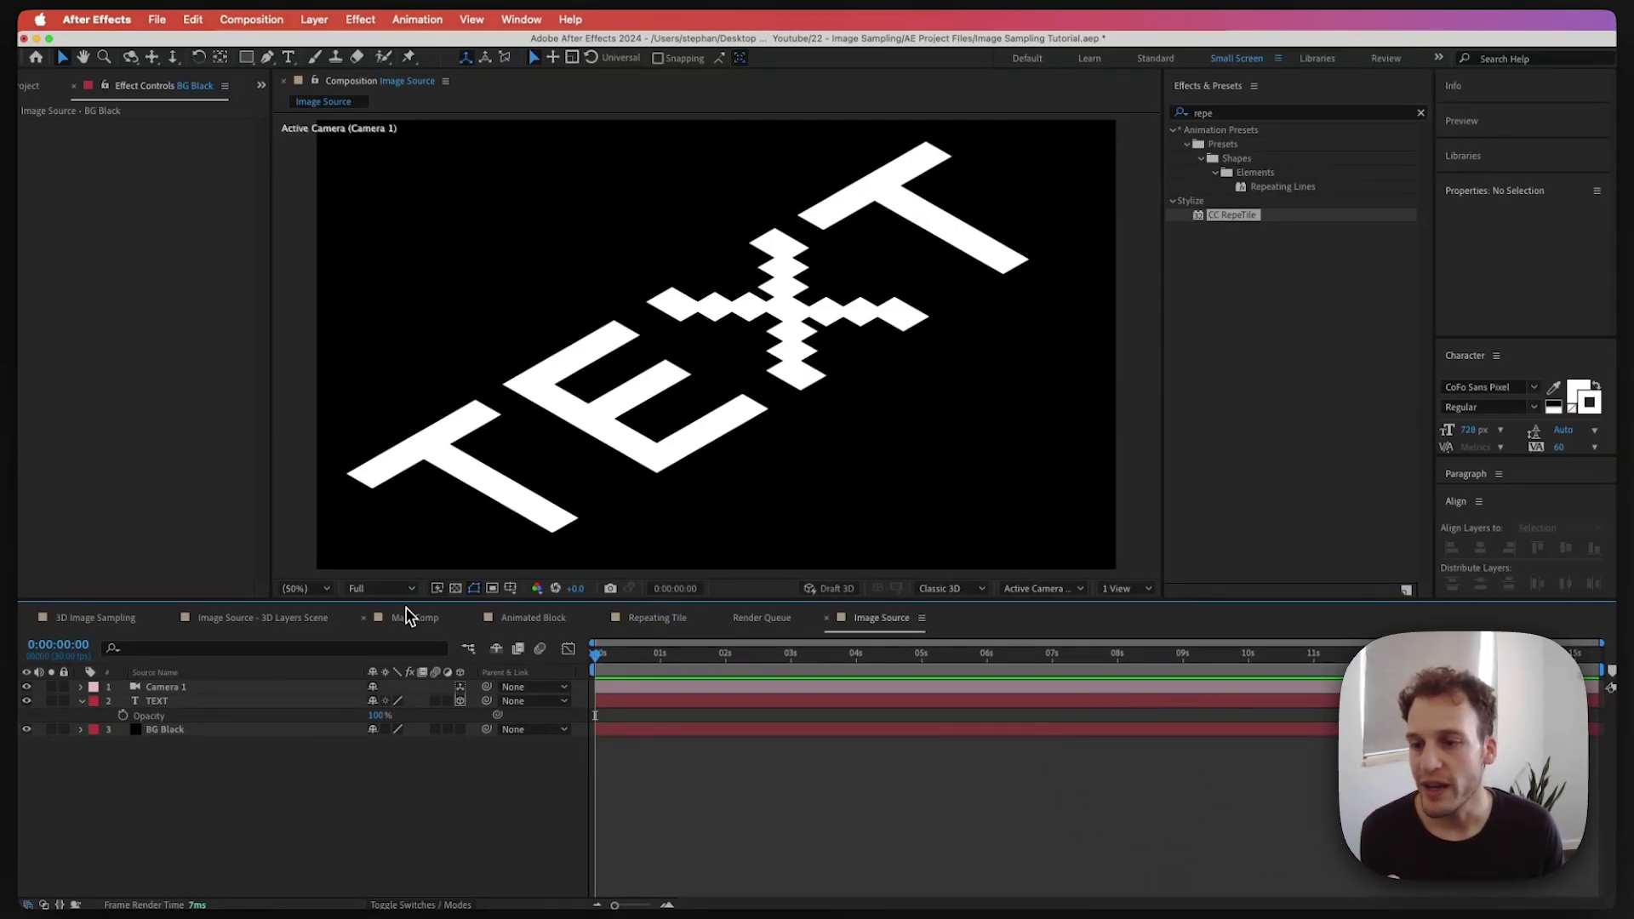
Place the Image Source composition as the top layer of Main Comp and hide it
left_click(412, 617)
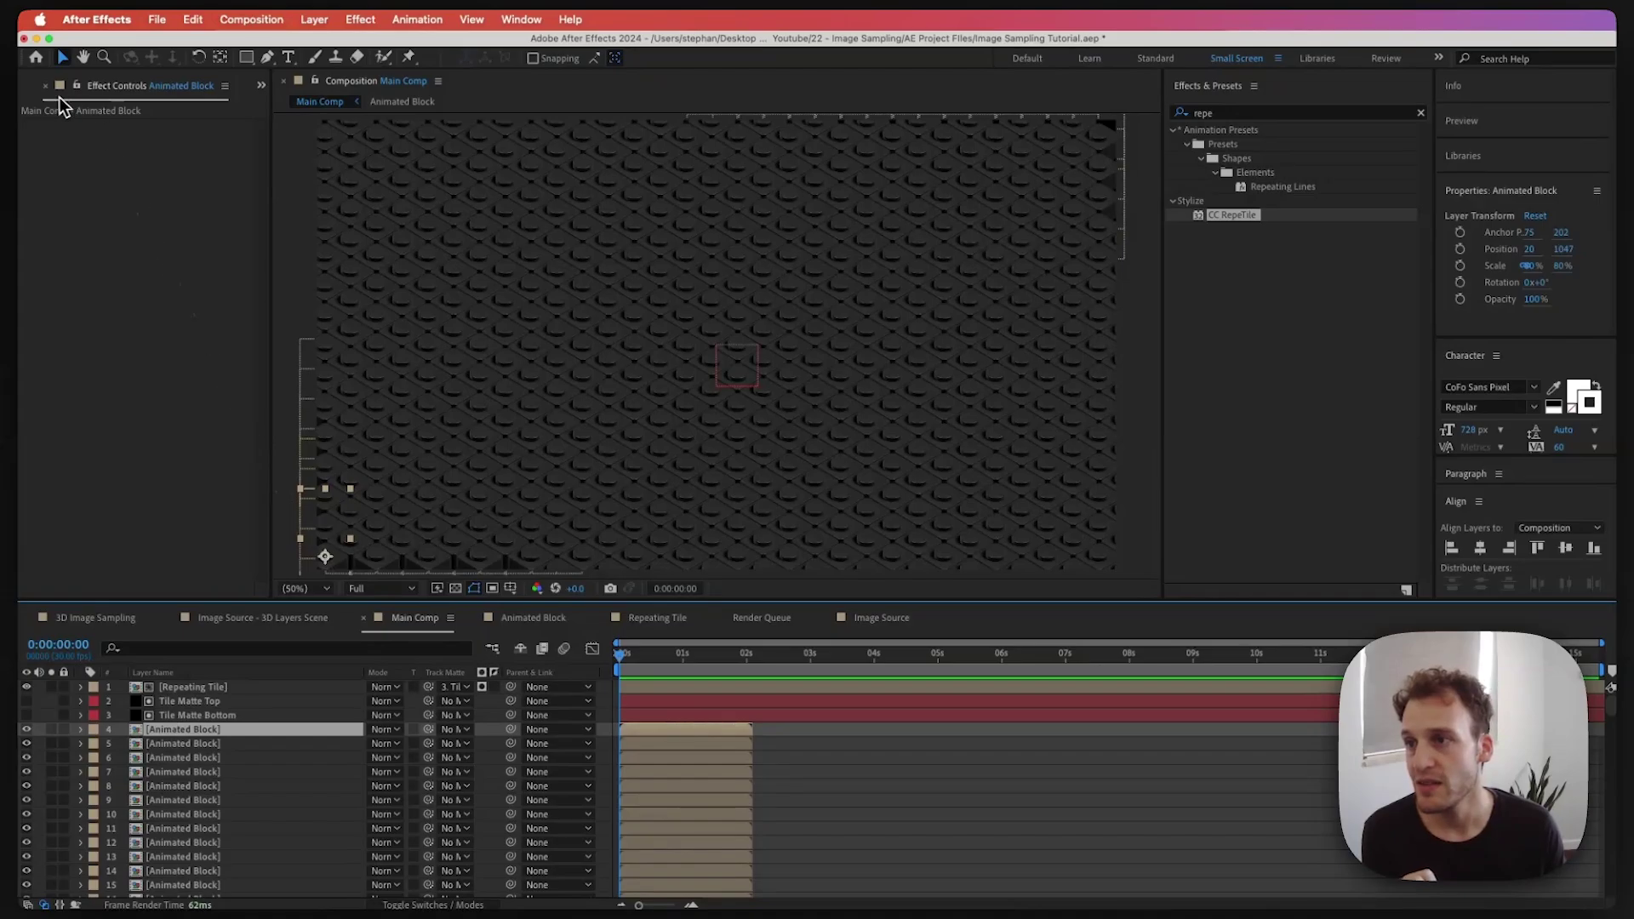
left_click(33, 90)
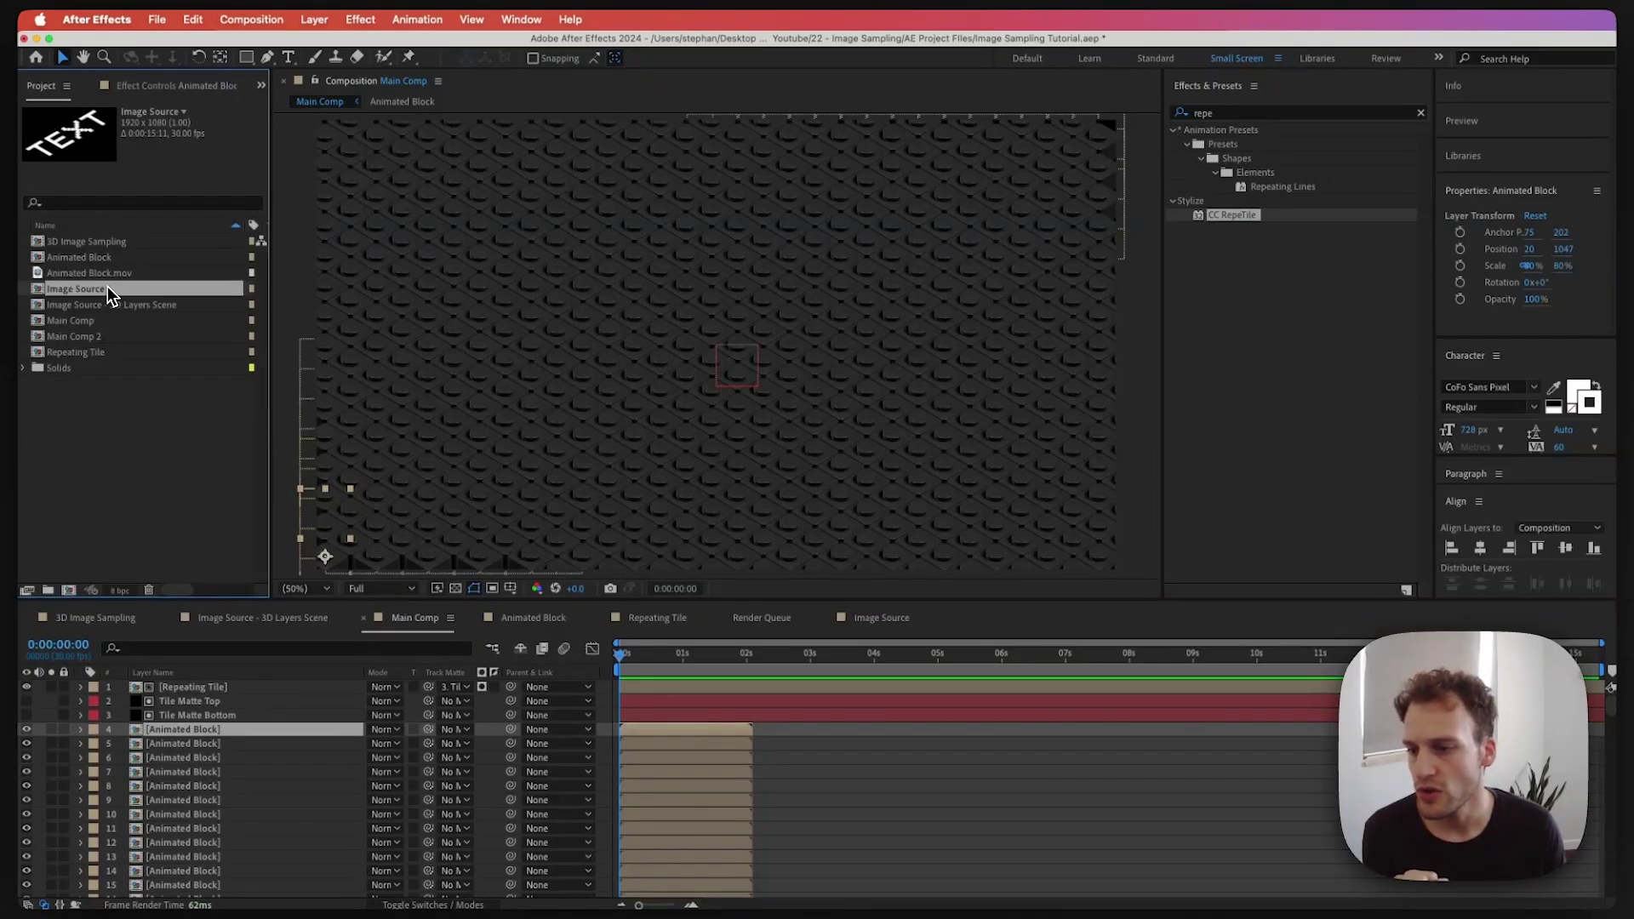
left_click_drag(107, 289, 218, 686)
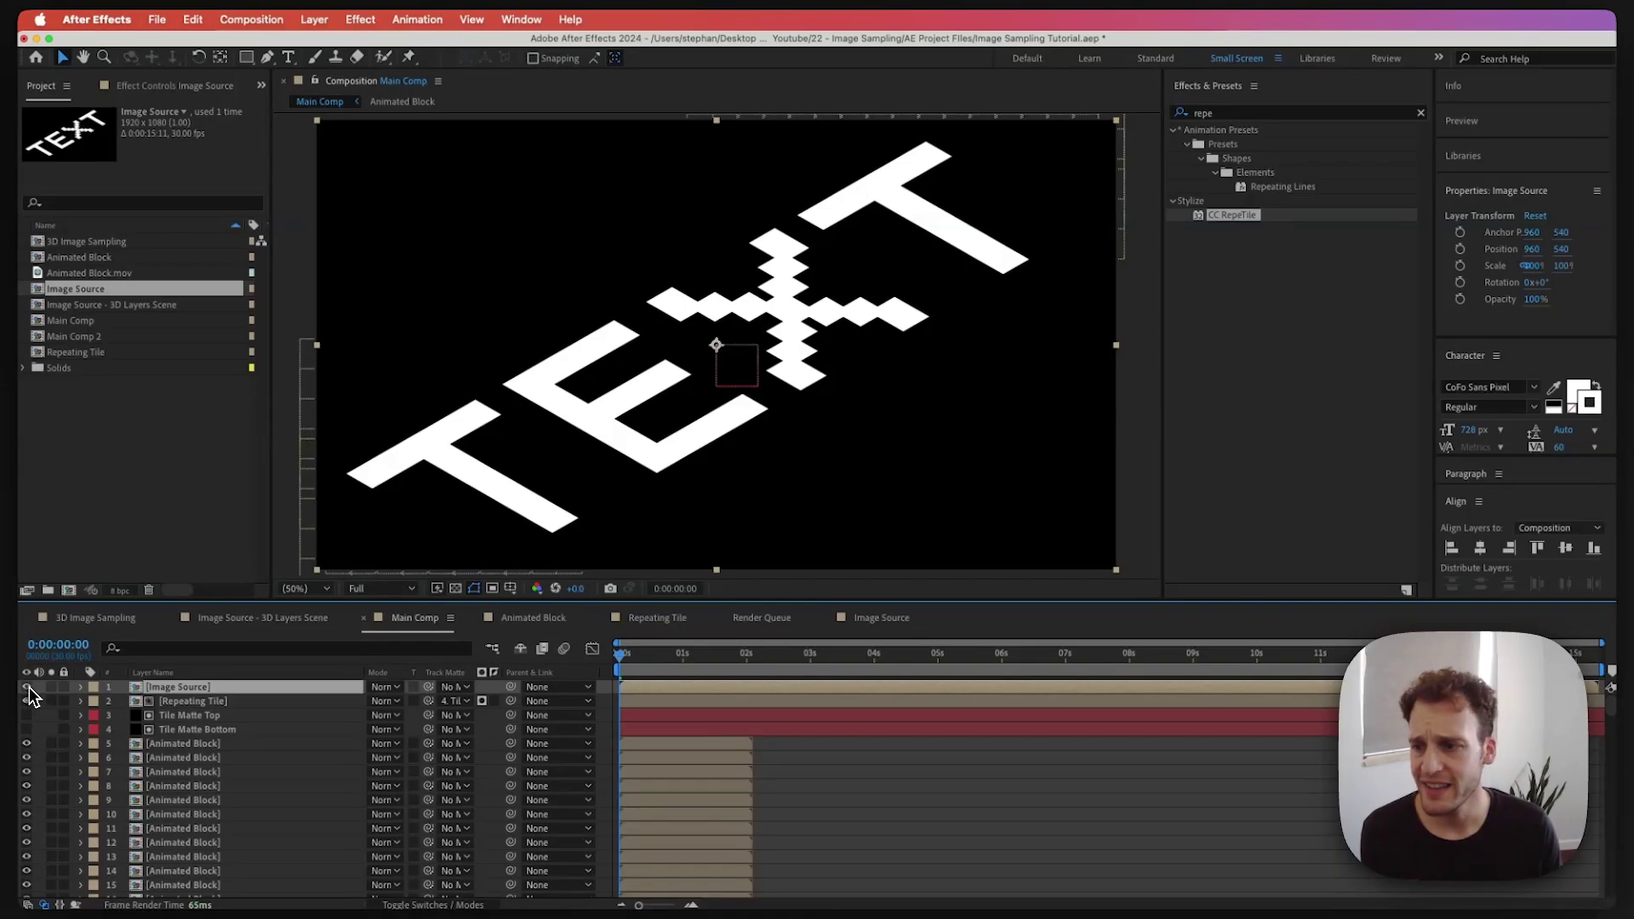
left_click(29, 687)
left_click(30, 688)
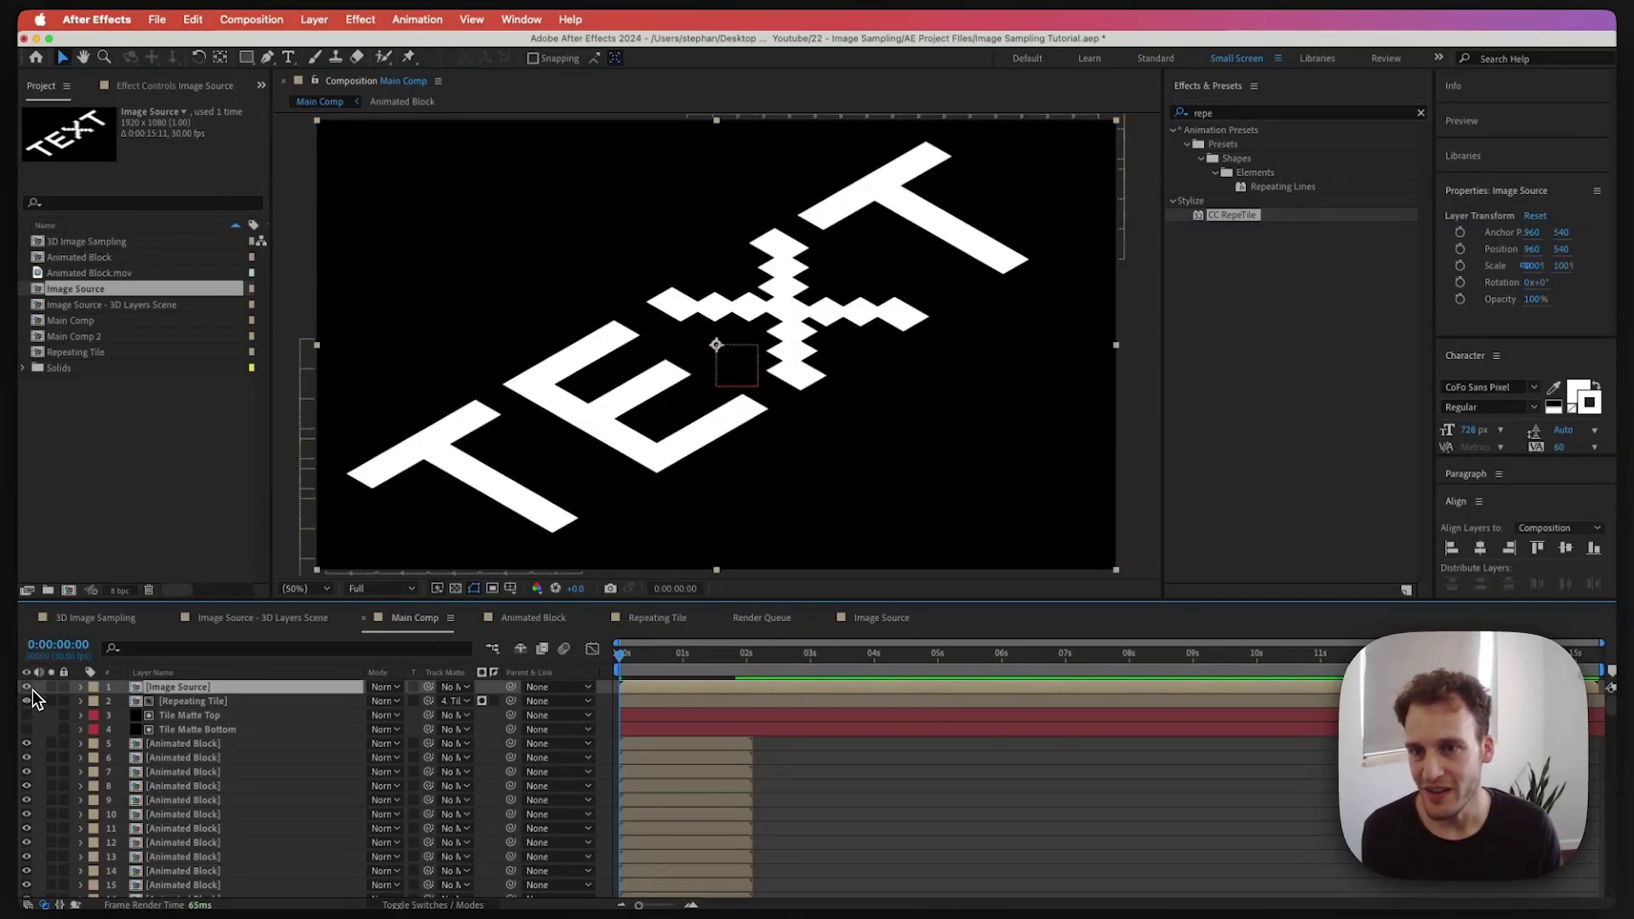
left_click(32, 689)
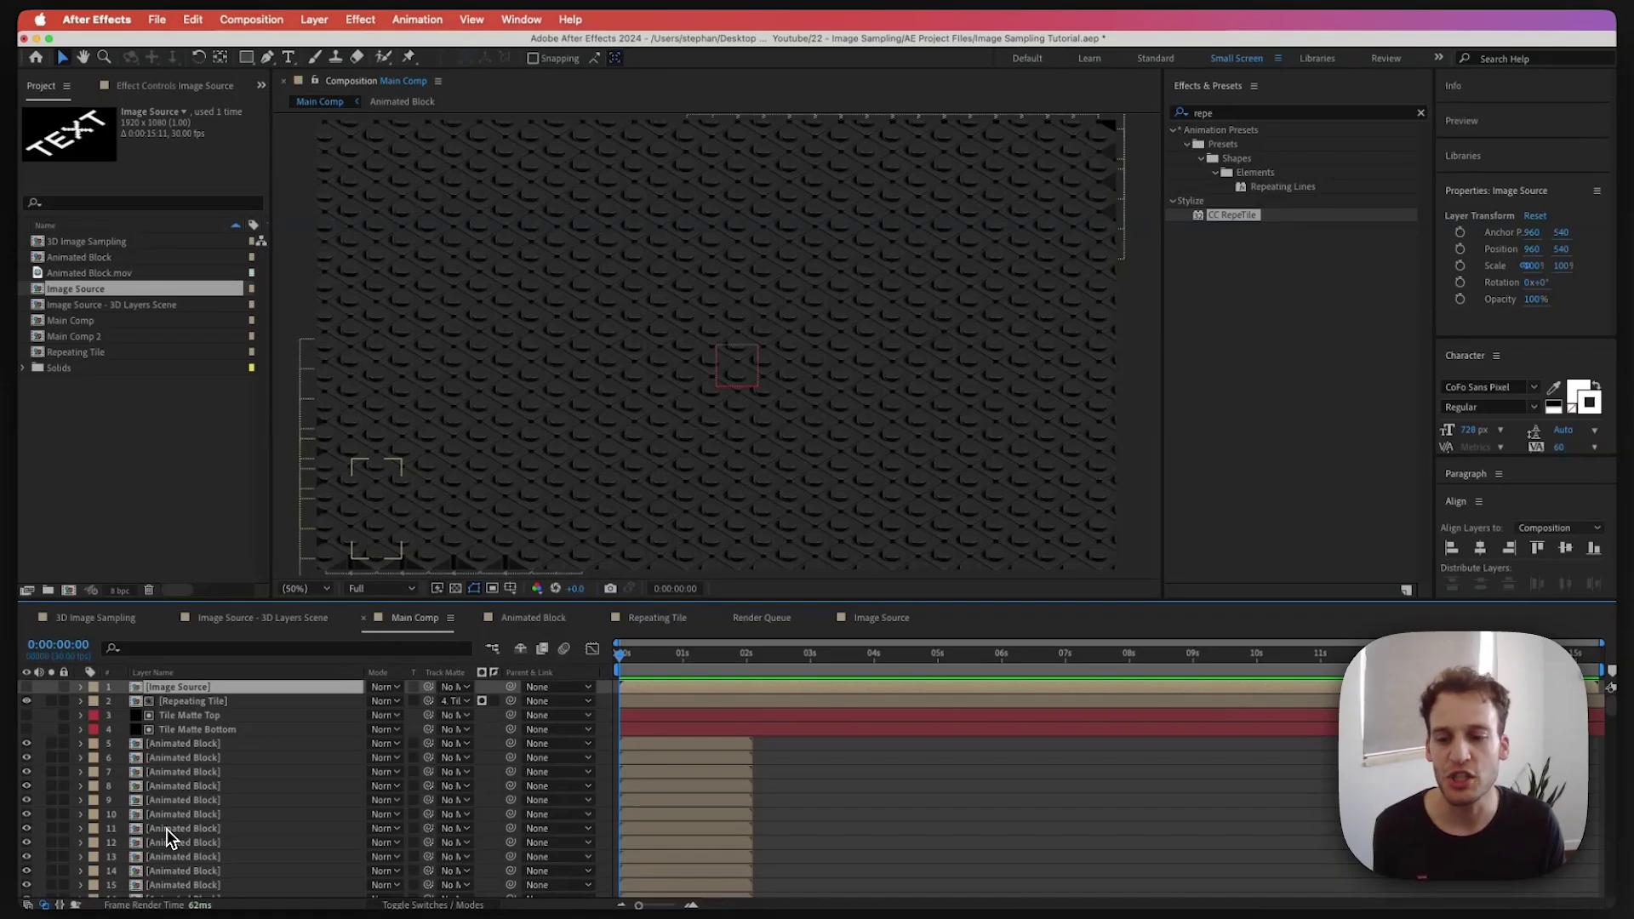
Enable time remapping on the first Animated Block layer, extend it to the composition's end, and scrub to 0:00:01:17 to preview
left_click(171, 743)
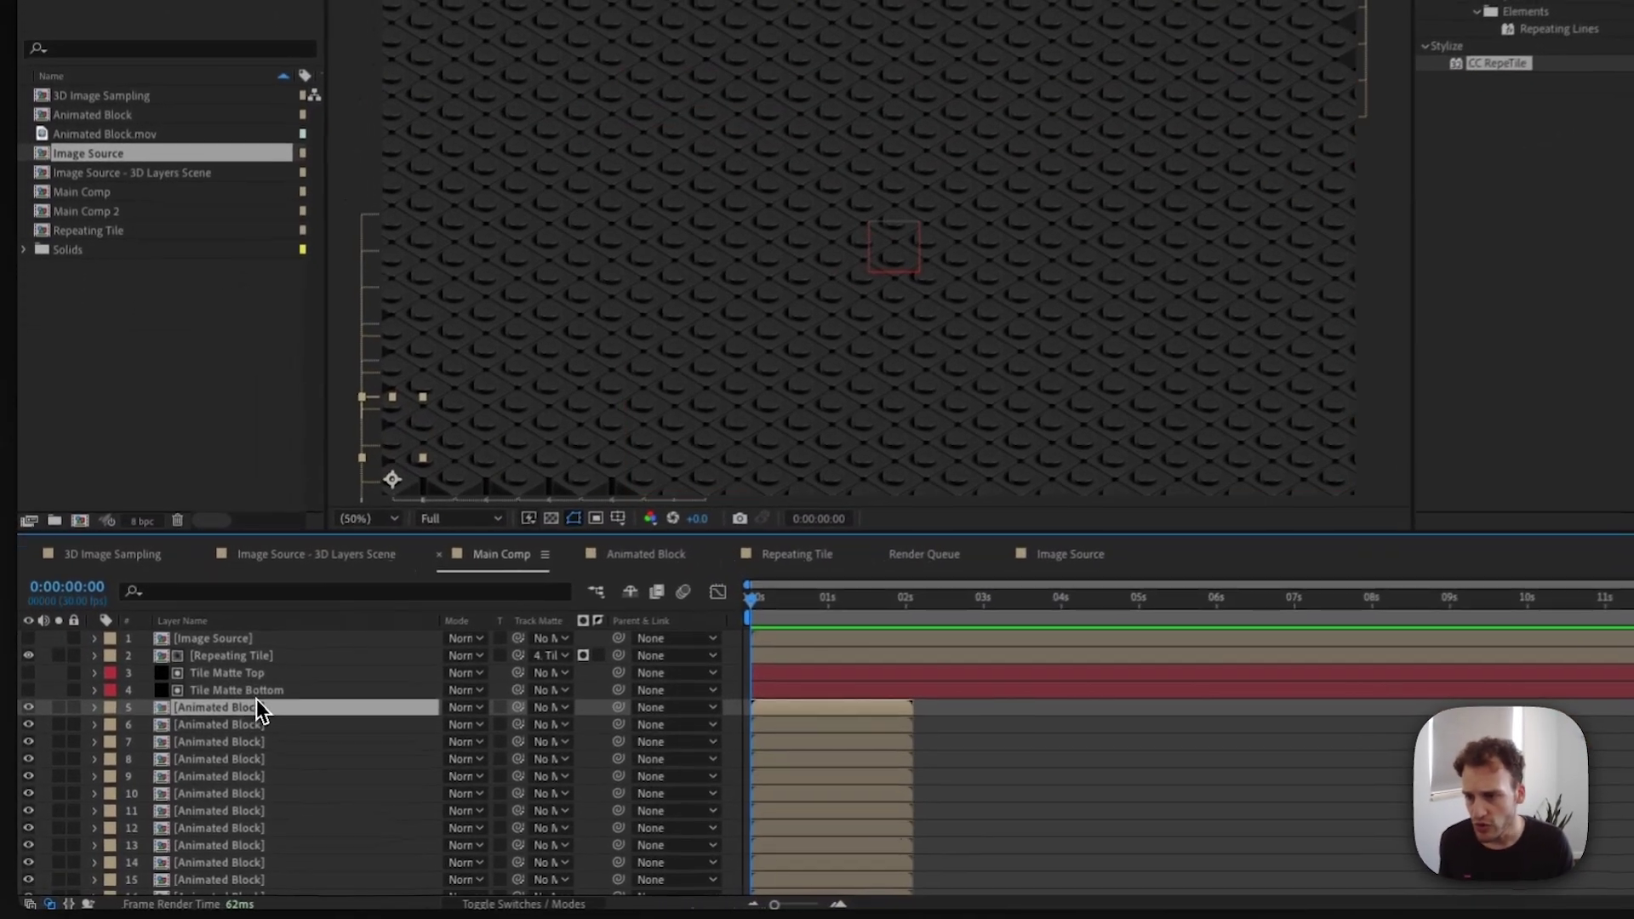
right_click(222, 745)
mouse_move(339, 703)
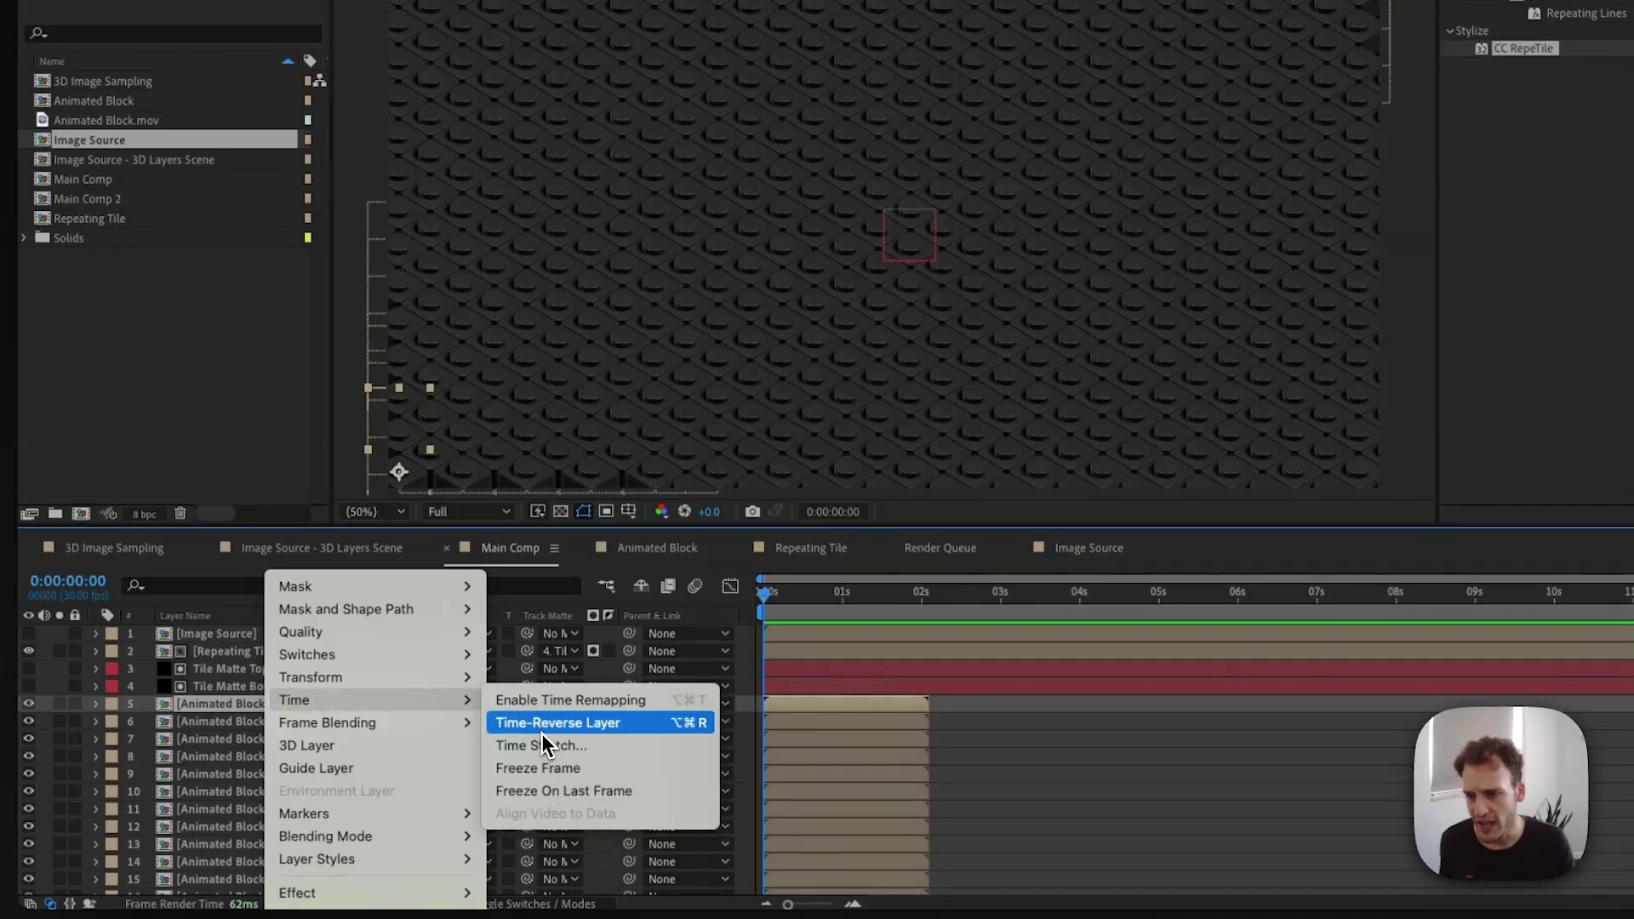
left_click(526, 708)
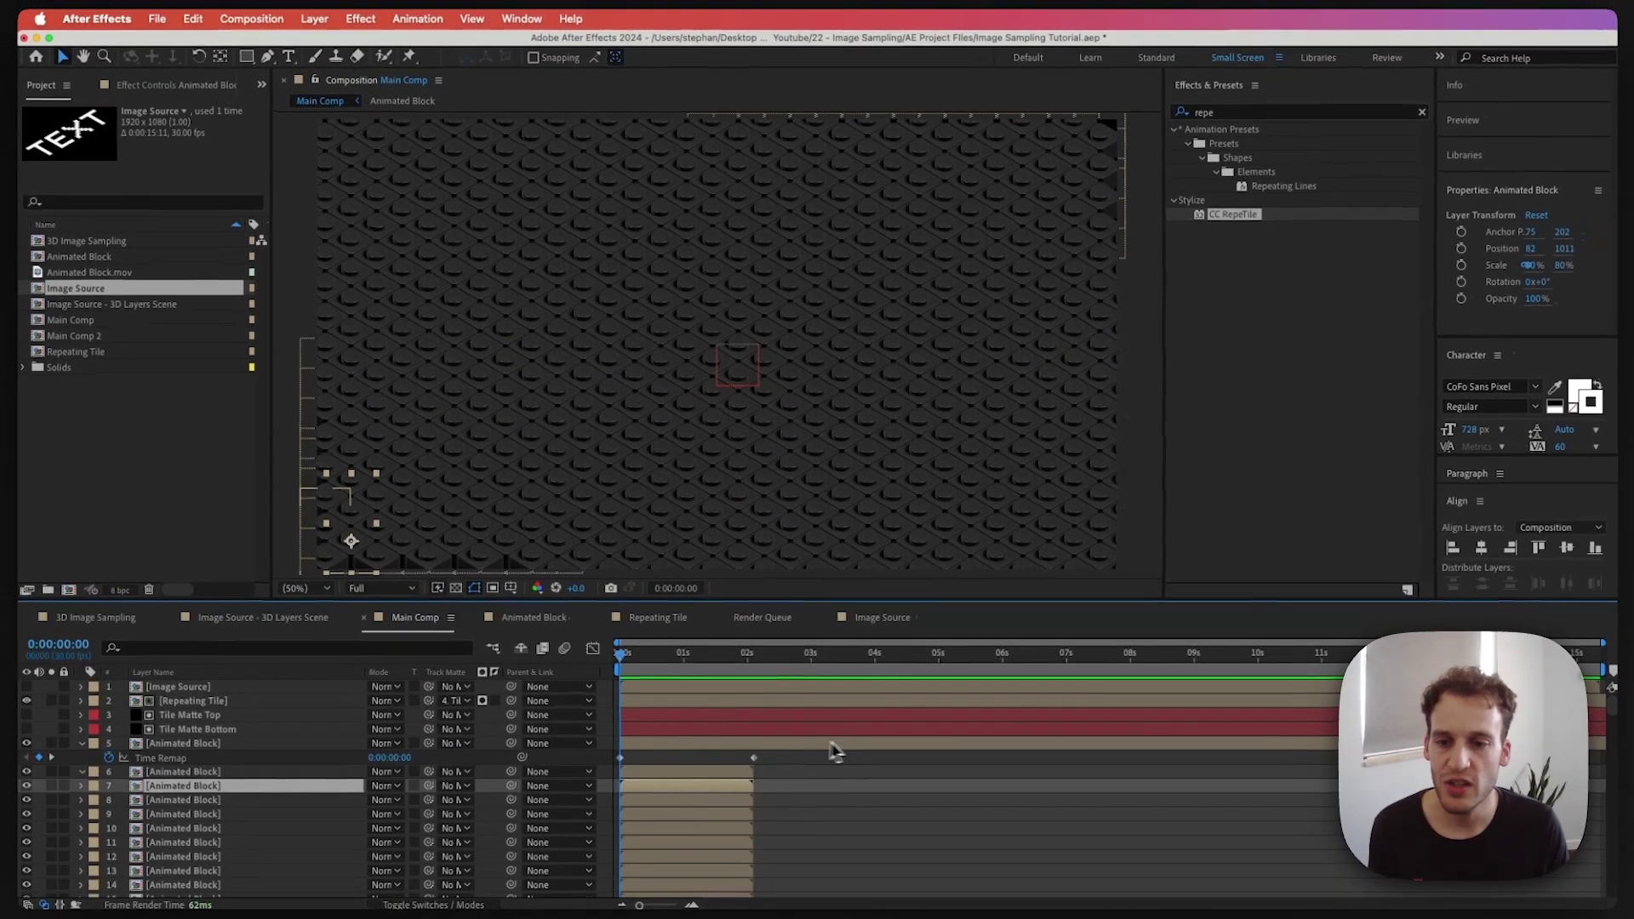
left_click(756, 743)
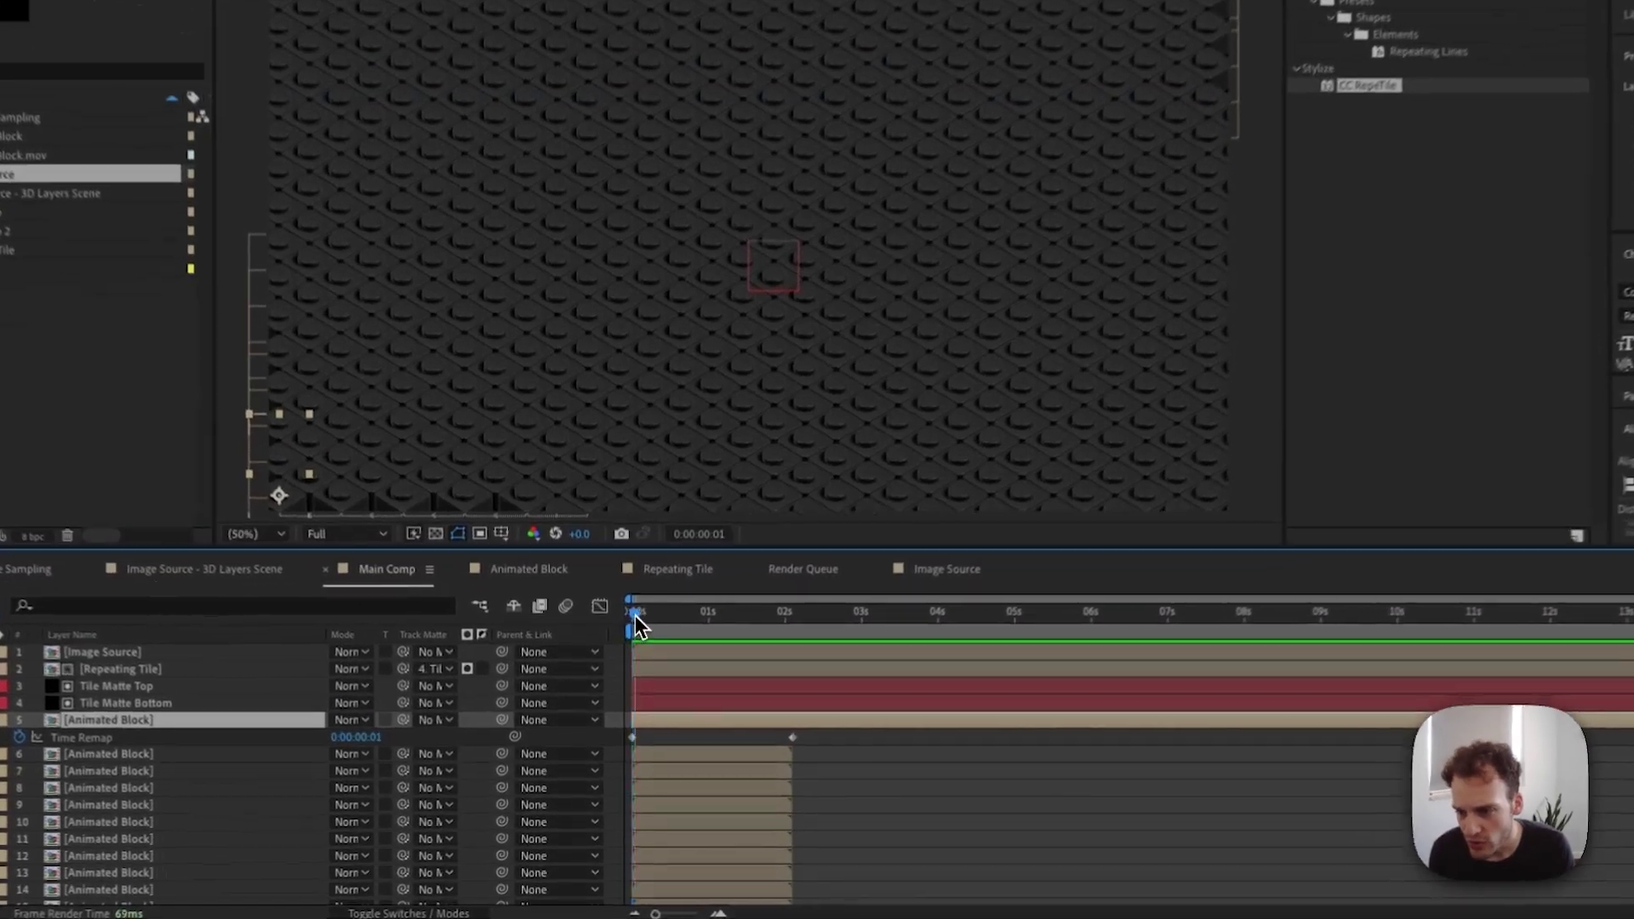
left_click_drag(619, 657, 672, 667)
left_click_drag(744, 622, 722, 696)
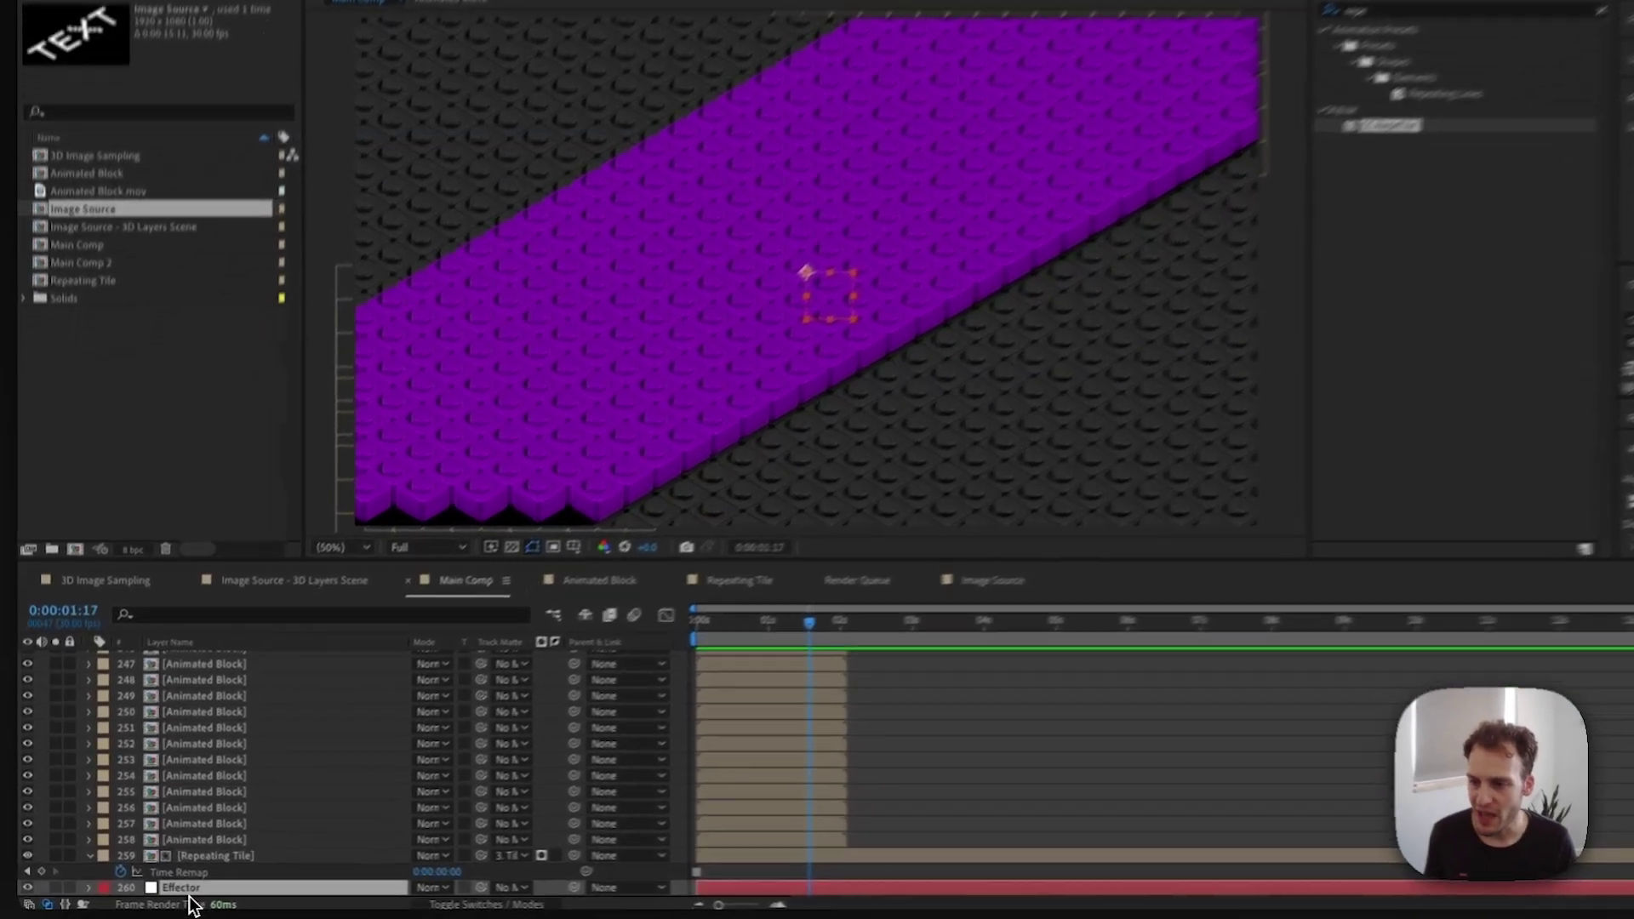
Move the Effector layer to the top of the layer stack and delete all its existing slider controls
left_click_drag(217, 852, 221, 640)
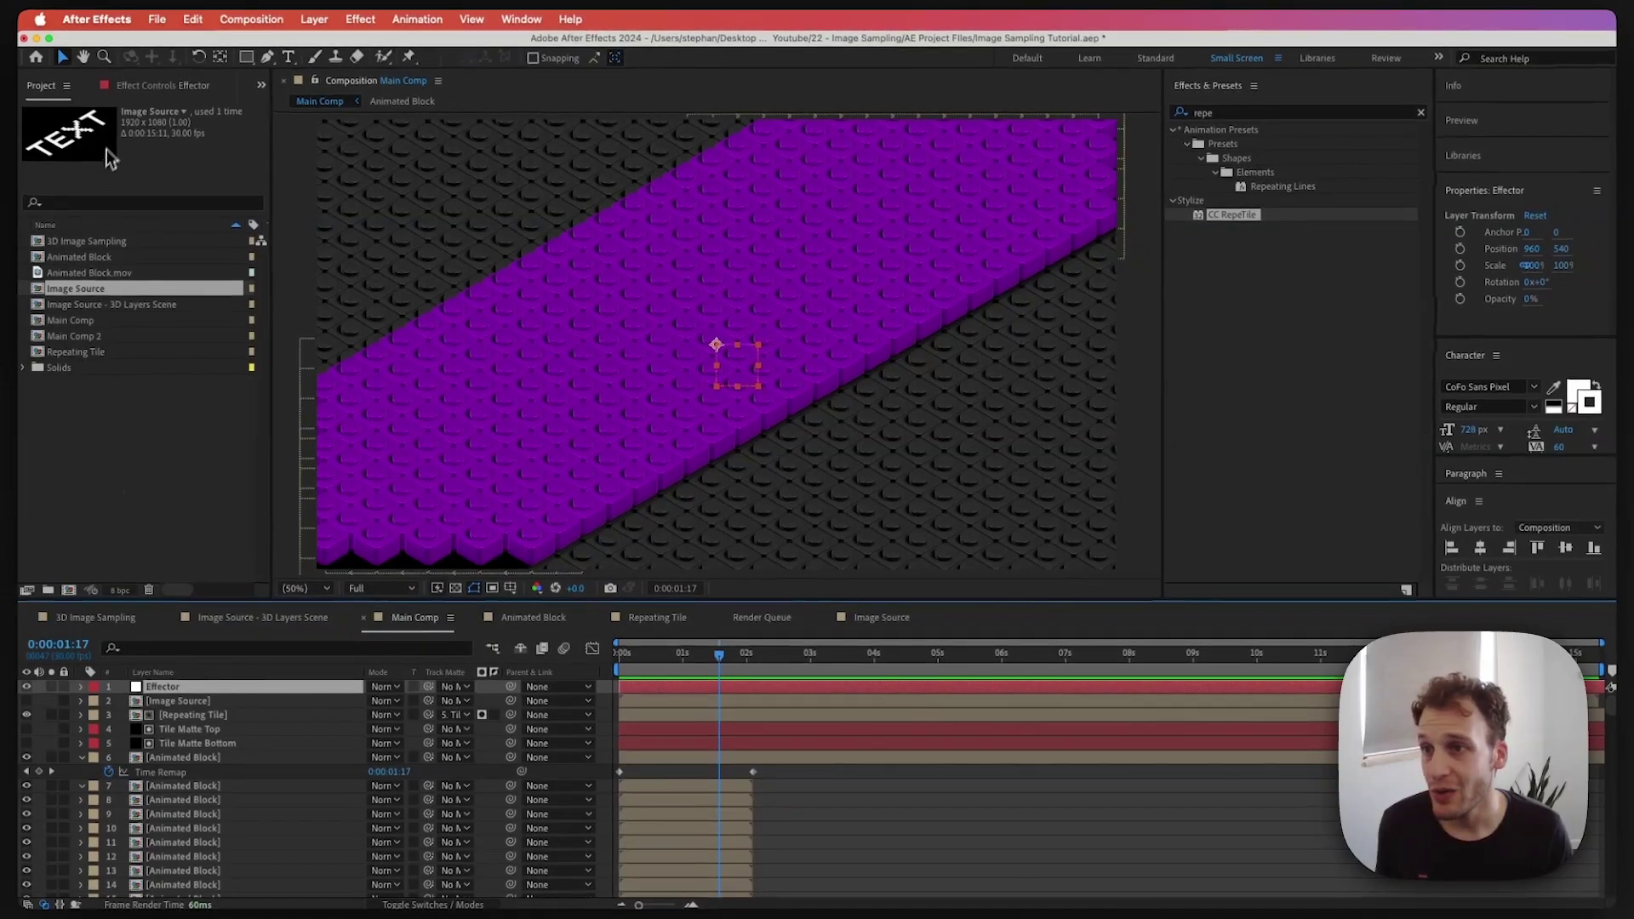
left_click(136, 86)
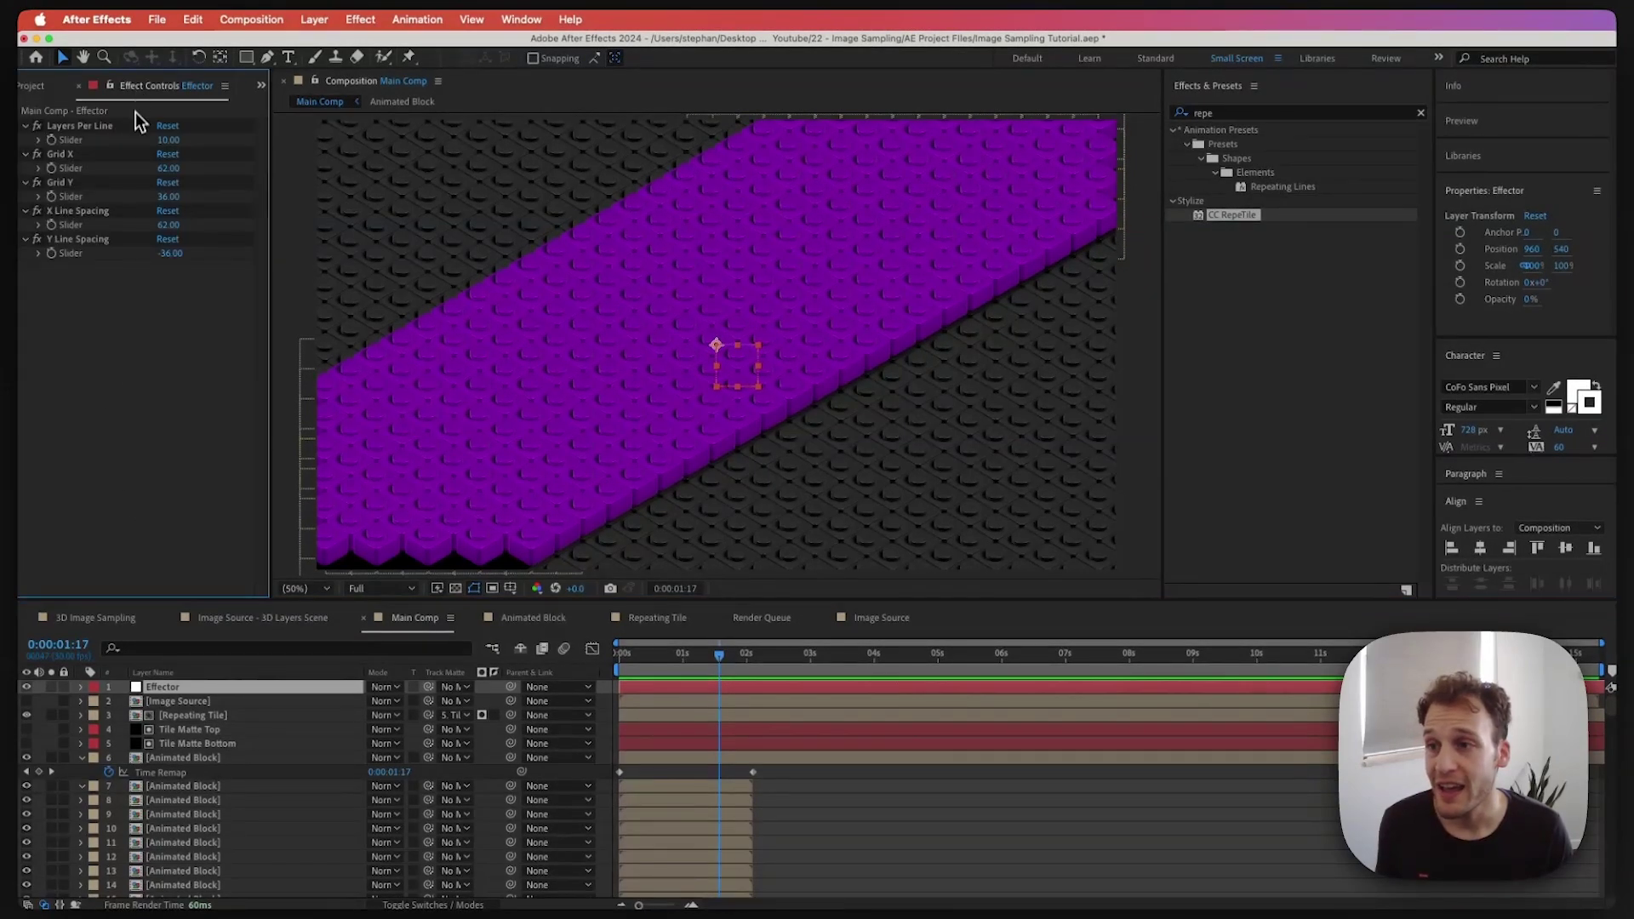
left_click(68, 130)
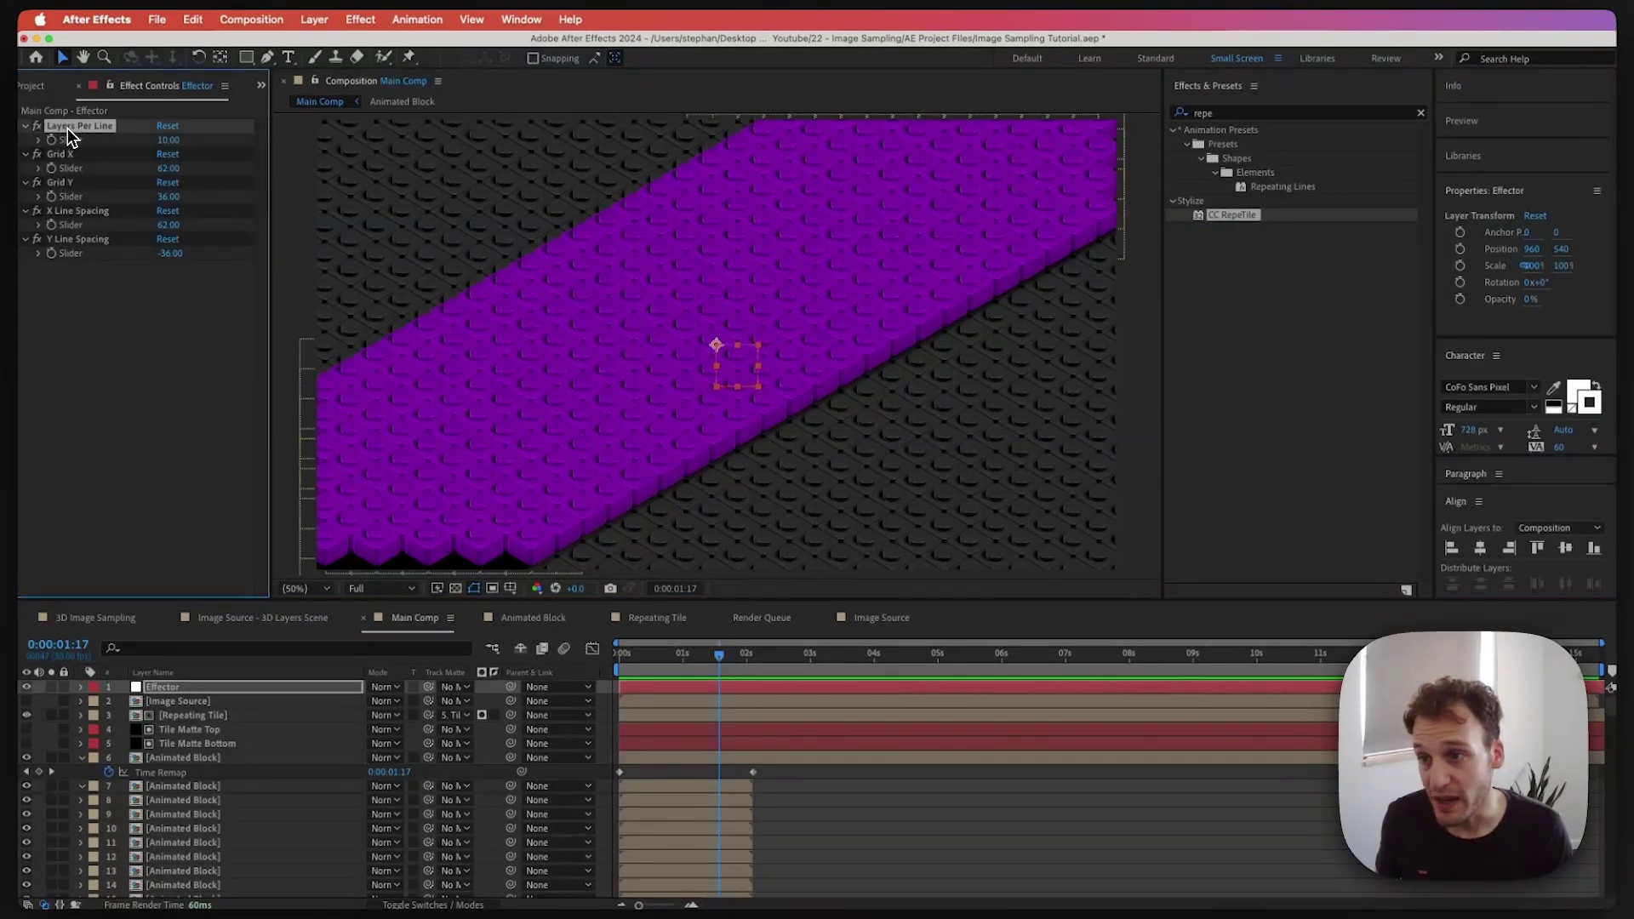
left_click(94, 242, "shift")
key("BackSpace")
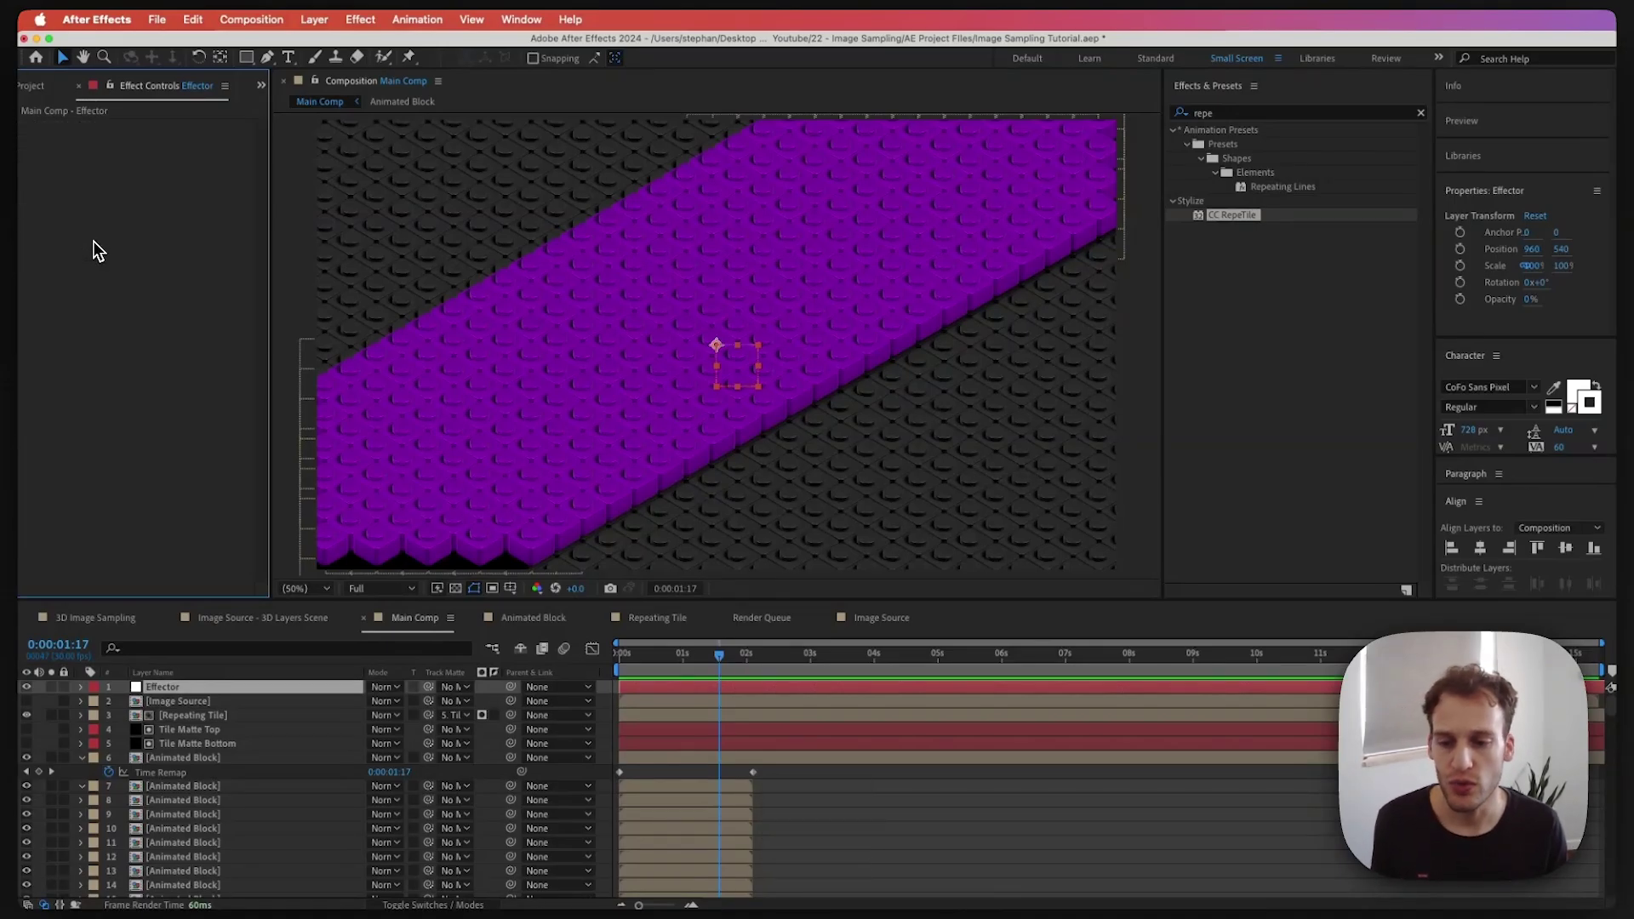
Apply a Slider Control effect to the Effector layer and rename it Sharpness
left_click(1202, 116)
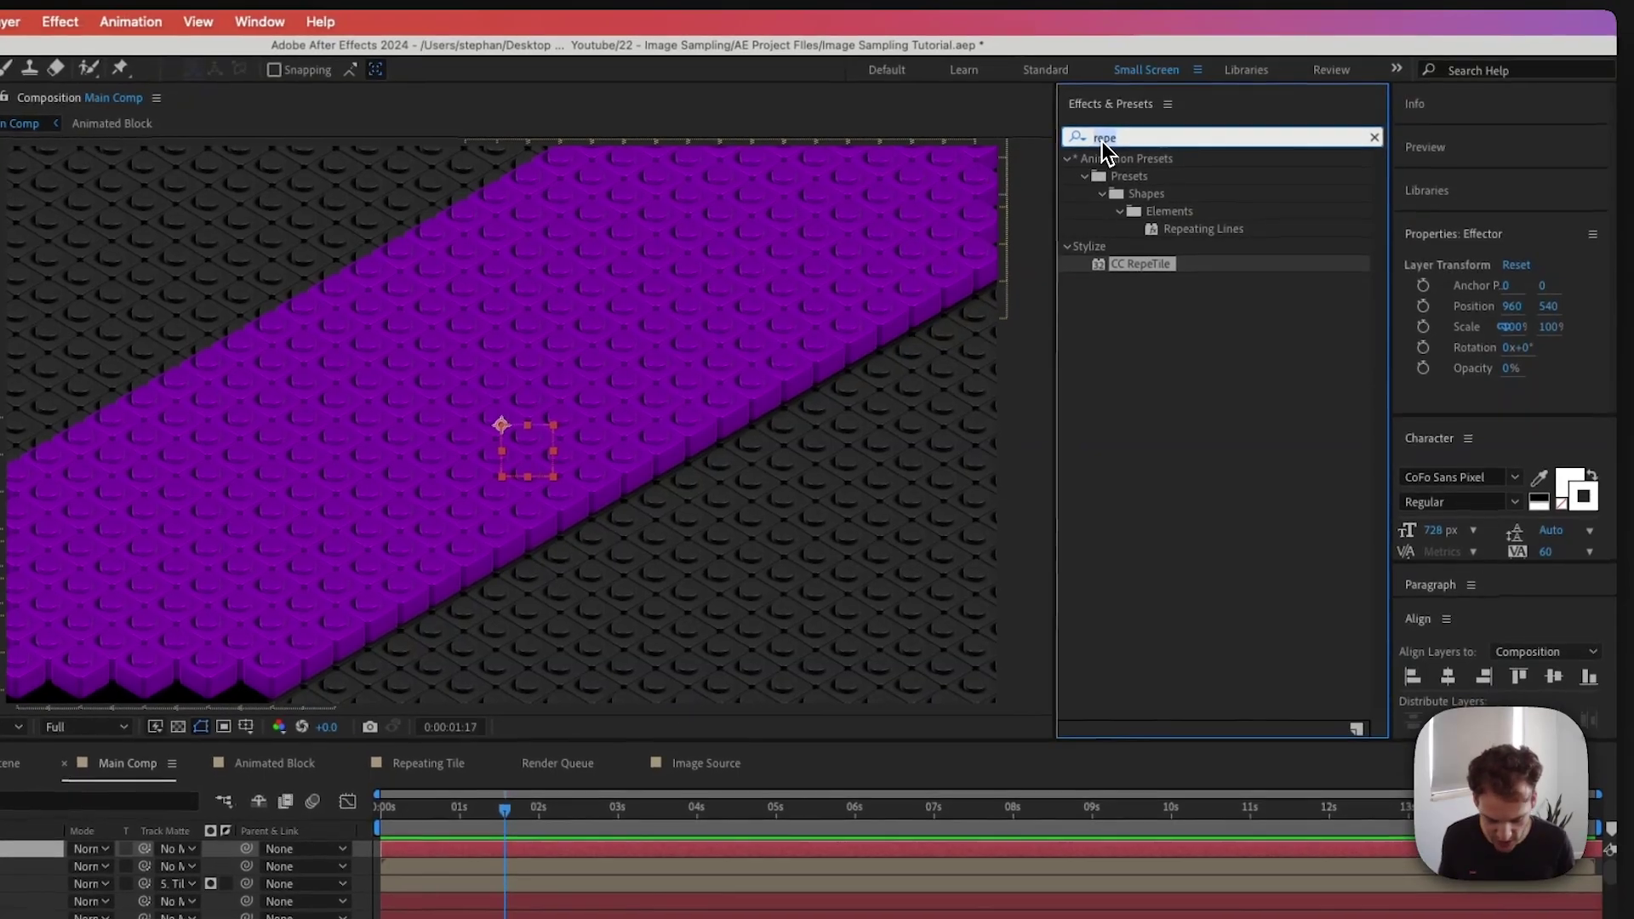
type("slider")
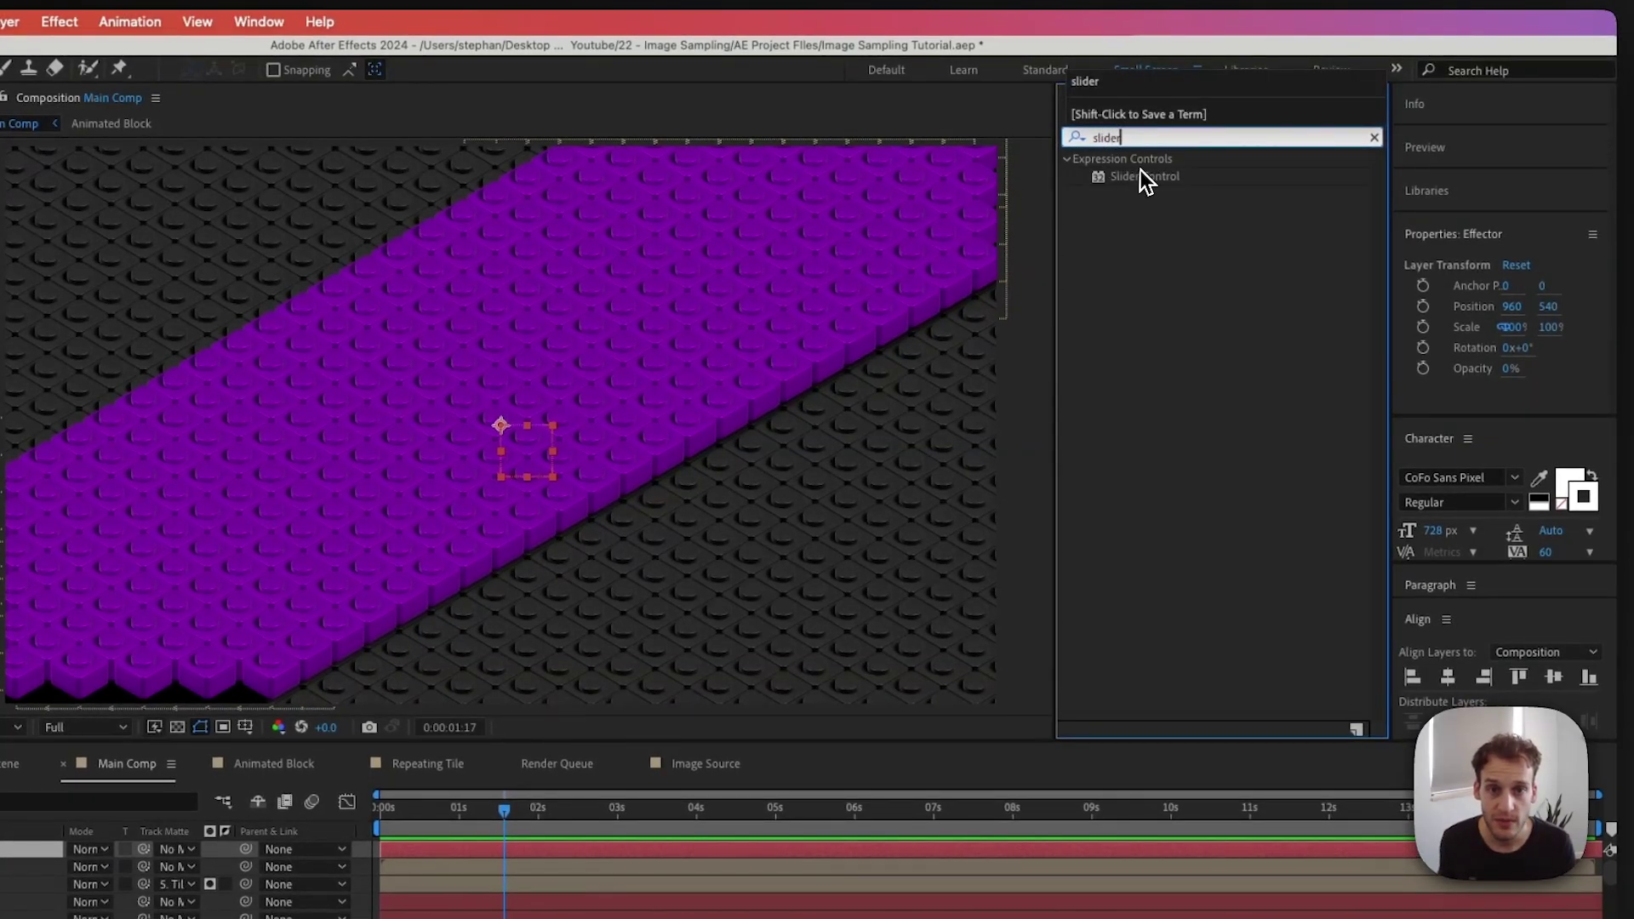
left_click_drag(1143, 175, 0, 221)
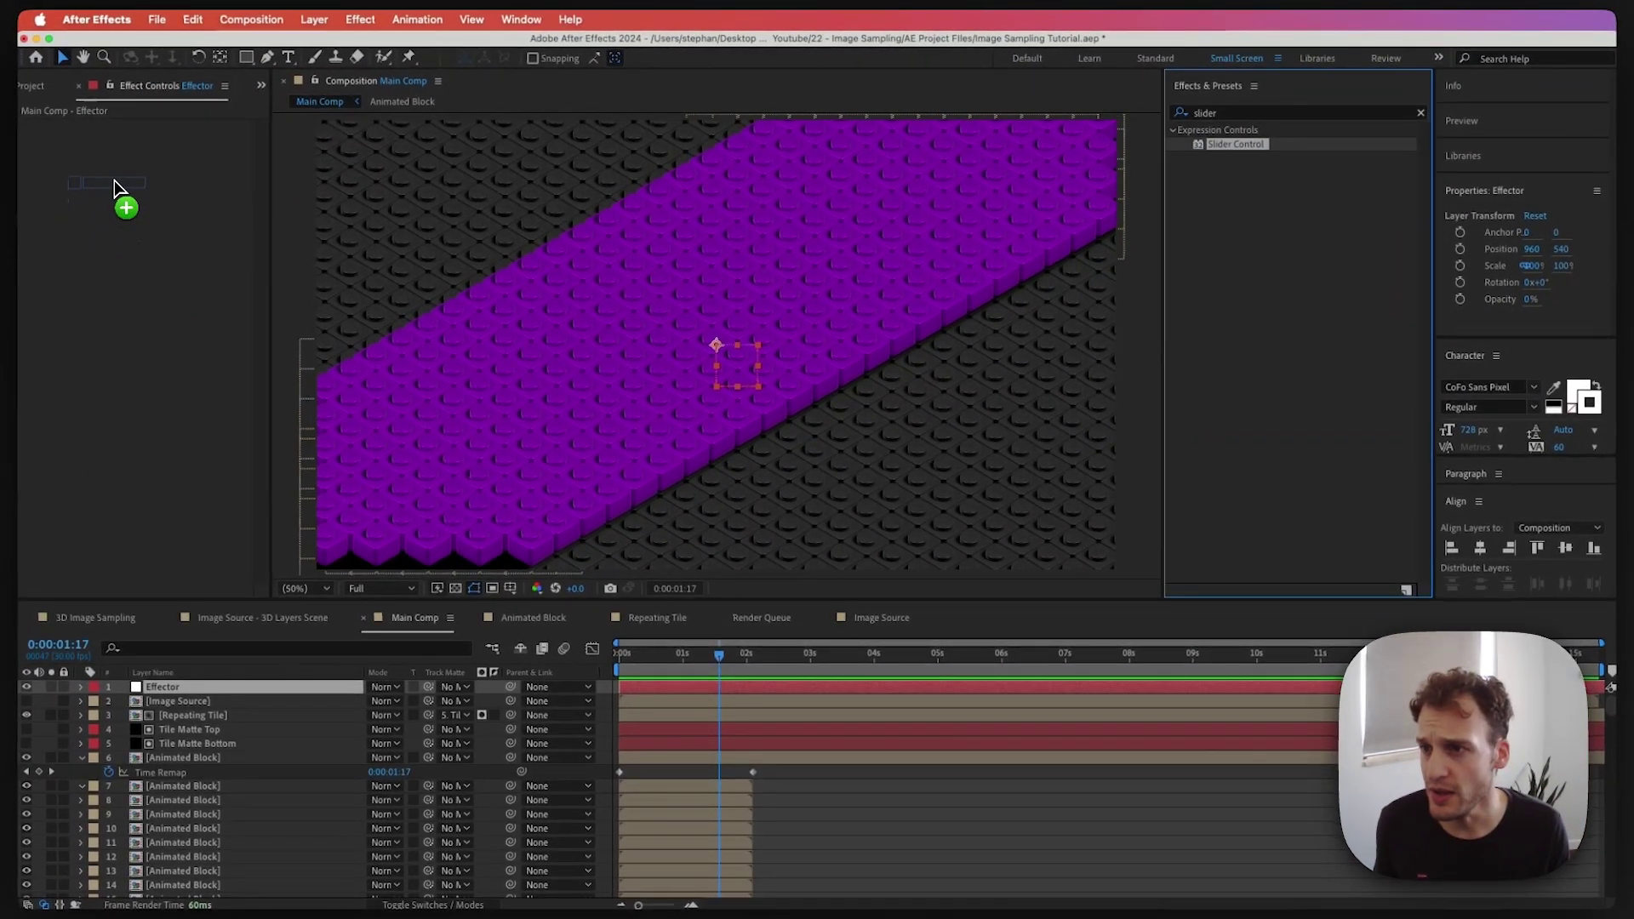
left_click_drag(114, 181, 111, 181)
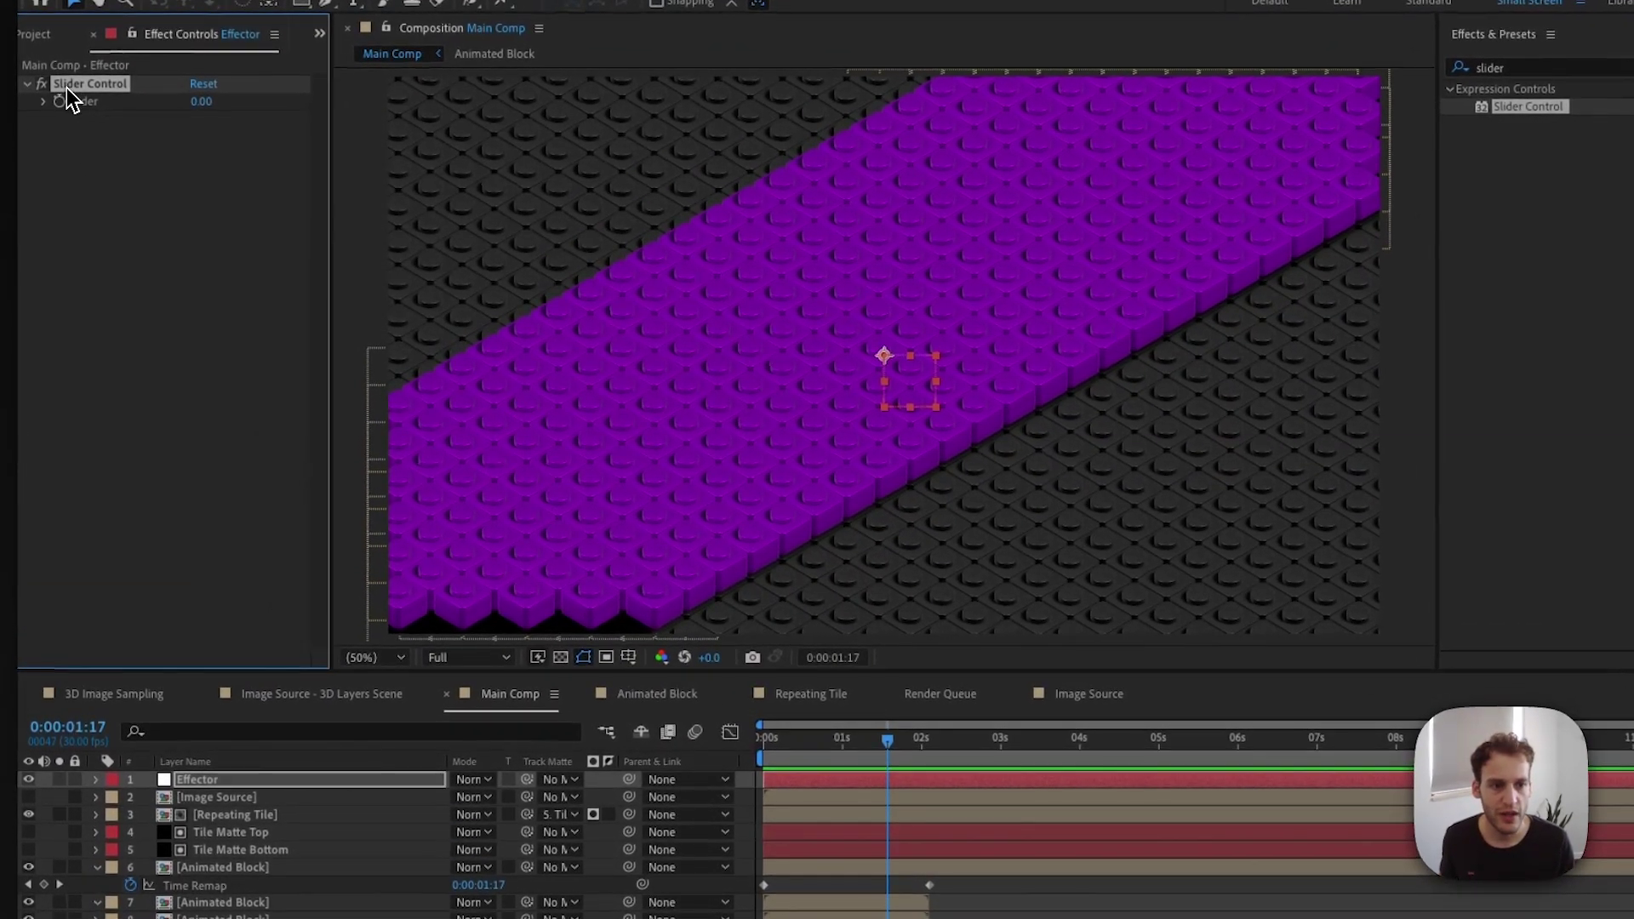
key("Return")
type("Sharp")
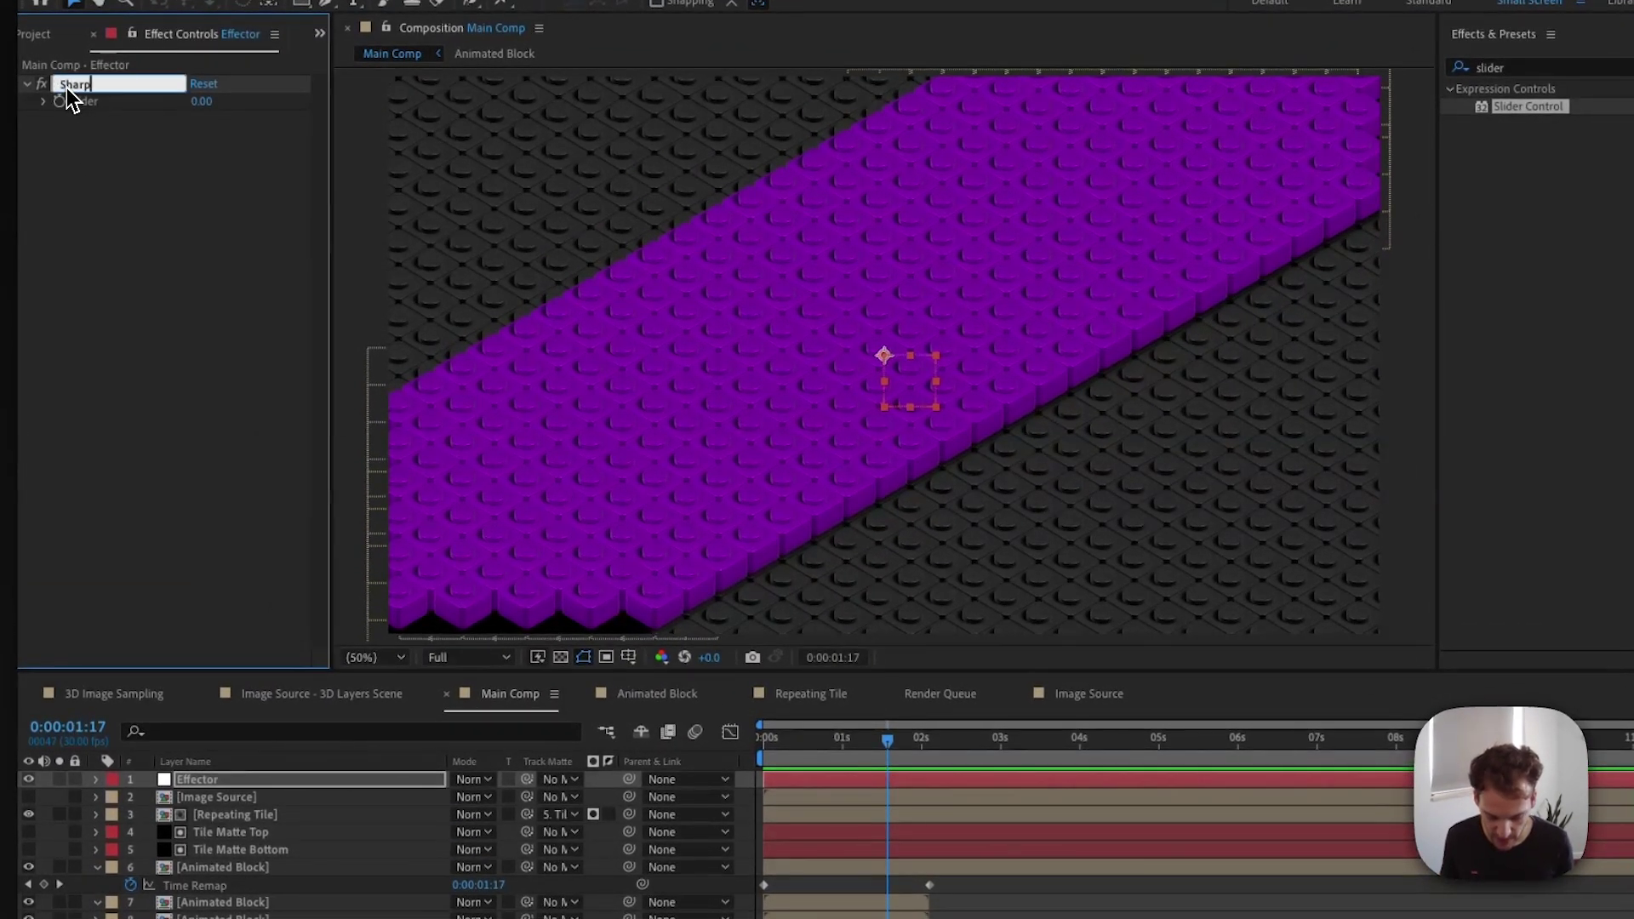
type("ness")
key("Return")
Duplicate the Sharpness slider control and rename the copy Property From
key("super+d")
key("Return")
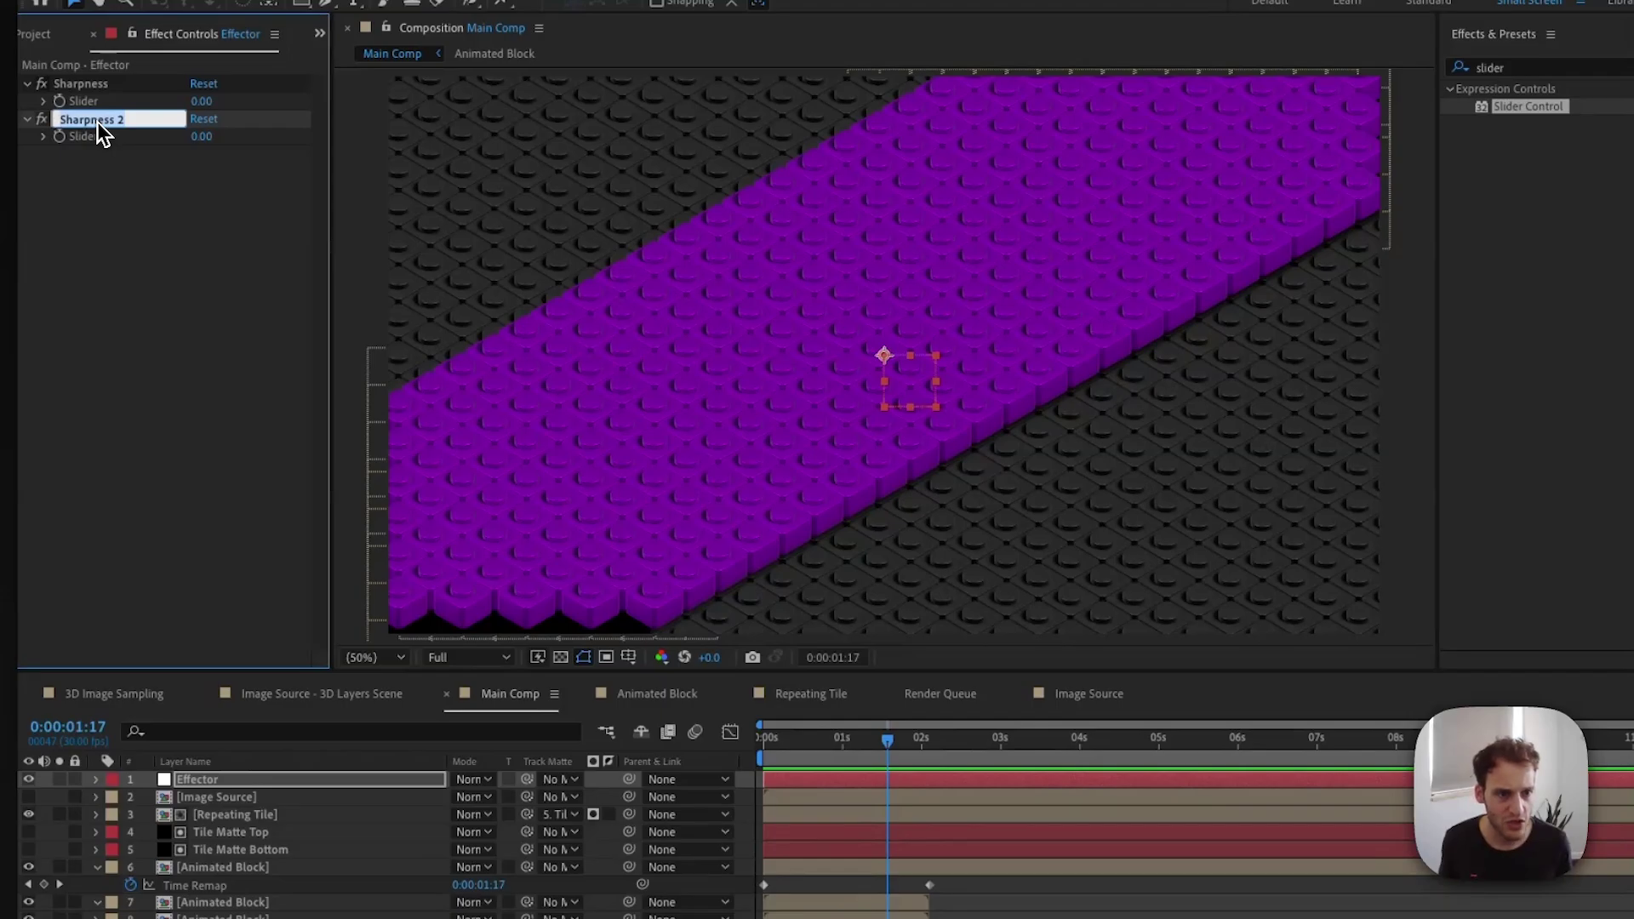
type("Pr")
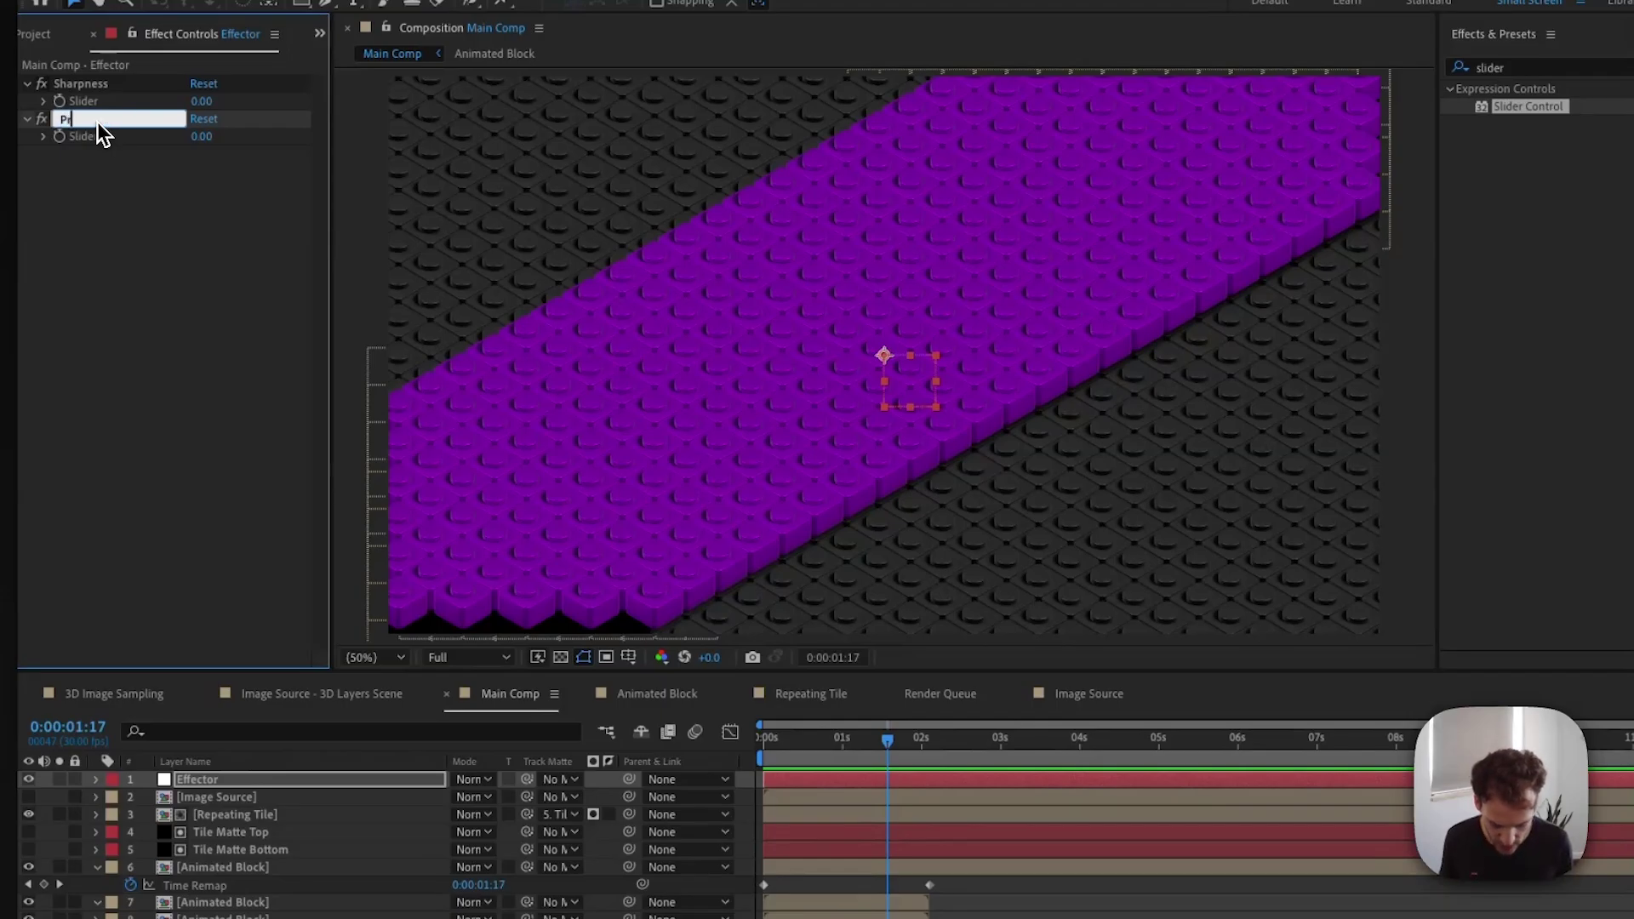
type("operty From")
key("Return")
Duplicate the Property From slider control on the Effector layer and rename the copy Property To
key("super+d")
key("Return")
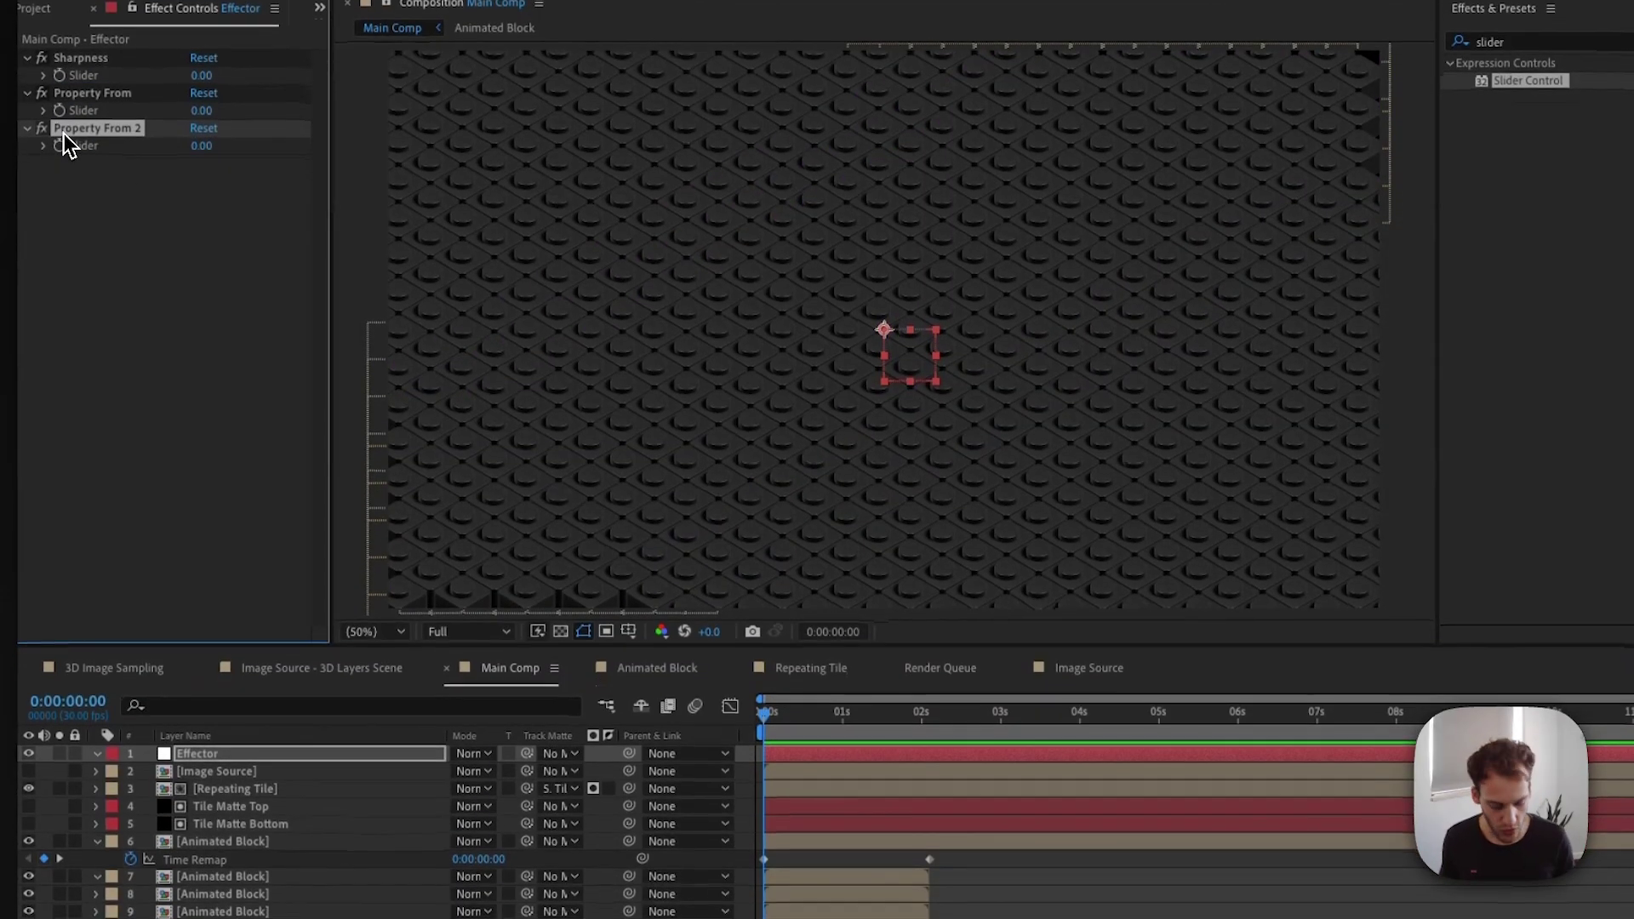
key("Right")
key("BackSpace")
key("BackSpace")
key("BackSpace")
key("BackSpace")
key("BackSpace")
key("BackSpace")
type("To")
key("Return")
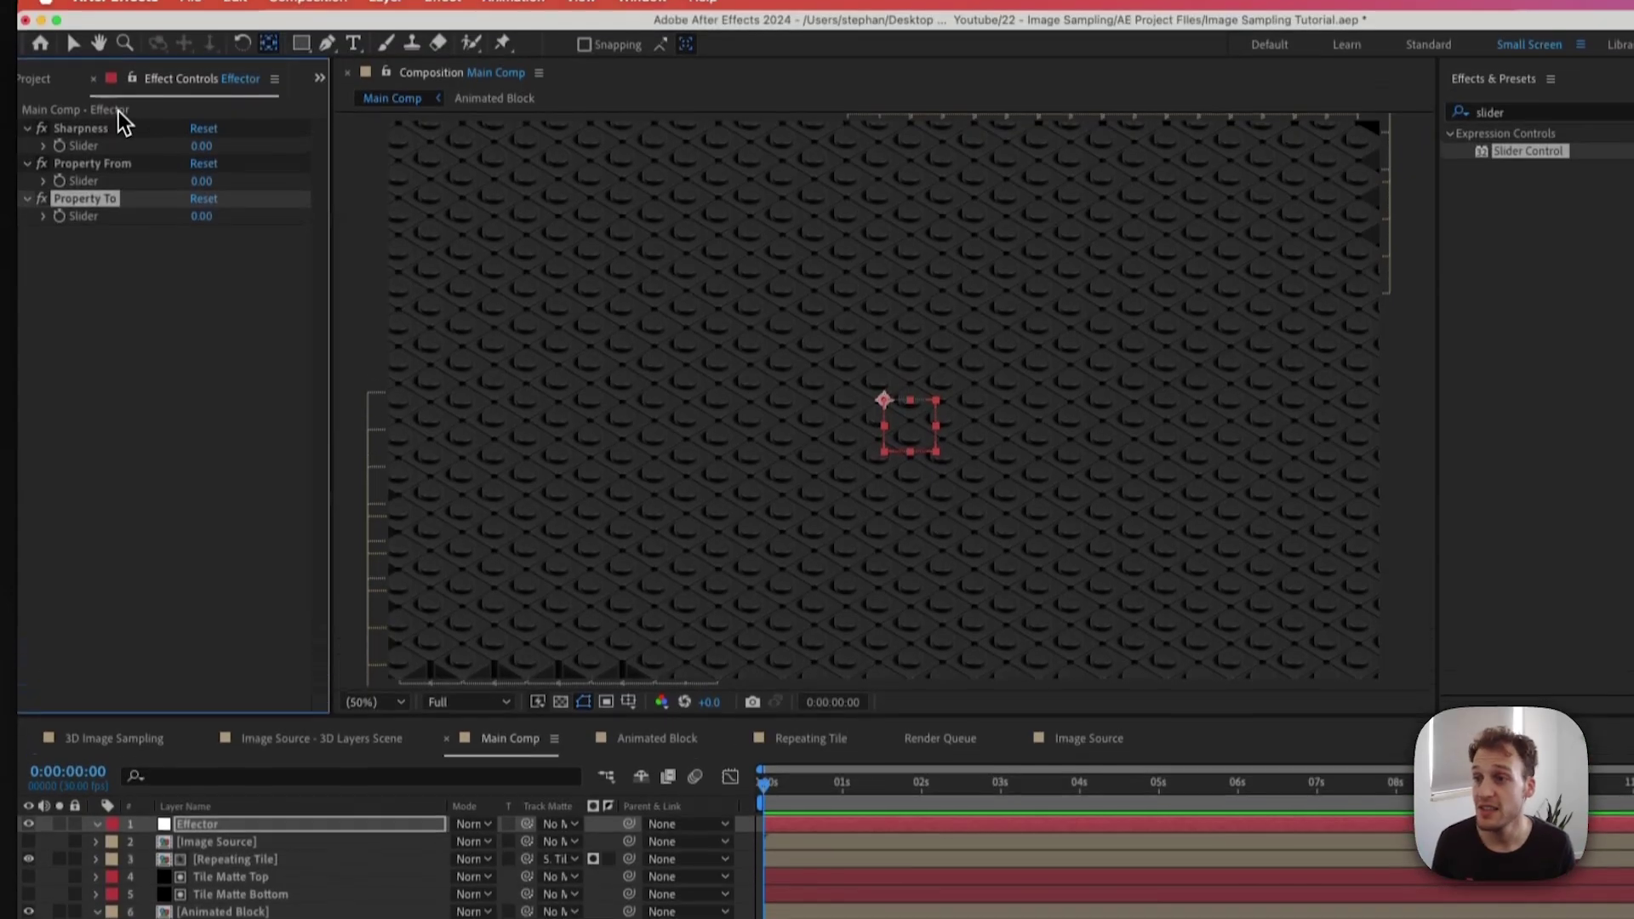
left_click(106, 321)
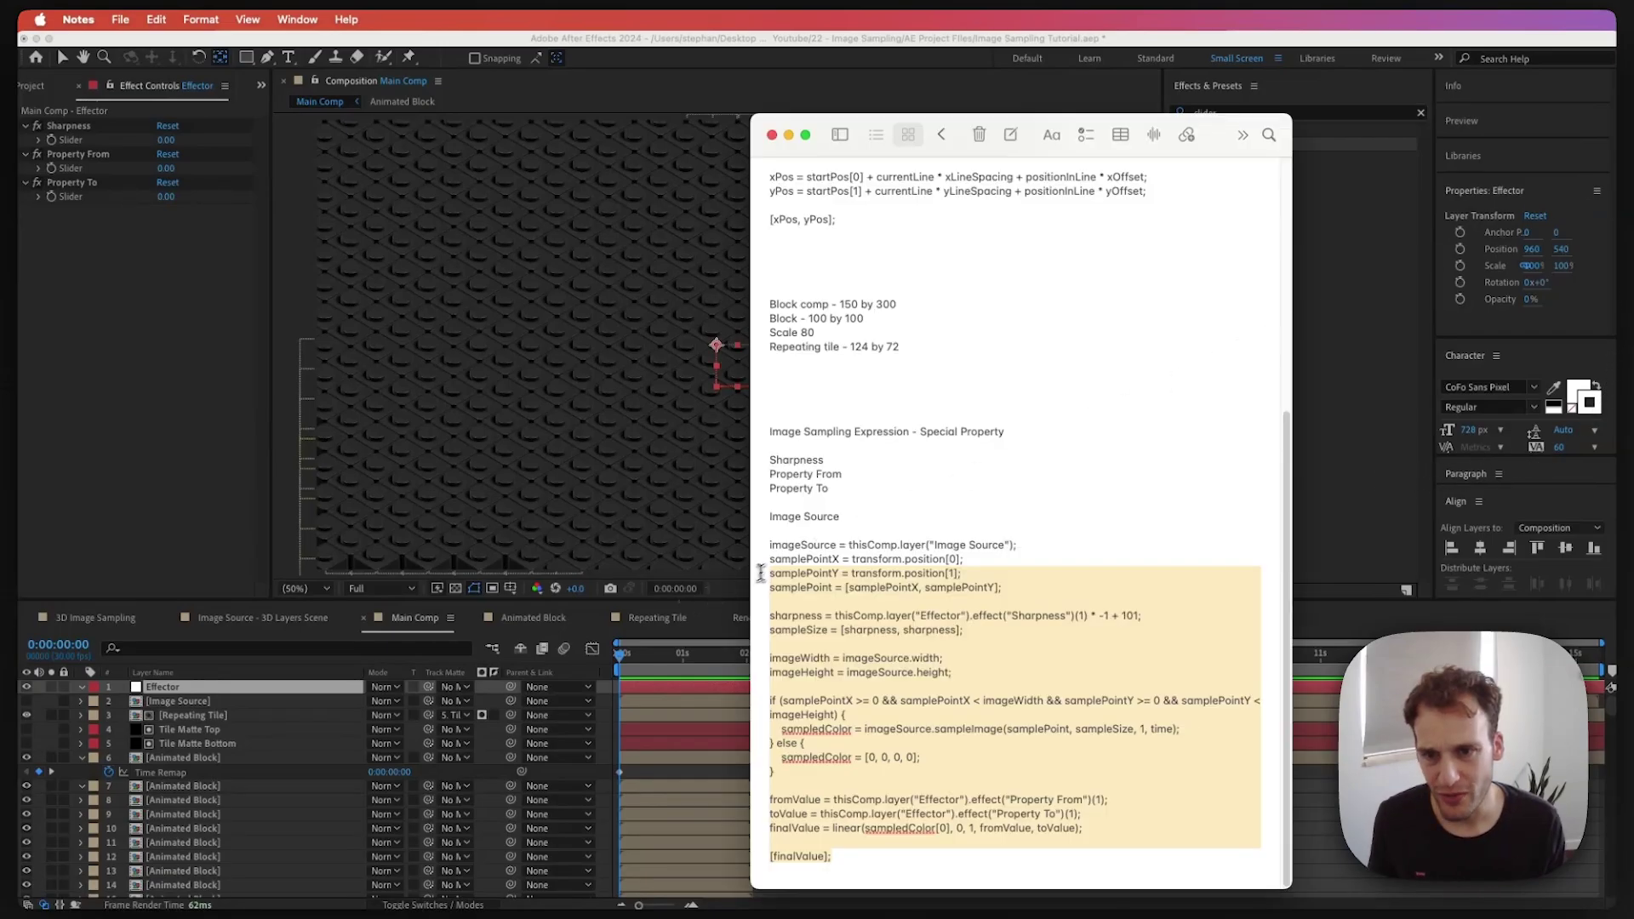
Copy the special-property Image Sampling Expression from Notes into the first Animated Block layer's Time Remap, and remove that property's end keyframe
left_click_drag(760, 572, 759, 547)
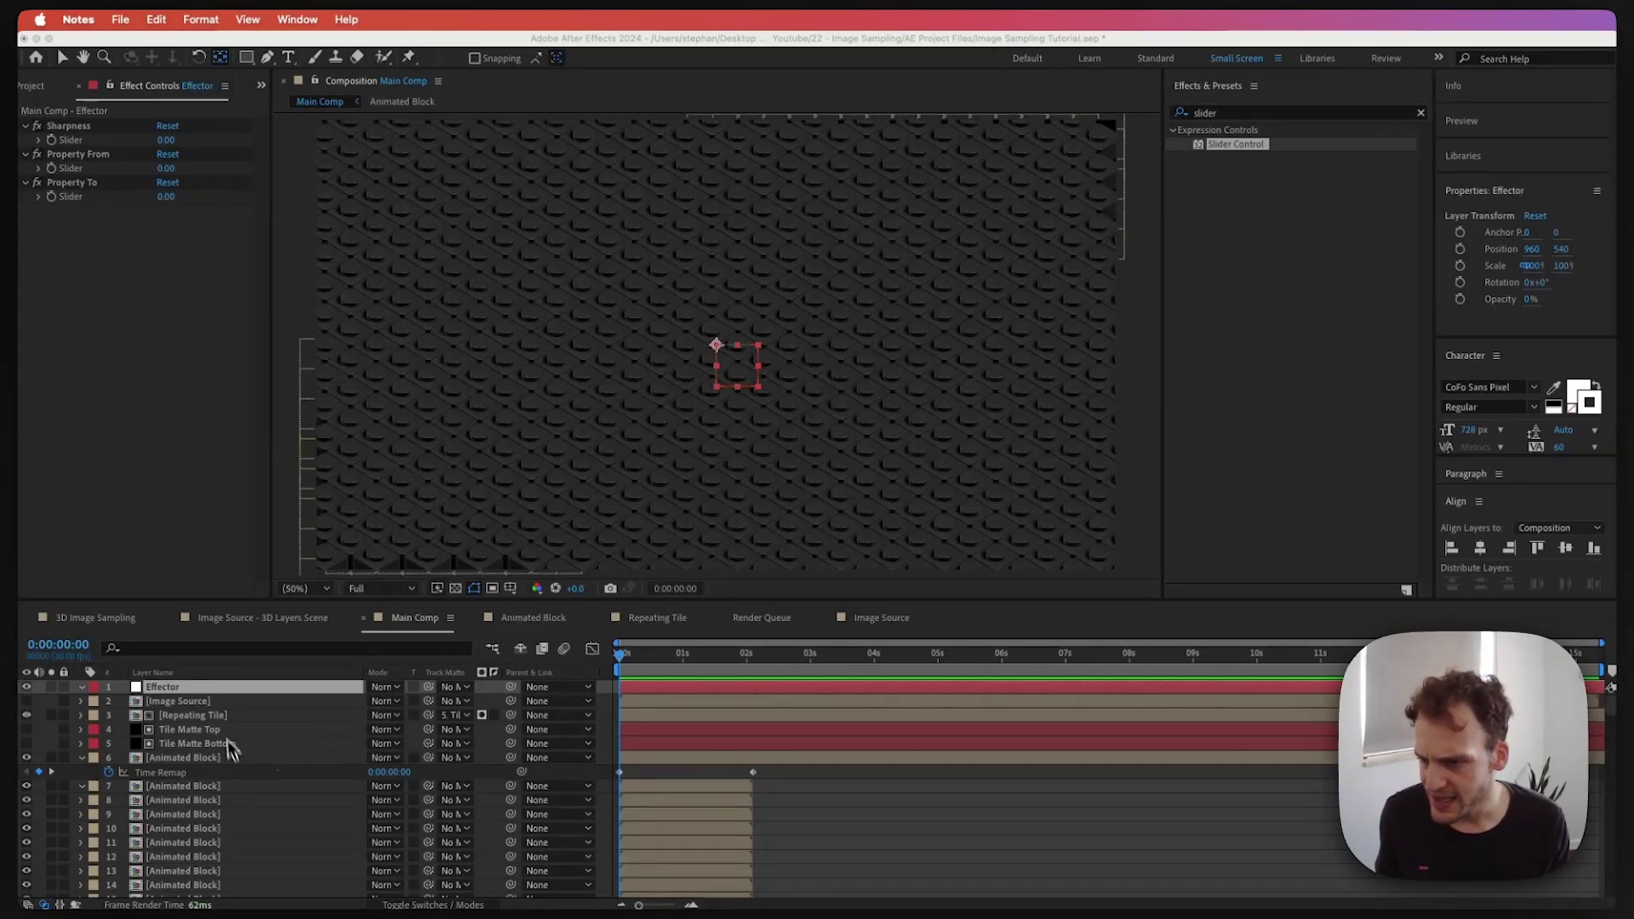
left_click(170, 760)
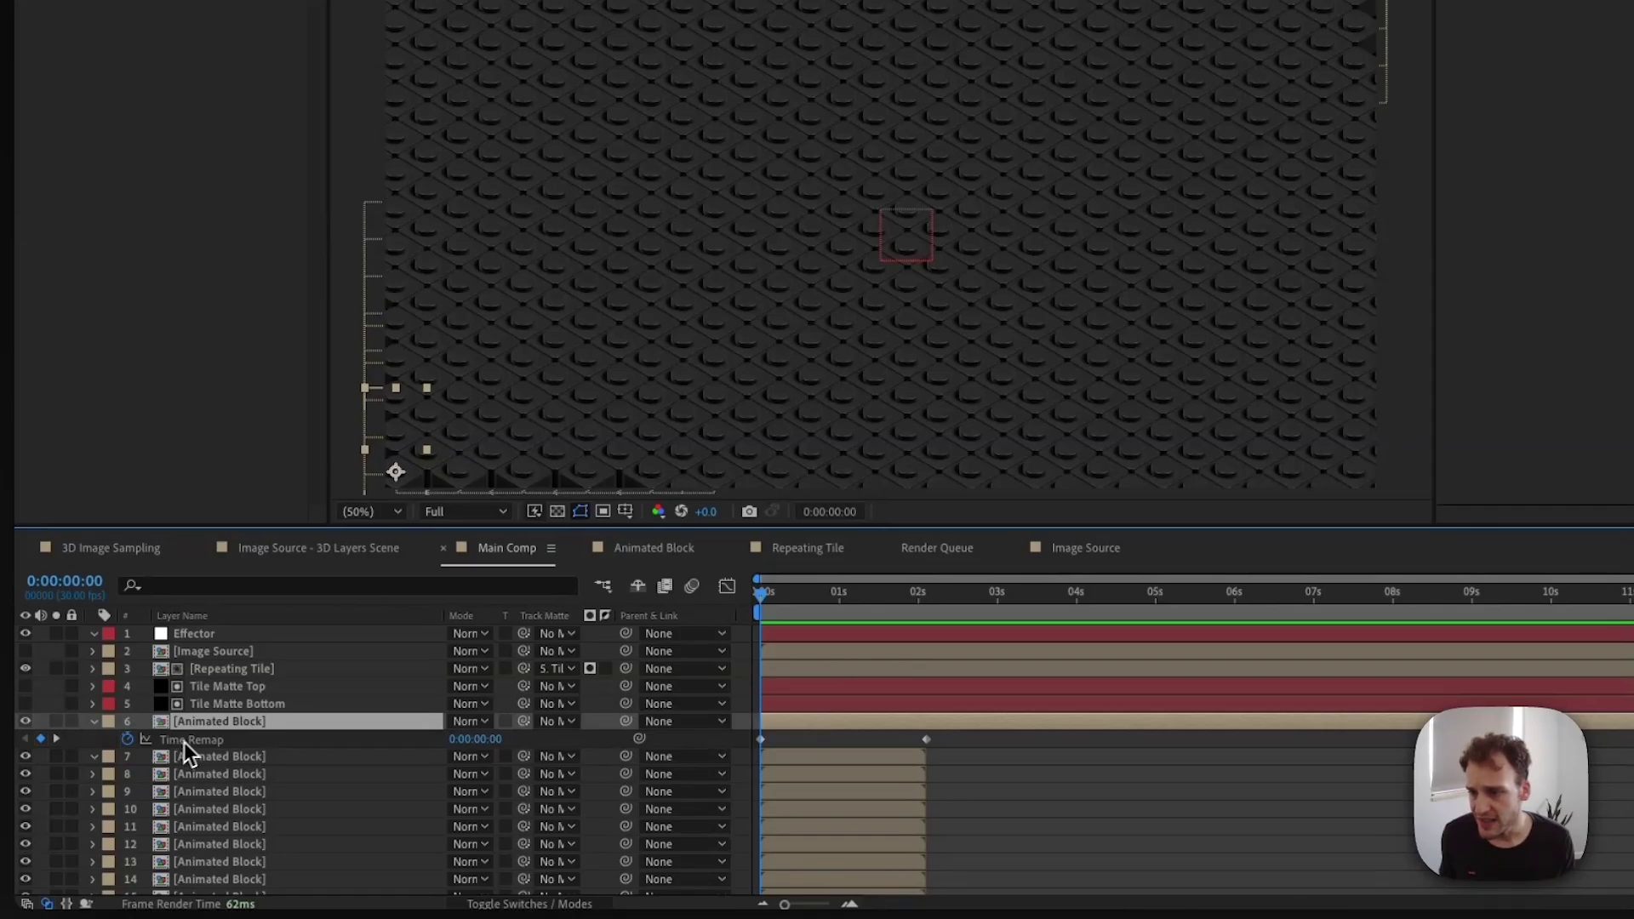
left_click(127, 739, "alt")
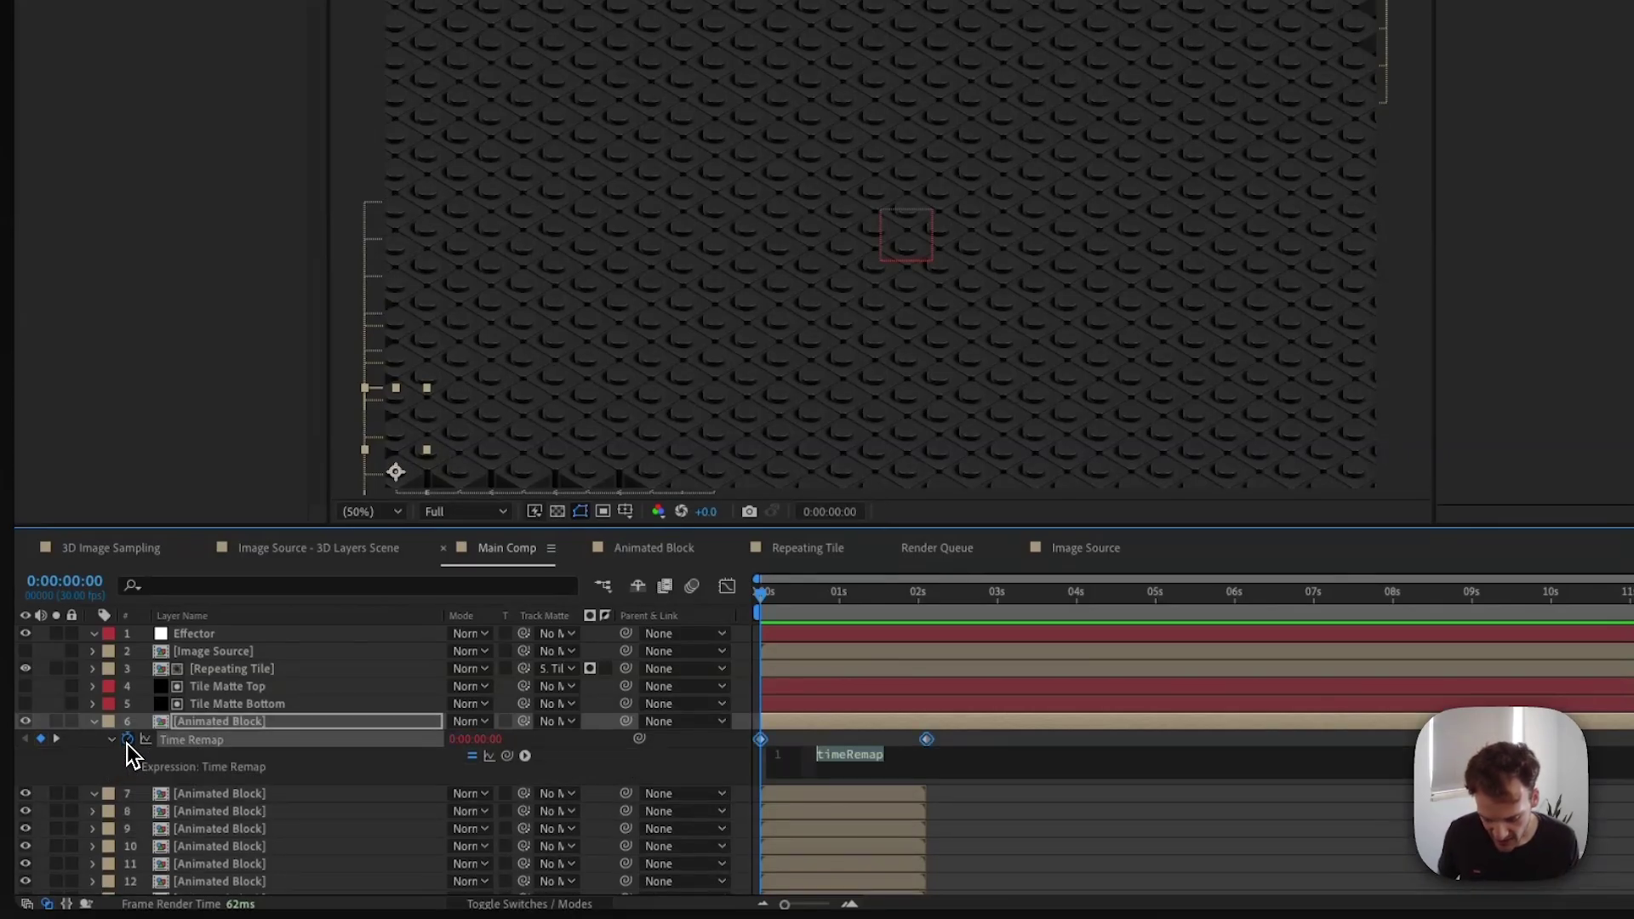
type("imageSource = thisComp.layer(\"Image Source\"); samplePointX = transform.position[0];")
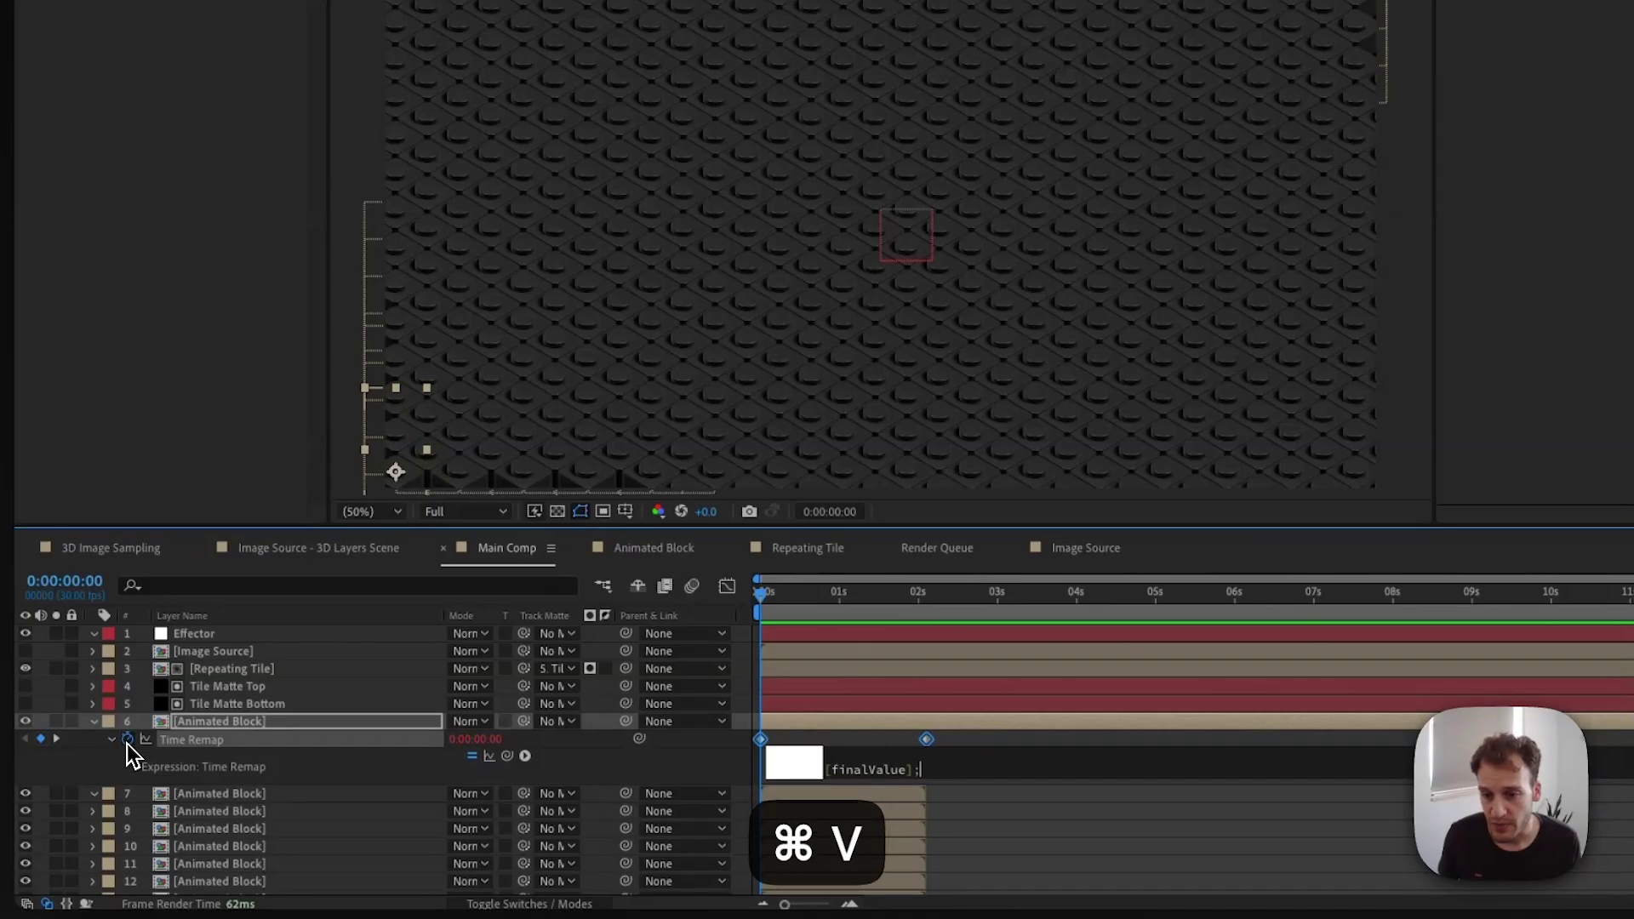
left_click(618, 771)
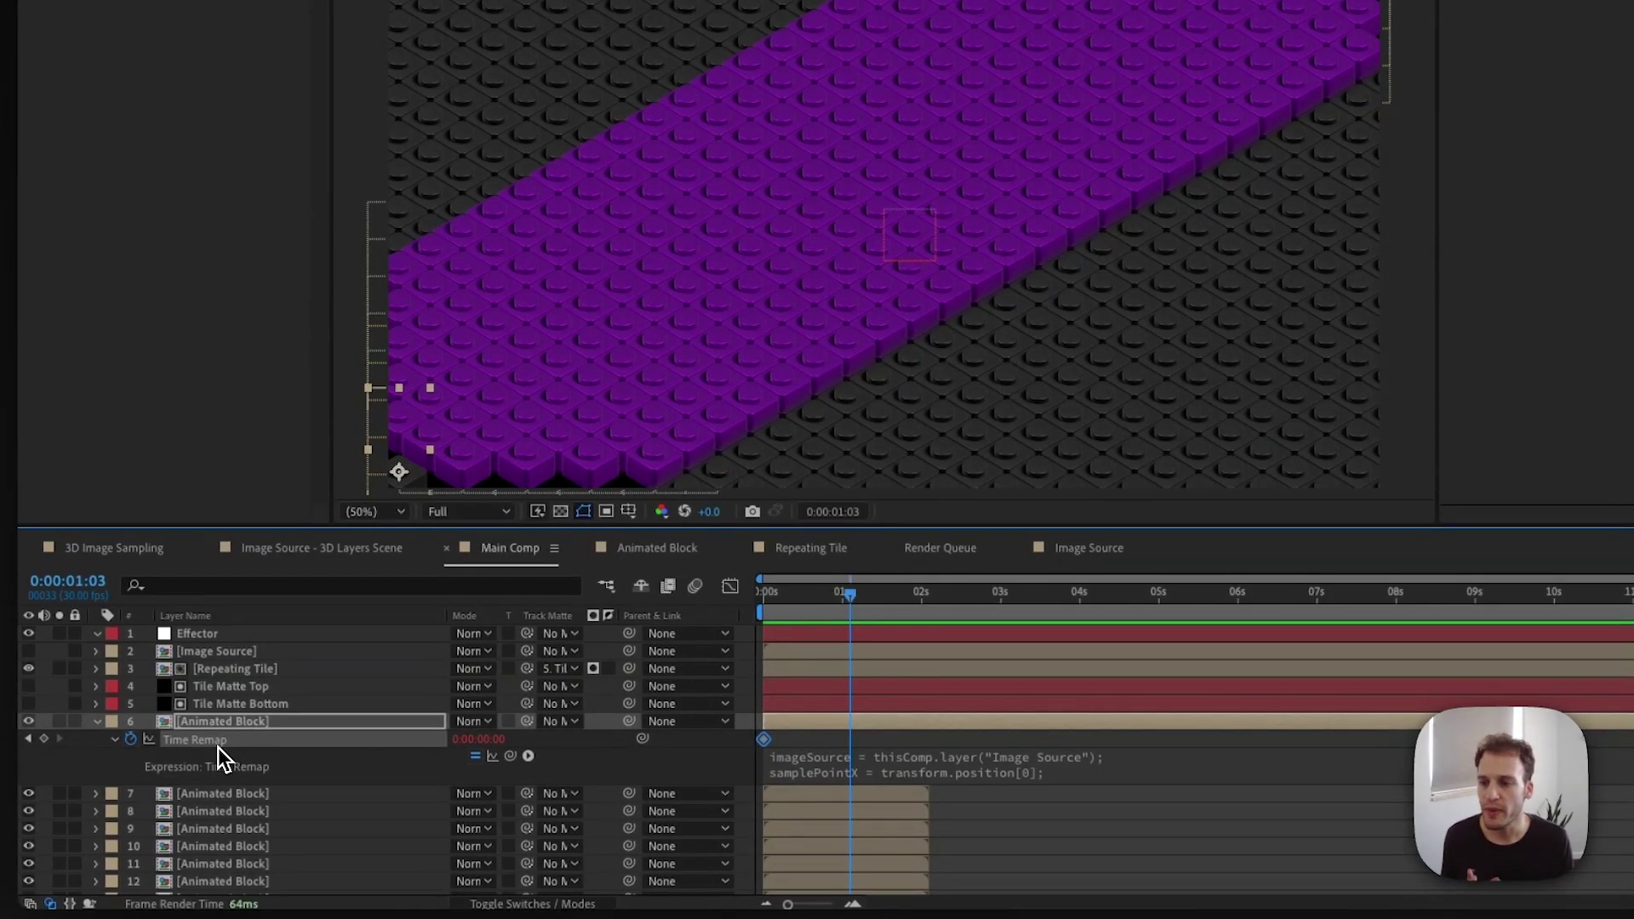
Copy the first Animated Block's Time Remap with its expression and paste it onto Animated Block layers 7 through 130
key("super+c")
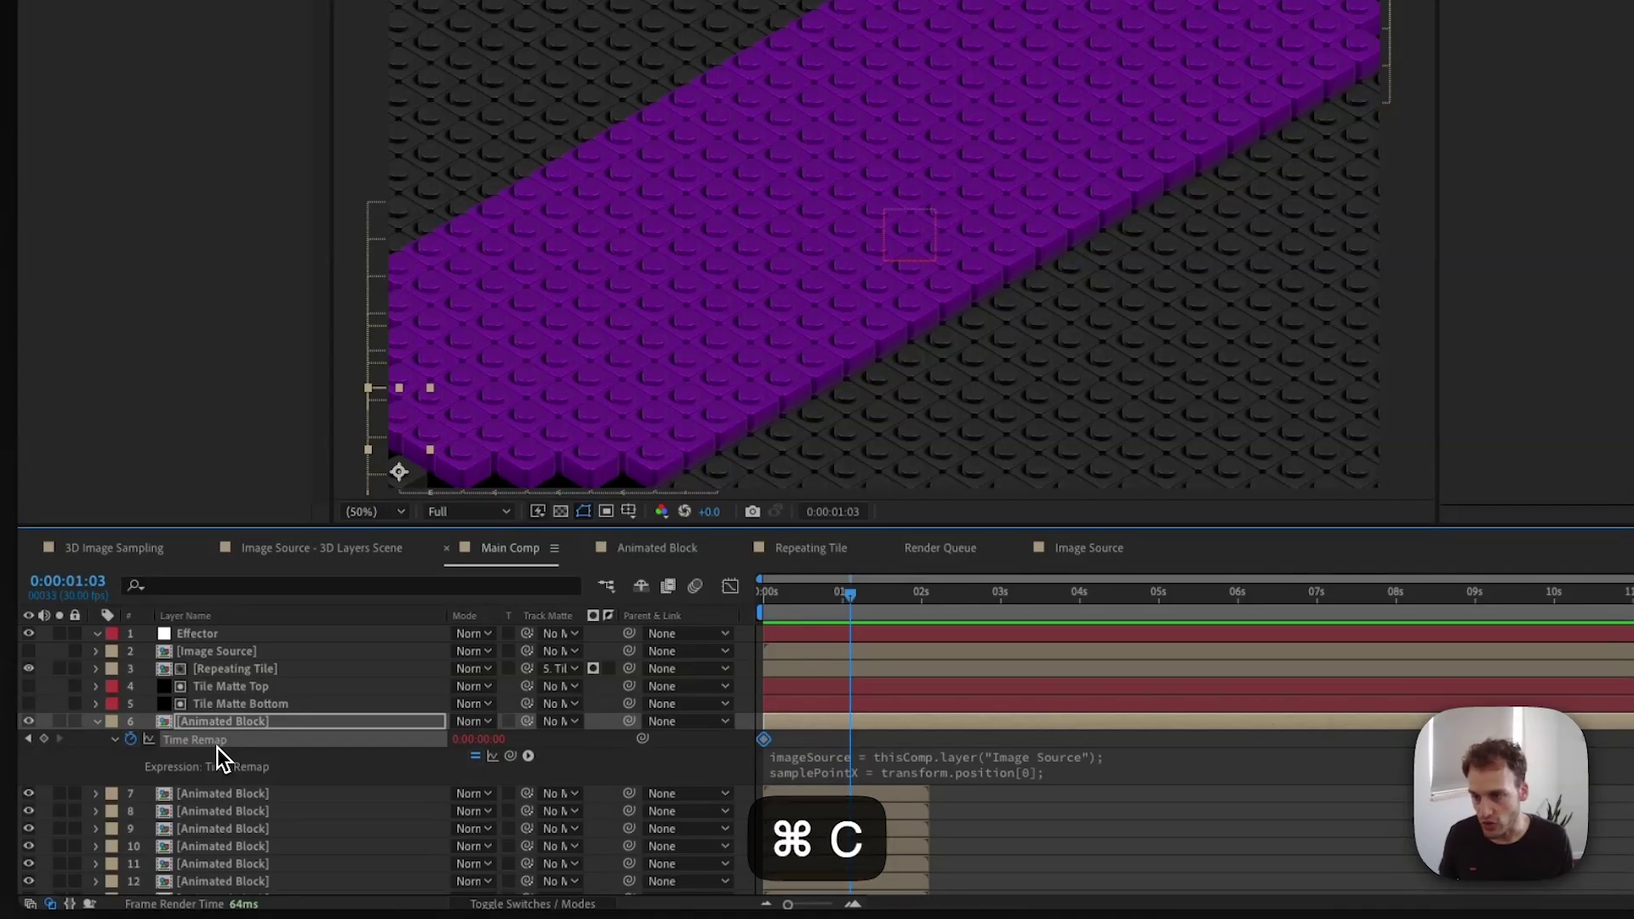
left_click(226, 789)
scroll(225, 796, "down", 20)
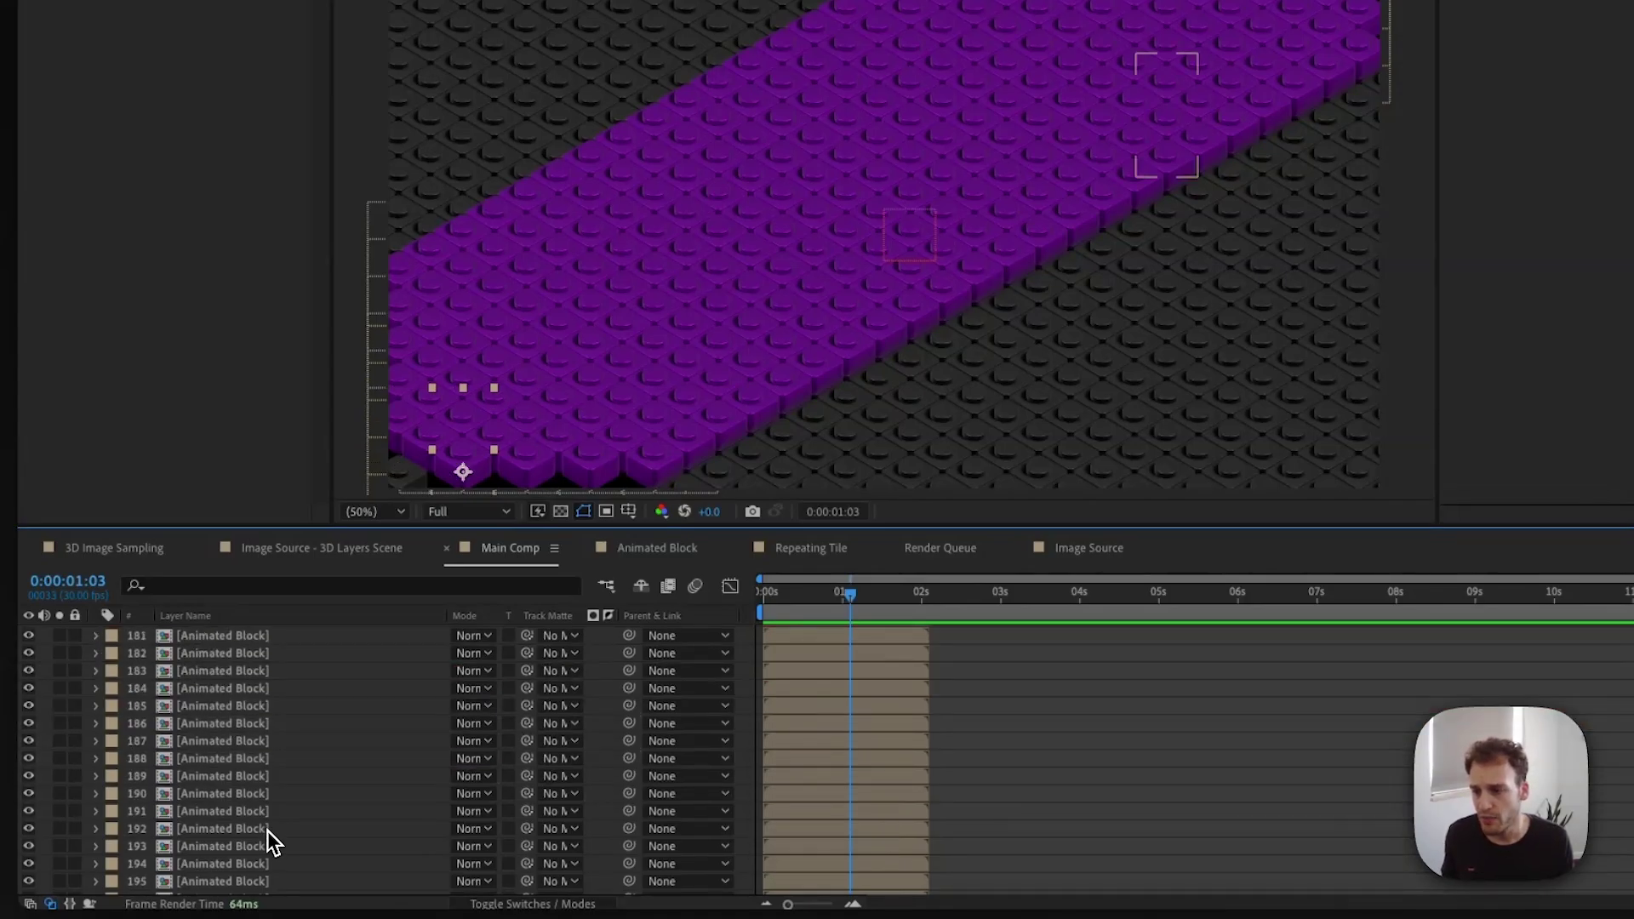
scroll(247, 766, "up", 10)
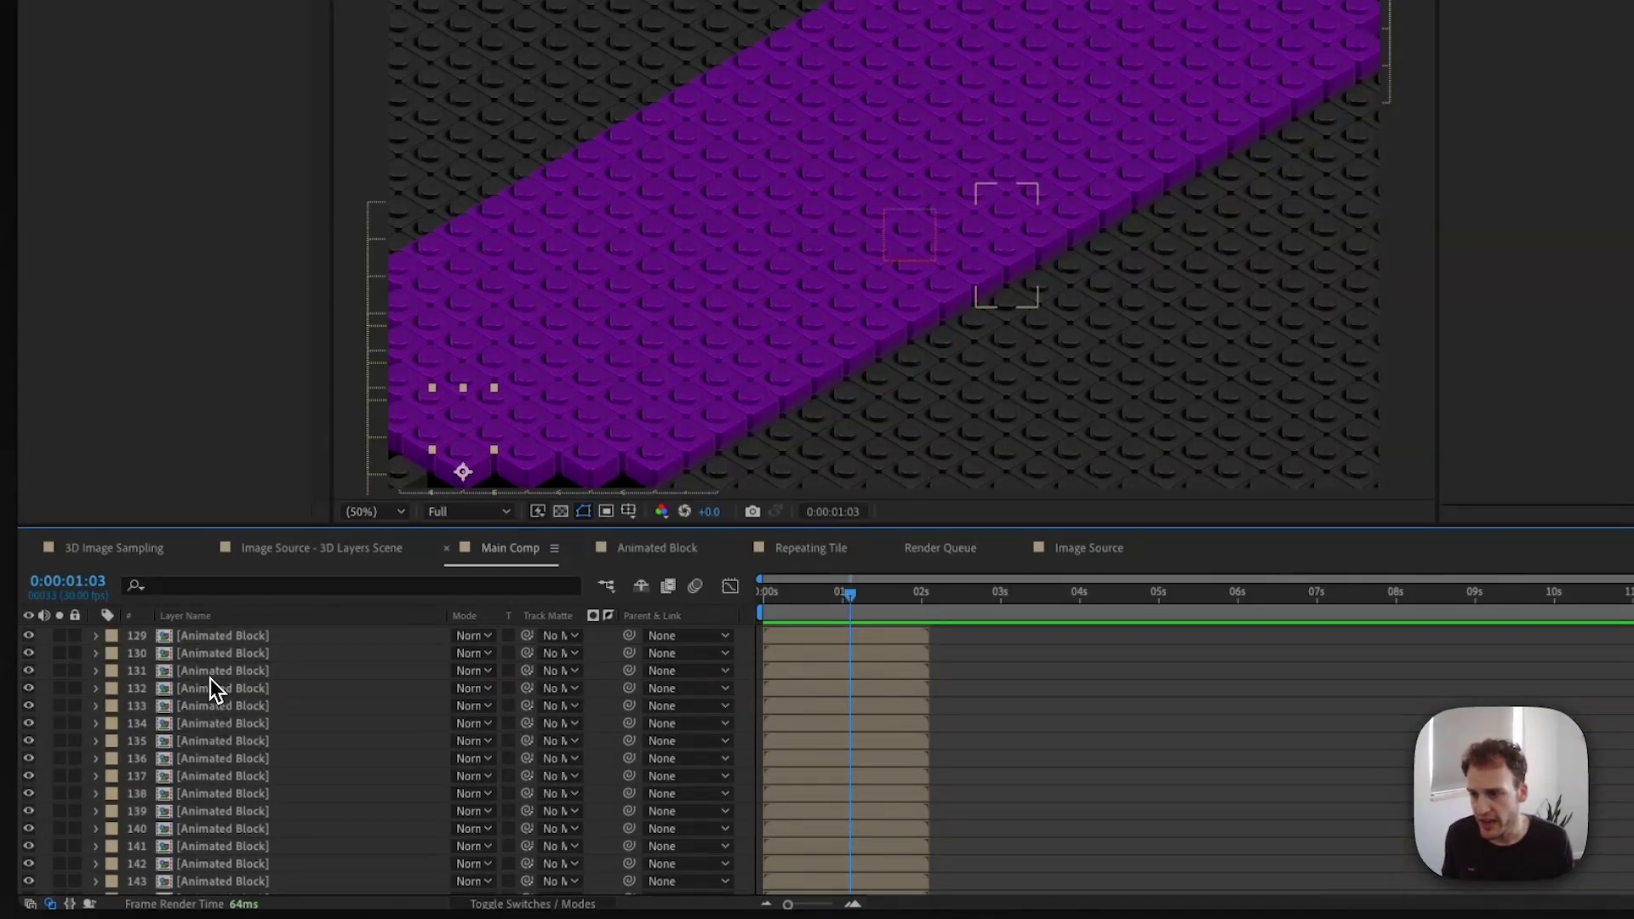
left_click(209, 657, "shift")
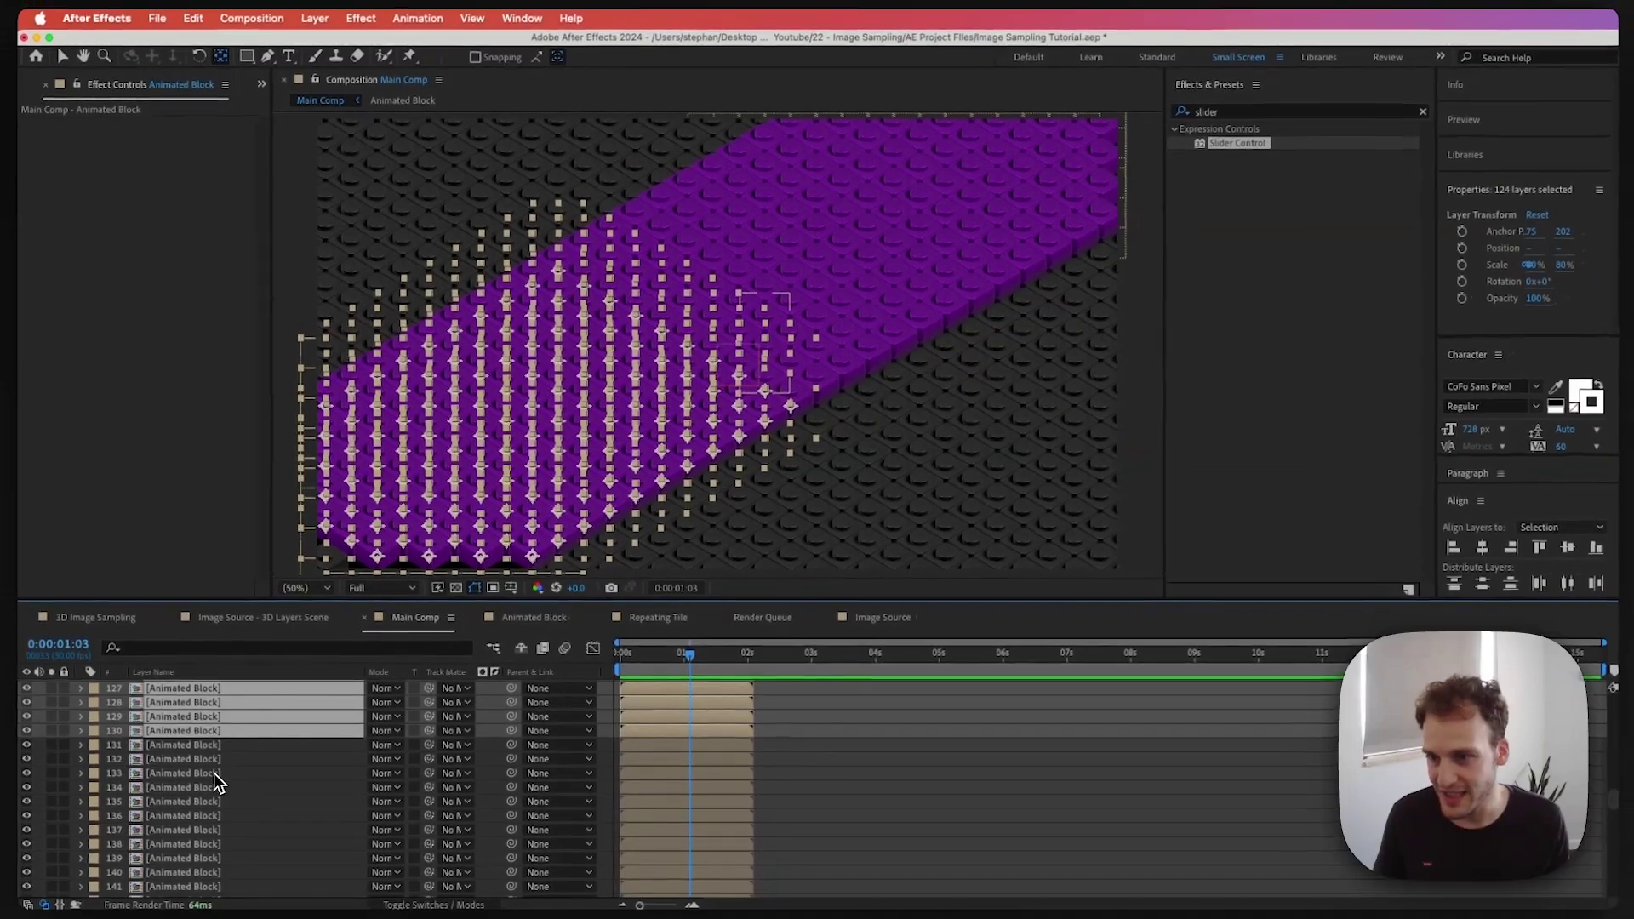
key("super+v")
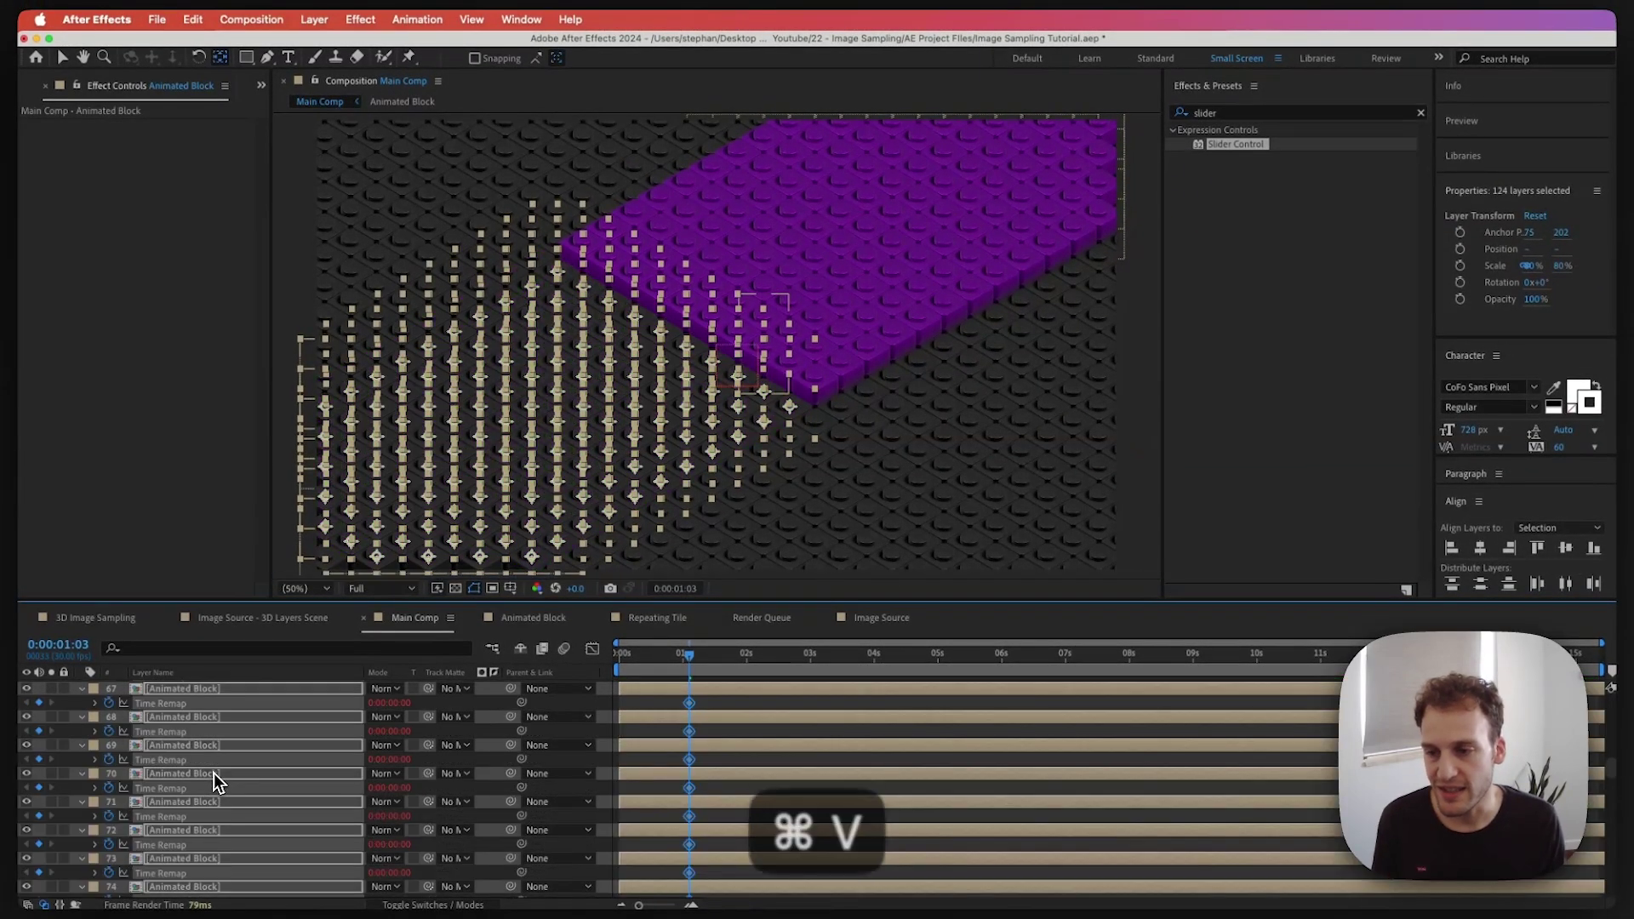
Paste the same Time Remap and expression onto the remaining Animated Block layers, 131 through 259
scroll(213, 774, "down", 20)
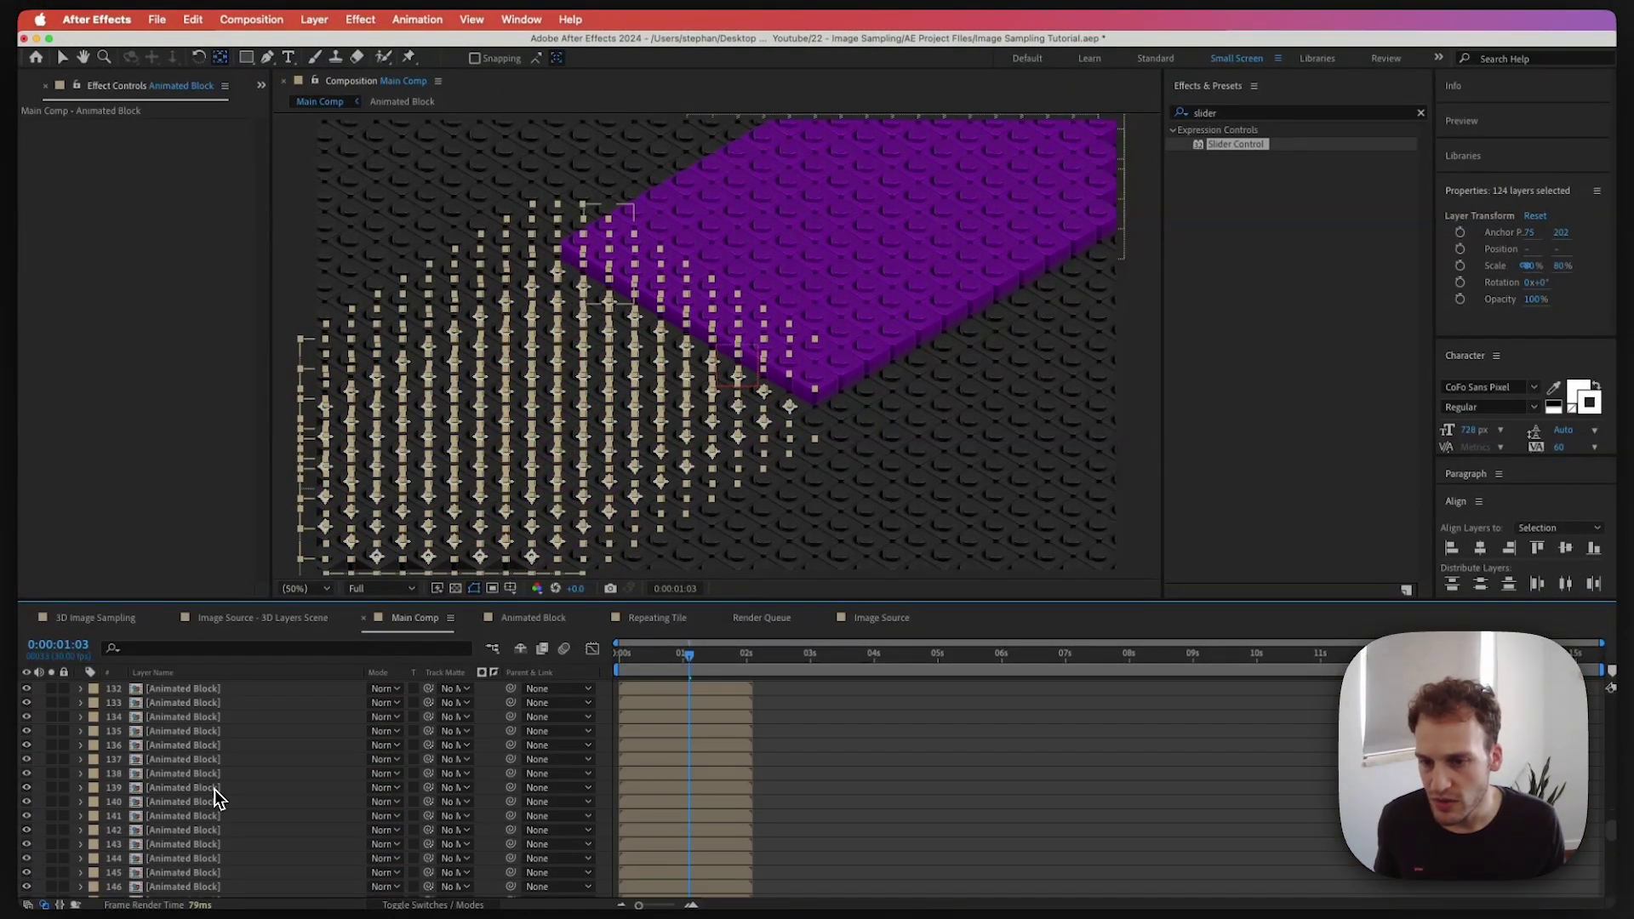
scroll(213, 790, "up", 3)
left_click(182, 748)
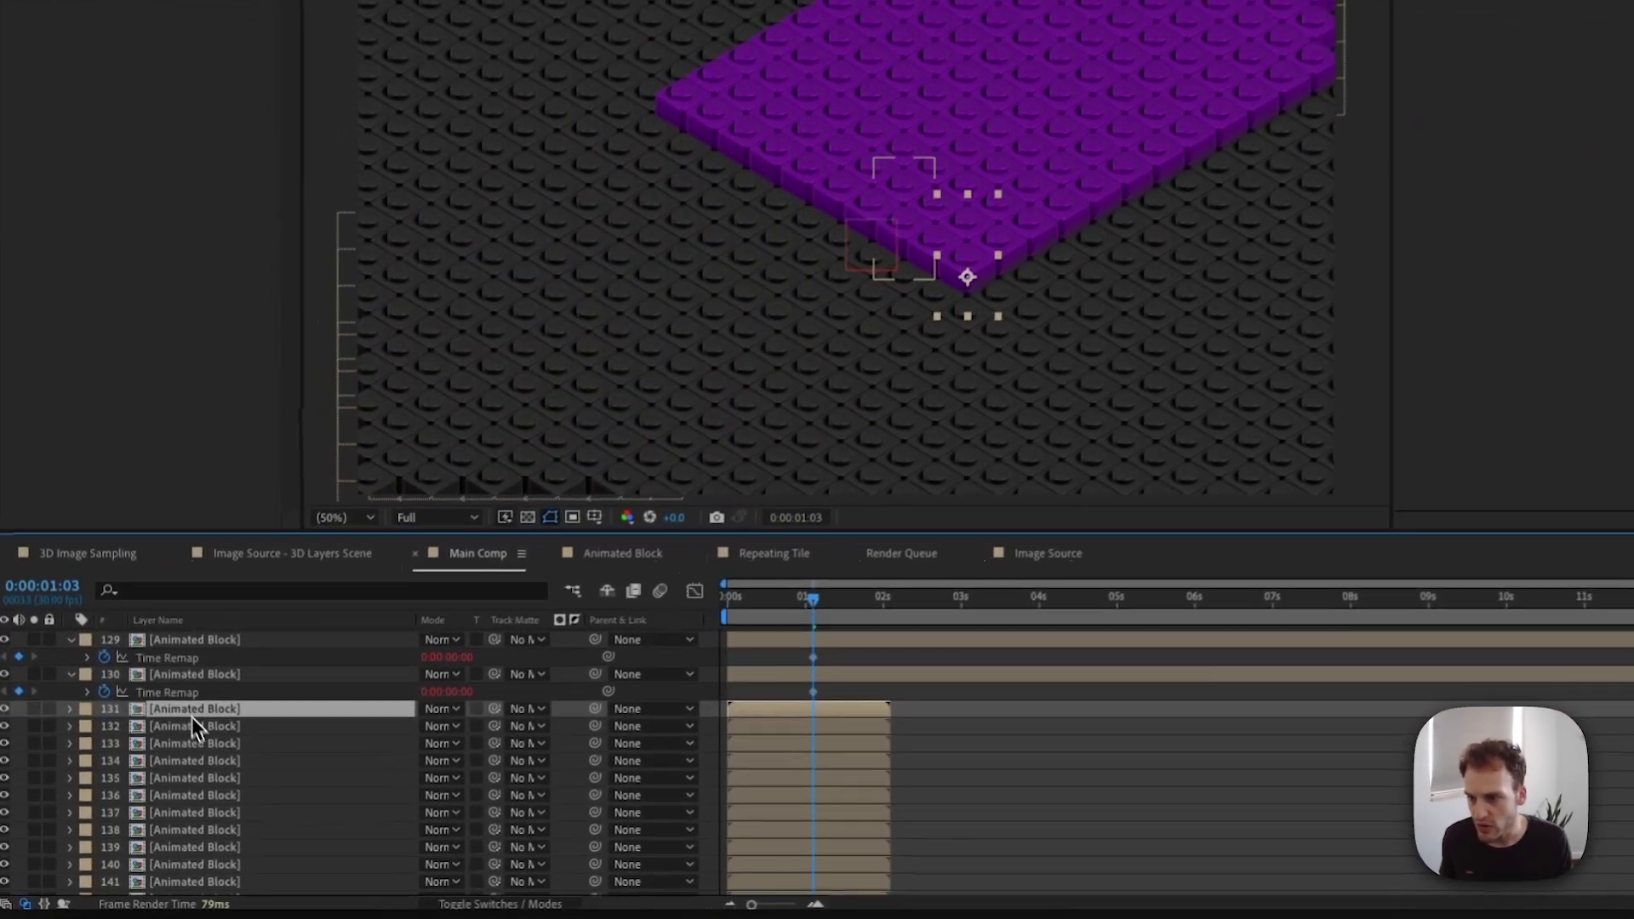
scroll(194, 796, "down", 20)
left_click(201, 853, "shift")
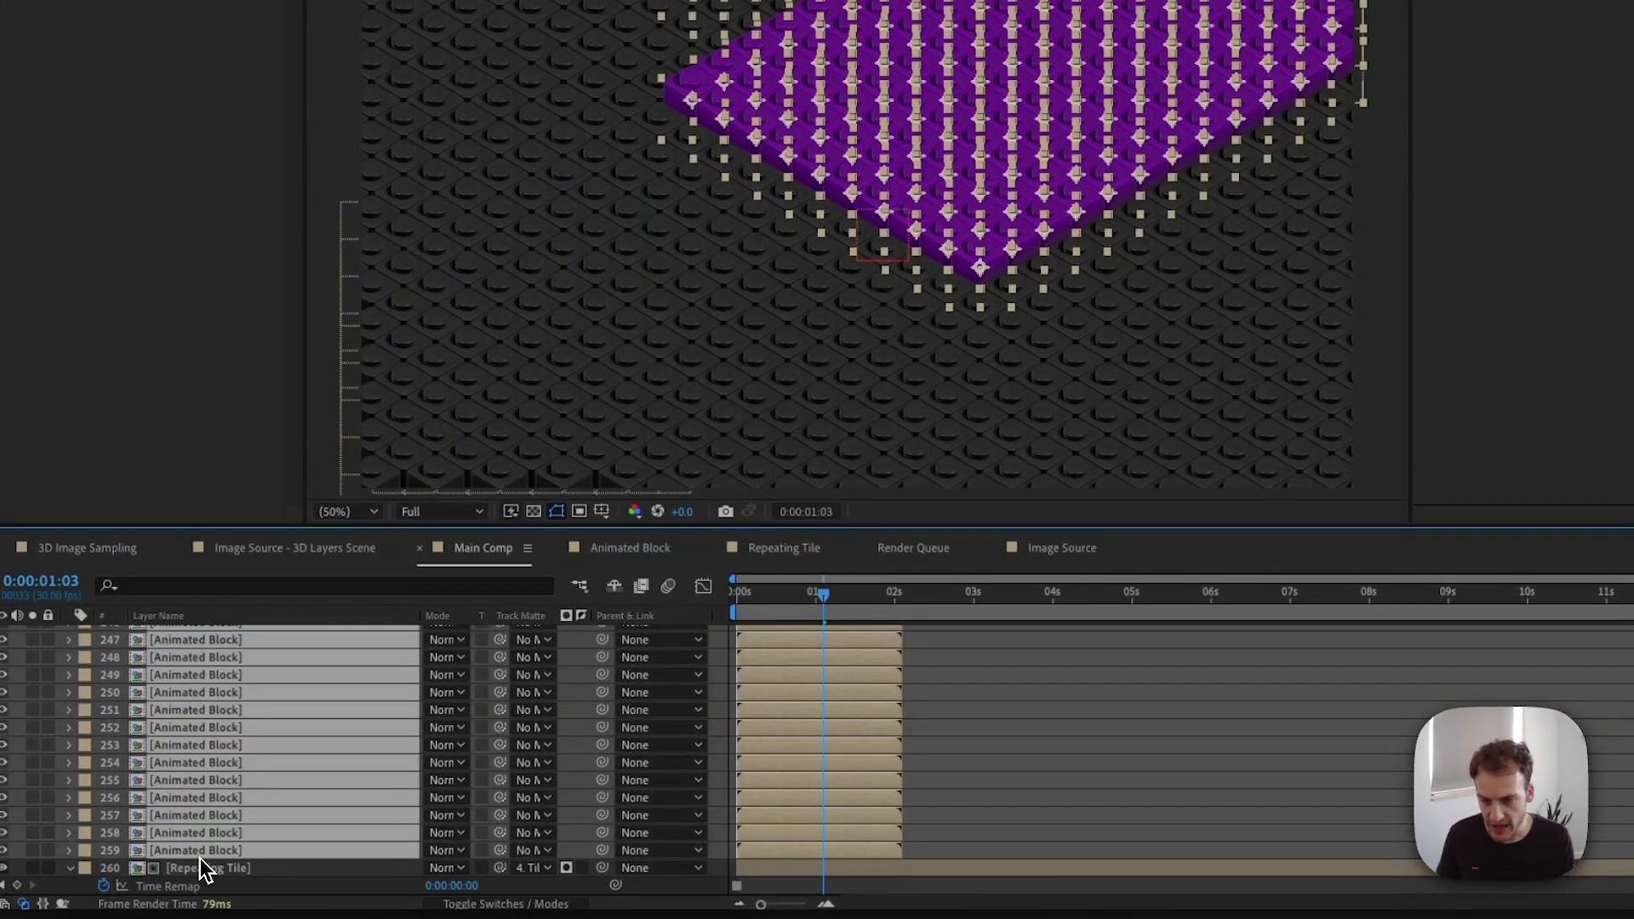
key("super+v")
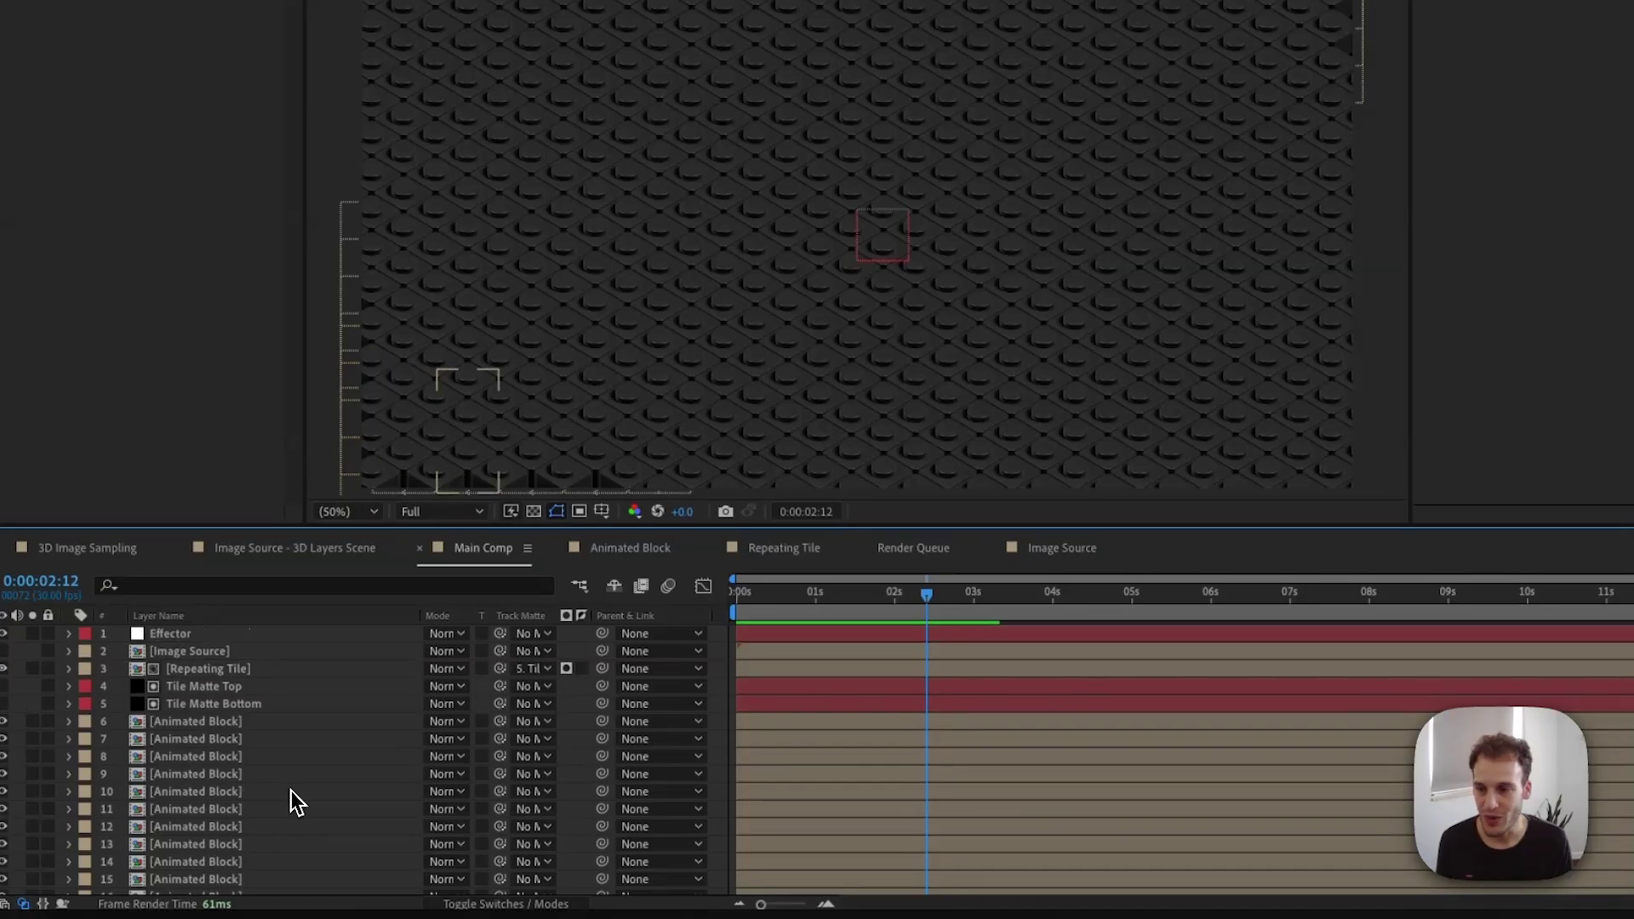
Reveal the first Animated Block's Time Remap and scrub the timeline from the start to 0:00:01:29 to check the blocks
left_click(170, 634)
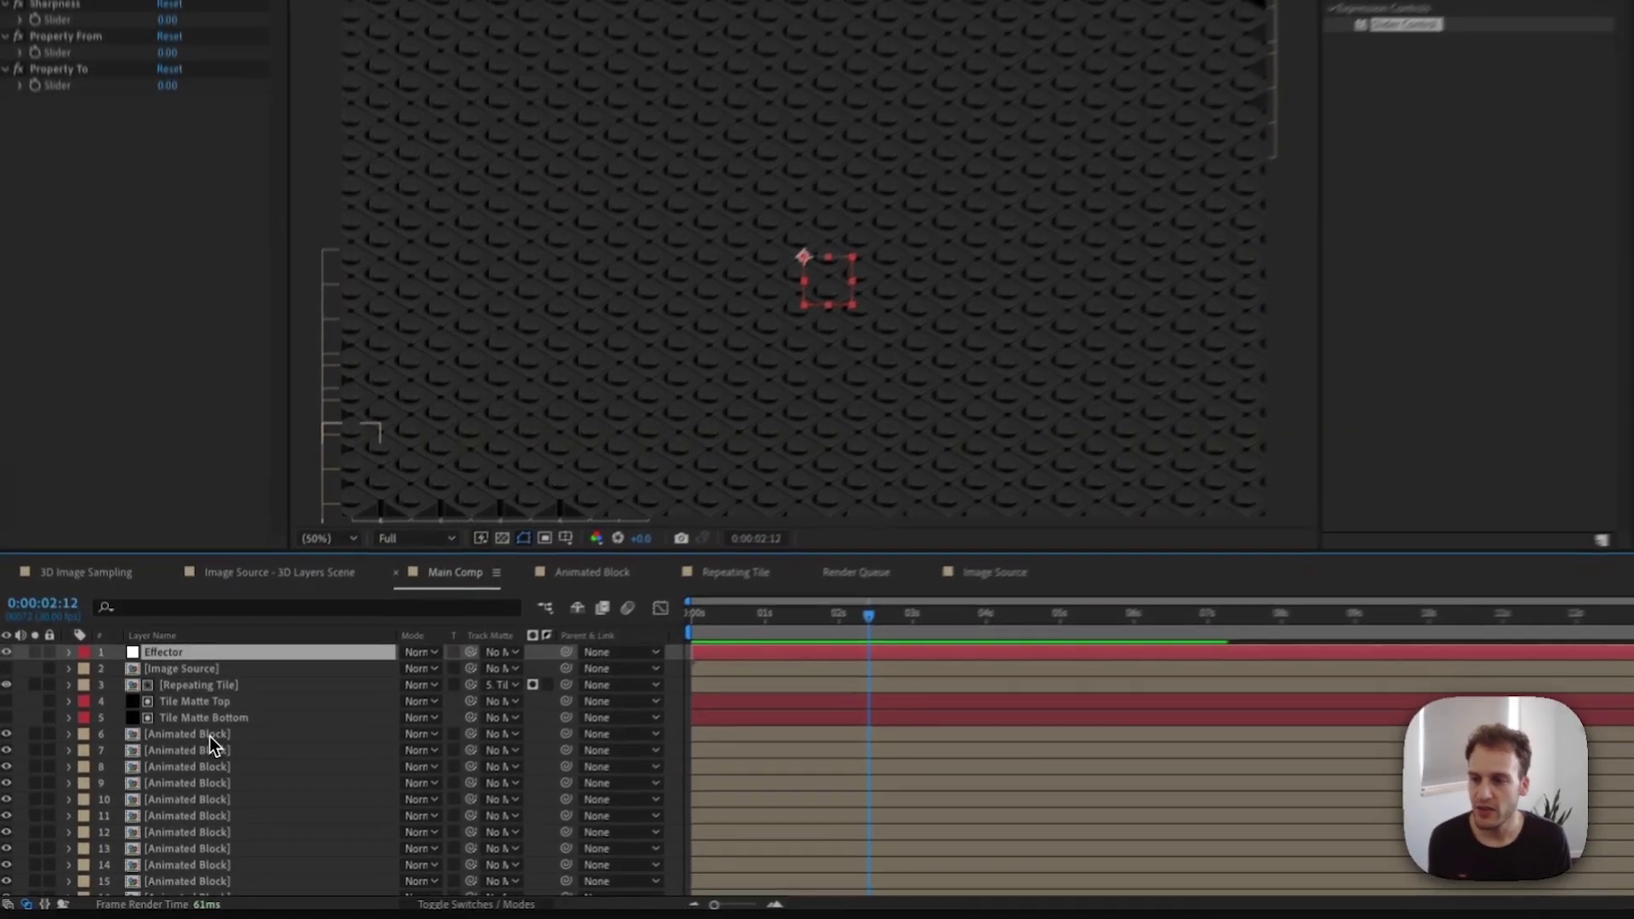
left_click(205, 759)
key("u")
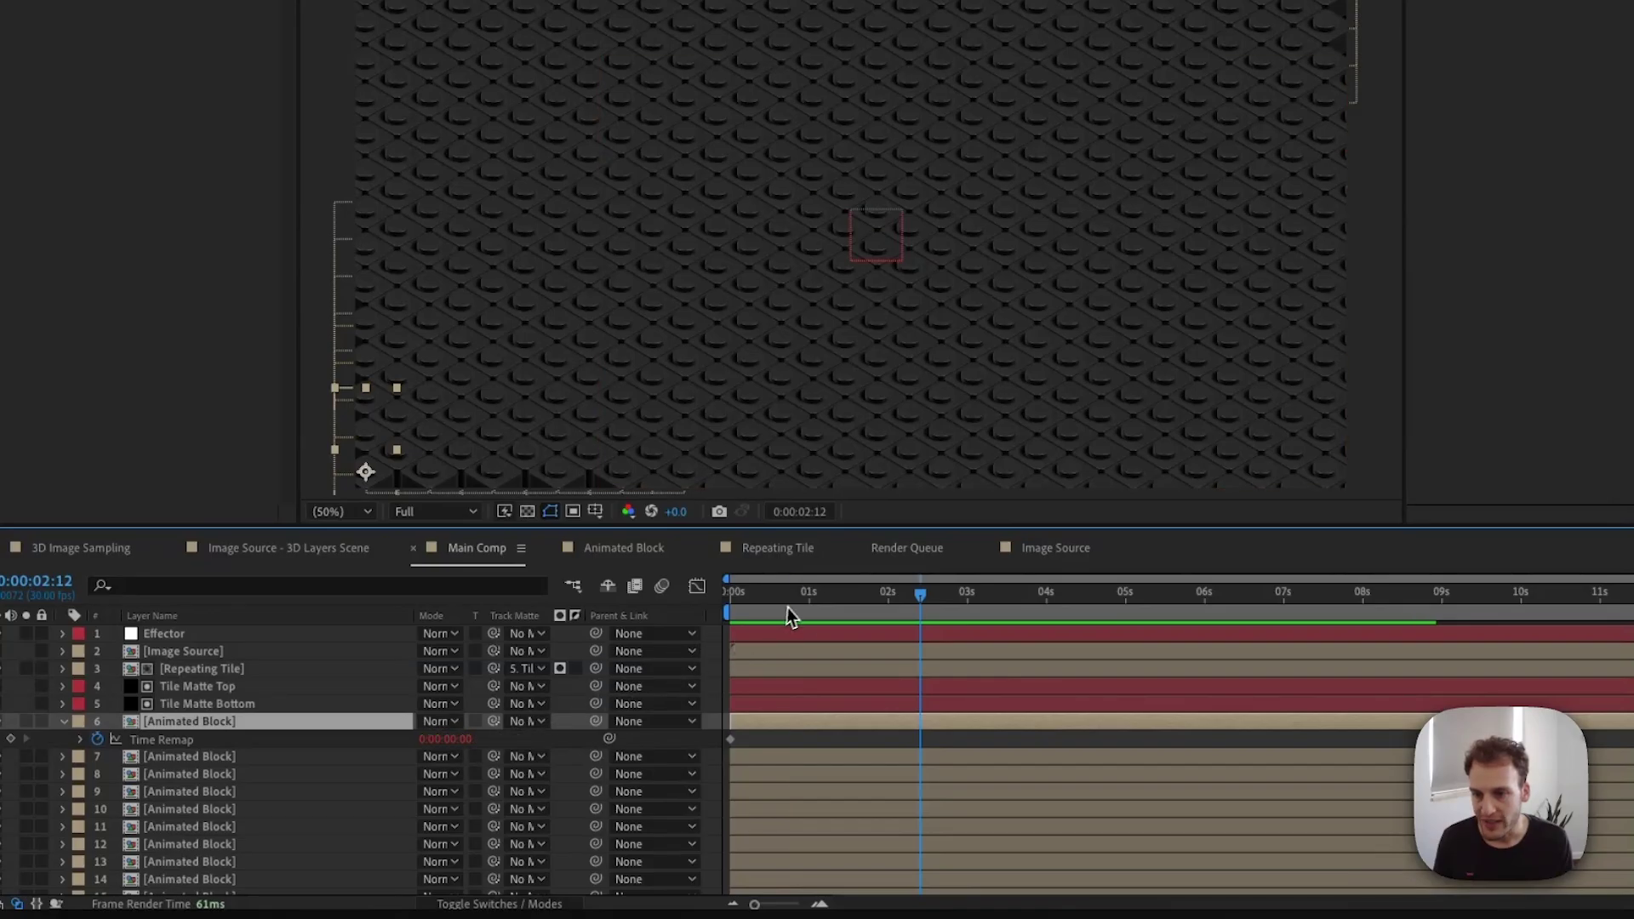
left_click_drag(784, 603, 705, 604)
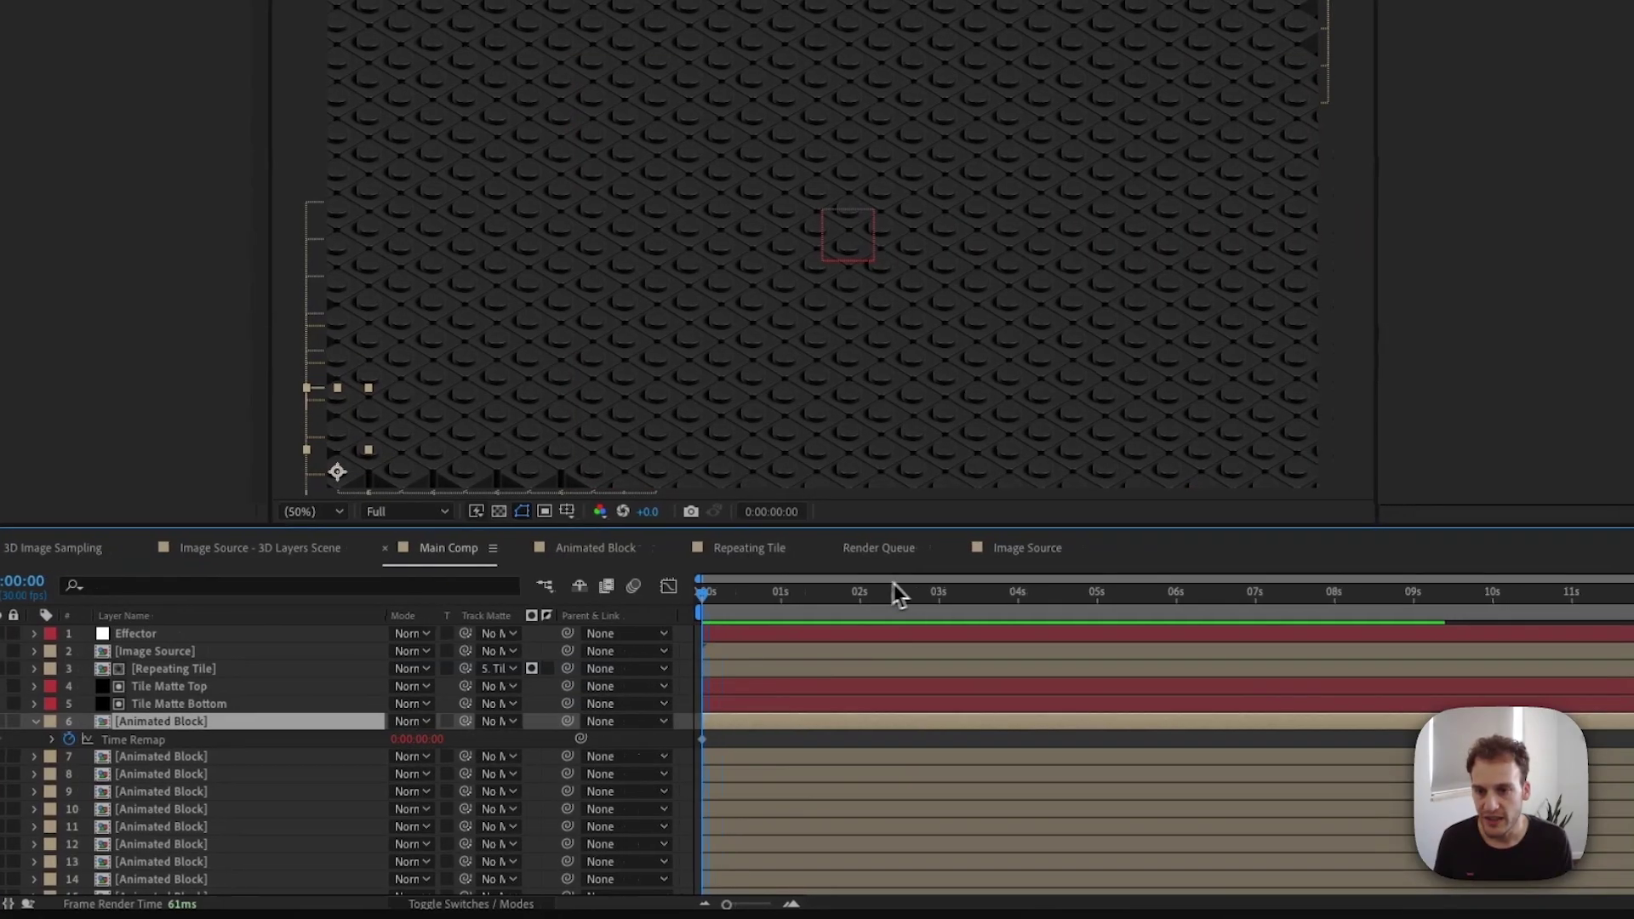
left_click_drag(927, 591, 888, 599)
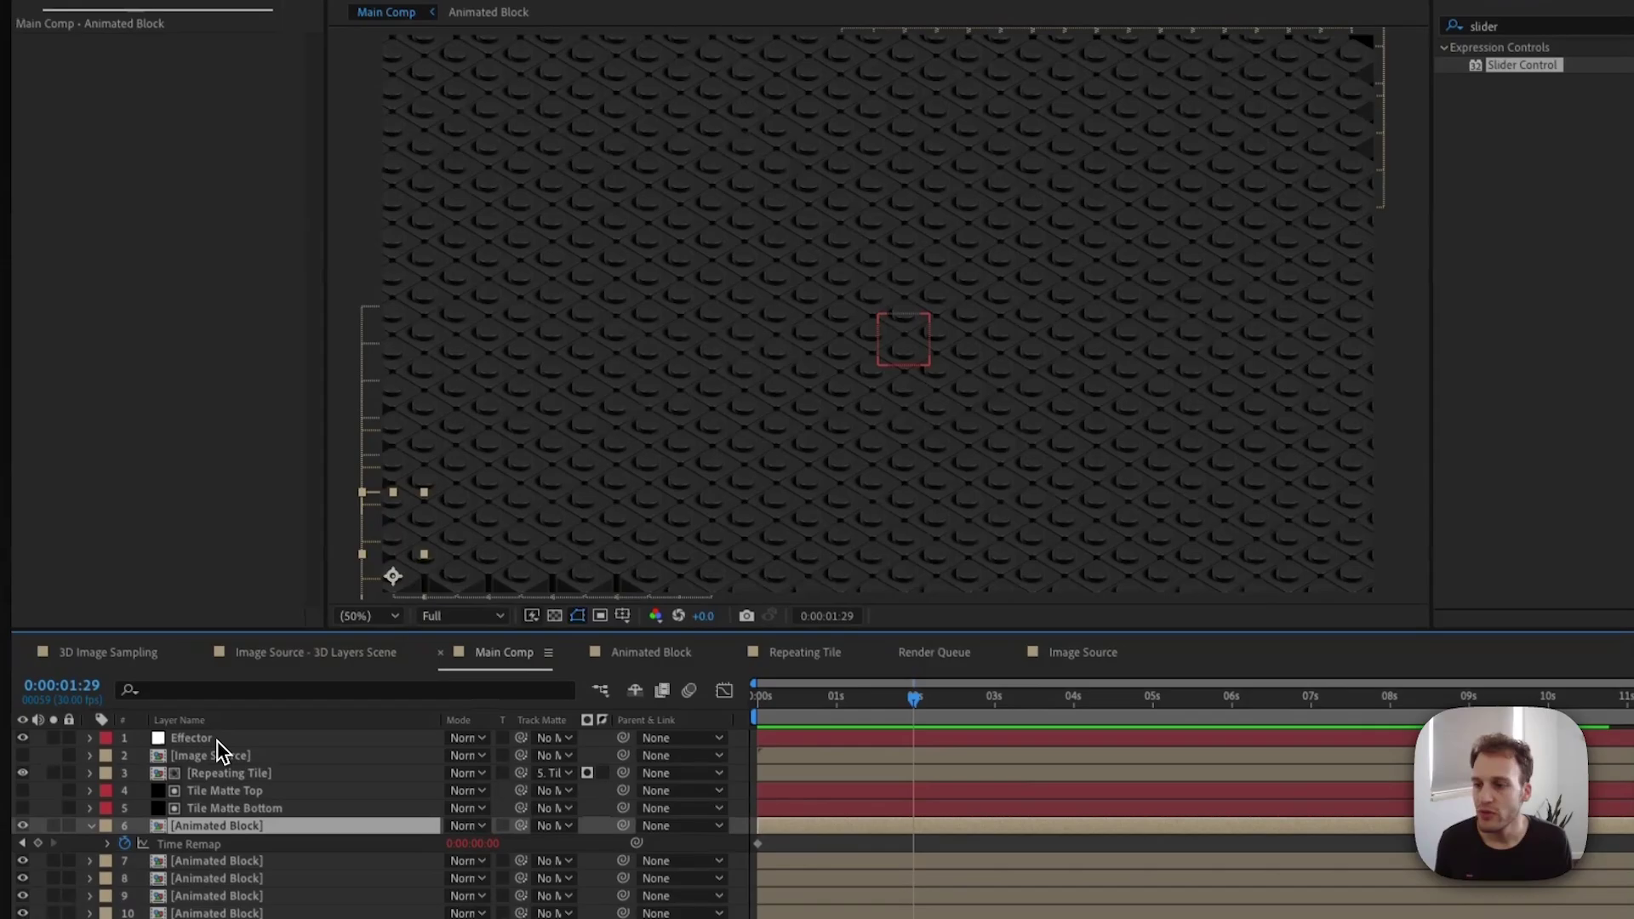
Set the Effector layer's Property To slider to 2, keeping Property From at 0
left_click(218, 743)
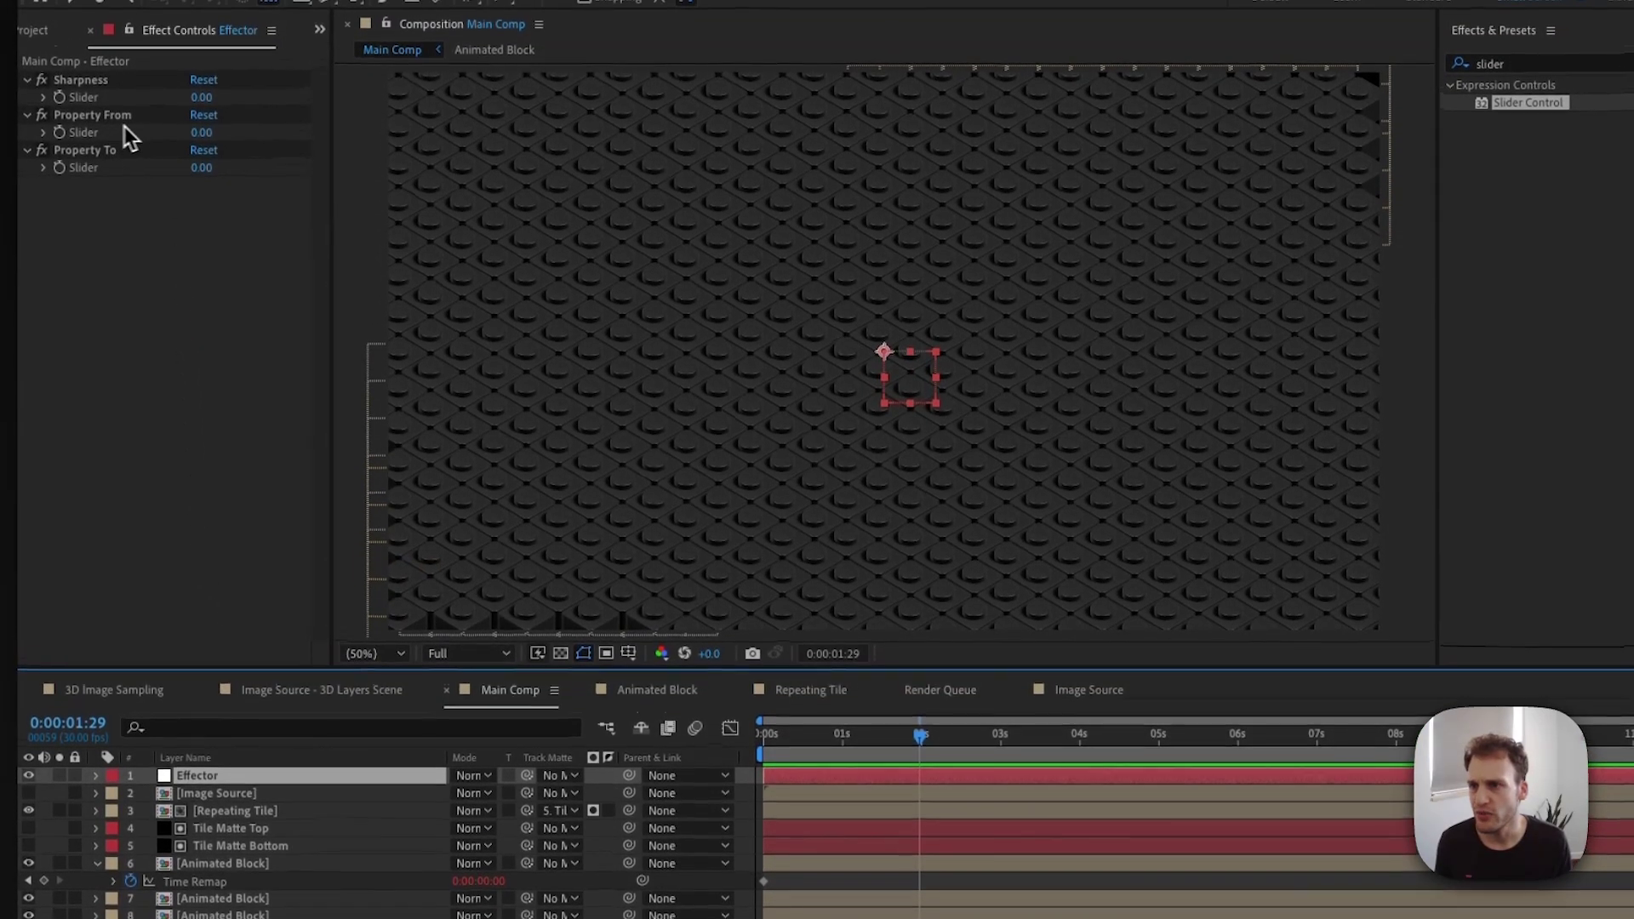
left_click(203, 120)
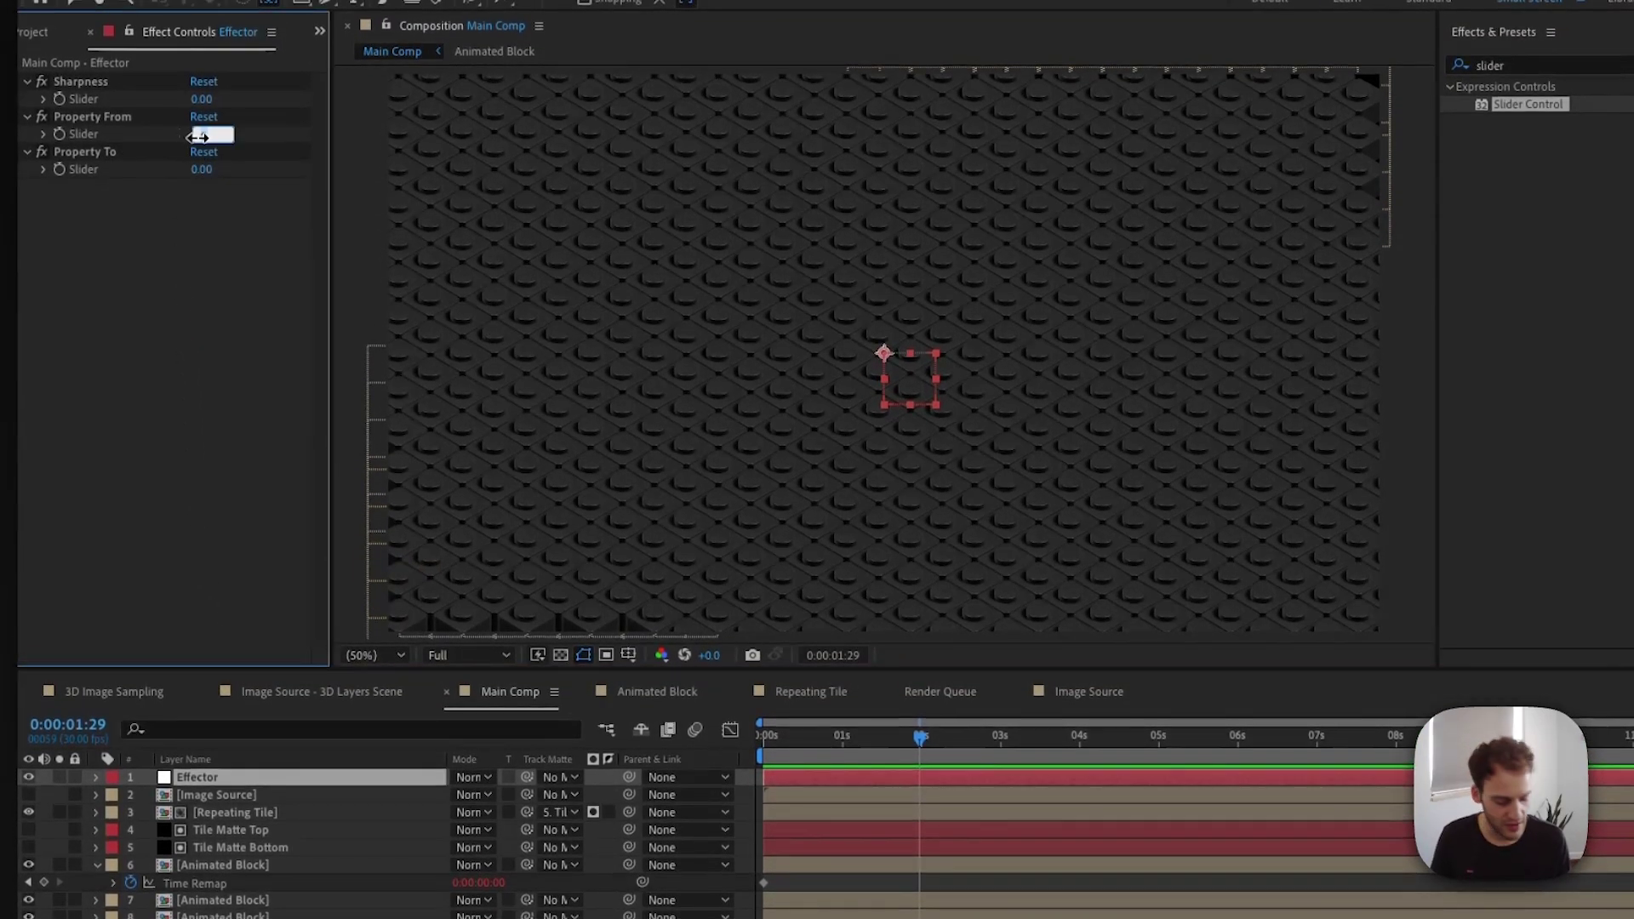
left_click(213, 200)
left_click(202, 169)
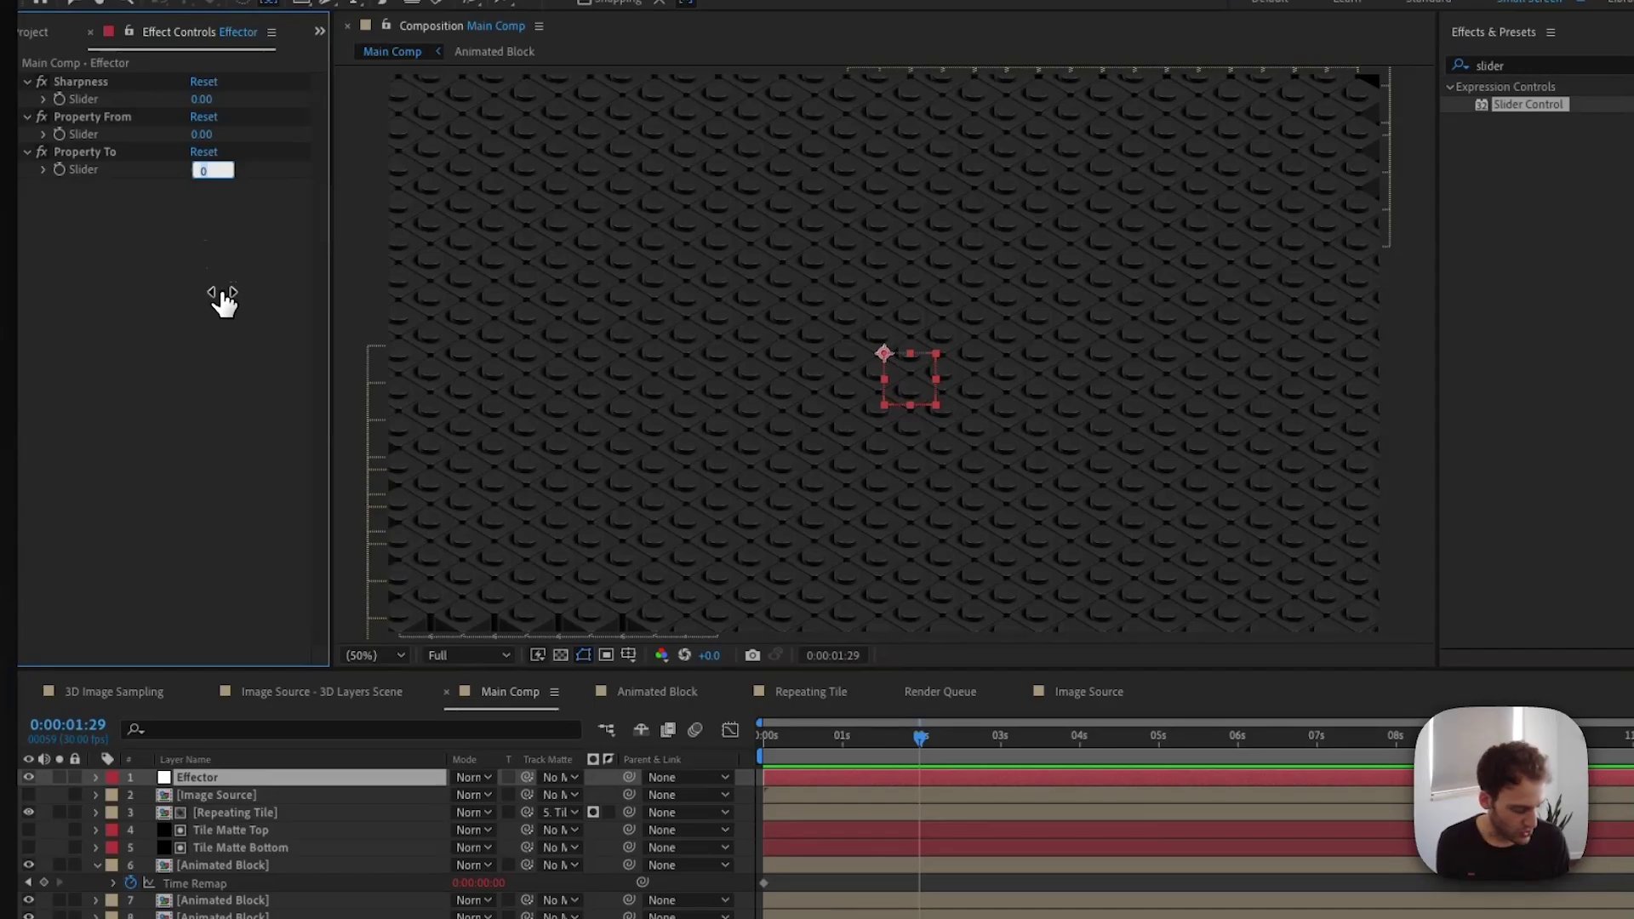
type("2")
key("Return")
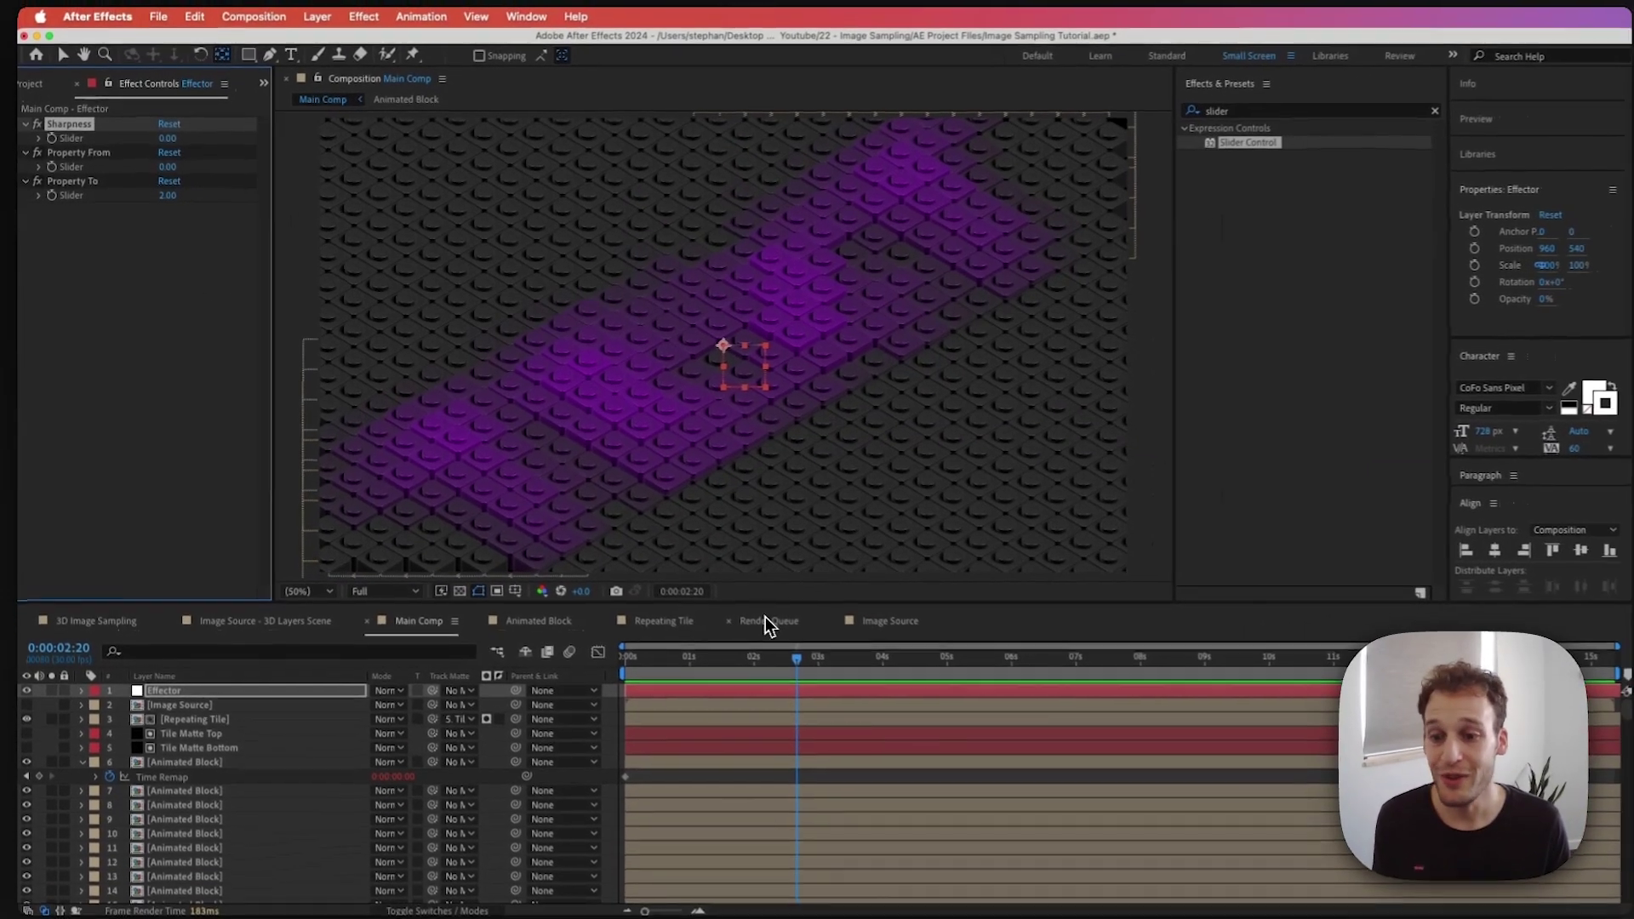
Try the Effector's Sharpness slider at 50 and return it to 0 to compare the sampling detail
left_click_drag(770, 275, 688, 306)
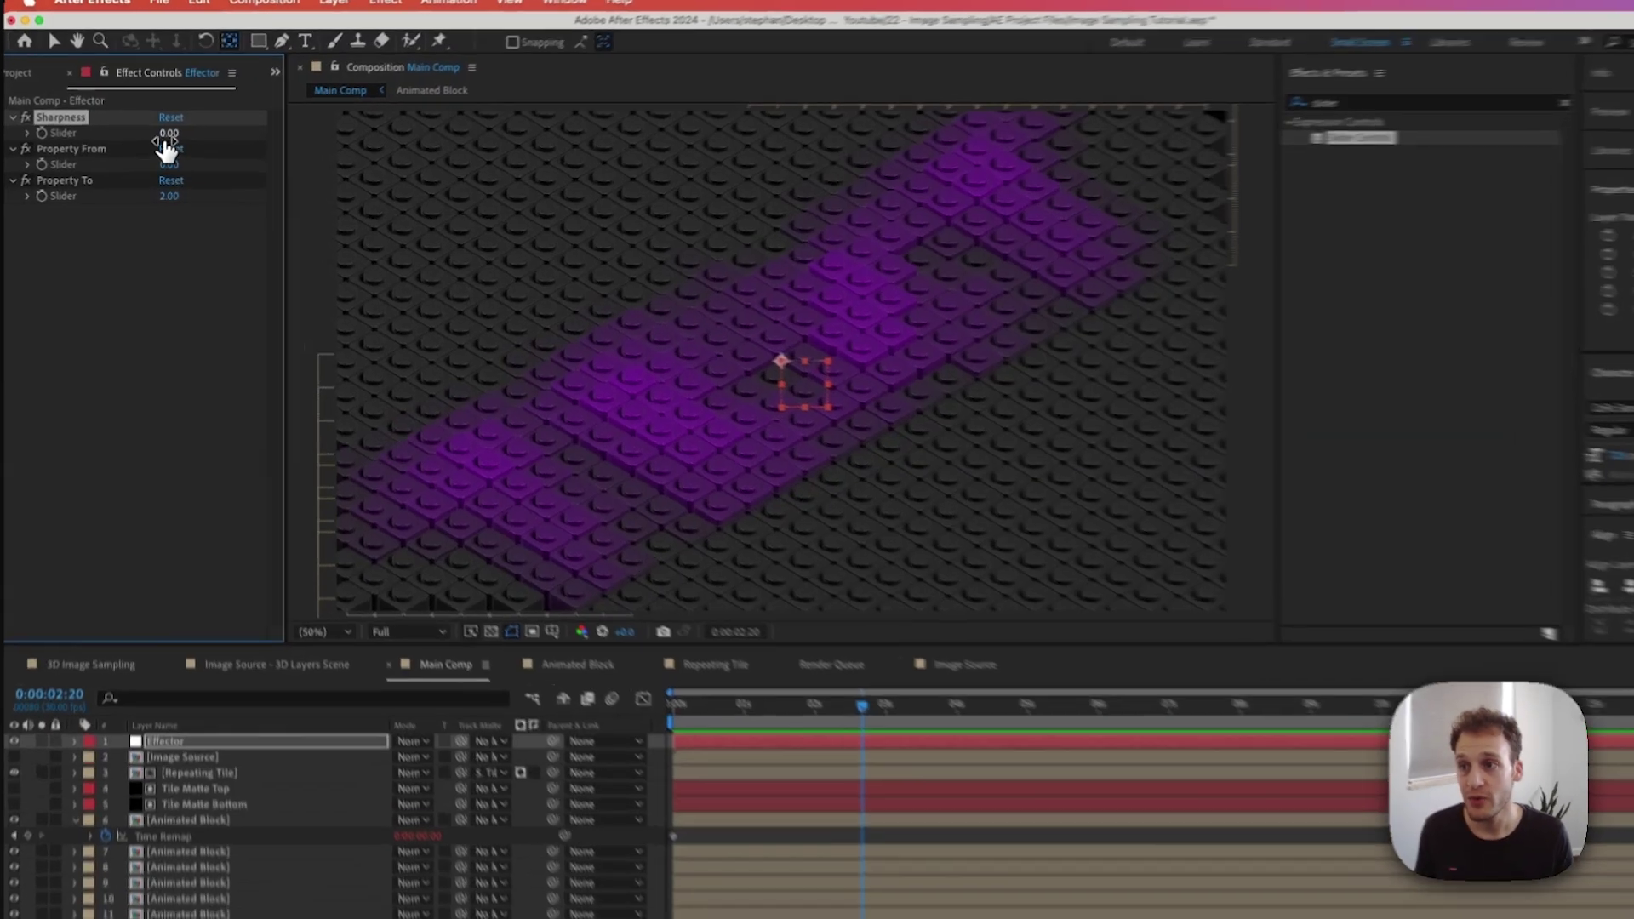
left_click_drag(161, 141, 185, 129)
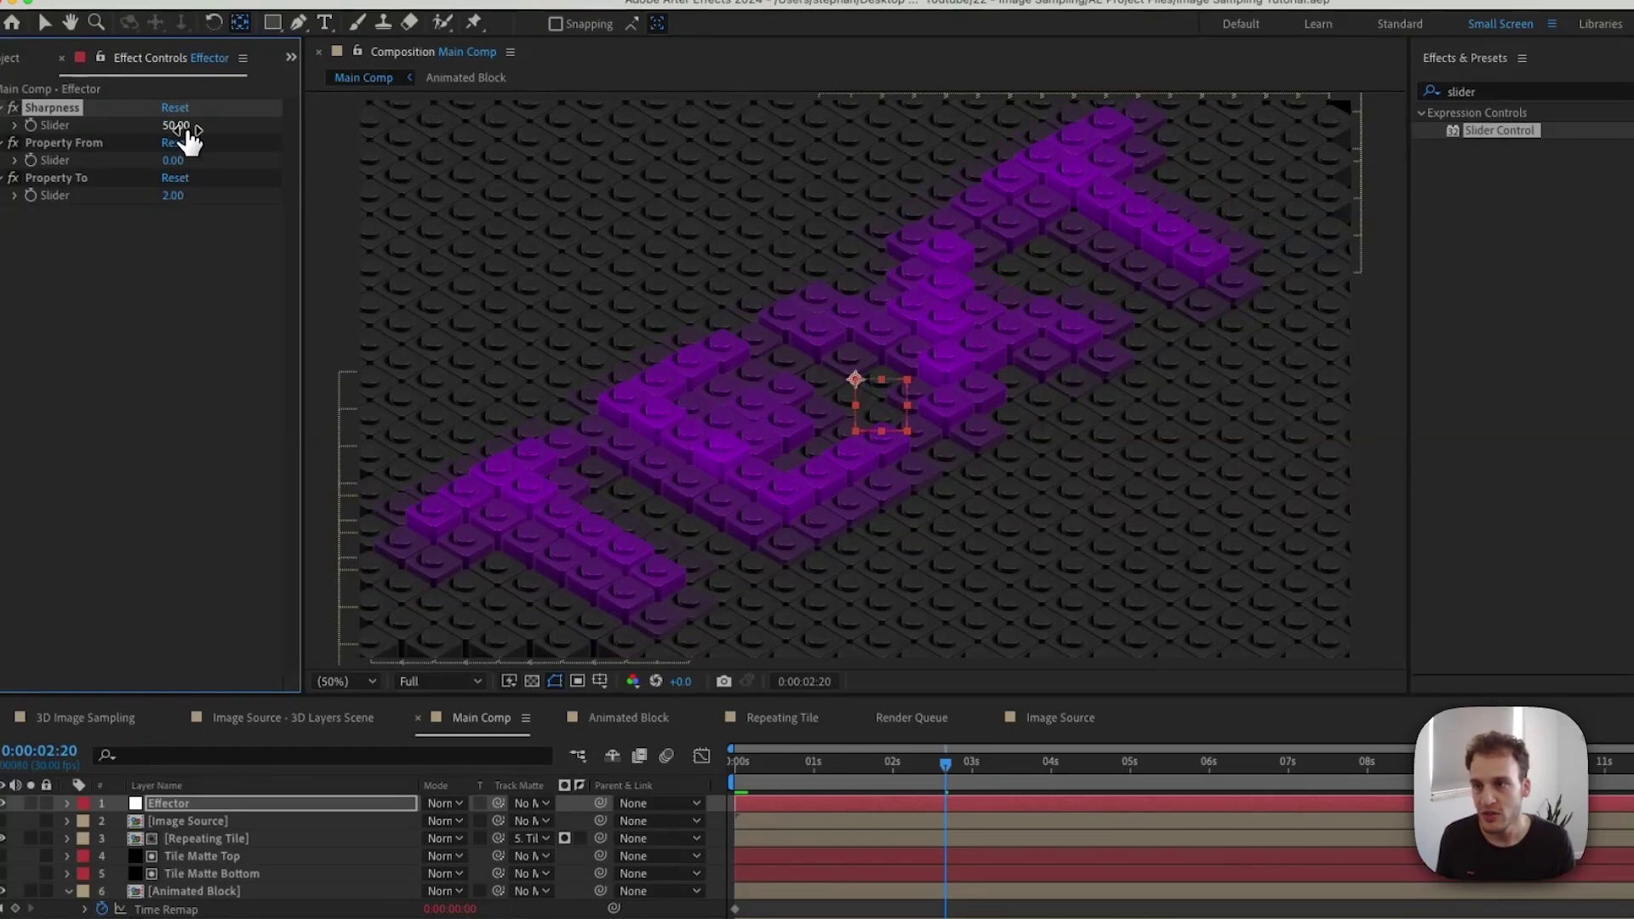
left_click(180, 127)
type("0")
key("Return")
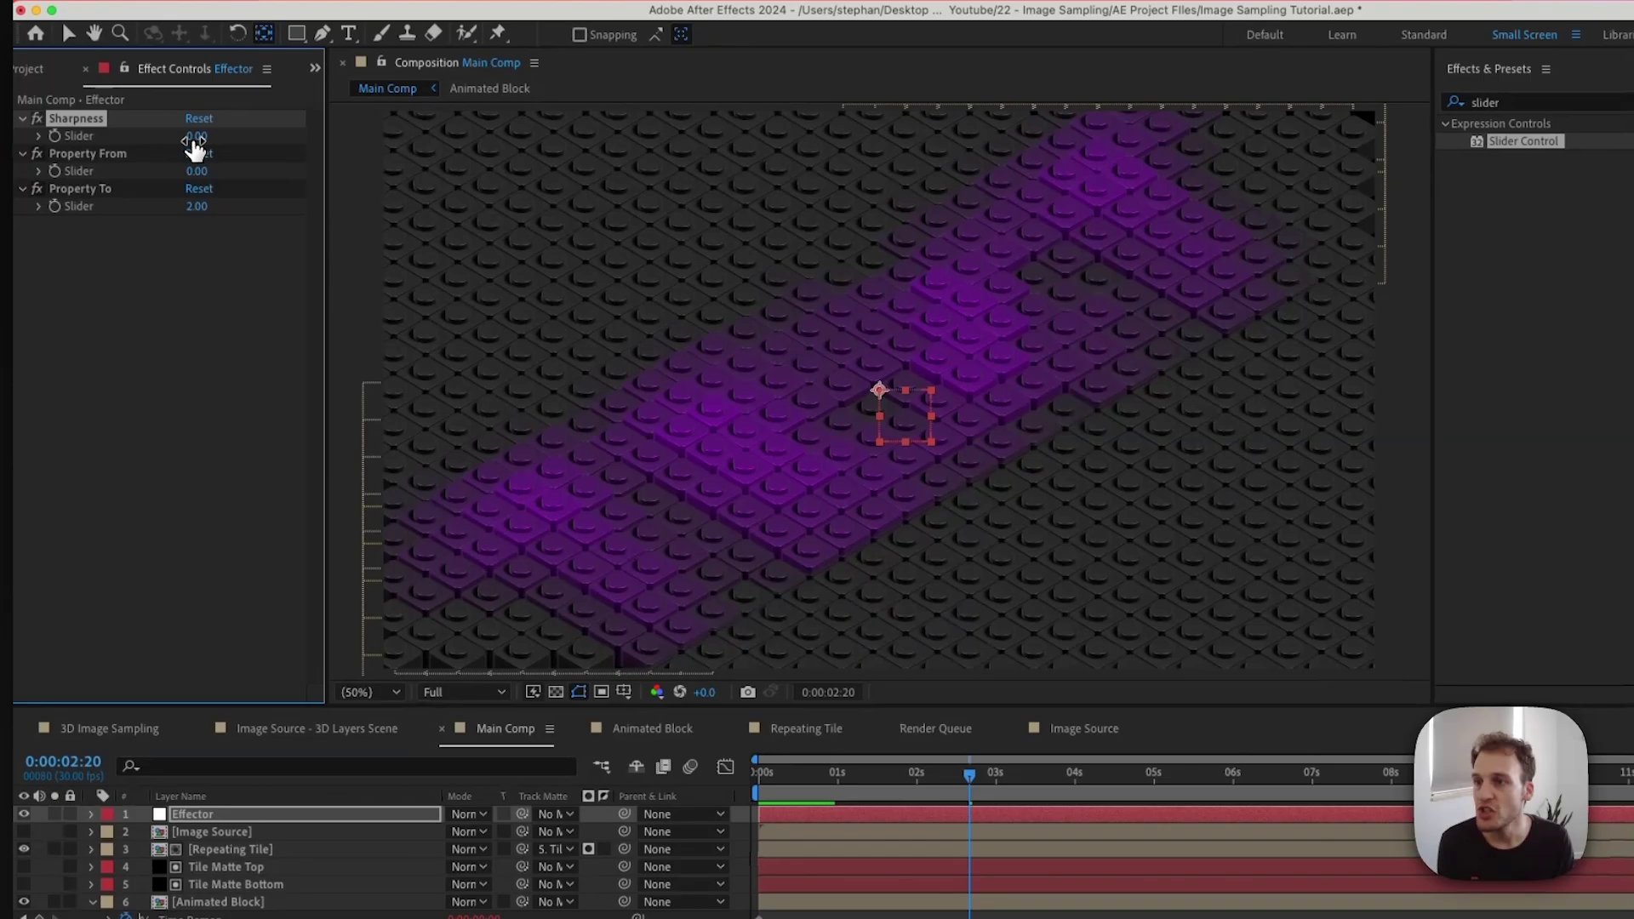
Set the Effector layer's Sharpness slider to 100
left_click(172, 126)
type("1")
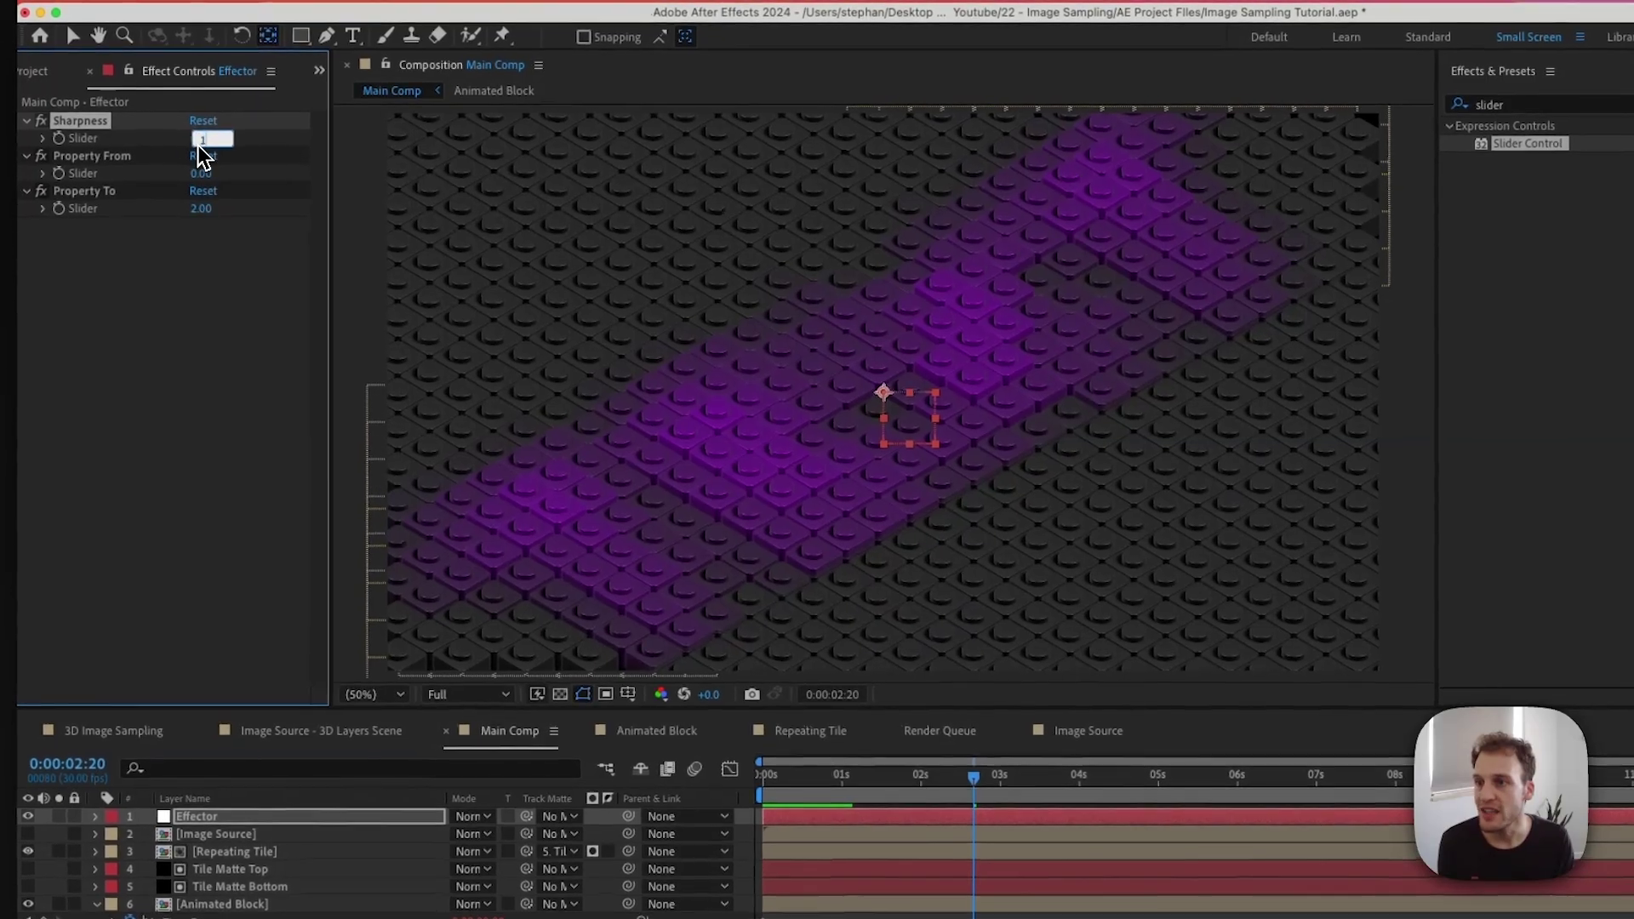
type("00")
key("Return")
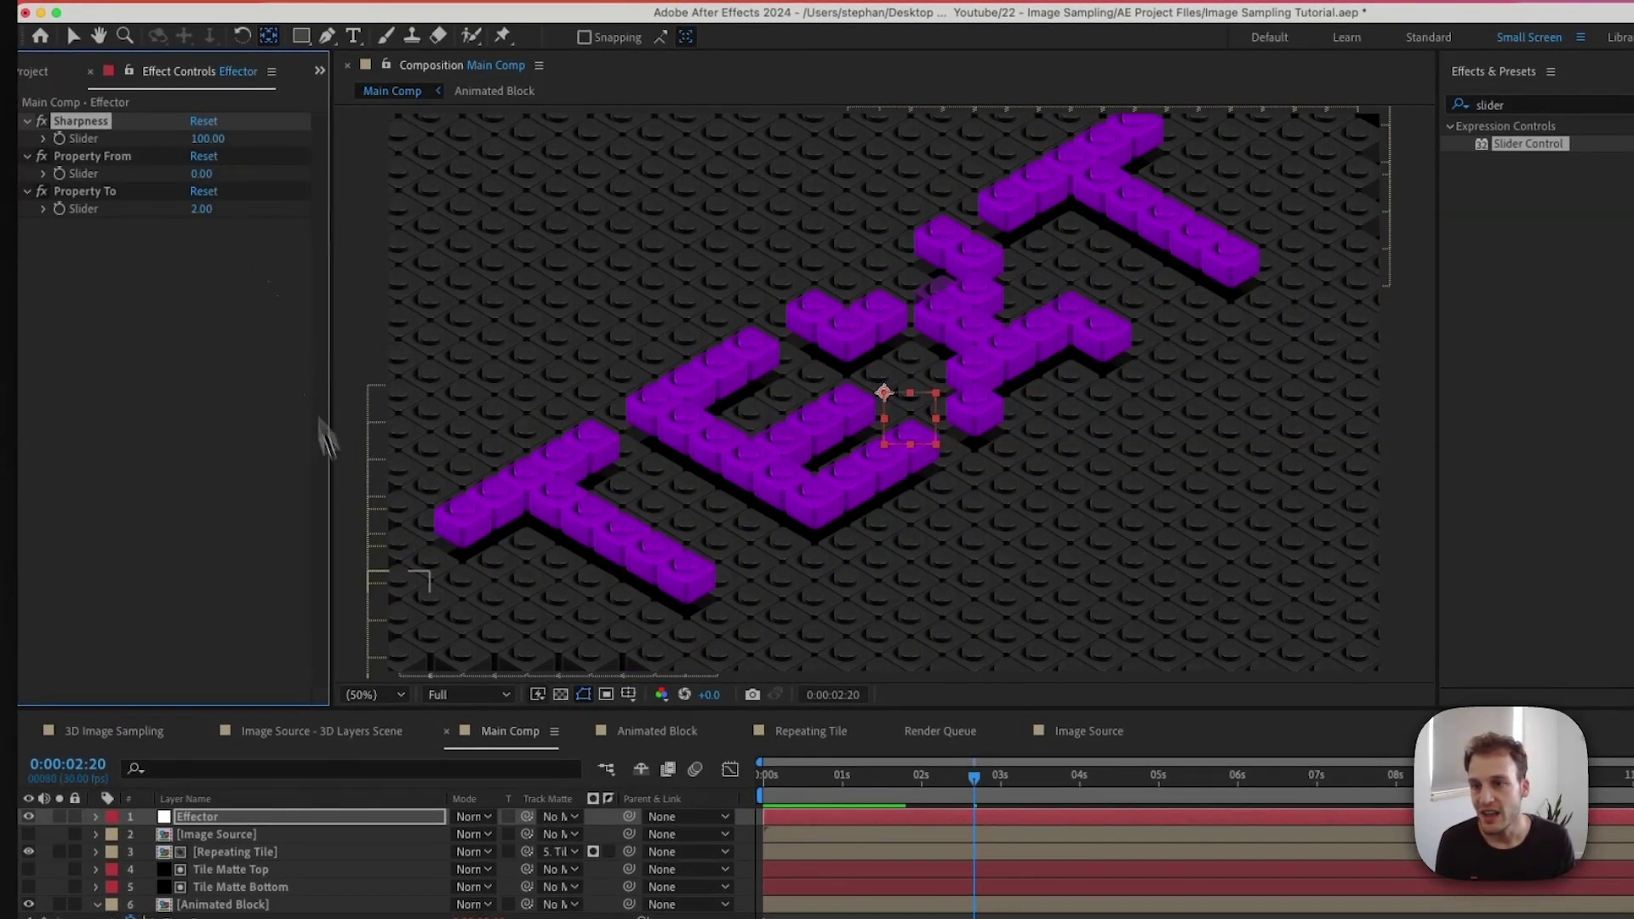
Switch to the Selection tool and open a second composition viewer alongside the existing locked Main Comp viewer
left_click(73, 37)
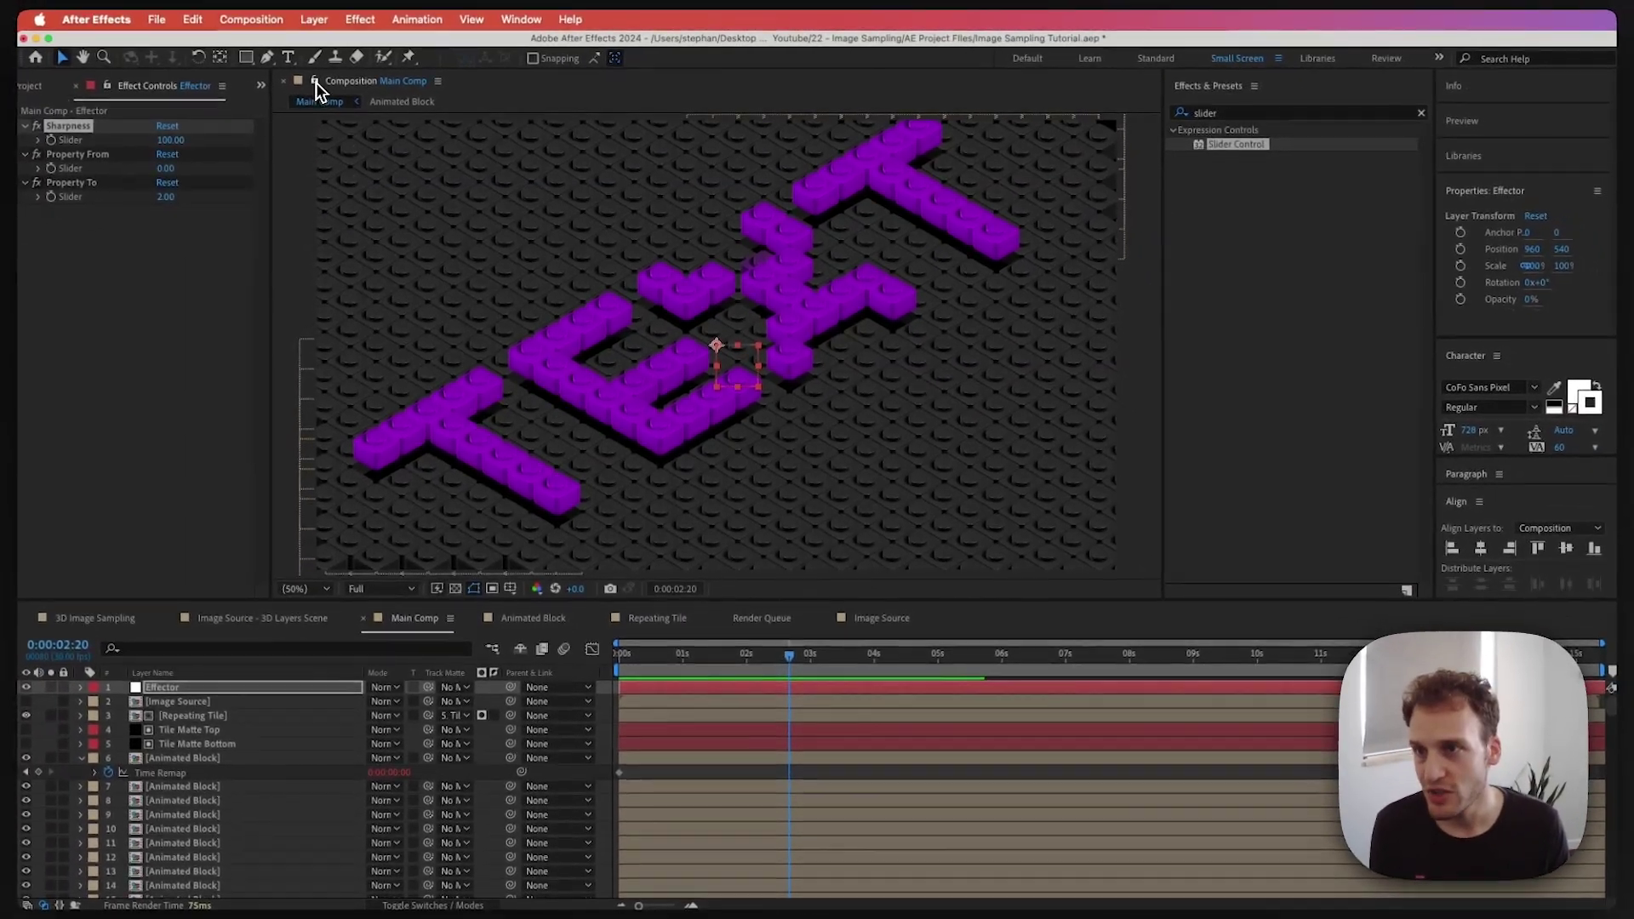
left_click(220, 88)
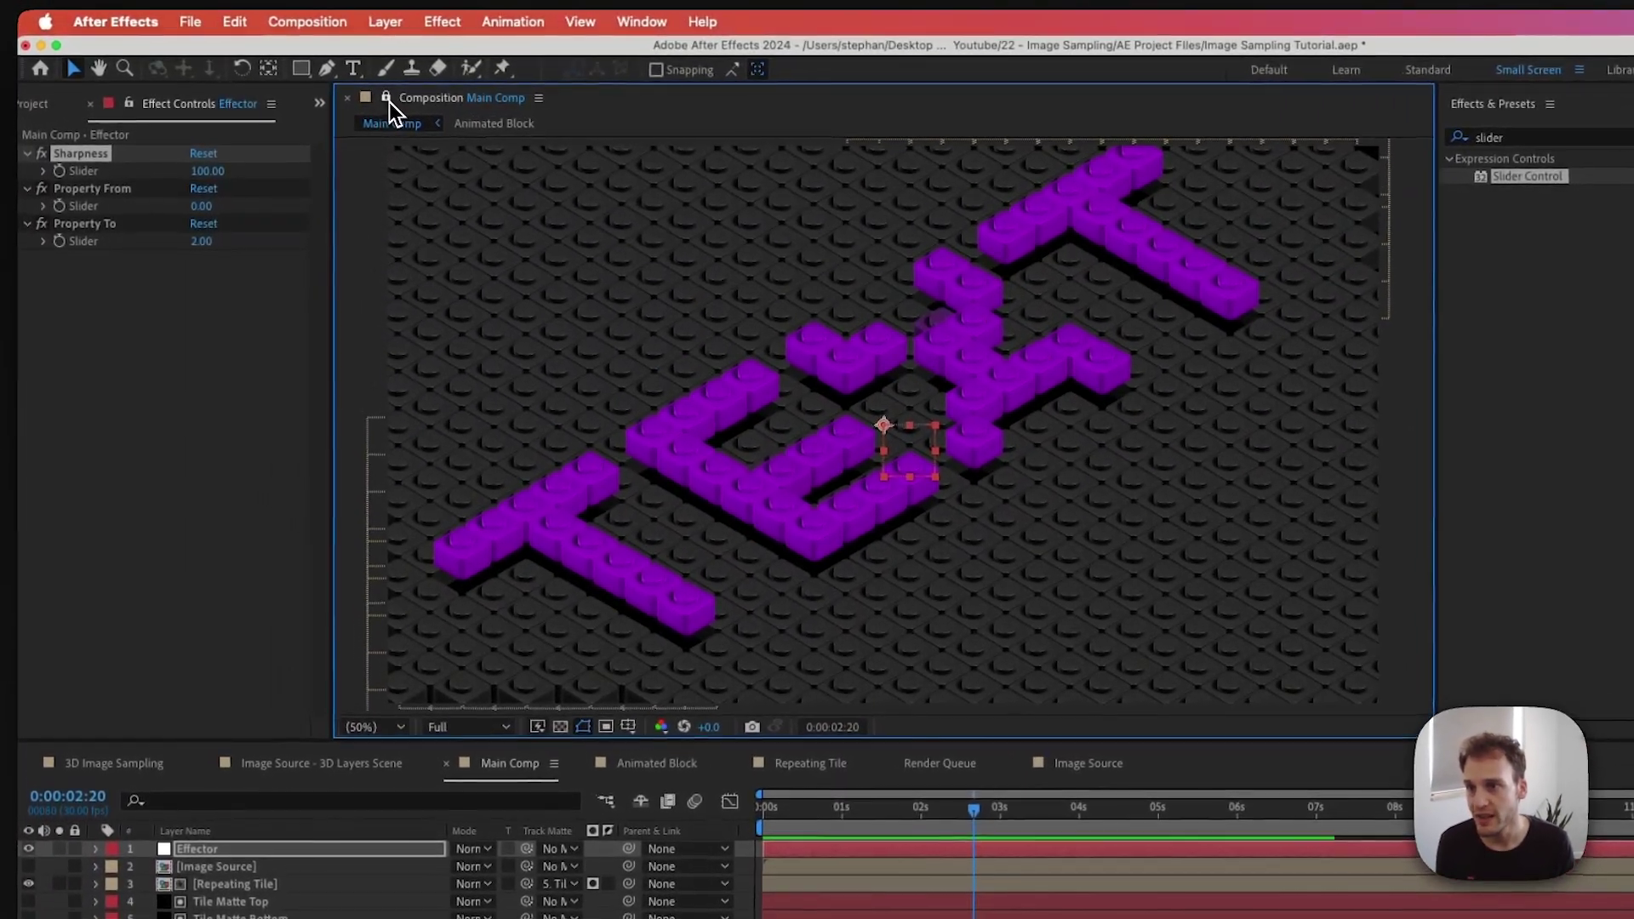
left_click(514, 99)
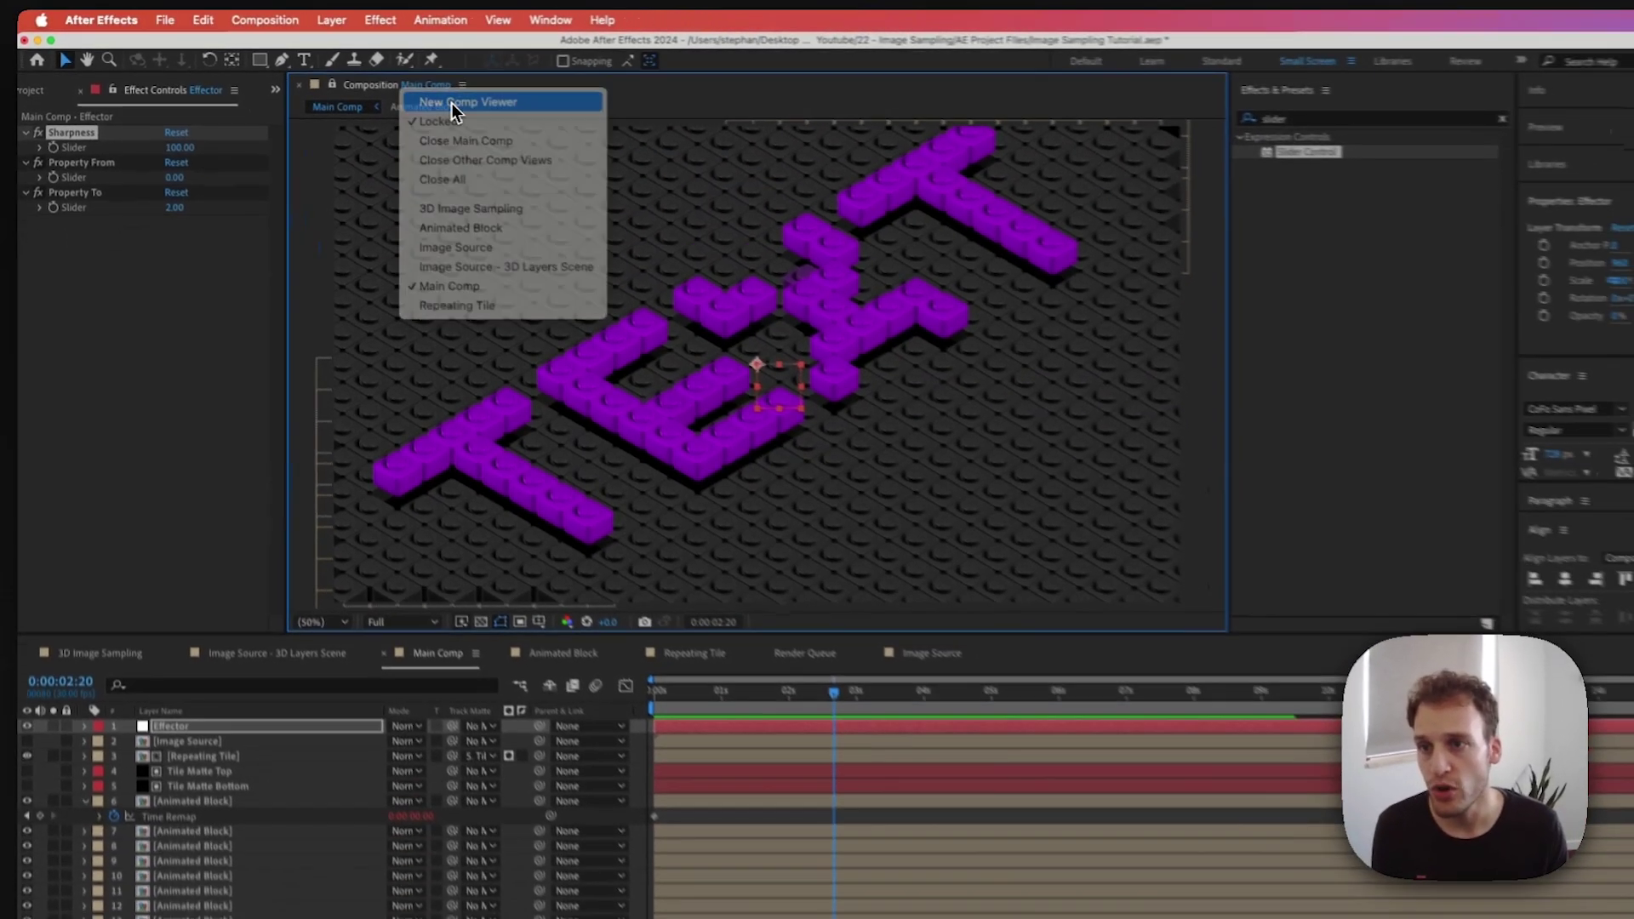
left_click(526, 117)
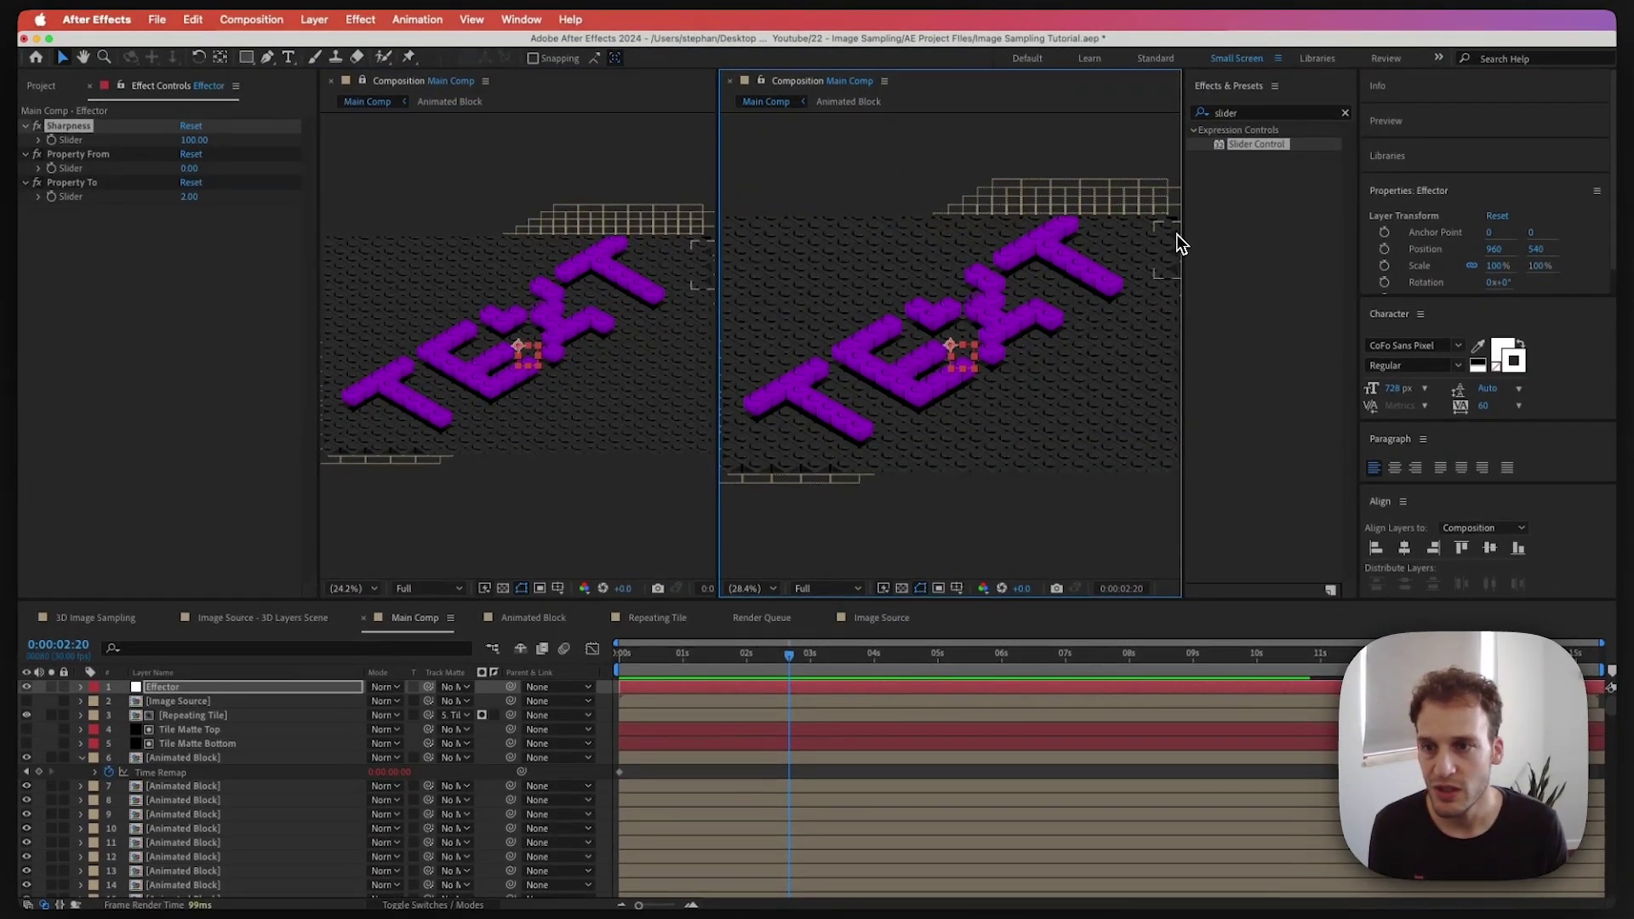
scroll(508, 306, "up", 1)
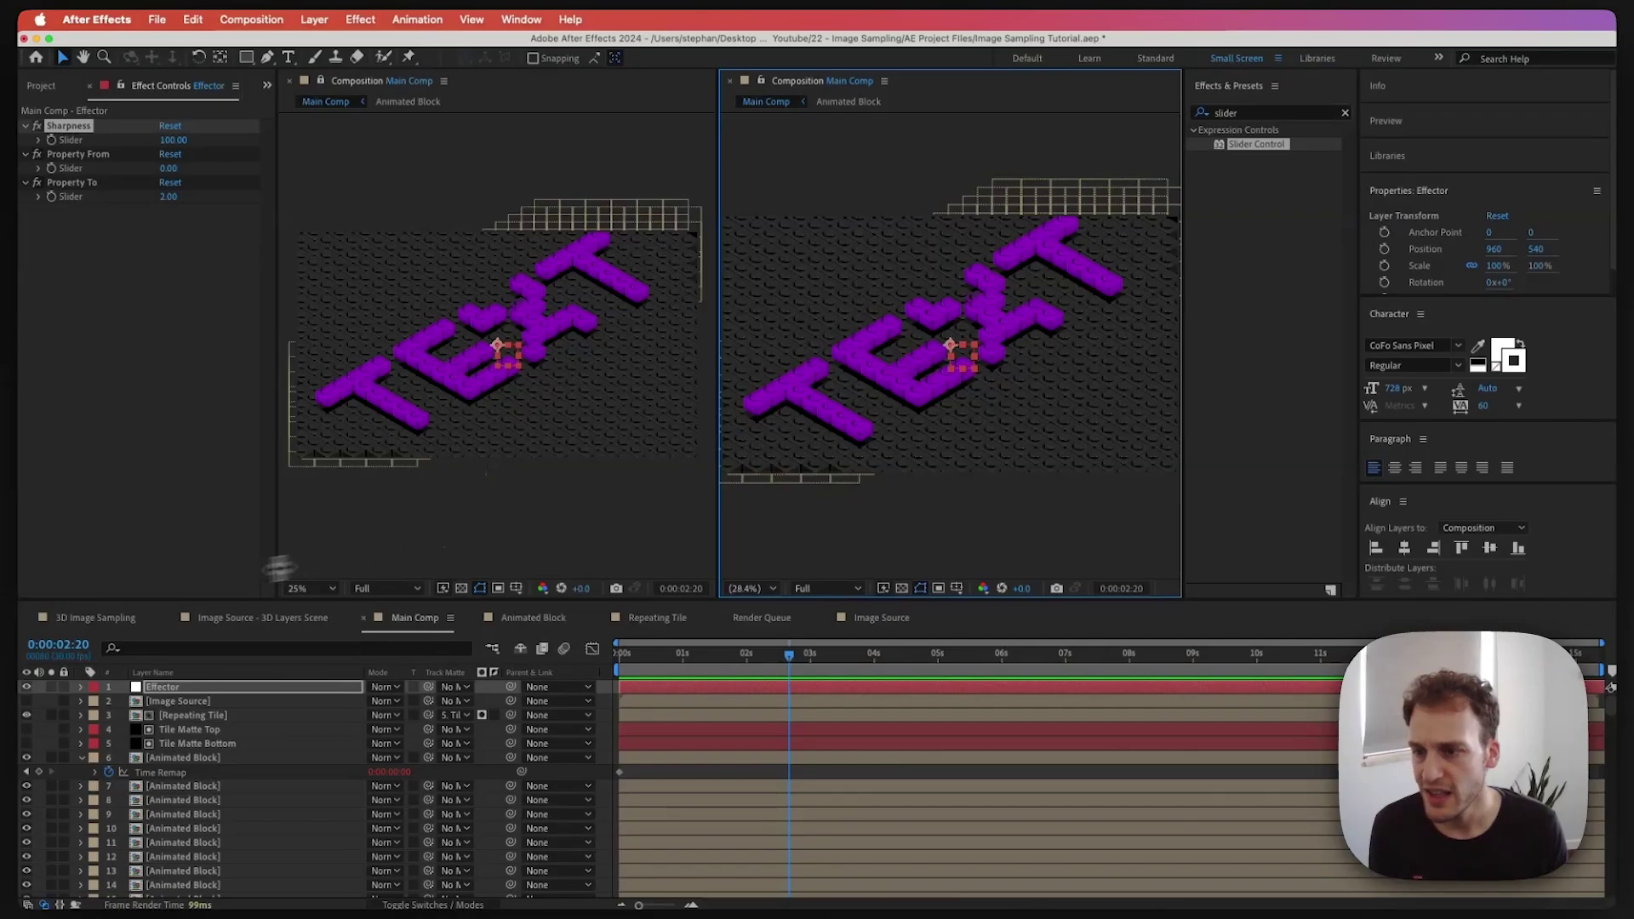
Show the Image Source composition in the second viewer and move the TEXT layer slightly along its baseline direction
left_click(865, 616)
left_click(865, 390)
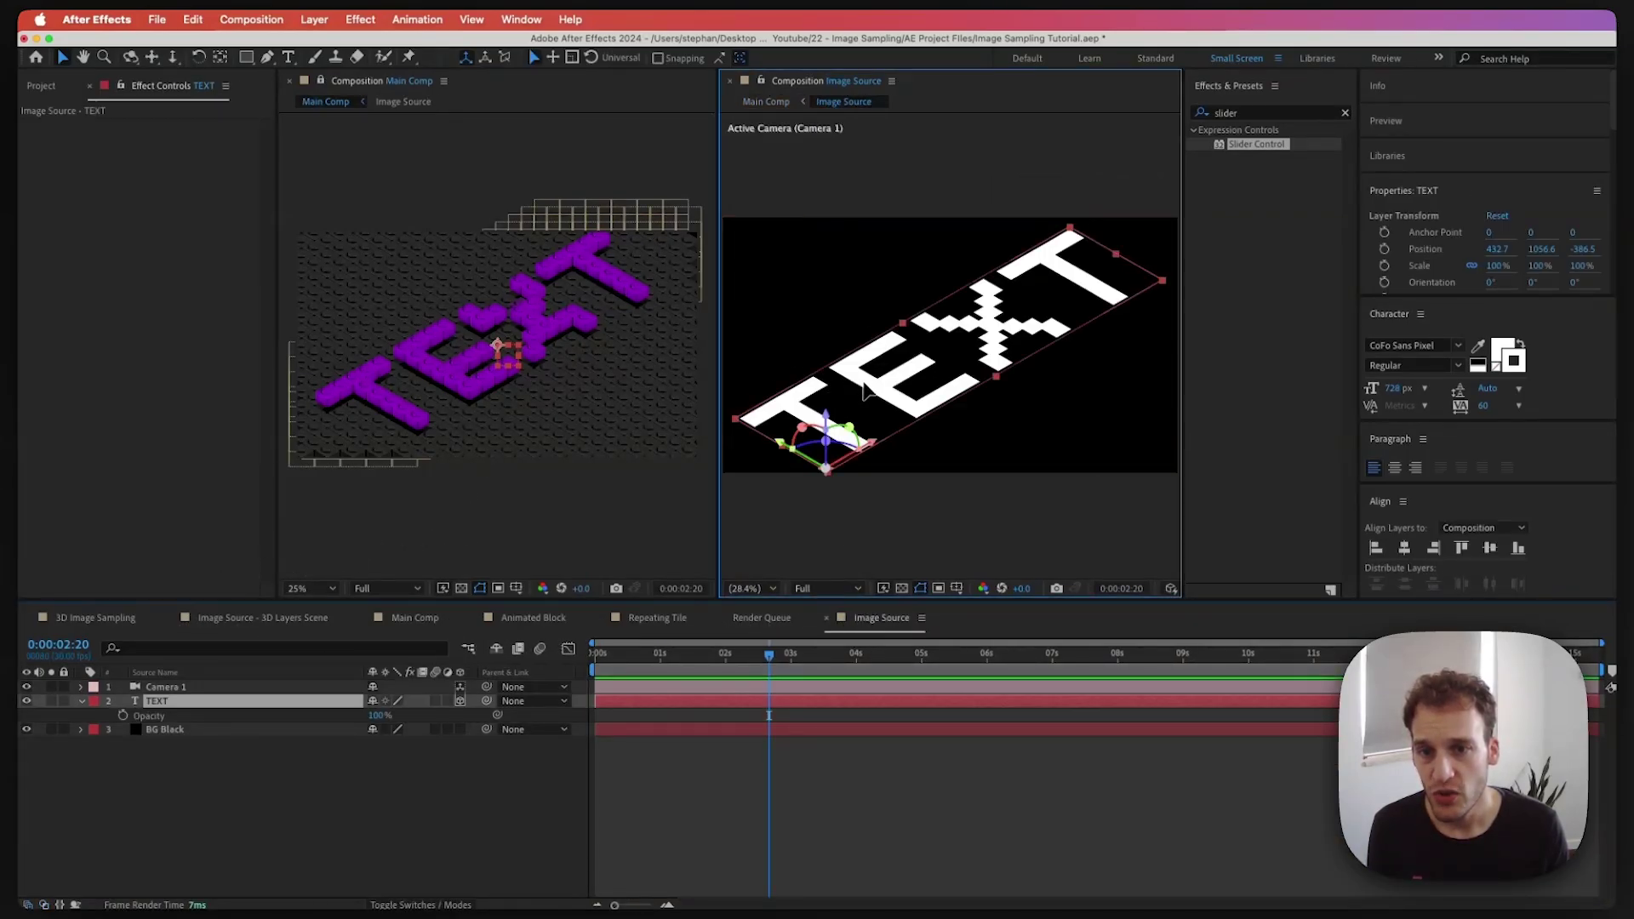
left_click_drag(868, 447, 899, 424)
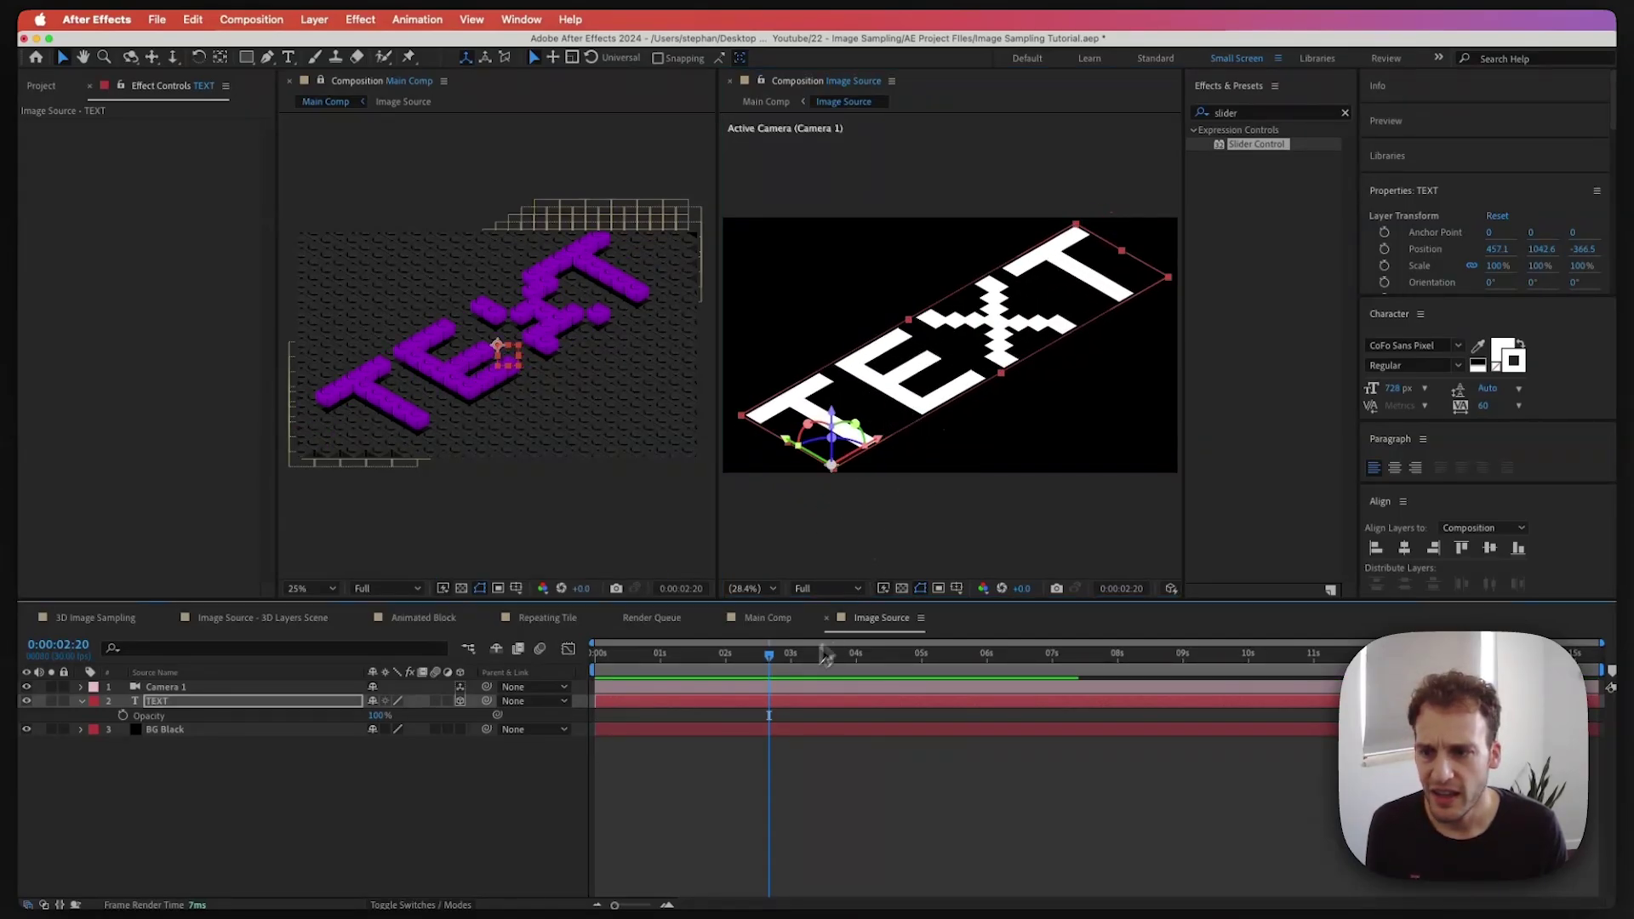
Try a reduced opacity on the TEXT layer, and keyframe its Opacity at 0% at 0:00:00:00
left_click(300, 711)
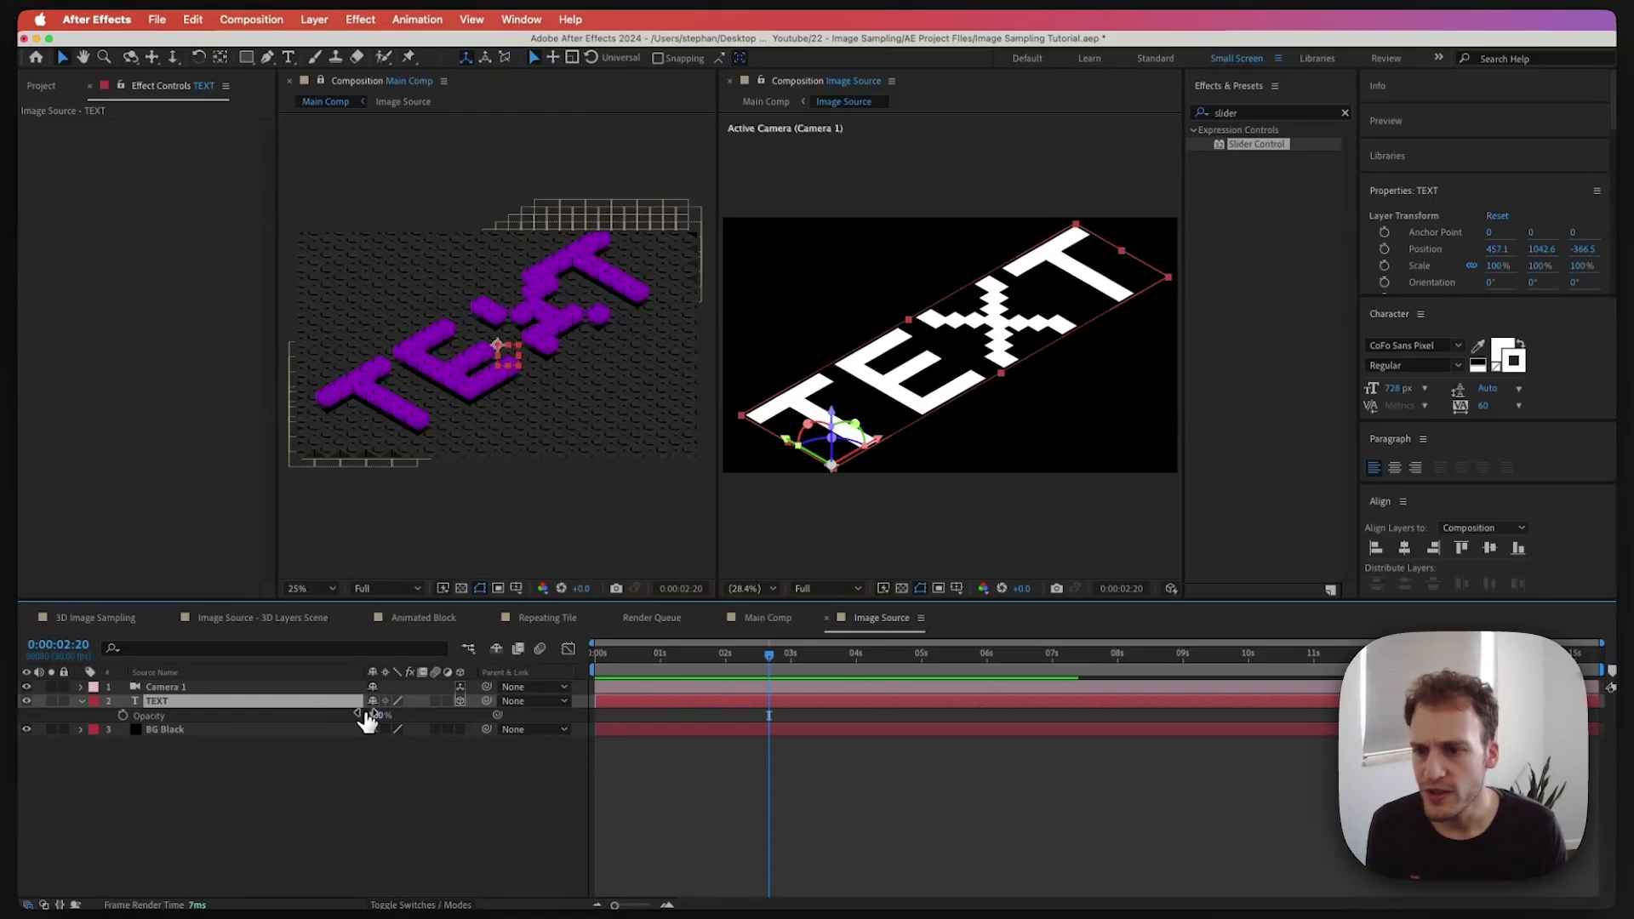
left_click_drag(367, 720, 458, 715)
key("Home")
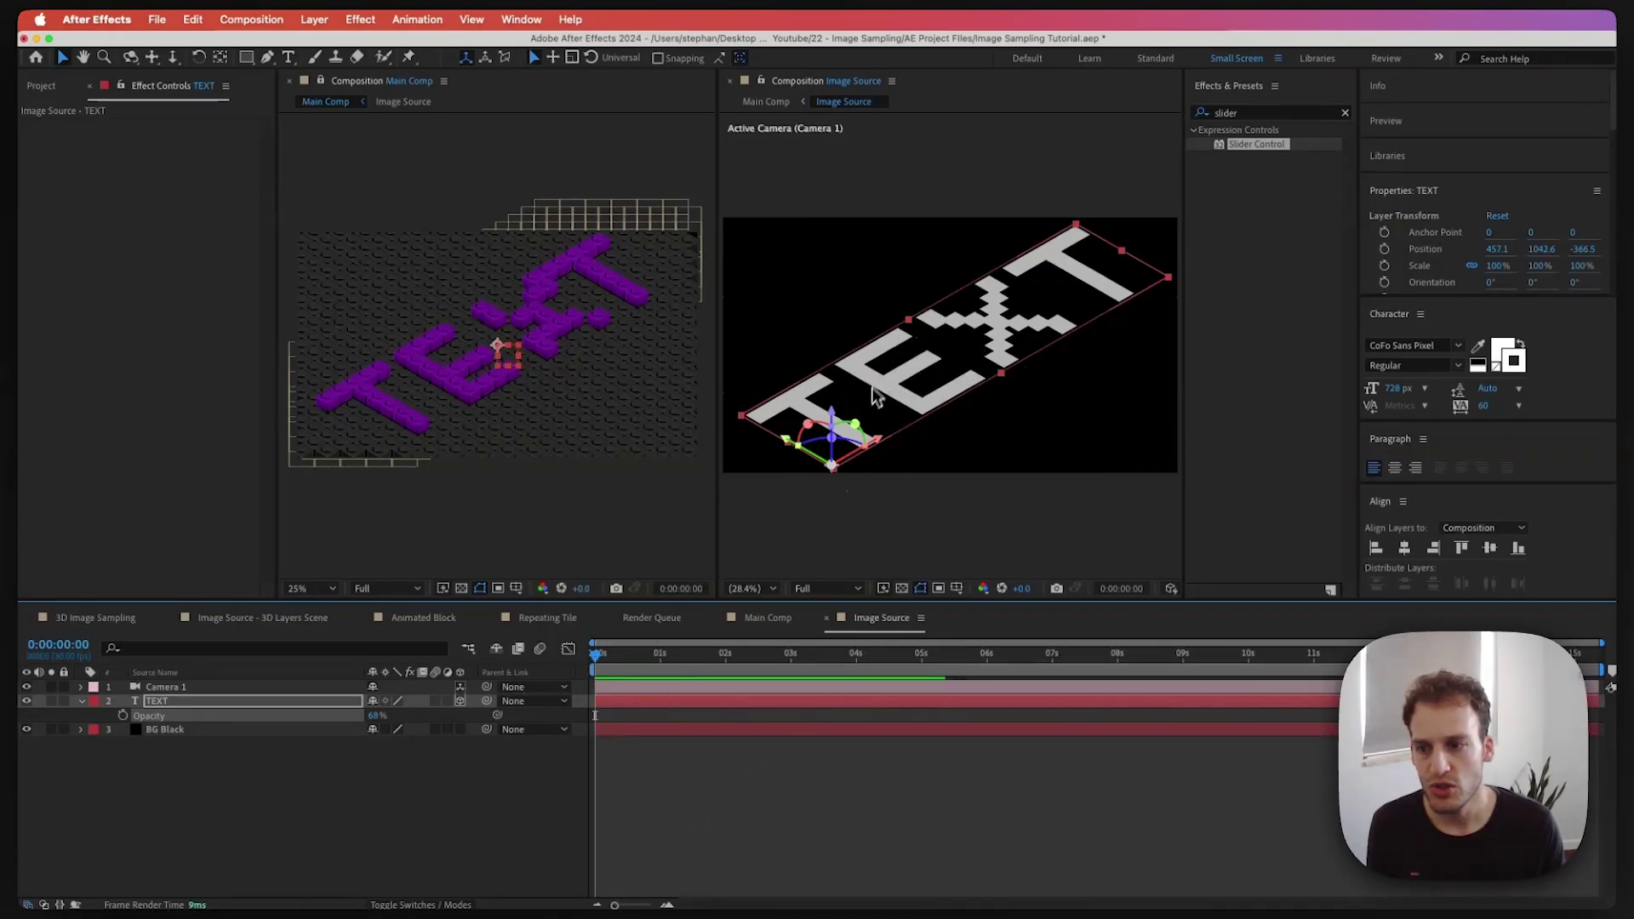
left_click(124, 717)
left_click(373, 716)
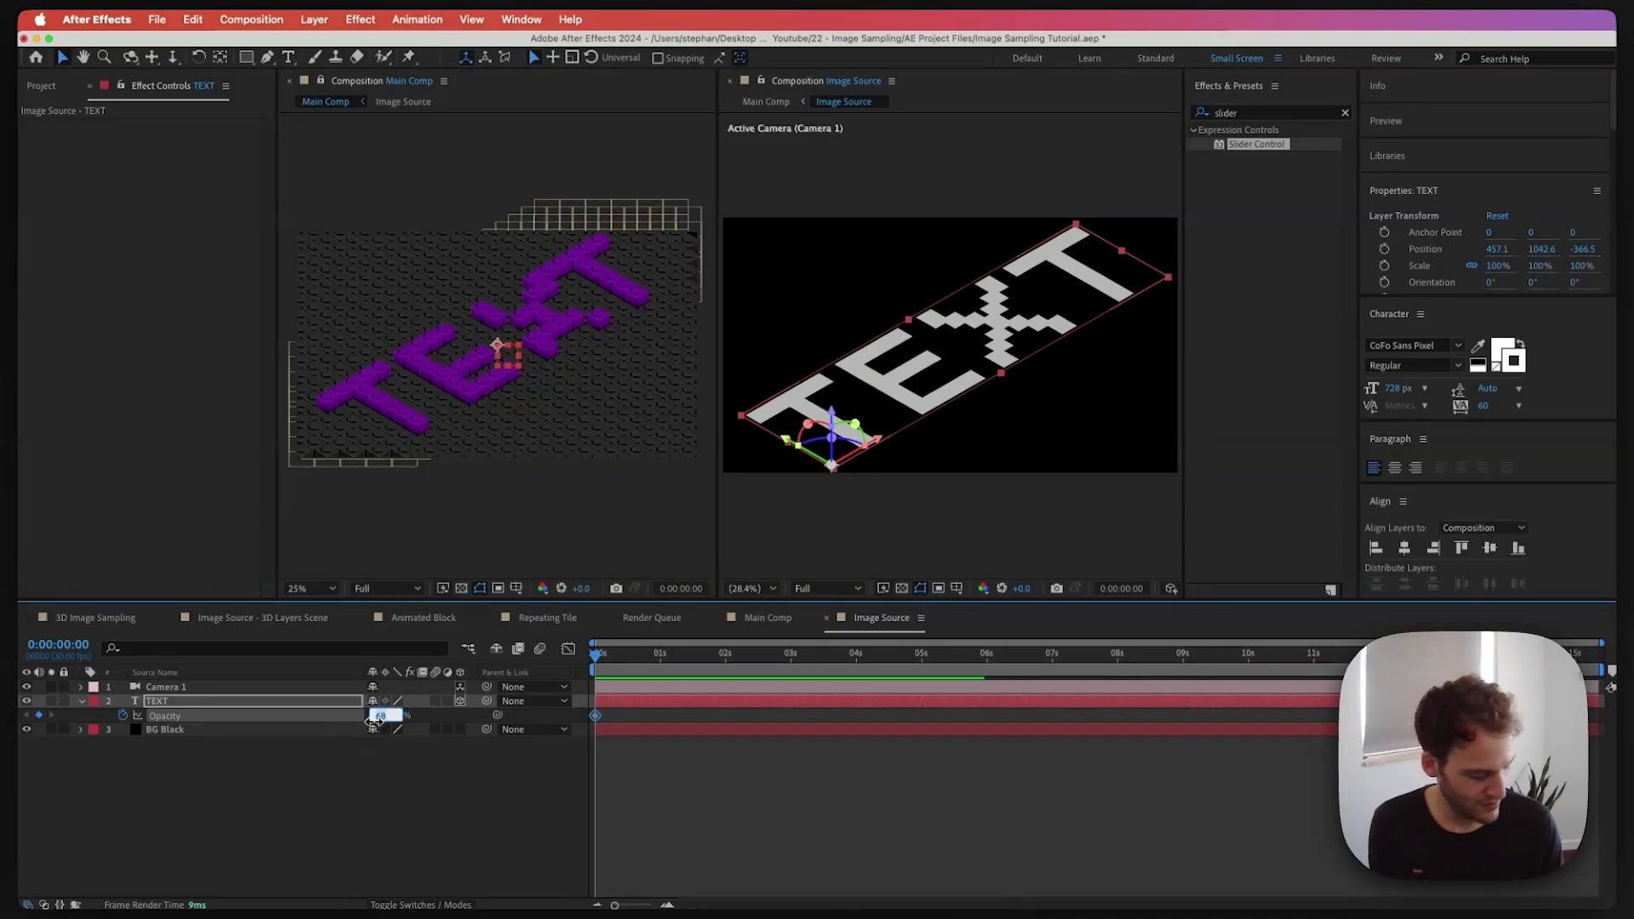
type("0")
key("Return")
Add a 100% Opacity keyframe to the TEXT layer at 0:00:02:29
left_click(761, 655)
left_click_drag(761, 655, 790, 655)
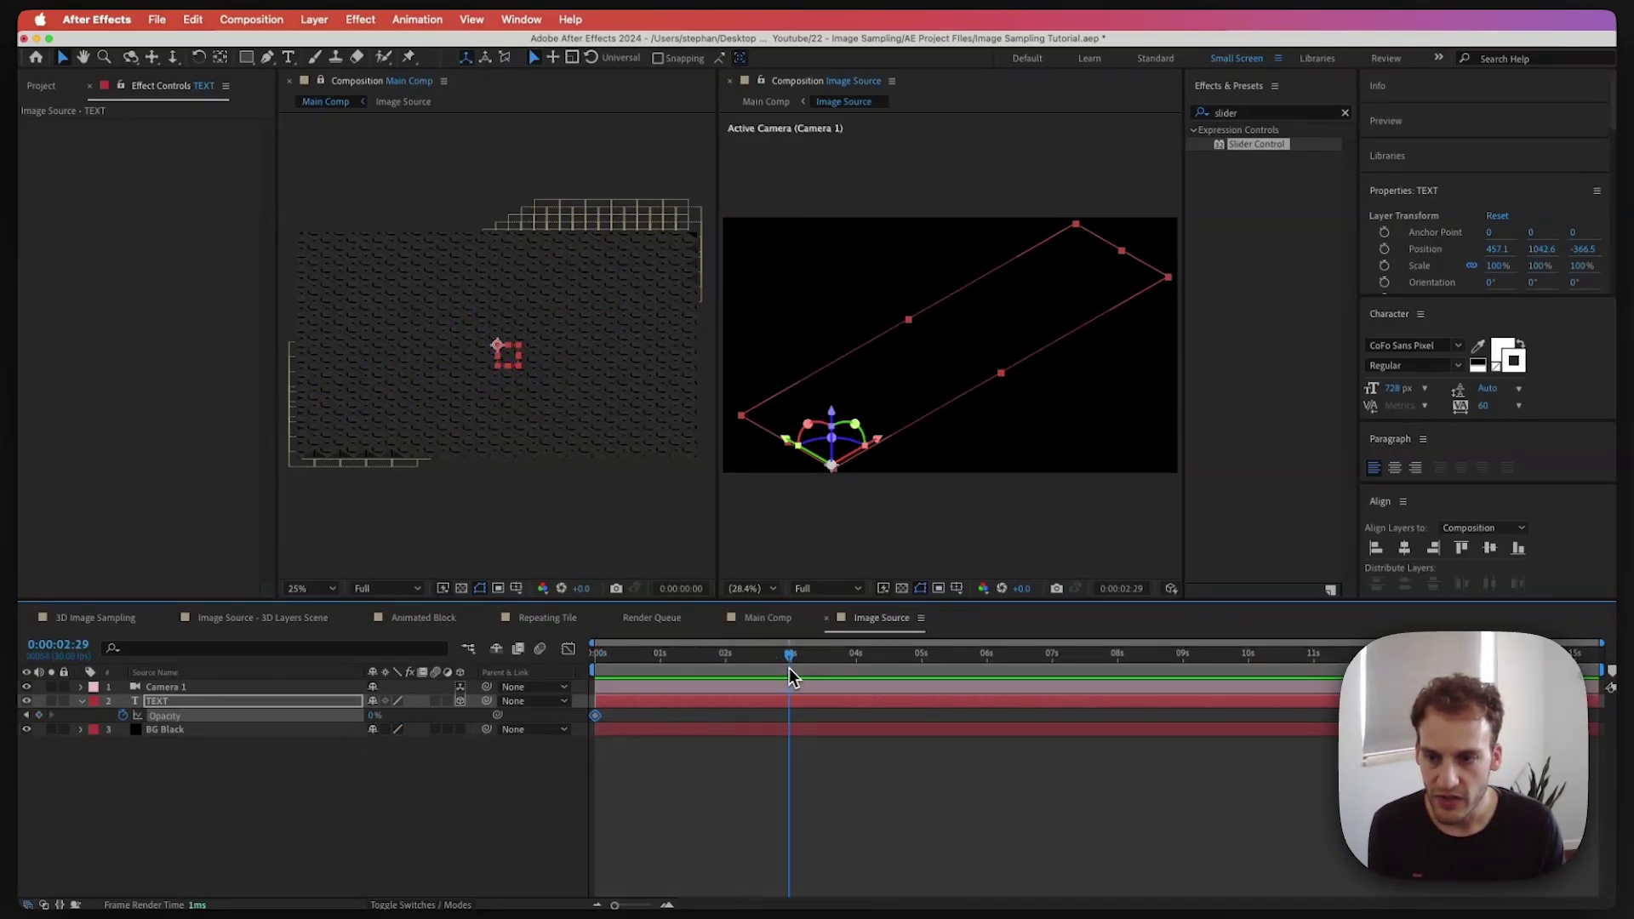
left_click(373, 716)
type("100")
key("Return")
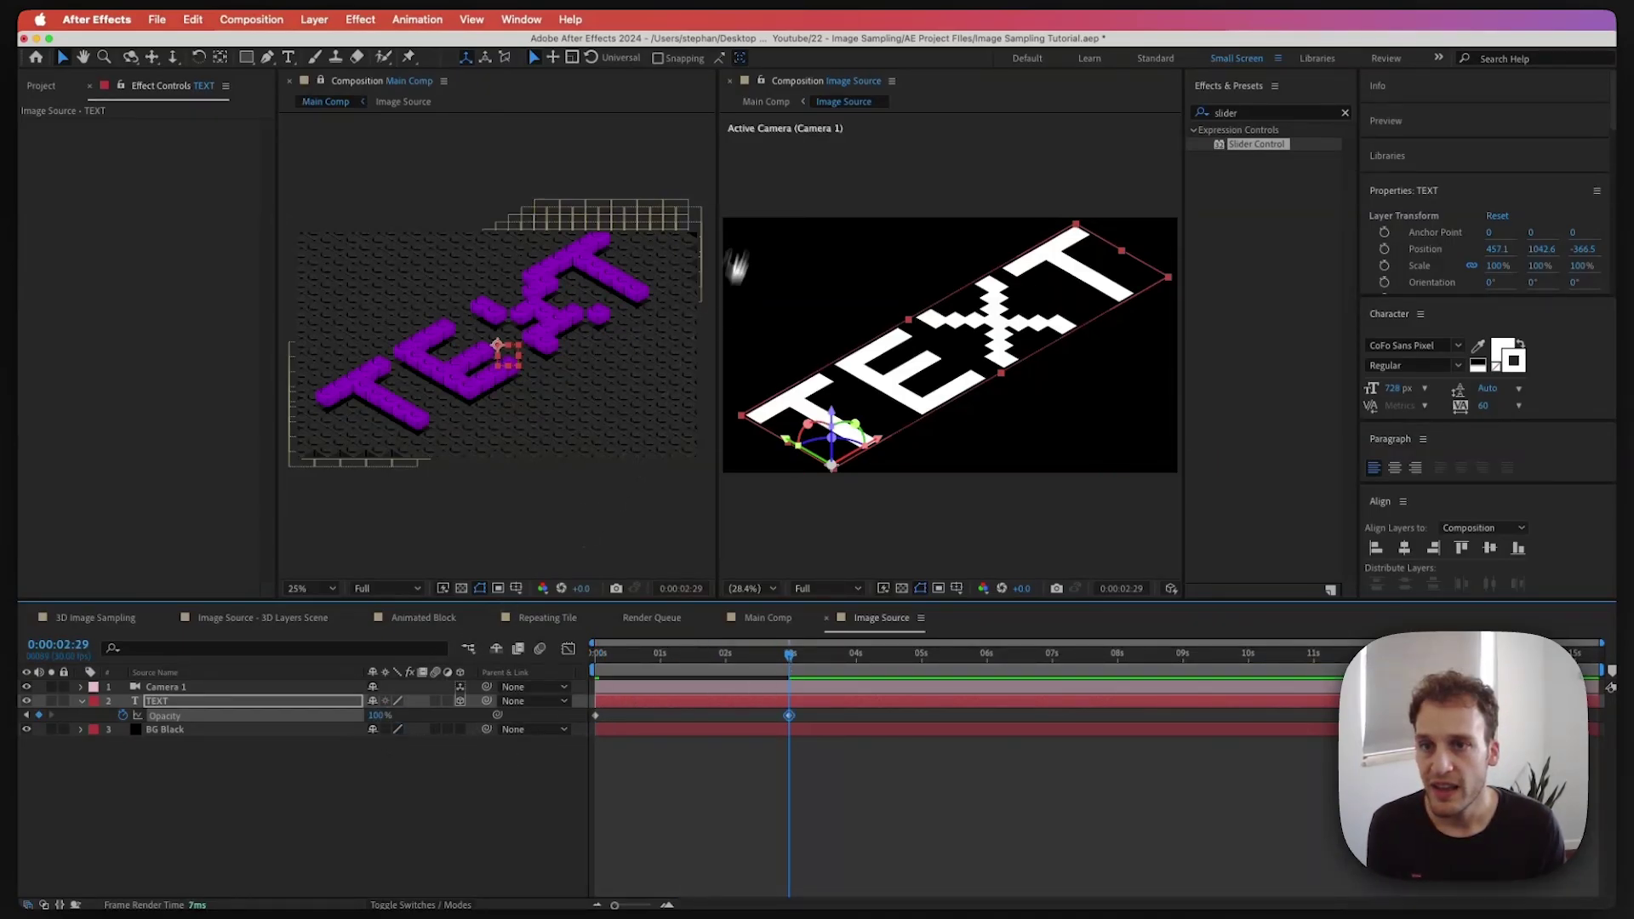
Close the second composition viewer and unlock the remaining one so it follows the active composition
left_click(892, 81)
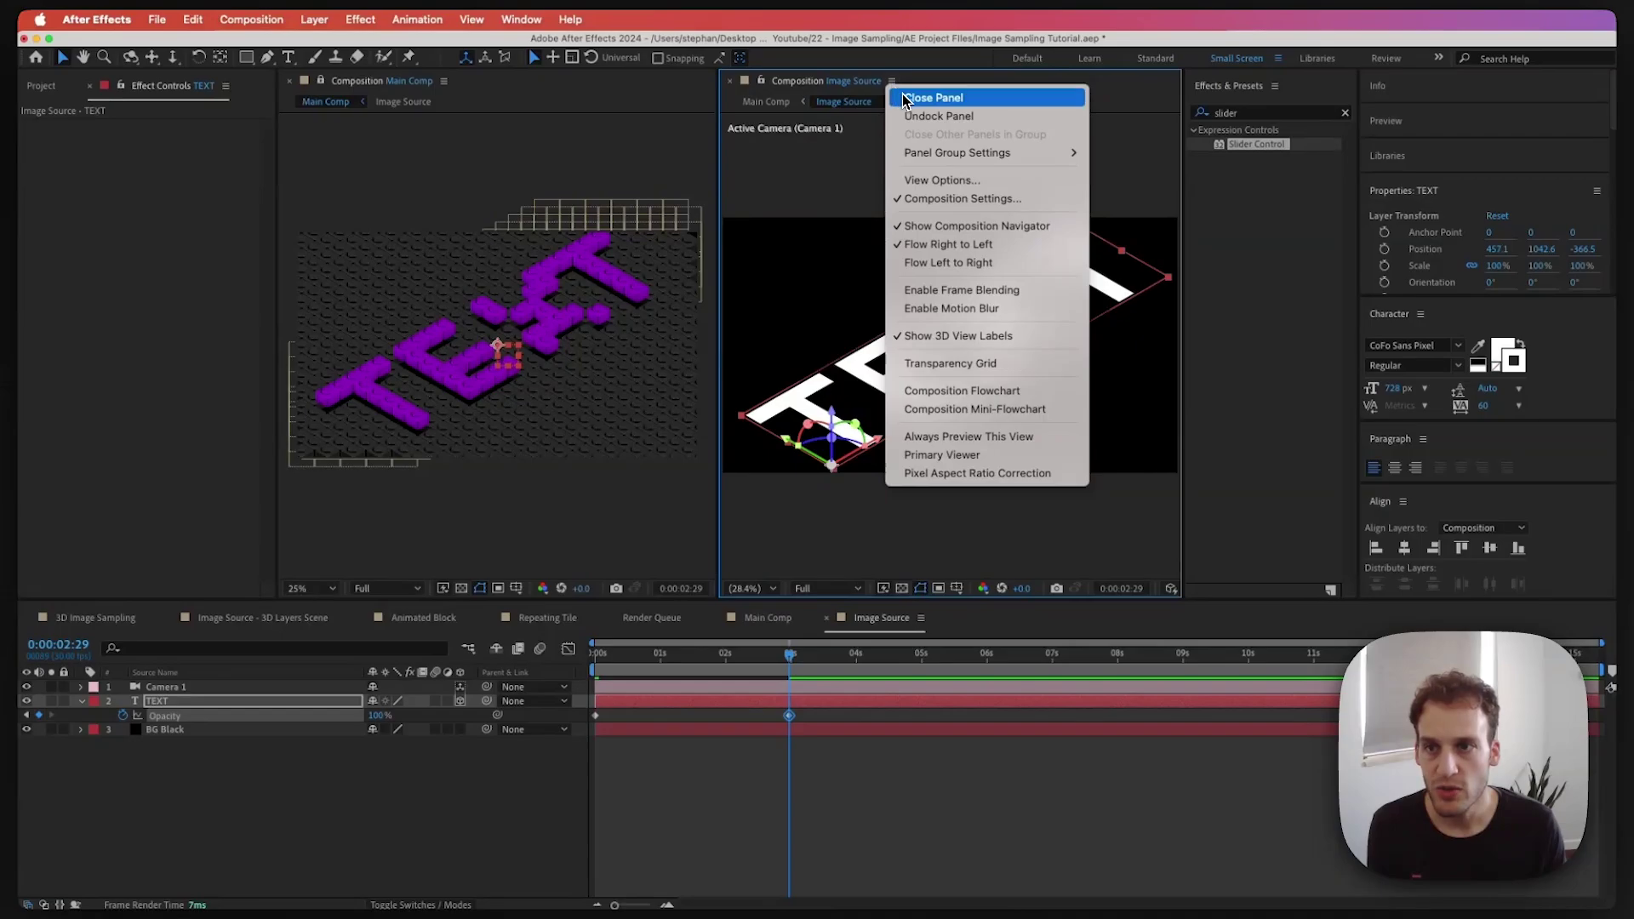
left_click(927, 94)
left_click(363, 80)
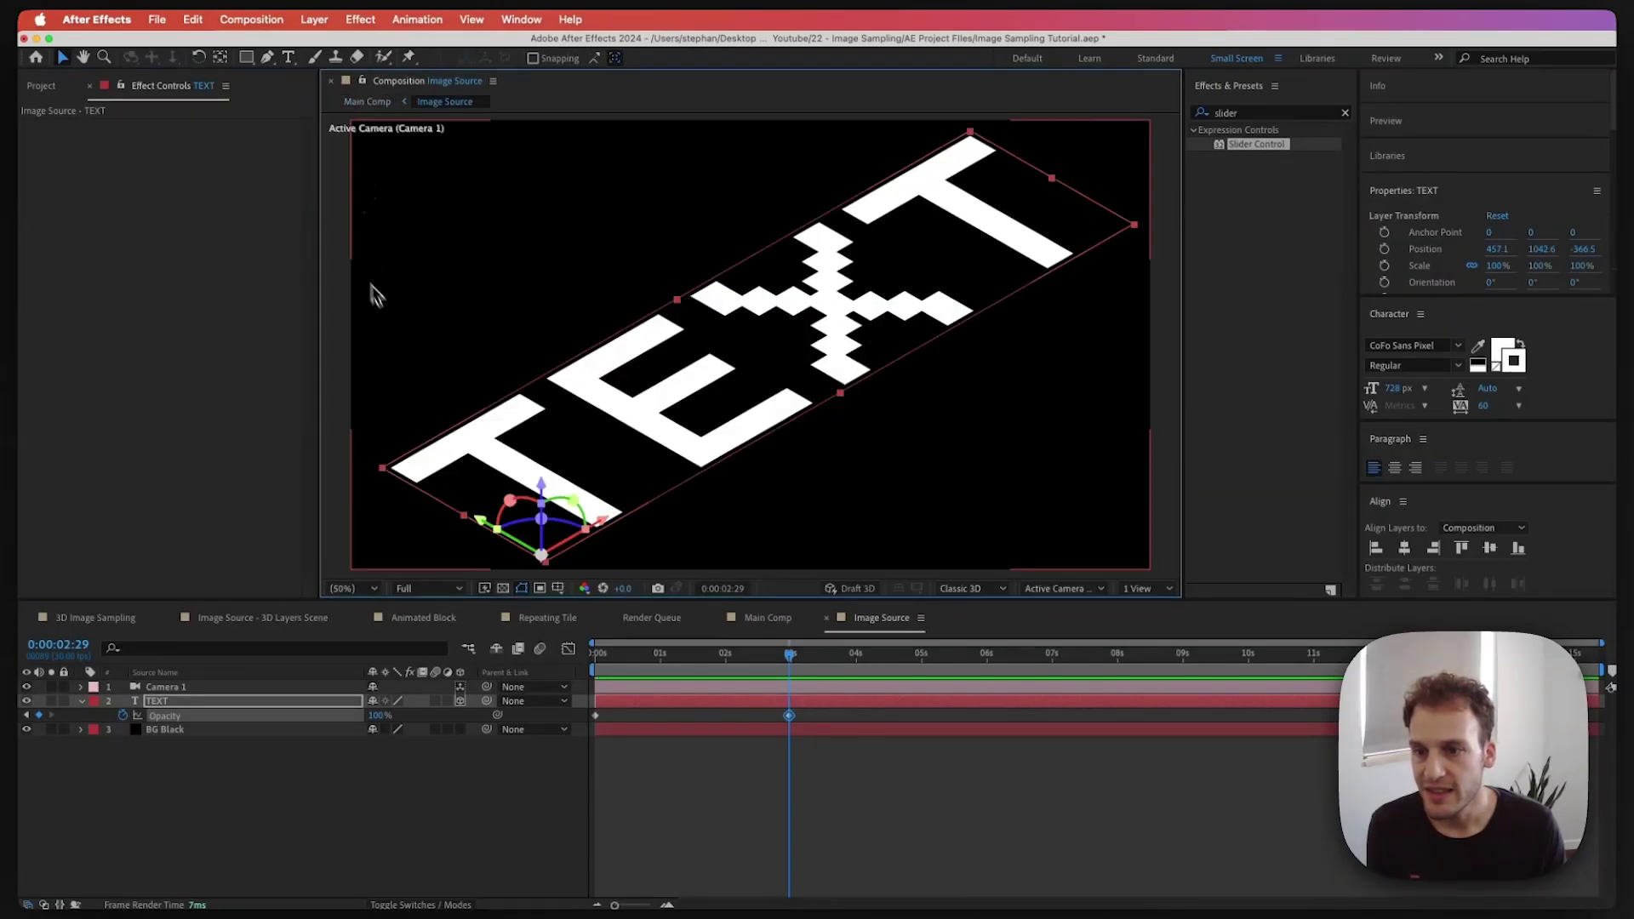
Preview the blocks' reaction to the text fade in Main Comp and enlarge the view to 50%
left_click(758, 619)
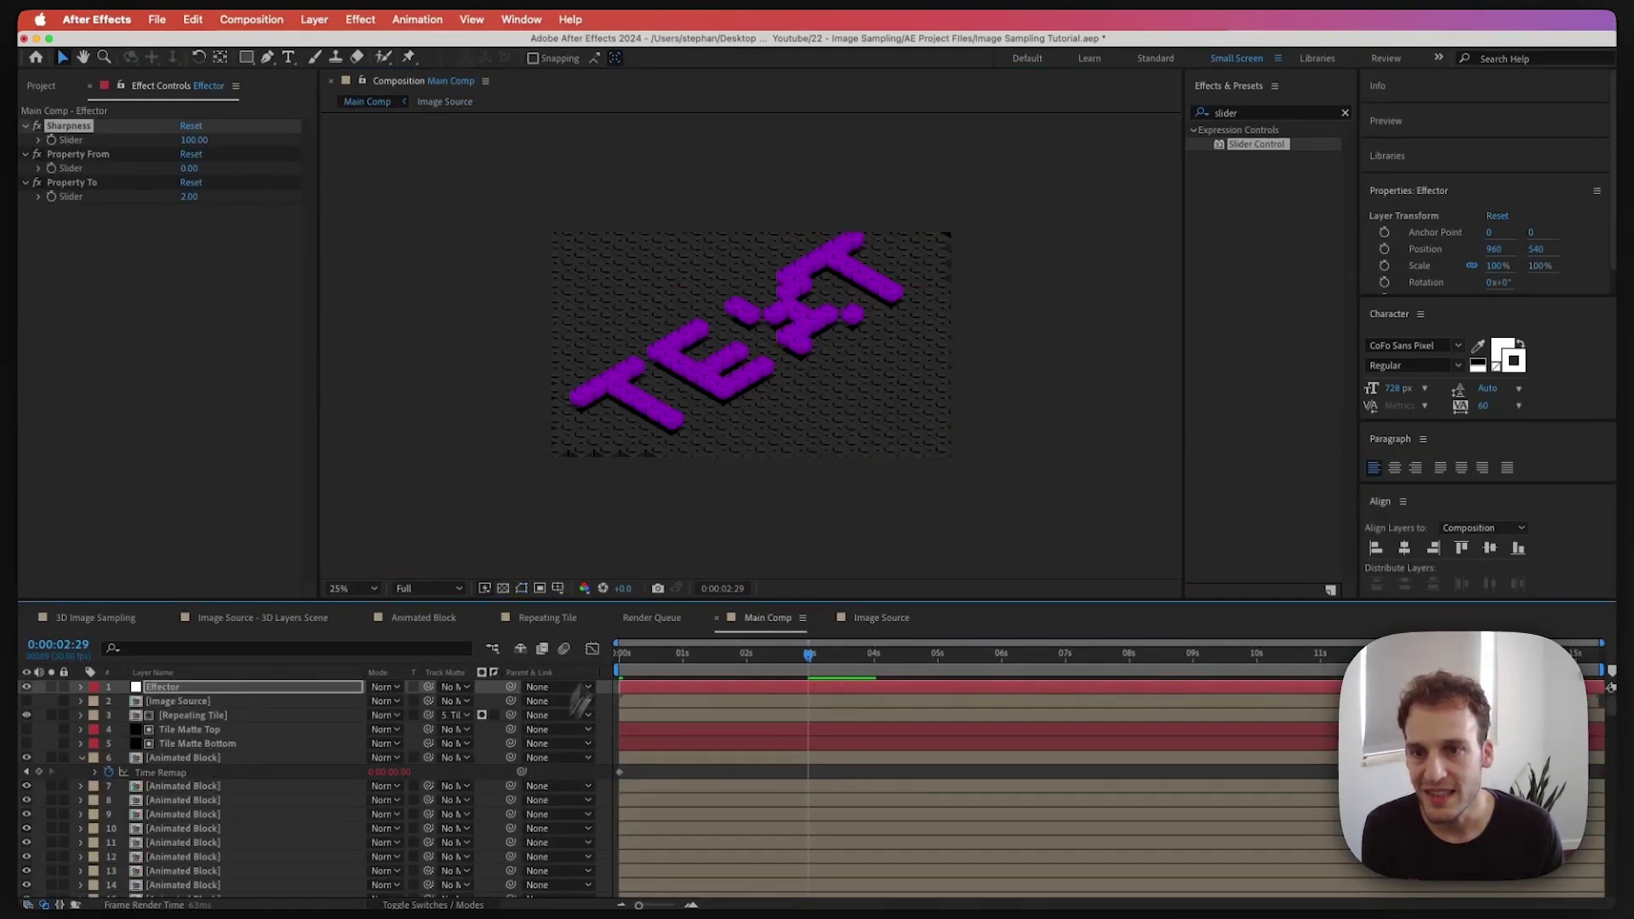
key("space")
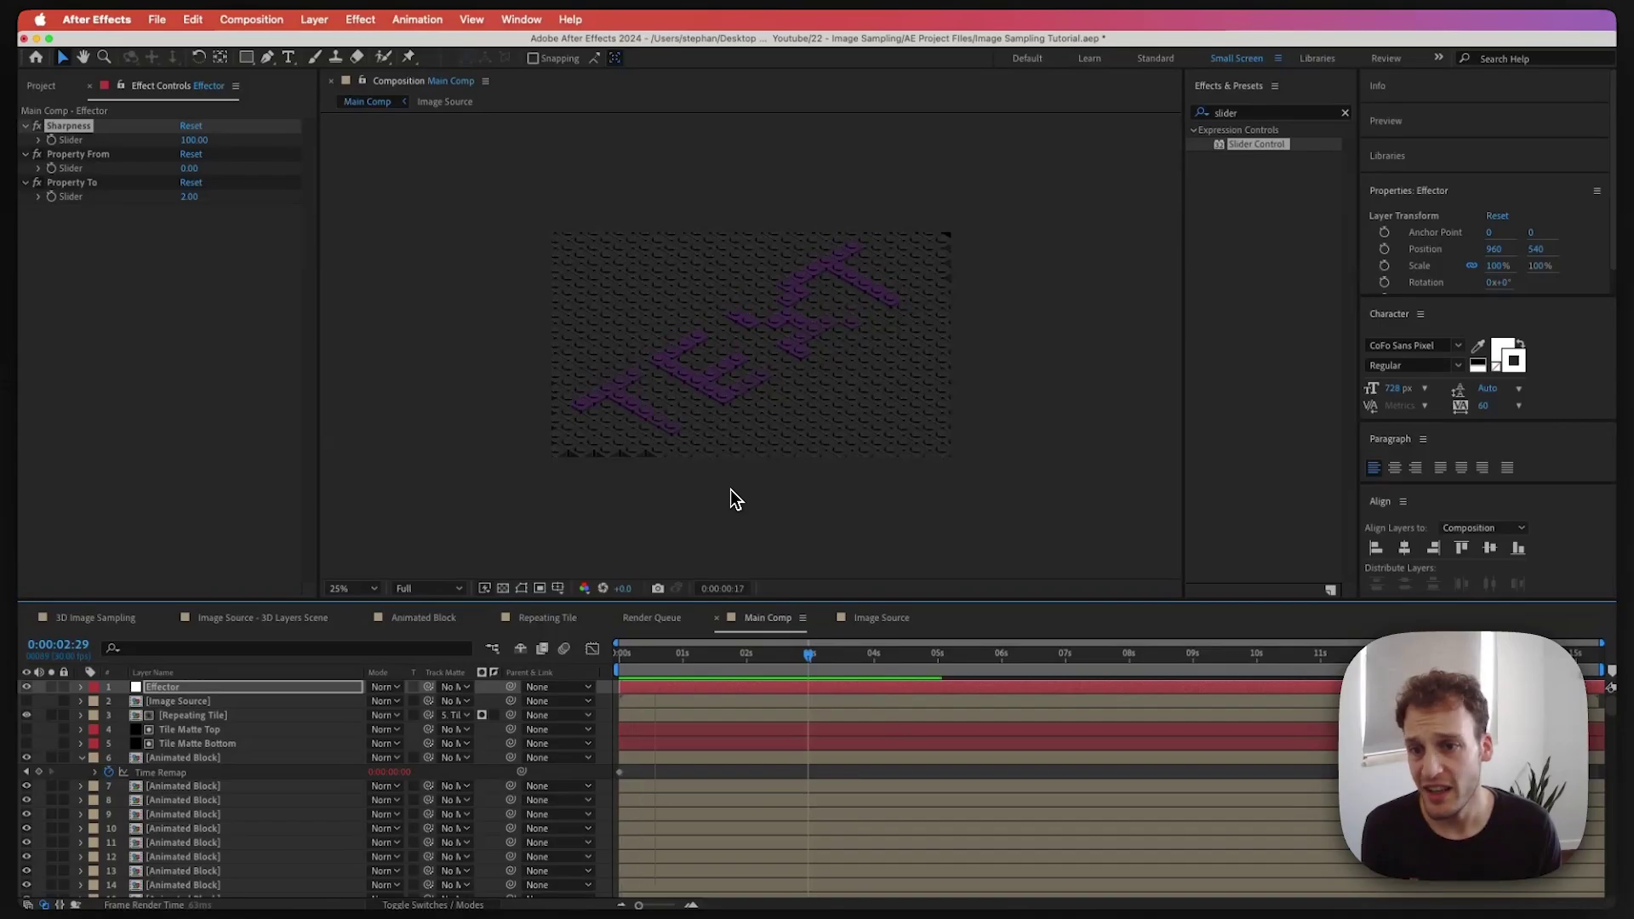
key("period")
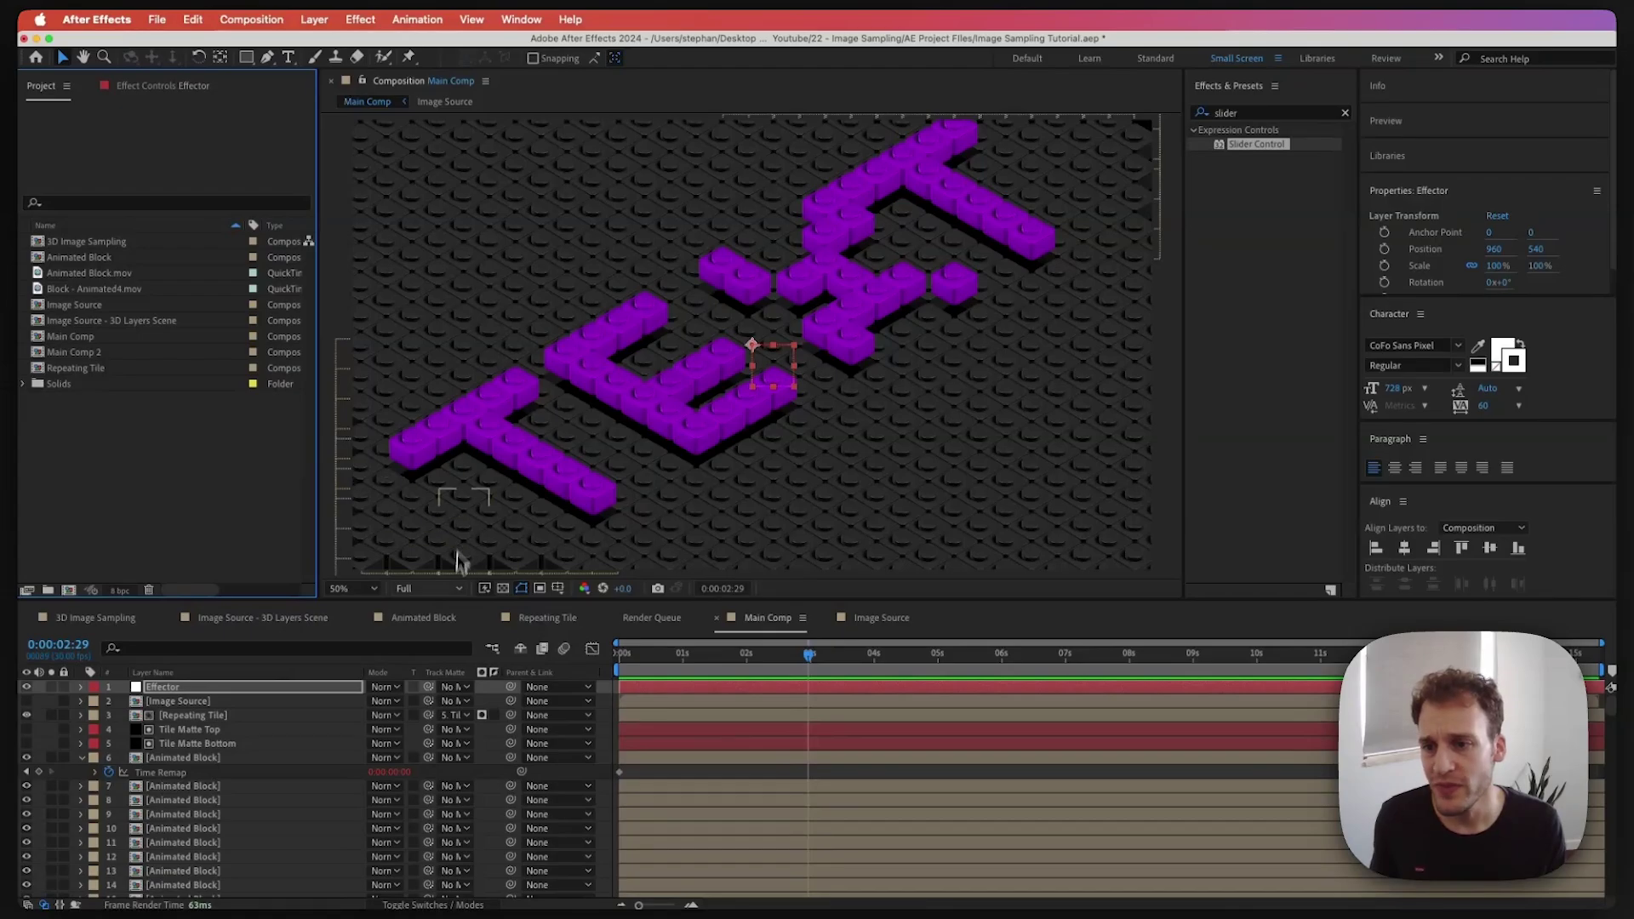
Add Block - Animated4.mov as the top layer of the Animated Block composition and hide the Animated Block.mov layer
left_click(422, 618)
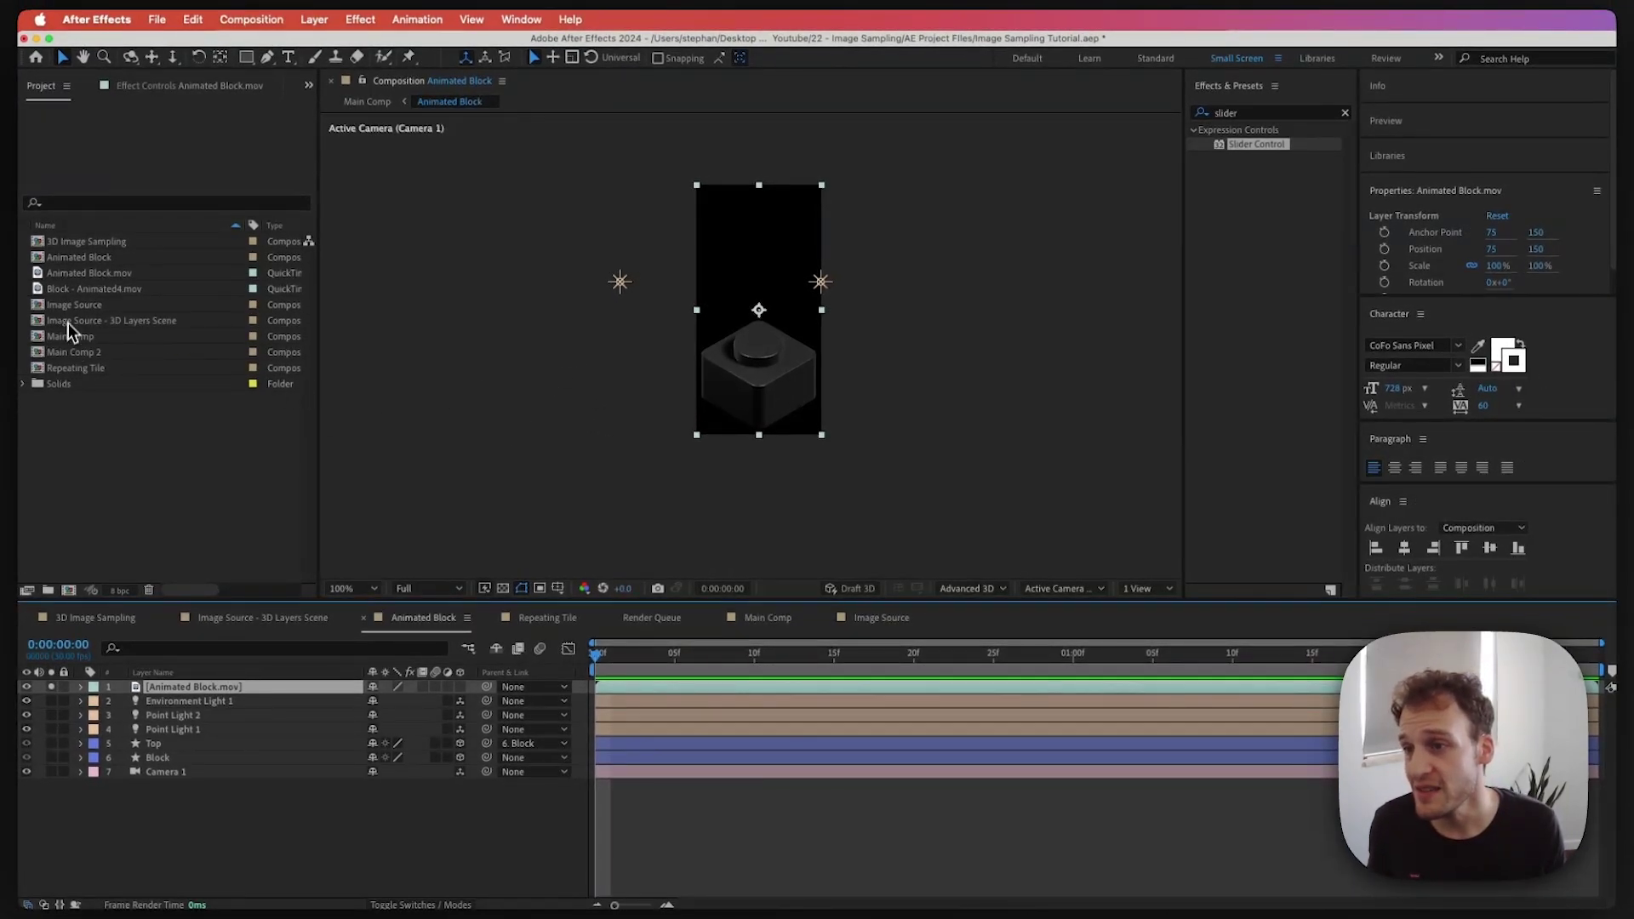
left_click(73, 288)
left_click_drag(73, 286, 172, 683)
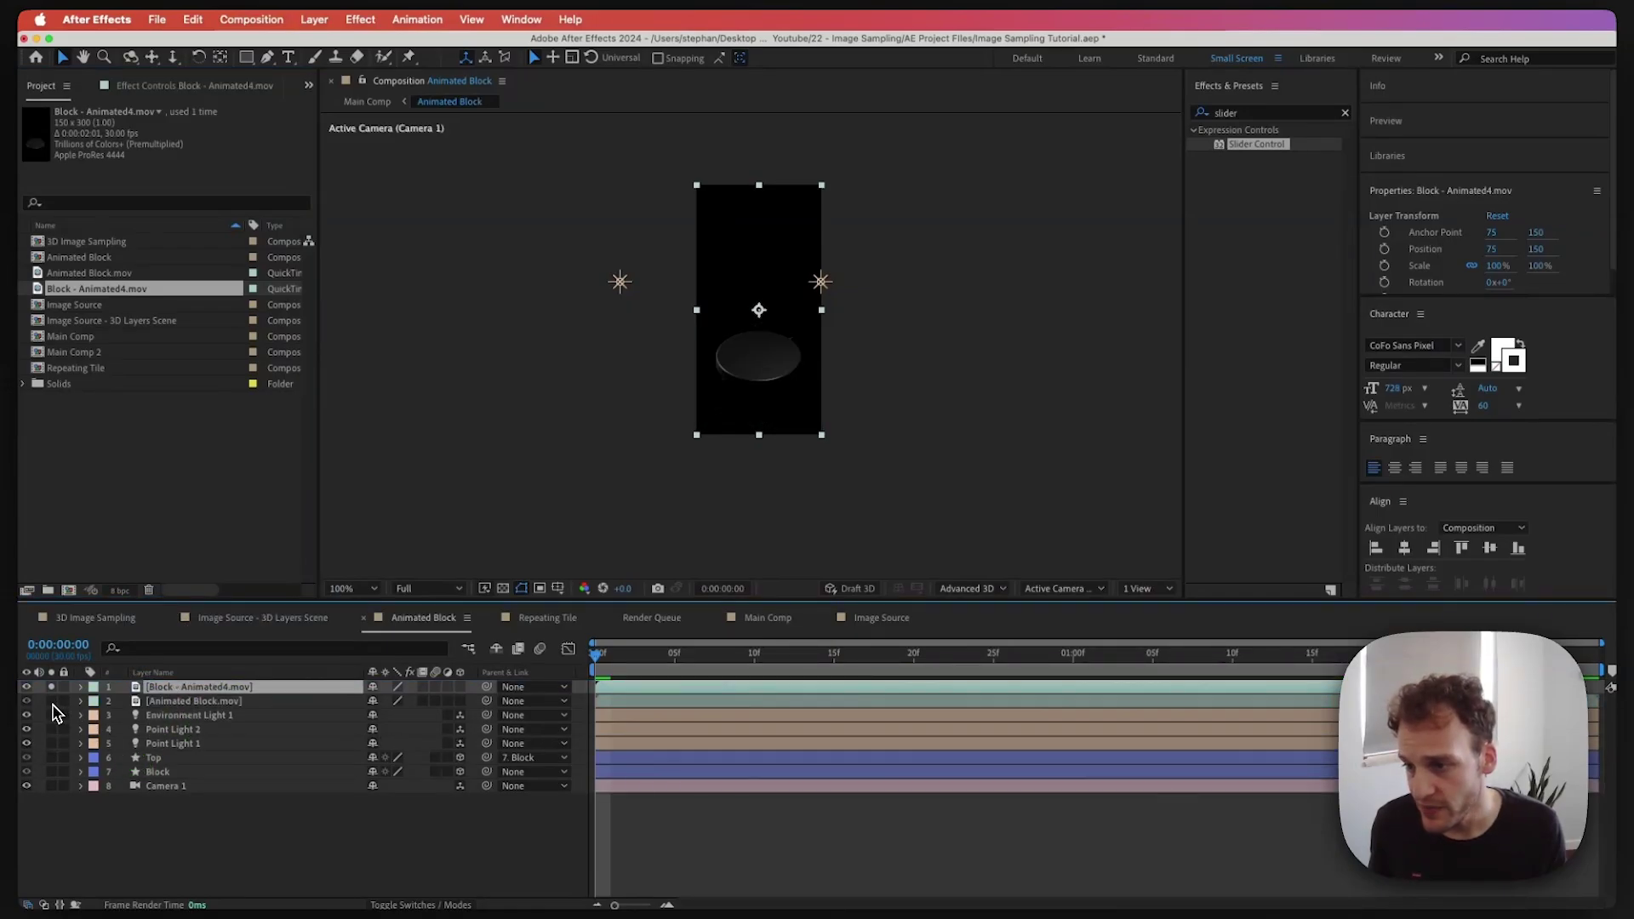
left_click(26, 701)
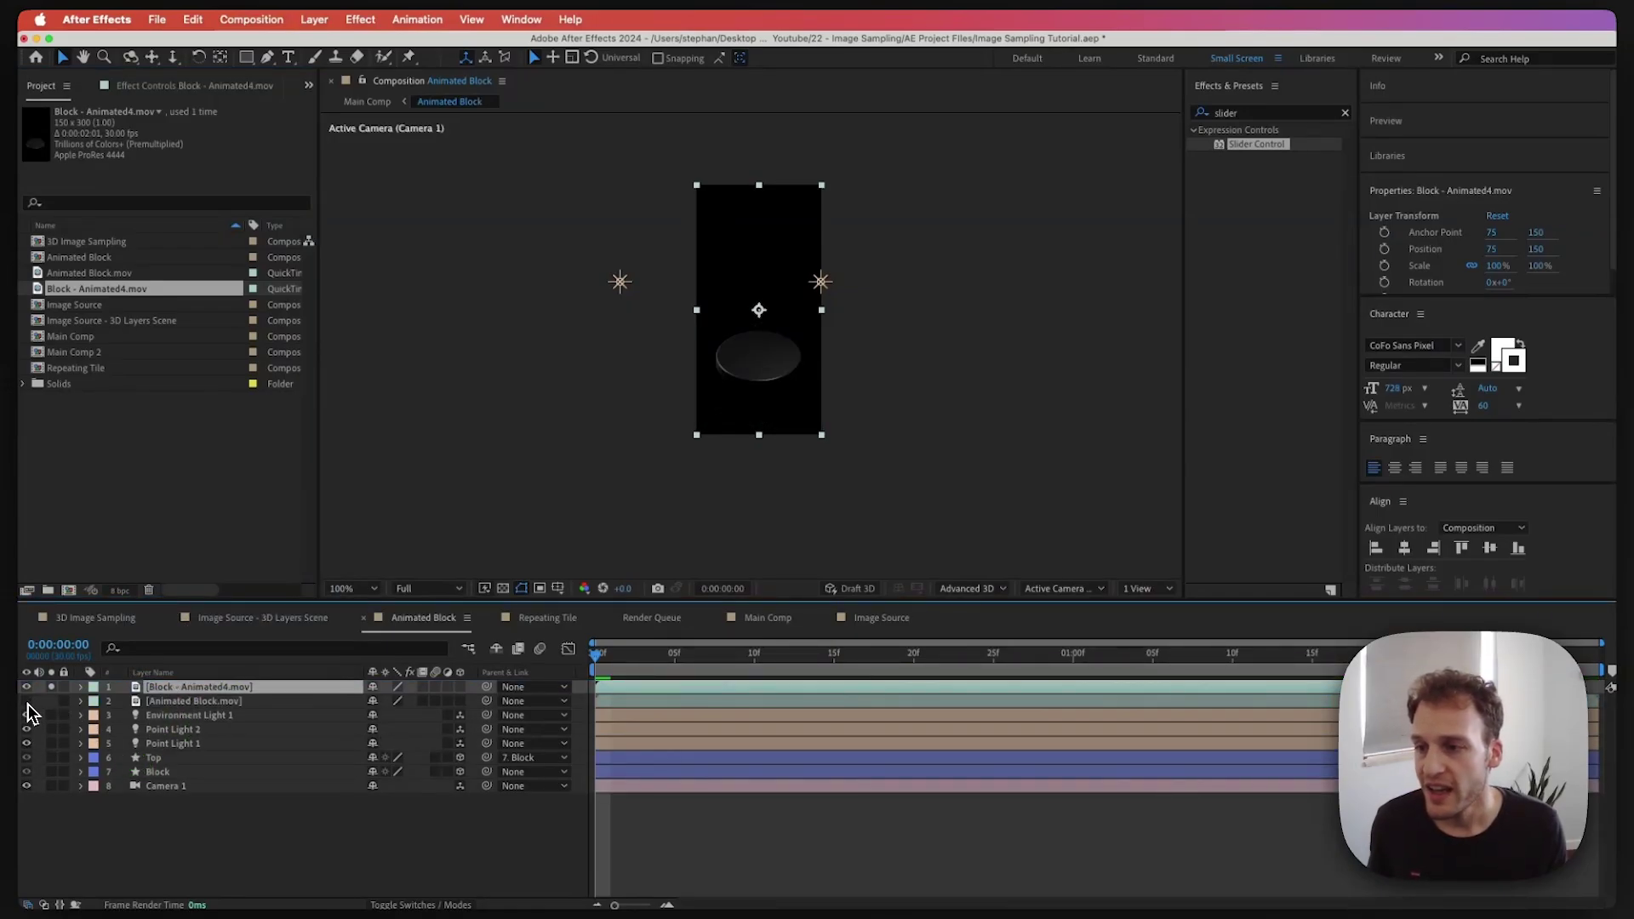
Scrub through the new block clip and preview it across the grid in Main Comp
left_click_drag(605, 664, 1537, 700)
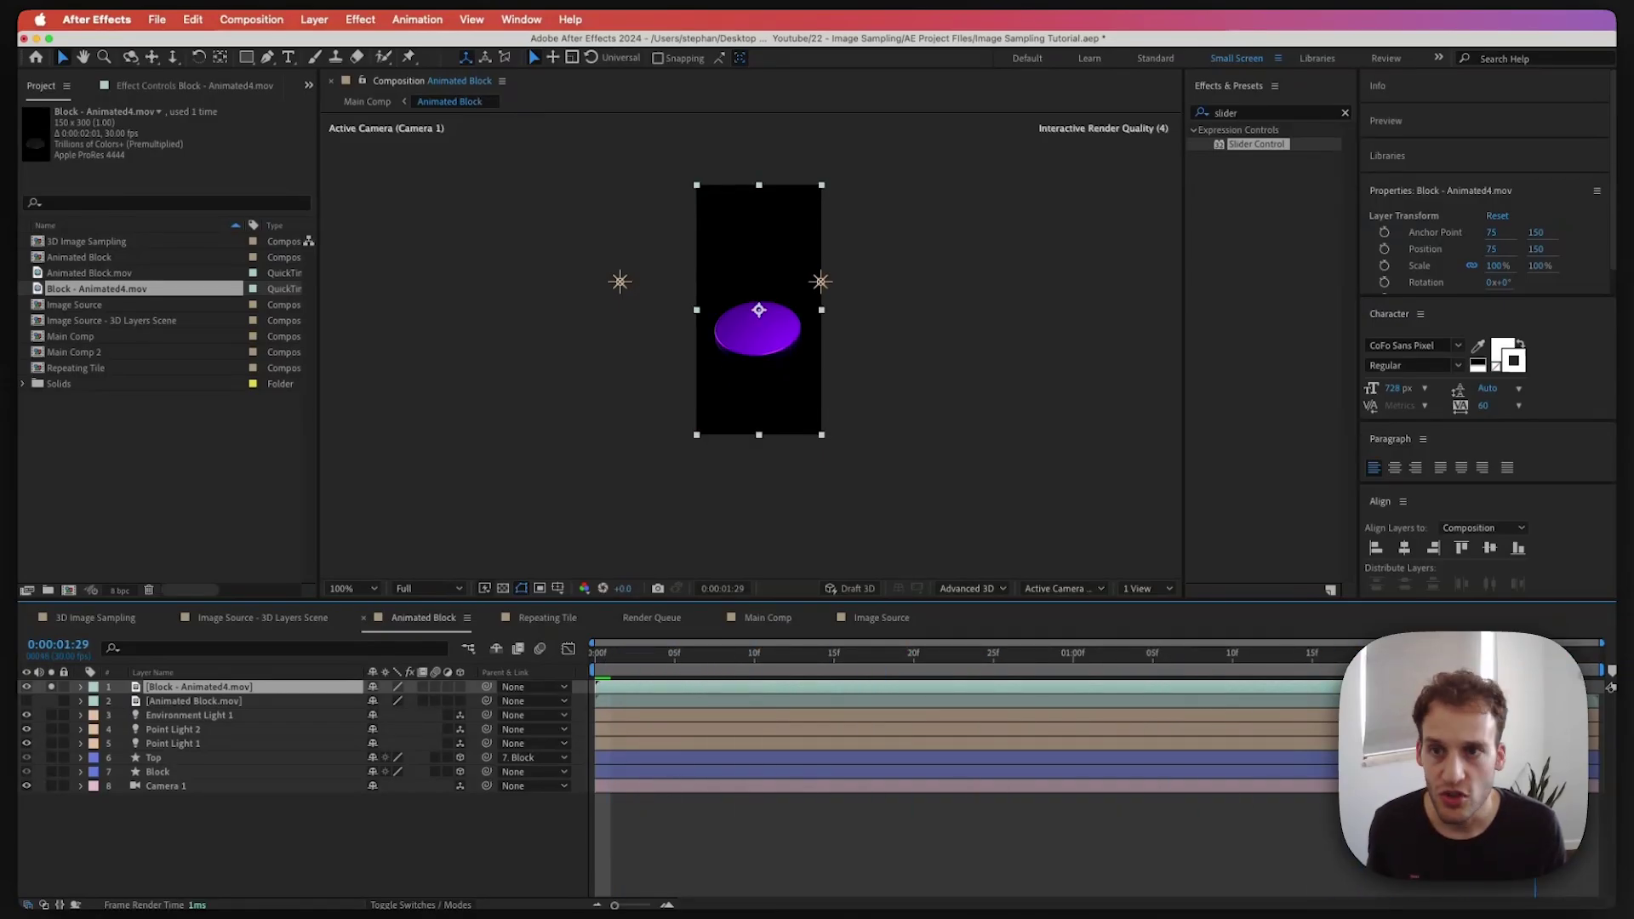
left_click(367, 101)
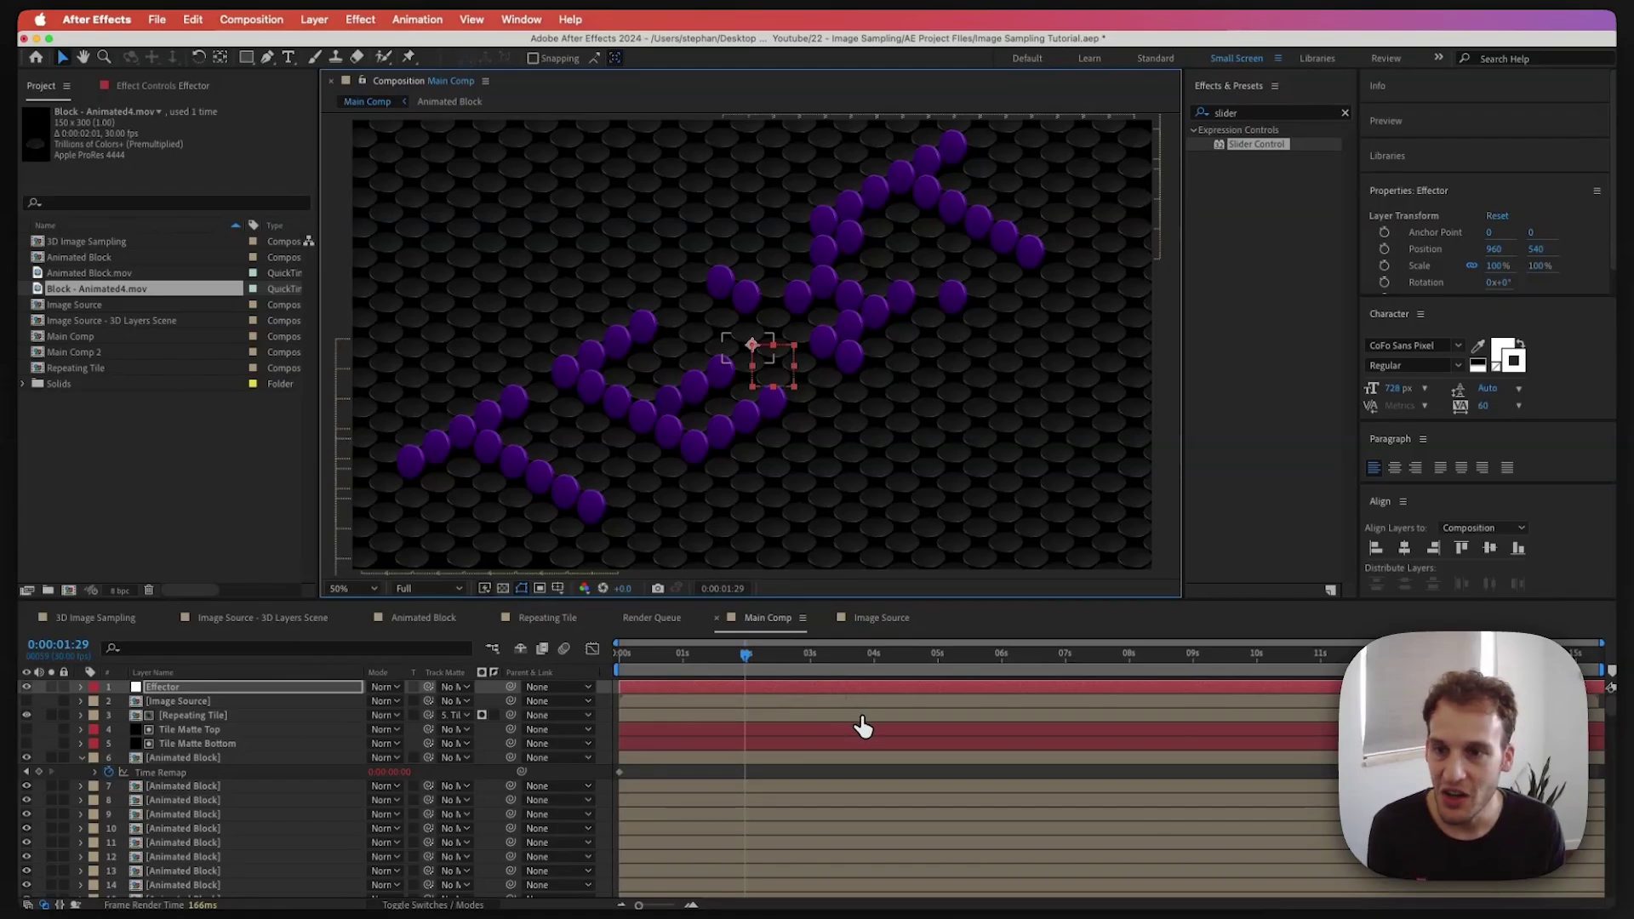
key("space")
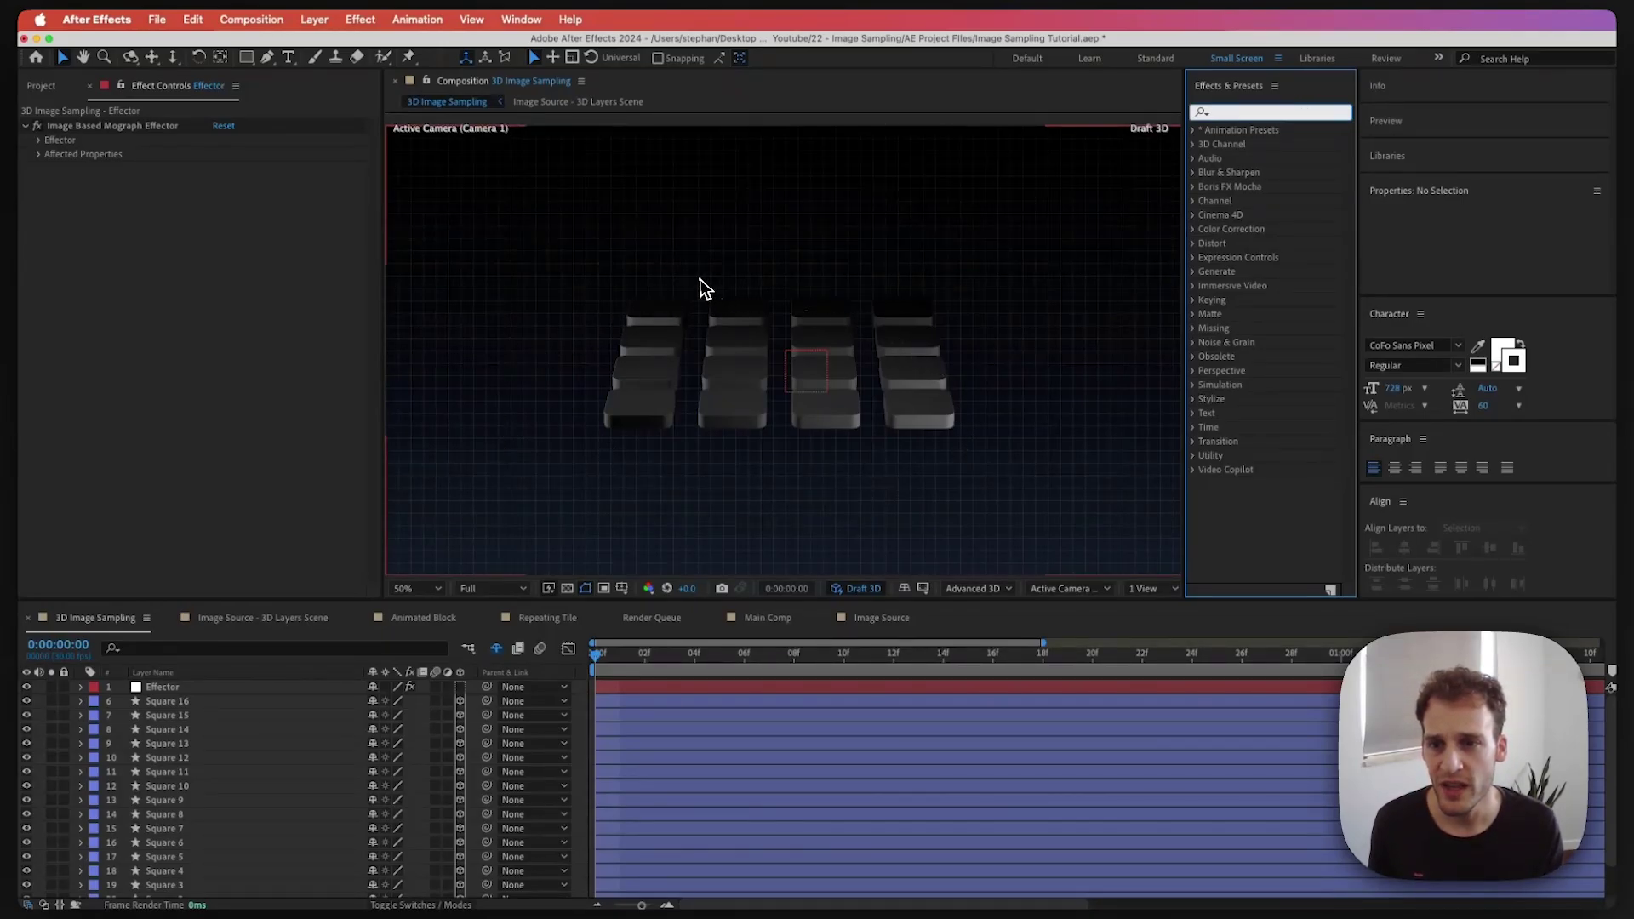
Inspect the Square 15, Square 11 and Effector layers in the 3D Image Sampling composition
left_click(650, 402)
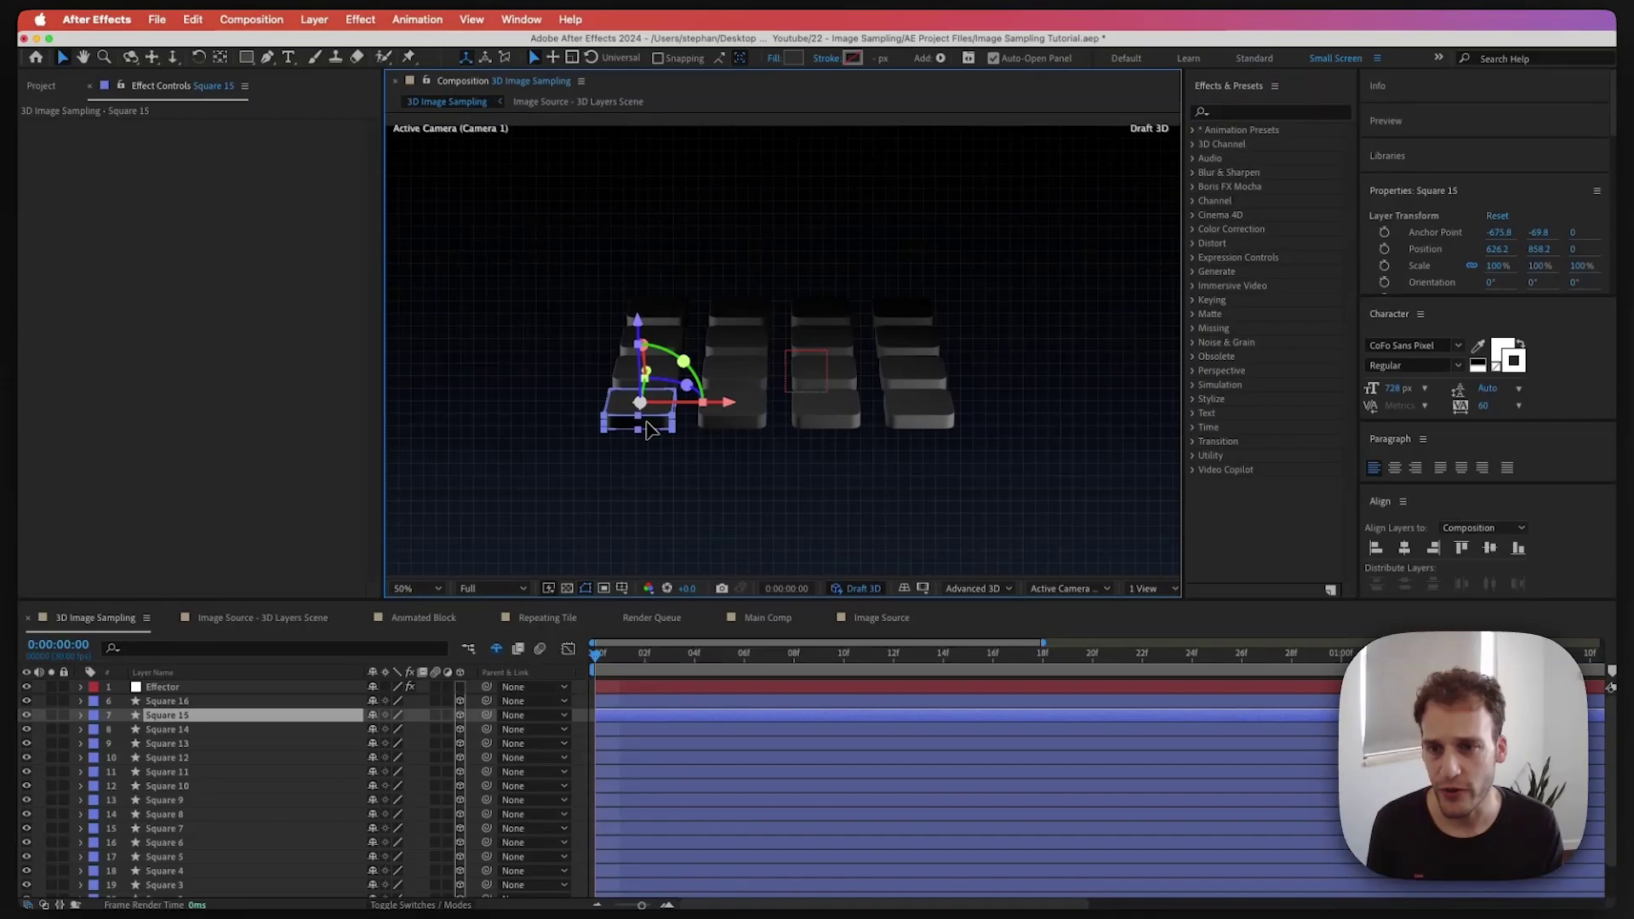
left_click(630, 373)
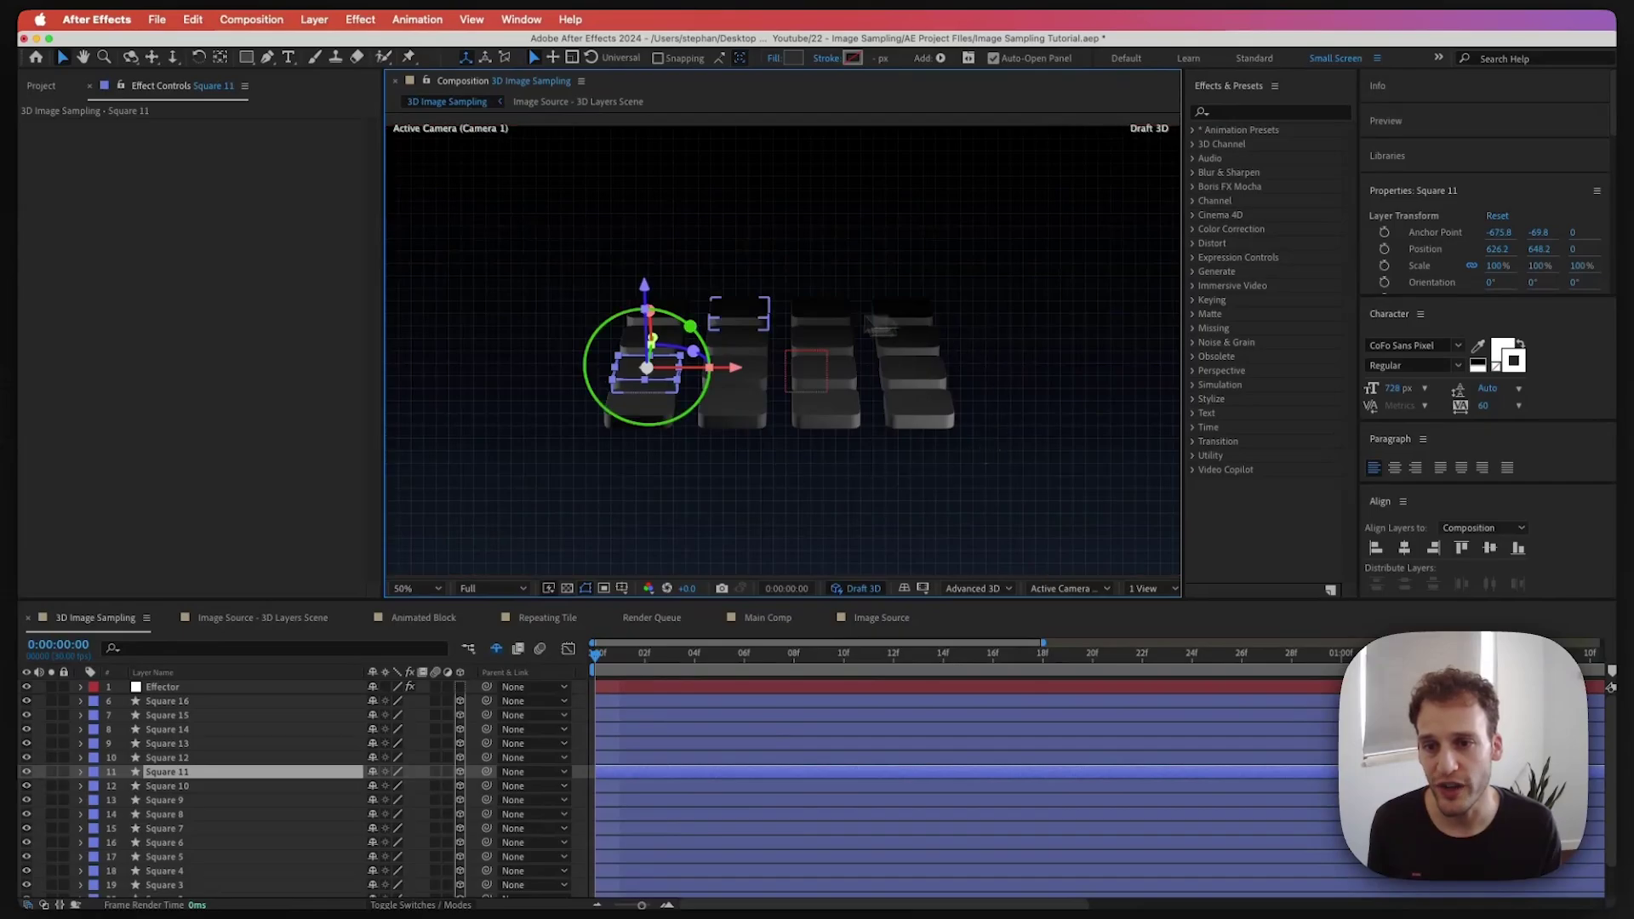
left_click(204, 687)
Show and solo the Image Source - 3D Layers Scene layer and scrub through the time range to examine its animation
scroll(201, 720, "down", 3)
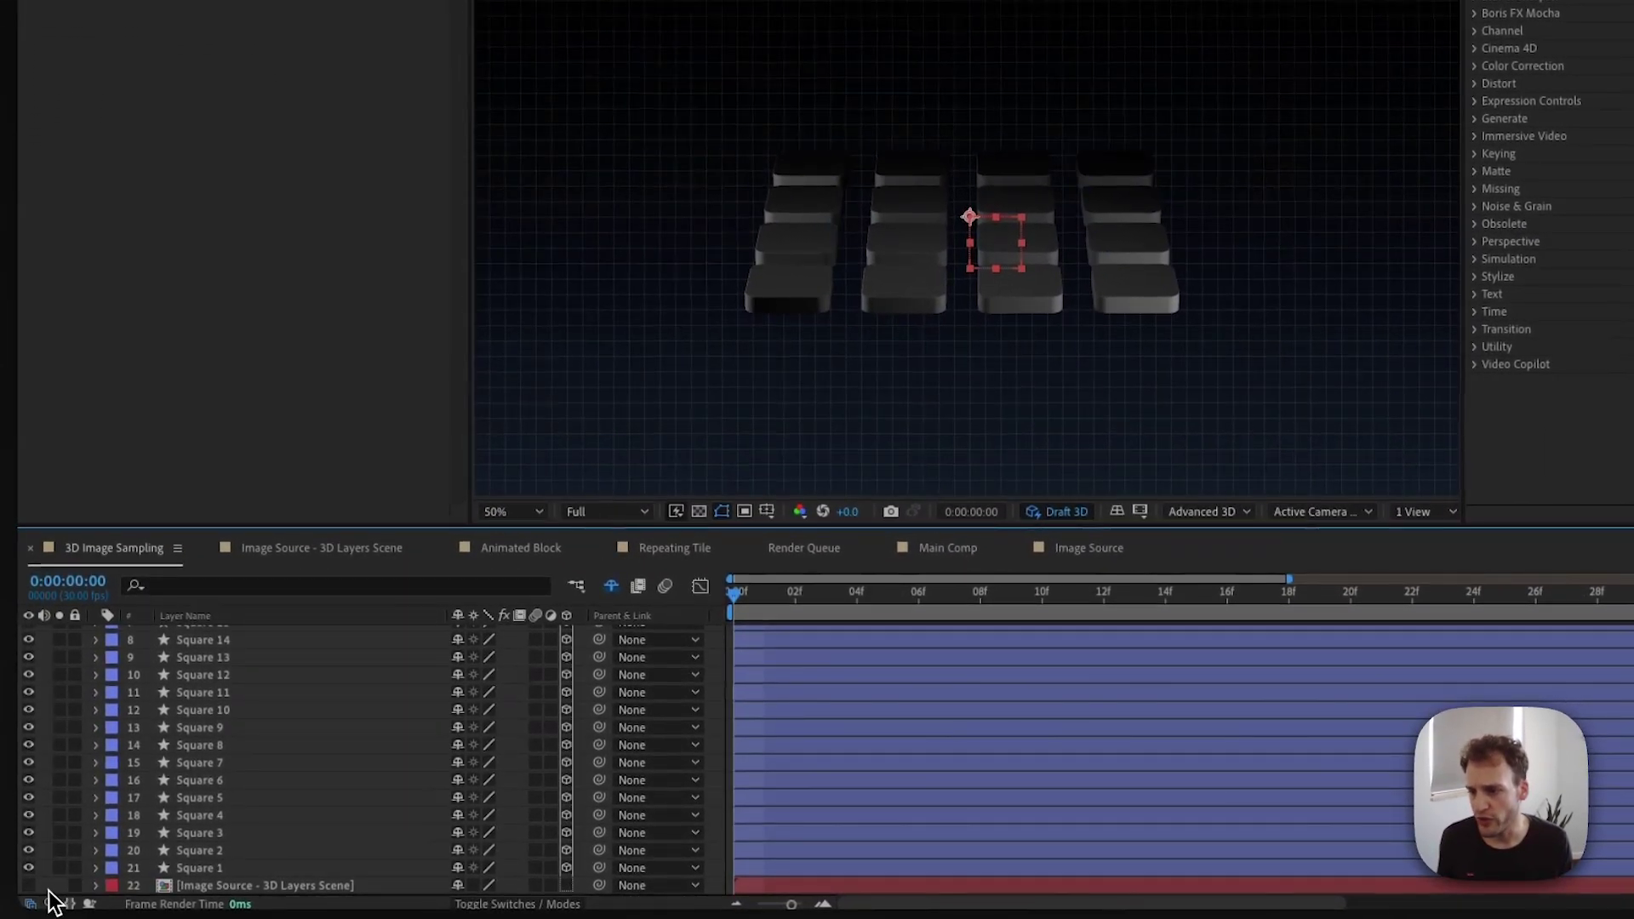
left_click(28, 885)
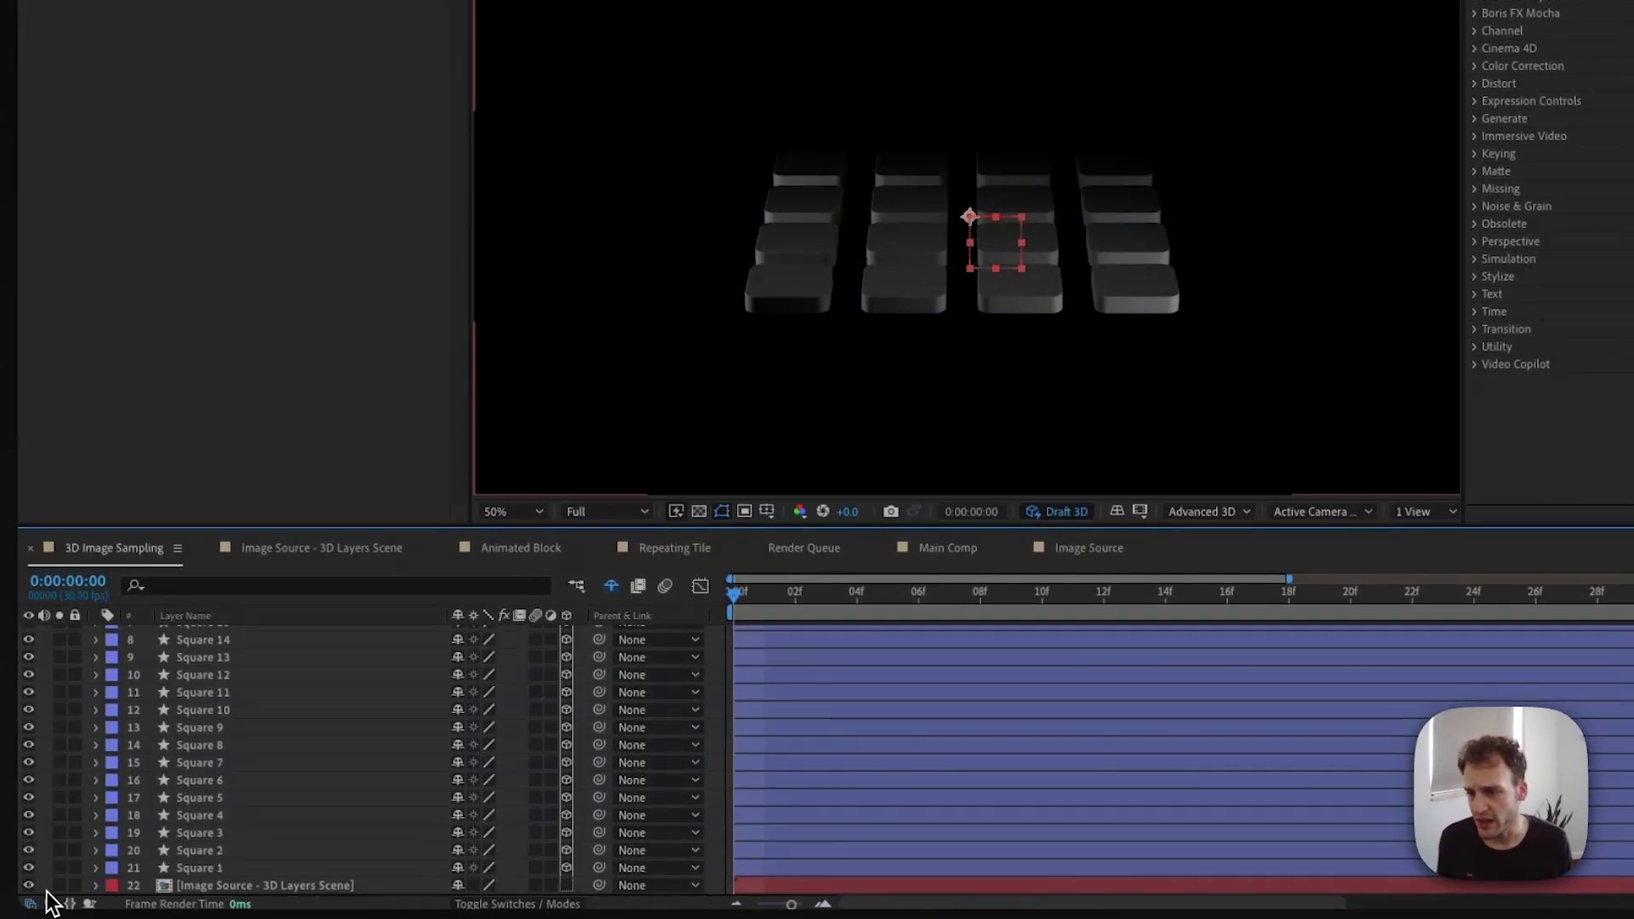
left_click(59, 886)
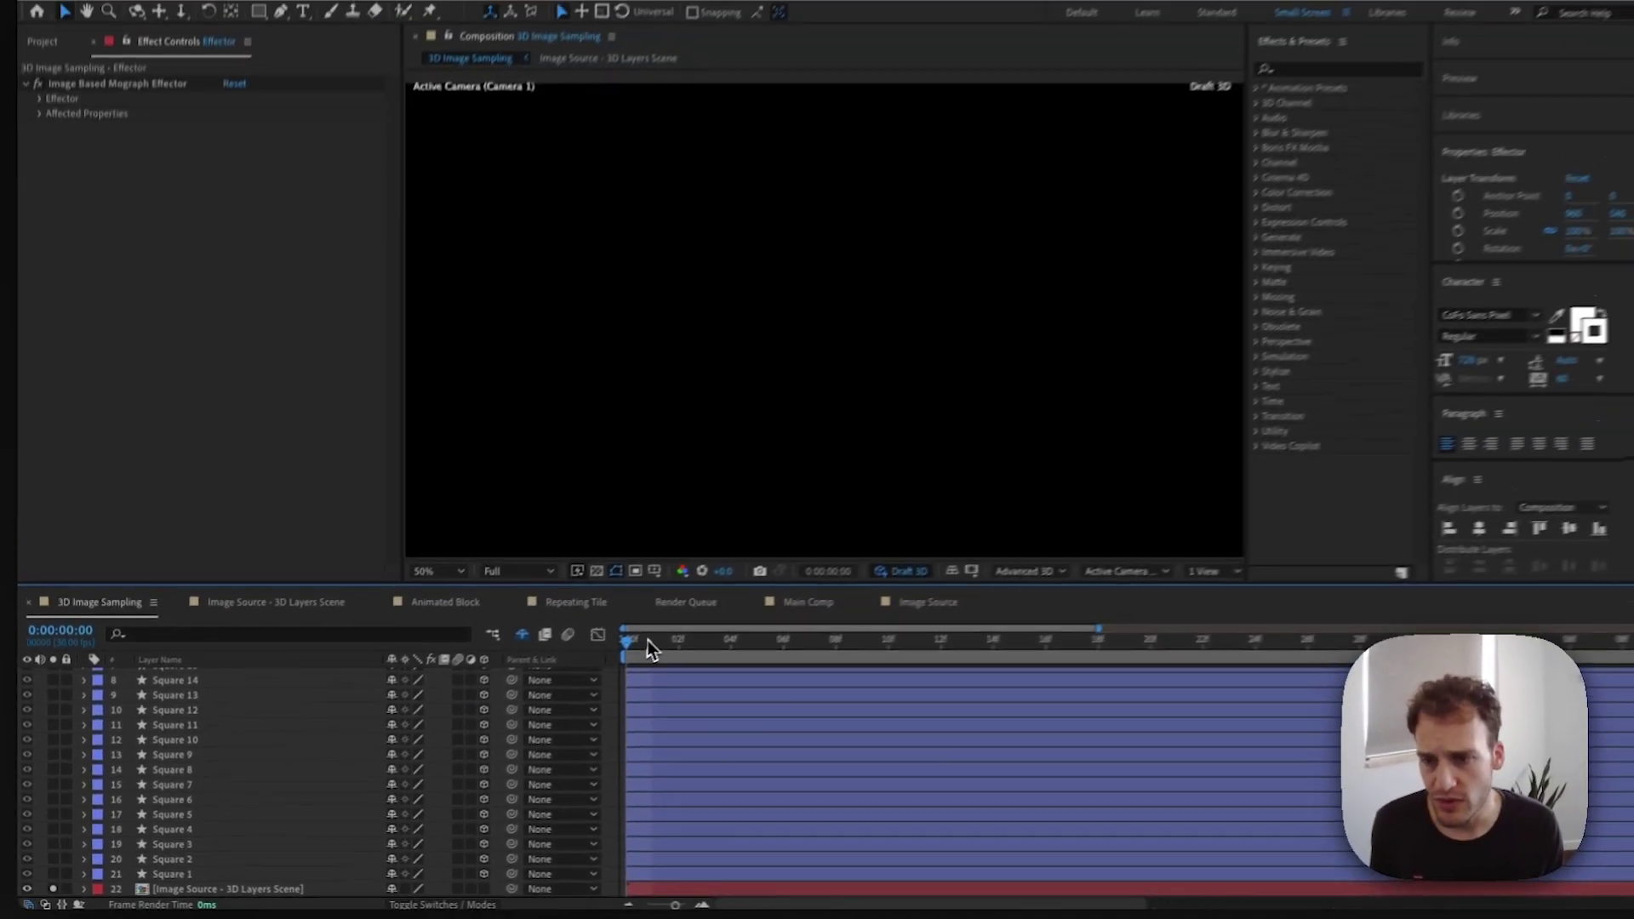
left_click_drag(746, 596, 1396, 689)
left_click_drag(1112, 733, 1417, 732)
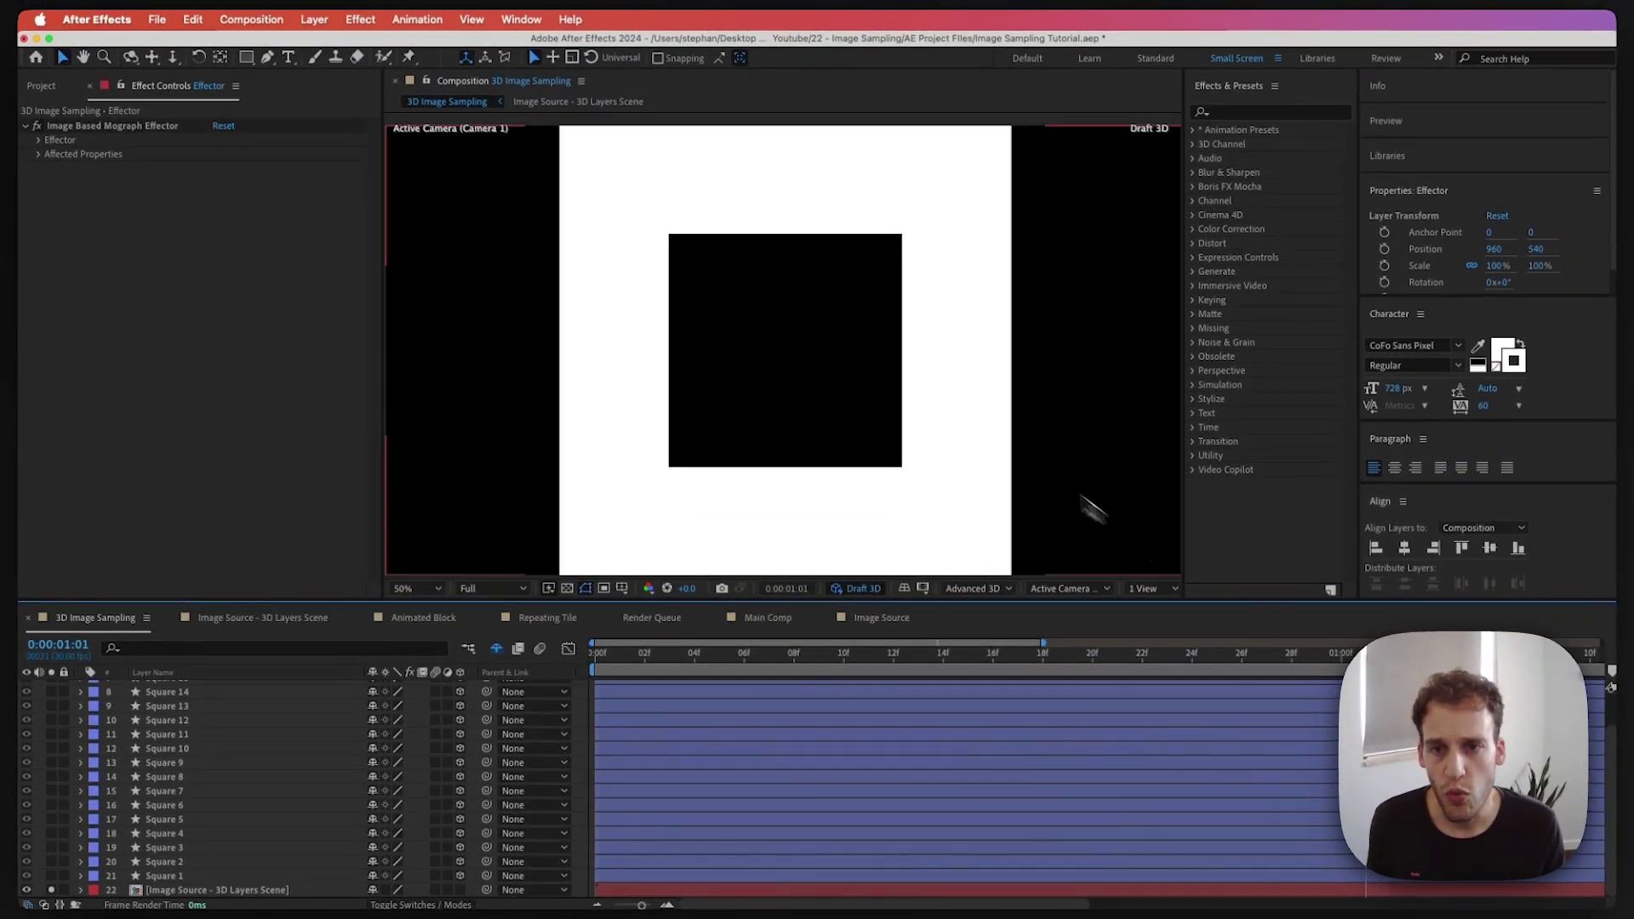
scroll(1087, 511, "down", 2)
left_click_drag(758, 668, 1093, 672)
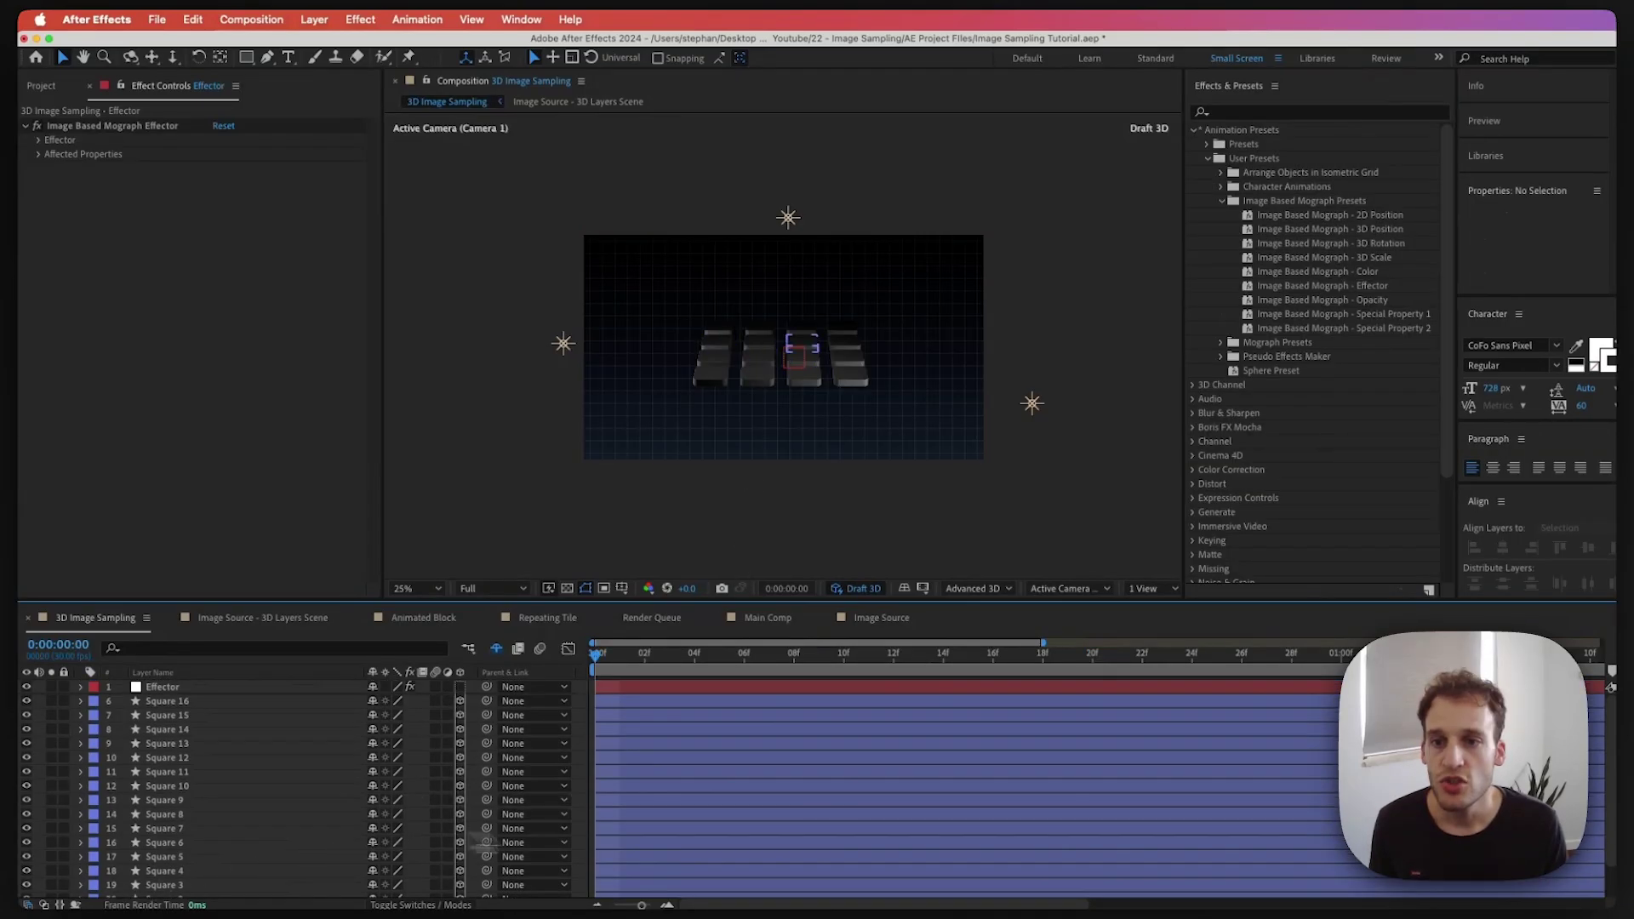
Apply the Image Based Mograph - Effector user preset to the Effector layer
left_click(180, 691)
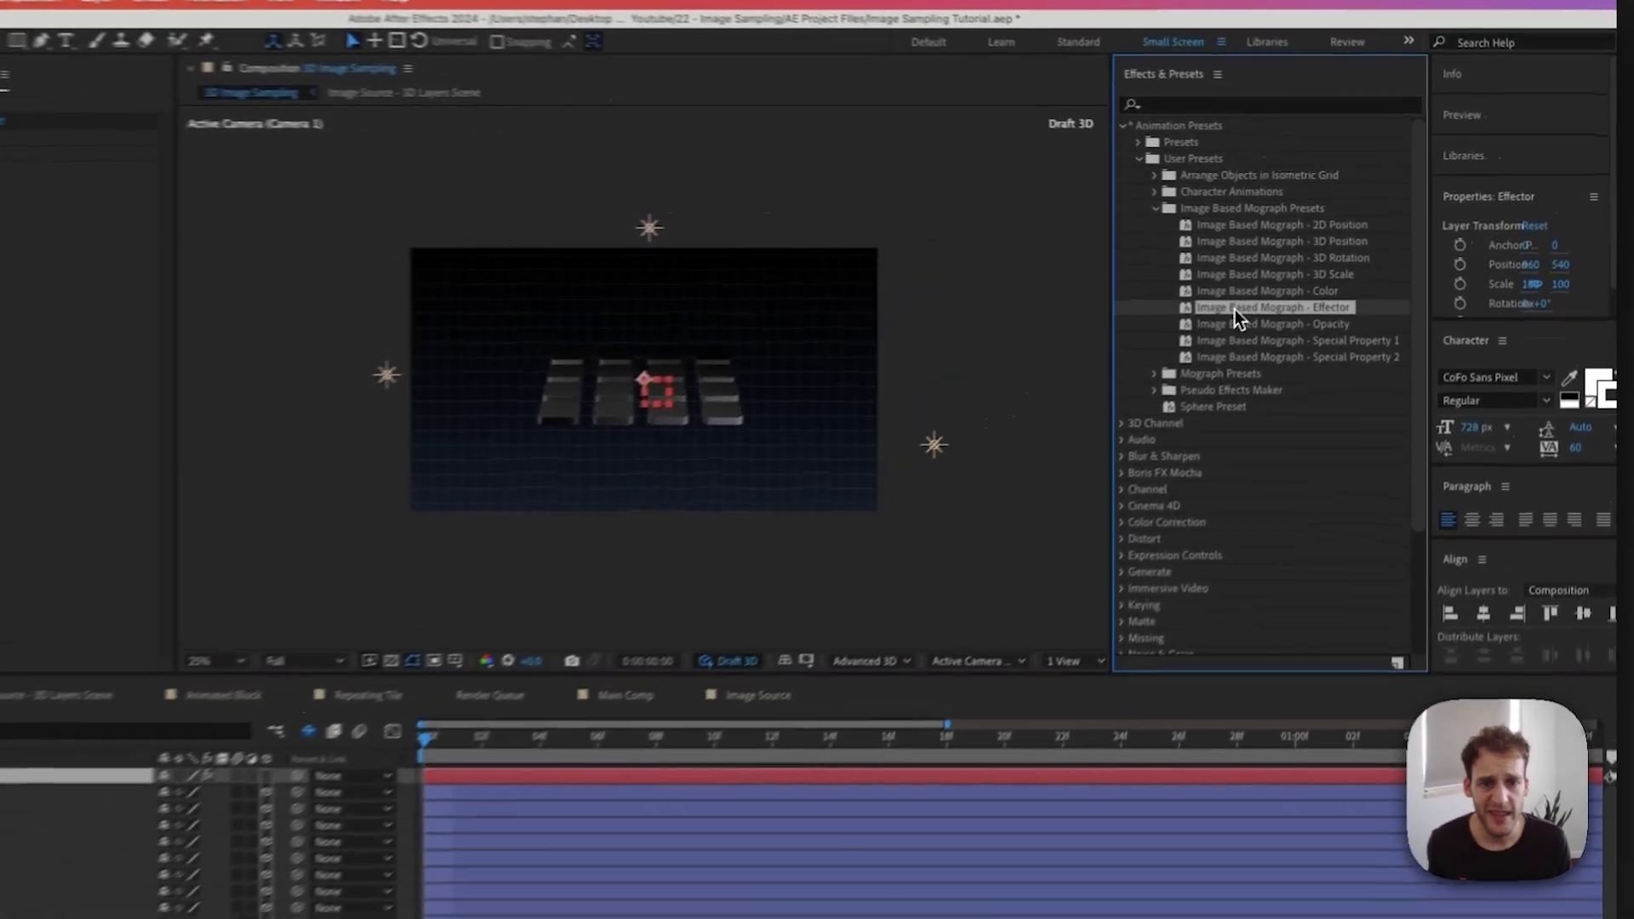
left_click(1291, 287)
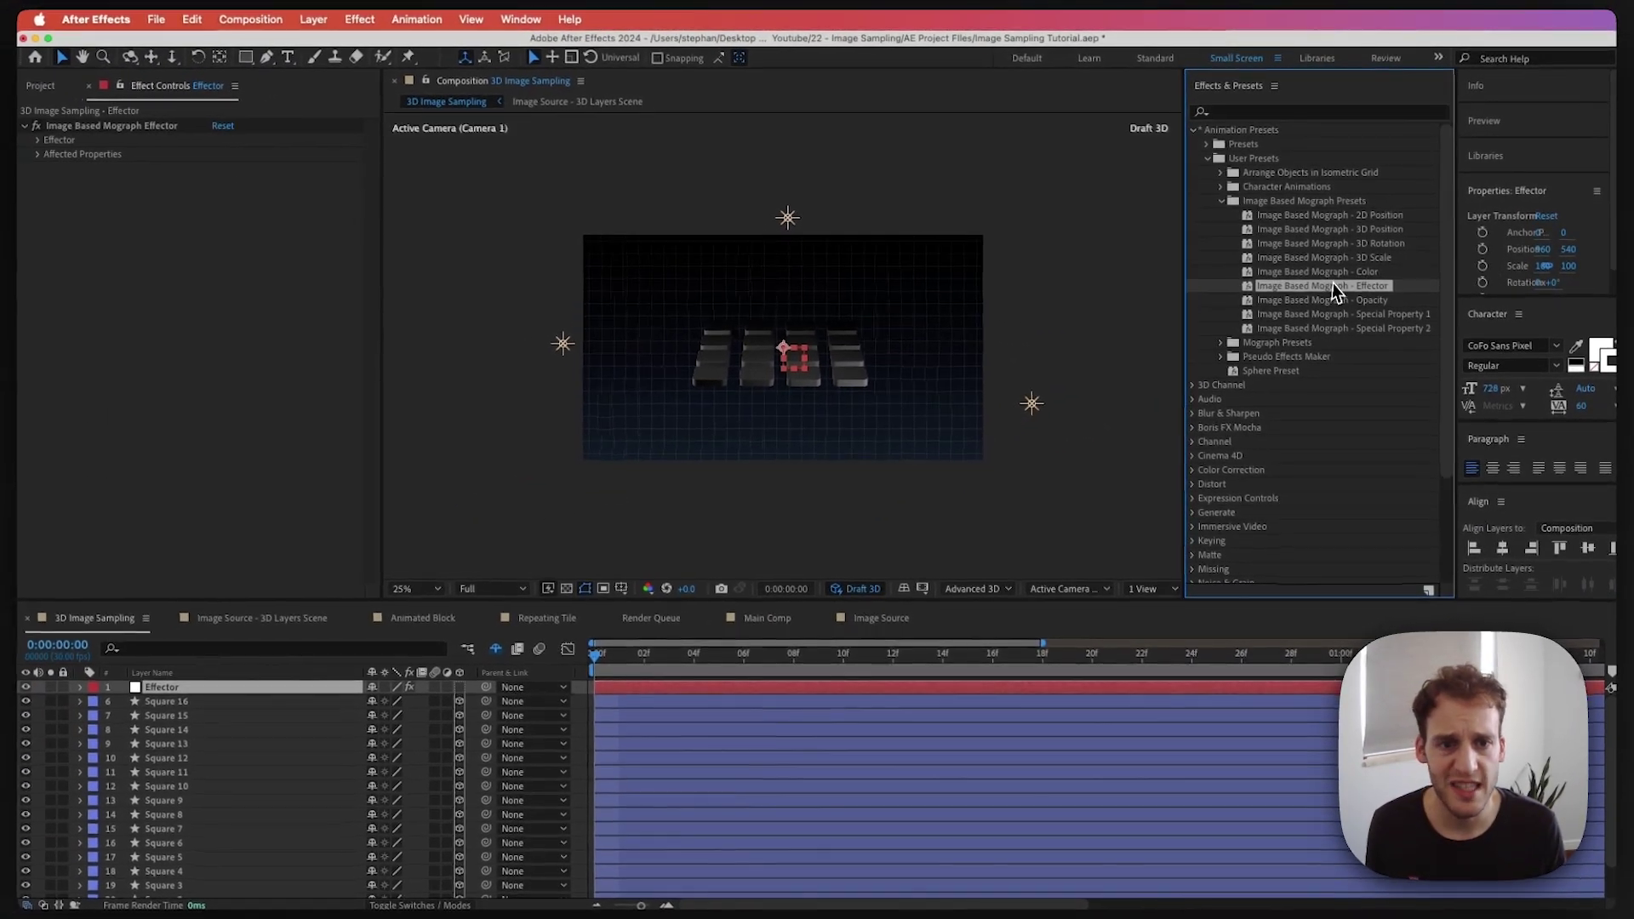
left_click_drag(1334, 291, 237, 671)
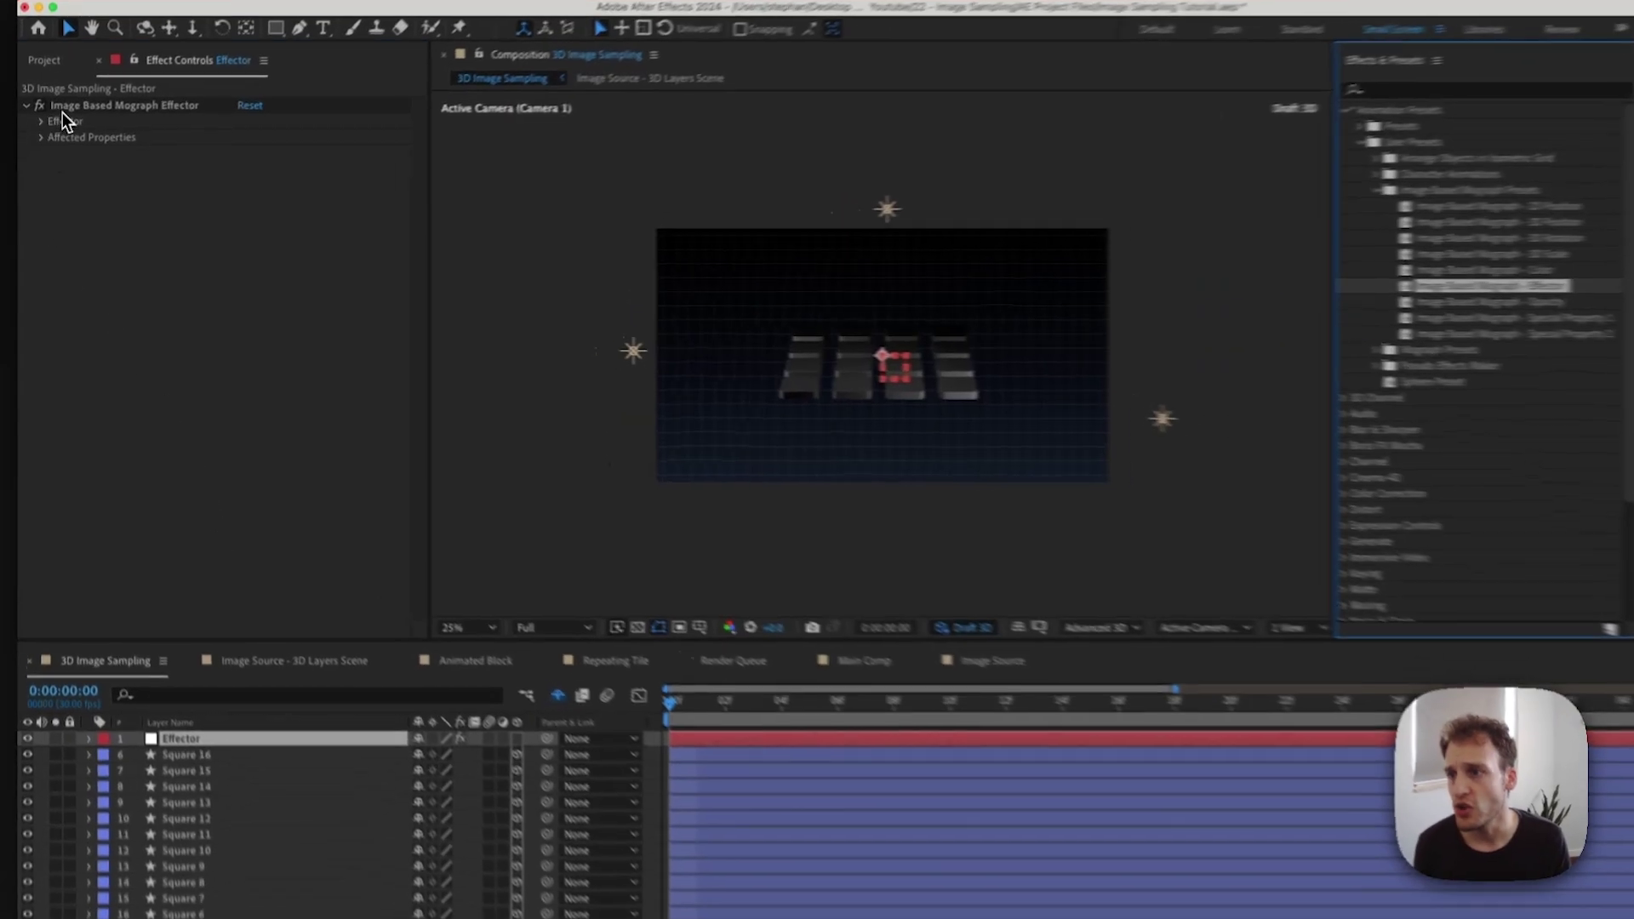
Choose 22. Image Source - 3D Layers Scene as the Image Based Mograph Effector's Image Source, and reselect the Effector layer
left_click(65, 125)
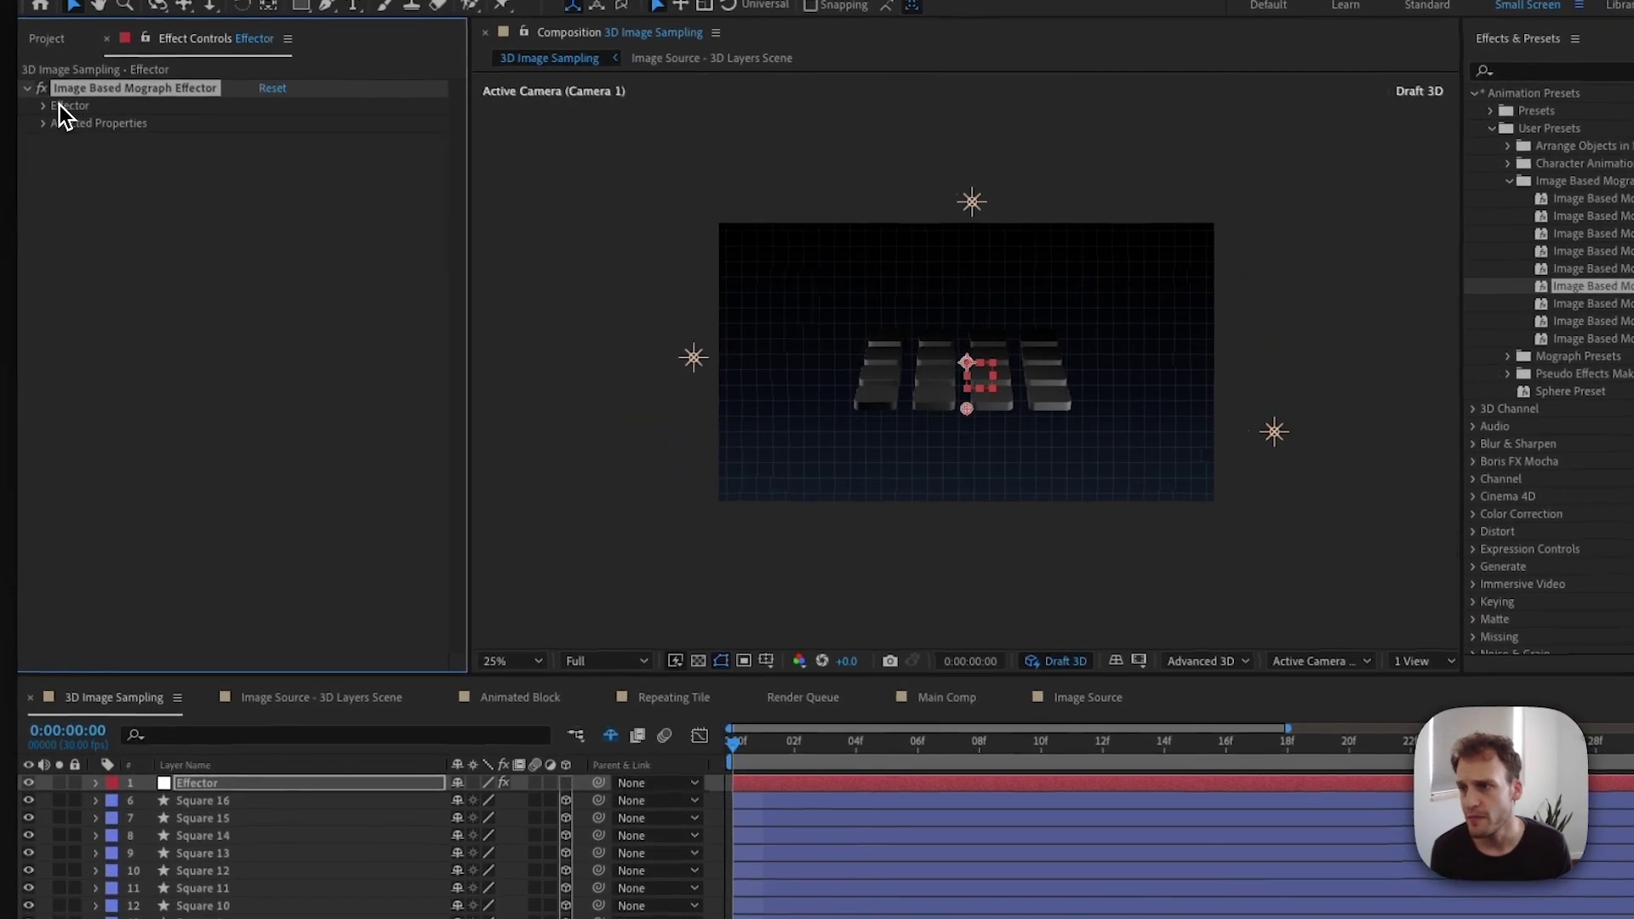
left_click(43, 107)
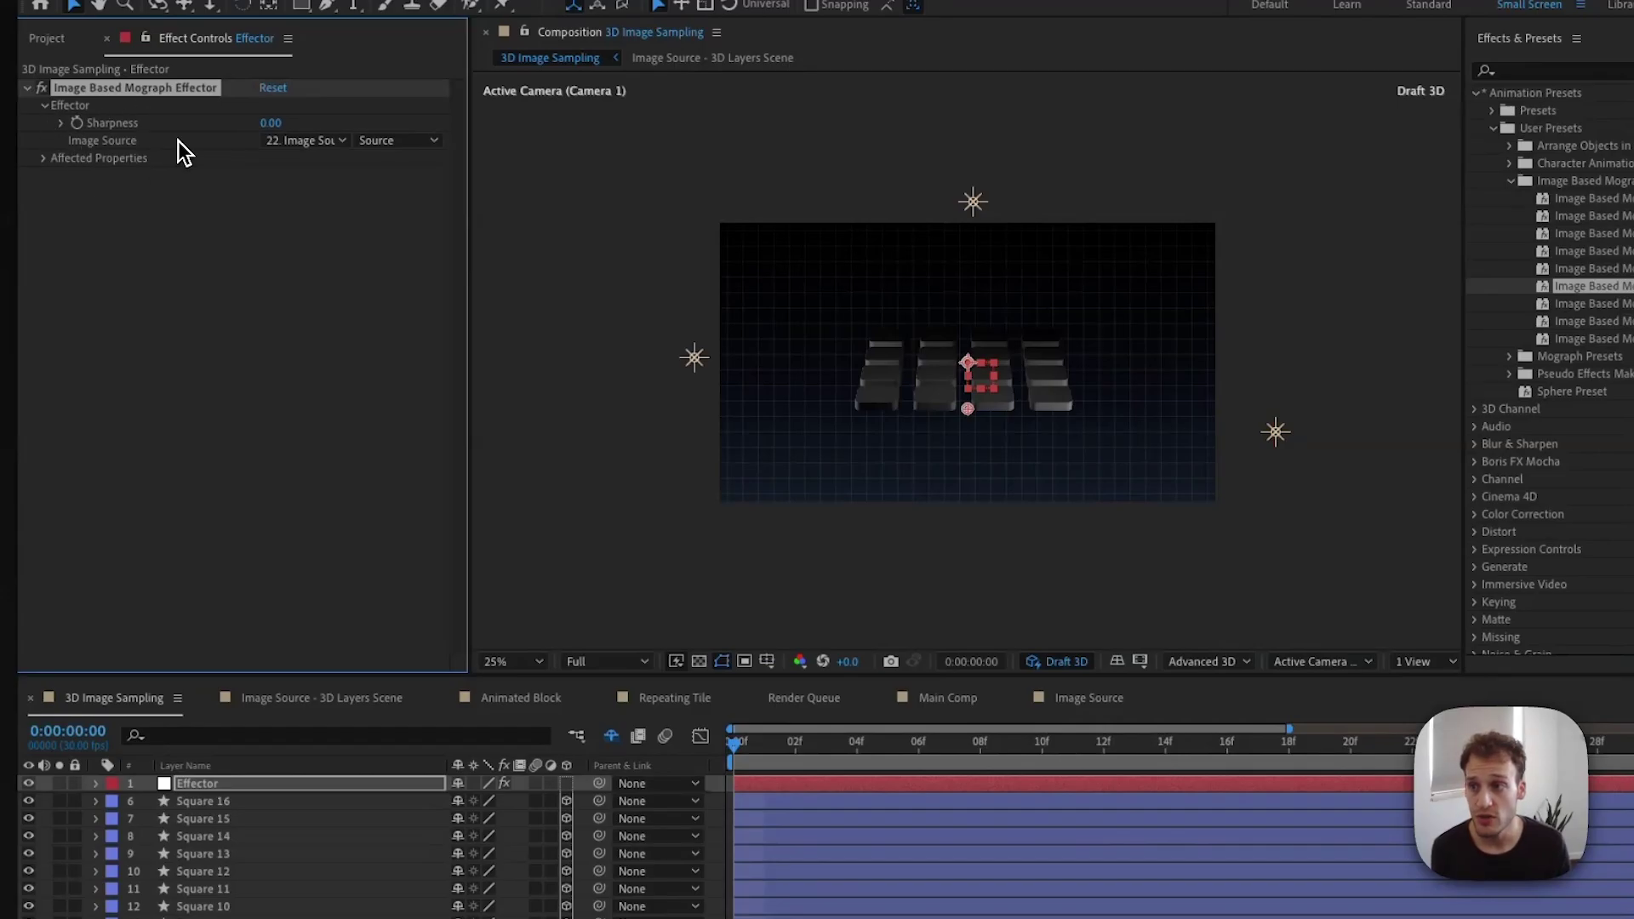
left_click(296, 142)
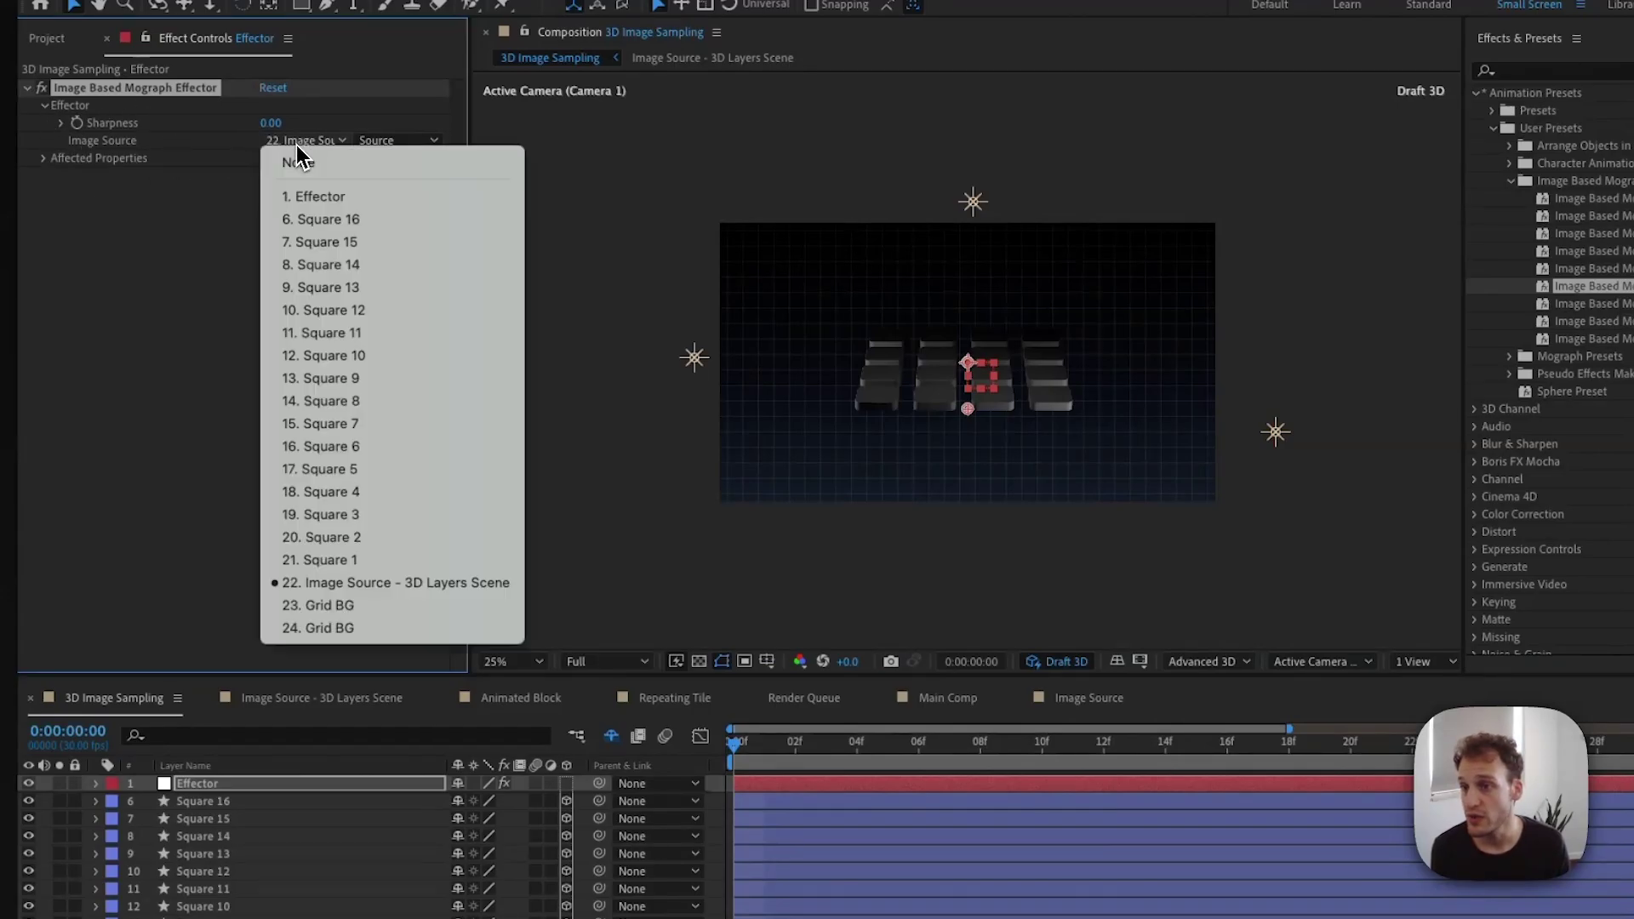
left_click(402, 587)
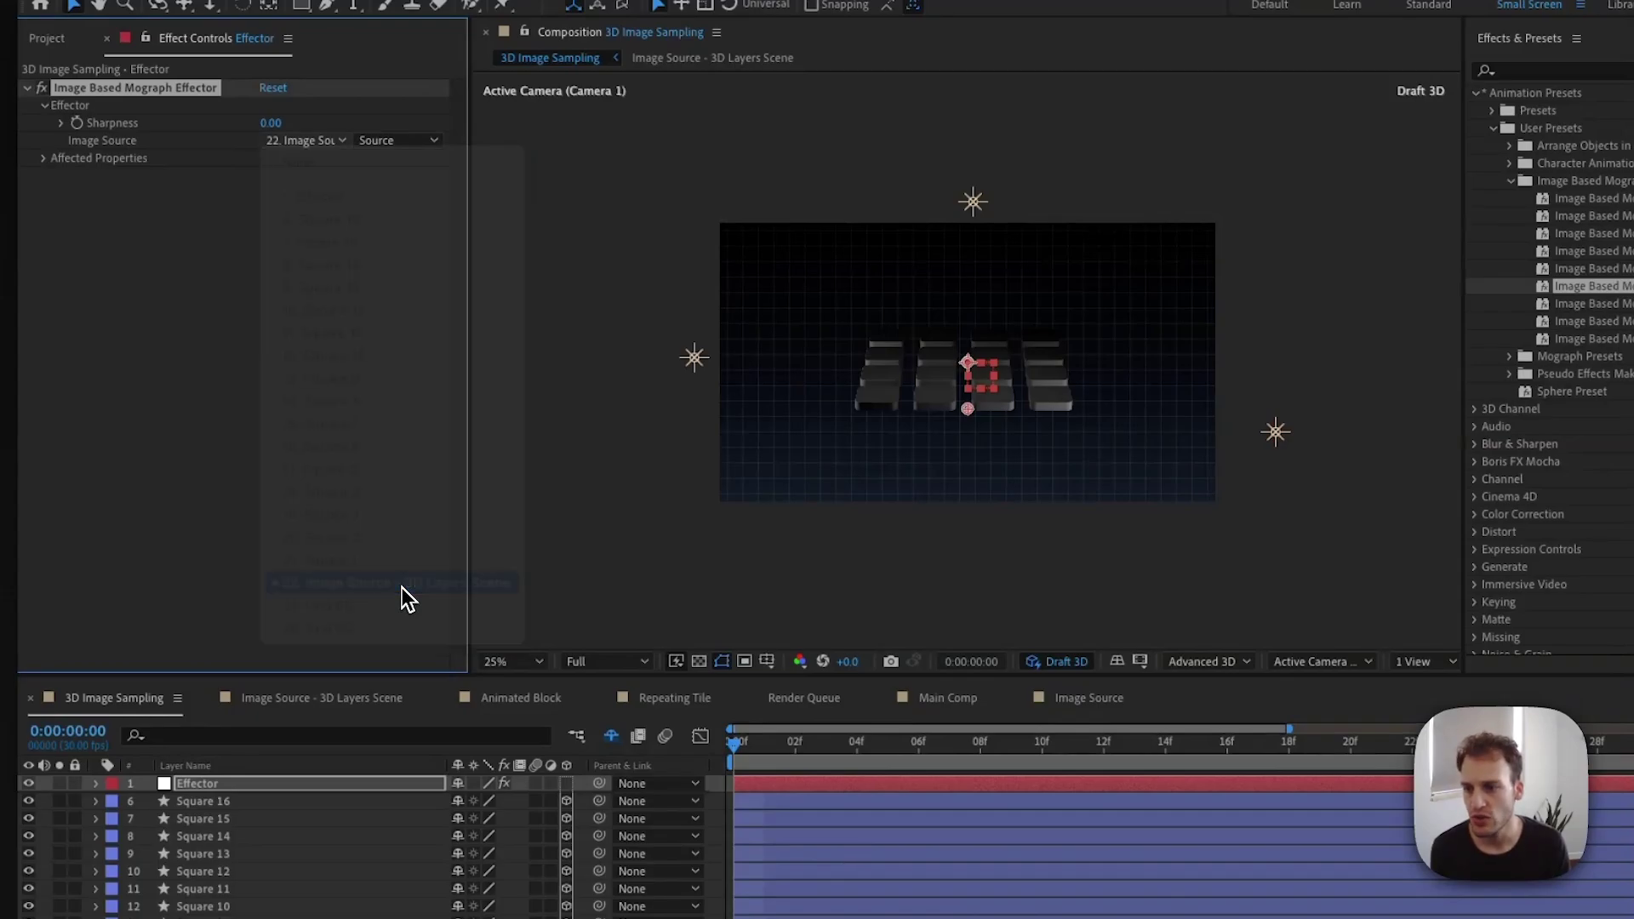
scroll(231, 851, "down", 1)
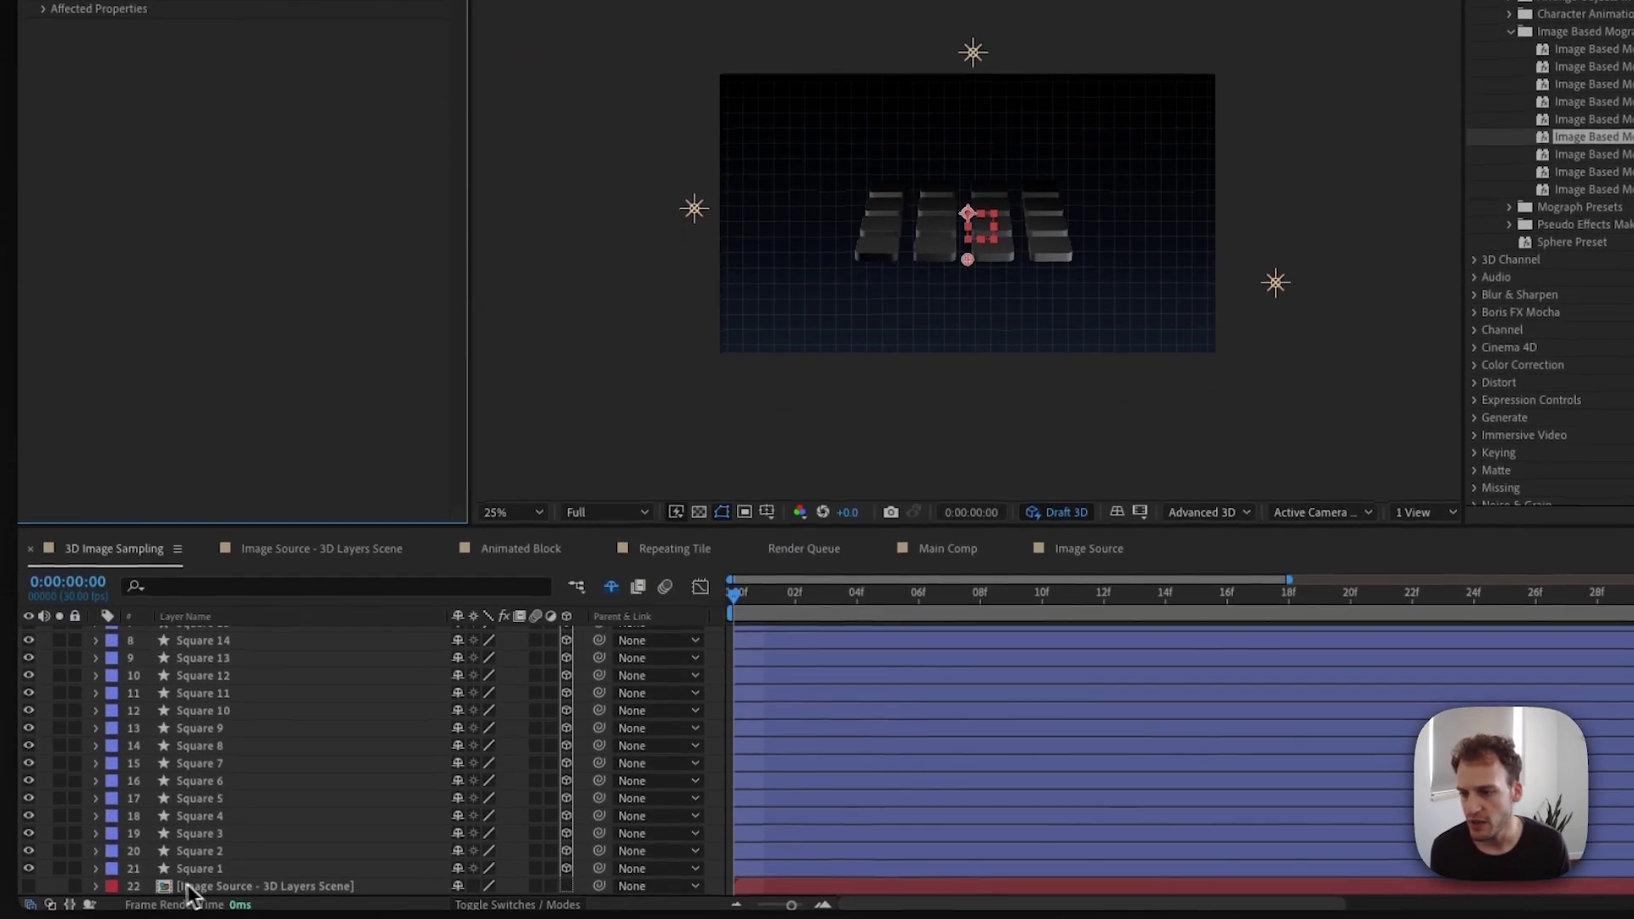
scroll(197, 799, "up", 3)
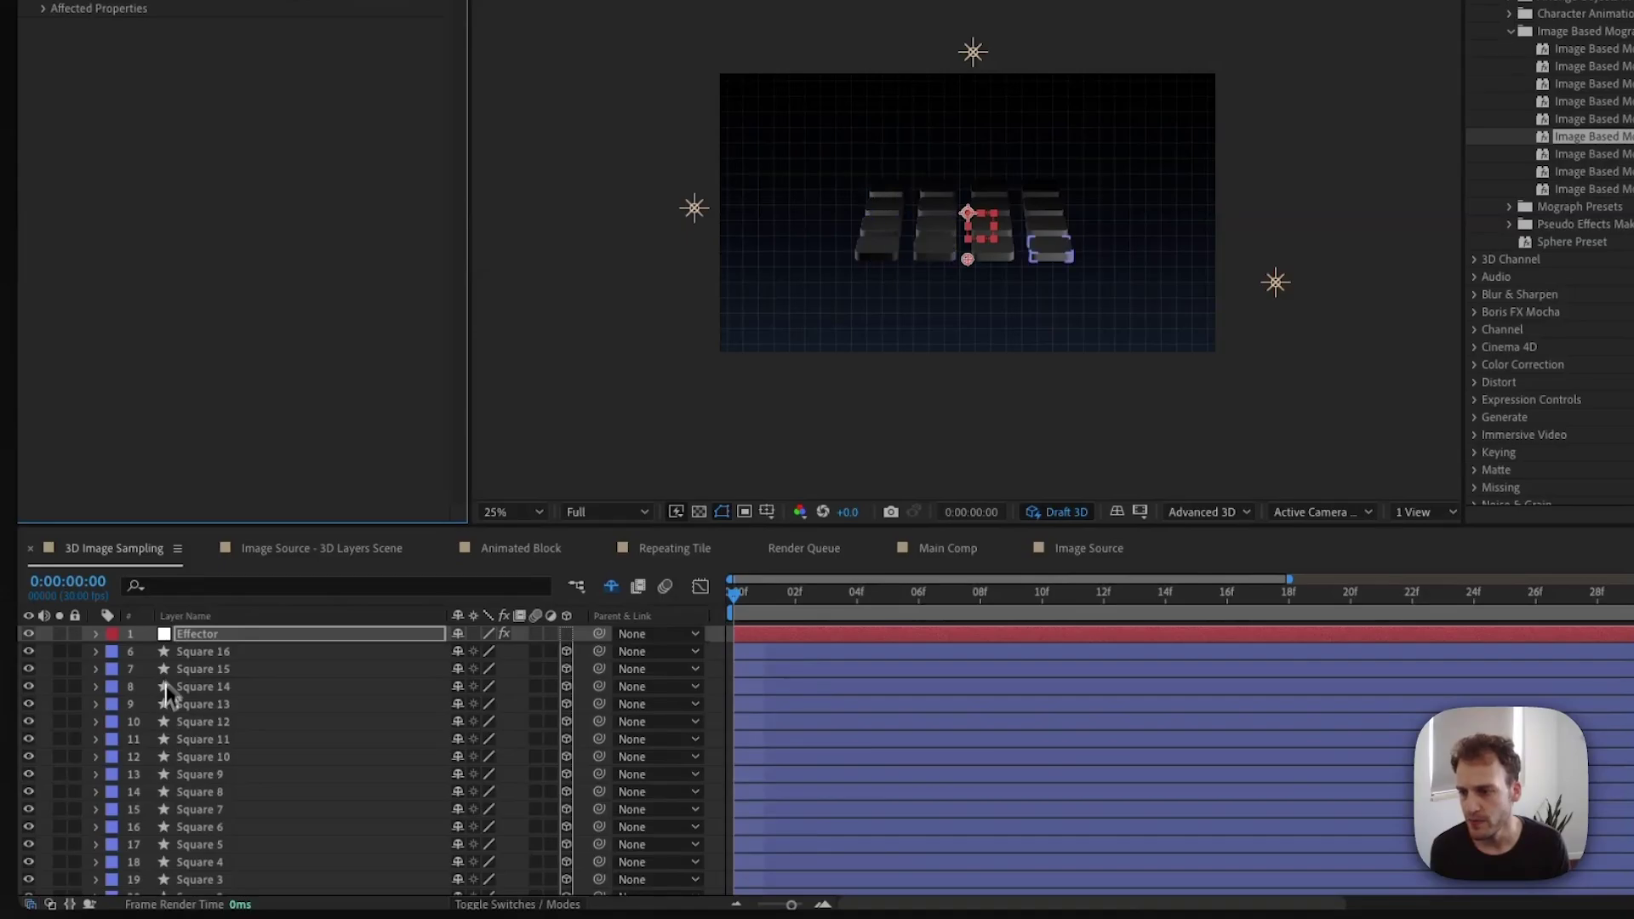
left_click(179, 637)
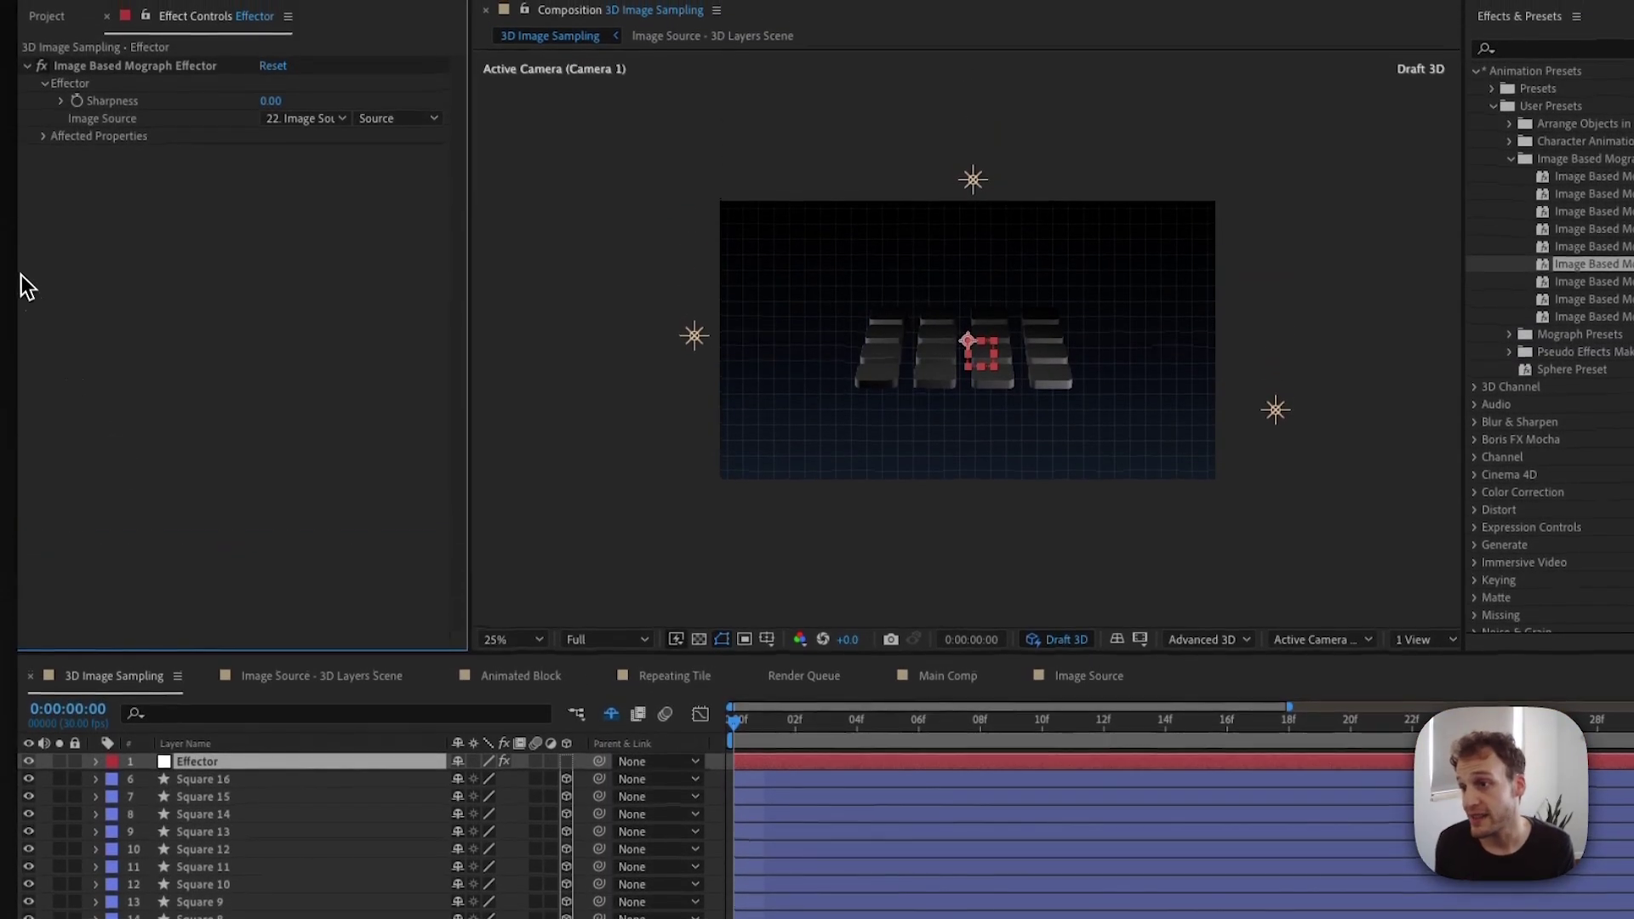
Apply the Image Based Mograph - 3D Rotation user preset to all layers from Square 16 through Square 1
left_click(44, 137)
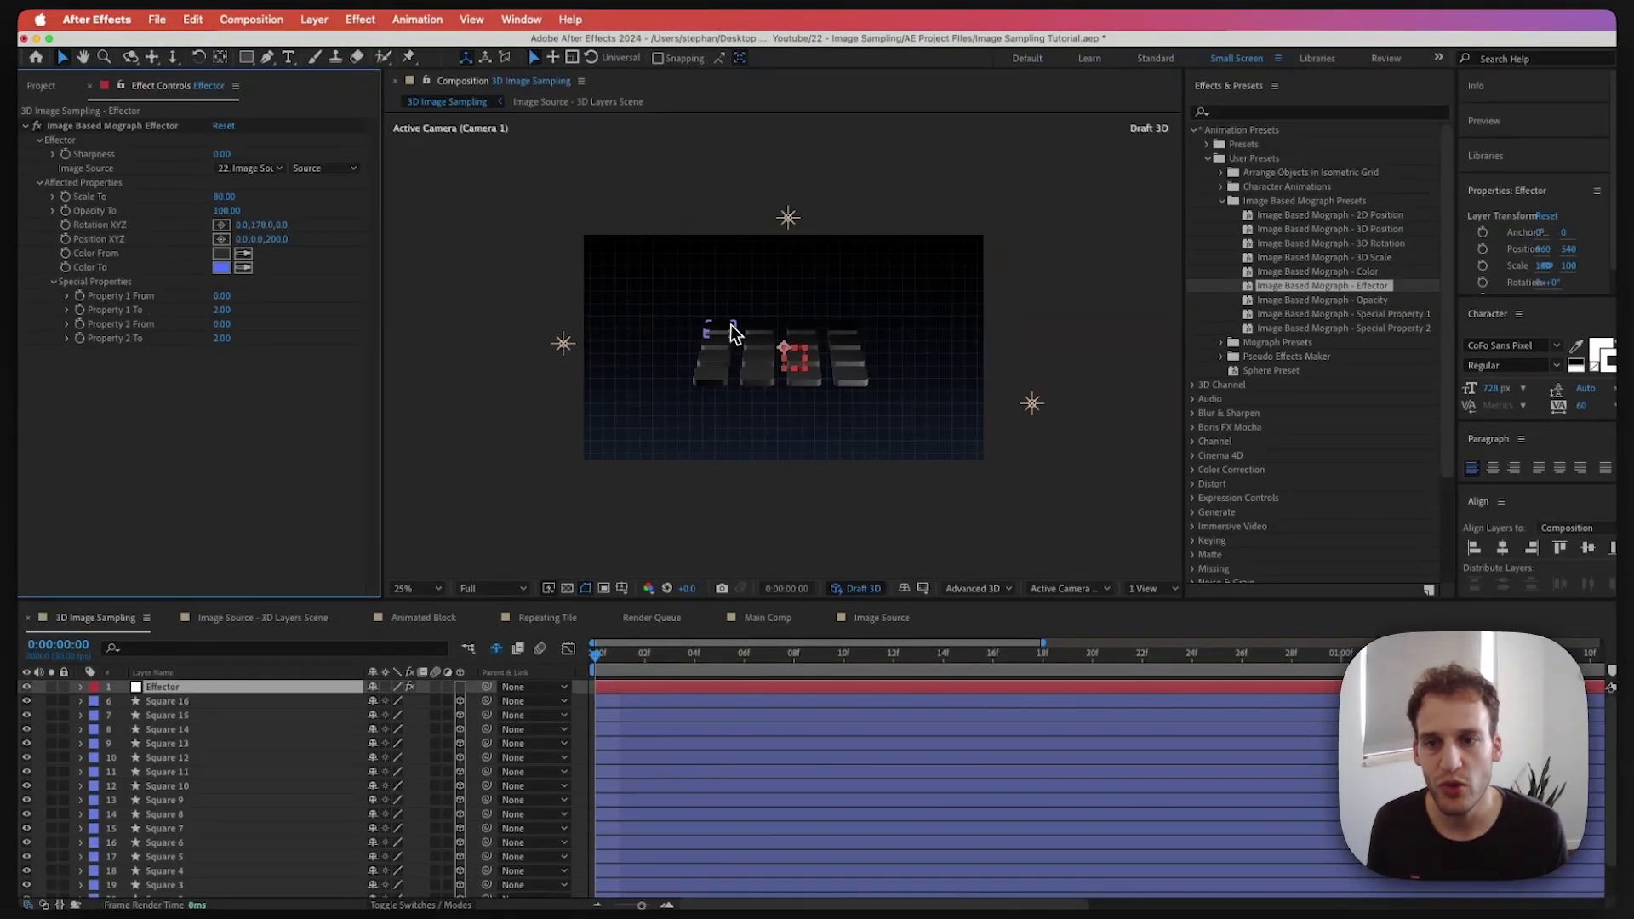
scroll(752, 354, "up", 2)
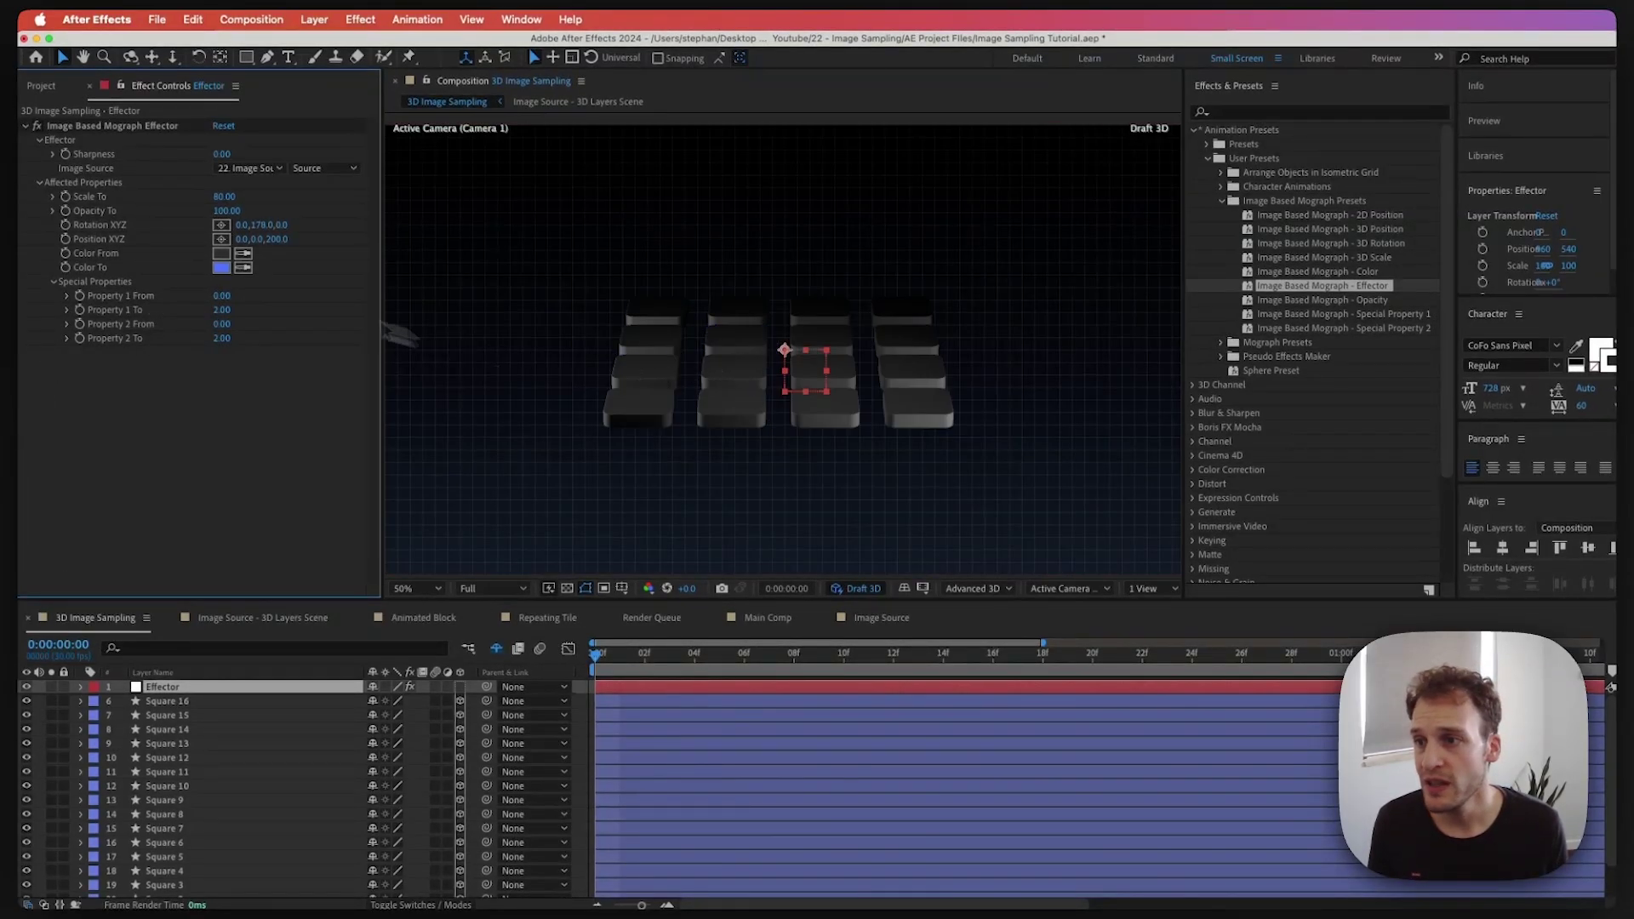
left_click(174, 700)
scroll(164, 766, "down", 2)
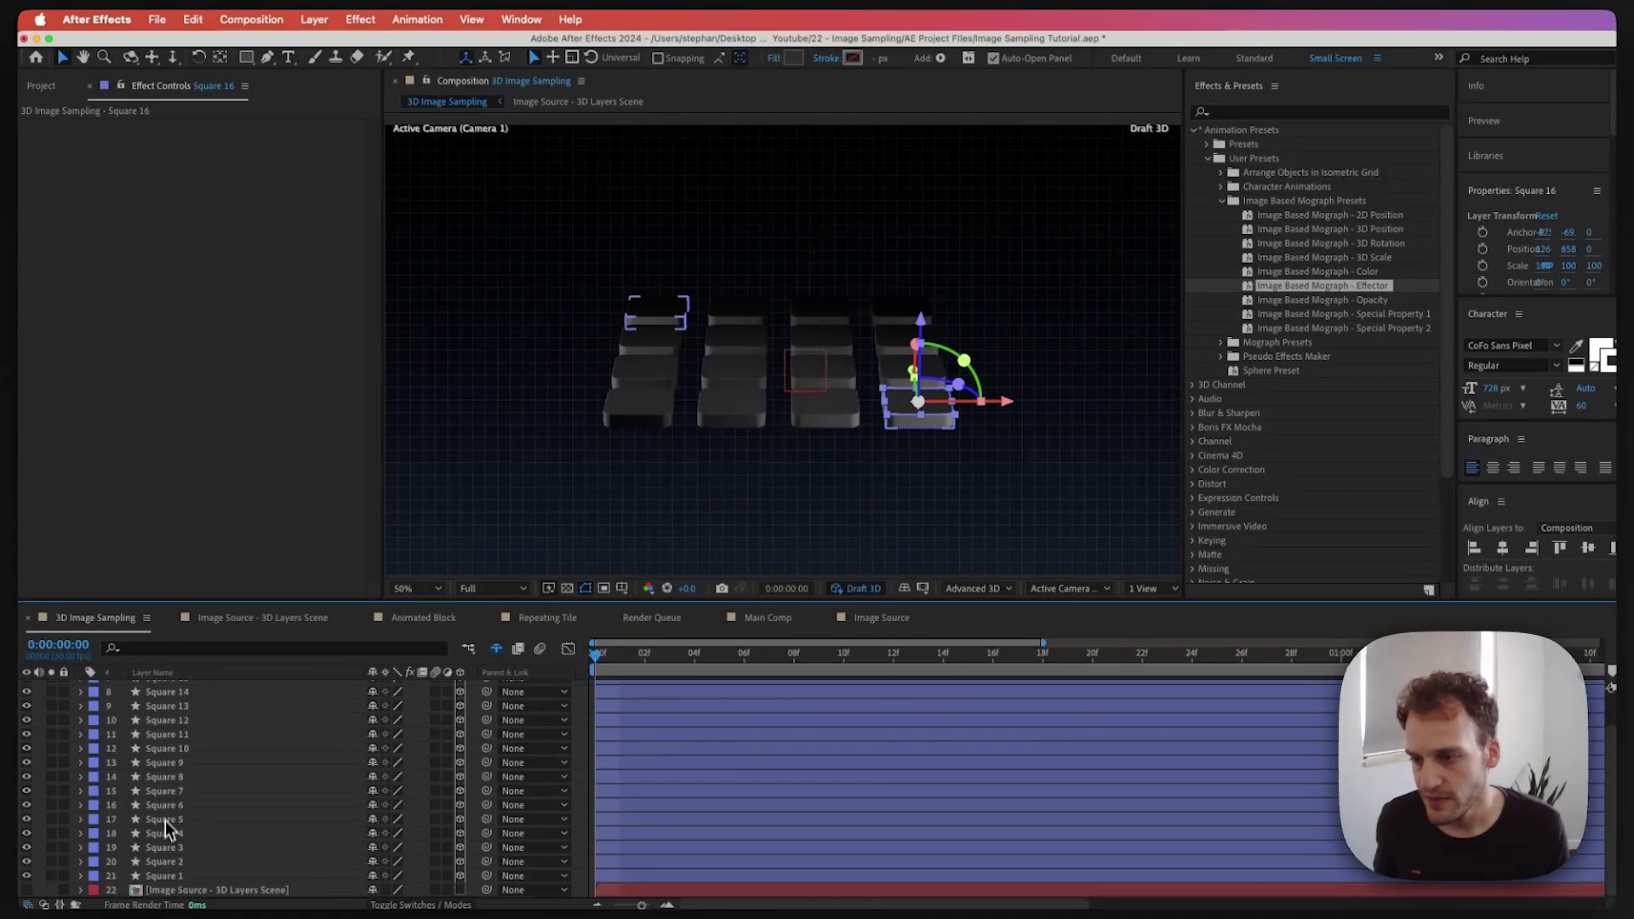
left_click(174, 875, "shift")
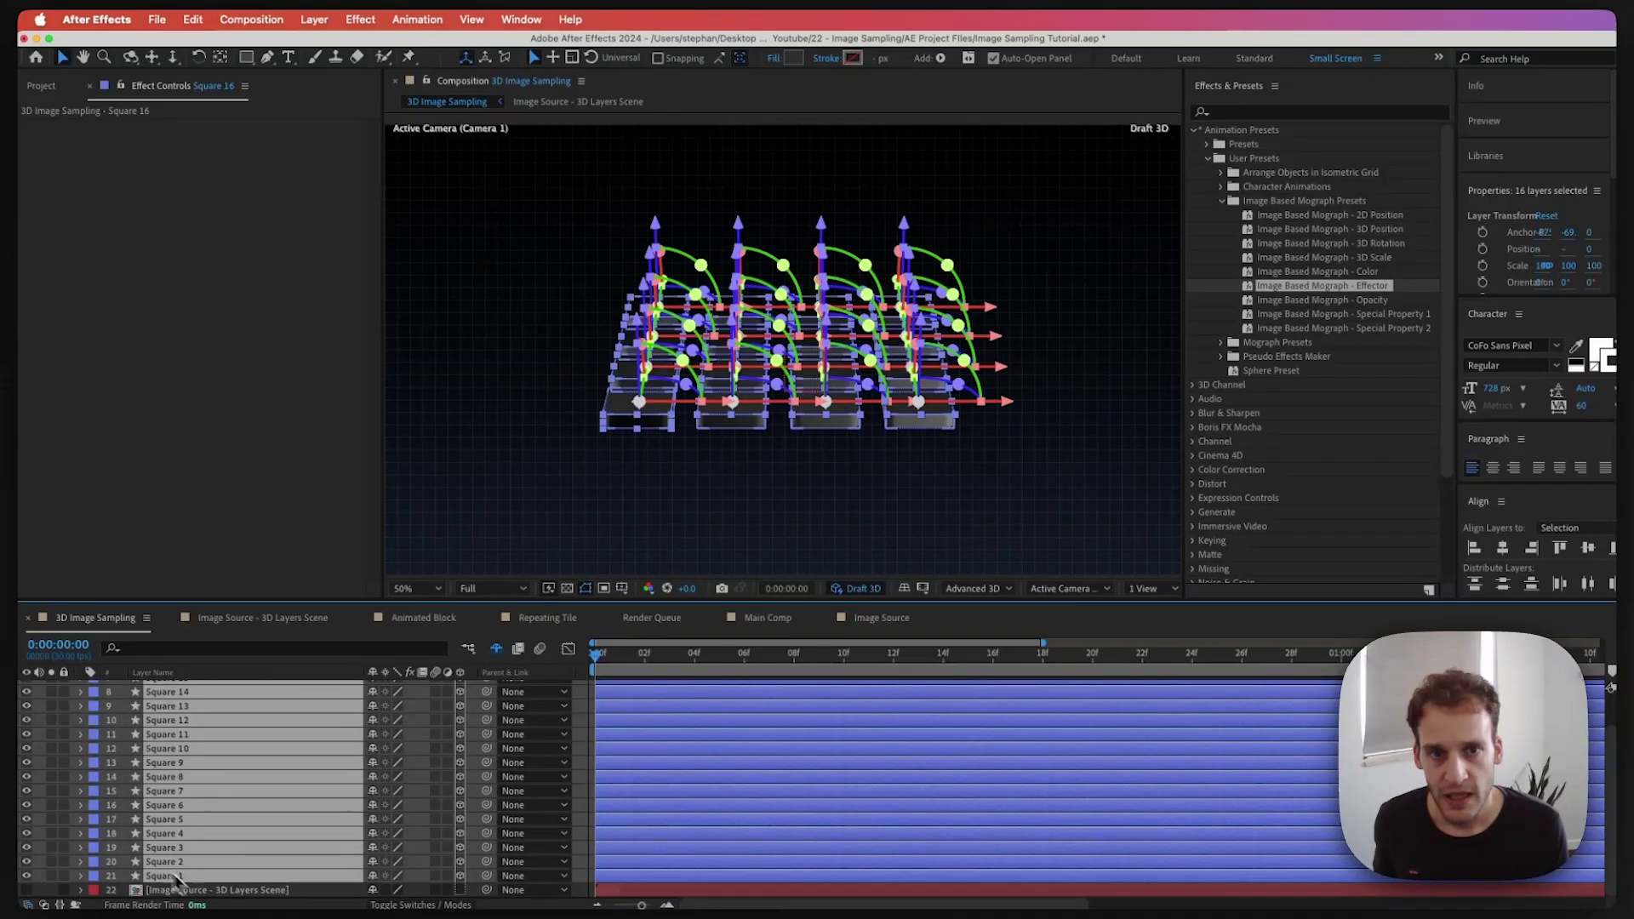
left_click(1309, 244)
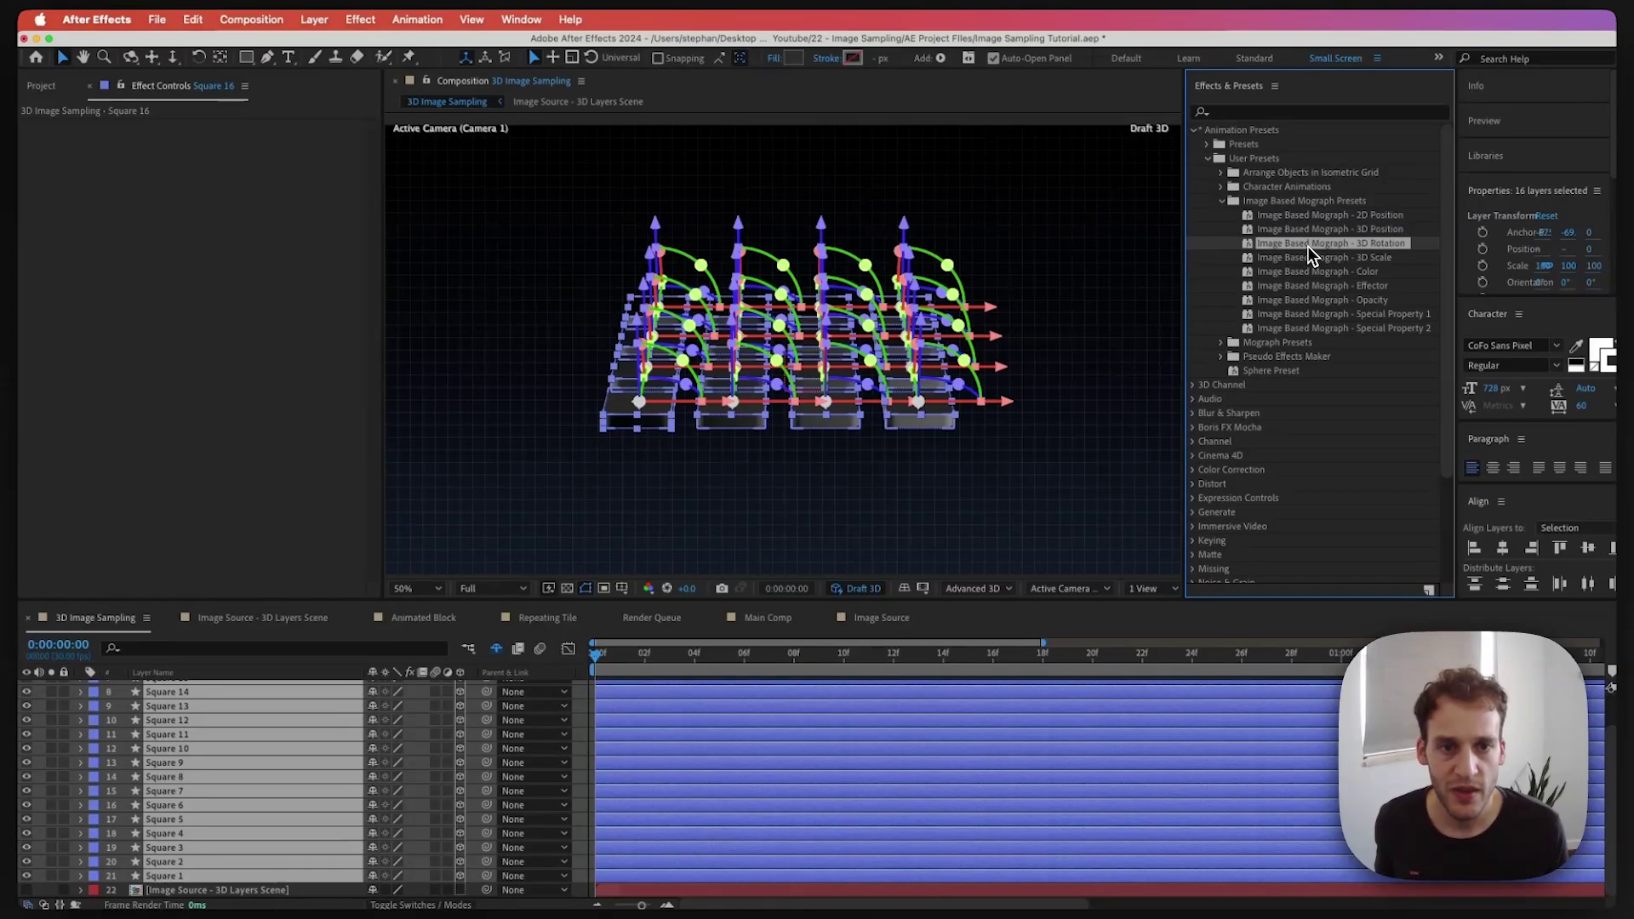
double_click(1308, 246)
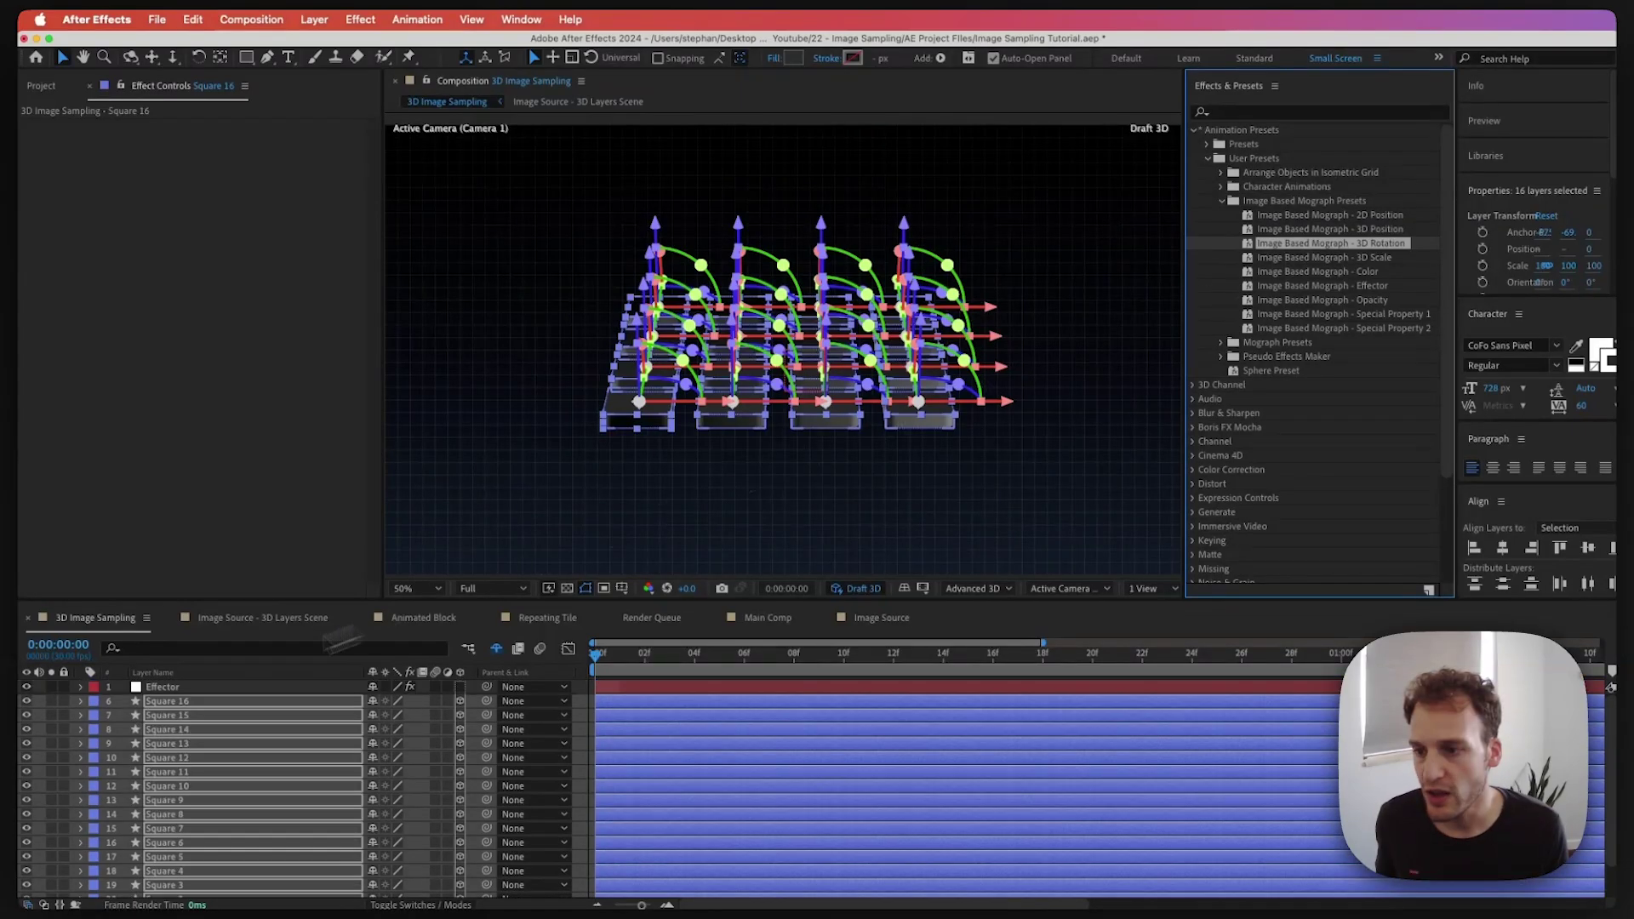
Set the Y value of the Effector's Rotation XYZ to 180 and preview the squares' animation
left_click(170, 689)
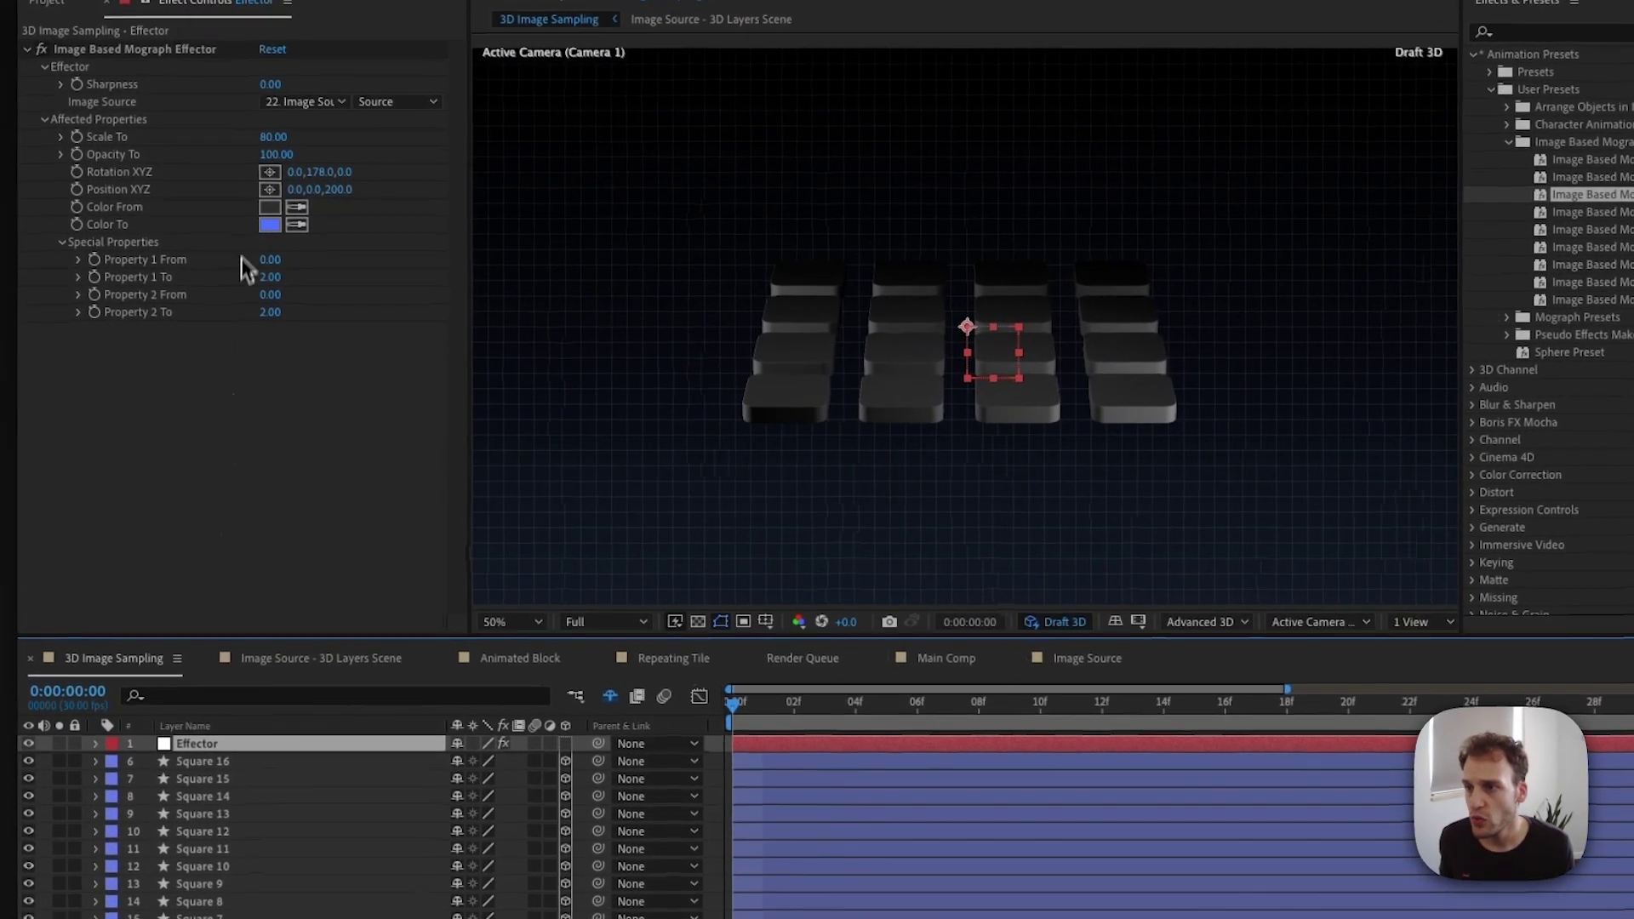
left_click_drag(310, 172, 324, 173)
left_click(324, 173)
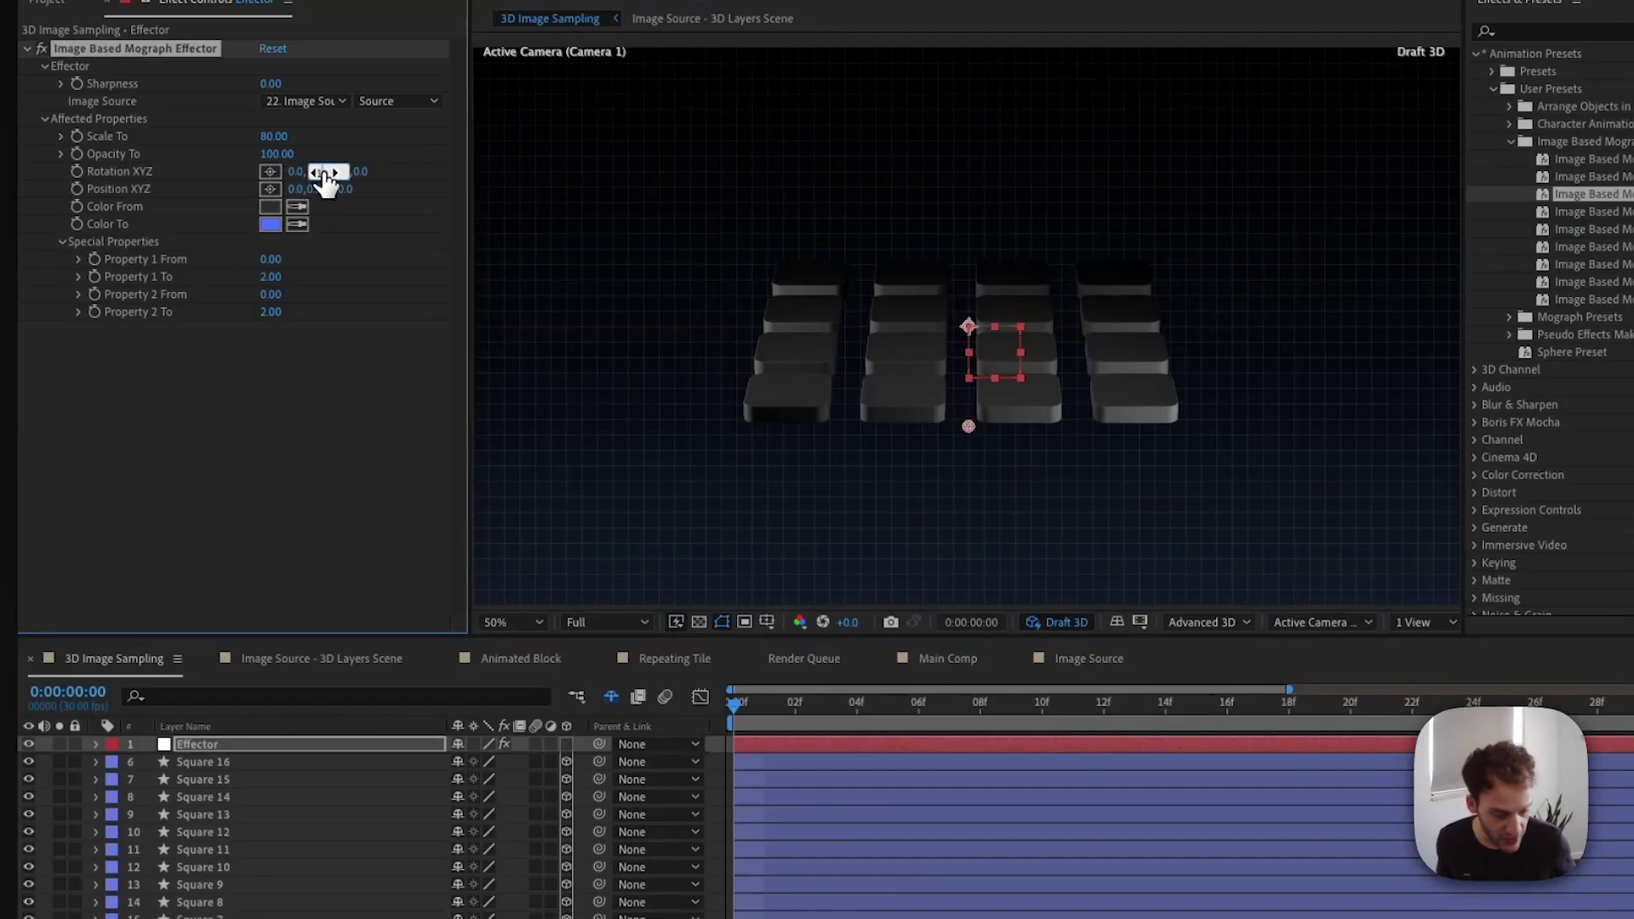
type("180")
key("Return")
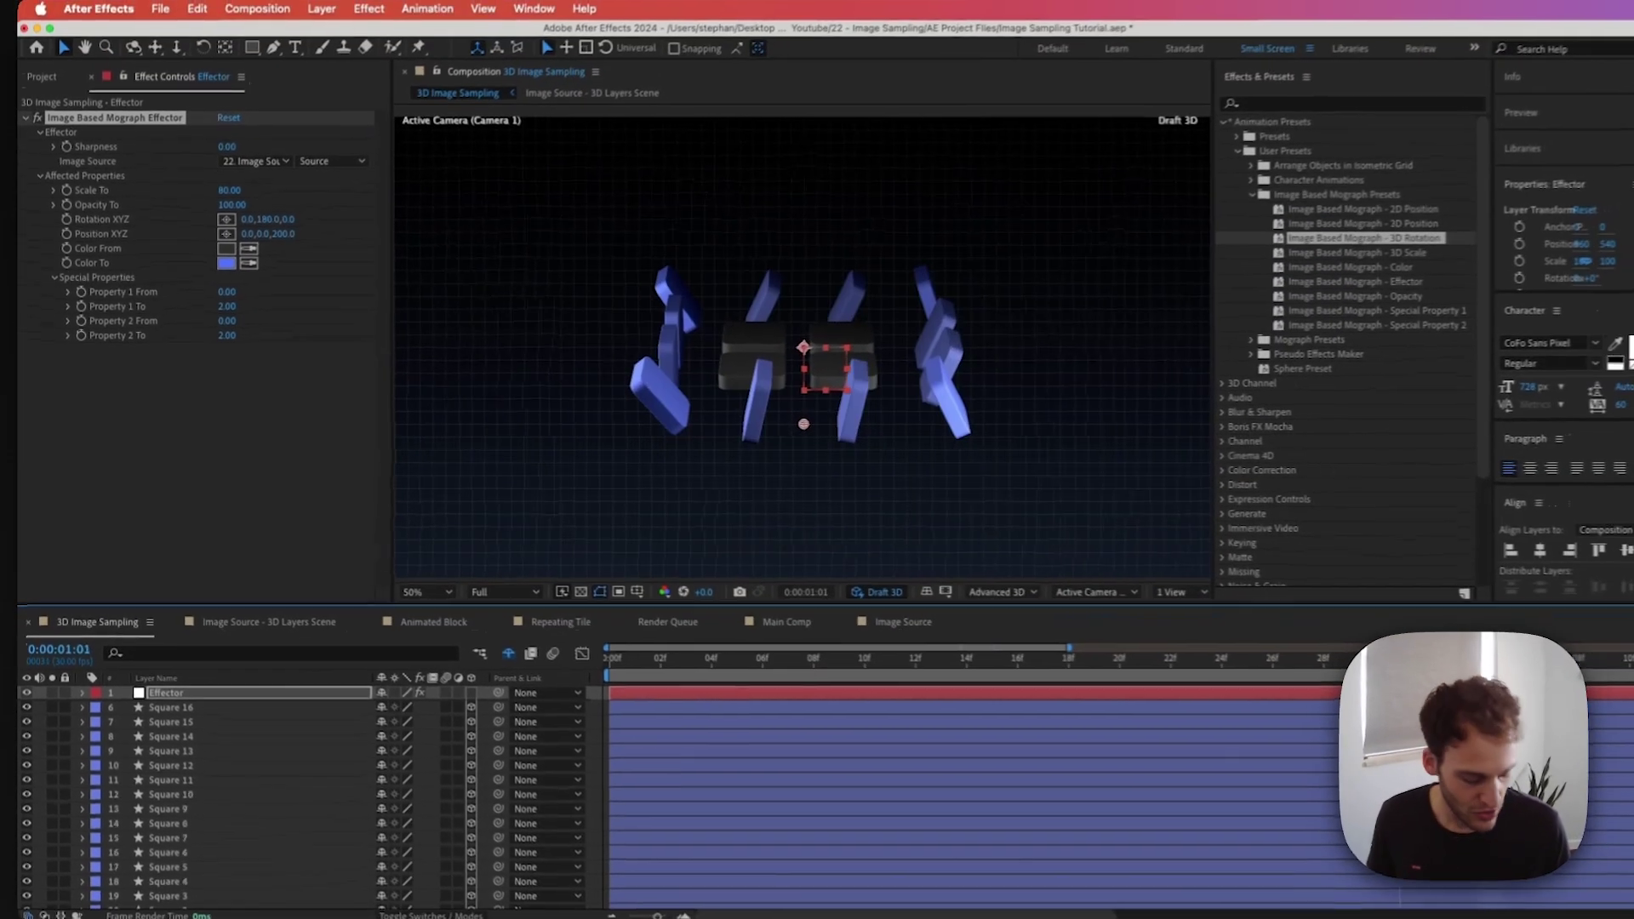
key("space")
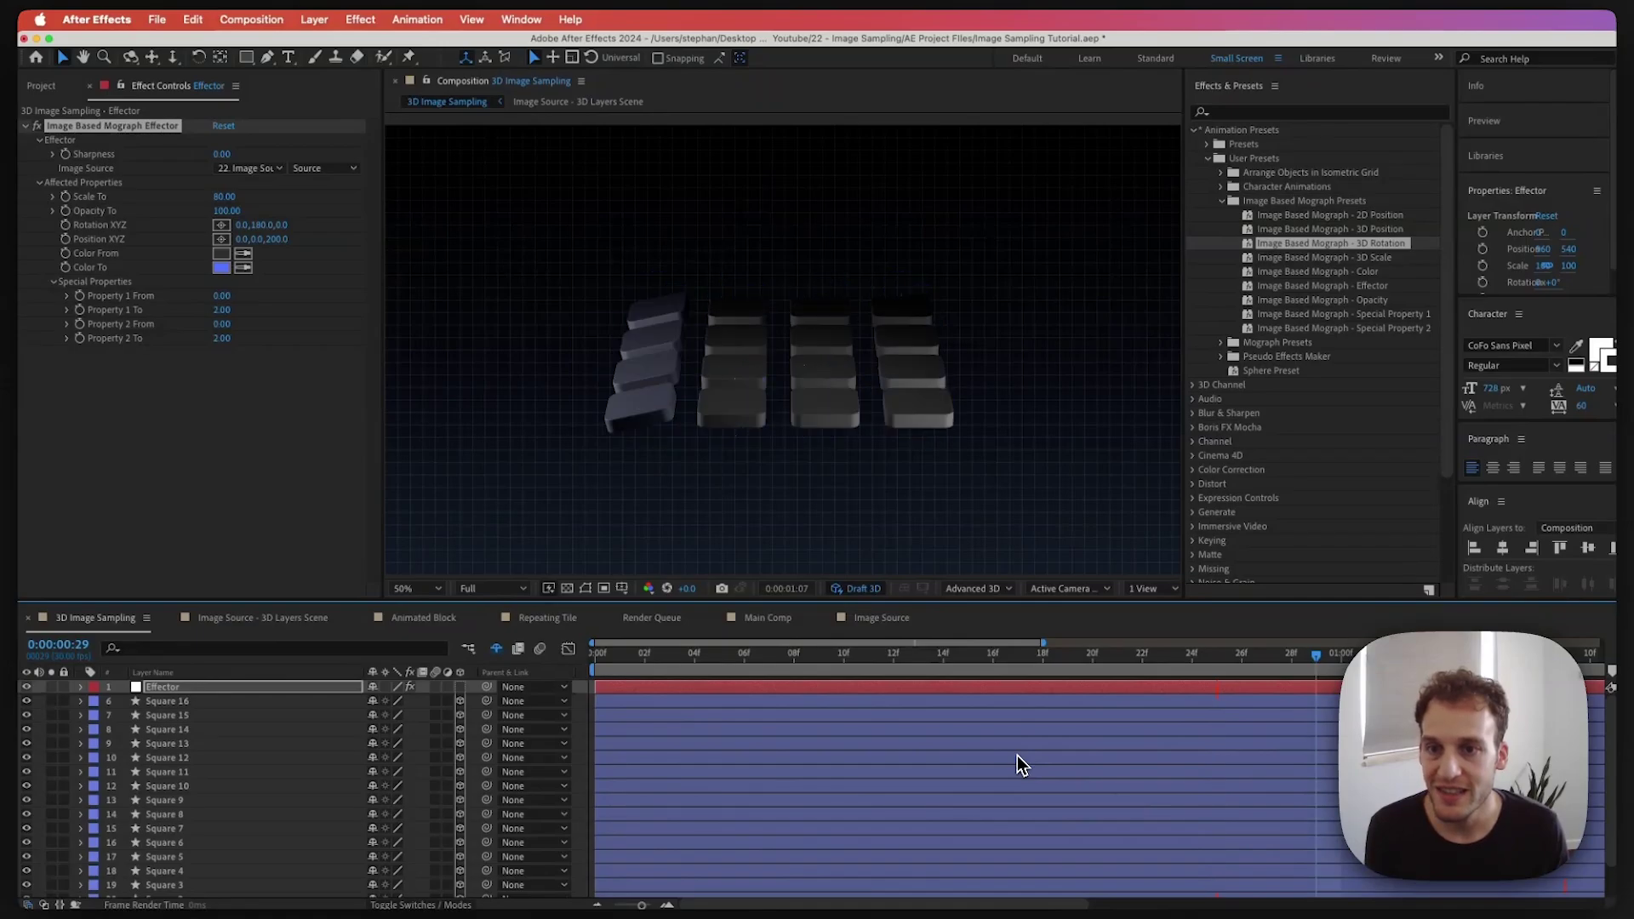
key("space")
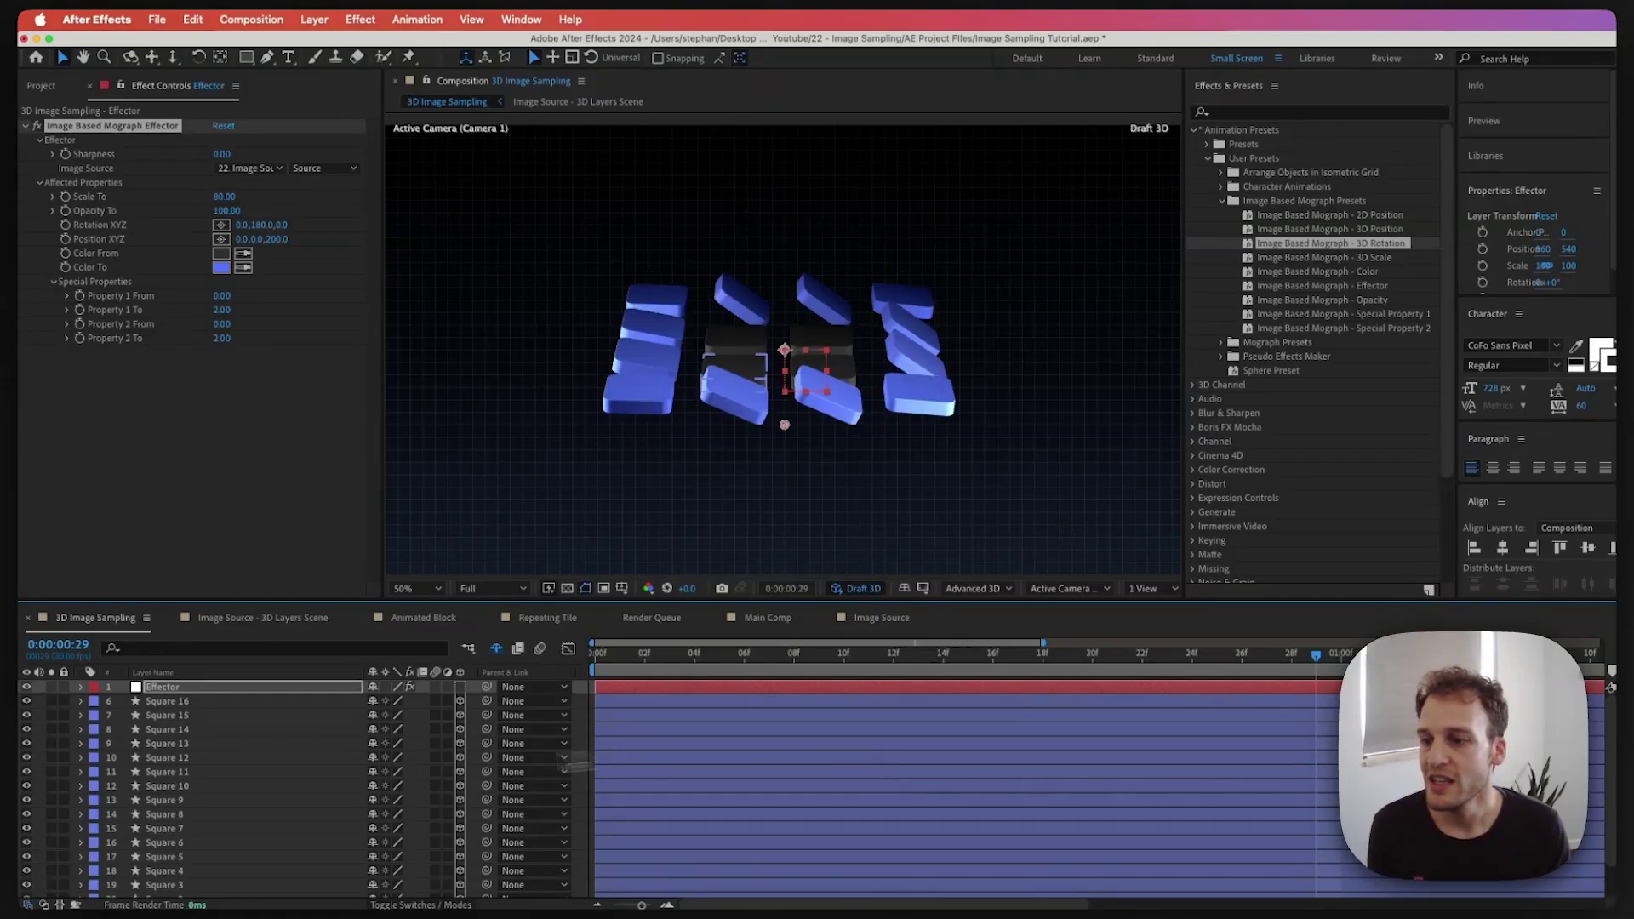
Apply the Image Based Mograph - 3D Position user preset to all layers from Square 16 through Square 1
left_click(275, 239)
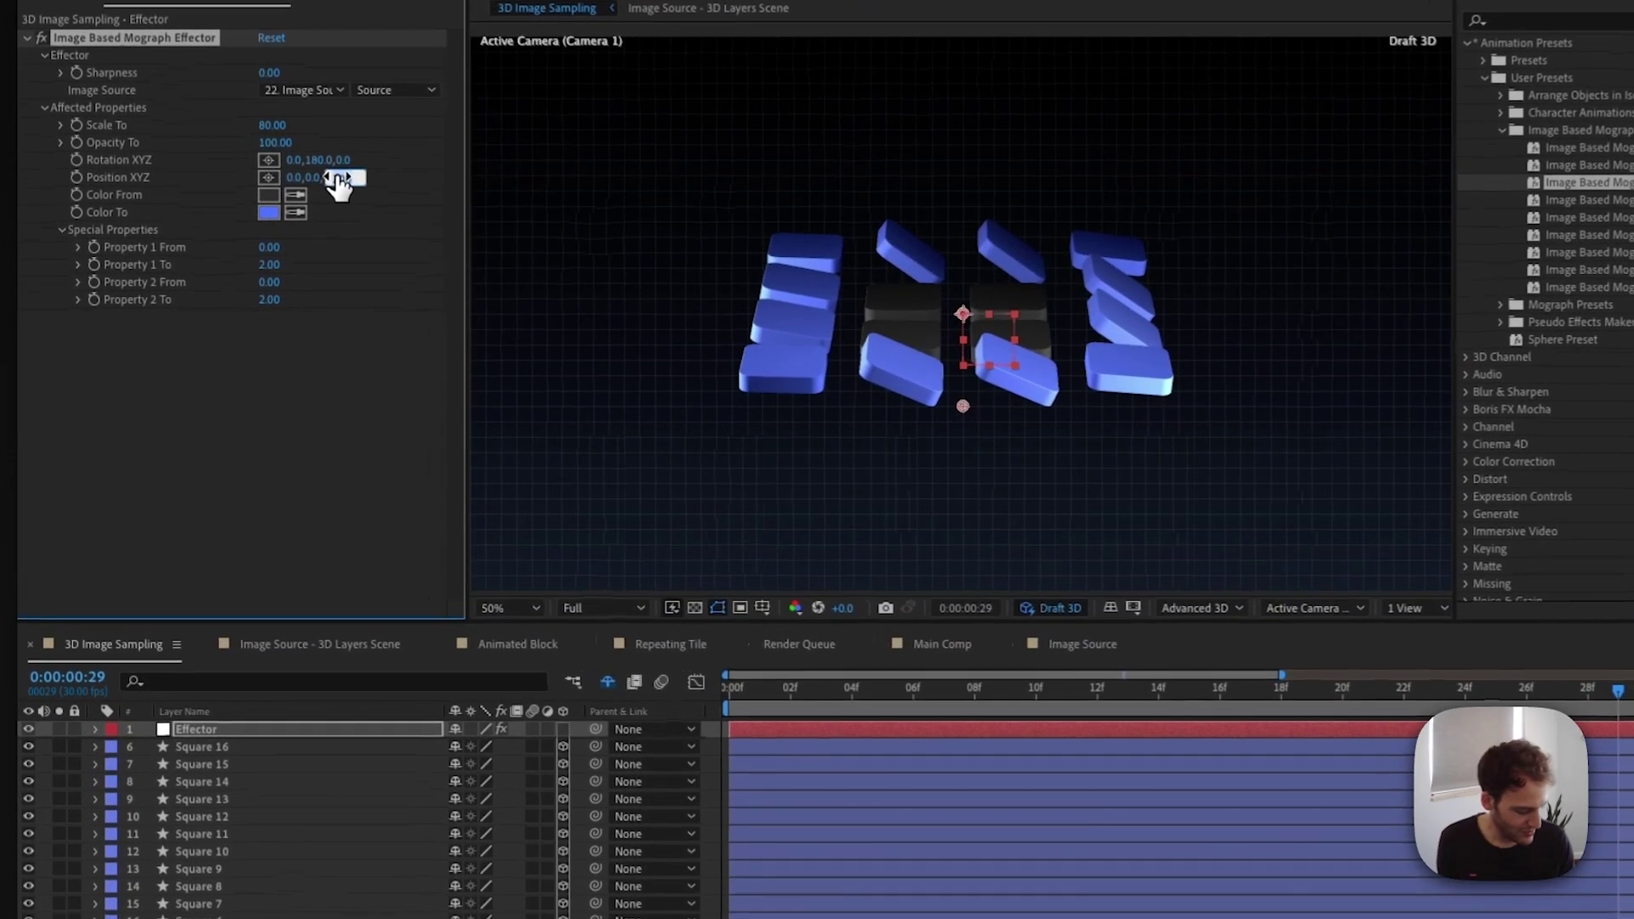
key("Return")
left_click(181, 750)
scroll(204, 770, "down", 3)
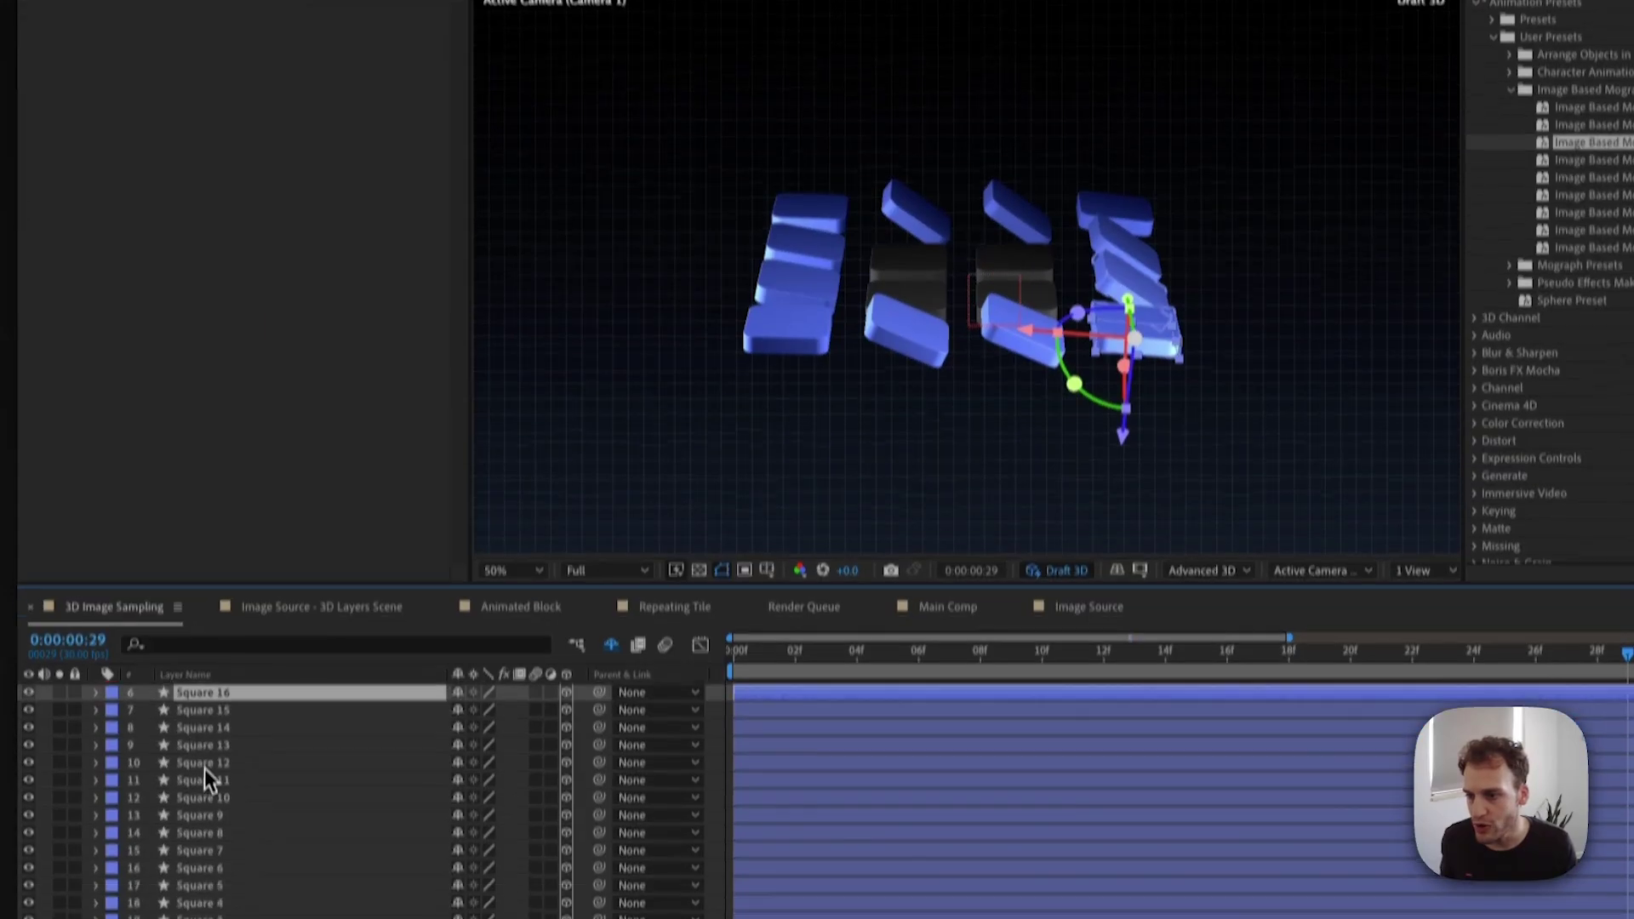
left_click(199, 872, "shift")
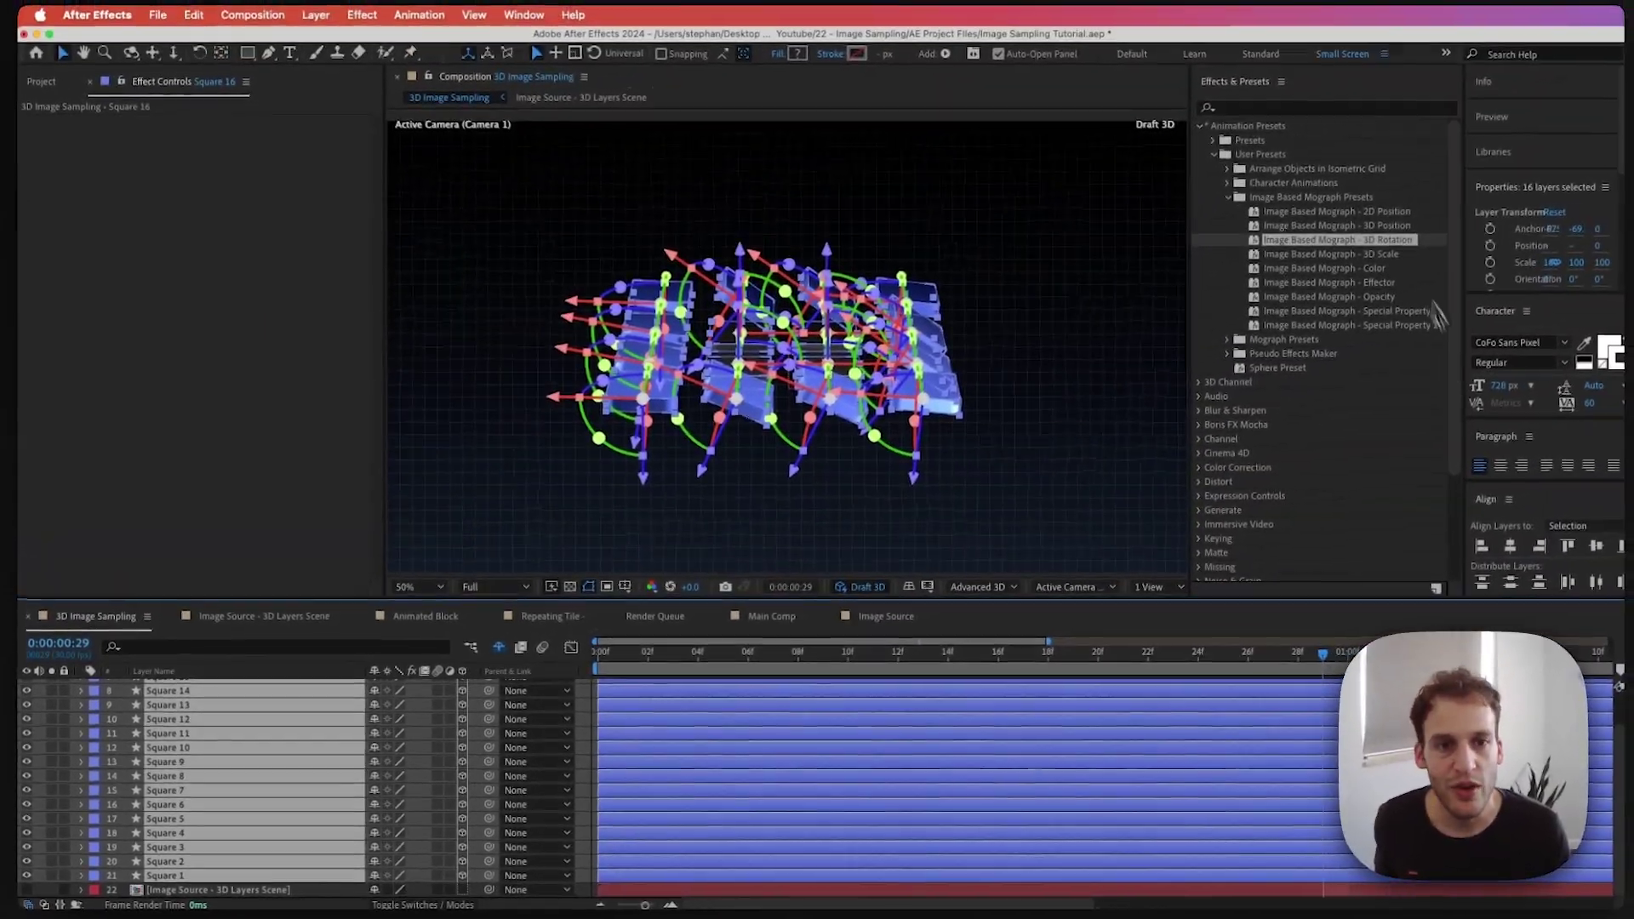
left_click(1367, 228)
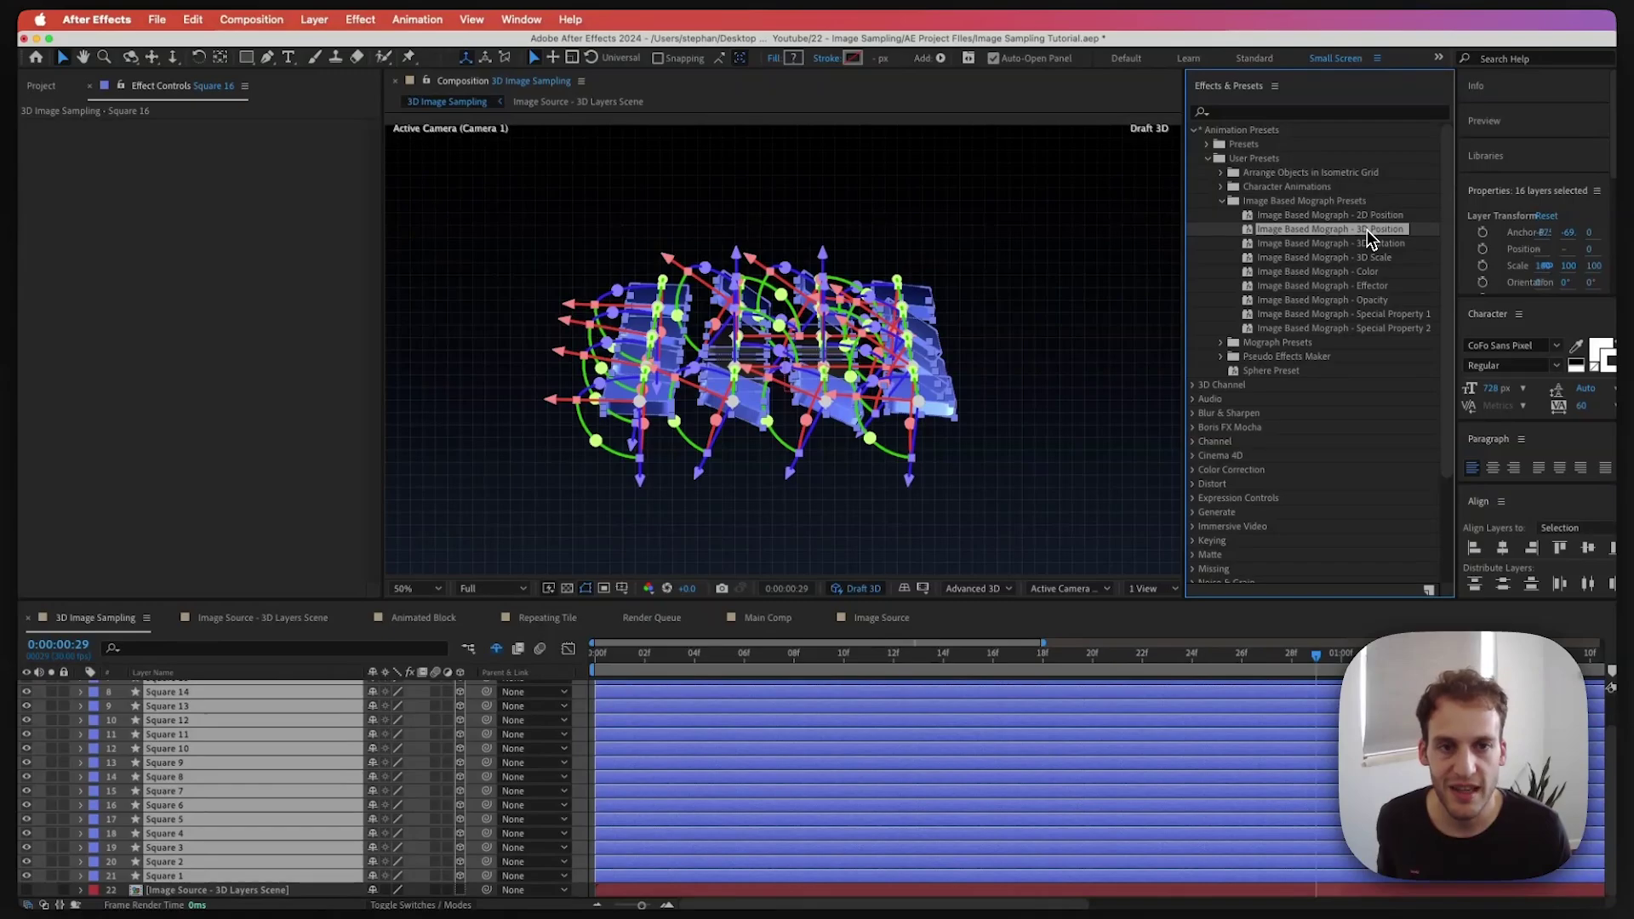
double_click(1367, 230)
scroll(258, 784, "up", 3)
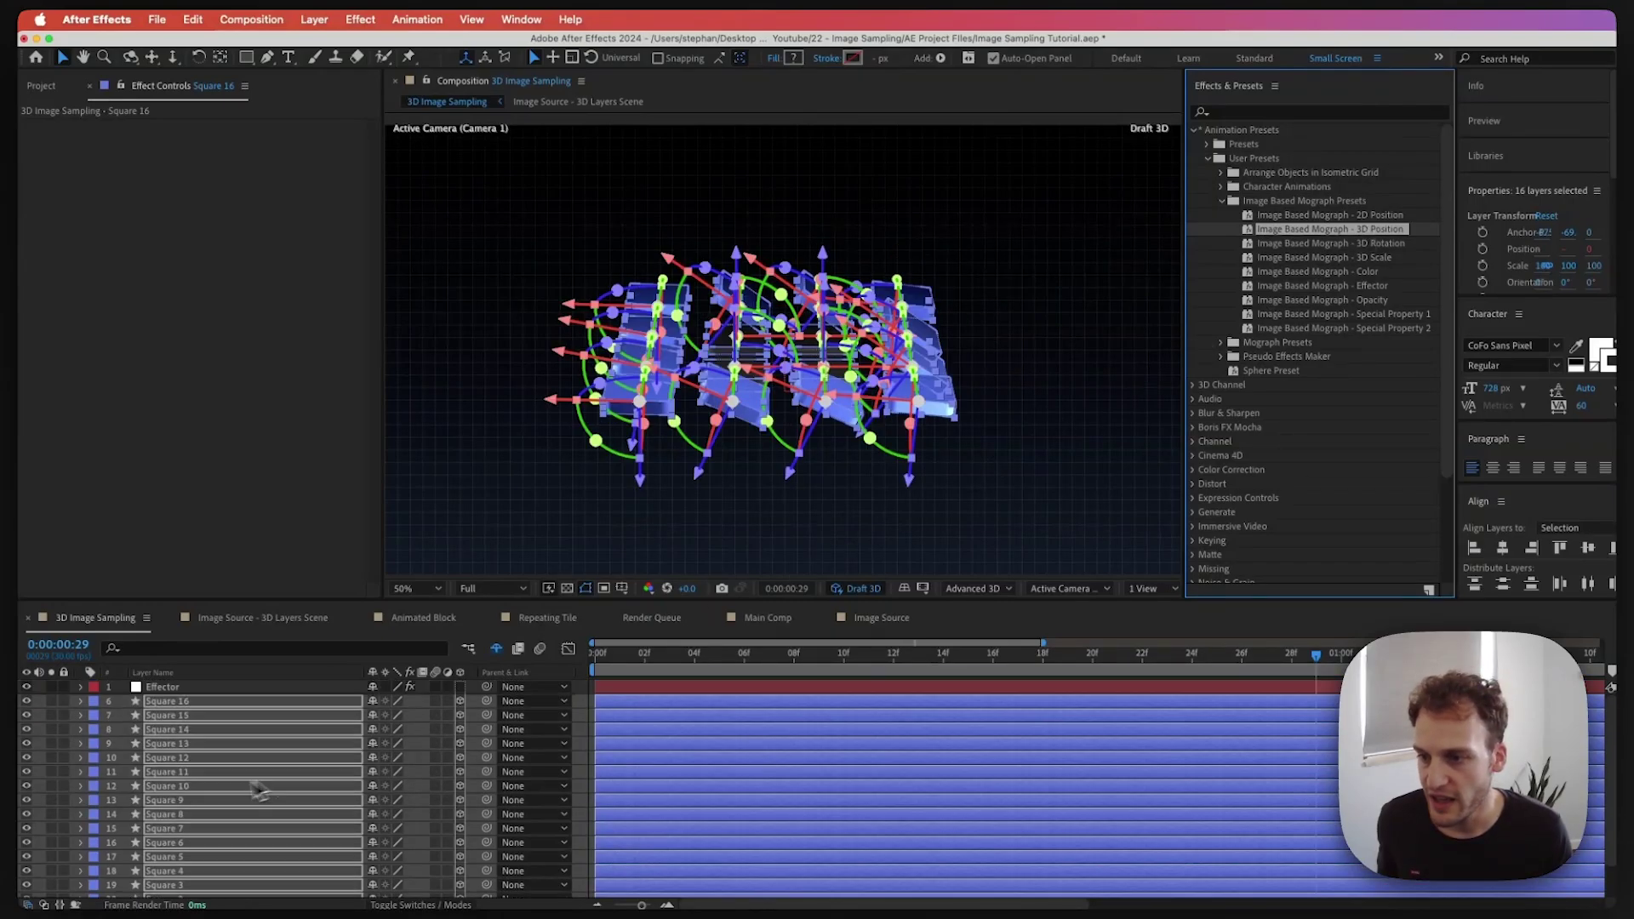
scroll(246, 779, "down", 3)
scroll(182, 753, "up", 3)
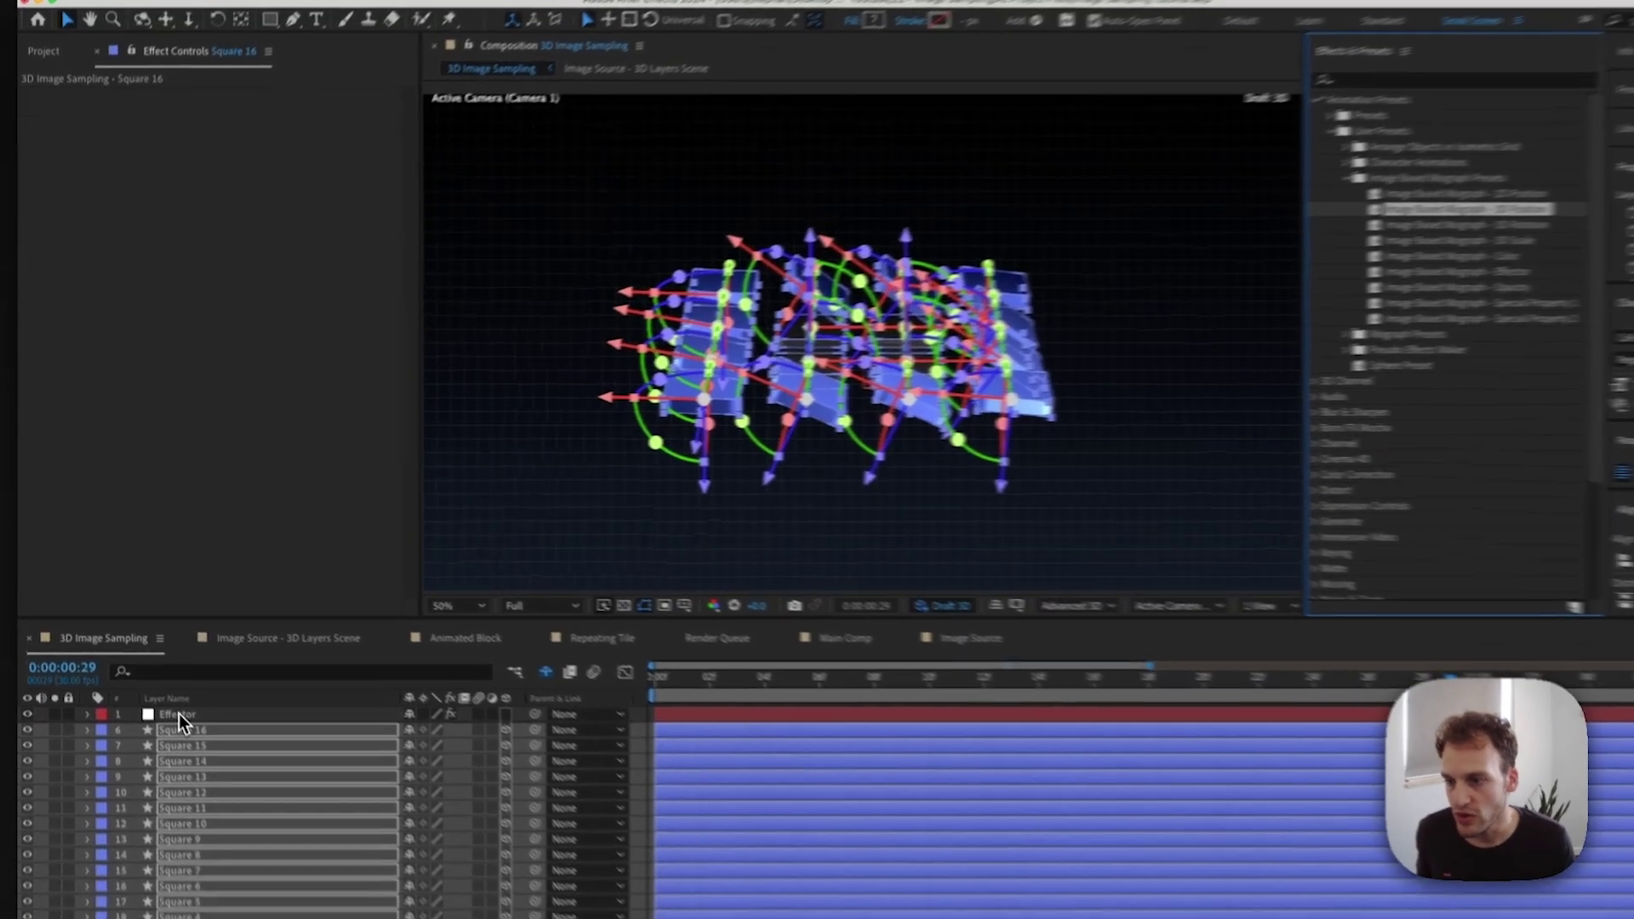
Set the Z value of the Effector's Position XYZ to 254 and deselect the layer
left_click(179, 713)
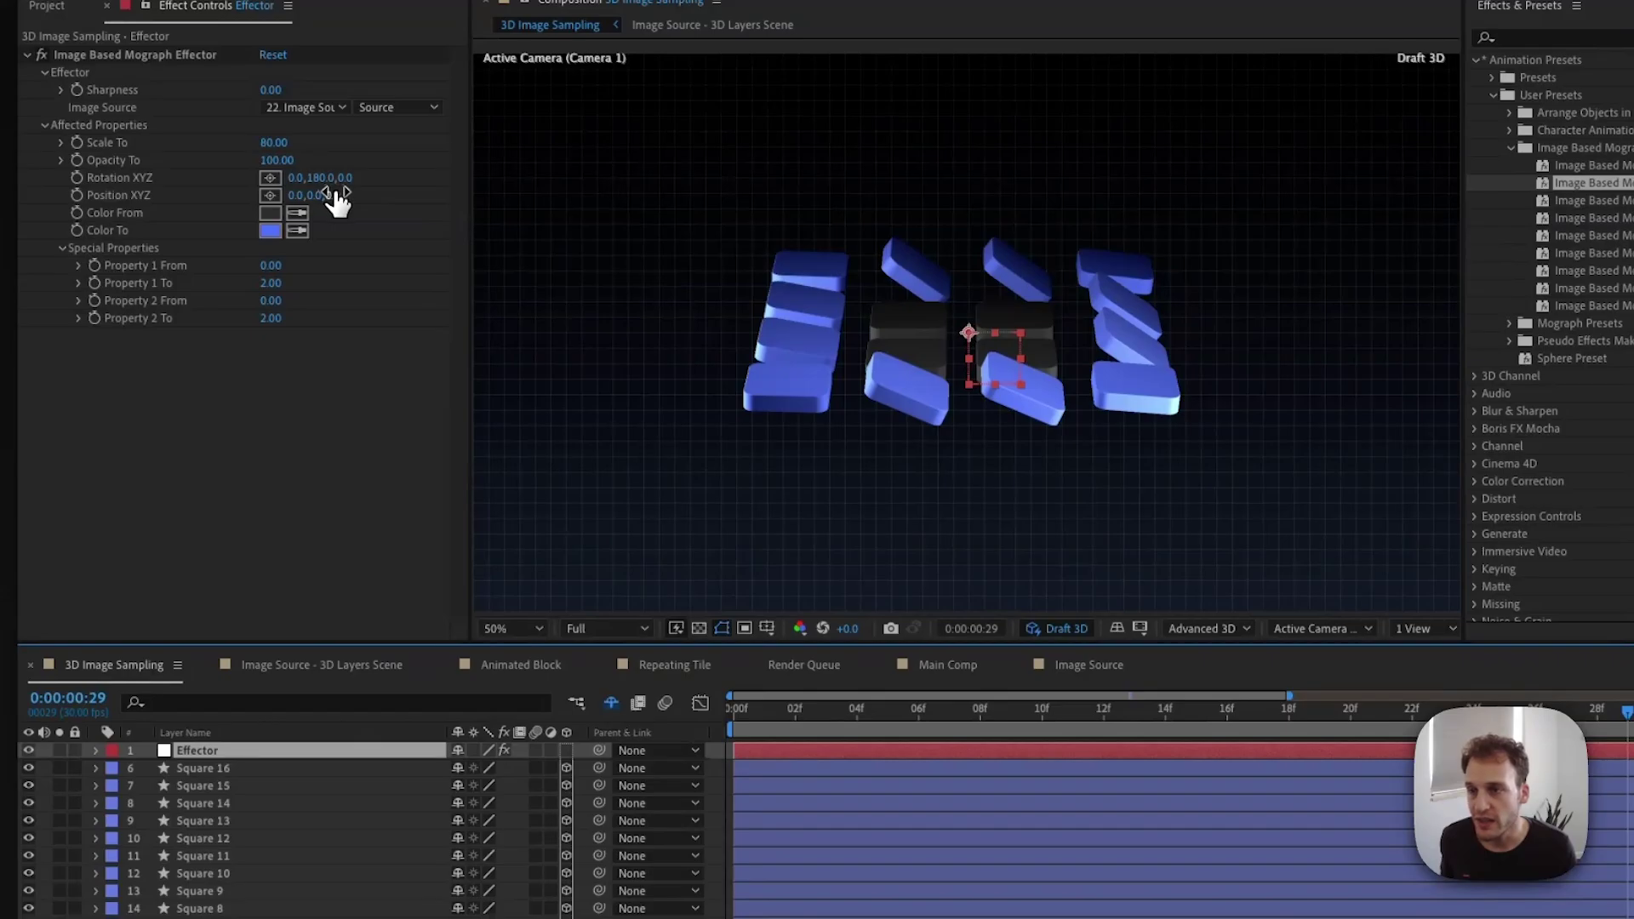
left_click_drag(336, 195, 427, 193)
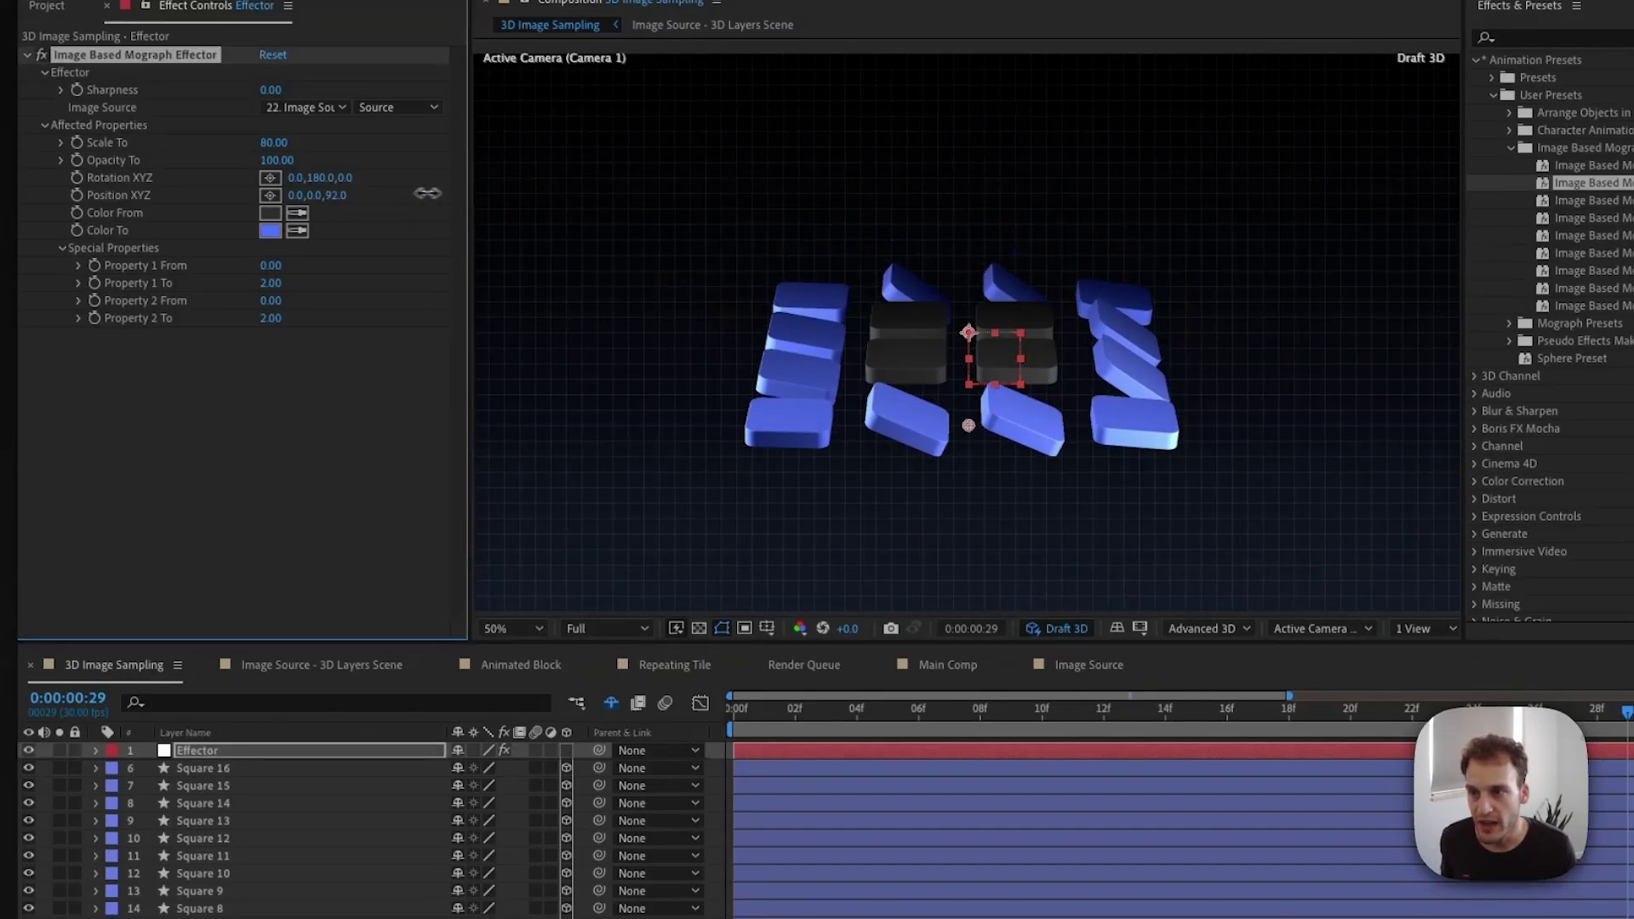
left_click_drag(605, 201, 514, 211)
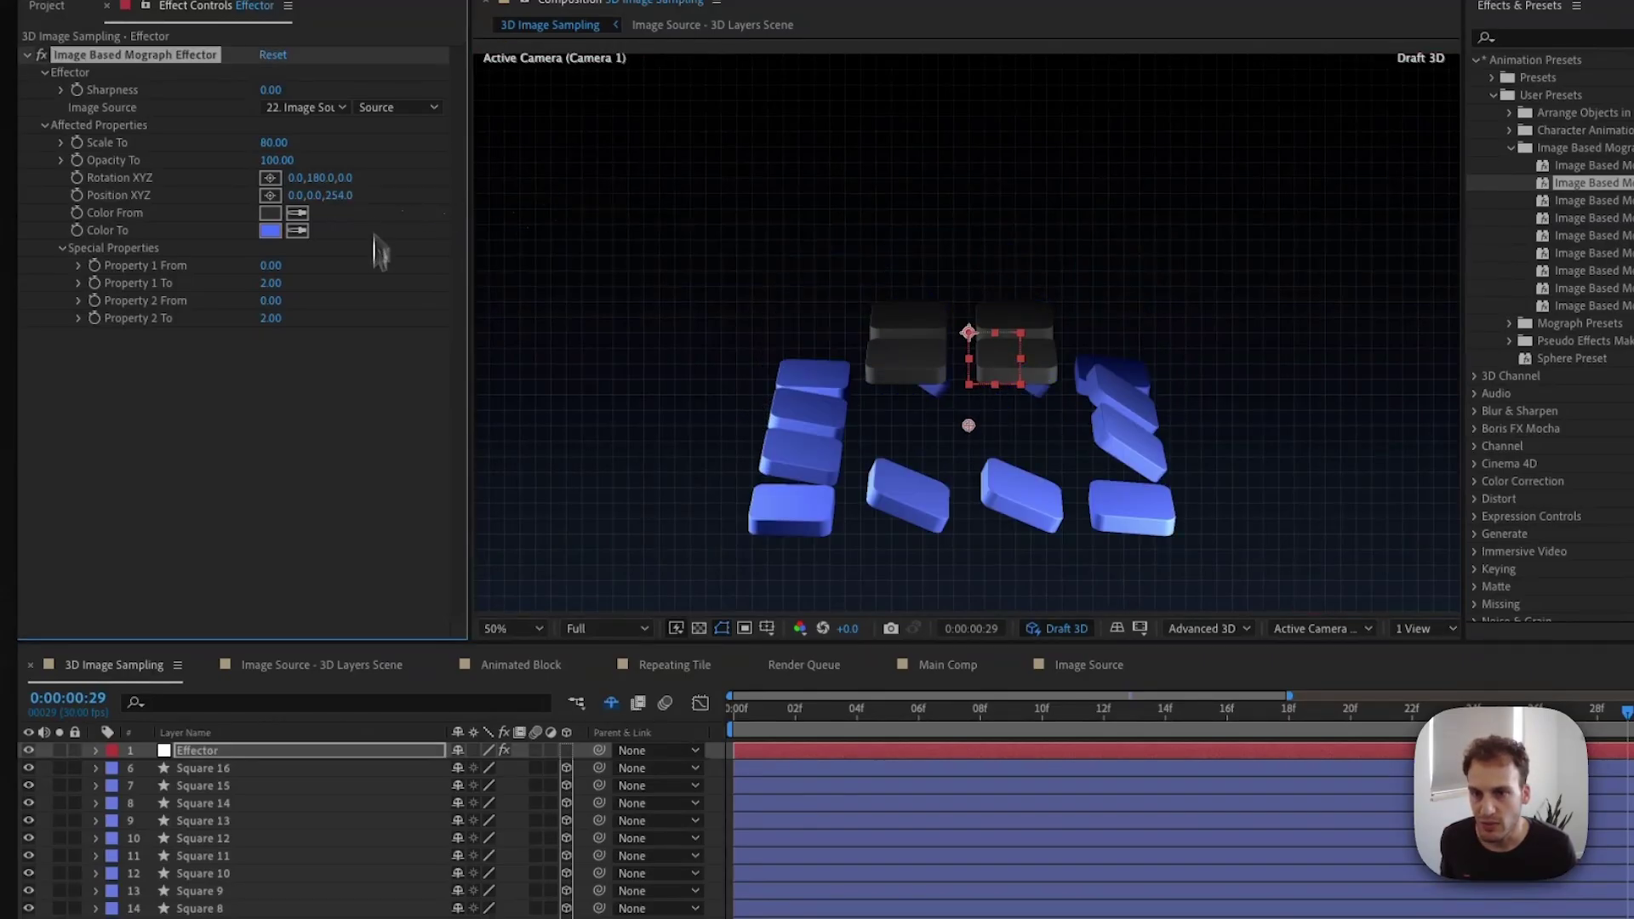
left_click(718, 759)
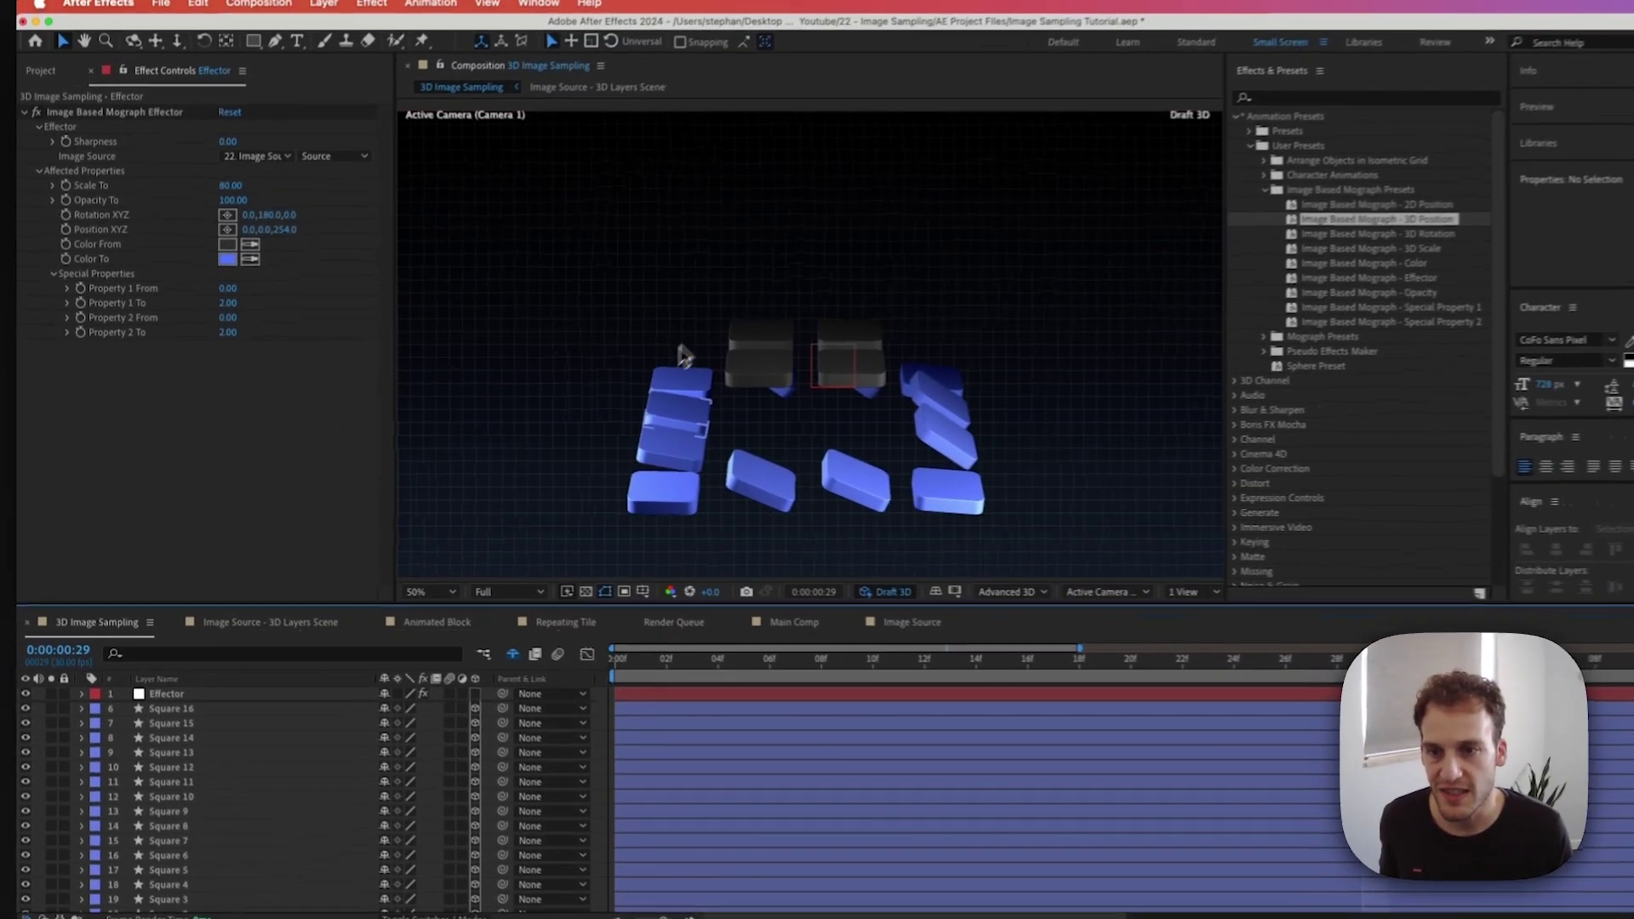
Play back the 3D Image Sampling composition to review the squares' combined rotation and position animation
key("space")
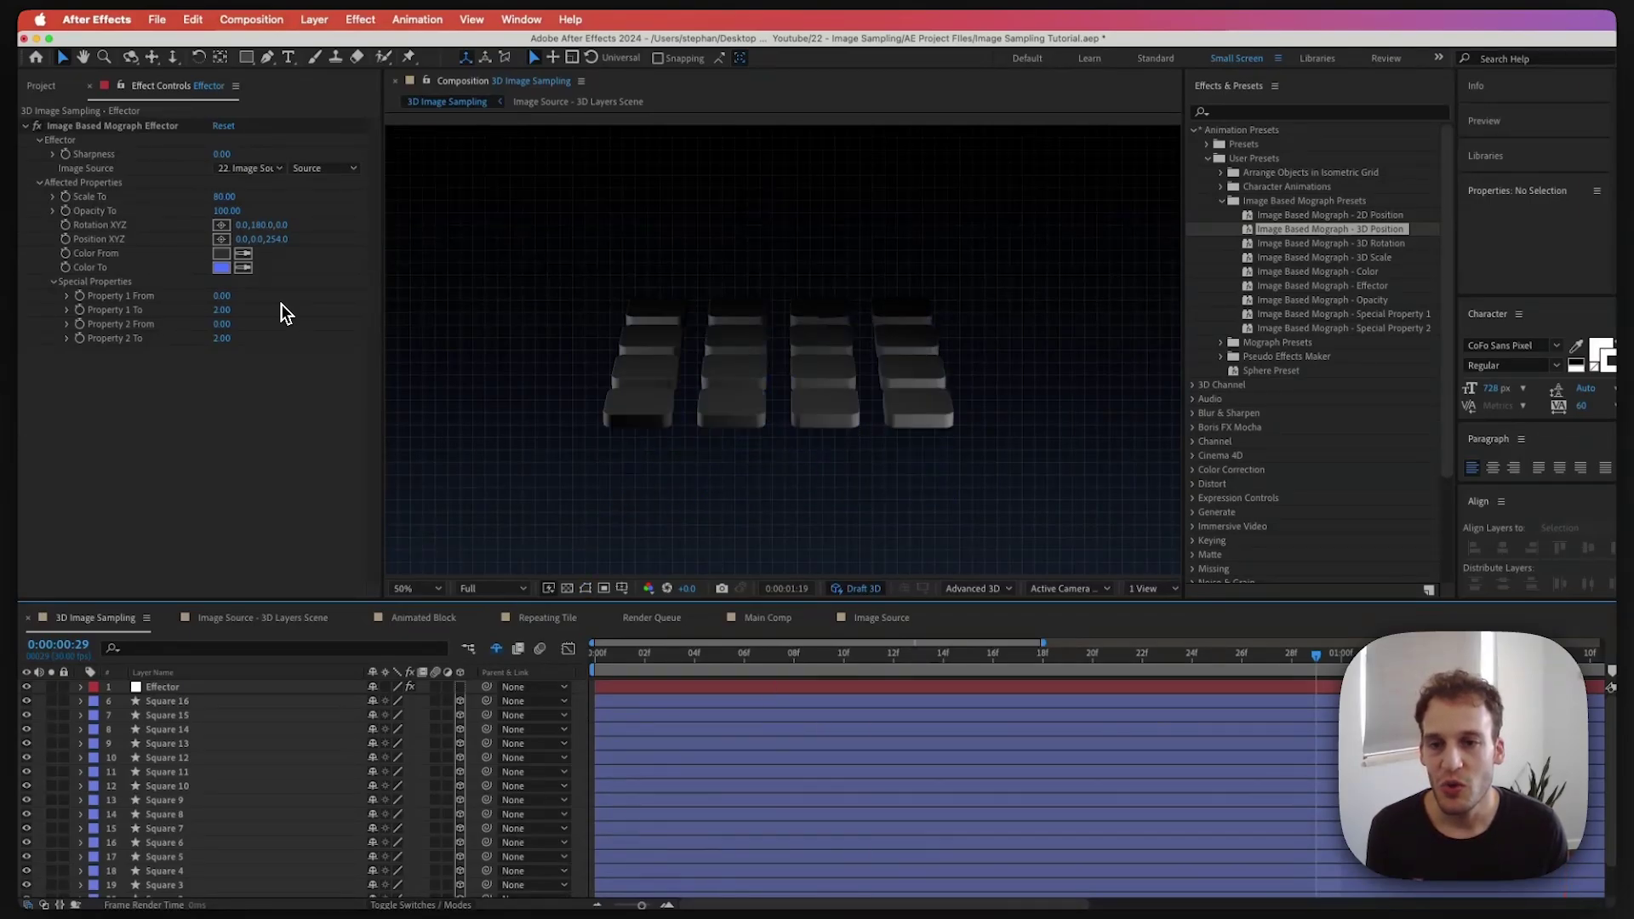
key("space")
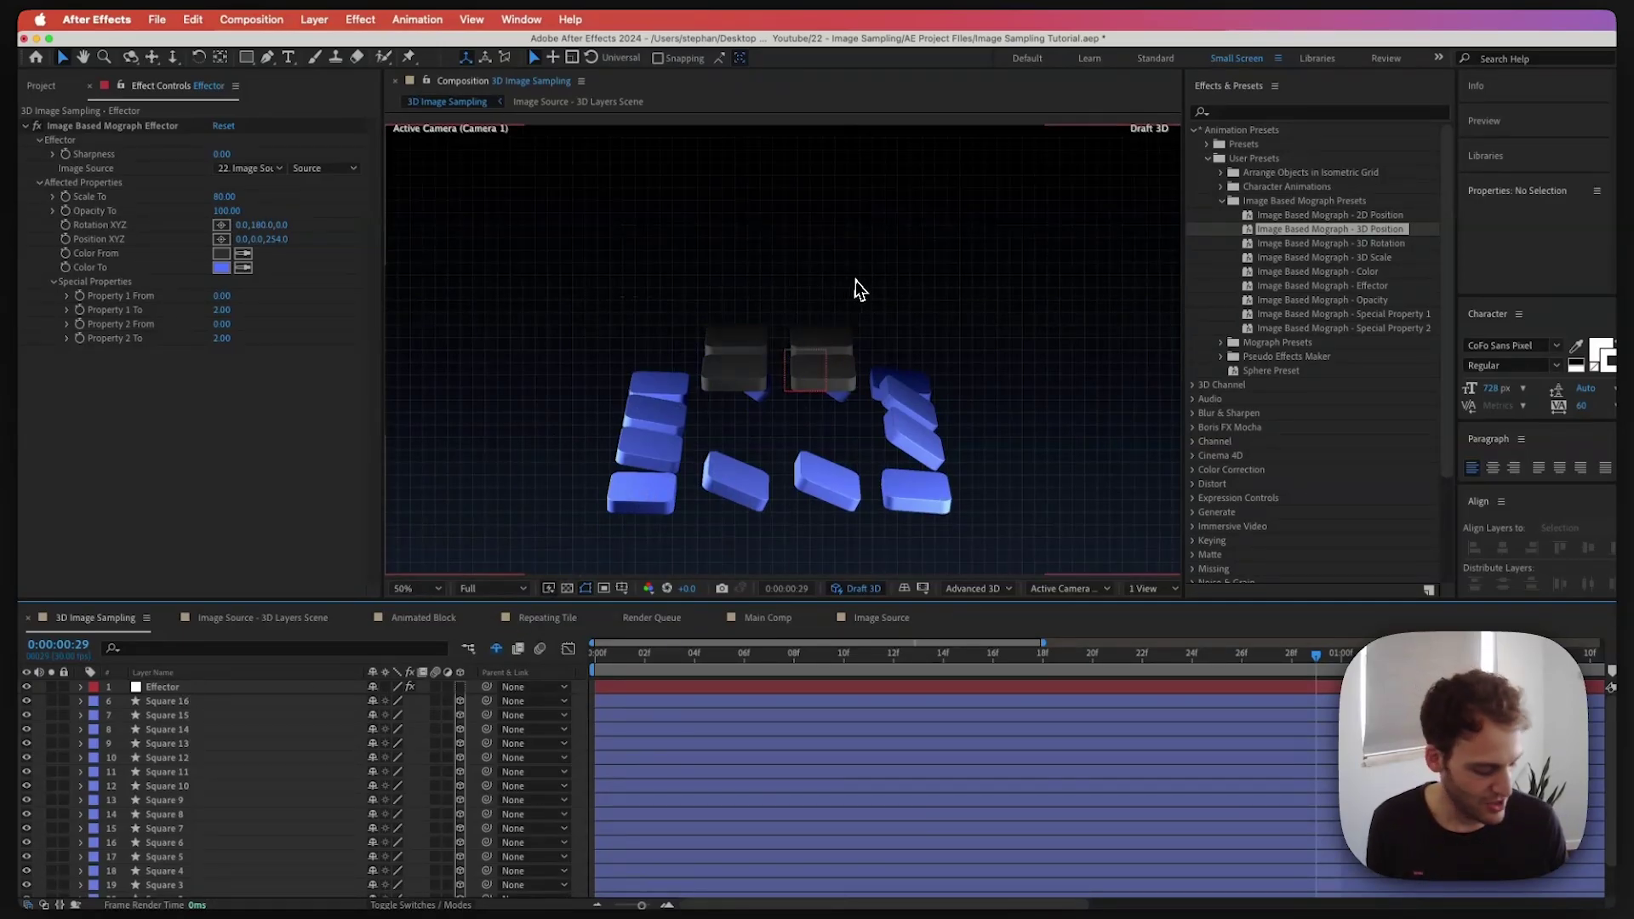
key("space")
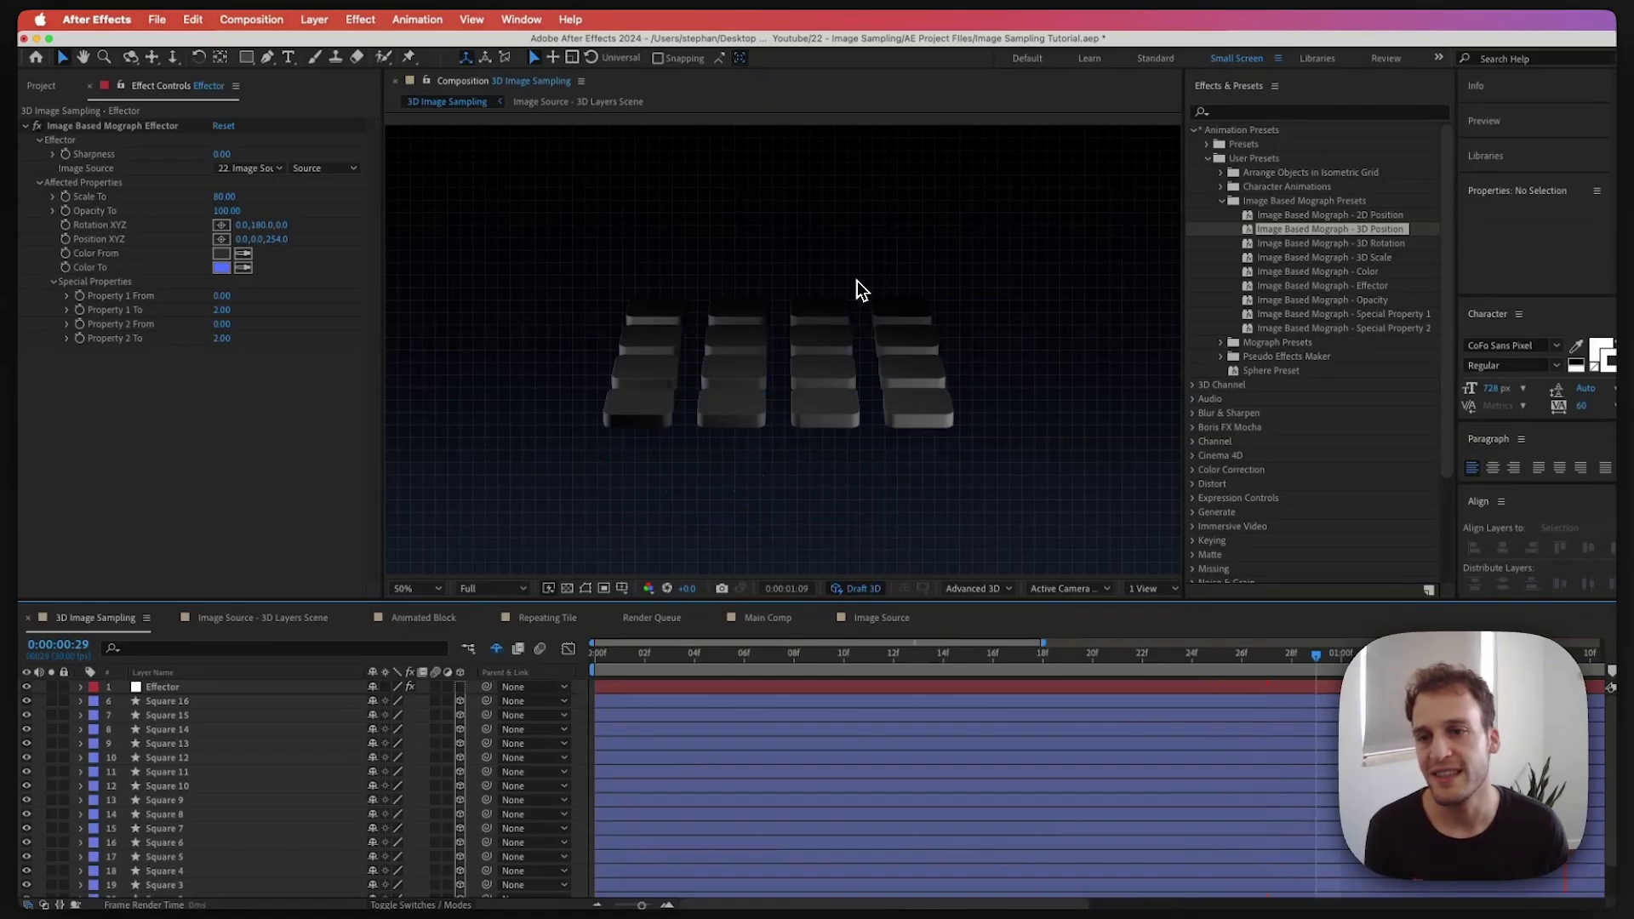
key("space")
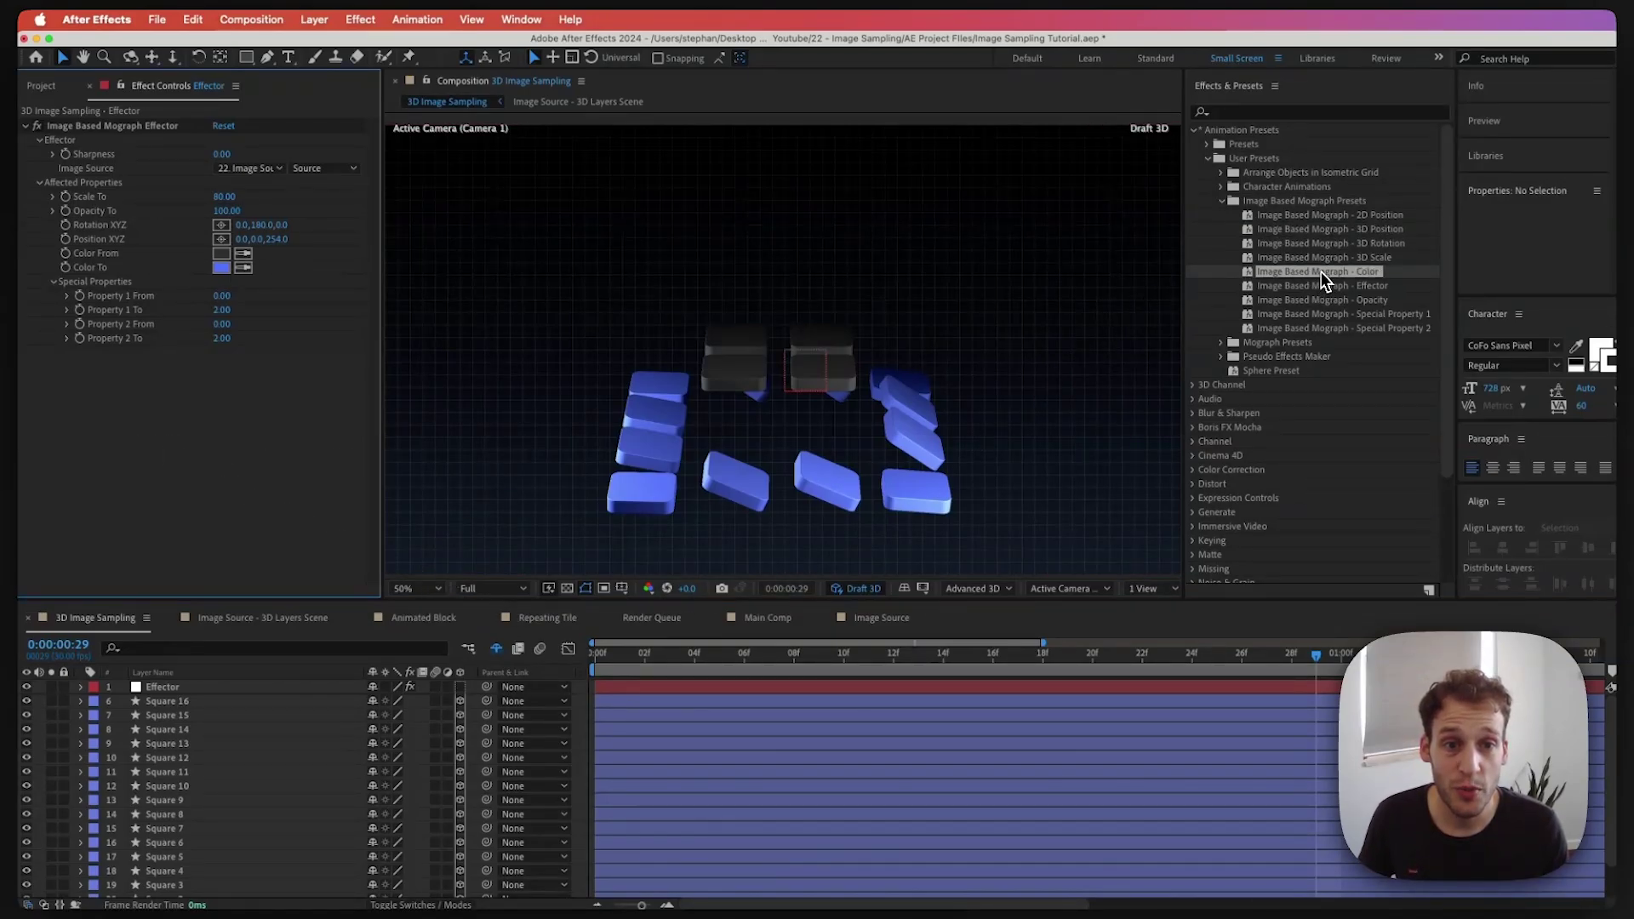
Set the Image Based Mograph Effector's Color From to a vivid purple with a hue of 280°
left_click_drag(1320, 277, 783, 451)
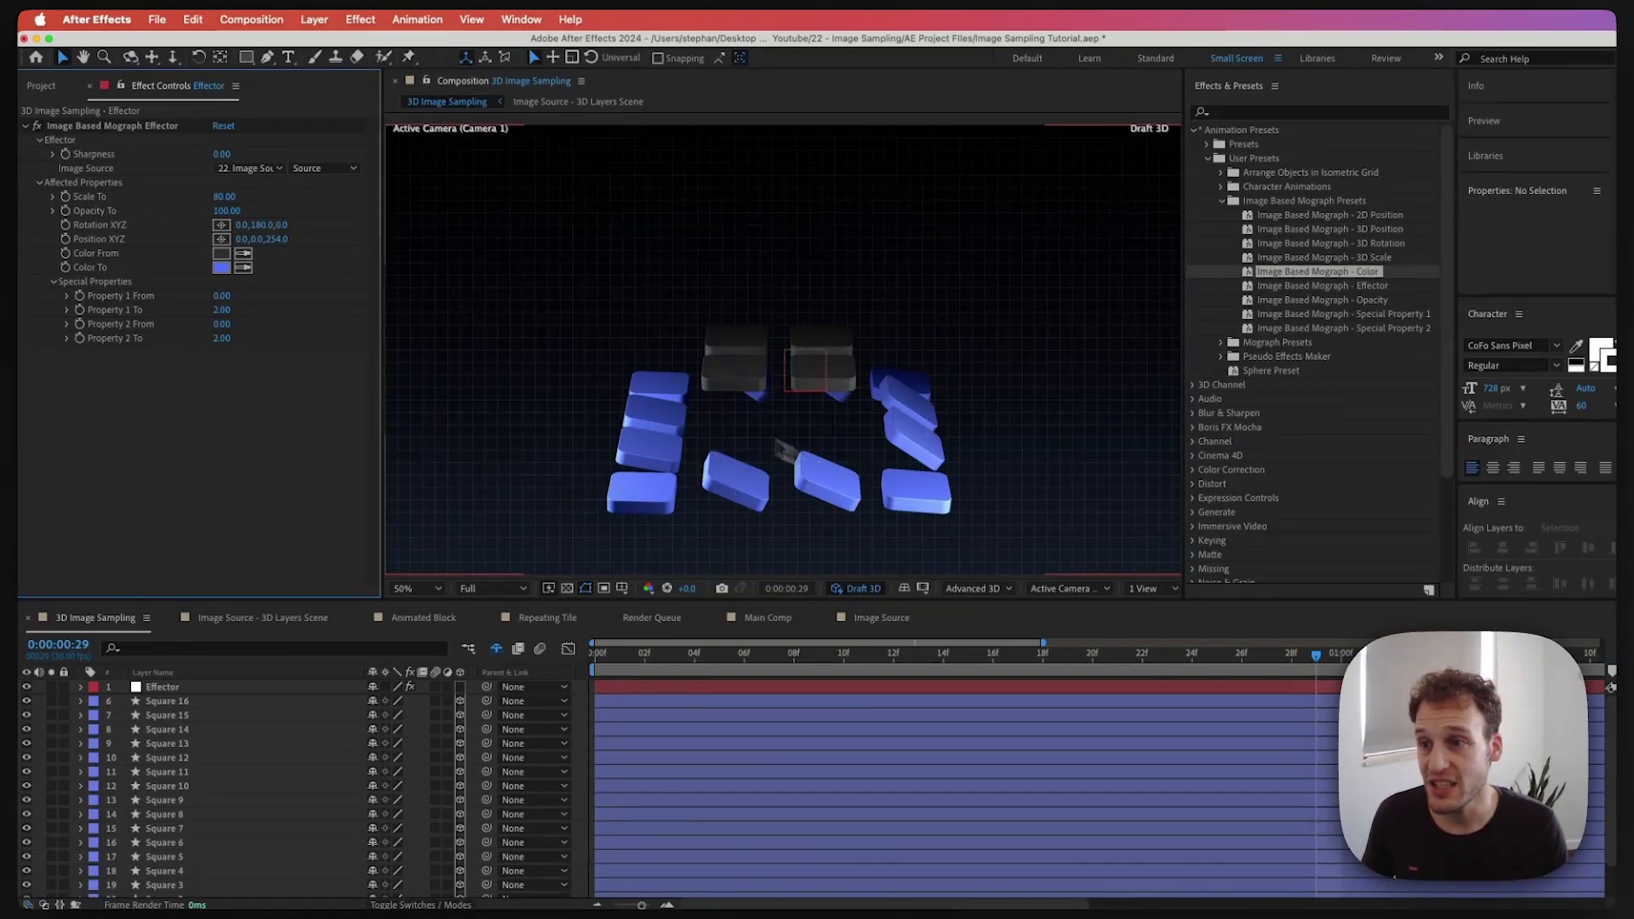
left_click(221, 253)
left_click(1120, 282)
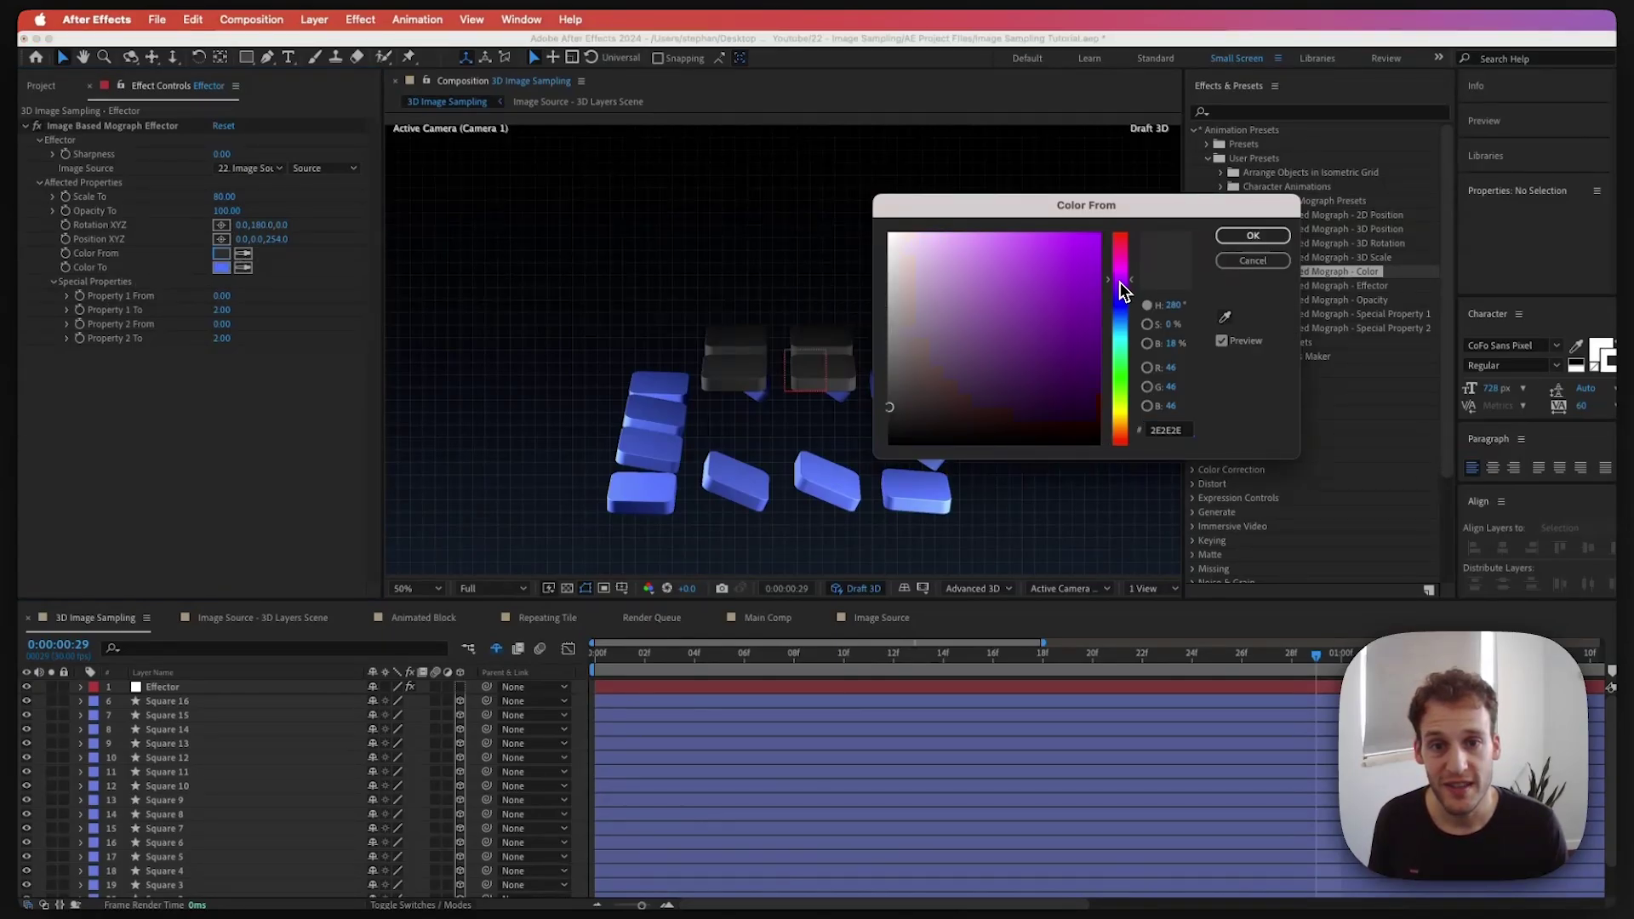
left_click(1097, 248)
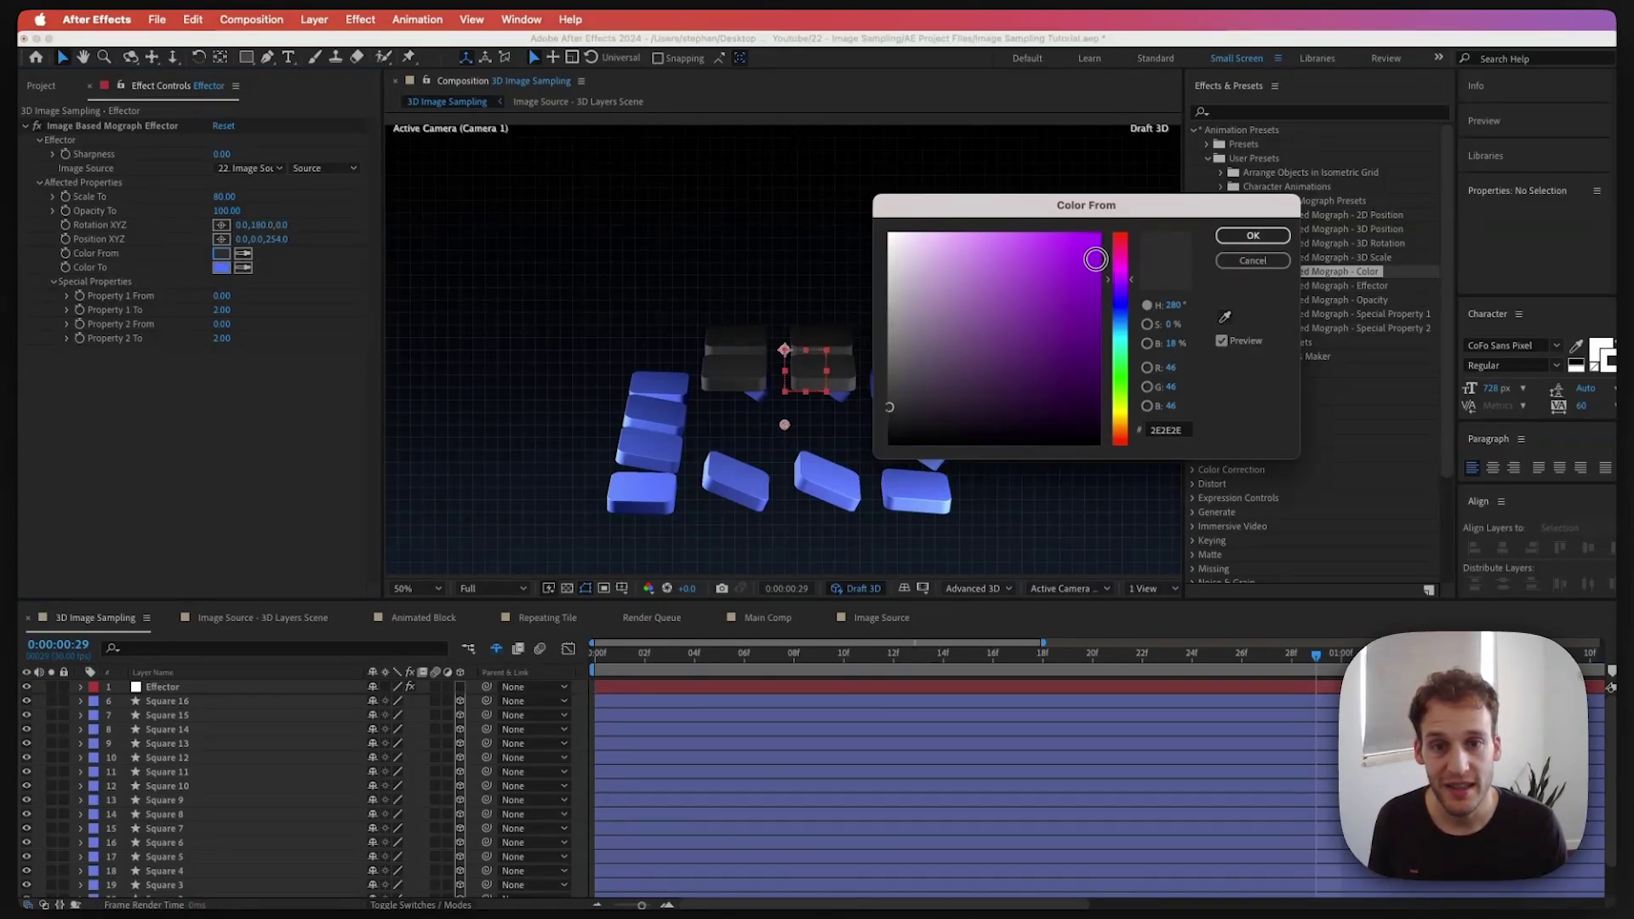
left_click(1234, 239)
Set the Image Based Mograph Effector's Color To to yellow FFF44F and preview the recolored animation
left_click(221, 267)
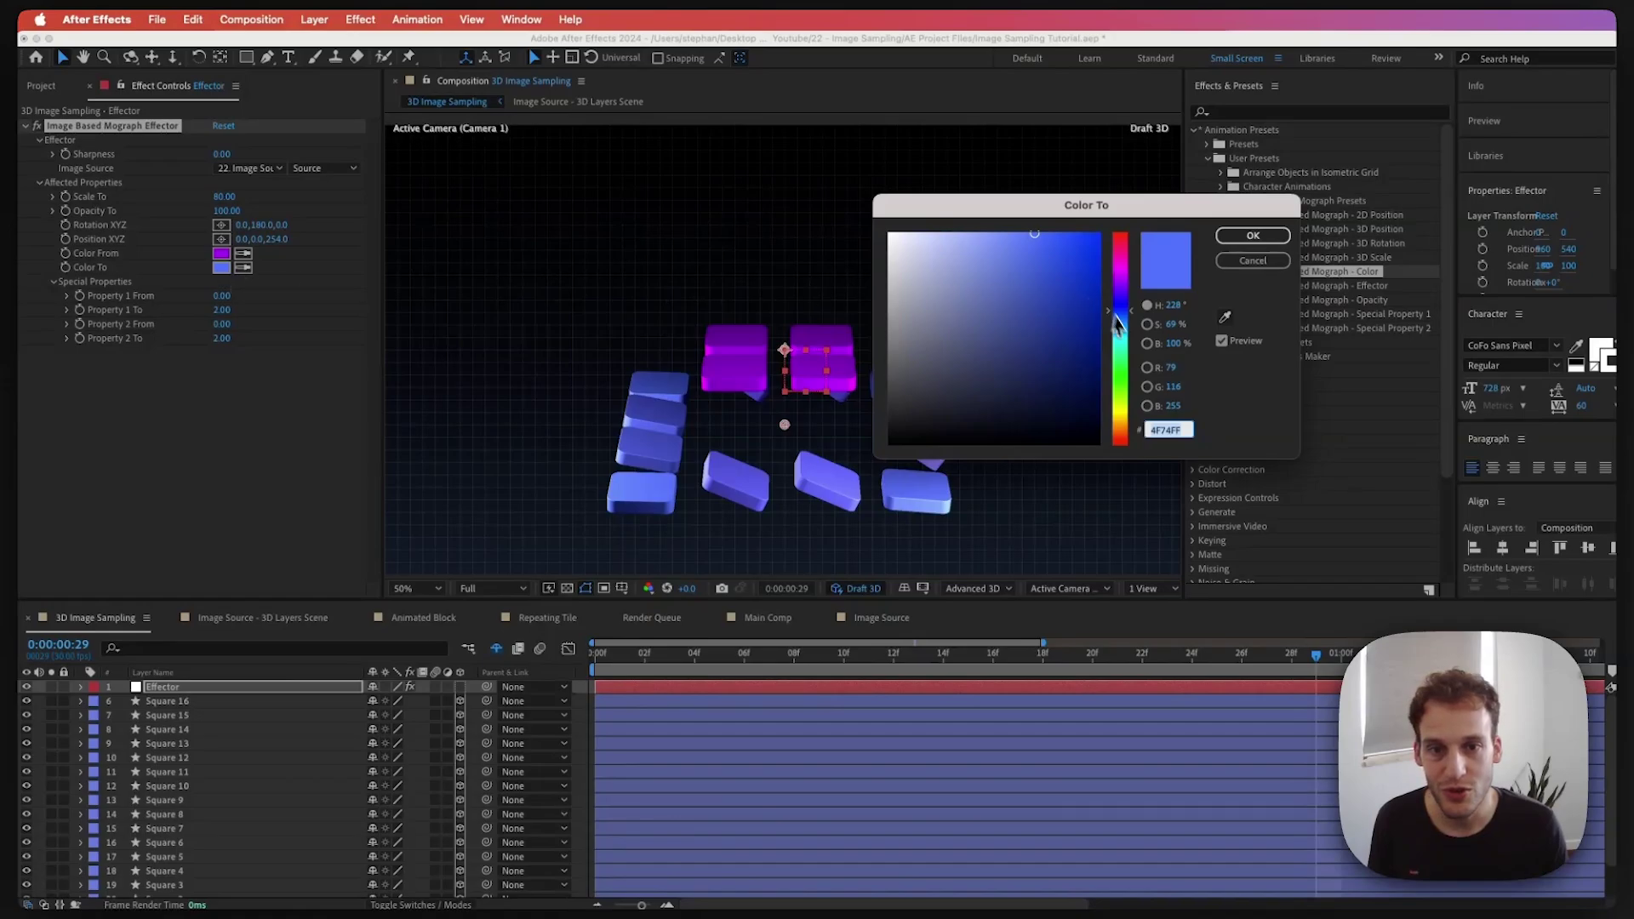
left_click(1120, 412)
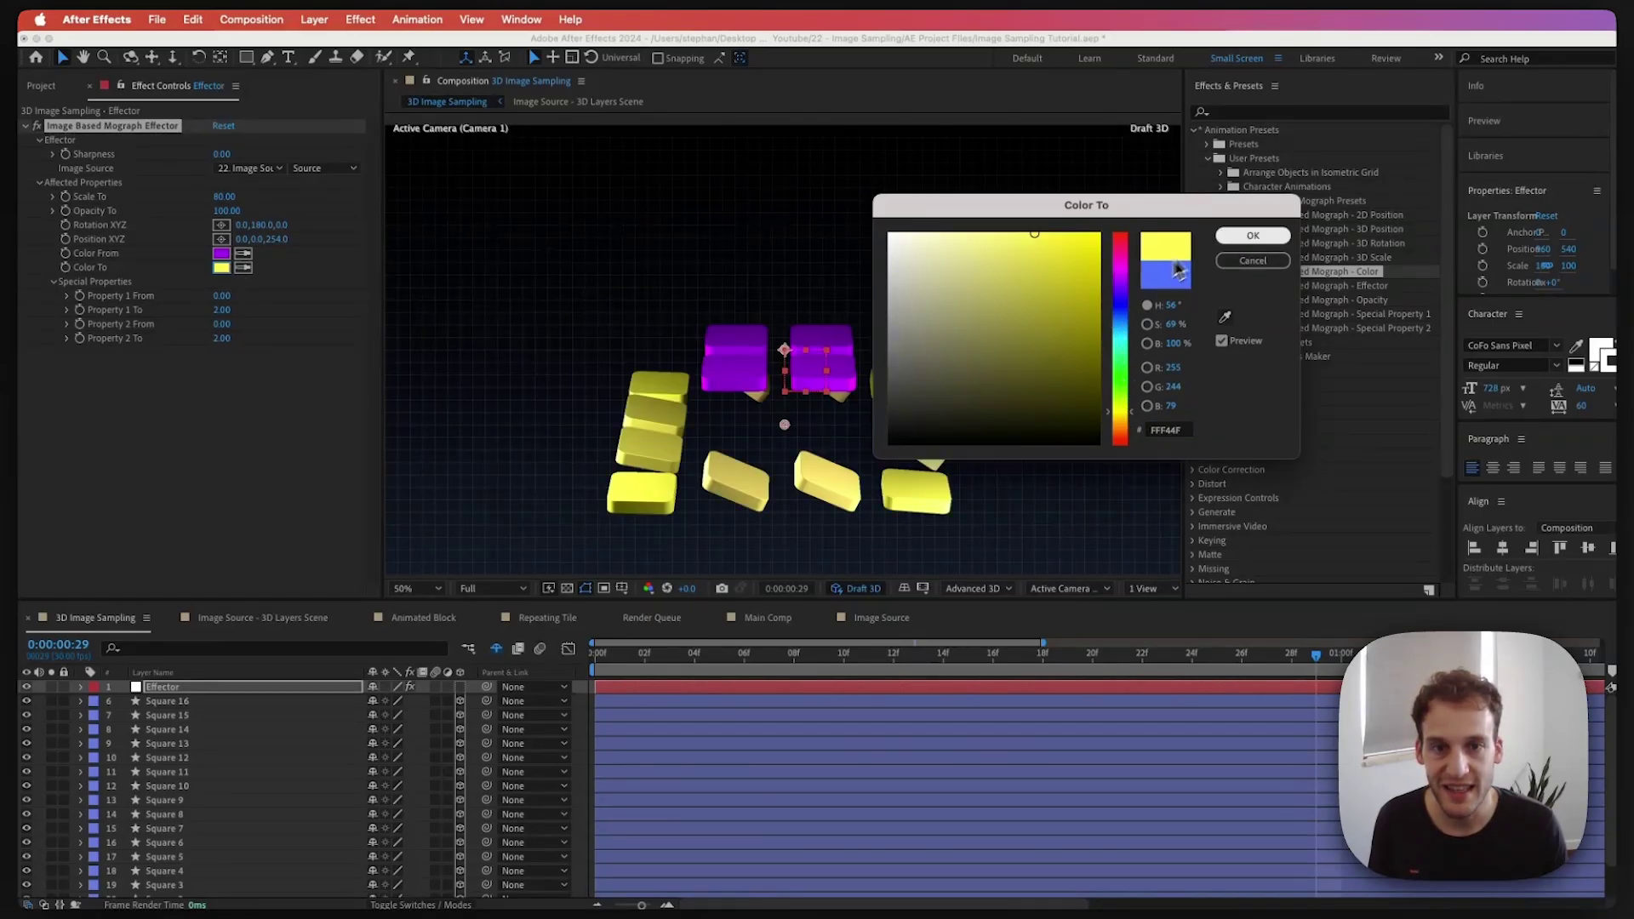
left_click(1263, 235)
key("space")
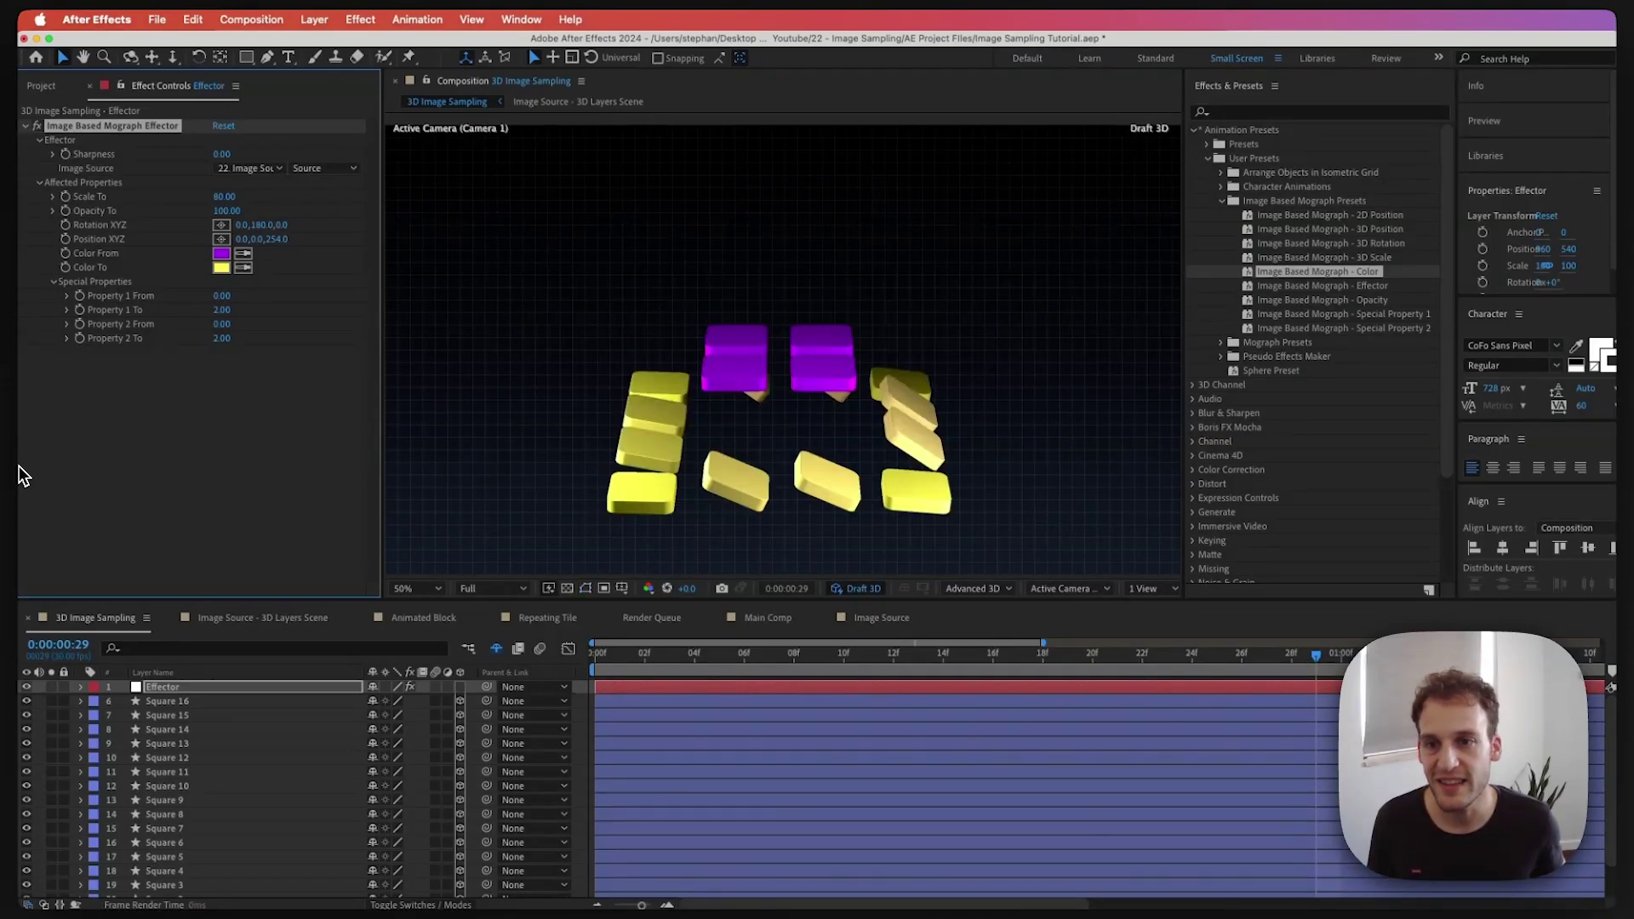
key("space")
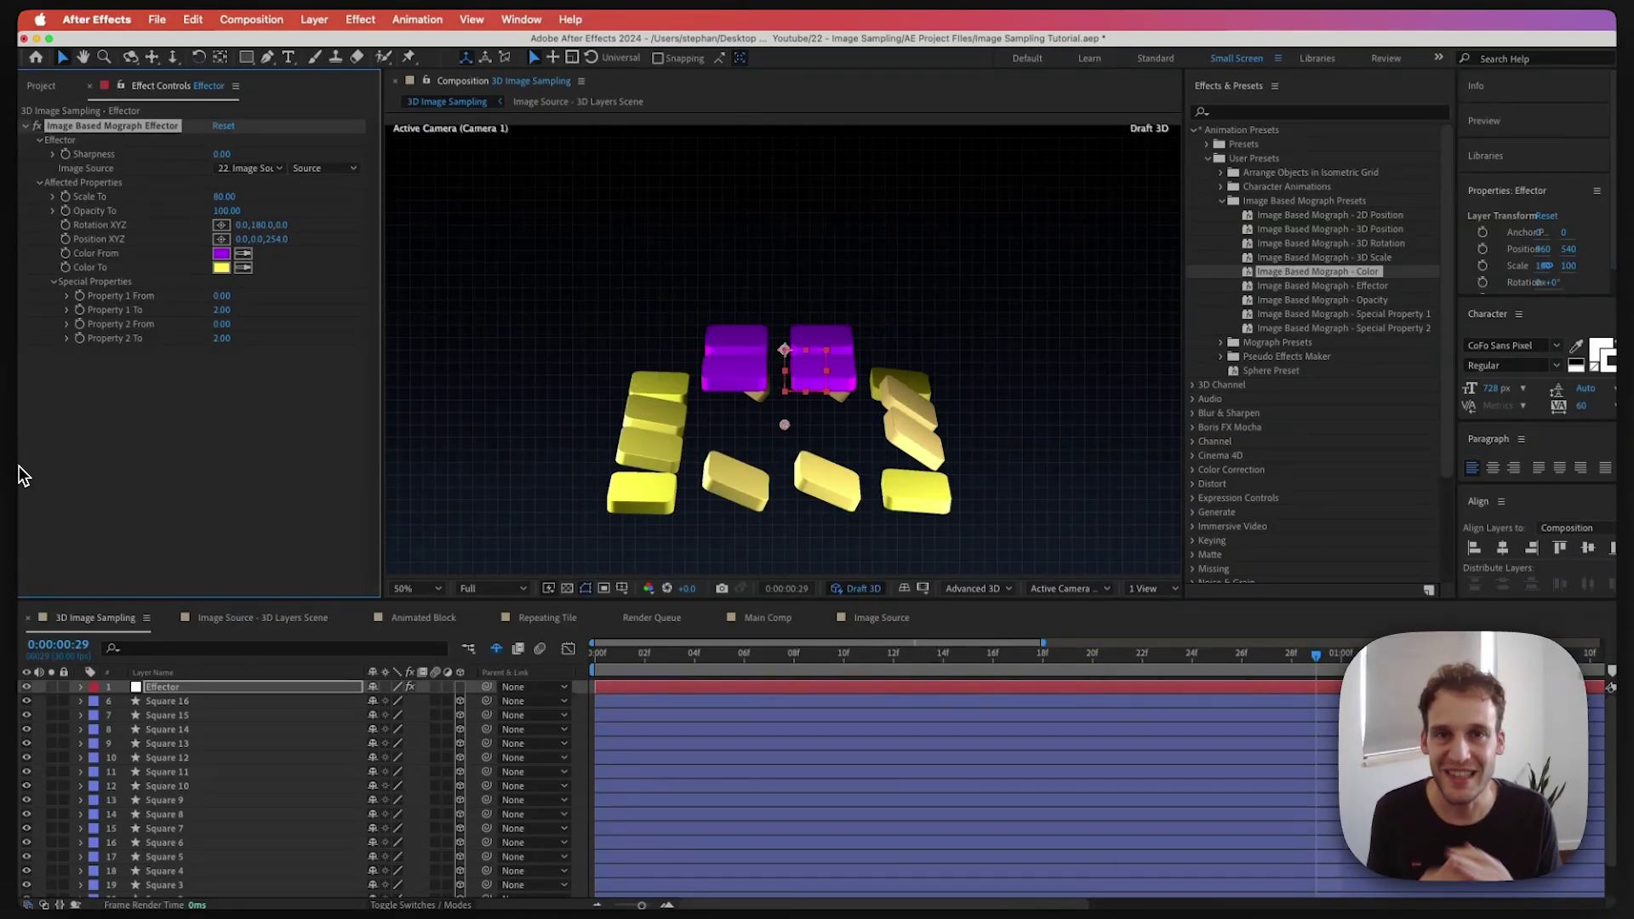